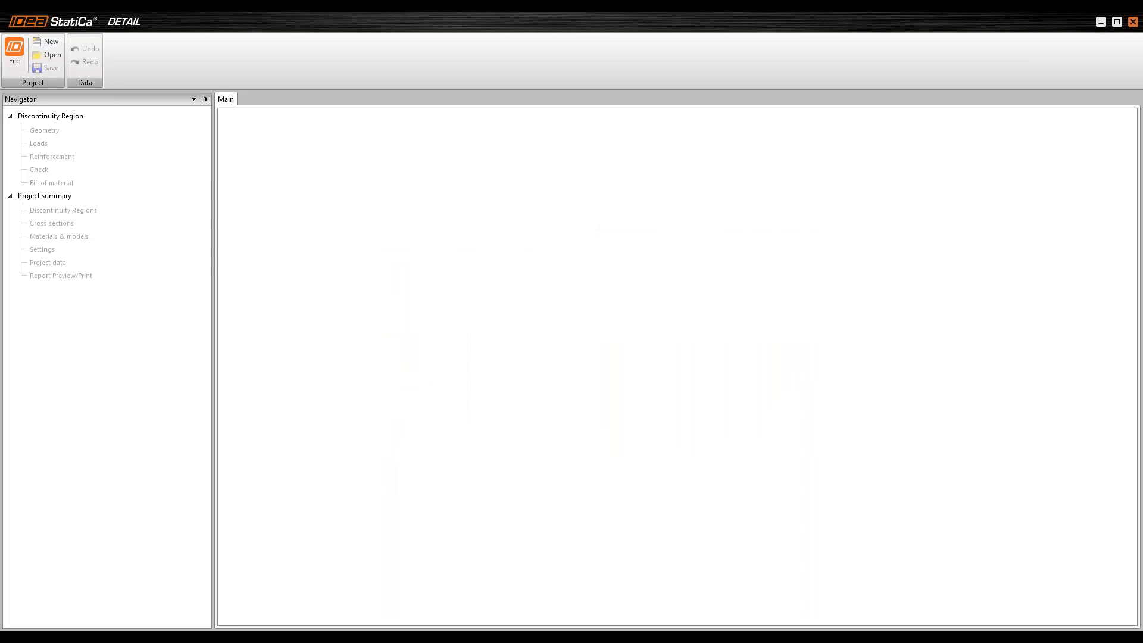
Step: Start a new discontinuity region project, keeping EN as the design code
{"action": "left_click", "coordinate": [51, 42]}
{"action": "left_click_drag", "start_coordinate": [510, 213], "coordinate": [461, 180]}
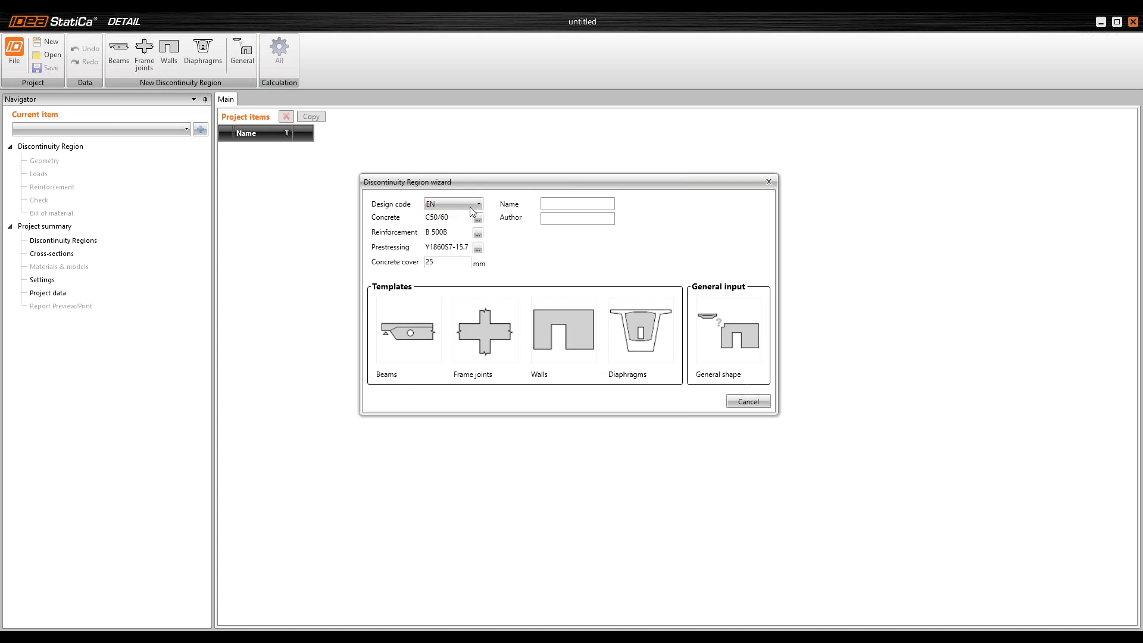
{"action": "left_click", "coordinate": [466, 204]}
{"action": "left_click", "coordinate": [467, 204]}
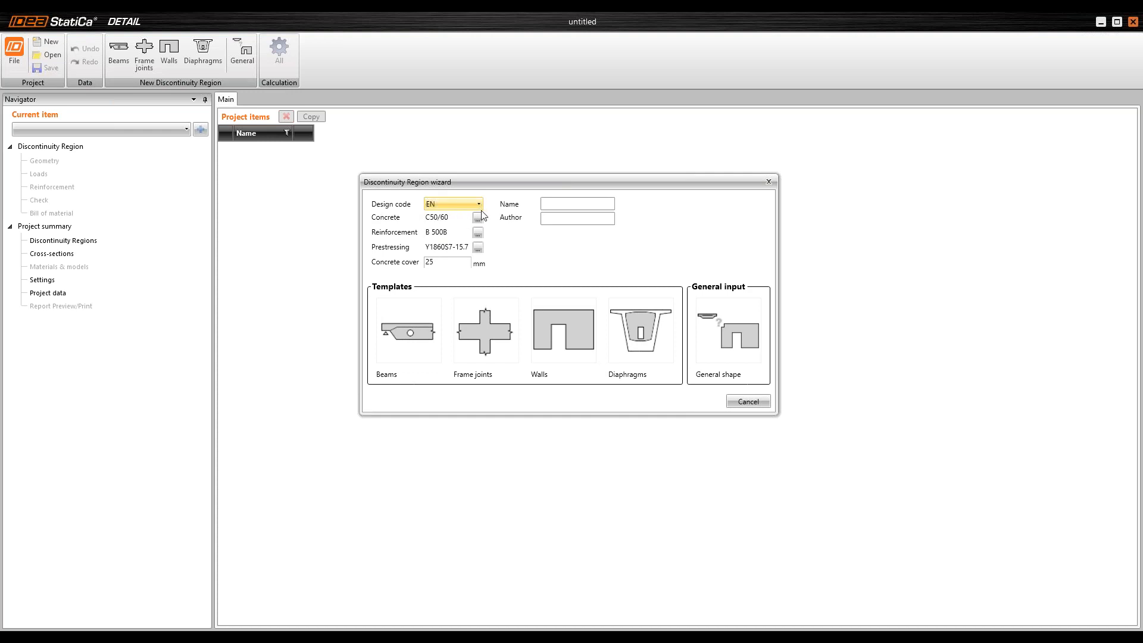
{"action": "left_click_drag", "start_coordinate": [475, 178], "coordinate": [473, 166]}
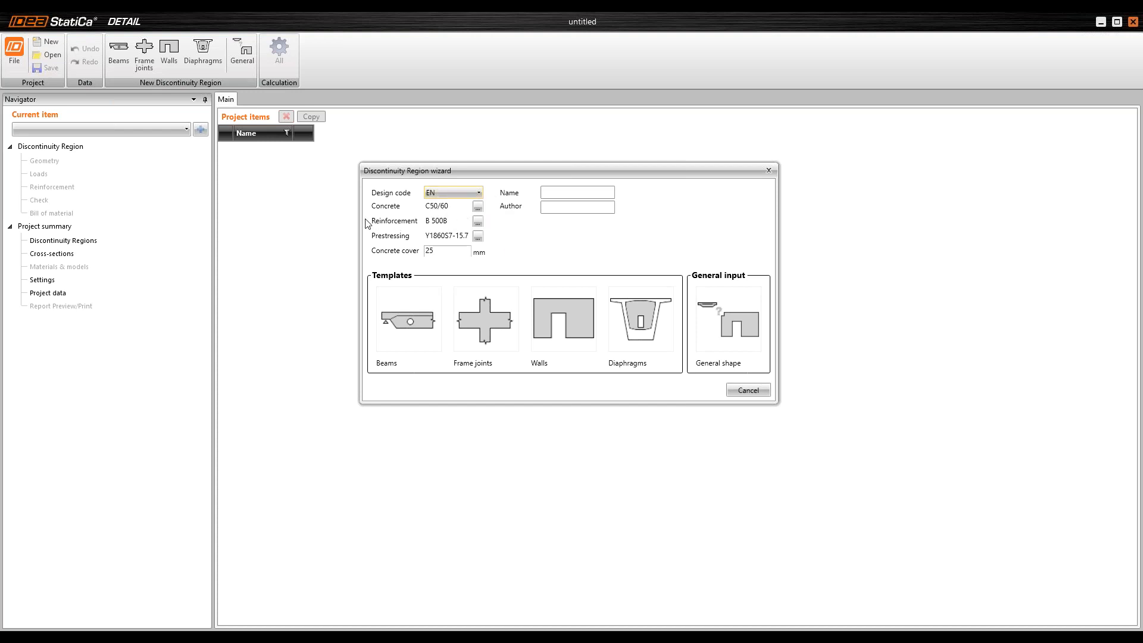
Step: Browse the available prestressing steels and confirm Y1860S7-15.7 as the prestressing material
{"action": "left_click", "coordinate": [387, 243]}
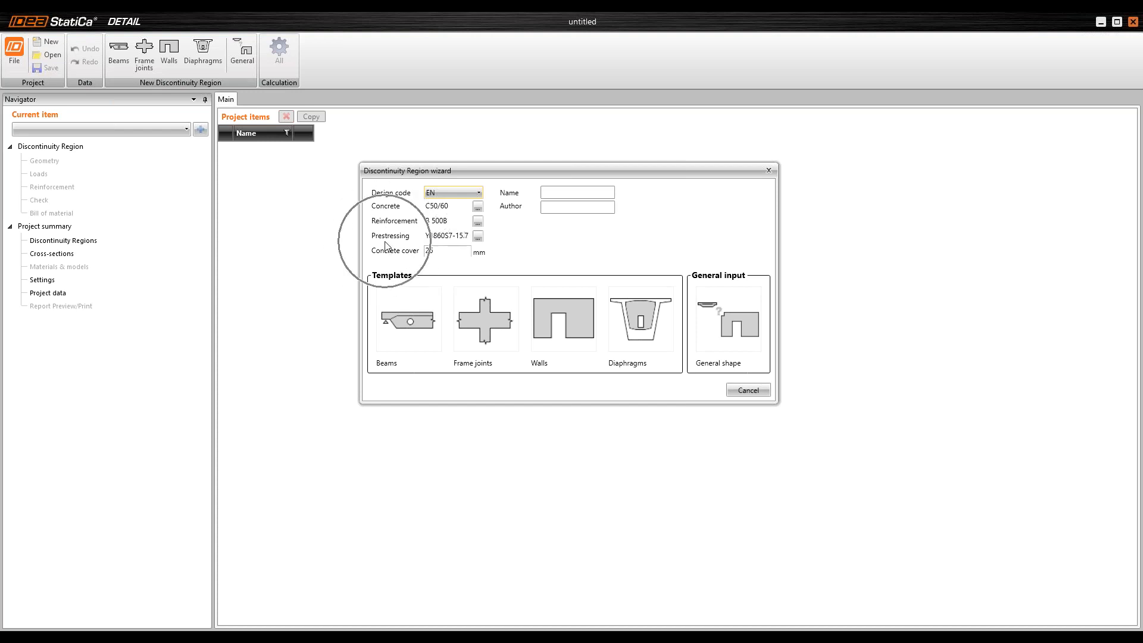
{"action": "left_click", "coordinate": [478, 237]}
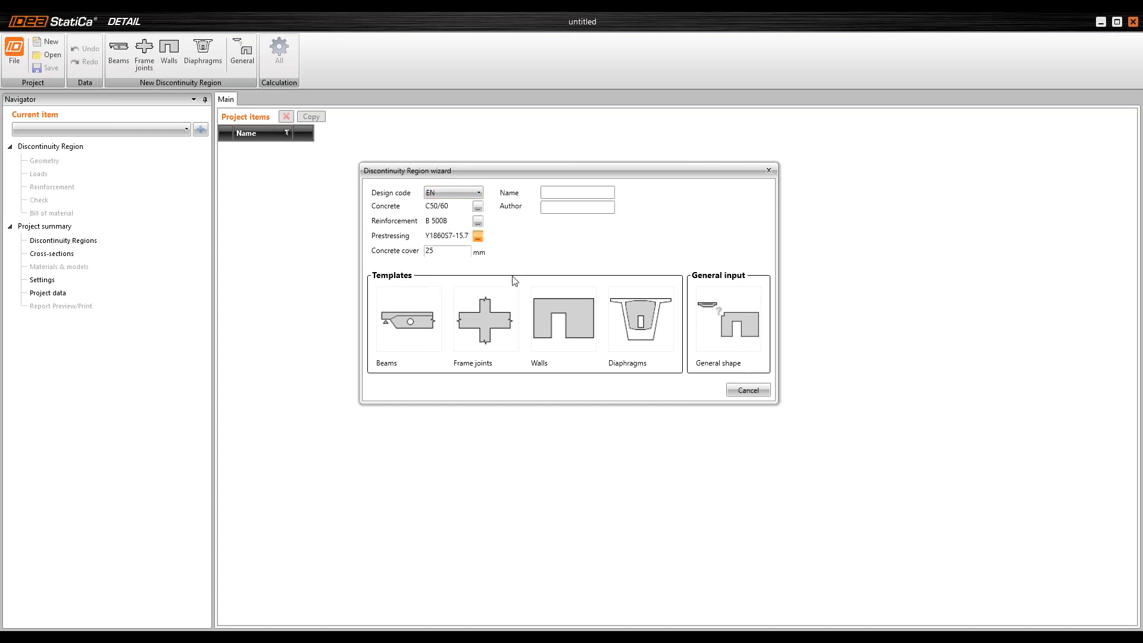
{"action": "left_click_drag", "start_coordinate": [537, 92], "coordinate": [599, 93]}
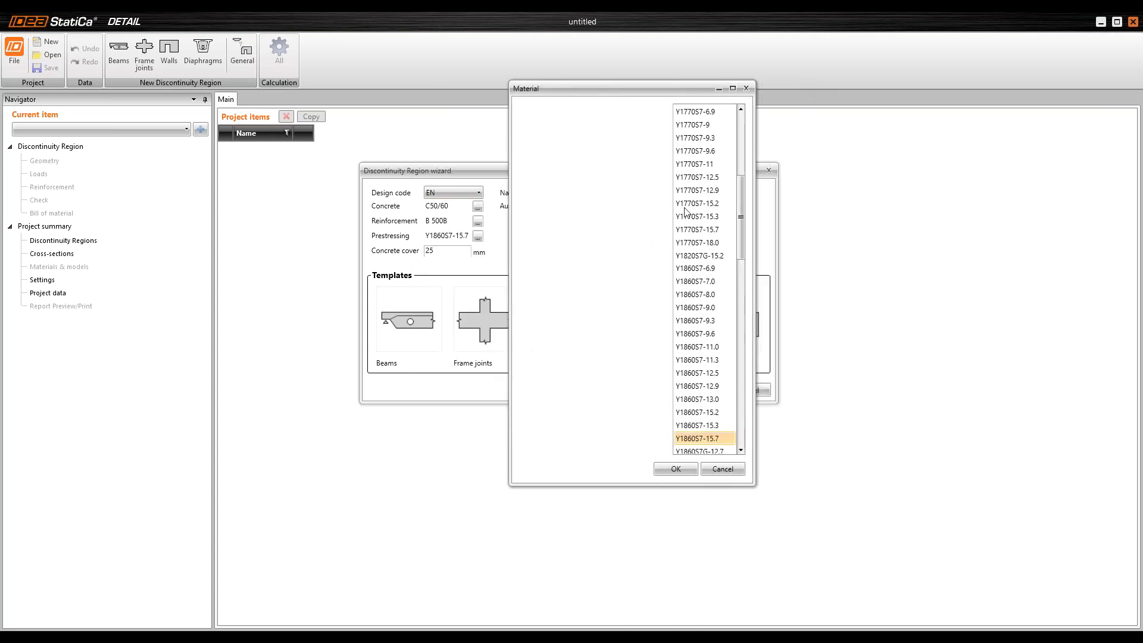
{"action": "left_click_drag", "start_coordinate": [740, 217], "coordinate": [741, 151]}
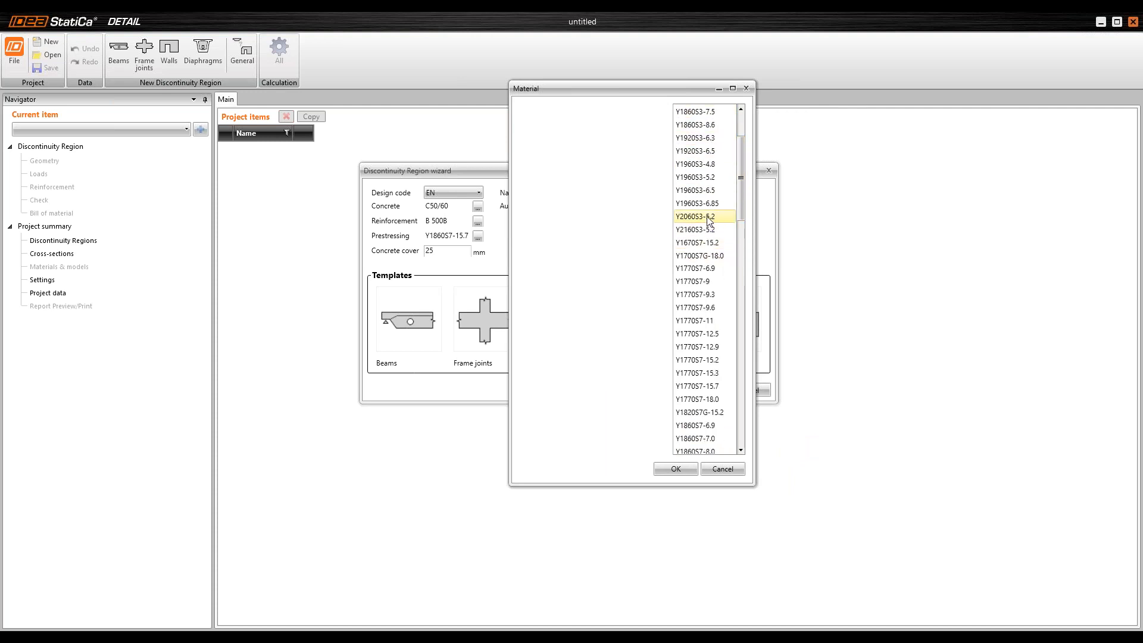
{"action": "left_click", "coordinate": [732, 385]}
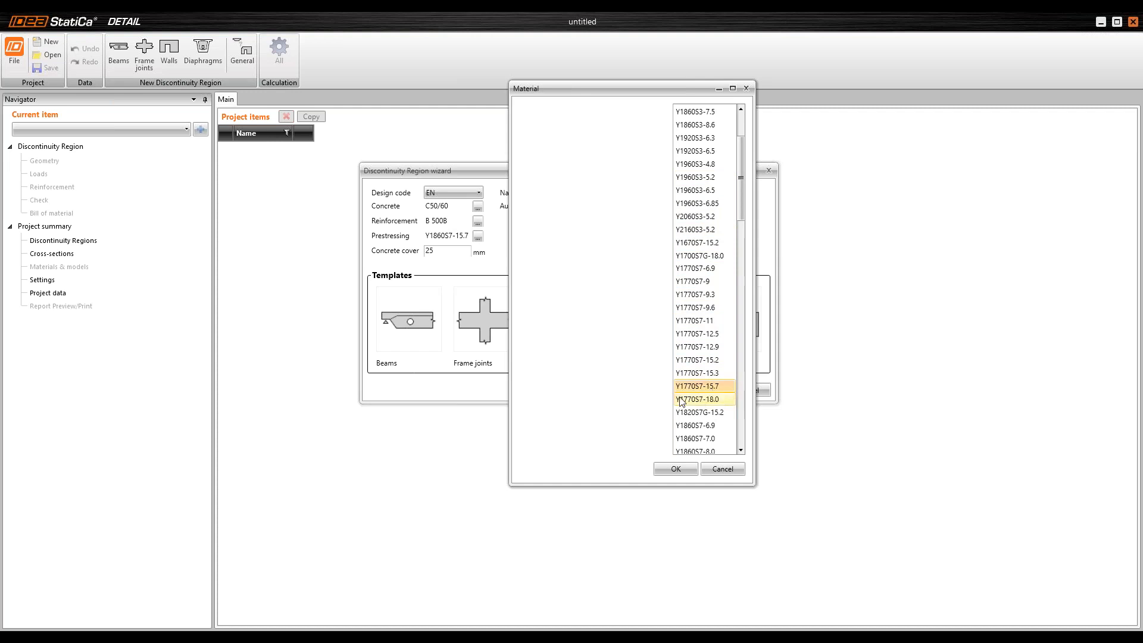
{"action": "scroll", "coordinate": [732, 386], "scroll_direction": "down", "scroll_amount": 1}
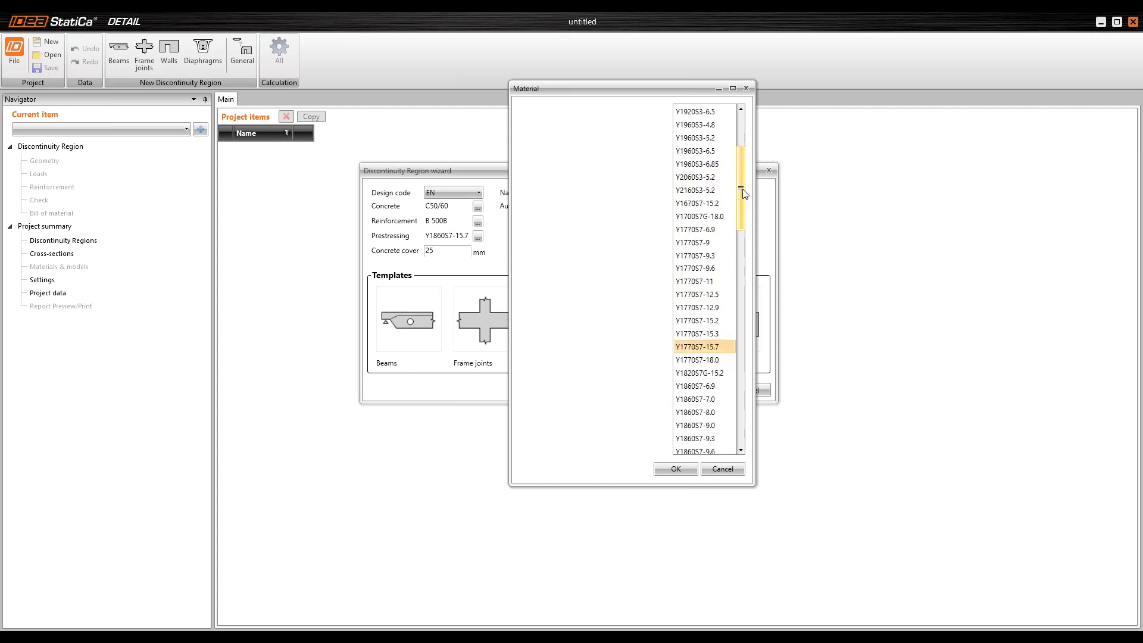
{"action": "left_click_drag", "start_coordinate": [740, 186], "coordinate": [739, 111]}
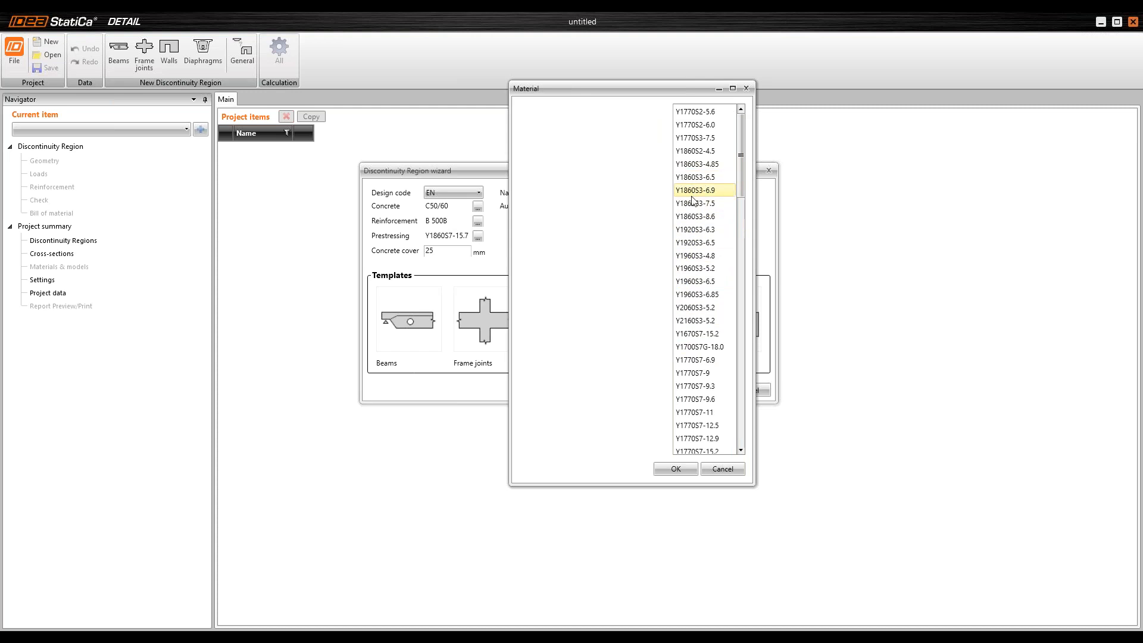
{"action": "left_click_drag", "start_coordinate": [739, 143], "coordinate": [741, 217]}
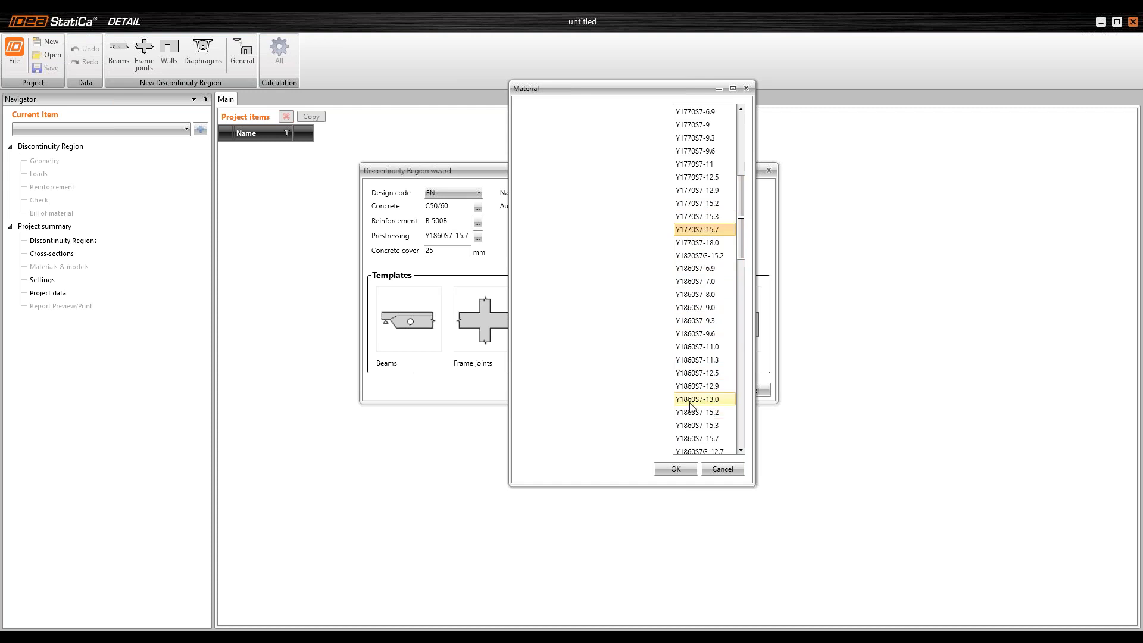
{"action": "left_click_drag", "start_coordinate": [740, 224], "coordinate": [740, 241]}
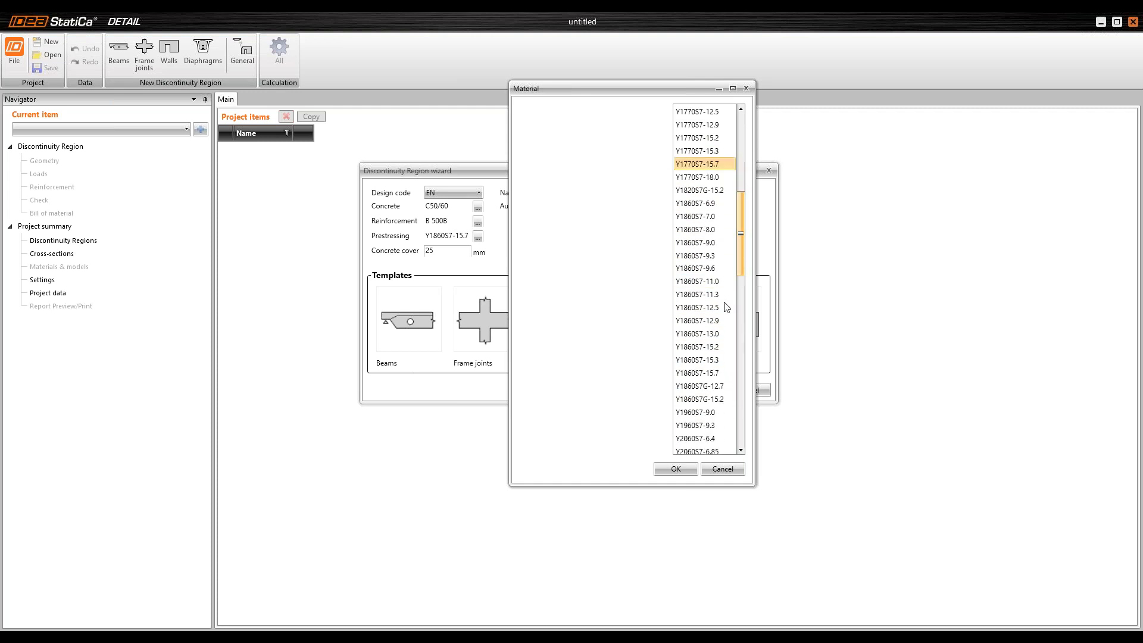
{"action": "left_click", "coordinate": [699, 373]}
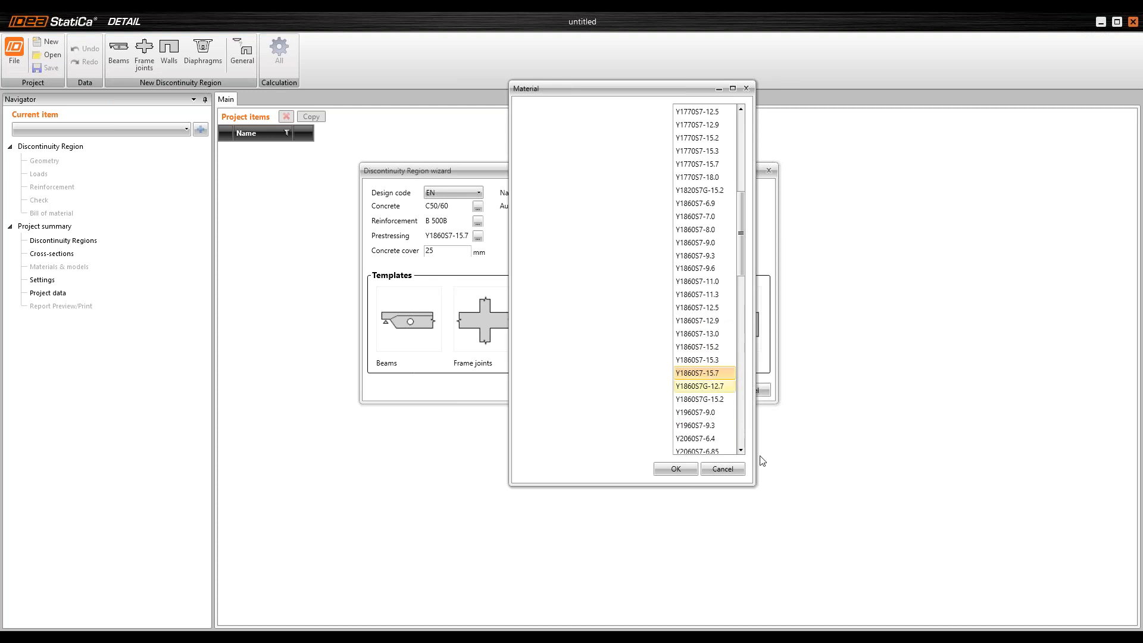
{"action": "left_click", "coordinate": [683, 469]}
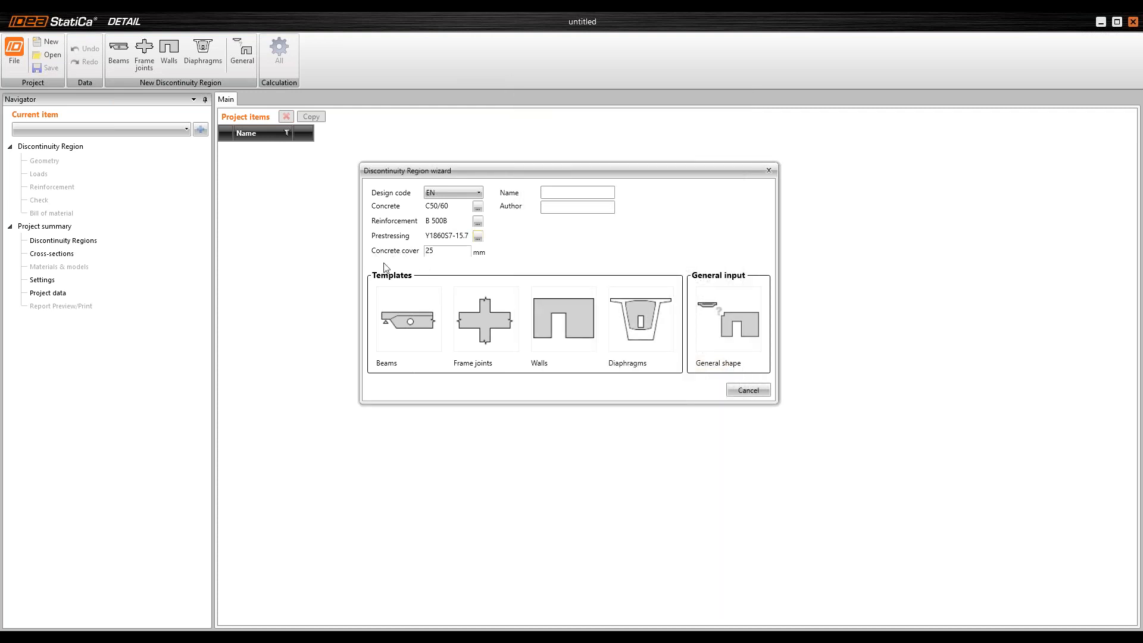
Step: Create the discontinuity region from the Beams template with the End support topology
{"action": "left_click_drag", "start_coordinate": [376, 269], "coordinate": [376, 273]}
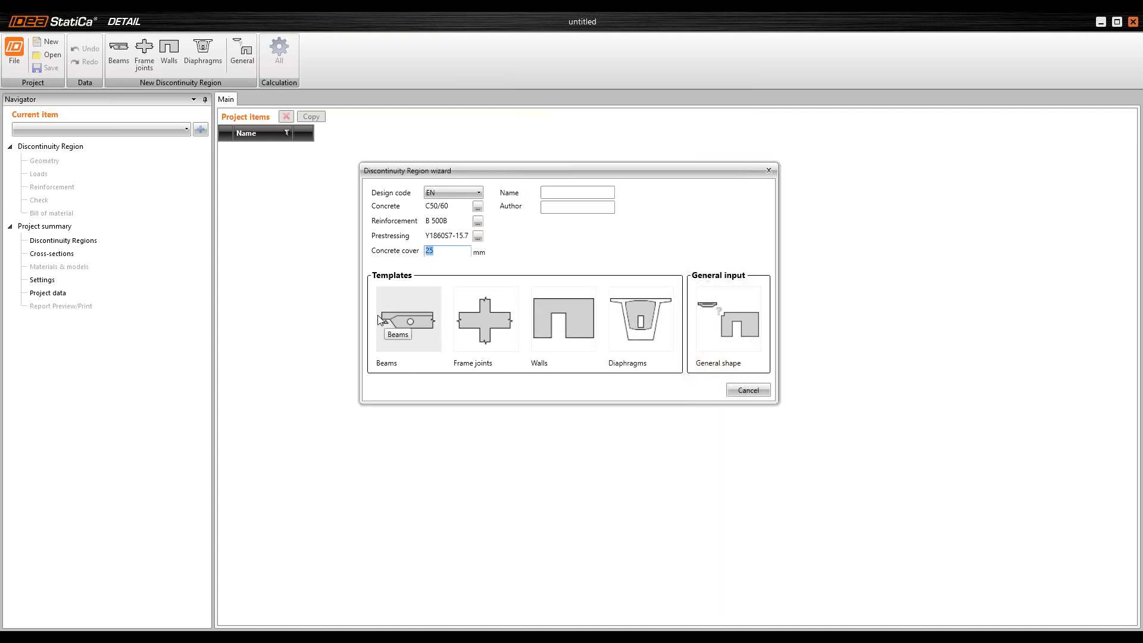
{"action": "mouse_move", "coordinate": [596, 168]}
{"action": "left_mouse_down"}
{"action": "mouse_move", "coordinate": [584, 143]}
{"action": "mouse_move", "coordinate": [596, 146]}
{"action": "left_mouse_up"}
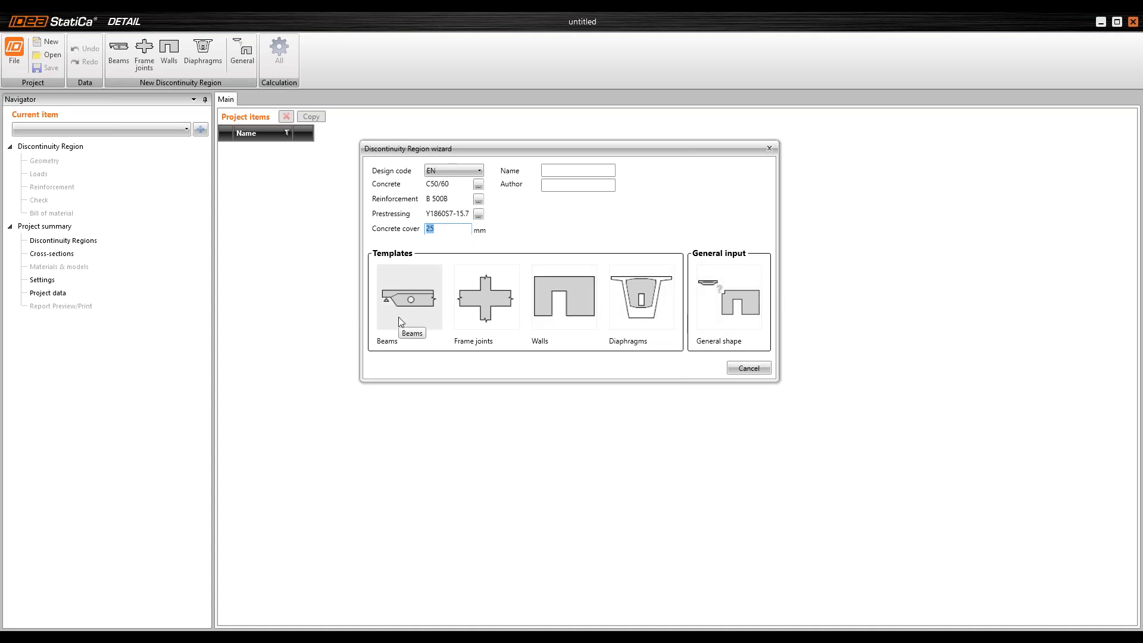
{"action": "left_click", "coordinate": [411, 287]}
{"action": "left_click", "coordinate": [416, 311]}
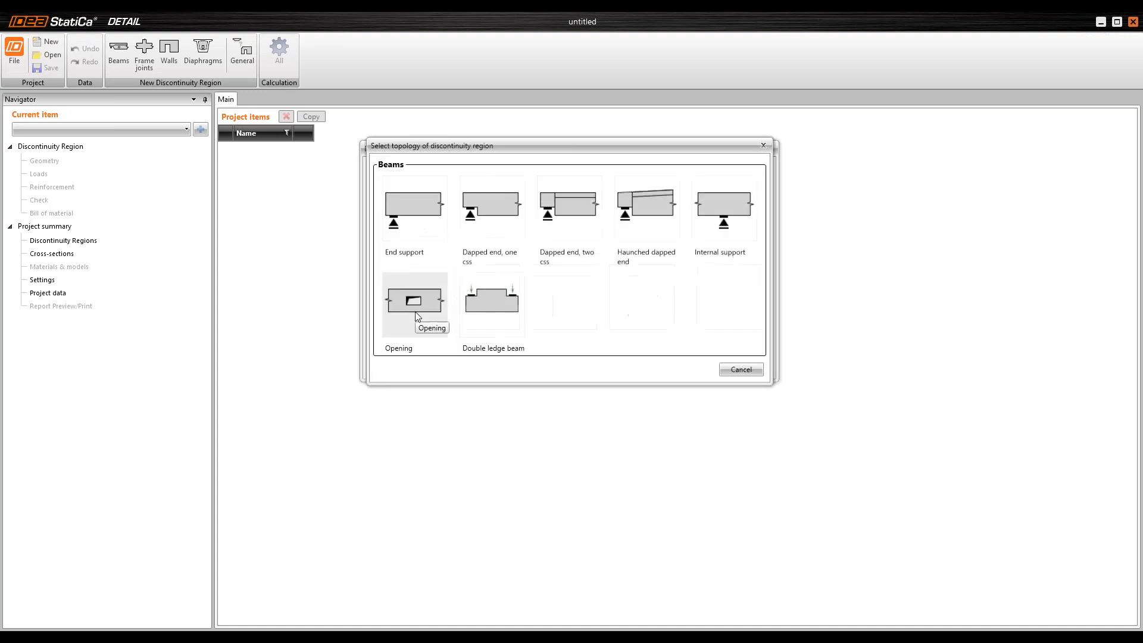
{"action": "left_click", "coordinate": [419, 220]}
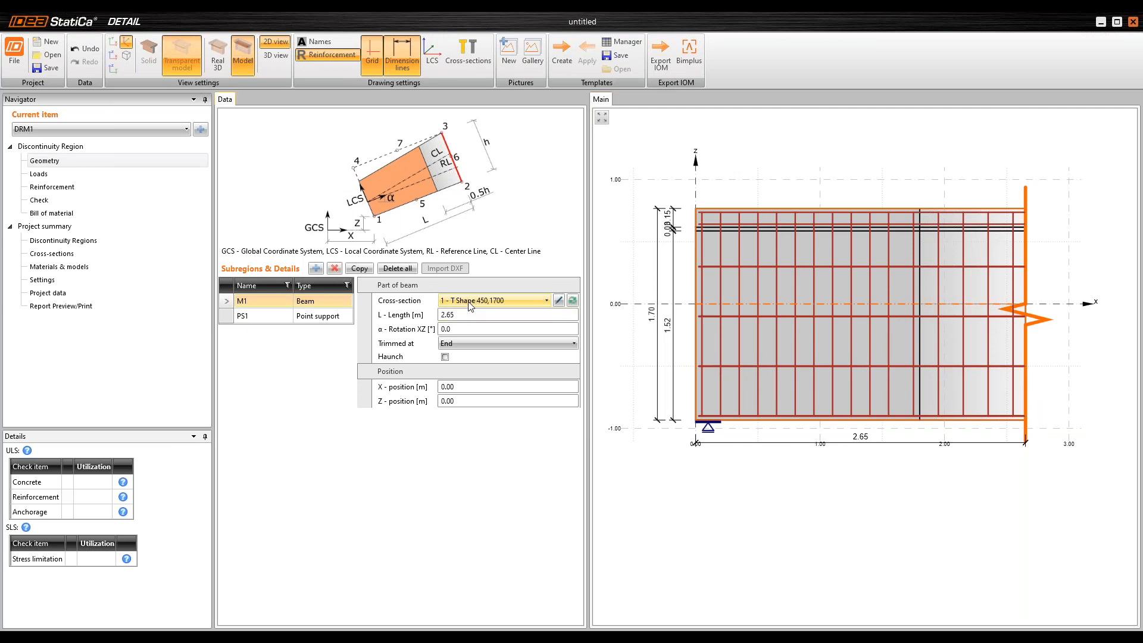
Step: Set beam M1's length to 12 m and its trimmed end to None
{"action": "left_click", "coordinate": [402, 317]}
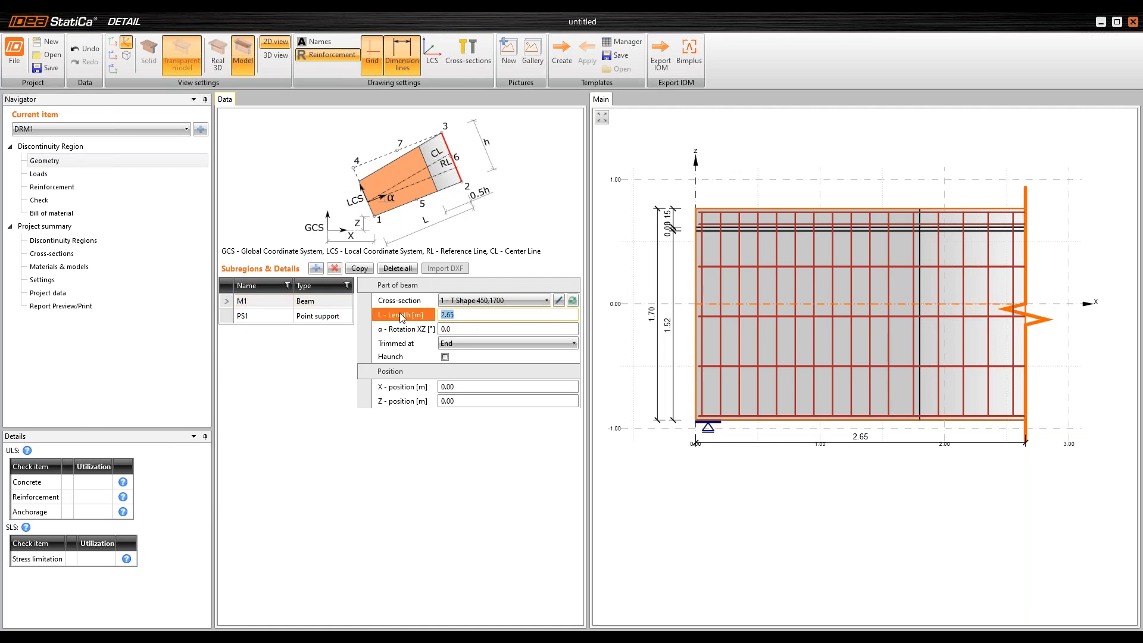
{"action": "type", "text": "12"}
{"action": "key", "text": "Tab"}
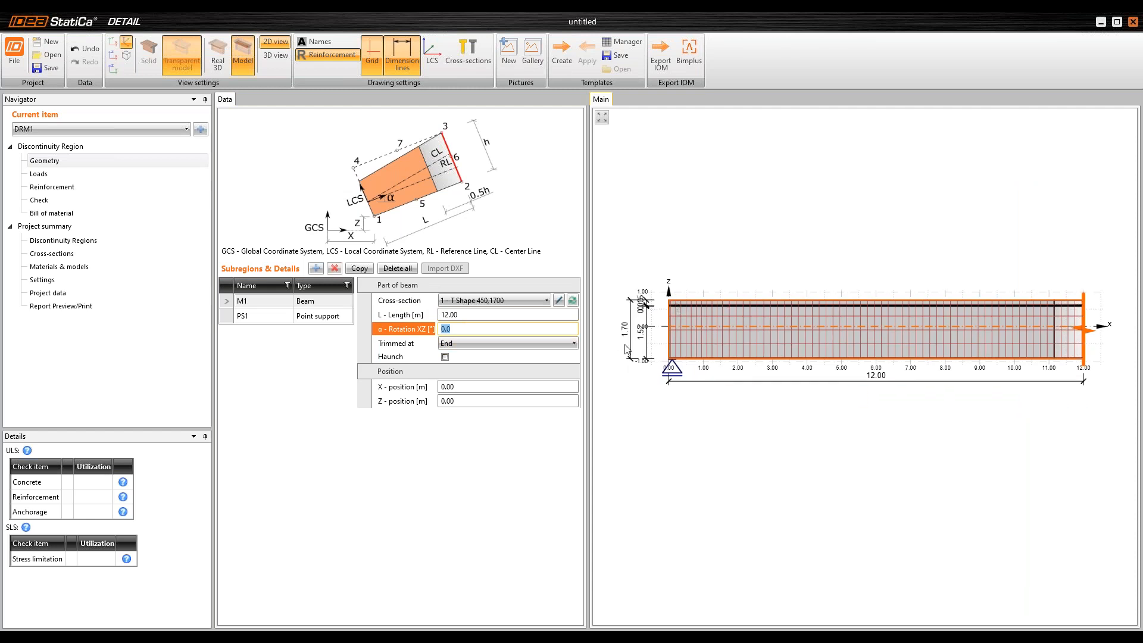
{"action": "left_click", "coordinate": [461, 347]}
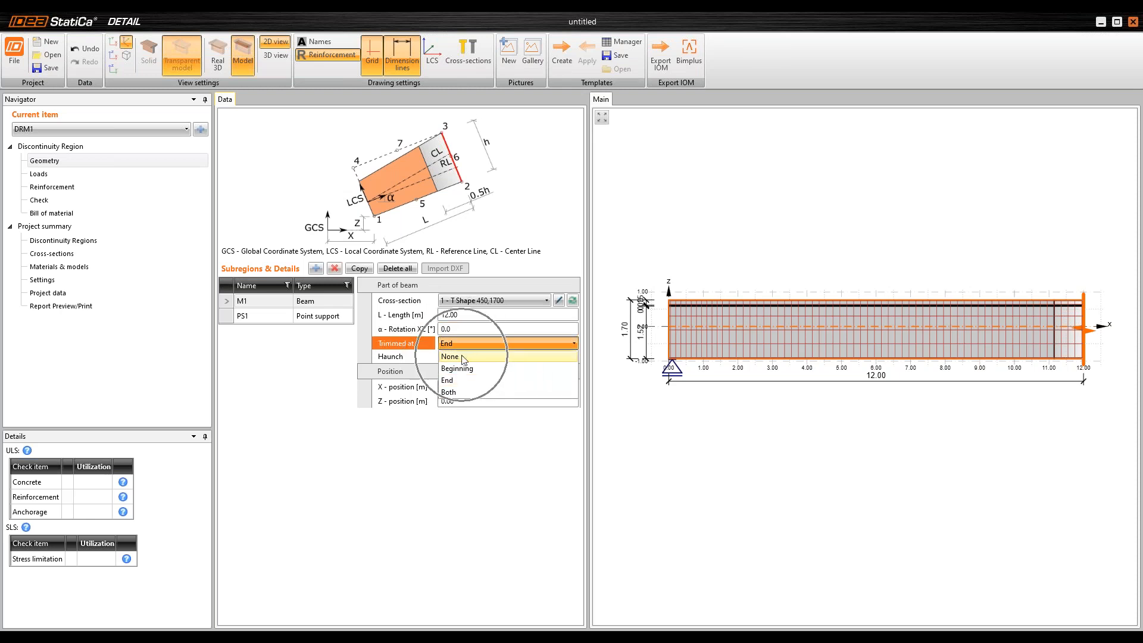
{"action": "left_click", "coordinate": [463, 357]}
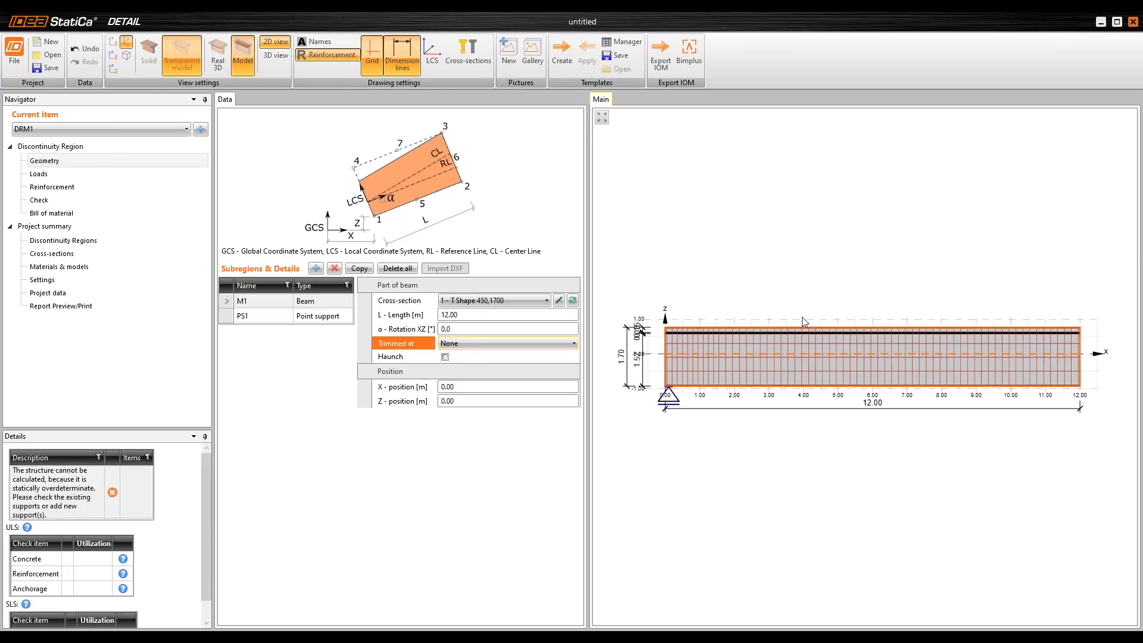
Step: Enable the haunch on beam M1 and set its main T-shape cross-section height to 900 mm
{"action": "left_click", "coordinate": [445, 357]}
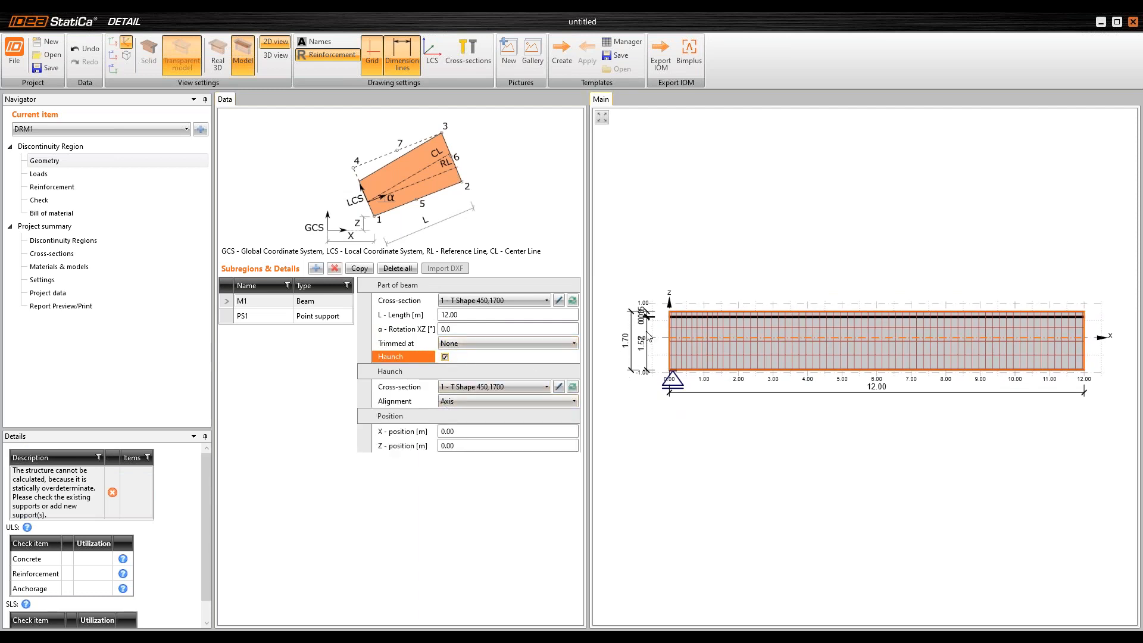
{"action": "left_click", "coordinate": [489, 301]}
{"action": "left_click", "coordinate": [558, 300]}
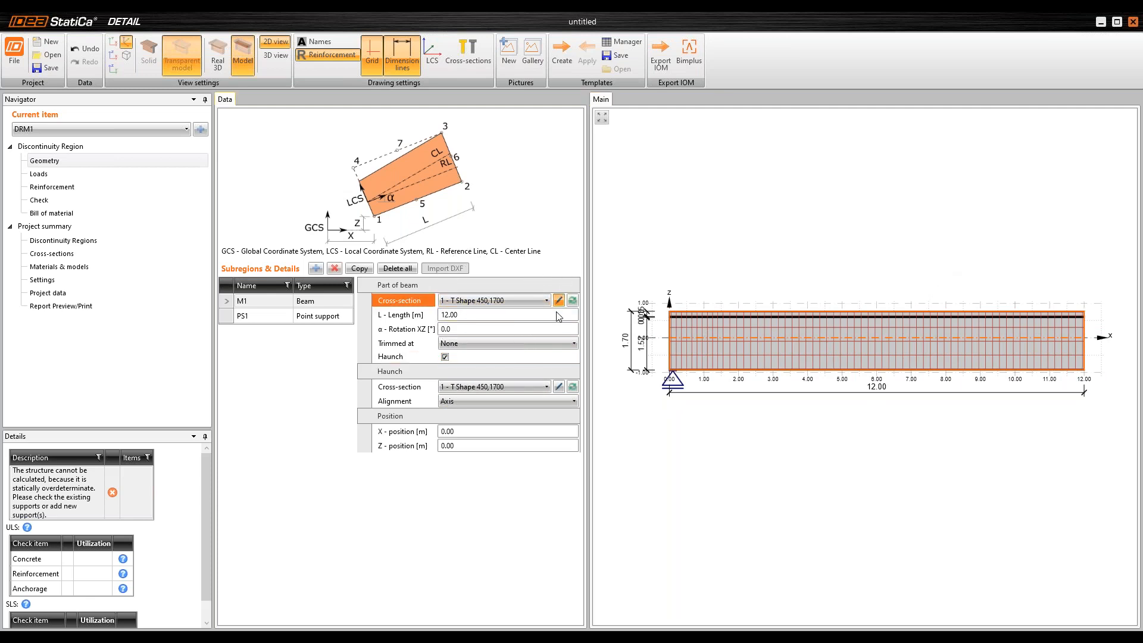
{"action": "left_click_drag", "start_coordinate": [571, 168], "coordinate": [822, 175]}
{"action": "left_click", "coordinate": [606, 243]}
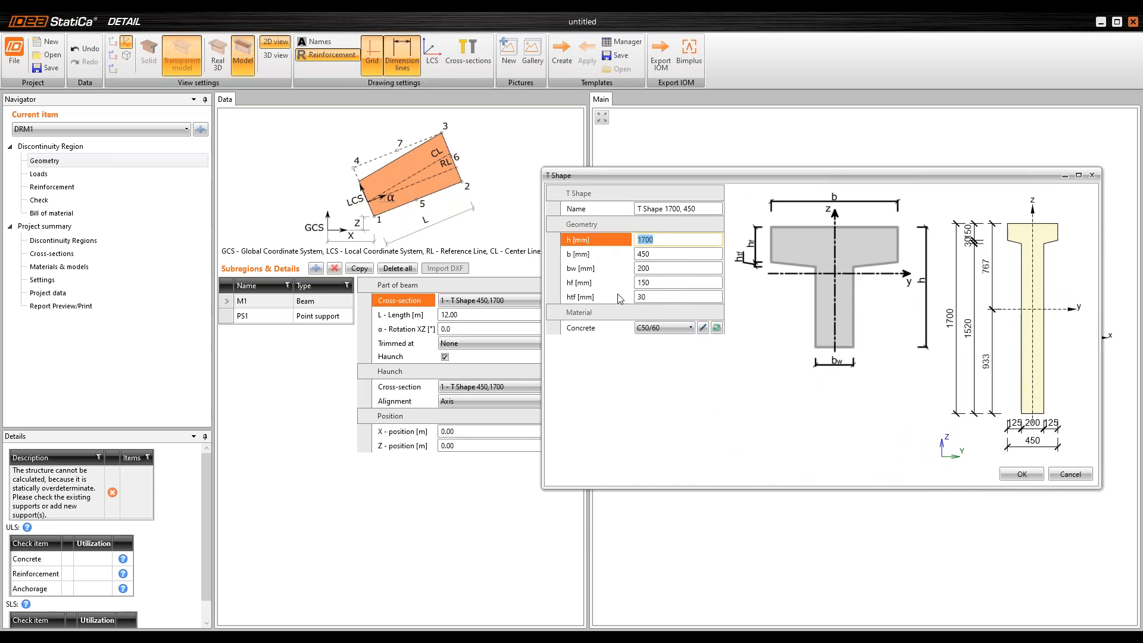
{"action": "type", "text": "900"}
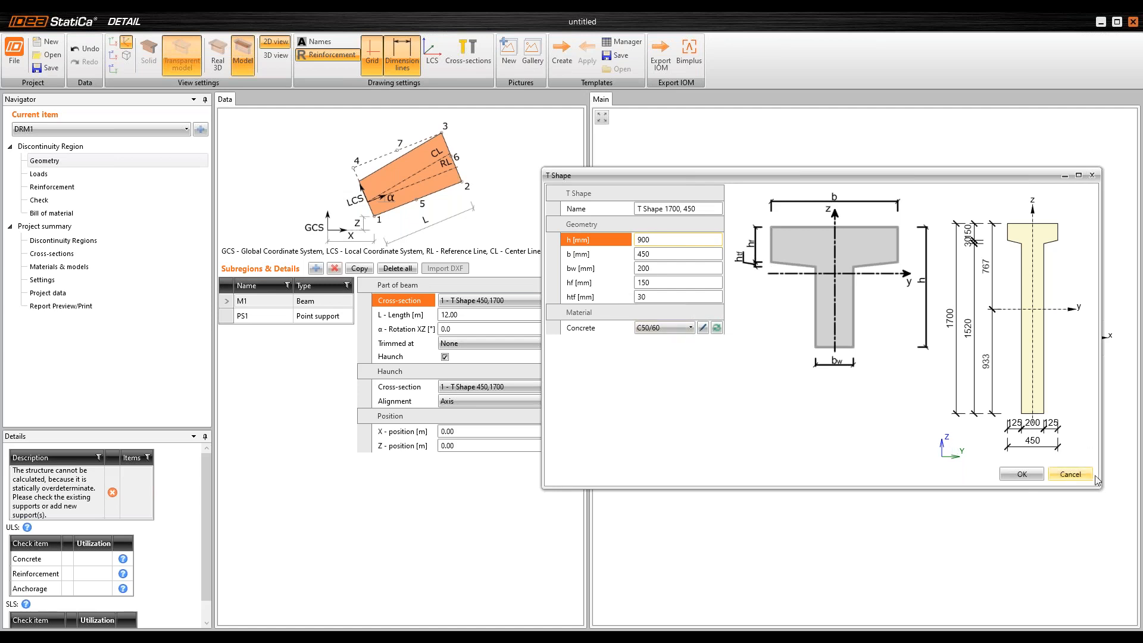
{"action": "left_click", "coordinate": [1022, 474]}
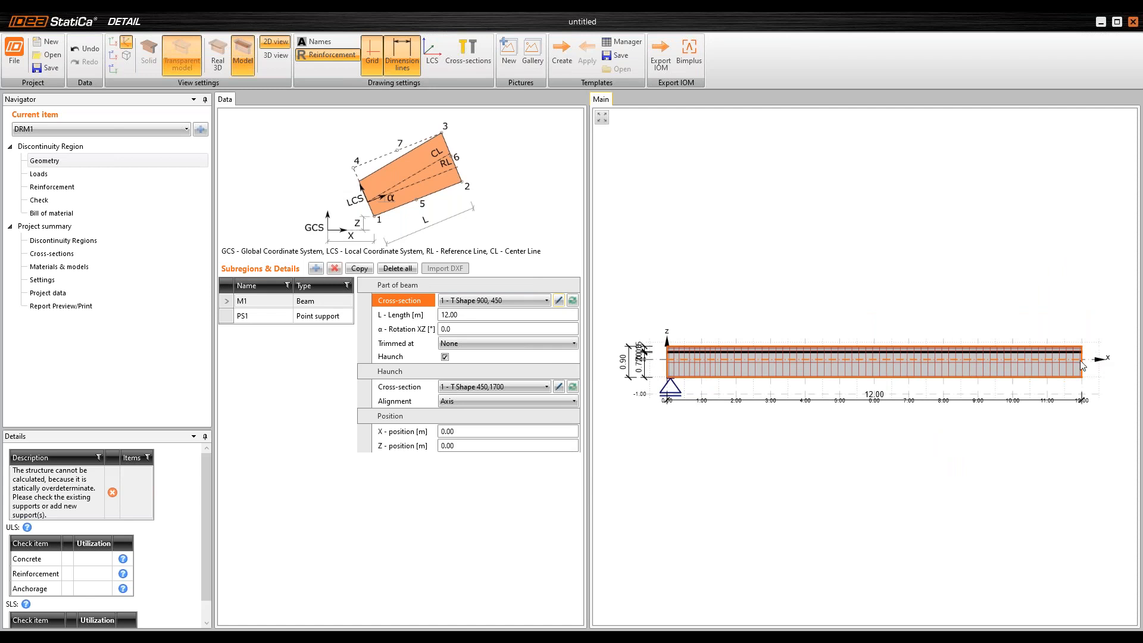
Step: Create a new T-shape cross-section with a height of 1800 mm for the haunch end of the beam
{"action": "left_click", "coordinate": [572, 387]}
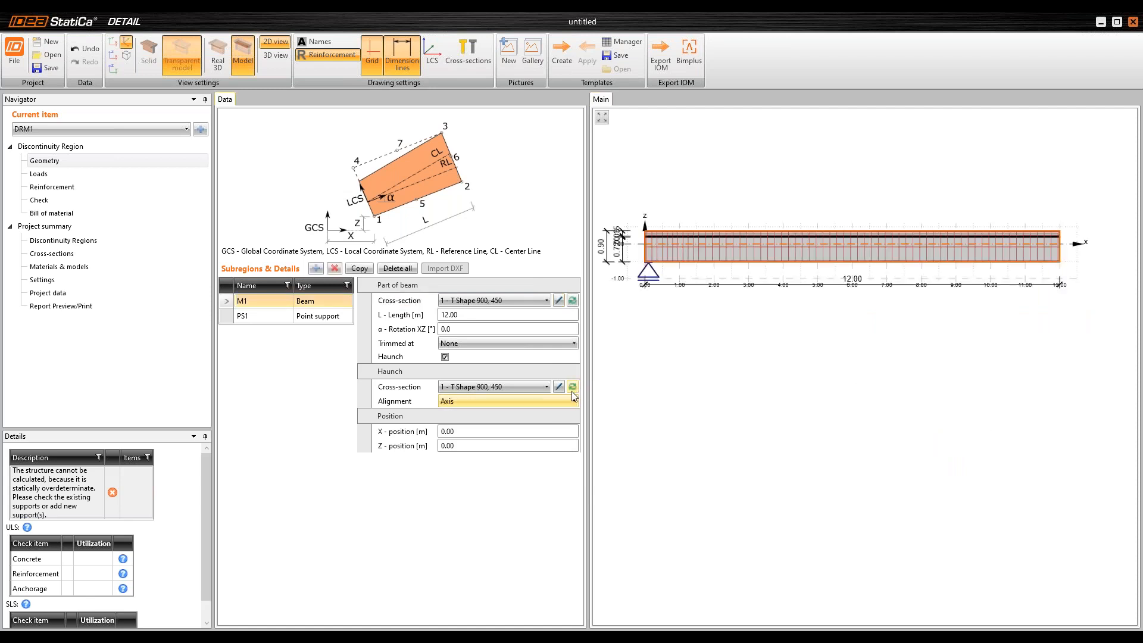
{"action": "left_click", "coordinate": [572, 388]}
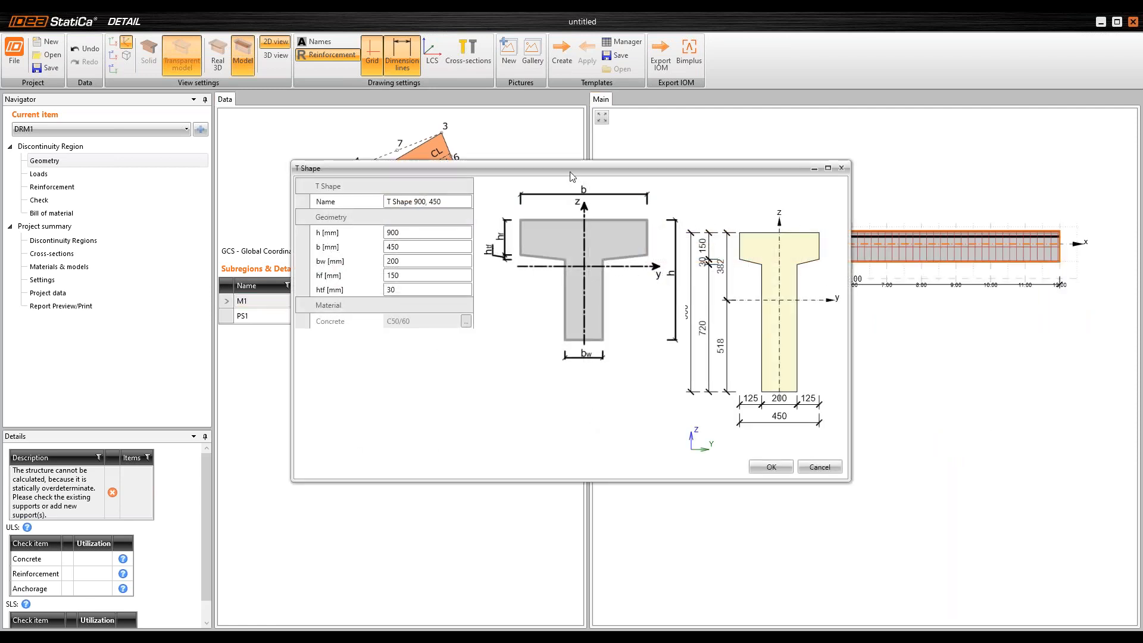
{"action": "left_click", "coordinate": [524, 241]}
{"action": "type", "text": "18"}
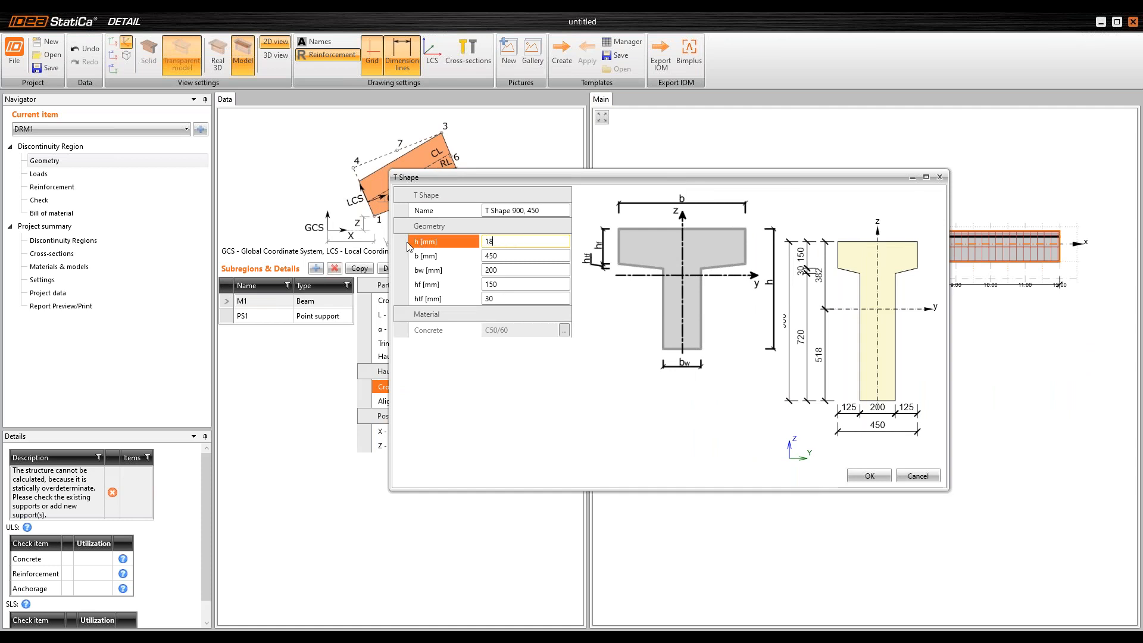
{"action": "type", "text": "00"}
{"action": "key", "text": "Tab"}
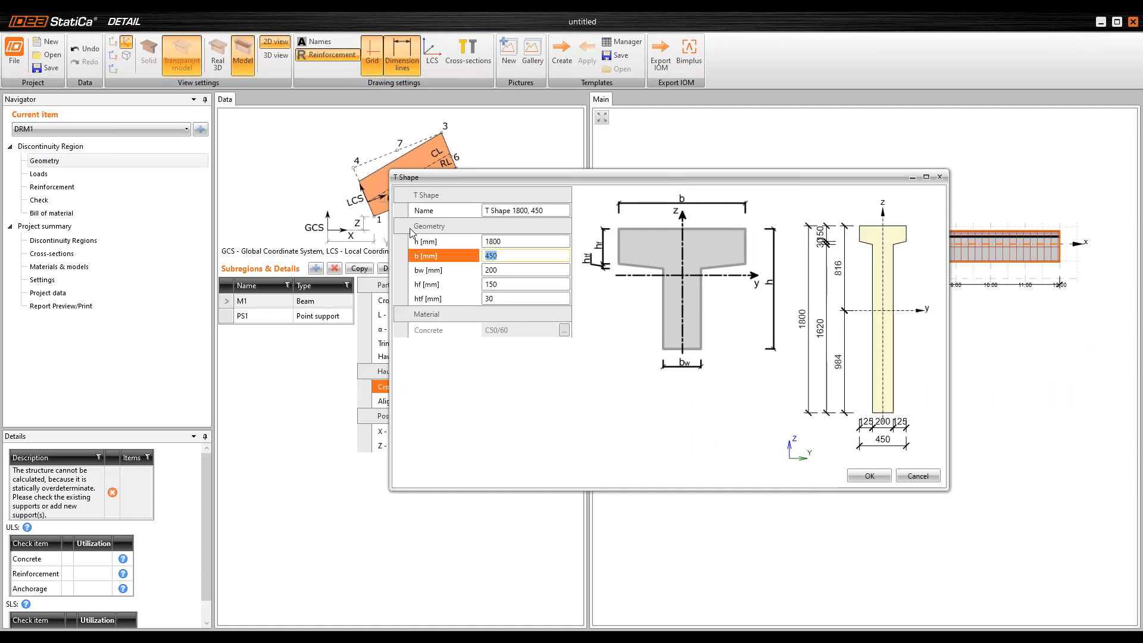
{"action": "left_click", "coordinate": [870, 476]}
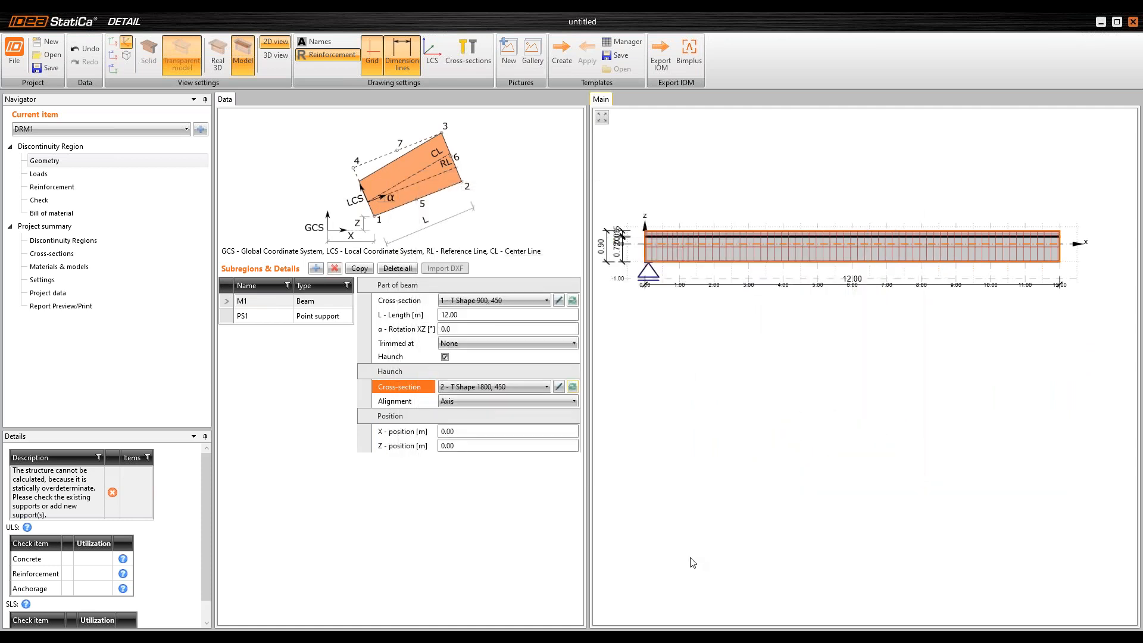
Step: Hide the reinforcement in the model view of the haunched beam
{"action": "middle_click_drag", "start_coordinate": [799, 289], "coordinate": [793, 230]}
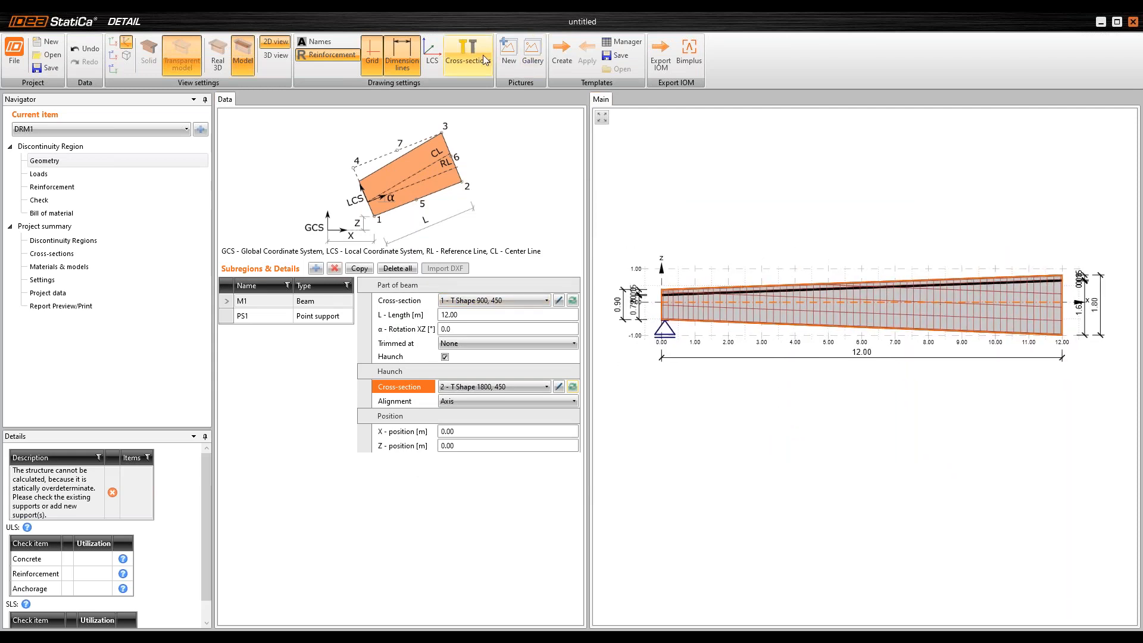
{"action": "left_click", "coordinate": [344, 59]}
{"action": "middle_click_drag", "start_coordinate": [776, 298], "coordinate": [776, 288]}
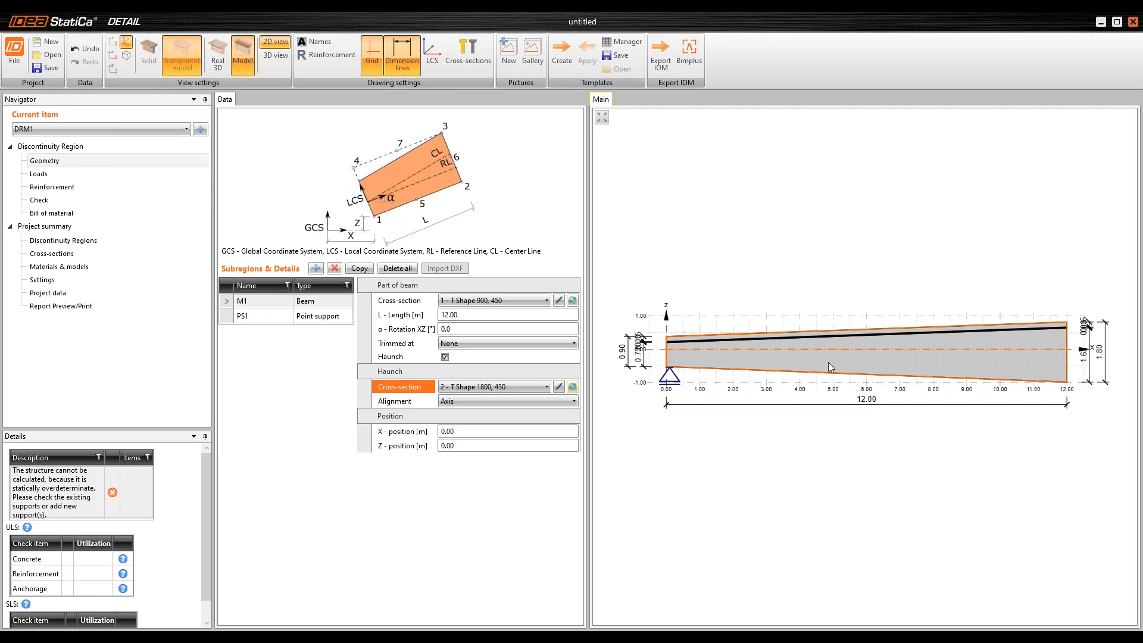
Step: Set the haunch alignment of beam M1 to Bottom
{"action": "left_click", "coordinate": [483, 400]}
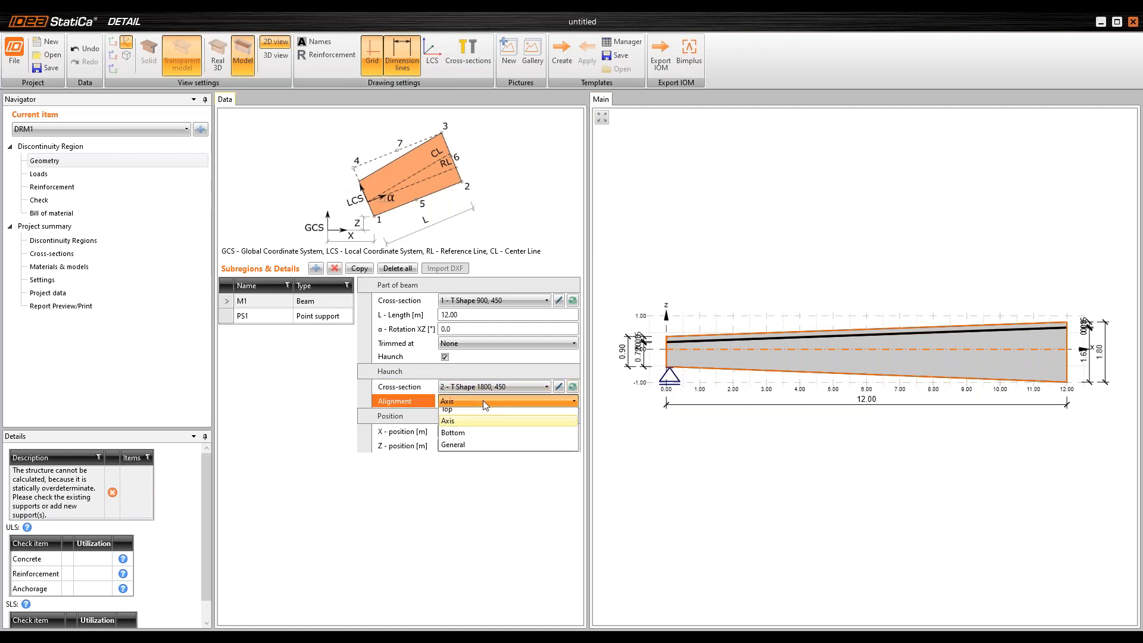
{"action": "left_click", "coordinate": [488, 438]}
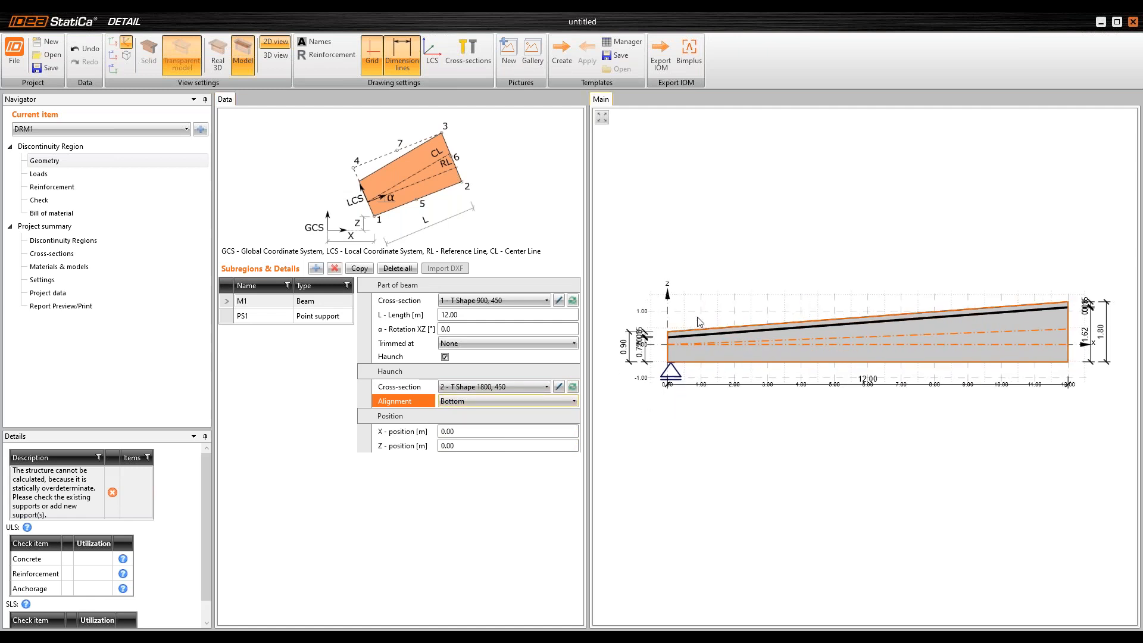
{"action": "middle_click_drag", "start_coordinate": [887, 337], "coordinate": [878, 327]}
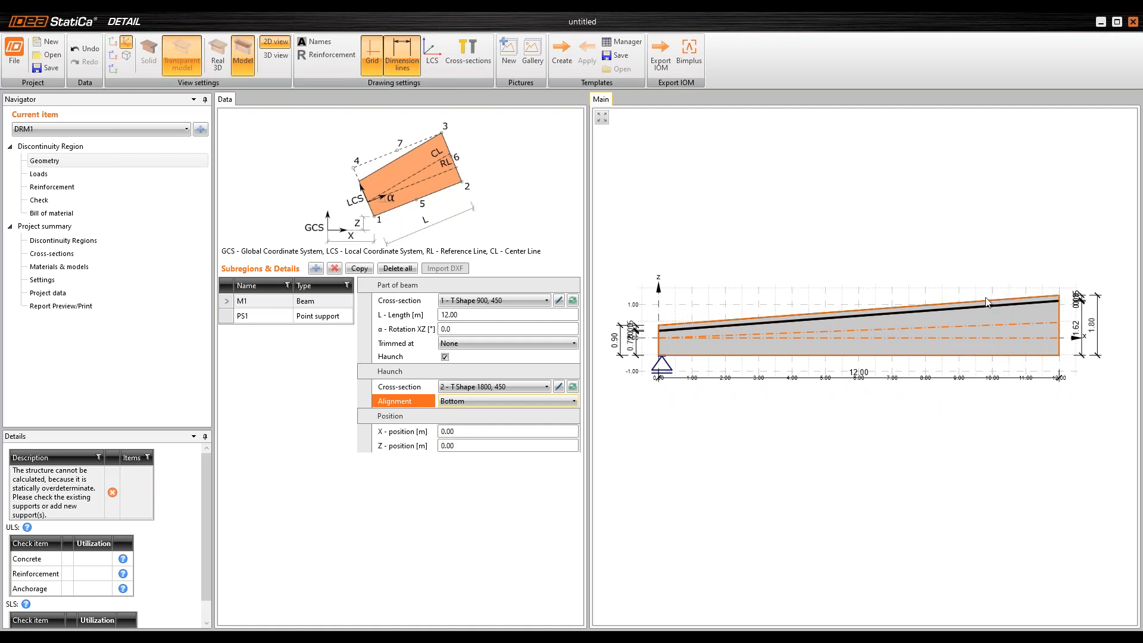
Step: Copy beam M1 and set M1 as the master subregion of the copied beam
{"action": "left_click", "coordinate": [358, 269]}
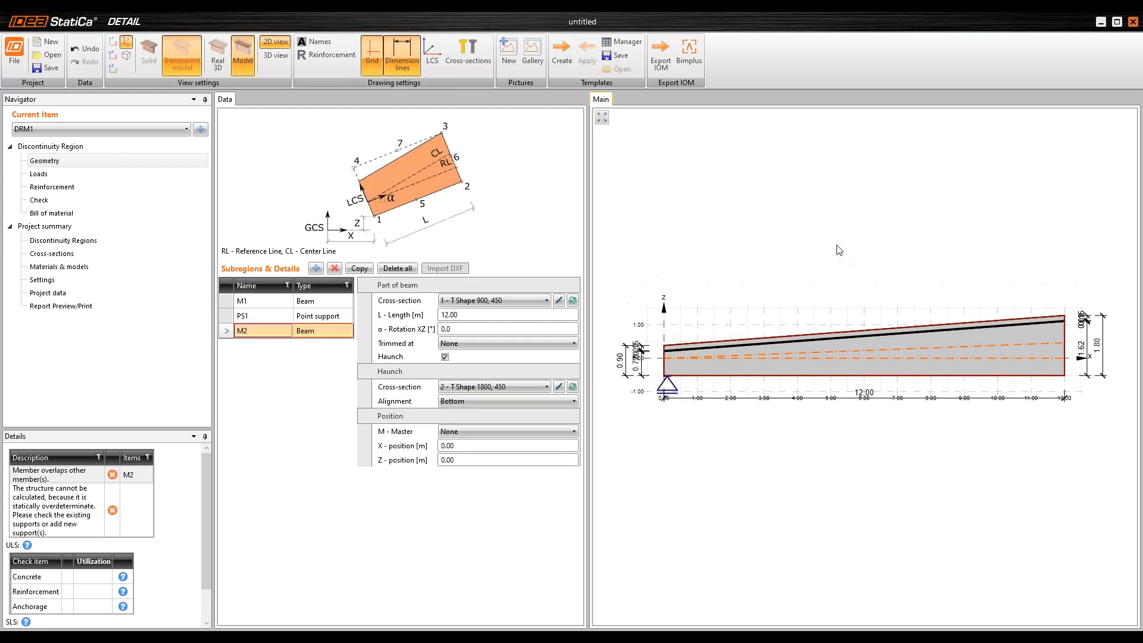
{"action": "middle_click_drag", "start_coordinate": [820, 277], "coordinate": [807, 240]}
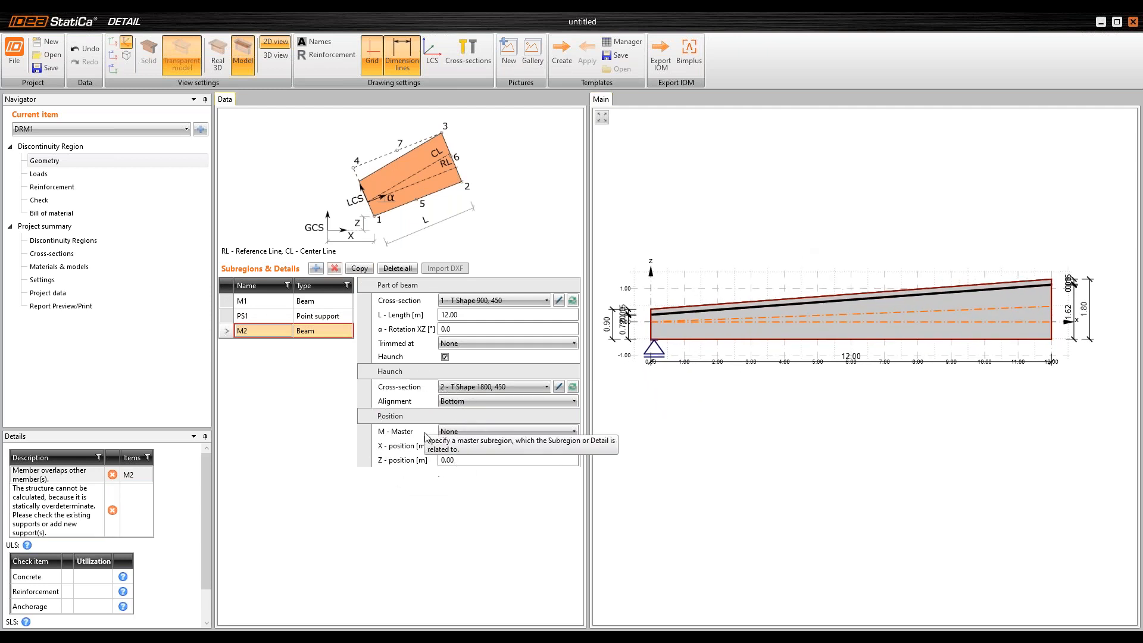
{"action": "left_click", "coordinate": [471, 434]}
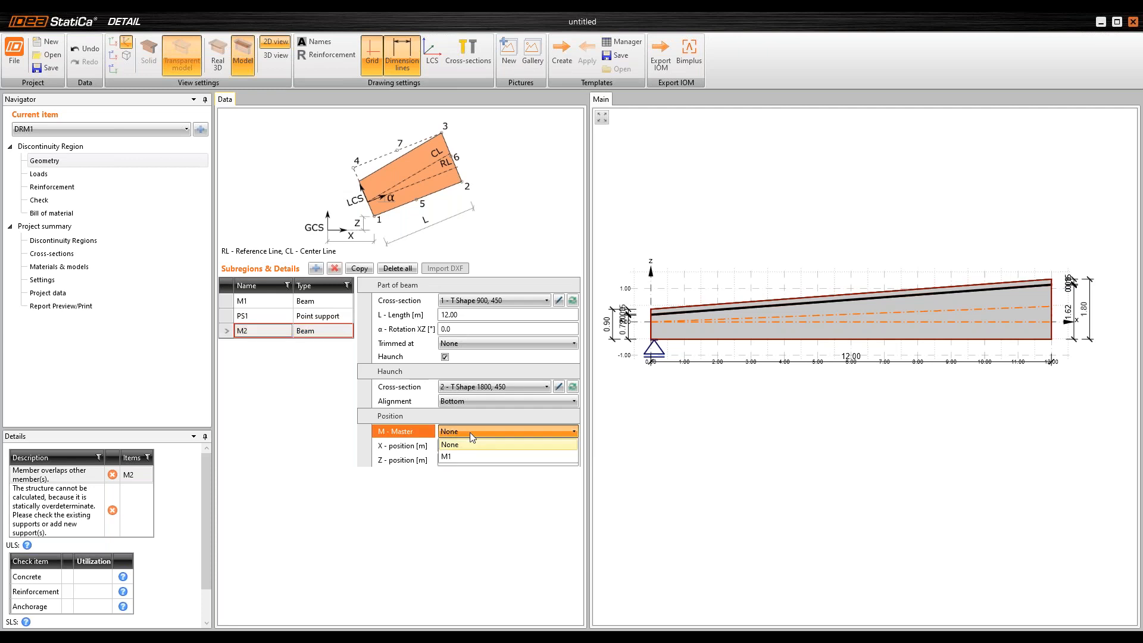
{"action": "left_click", "coordinate": [485, 455]}
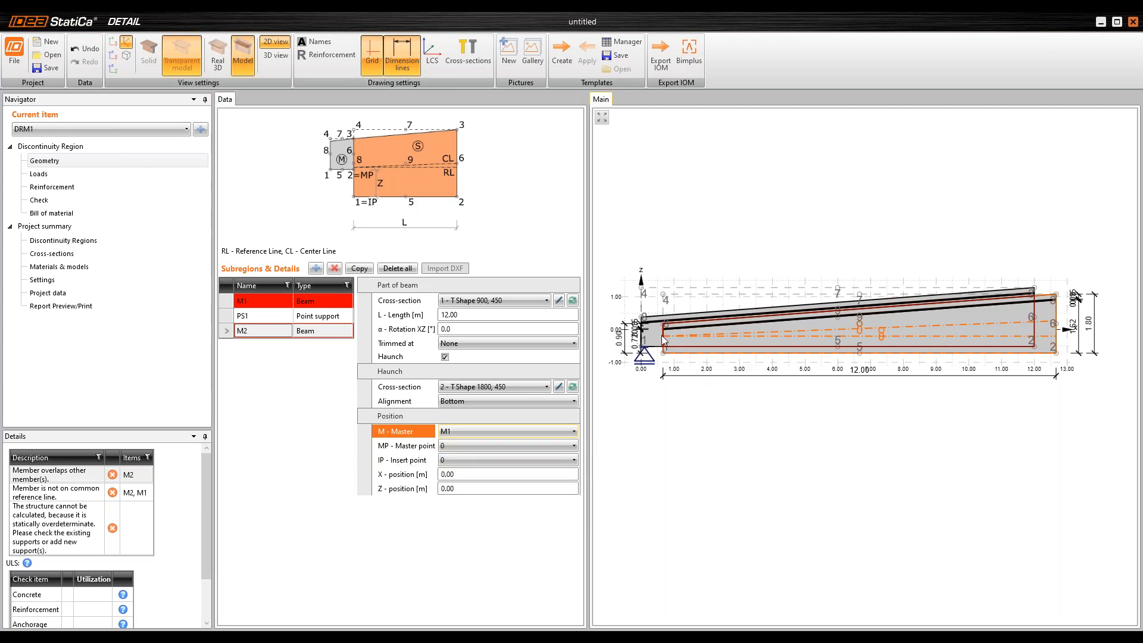
{"action": "scroll", "coordinate": [662, 335], "scroll_direction": "down", "scroll_amount": 1}
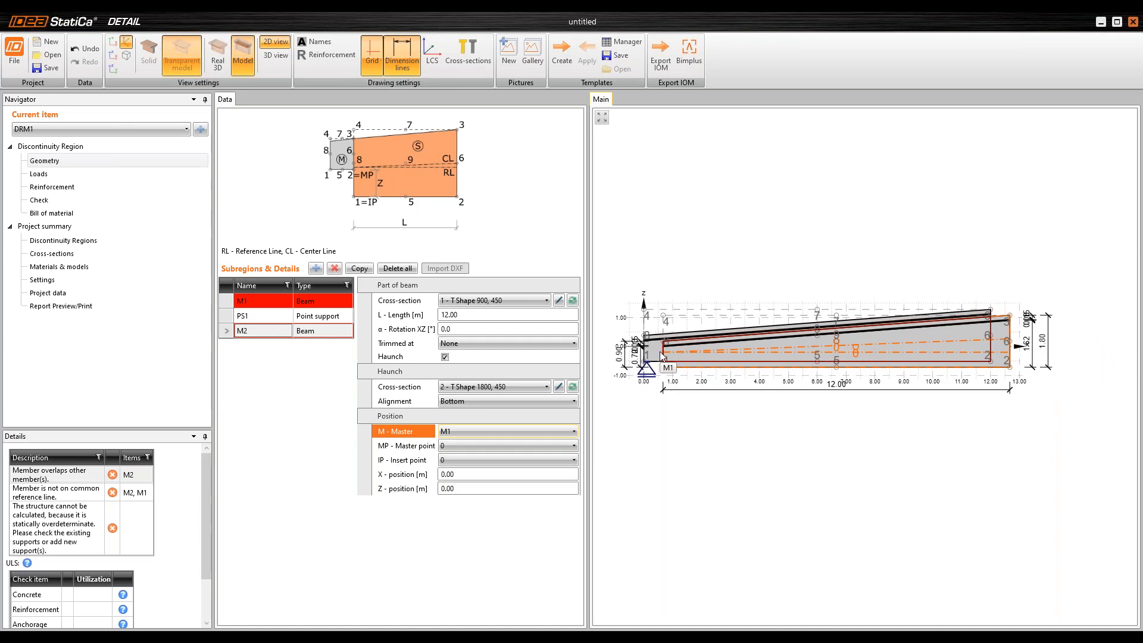
Step: Reverse the copied beam's taper by assigning T Shape 1800, 450 as its main cross-section and T Shape 900, 450 as its haunch cross-section
{"action": "left_click", "coordinate": [484, 301]}
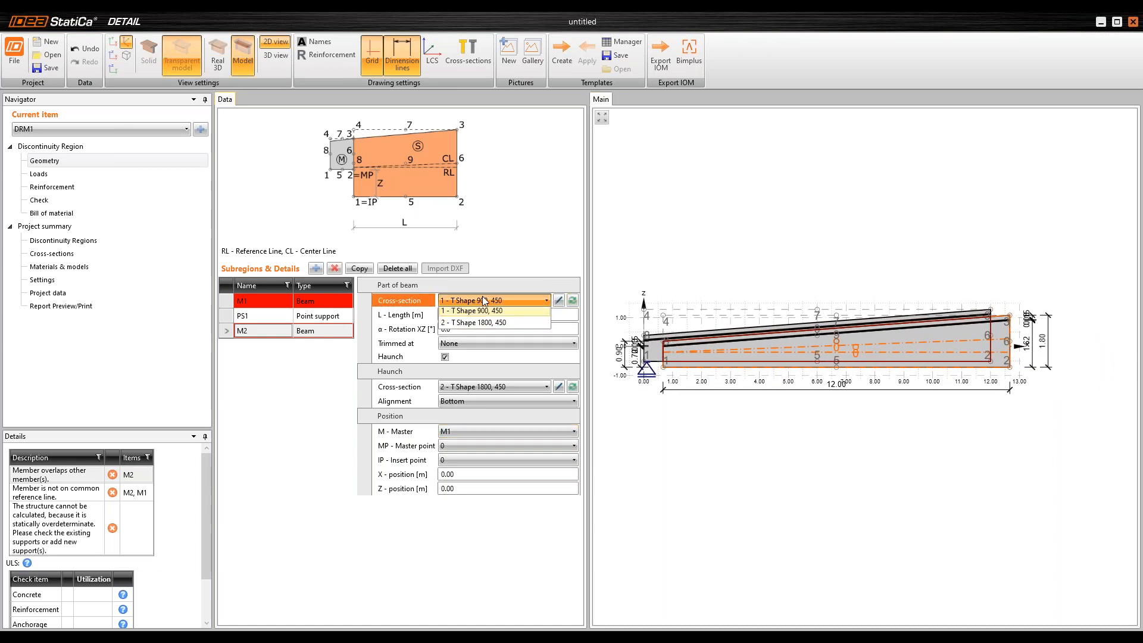
{"action": "left_click", "coordinate": [490, 327]}
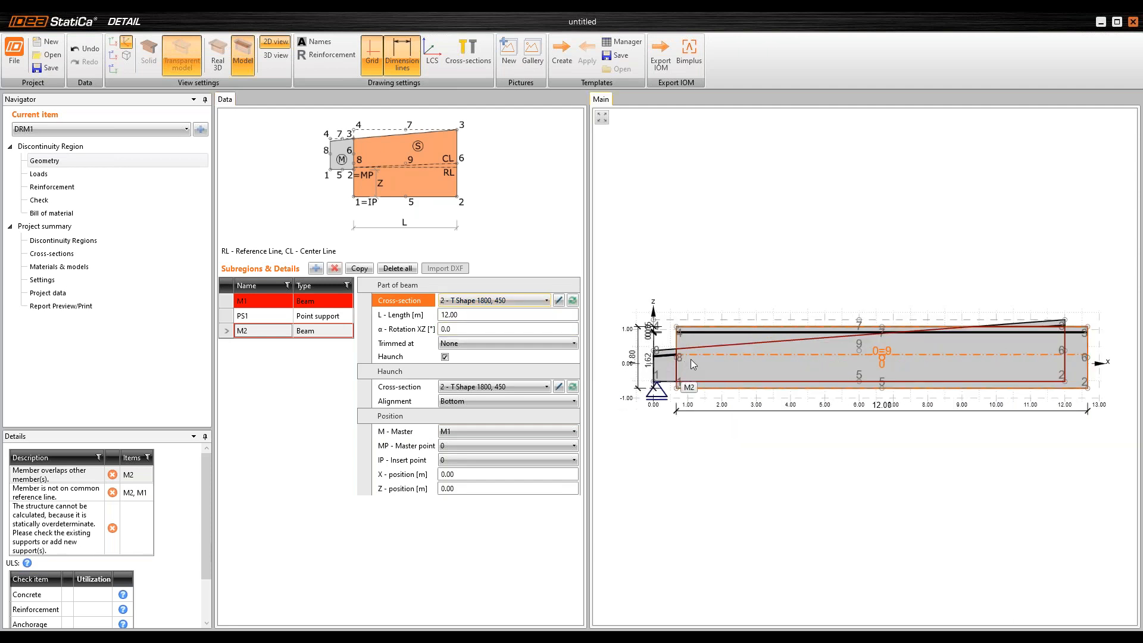
{"action": "left_click", "coordinate": [509, 387]}
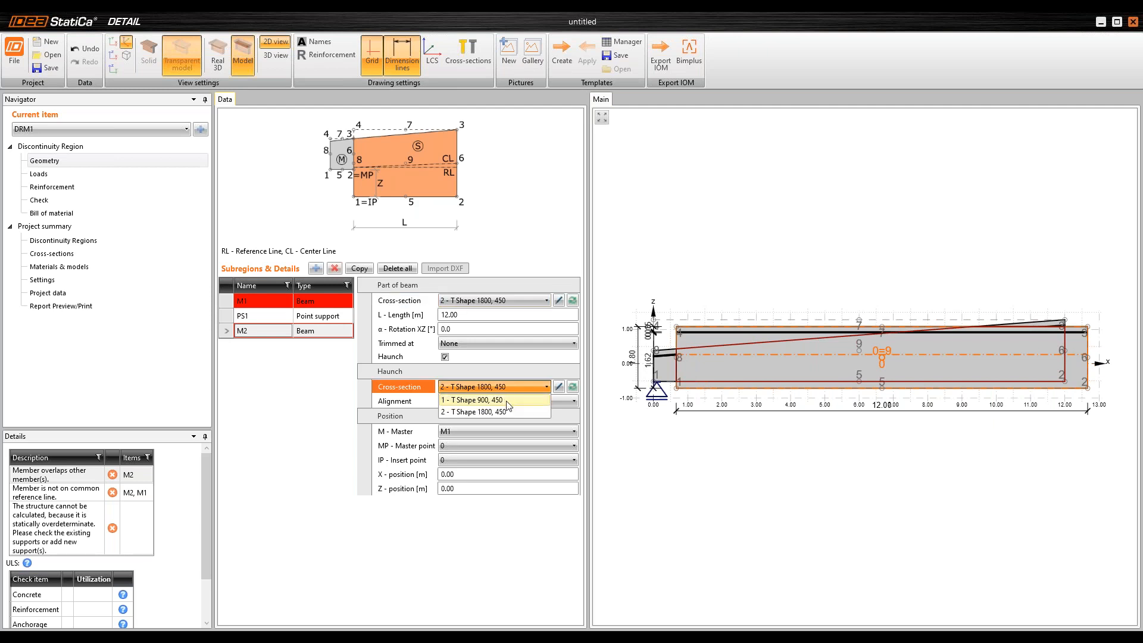
{"action": "left_click", "coordinate": [490, 412]}
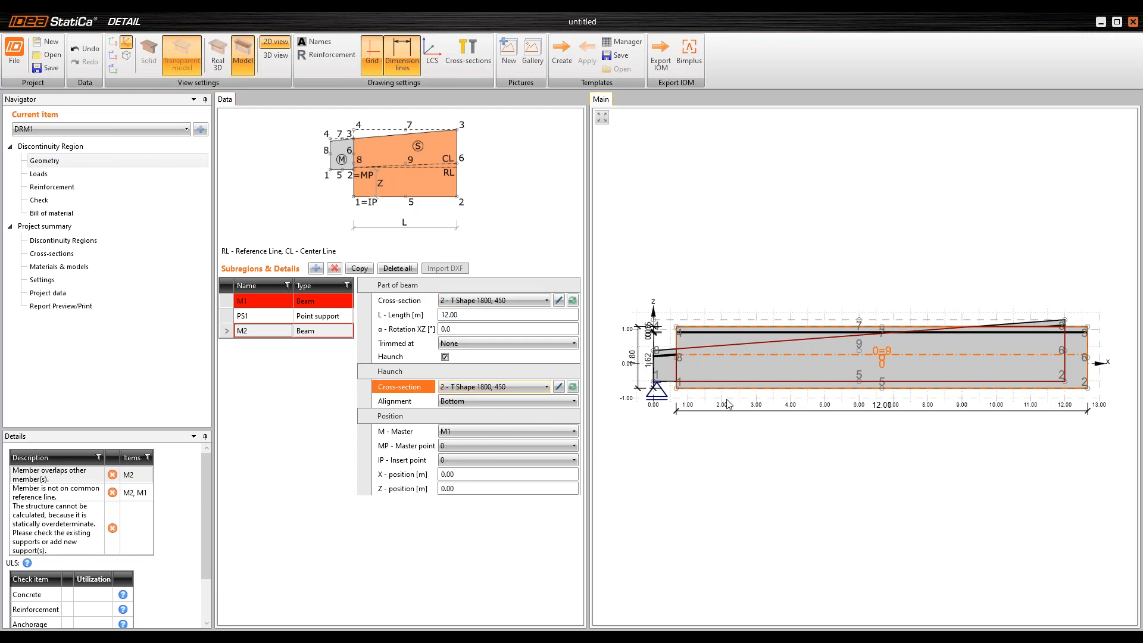
{"action": "left_click", "coordinate": [526, 386]}
{"action": "left_click", "coordinate": [530, 401]}
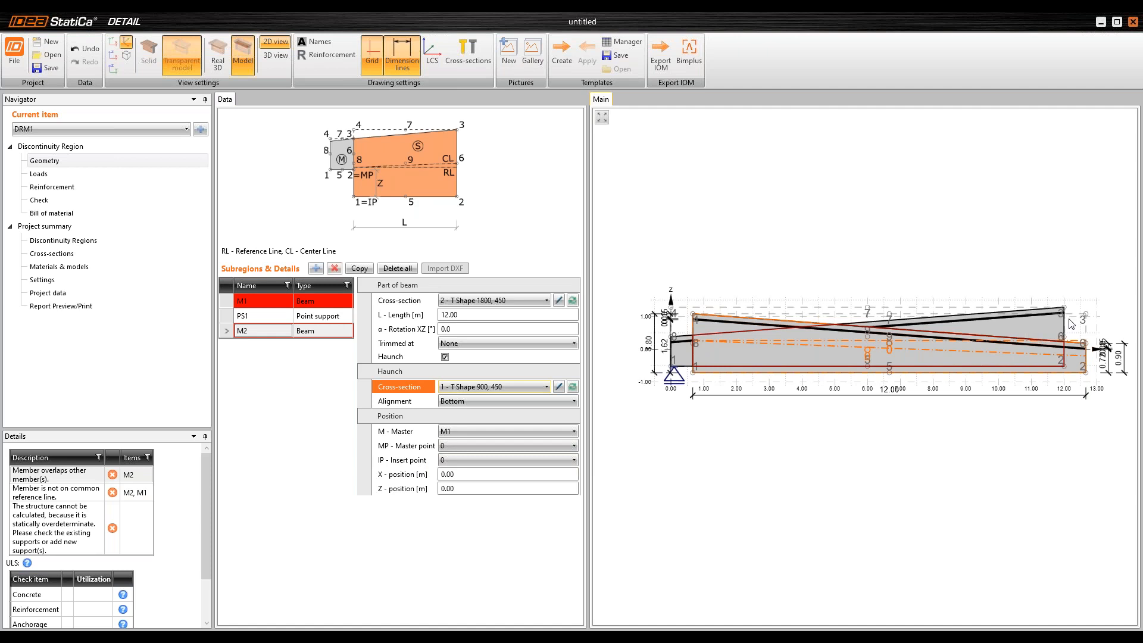
Step: Attach beam M2 to the deep end of M1 using master point 3 and insert point 4
{"action": "scroll", "coordinate": [1072, 318], "scroll_direction": "up", "scroll_amount": 5}
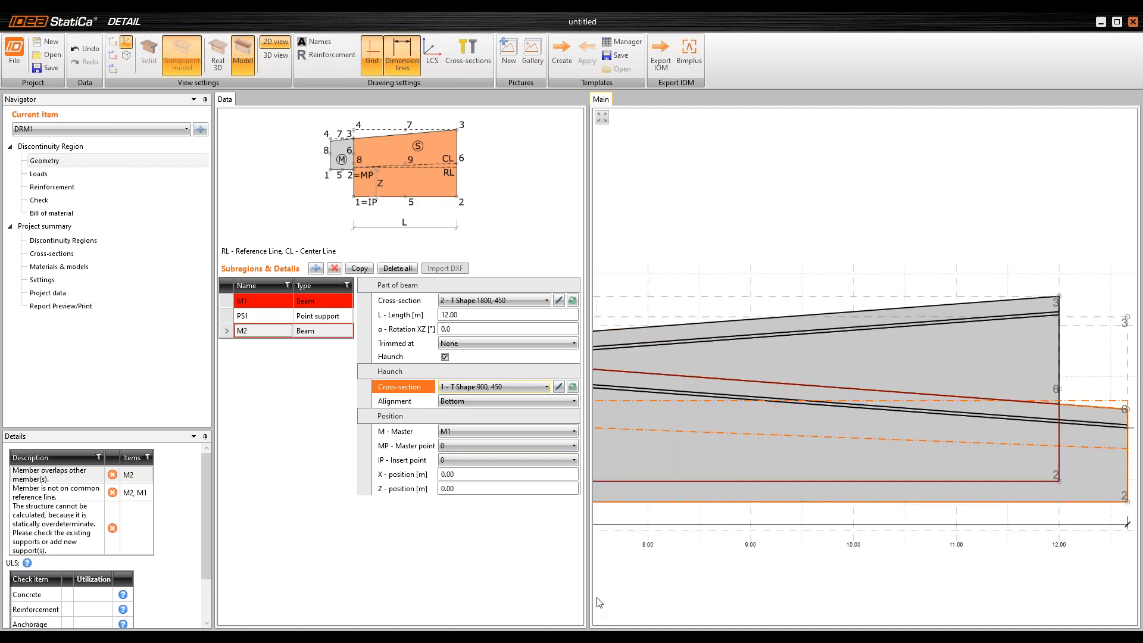
{"action": "left_click", "coordinate": [466, 447]}
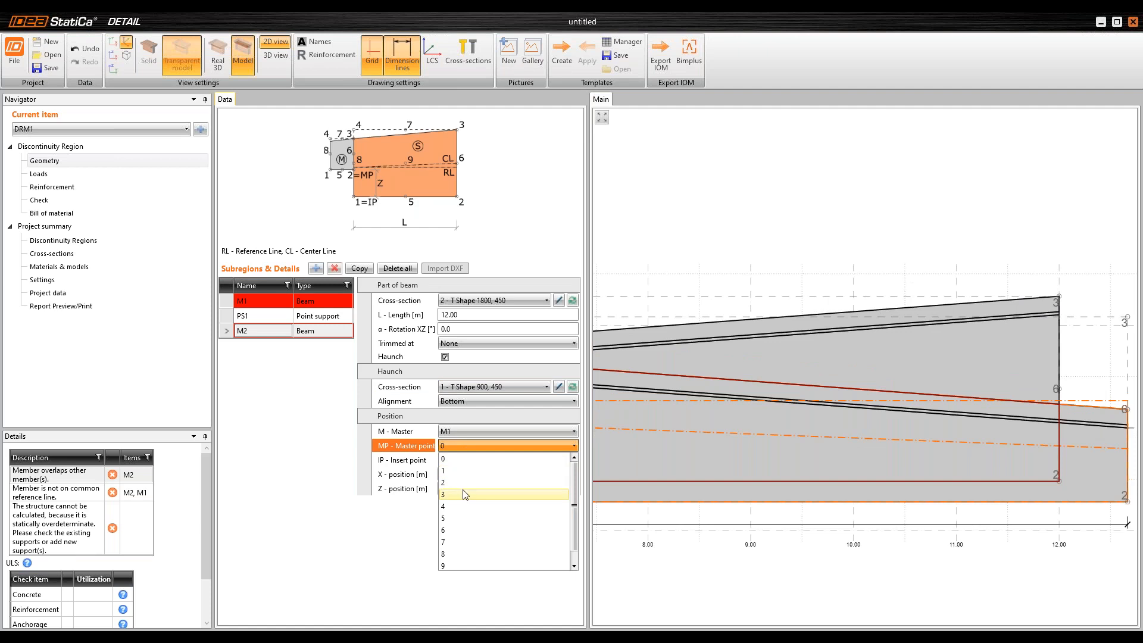
{"action": "left_click", "coordinate": [465, 494]}
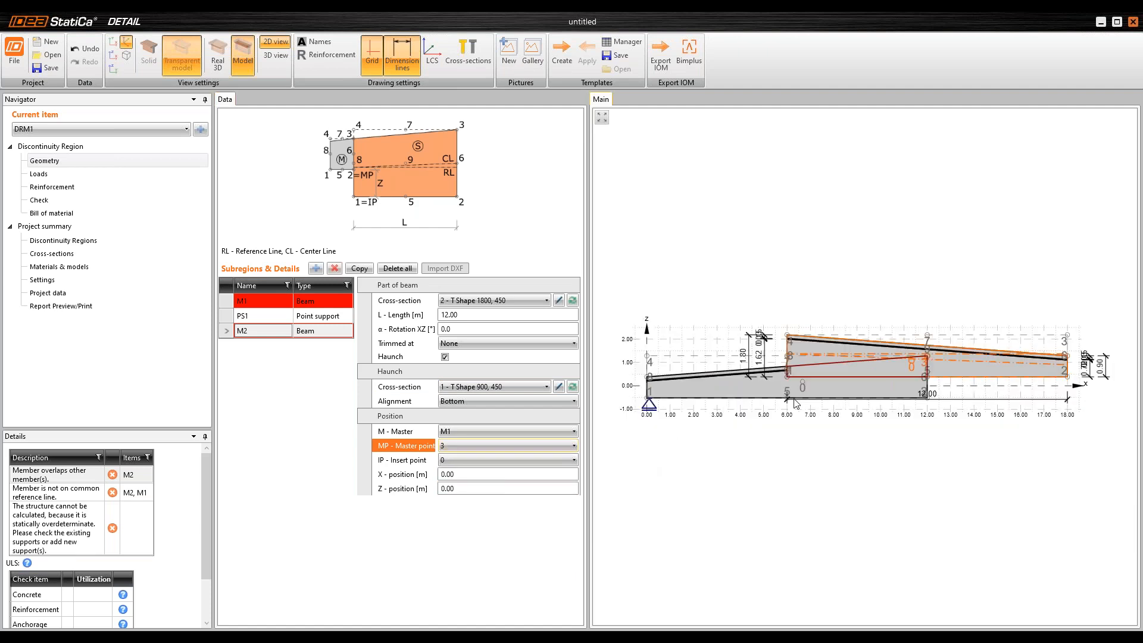
{"action": "scroll", "coordinate": [795, 340], "scroll_direction": "up", "scroll_amount": 3}
{"action": "left_click", "coordinate": [788, 338]}
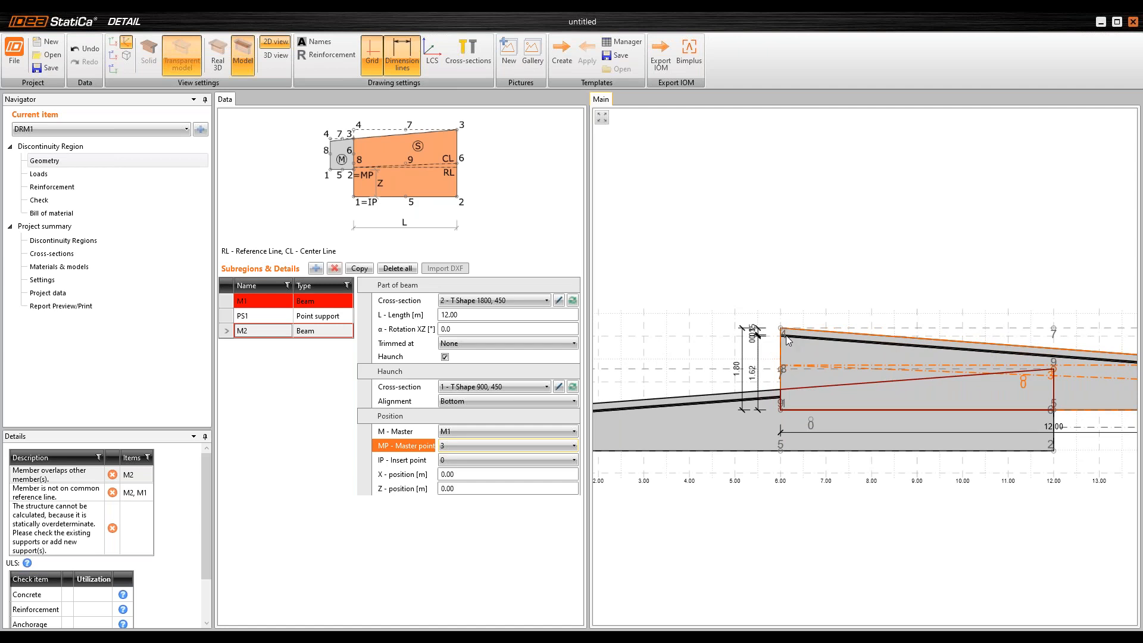
{"action": "left_click", "coordinate": [471, 460]}
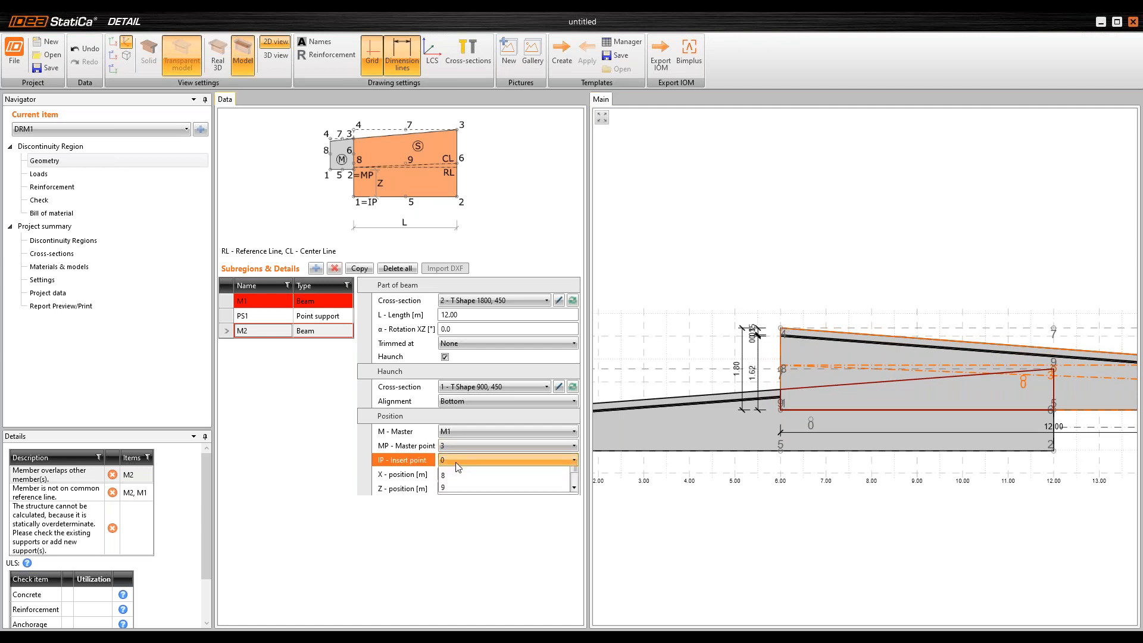
{"action": "left_click", "coordinate": [553, 522]}
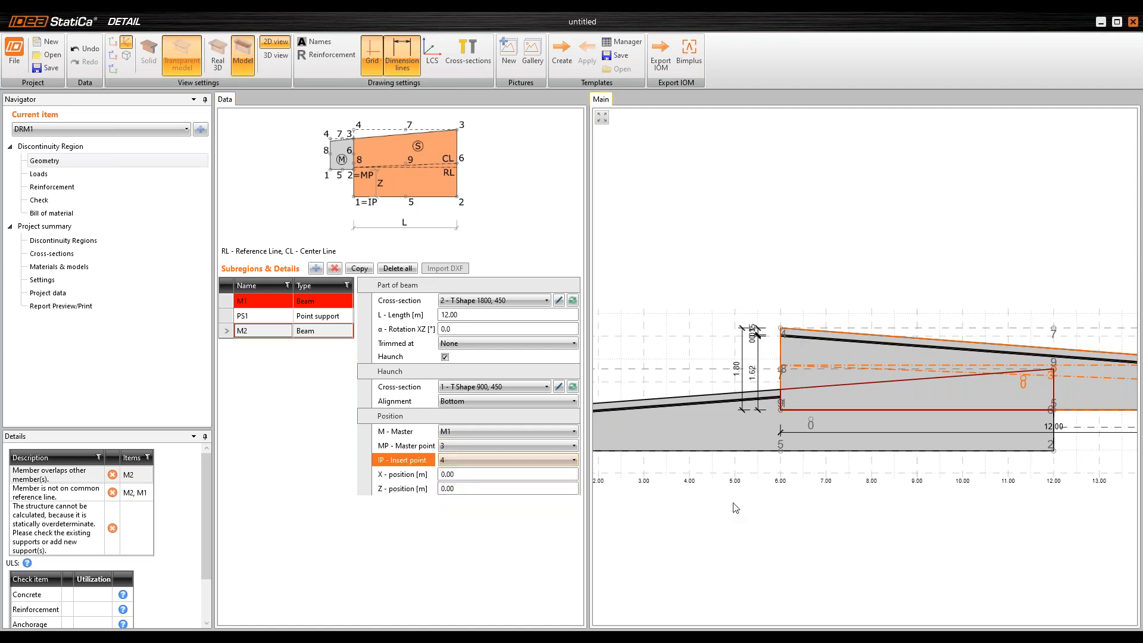
{"action": "middle_click_drag", "start_coordinate": [827, 346], "coordinate": [824, 321]}
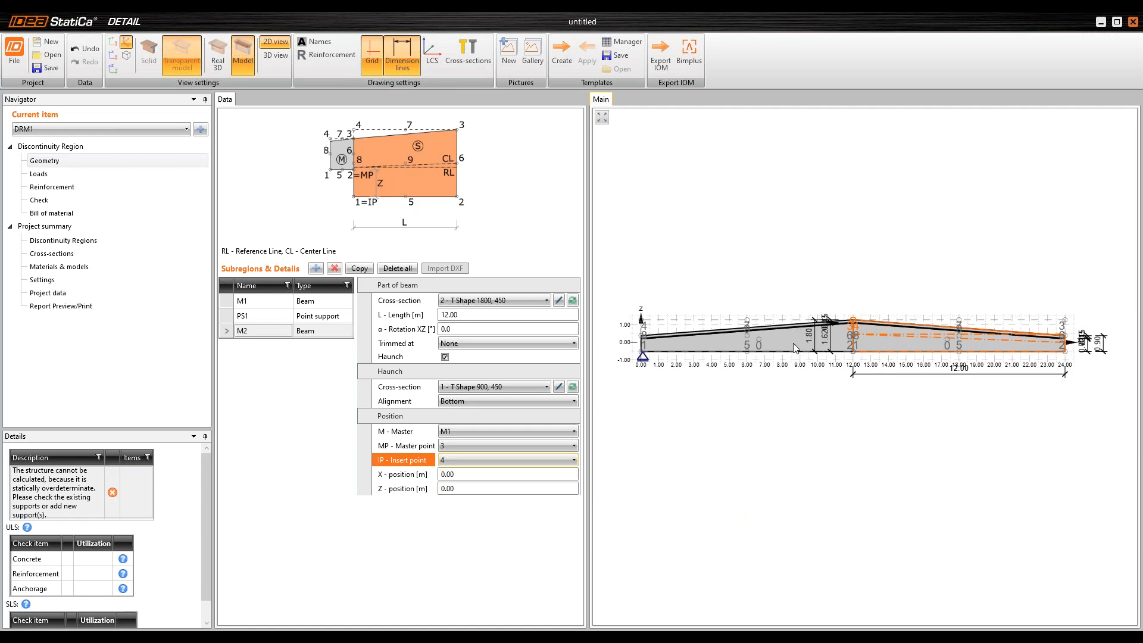
Step: Set the bearing plate width of point support PS1 to 0.25 m
{"action": "scroll", "coordinate": [642, 360], "scroll_direction": "up", "scroll_amount": 3}
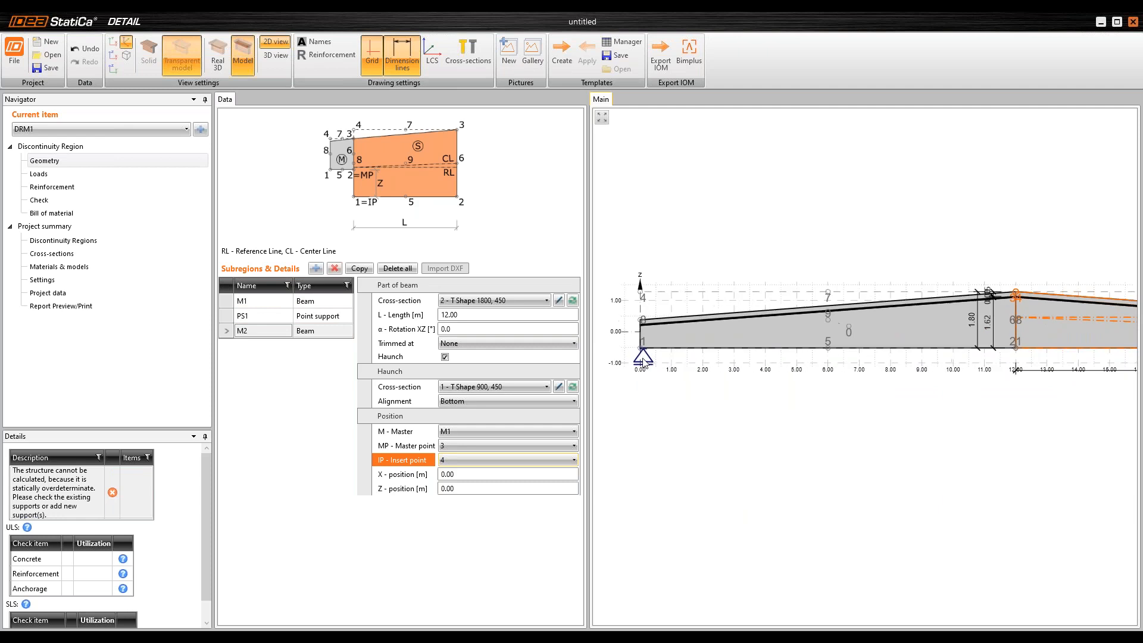
{"action": "scroll", "coordinate": [643, 361], "scroll_direction": "up", "scroll_amount": 4}
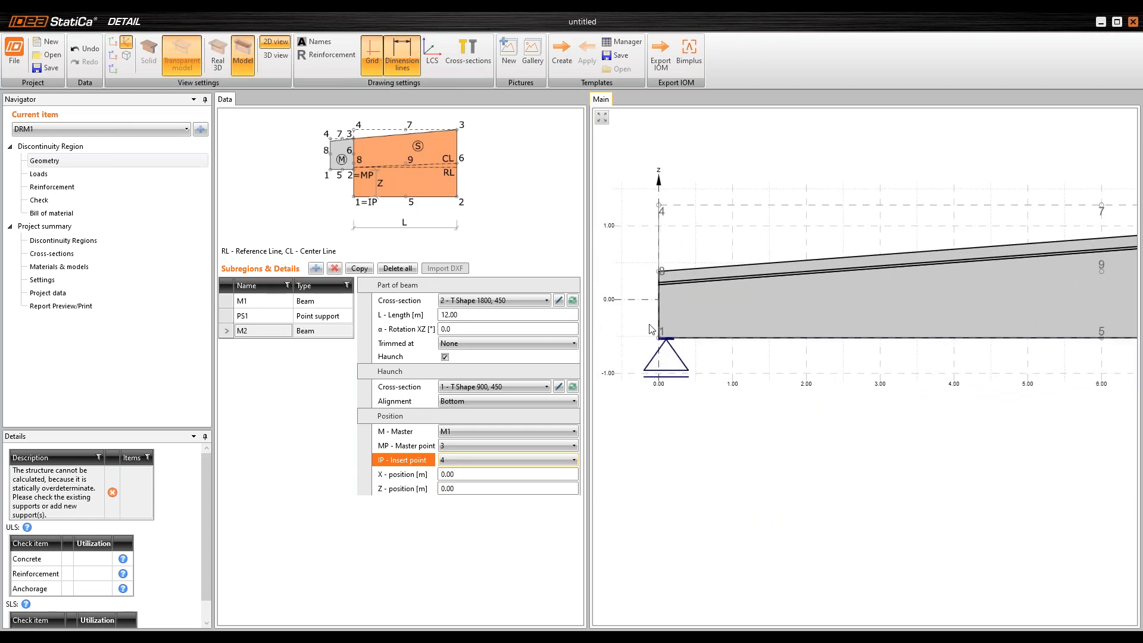
{"action": "left_click", "coordinate": [227, 317]}
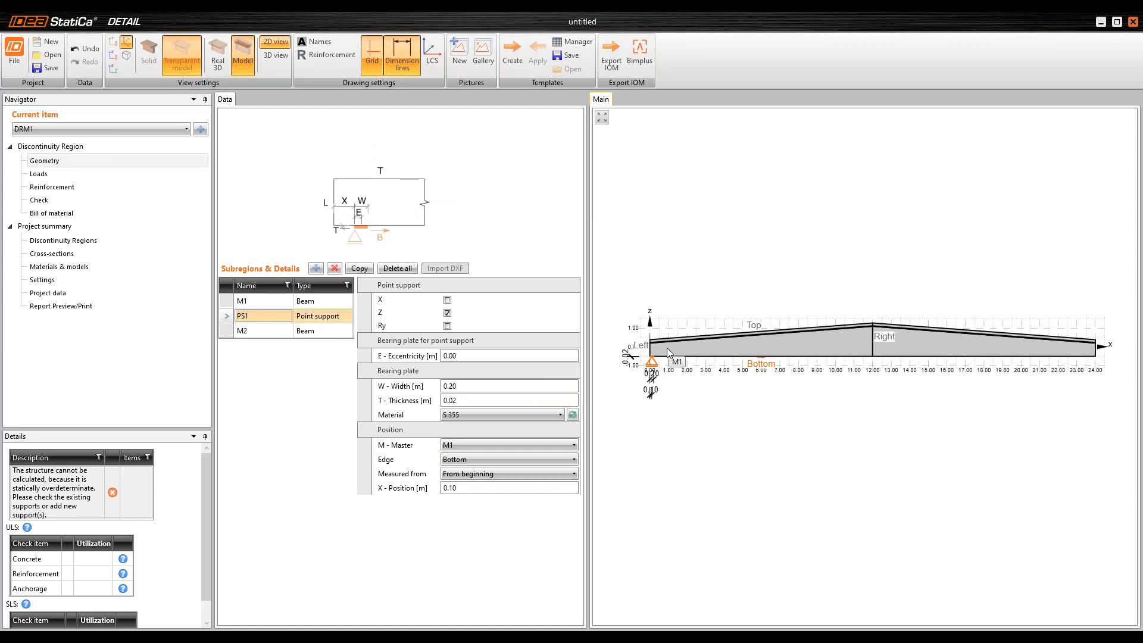
{"action": "left_click", "coordinate": [470, 386]}
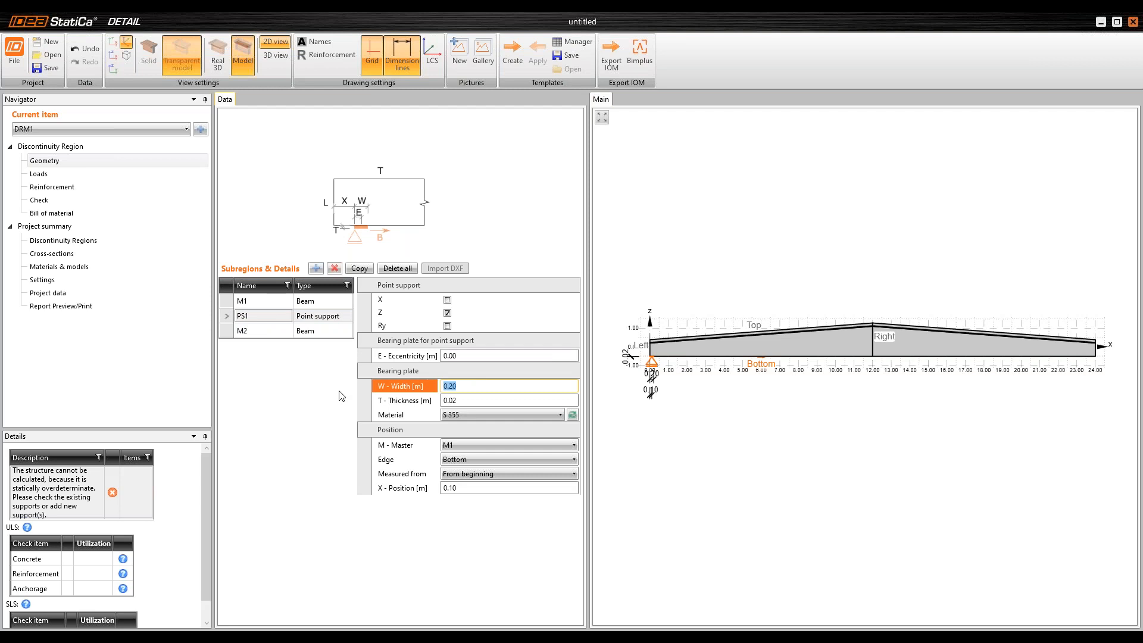
{"action": "type", "text": "0.25"}
{"action": "key", "text": "Tab"}
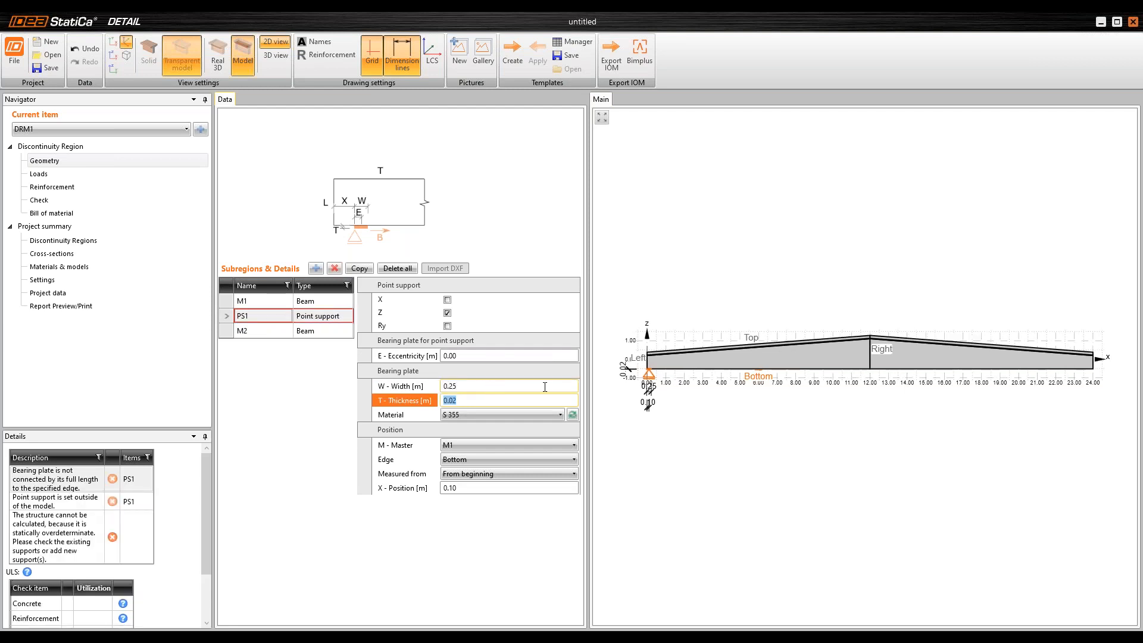
Step: Set the X position of point support PS1 to 0.125 m from the beginning of the beam
{"action": "scroll", "coordinate": [639, 366], "scroll_direction": "up", "scroll_amount": 3}
{"action": "scroll", "coordinate": [666, 368], "scroll_direction": "up", "scroll_amount": 5}
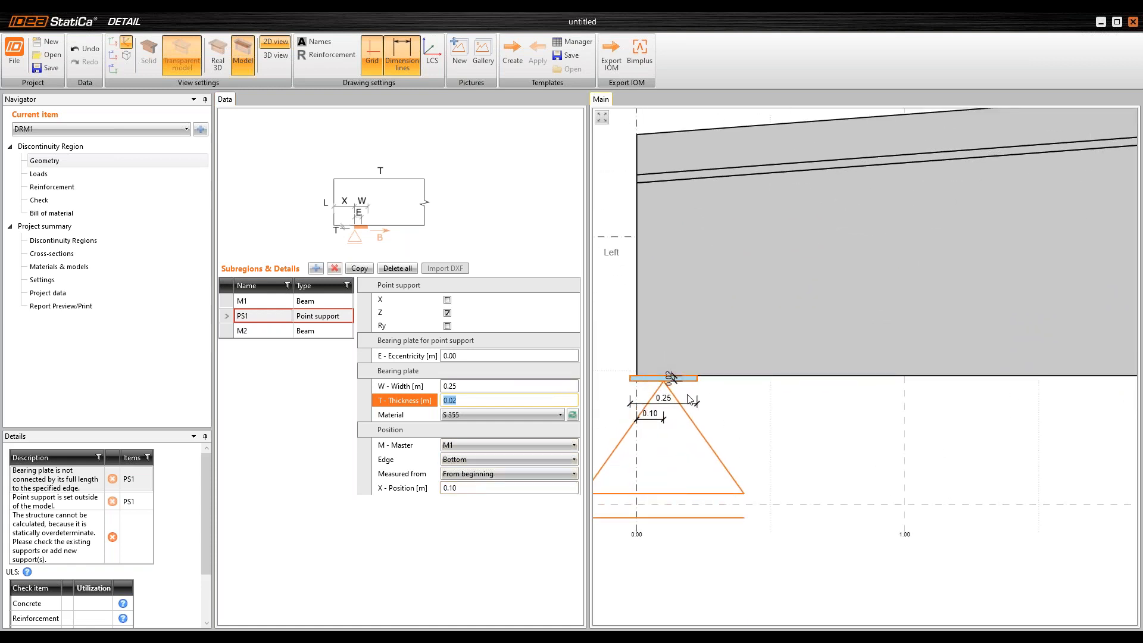
{"action": "left_click", "coordinate": [379, 488]}
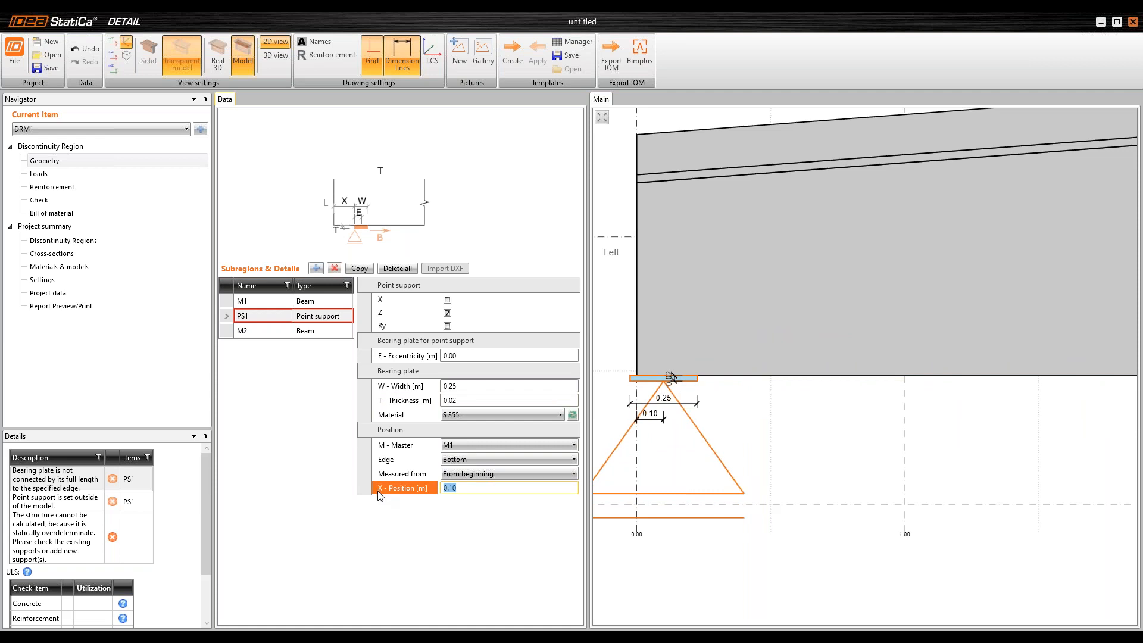
{"action": "type", "text": "0.125"}
{"action": "key", "text": "Tab"}
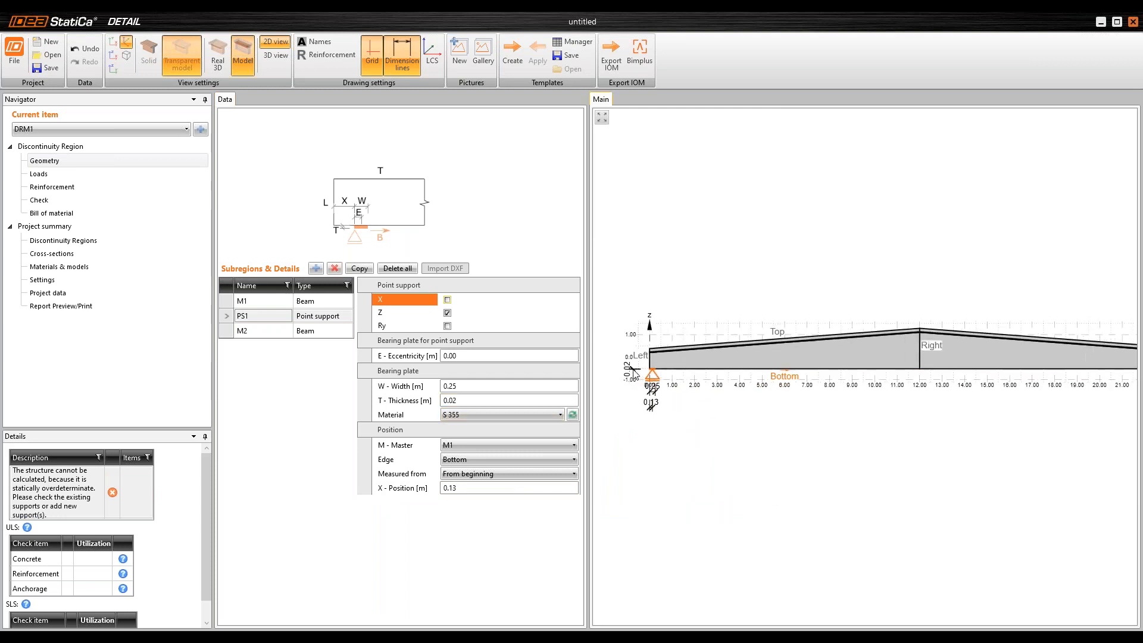
{"action": "scroll", "coordinate": [653, 374], "scroll_direction": "up", "scroll_amount": 6}
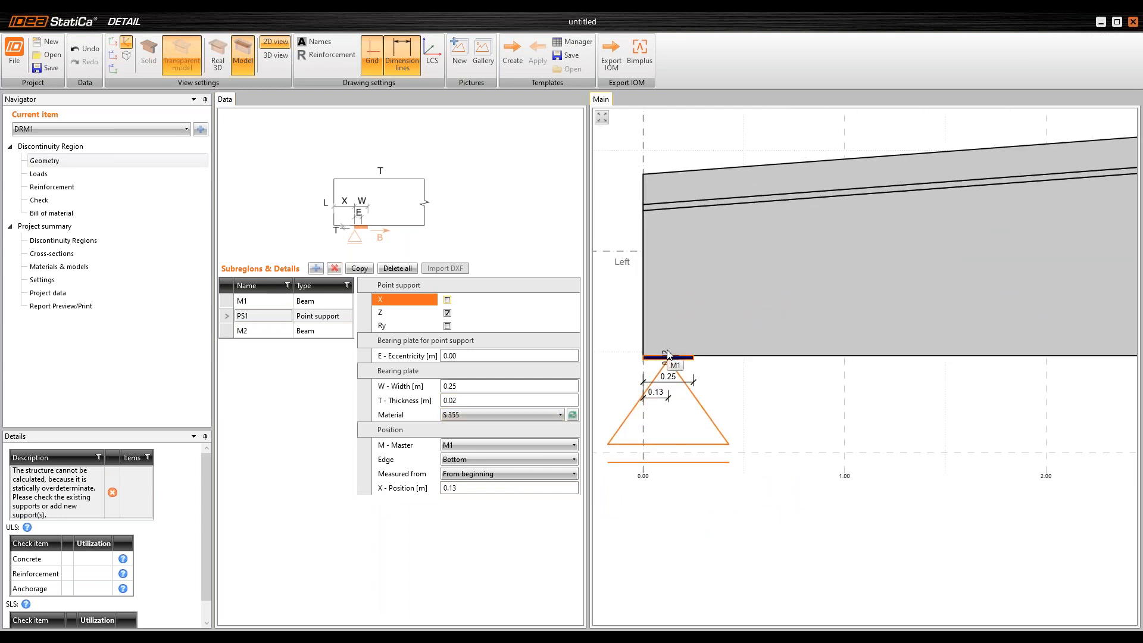
{"action": "scroll", "coordinate": [671, 357], "scroll_direction": "down", "scroll_amount": 1}
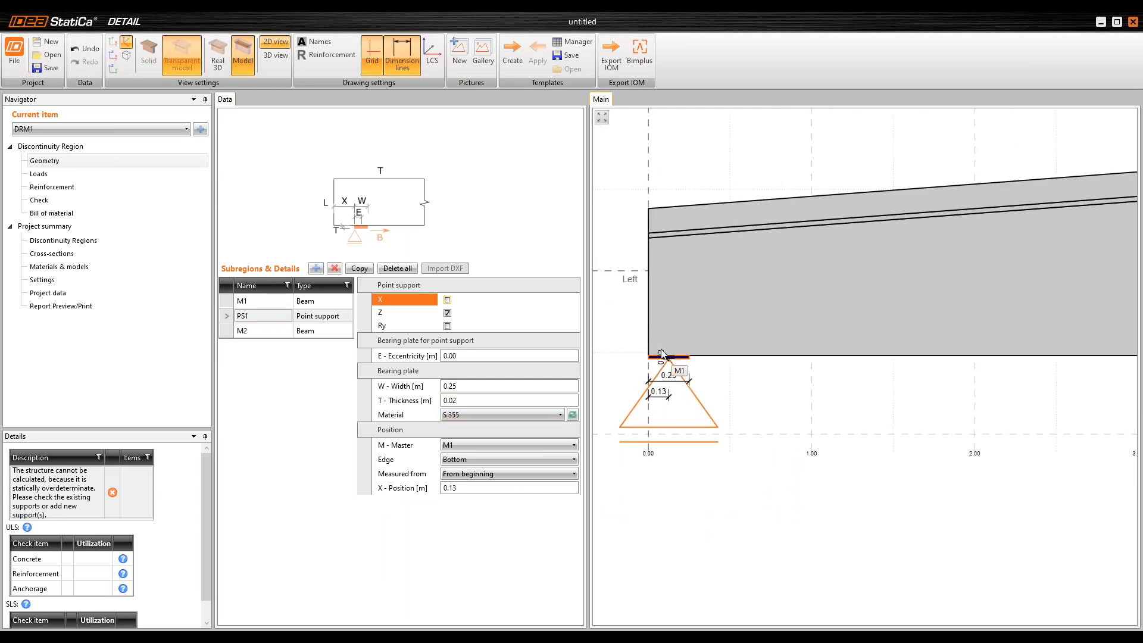
Step: Copy point support PS1 and assign the copy to master beam M2
{"action": "left_click", "coordinate": [359, 268]}
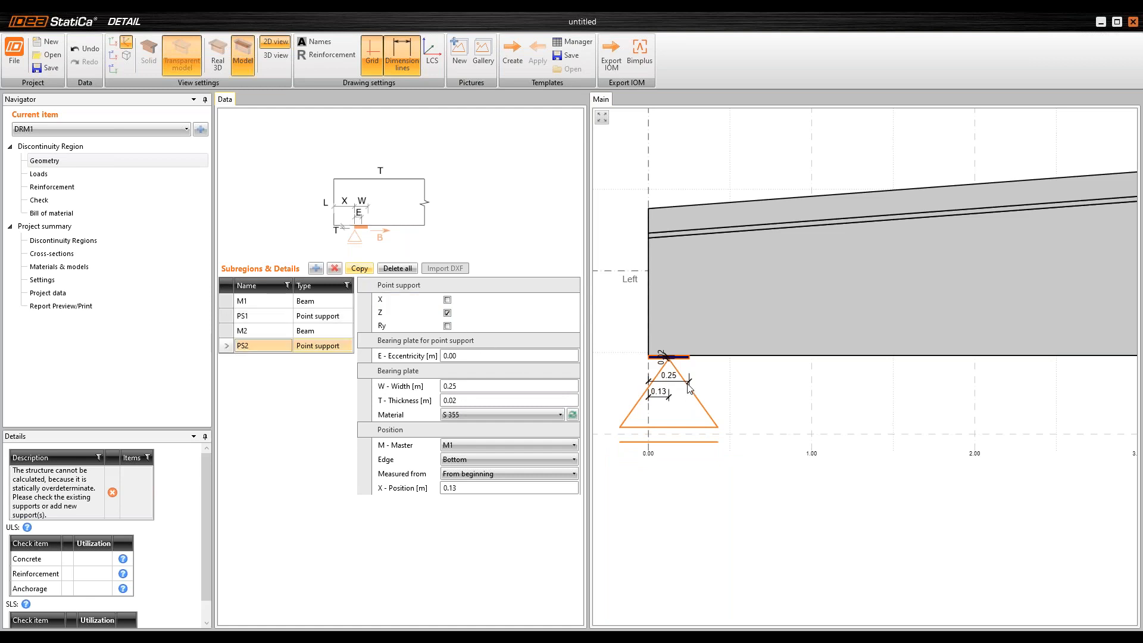
{"action": "middle_click", "coordinate": [687, 384]}
{"action": "middle_click", "coordinate": [688, 385]}
{"action": "middle_click_drag", "start_coordinate": [989, 329], "coordinate": [968, 320]}
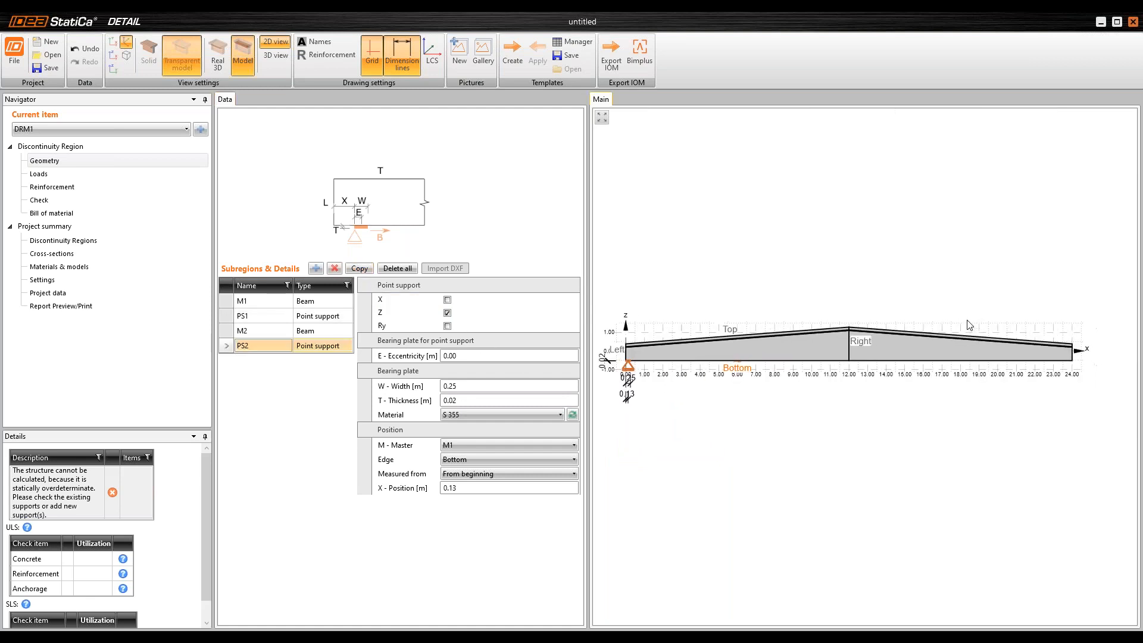
{"action": "left_click", "coordinate": [469, 448]}
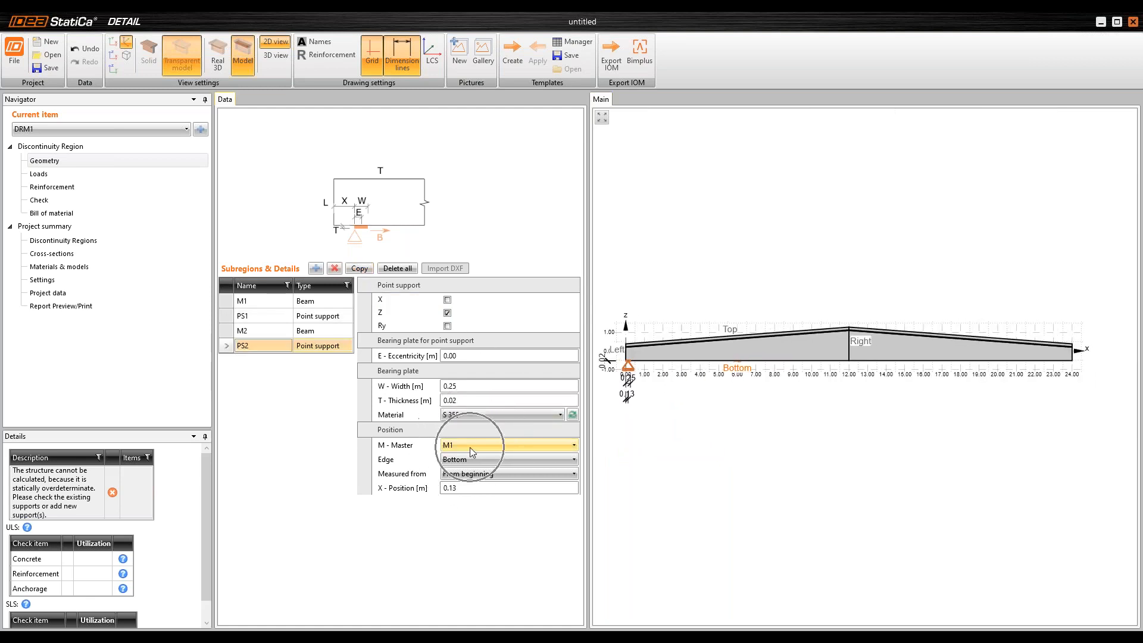
{"action": "left_click", "coordinate": [487, 448]}
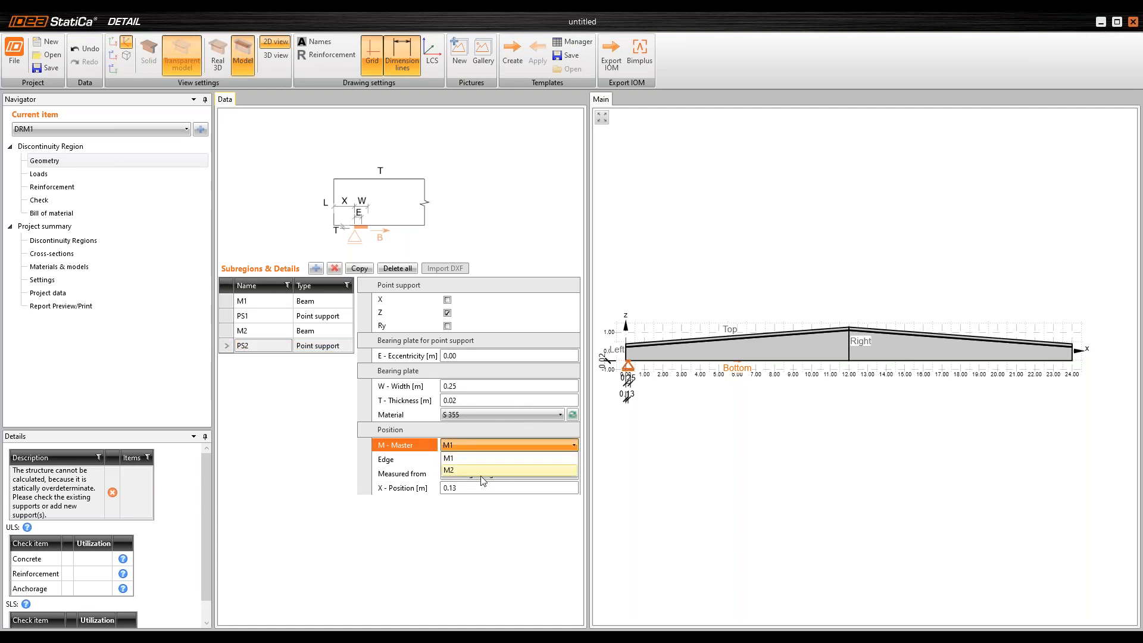
{"action": "left_click", "coordinate": [481, 471]}
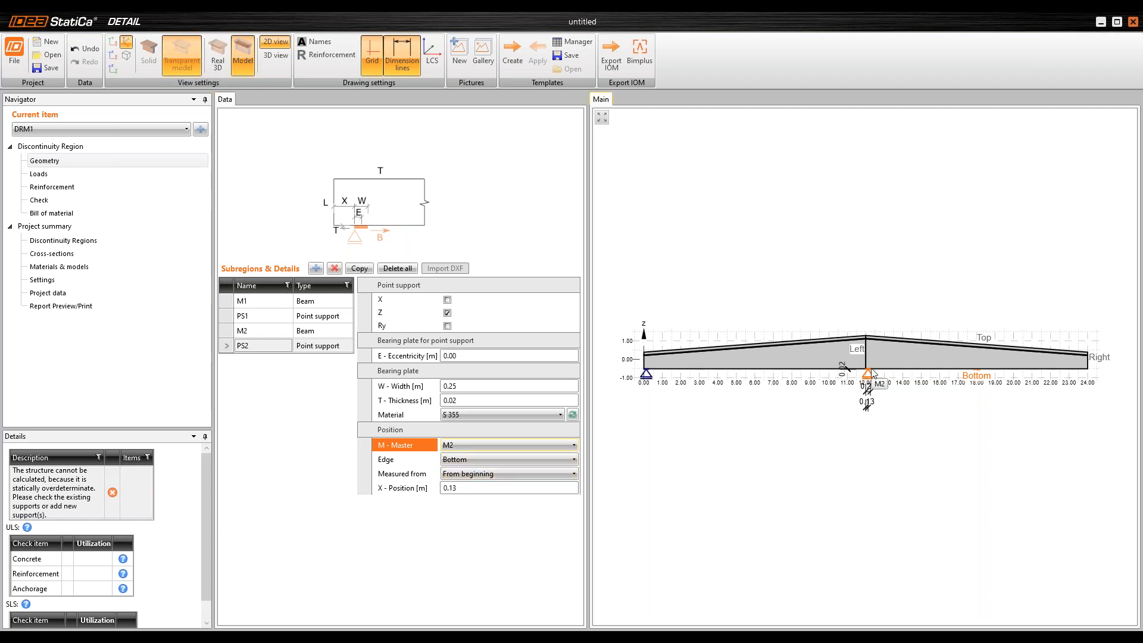
Step: Measure the position of point support PS2 from the end of beam M2 and enable its X-direction restraint
{"action": "left_click", "coordinate": [509, 473]}
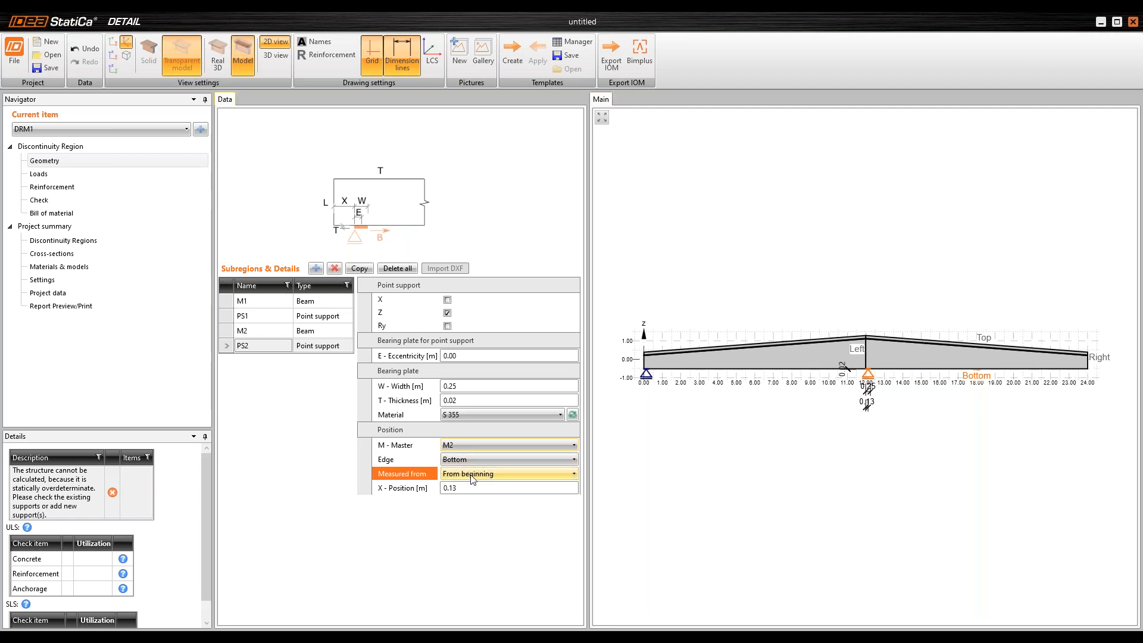
{"action": "left_click", "coordinate": [523, 502]}
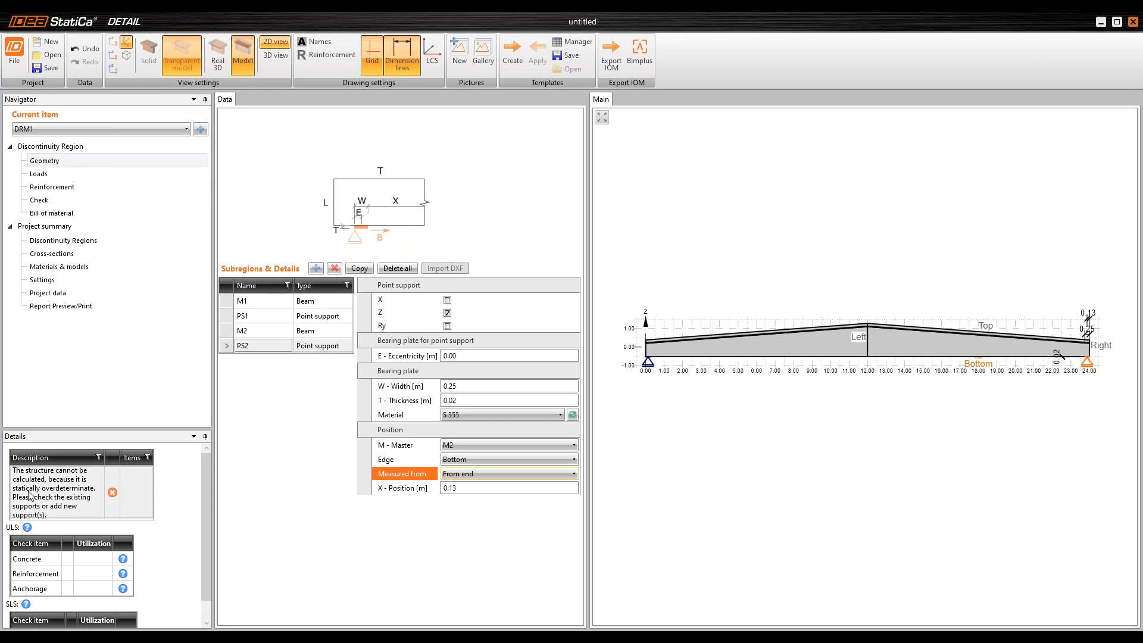
{"action": "left_click", "coordinate": [447, 300]}
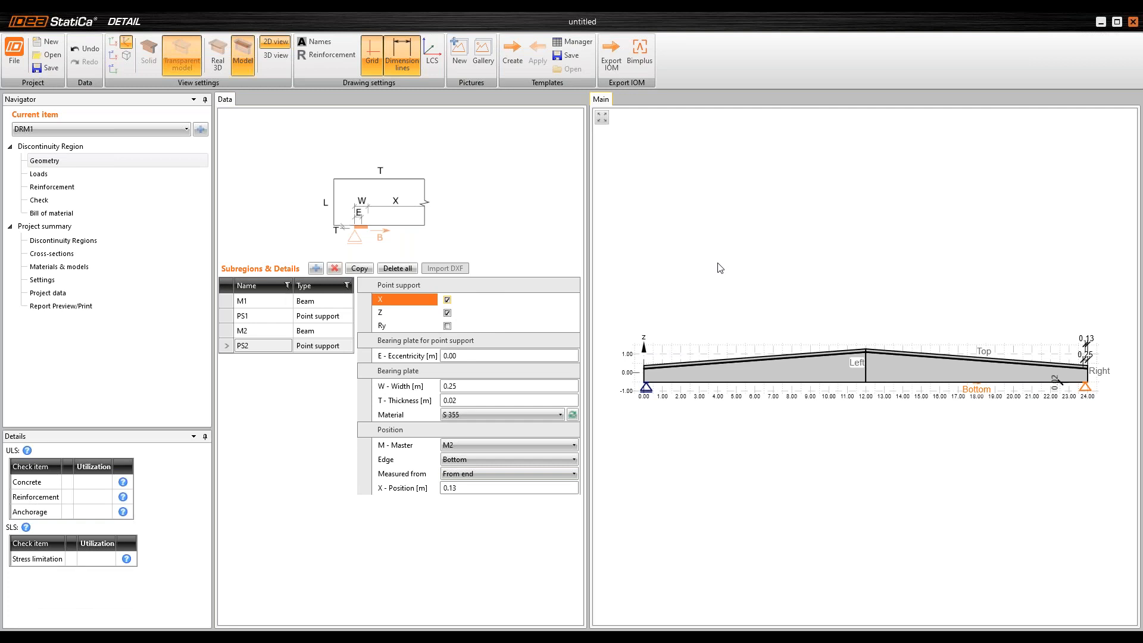
{"action": "middle_click_drag", "start_coordinate": [721, 268], "coordinate": [720, 254]}
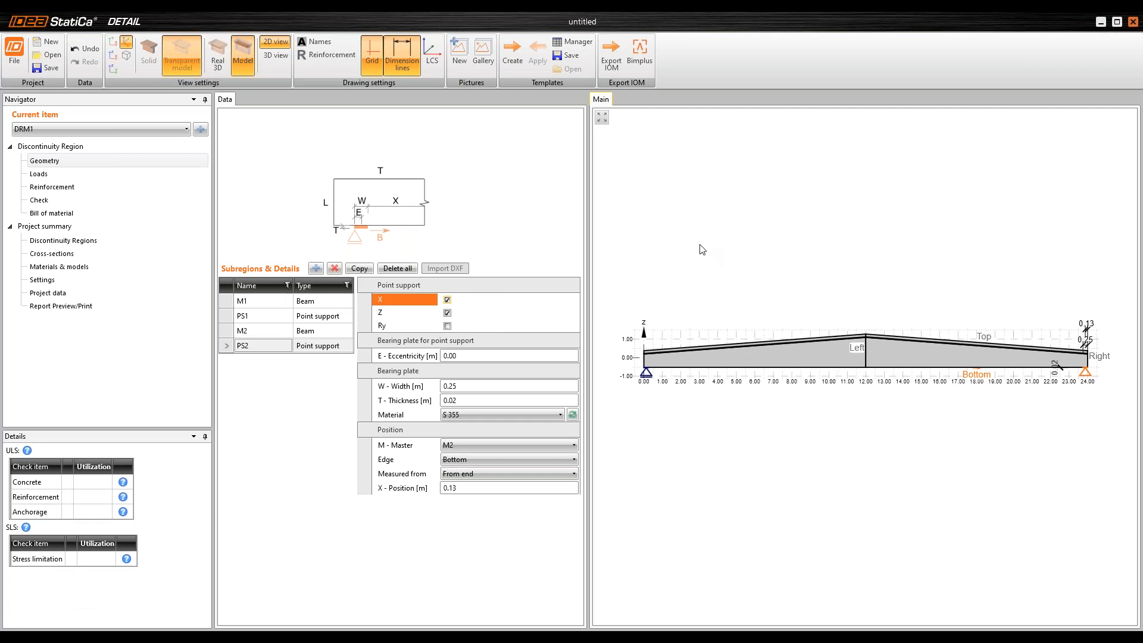
{"action": "middle_click_drag", "start_coordinate": [722, 272], "coordinate": [721, 268]}
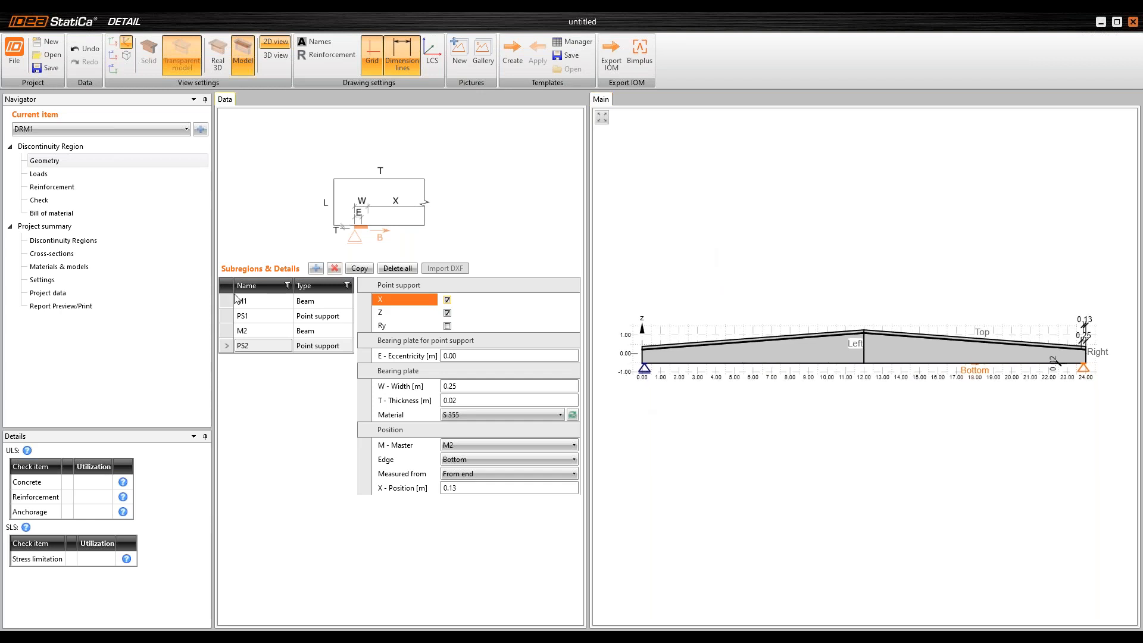
Step: Add a circular opening with a diameter of 1 m to master beam M1
{"action": "left_click", "coordinate": [320, 268]}
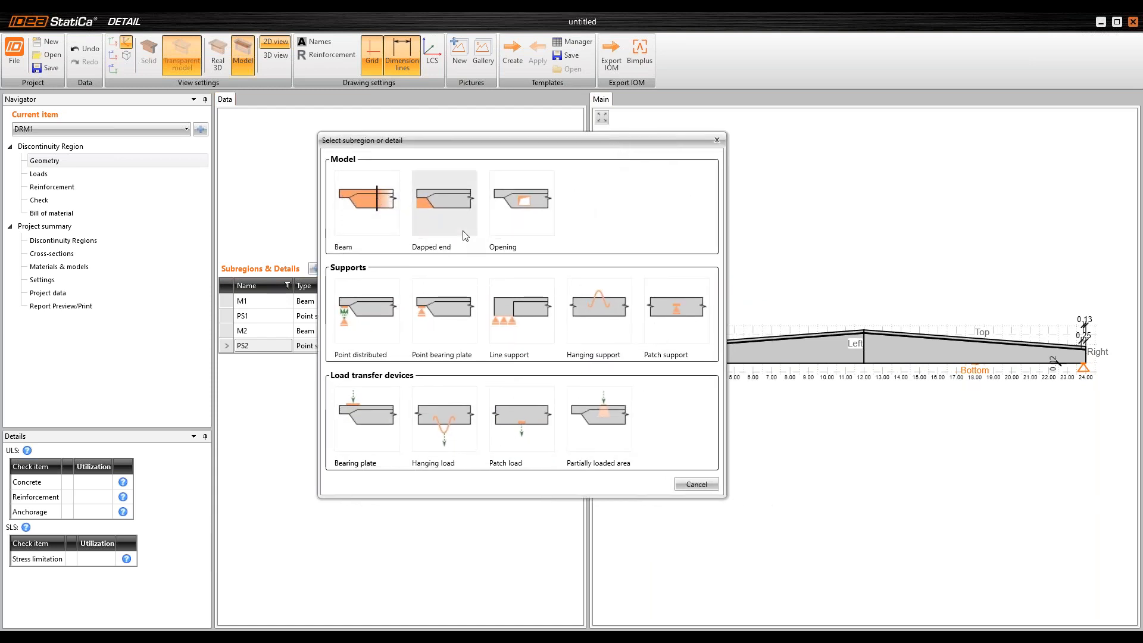
{"action": "left_click", "coordinate": [538, 217]}
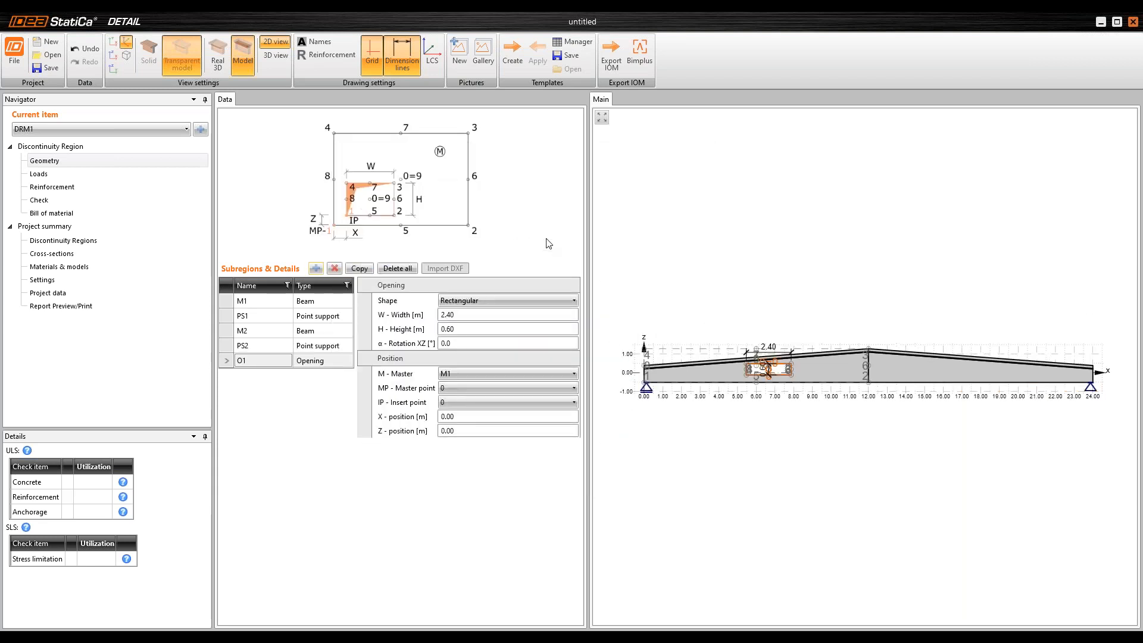
{"action": "left_click", "coordinate": [451, 301]}
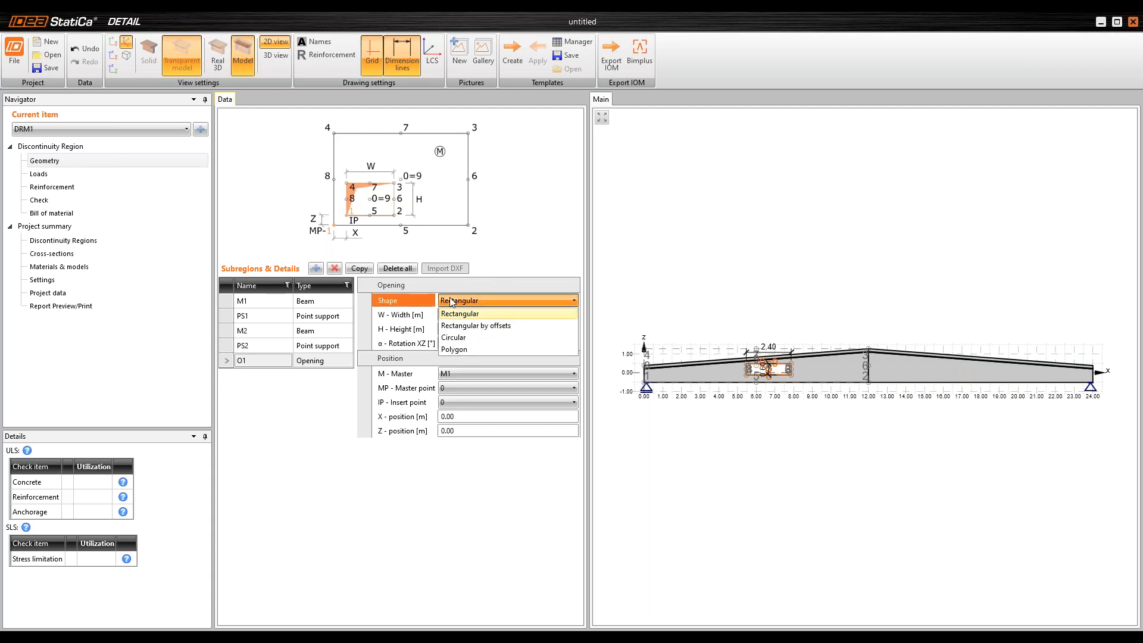
{"action": "left_click", "coordinate": [472, 338]}
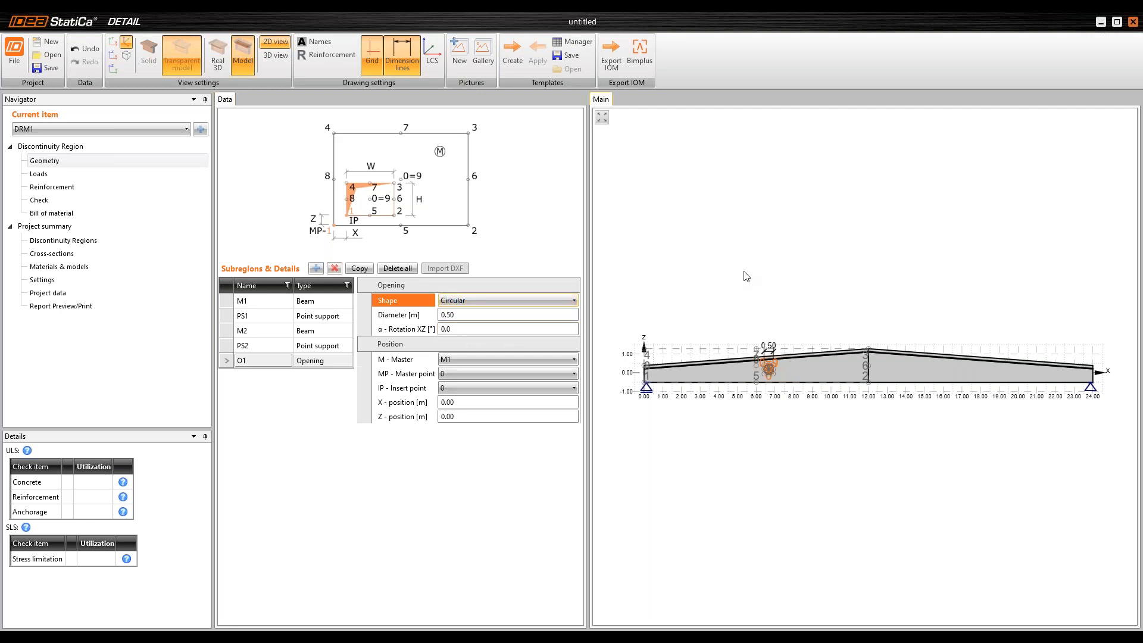
{"action": "left_click", "coordinate": [372, 317]}
{"action": "type", "text": "1"}
{"action": "key", "text": "Tab"}
Step: Centre the 1 m circular opening on the ridge joint by setting its master point to 6
{"action": "scroll", "coordinate": [869, 352], "scroll_direction": "up", "scroll_amount": 3}
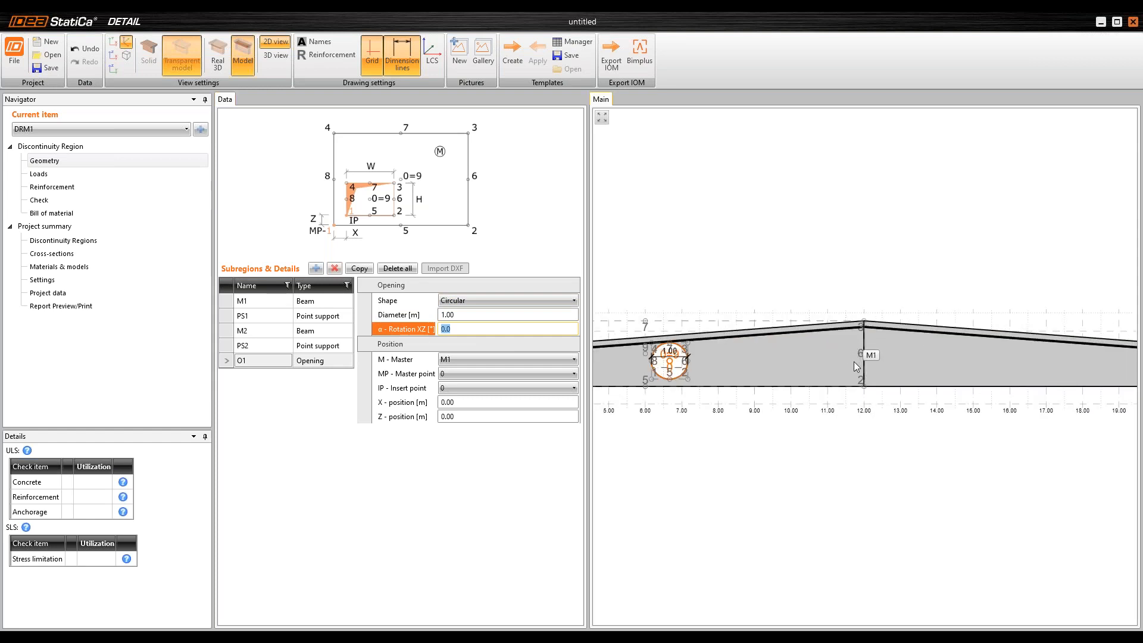
{"action": "left_click", "coordinate": [463, 373]}
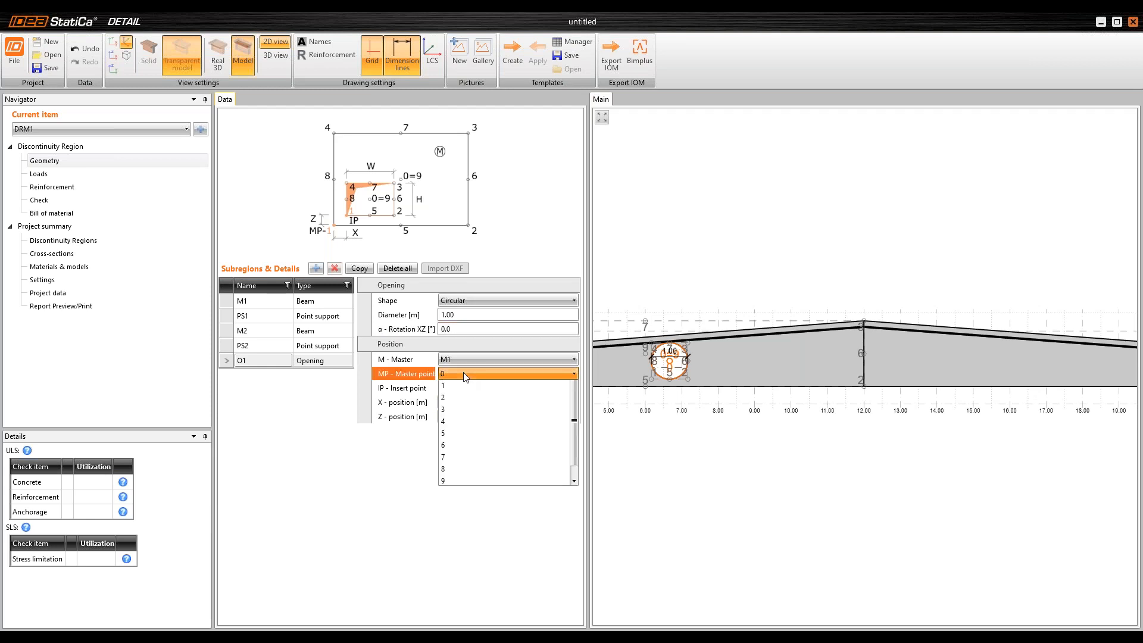
{"action": "left_click", "coordinate": [563, 458]}
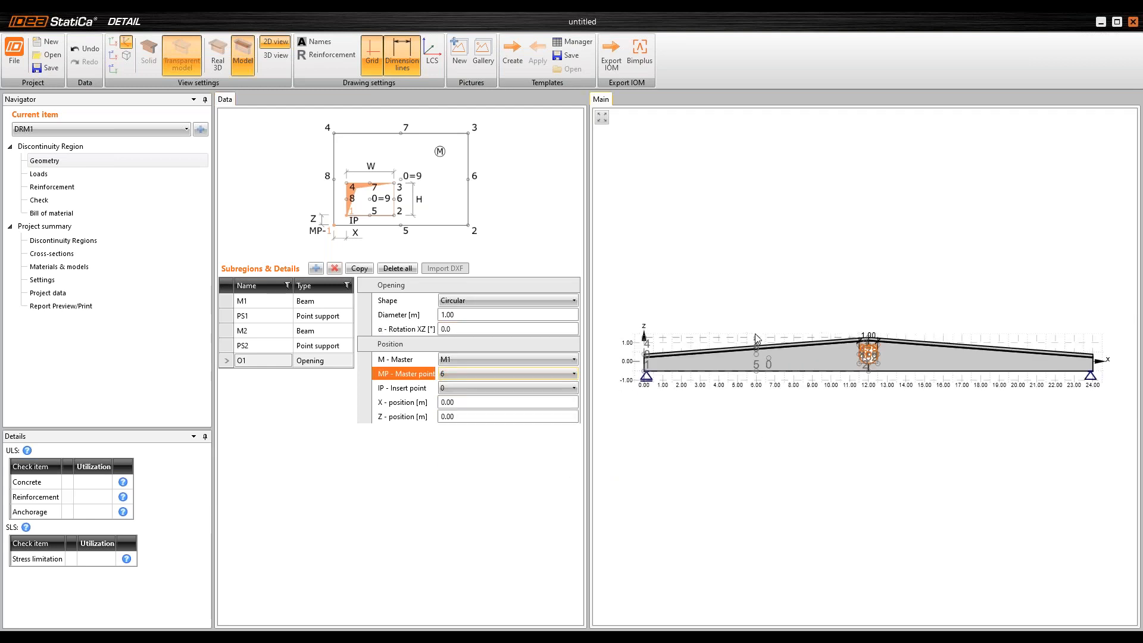
{"action": "scroll", "coordinate": [879, 352], "scroll_direction": "up", "scroll_amount": 5}
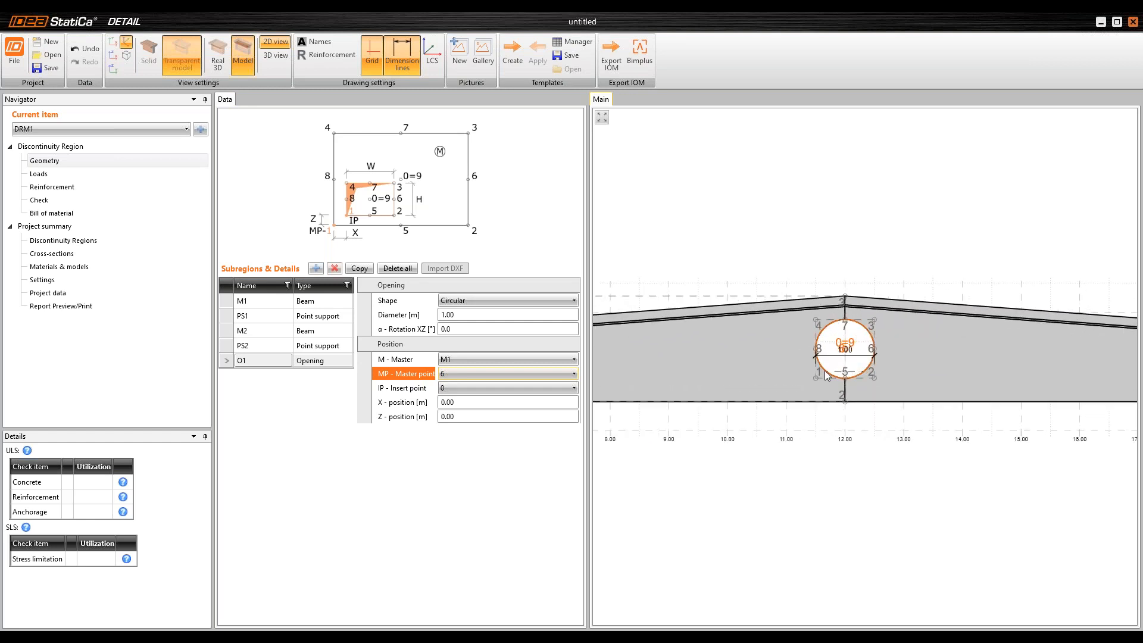
{"action": "scroll", "coordinate": [826, 375], "scroll_direction": "down", "scroll_amount": 5}
{"action": "middle_click_drag", "start_coordinate": [762, 349], "coordinate": [762, 363]}
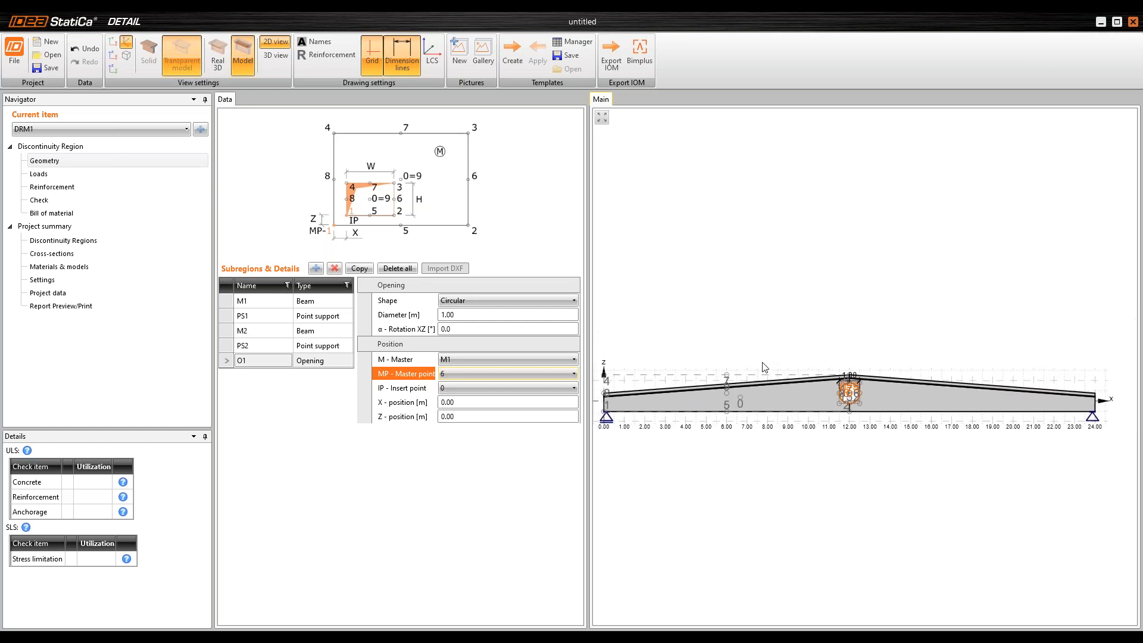
Step: Copy the 1 m circular opening and set the copy's diameter to 0.8 m
{"action": "left_click", "coordinate": [359, 269]}
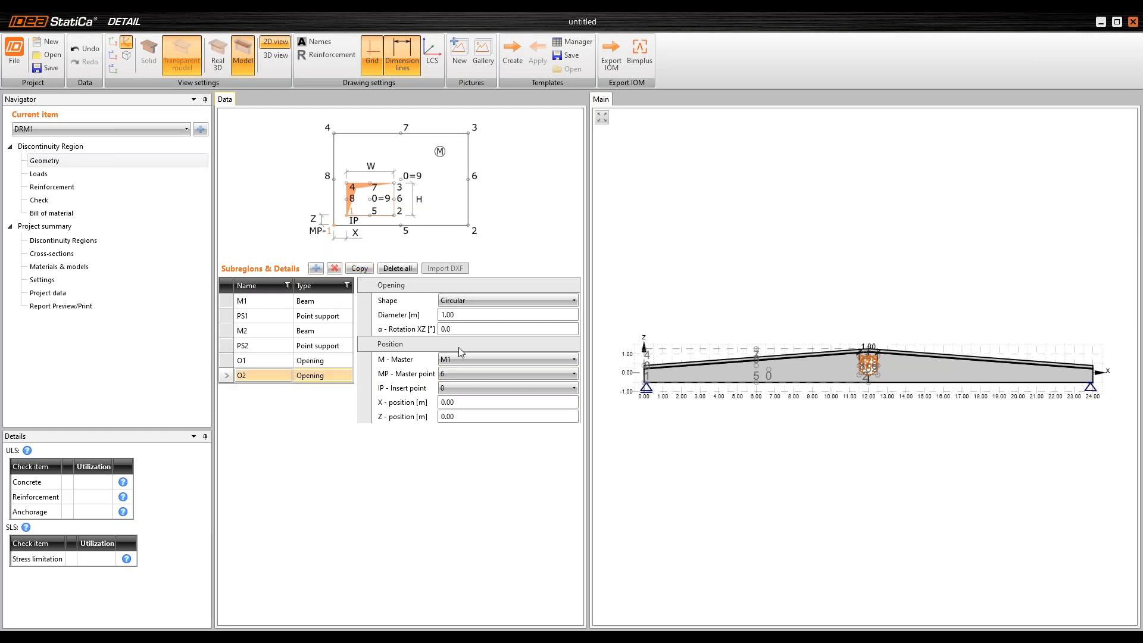
{"action": "left_click", "coordinate": [389, 317]}
{"action": "type", "text": "0"}
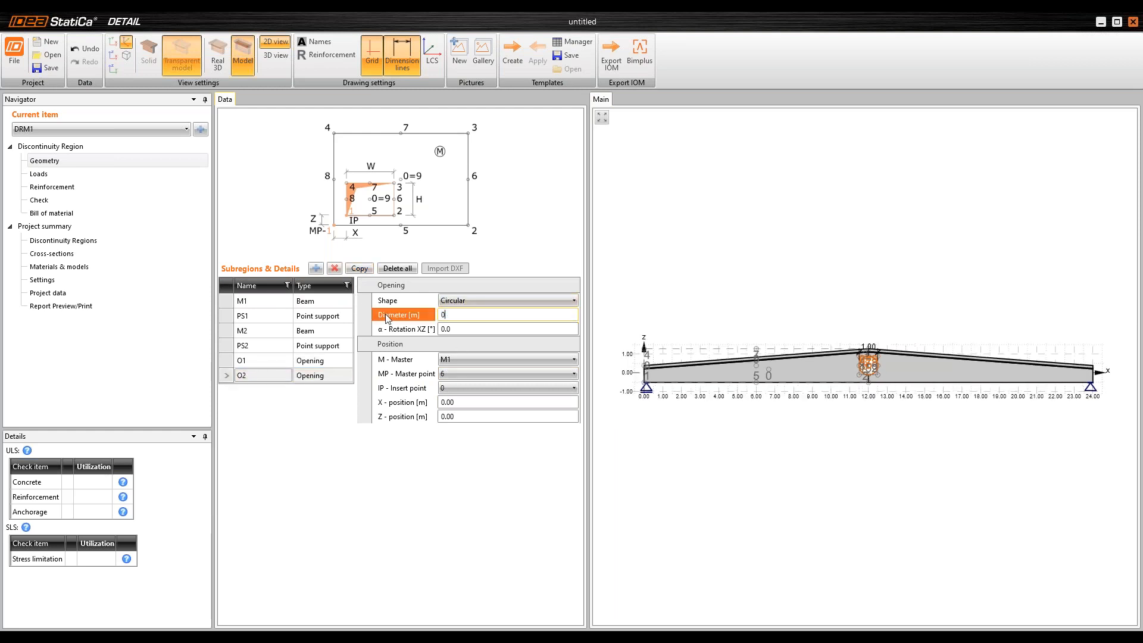
{"action": "type", "text": ".8"}
{"action": "key", "text": "Tab"}
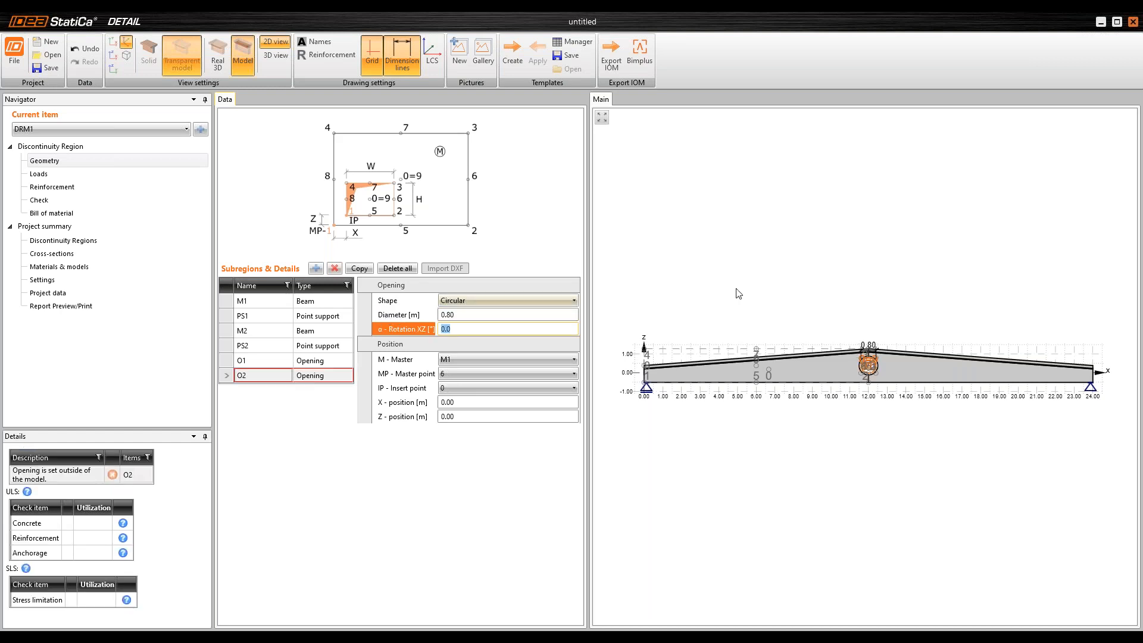
Step: Move the 0.8 m opening to master point 0 of beam M1
{"action": "scroll", "coordinate": [864, 350], "scroll_direction": "up", "scroll_amount": 2}
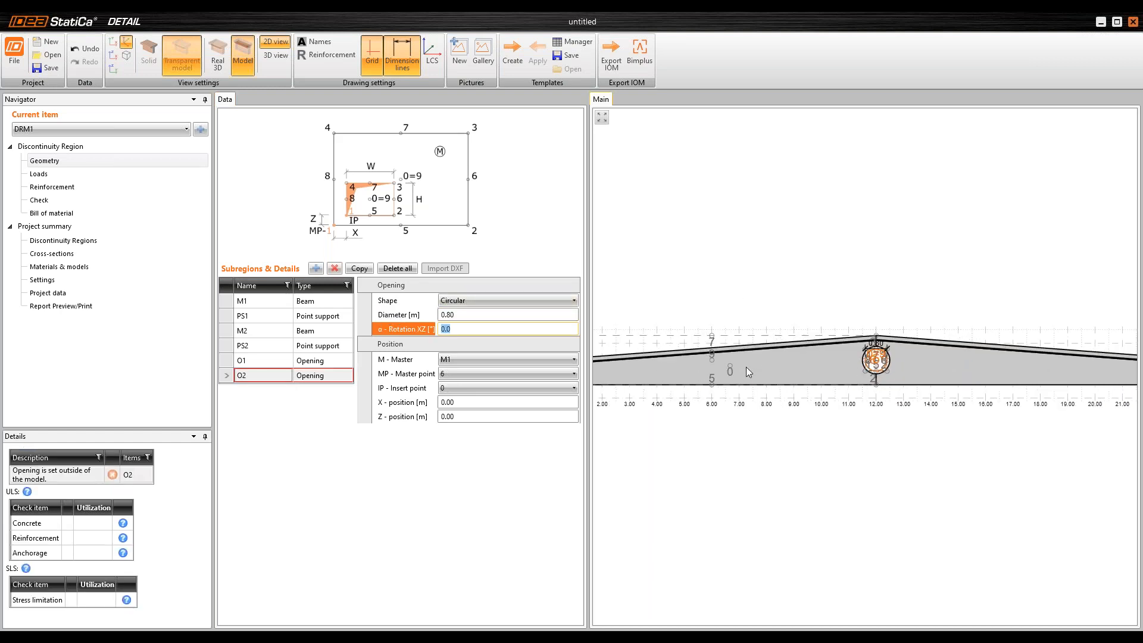
{"action": "scroll", "coordinate": [731, 366], "scroll_direction": "up", "scroll_amount": 3}
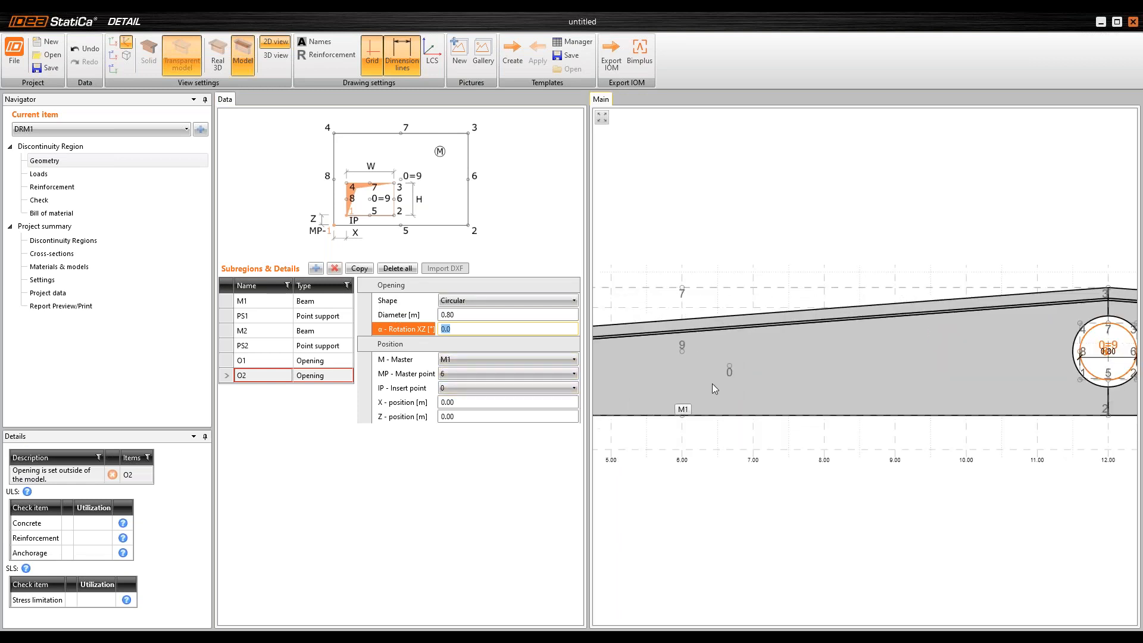
{"action": "left_click", "coordinate": [522, 373]}
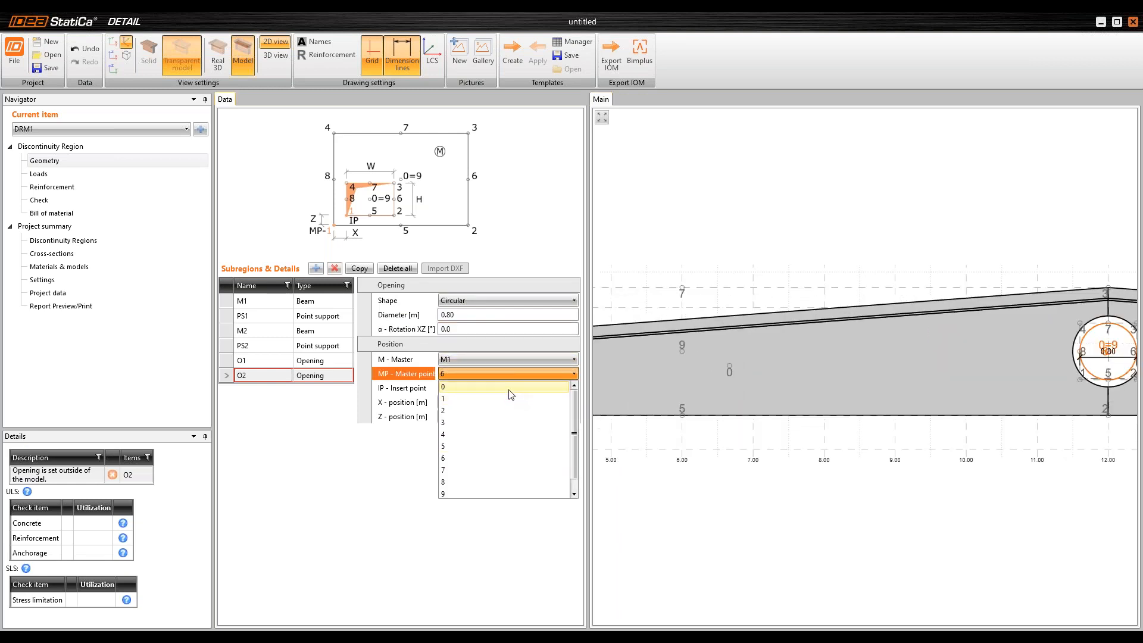
{"action": "left_click", "coordinate": [604, 435]}
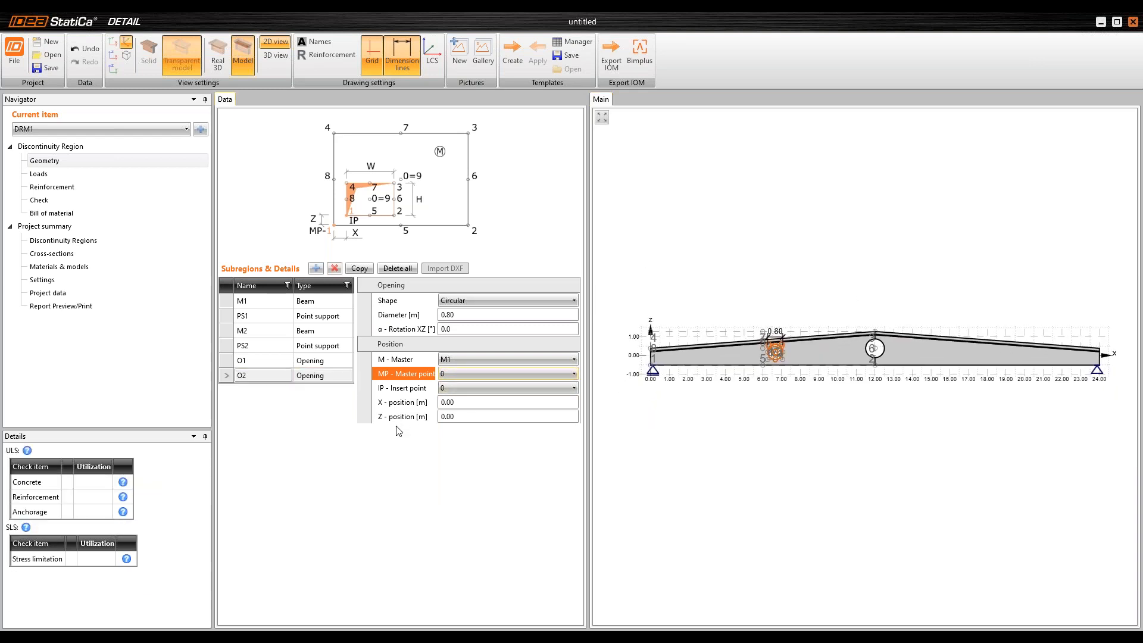
Step: Set the Z position of the 0.8 m opening in beam M1 to -0.1 m
{"action": "scroll", "coordinate": [759, 365], "scroll_direction": "up", "scroll_amount": 1}
{"action": "scroll", "coordinate": [761, 367], "scroll_direction": "up", "scroll_amount": 1}
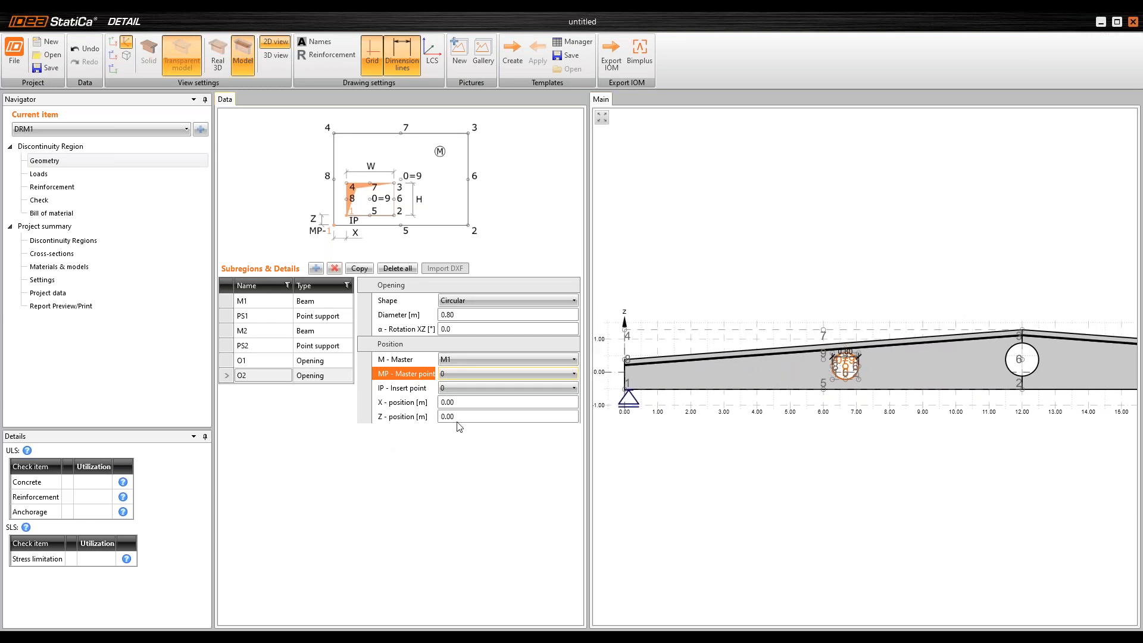
{"action": "left_click", "coordinate": [369, 417]}
{"action": "type", "text": "-"}
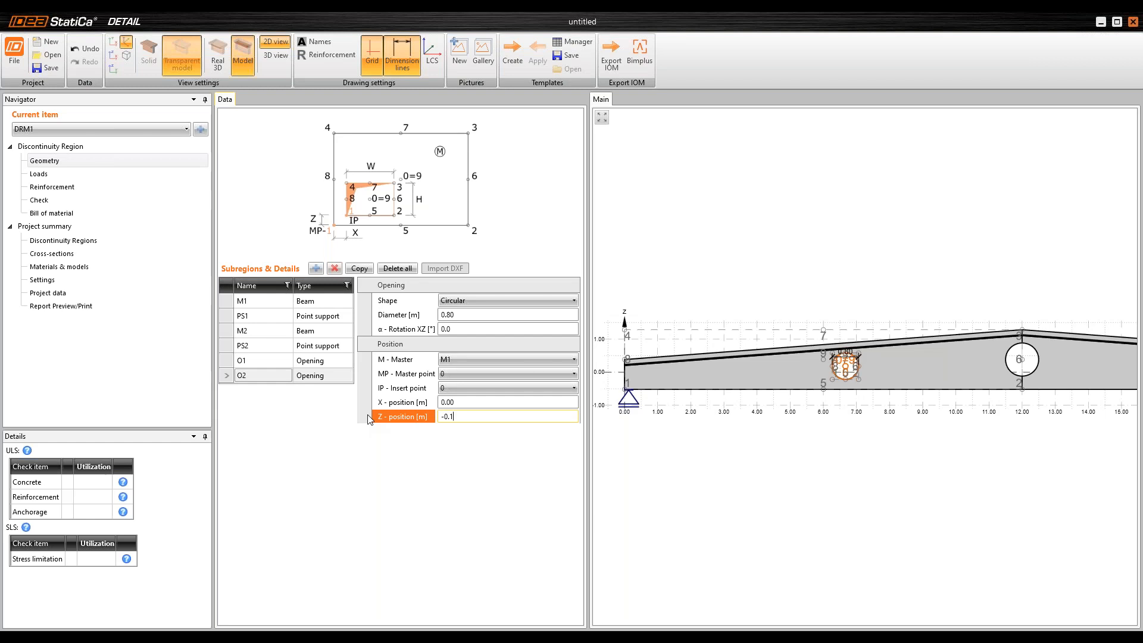
{"action": "key", "text": "Return"}
{"action": "scroll", "coordinate": [774, 381], "scroll_direction": "up", "scroll_amount": 7}
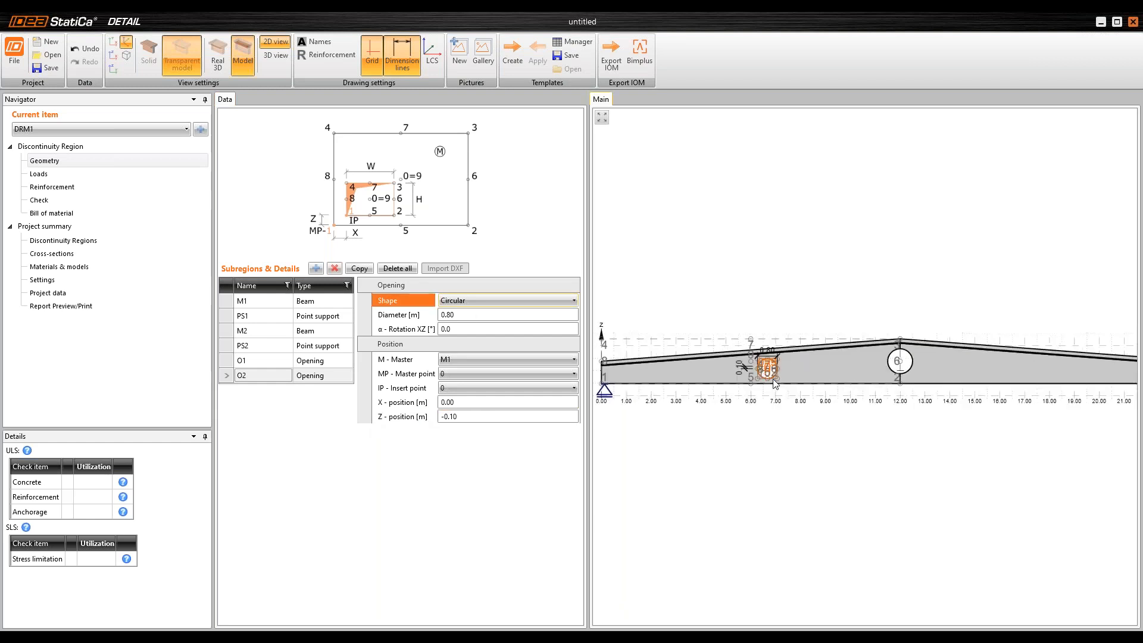
{"action": "scroll", "coordinate": [744, 371], "scroll_direction": "up", "scroll_amount": 2}
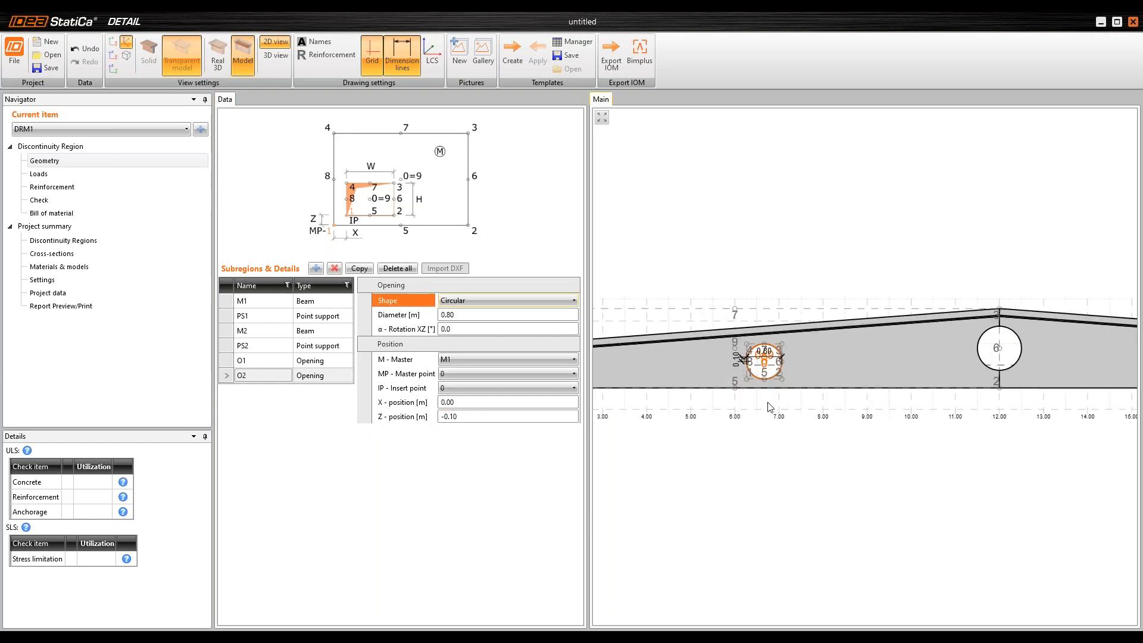
{"action": "middle_click_drag", "start_coordinate": [784, 397], "coordinate": [827, 390]}
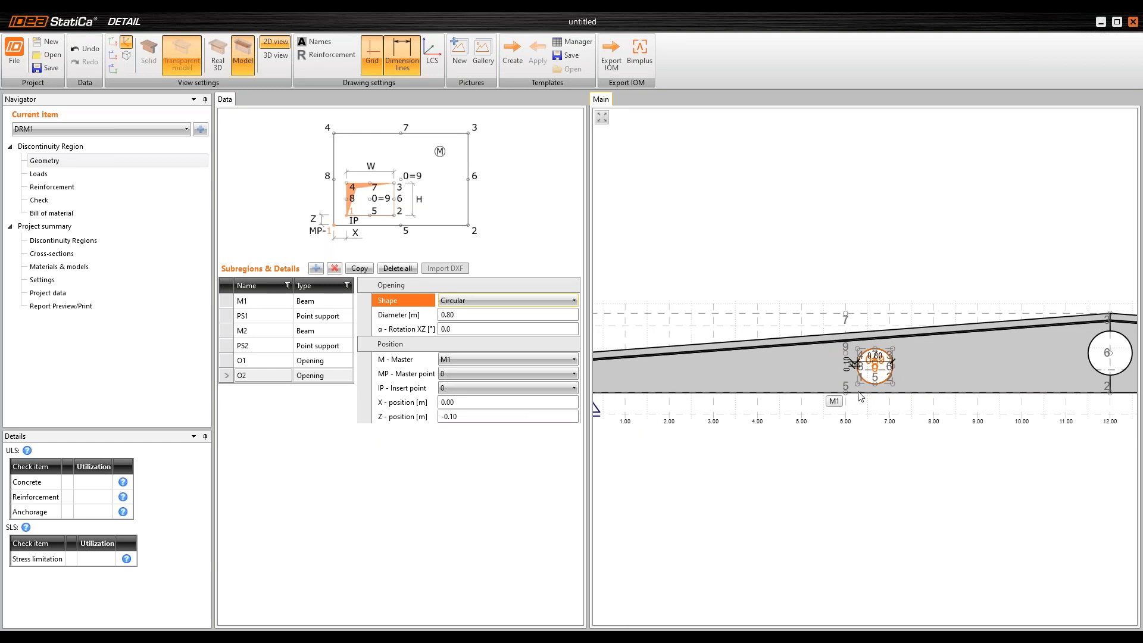
Step: Copy the 0.8 m opening and assign the copy to master beam M2
{"action": "left_click", "coordinate": [357, 271]}
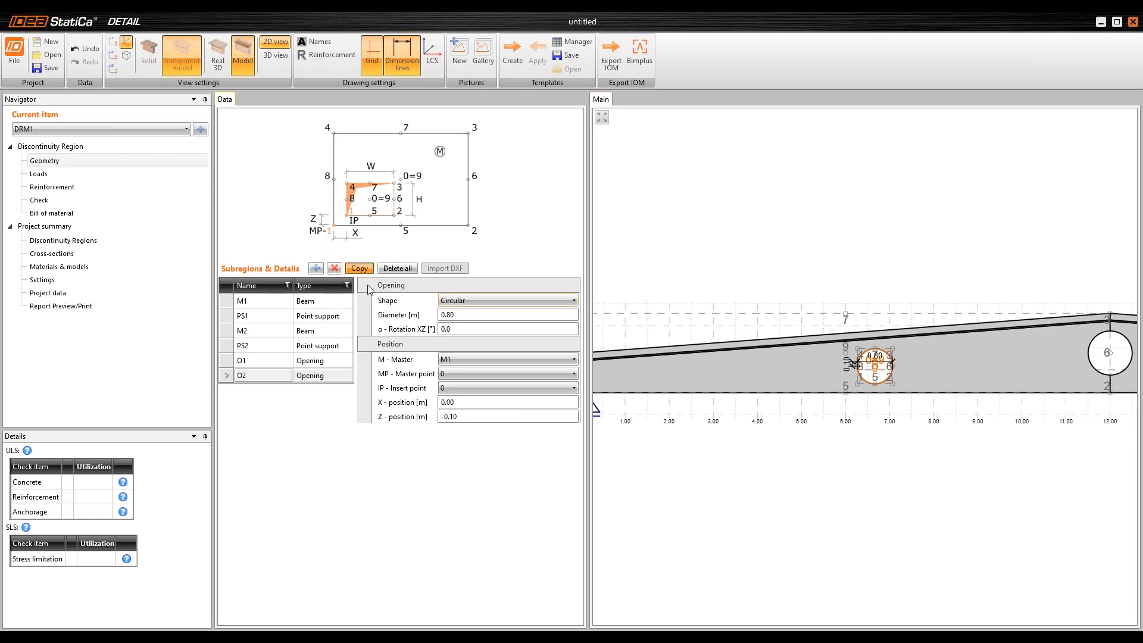
{"action": "scroll", "coordinate": [687, 374], "scroll_direction": "down", "scroll_amount": 5}
{"action": "middle_click_drag", "start_coordinate": [963, 322], "coordinate": [871, 315]}
{"action": "scroll", "coordinate": [887, 369], "scroll_direction": "up", "scroll_amount": 1}
{"action": "left_click", "coordinate": [493, 361]}
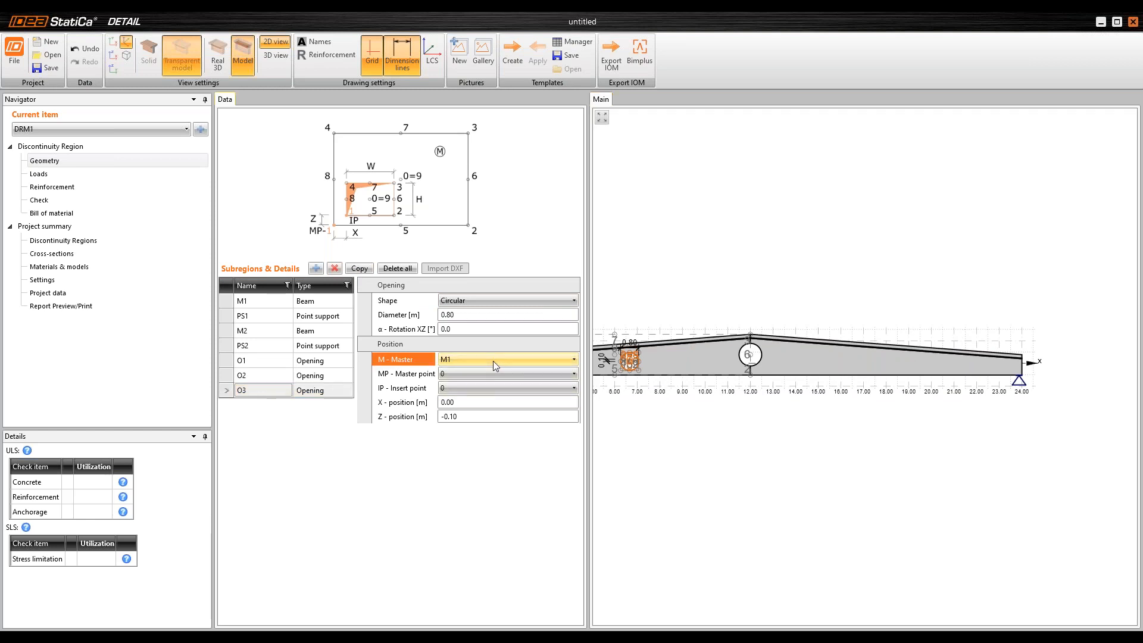
{"action": "left_click", "coordinate": [493, 360]}
{"action": "left_click", "coordinate": [487, 396]}
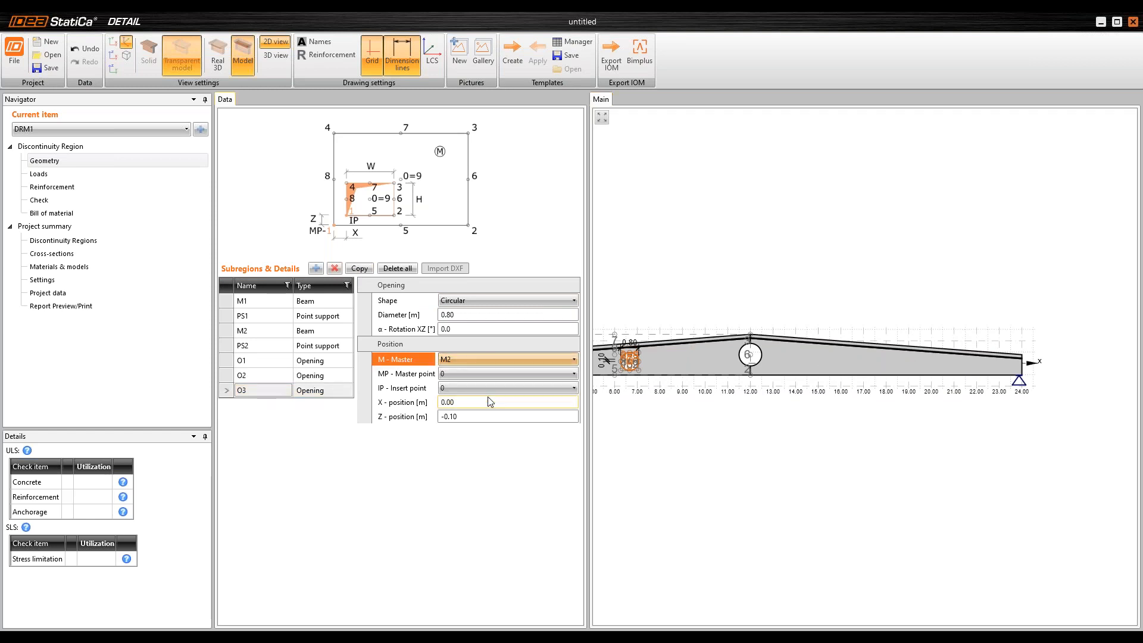
{"action": "middle_click_drag", "start_coordinate": [754, 276], "coordinate": [772, 266]}
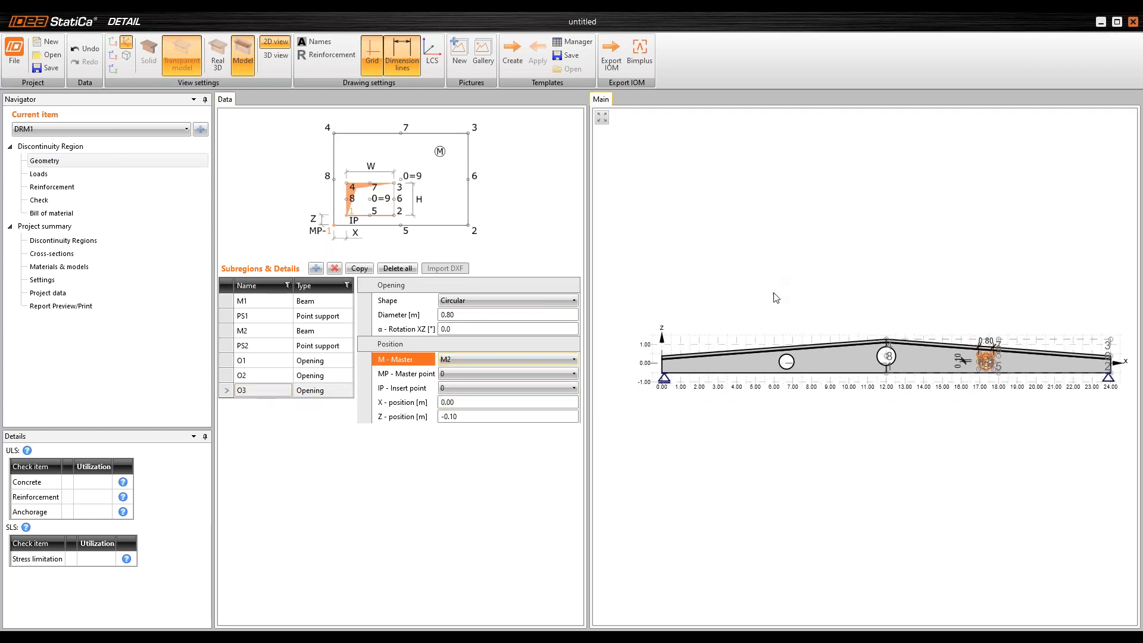
Step: Copy the 0.8 m opening in beam M2 and set the copy's X position to 1.5 m
{"action": "left_click", "coordinate": [359, 268]}
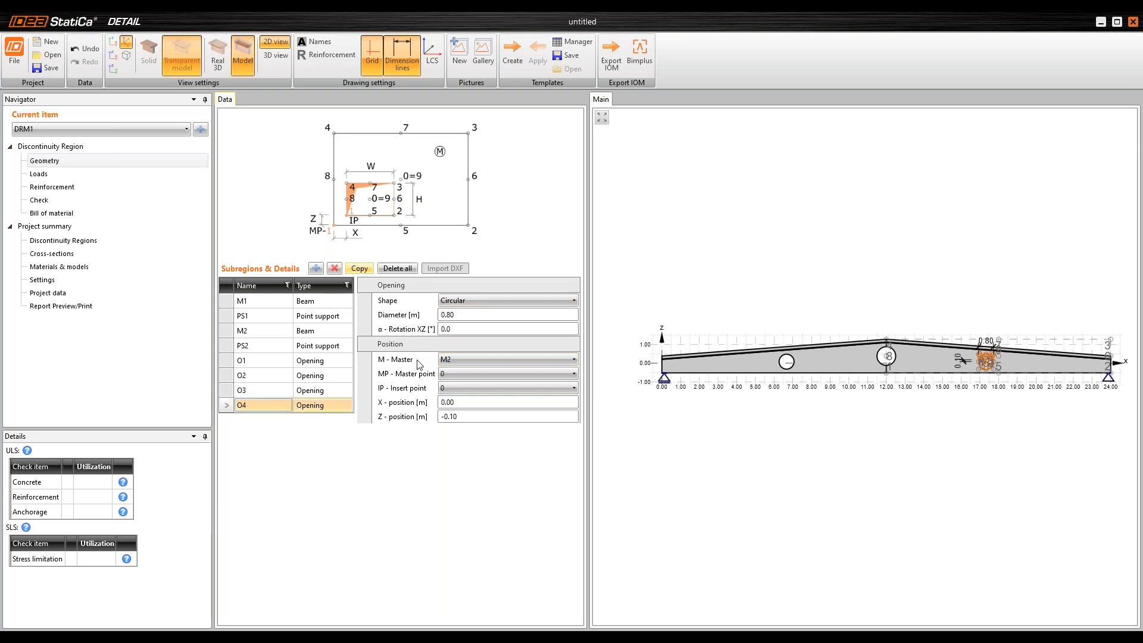
{"action": "scroll", "coordinate": [976, 383], "scroll_direction": "up", "scroll_amount": 2}
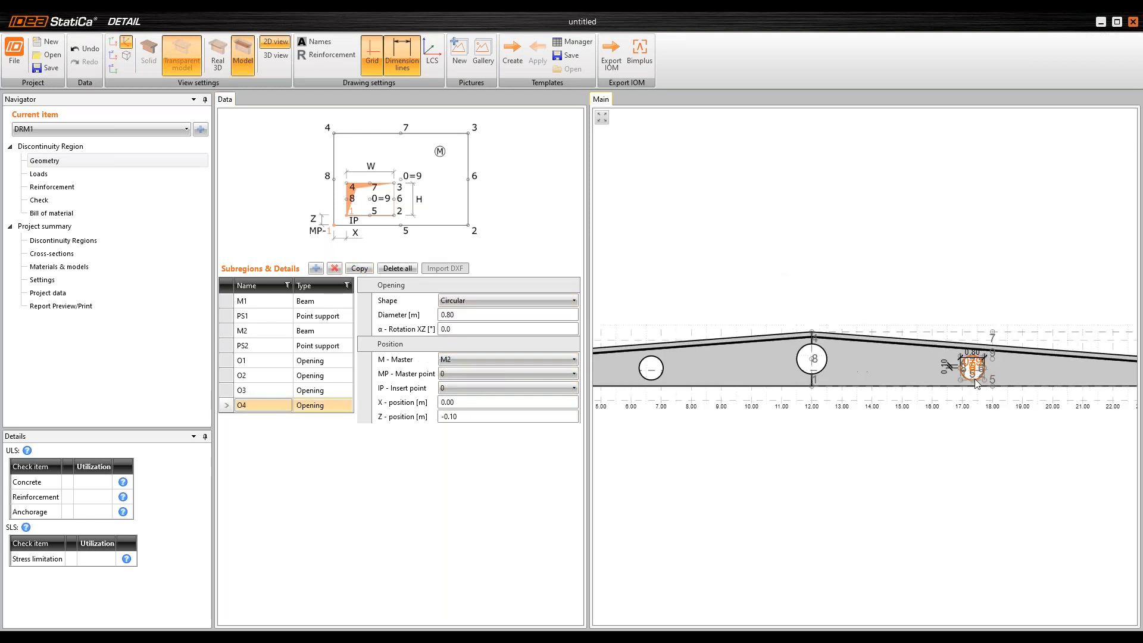
{"action": "scroll", "coordinate": [975, 376], "scroll_direction": "up", "scroll_amount": 2}
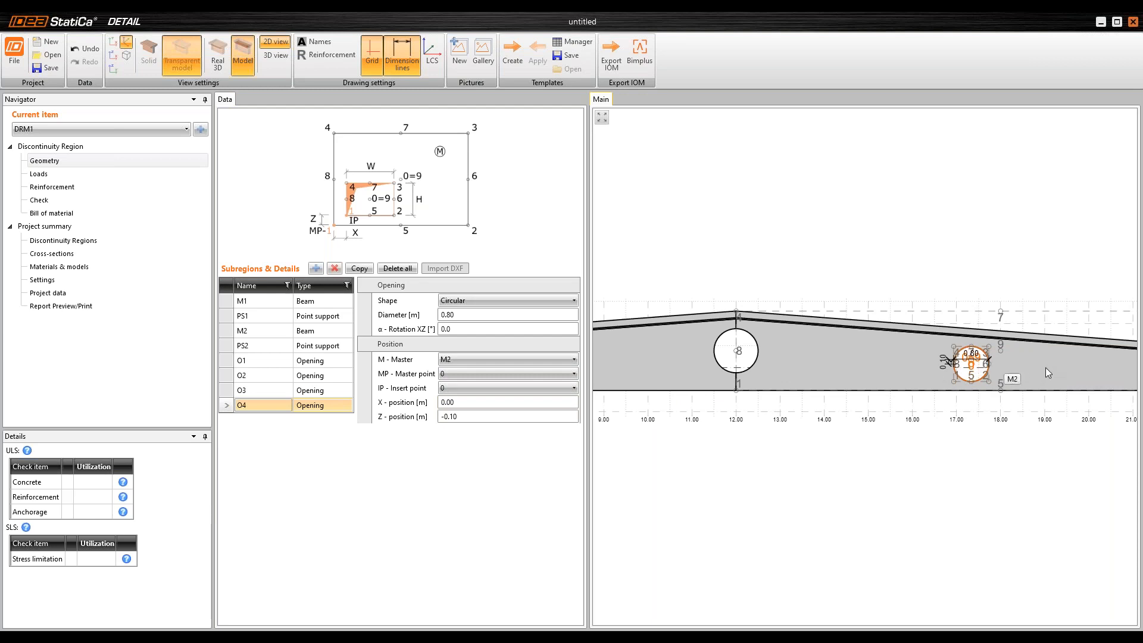
{"action": "left_click", "coordinate": [449, 402]}
{"action": "left_click_drag", "start_coordinate": [455, 402], "coordinate": [398, 405]}
{"action": "type", "text": "1.5"}
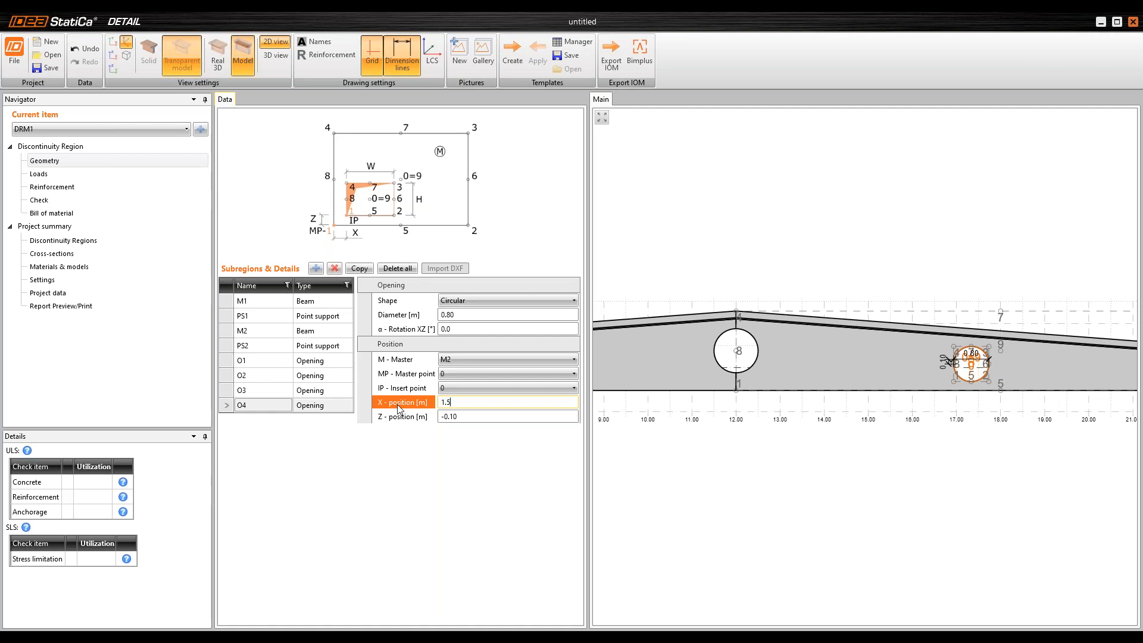
{"action": "key", "text": "Tab"}
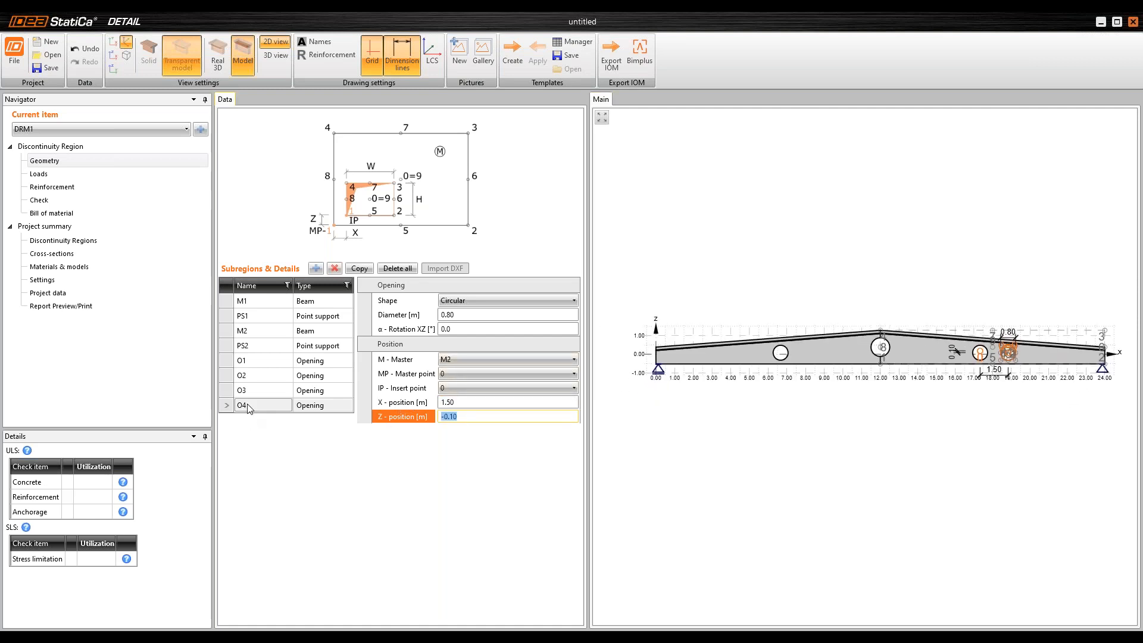
Step: Copy the 0.8 m opening O2 in beam M1 and set the copy's X position to -1.5 m
{"action": "left_click", "coordinate": [227, 380]}
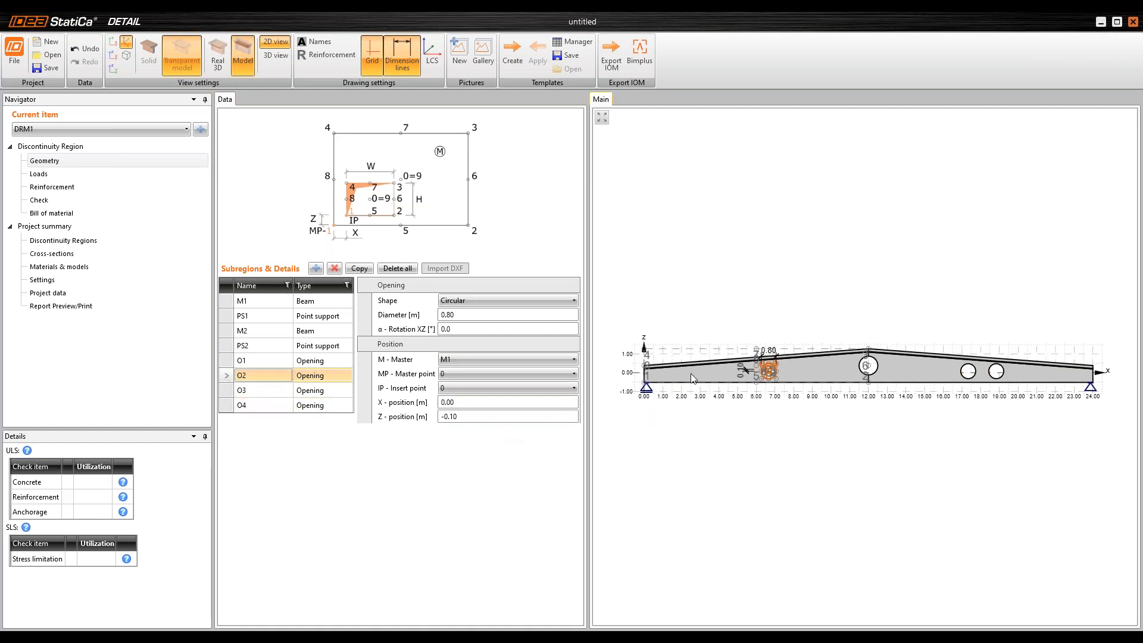
{"action": "scroll", "coordinate": [795, 358], "scroll_direction": "up", "scroll_amount": 3}
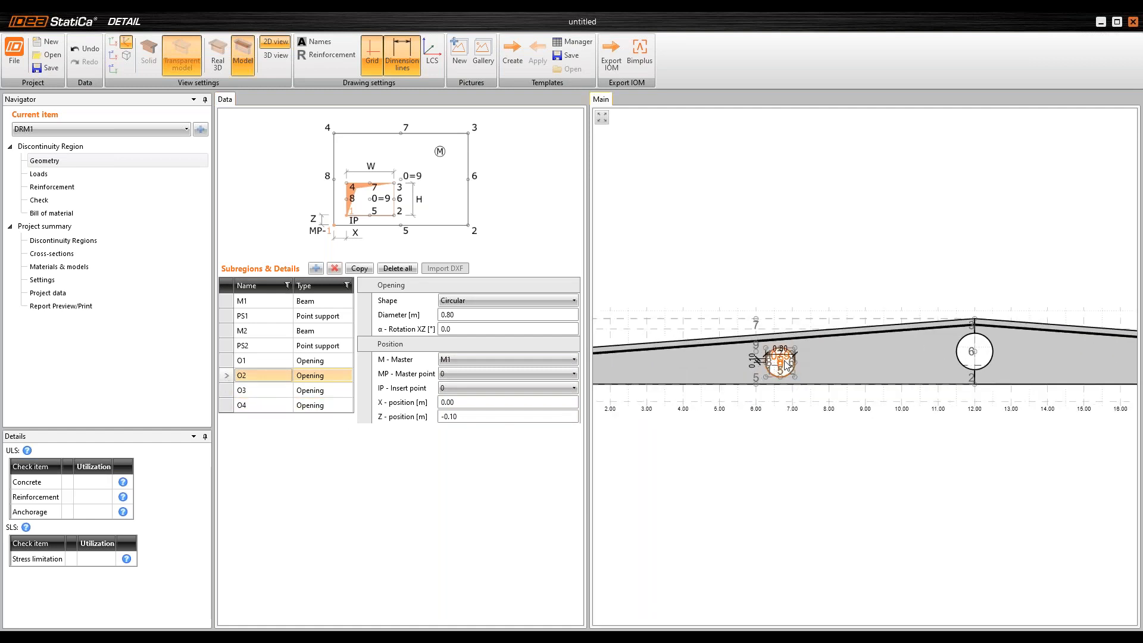
{"action": "scroll", "coordinate": [752, 366], "scroll_direction": "down", "scroll_amount": 3}
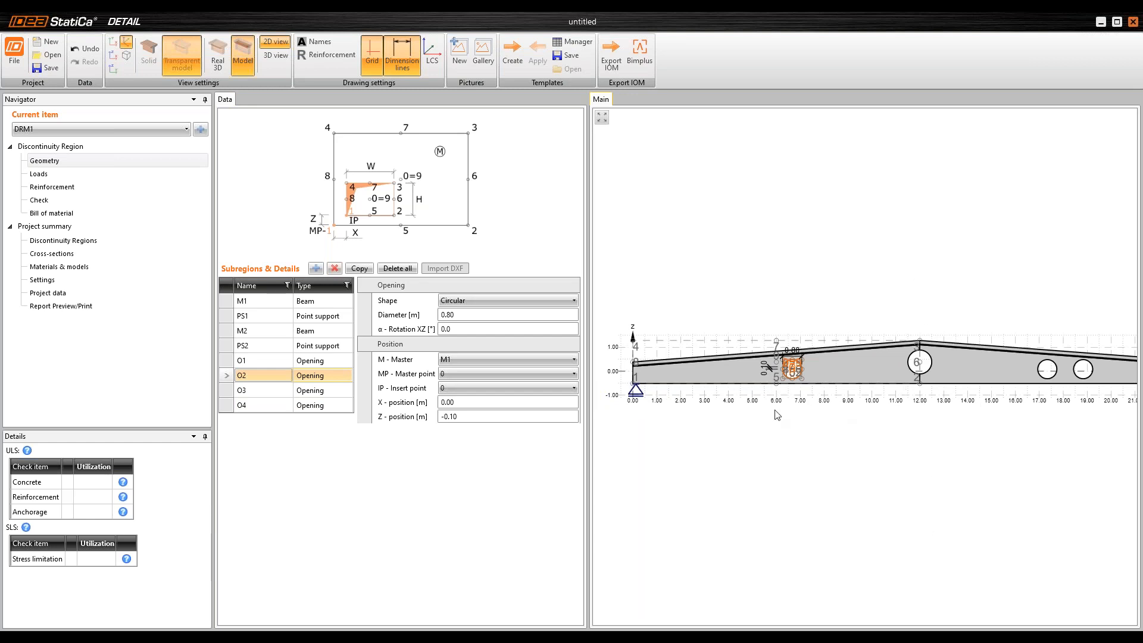
{"action": "left_click", "coordinate": [360, 267]}
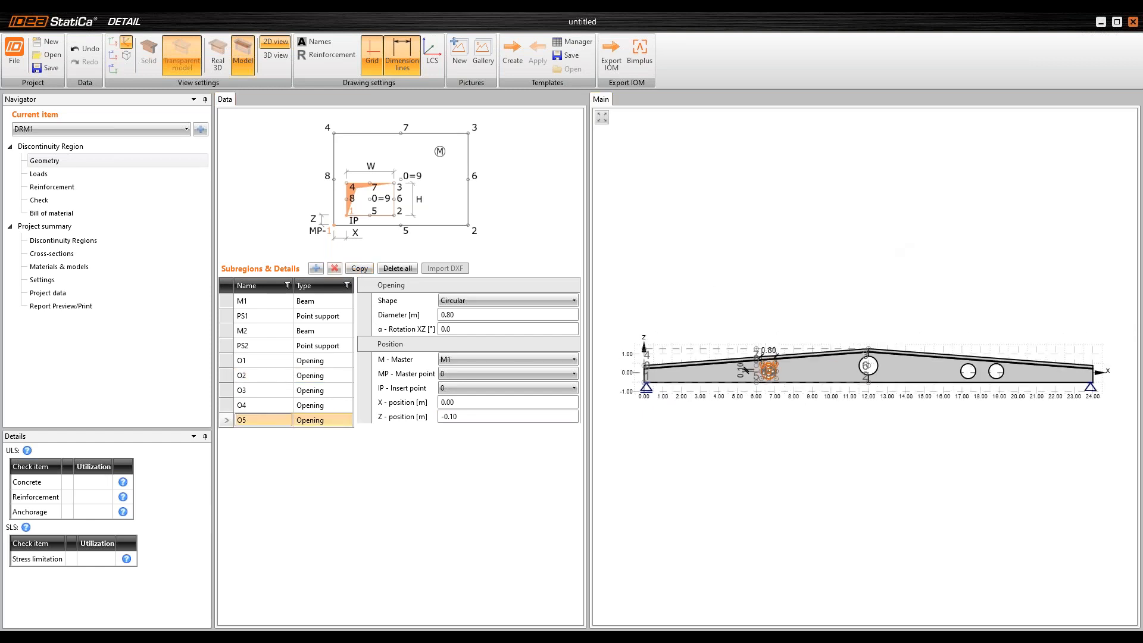
{"action": "left_click", "coordinate": [452, 402]}
{"action": "key", "text": "BackSpace"}
{"action": "key", "text": "BackSpace"}
{"action": "key", "text": "BackSpace"}
{"action": "key", "text": "BackSpace"}
{"action": "type", "text": "-1.5"}
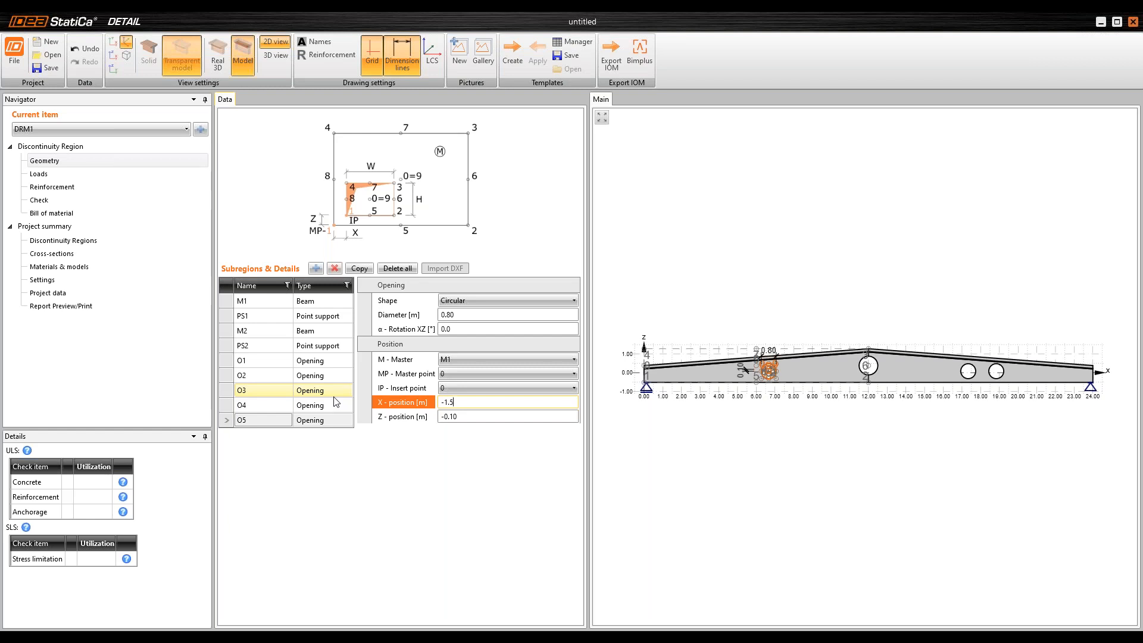
{"action": "key", "text": "Tab"}
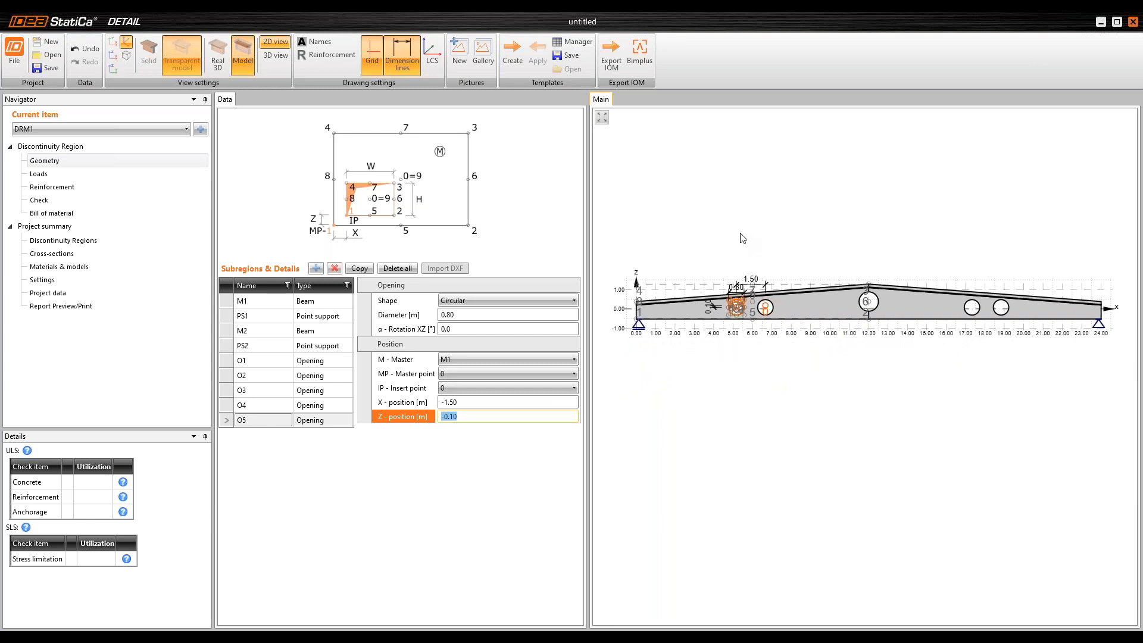
Step: Open the loads of the discontinuity region and bring up the presentation slide on load cases and combinations
{"action": "left_click", "coordinate": [96, 173]}
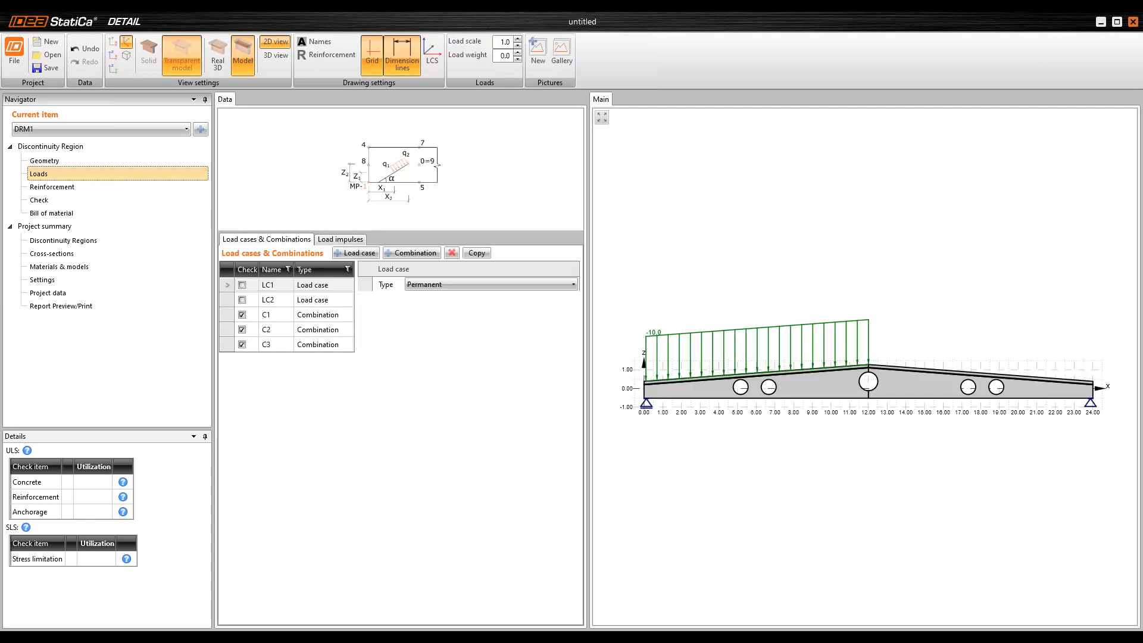
{"action": "left_click", "coordinate": [804, 637]}
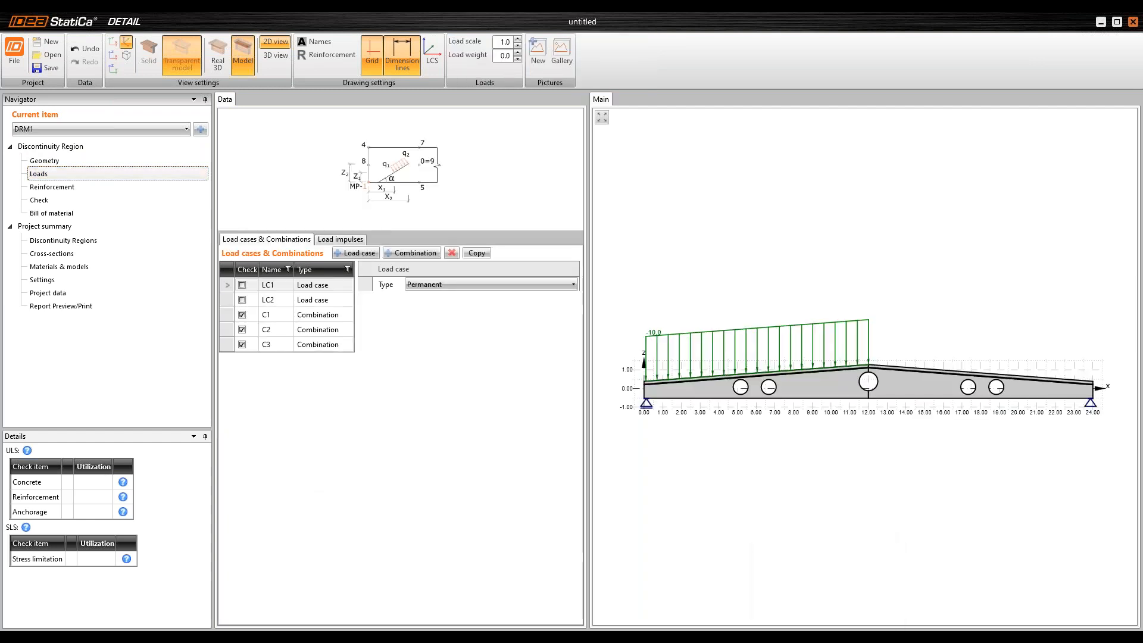
{"action": "left_click", "coordinate": [1008, 624]}
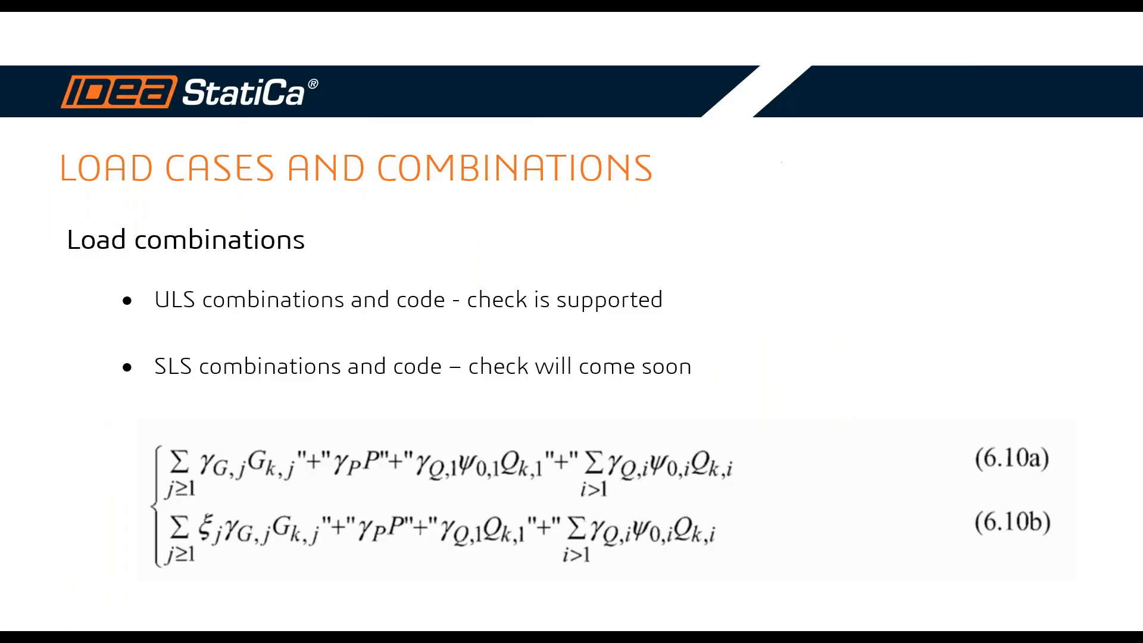
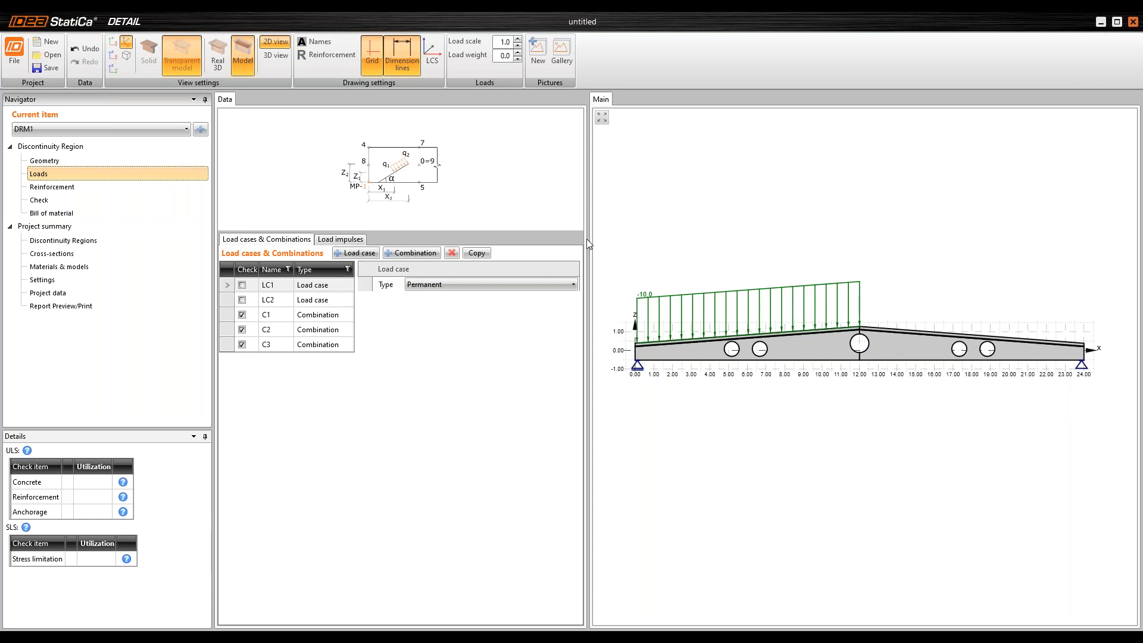
Step: Examine the limit state options of combination C2 and the type options of load case LC1
{"action": "left_click_drag", "start_coordinate": [587, 243], "coordinate": [616, 242]}
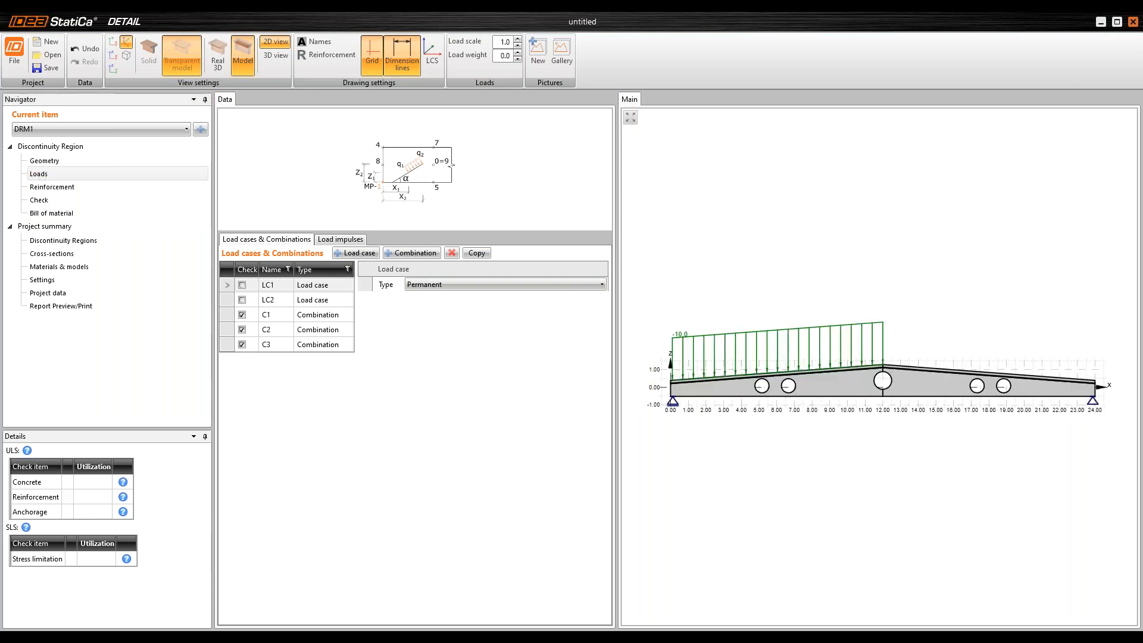
{"action": "middle_click_drag", "start_coordinate": [808, 294], "coordinate": [815, 269]}
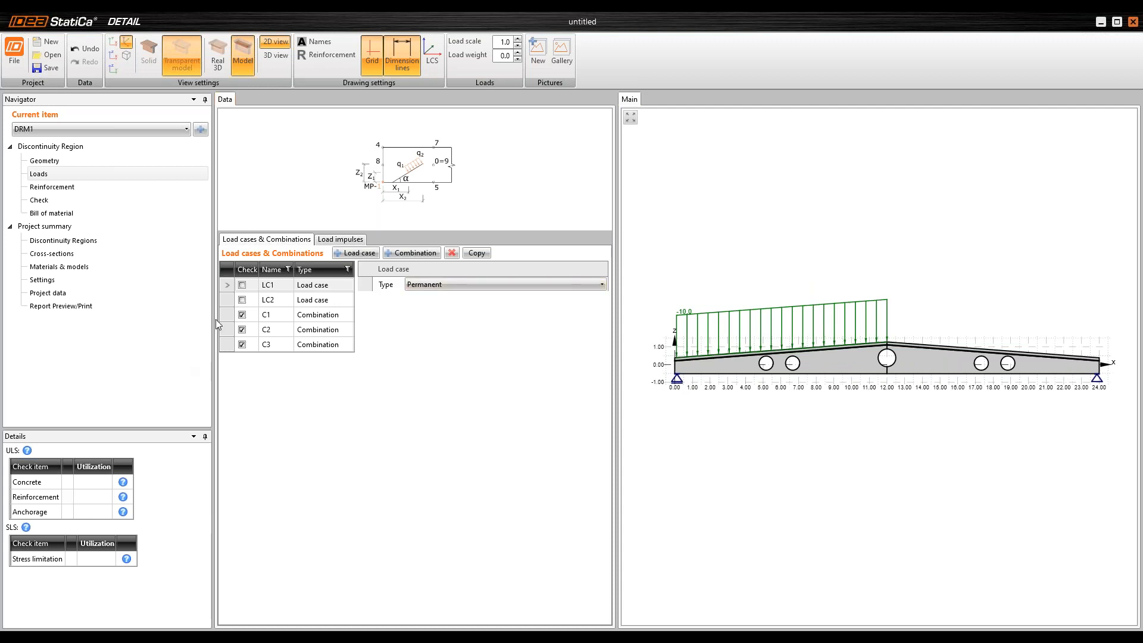
{"action": "left_click", "coordinate": [231, 318]}
{"action": "left_click", "coordinate": [232, 327]}
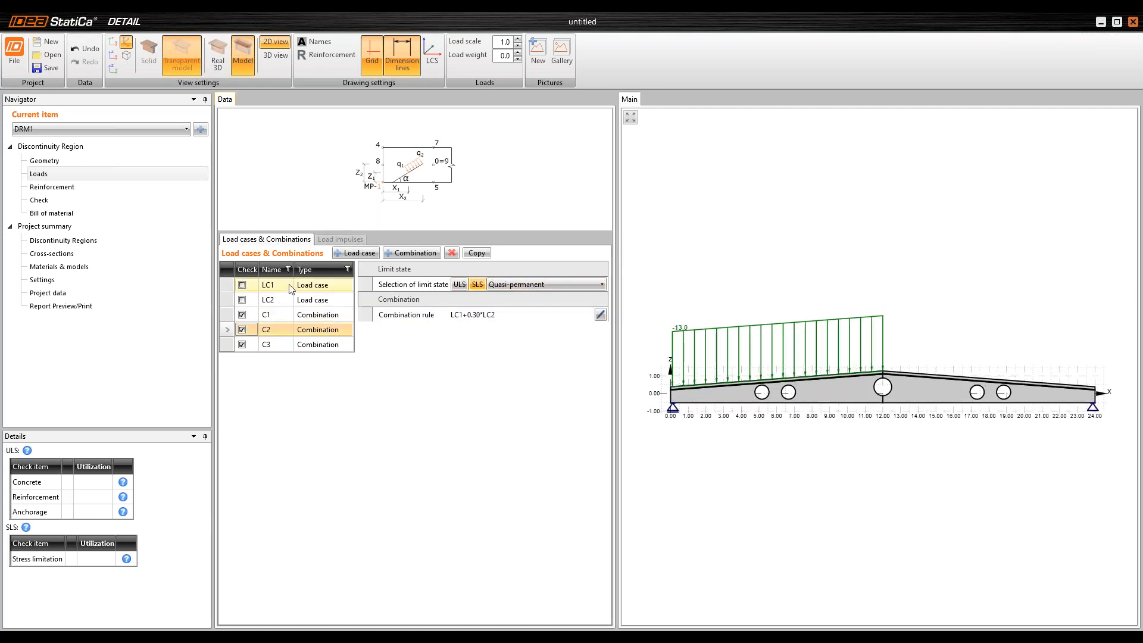
{"action": "left_click", "coordinate": [462, 284]}
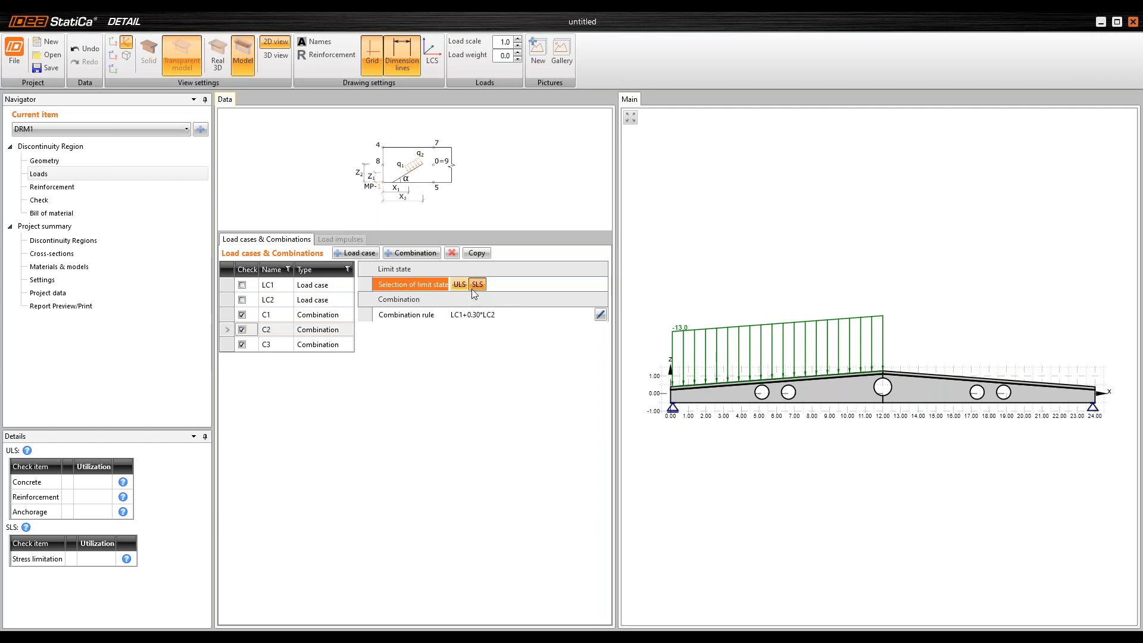
{"action": "left_click", "coordinate": [473, 287]}
{"action": "left_click", "coordinate": [233, 287]}
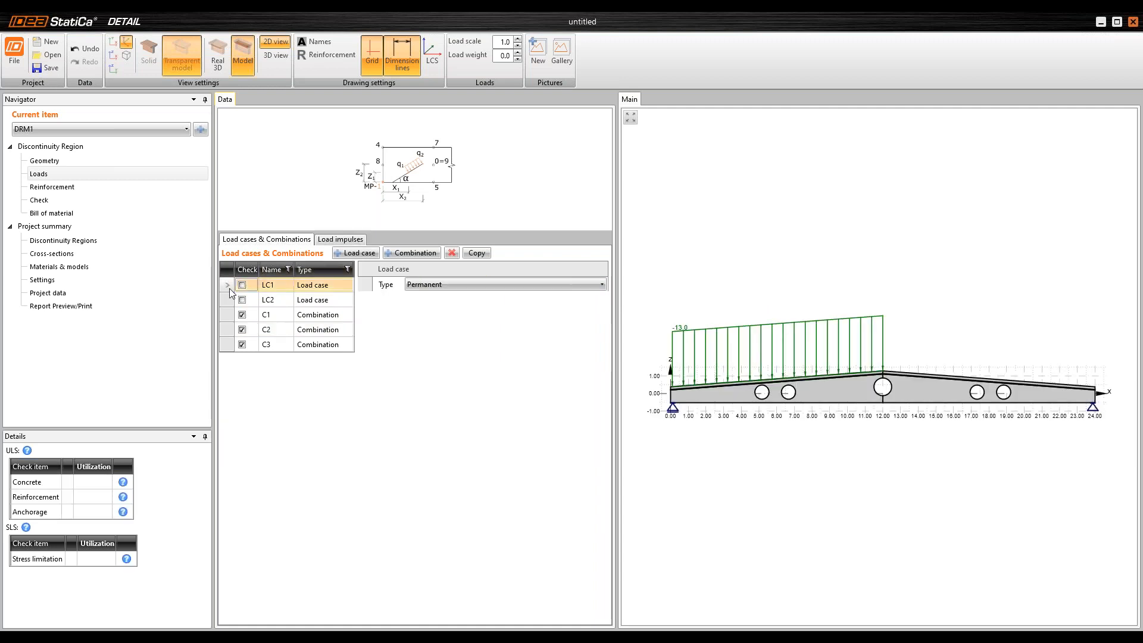
{"action": "left_click", "coordinate": [473, 286]}
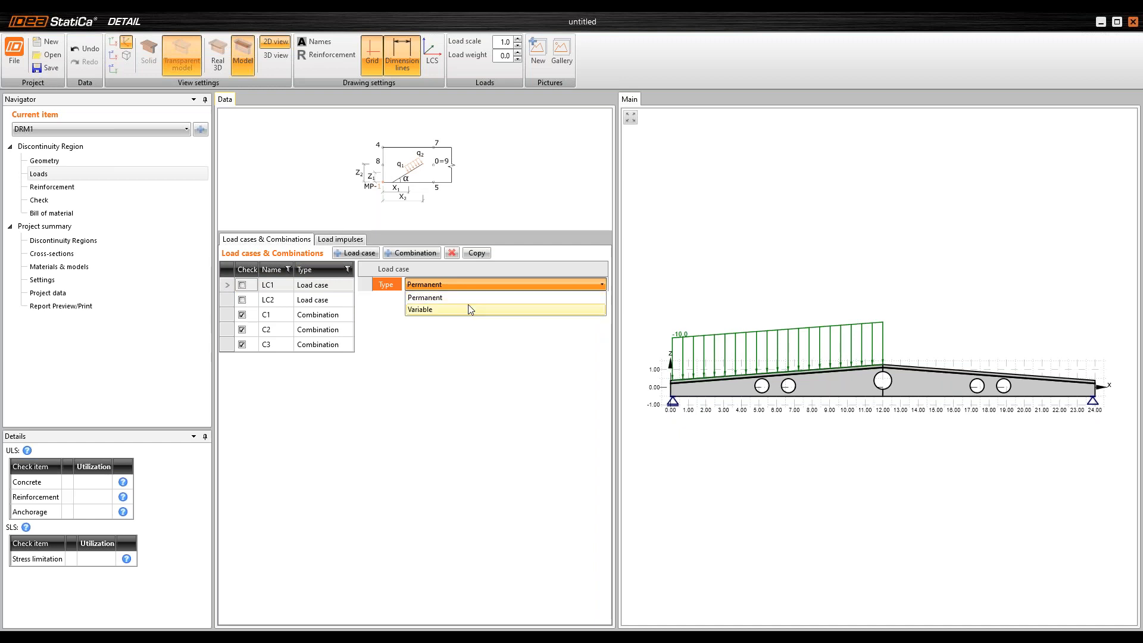
{"action": "left_click", "coordinate": [422, 322]}
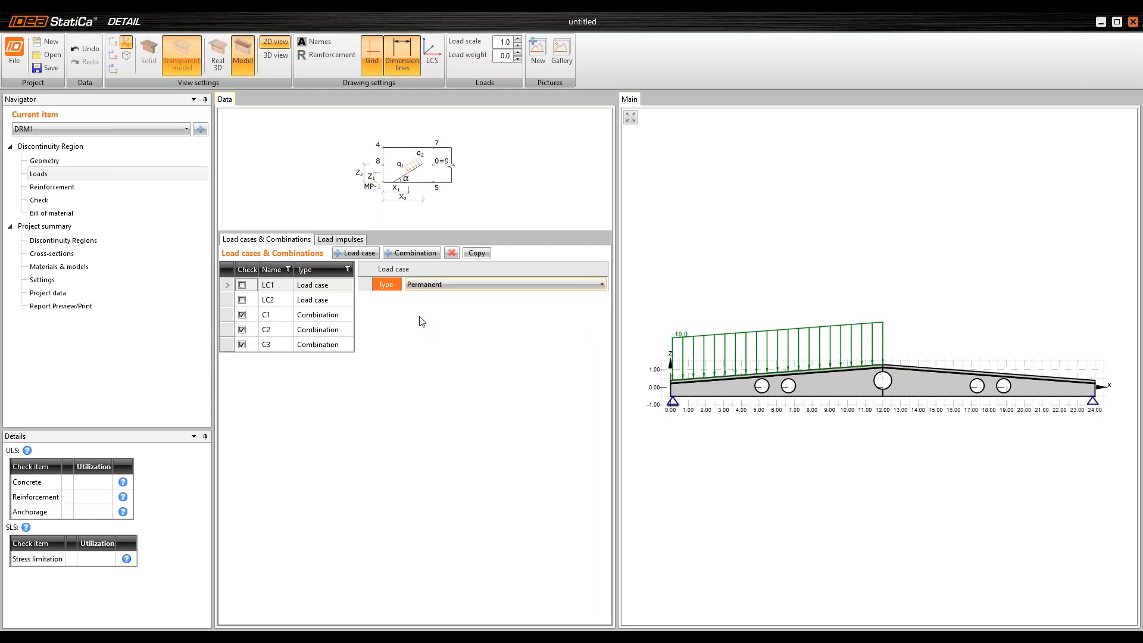
Step: Delete combinations C3, C2 and C1 and load case LC2, leaving only load case LC1
{"action": "left_click", "coordinate": [230, 344]}
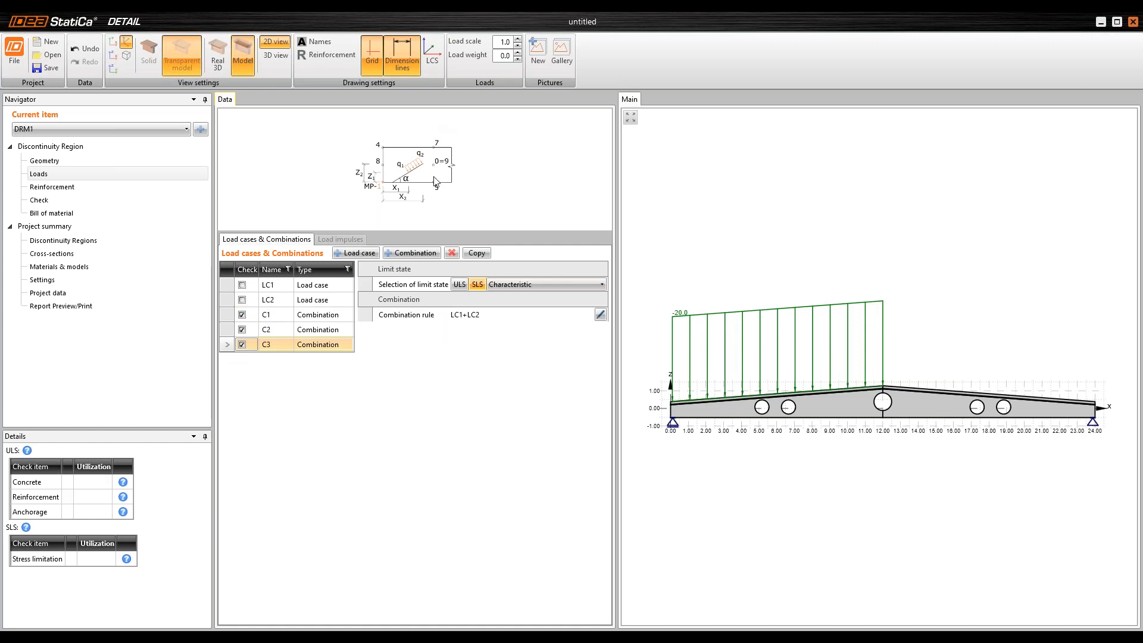
{"action": "left_click", "coordinate": [450, 253]}
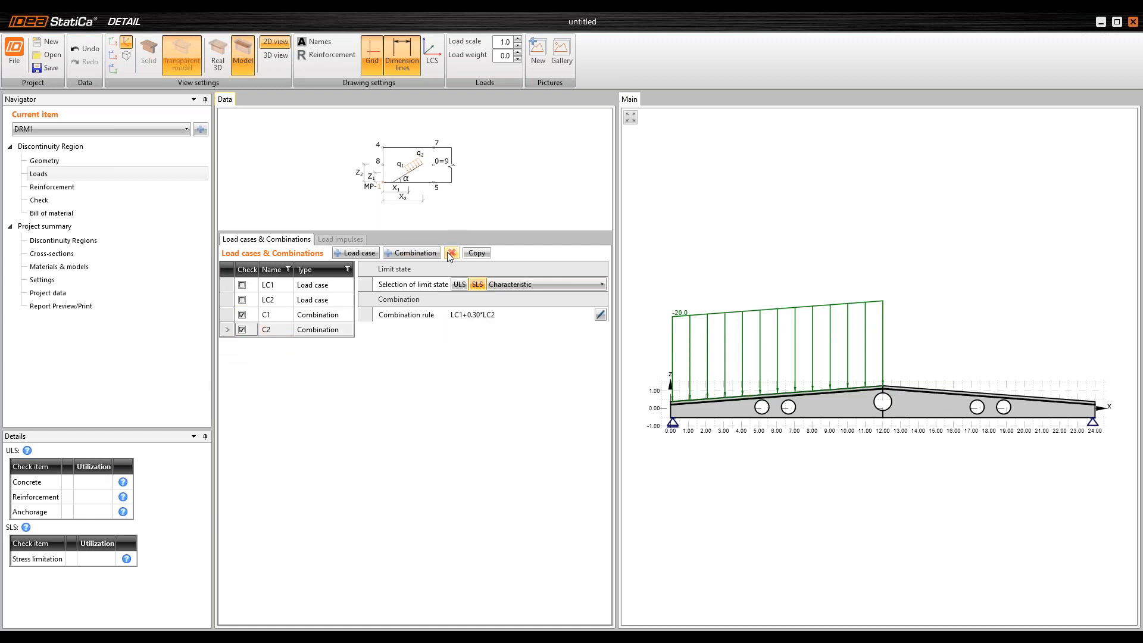
{"action": "left_click", "coordinate": [451, 253]}
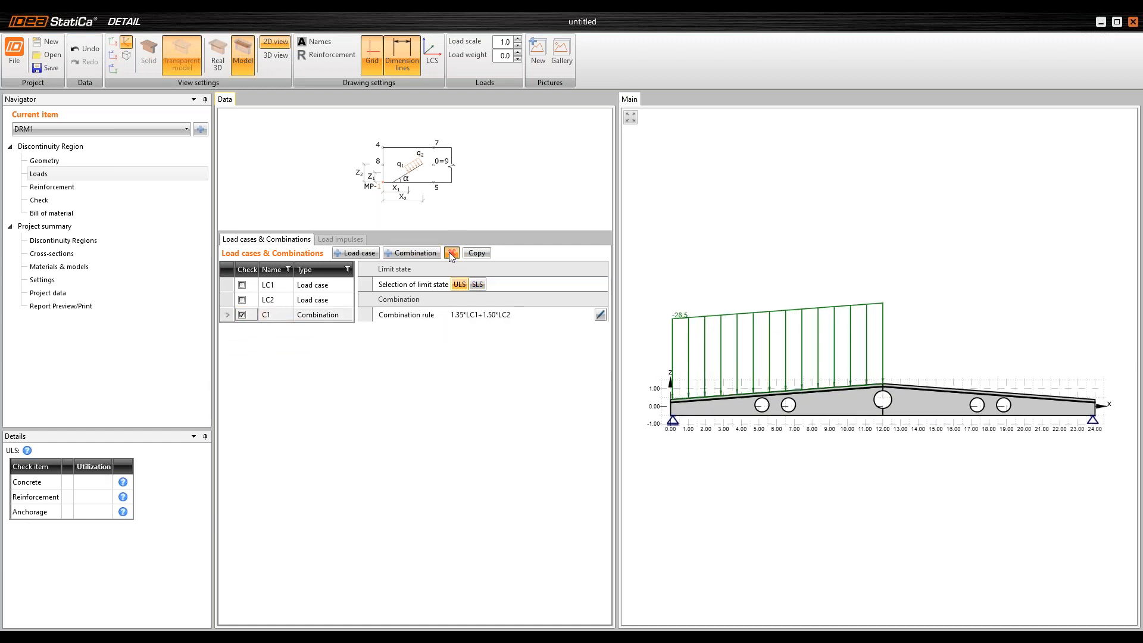
{"action": "left_click", "coordinate": [451, 254]}
{"action": "left_click", "coordinate": [451, 254]}
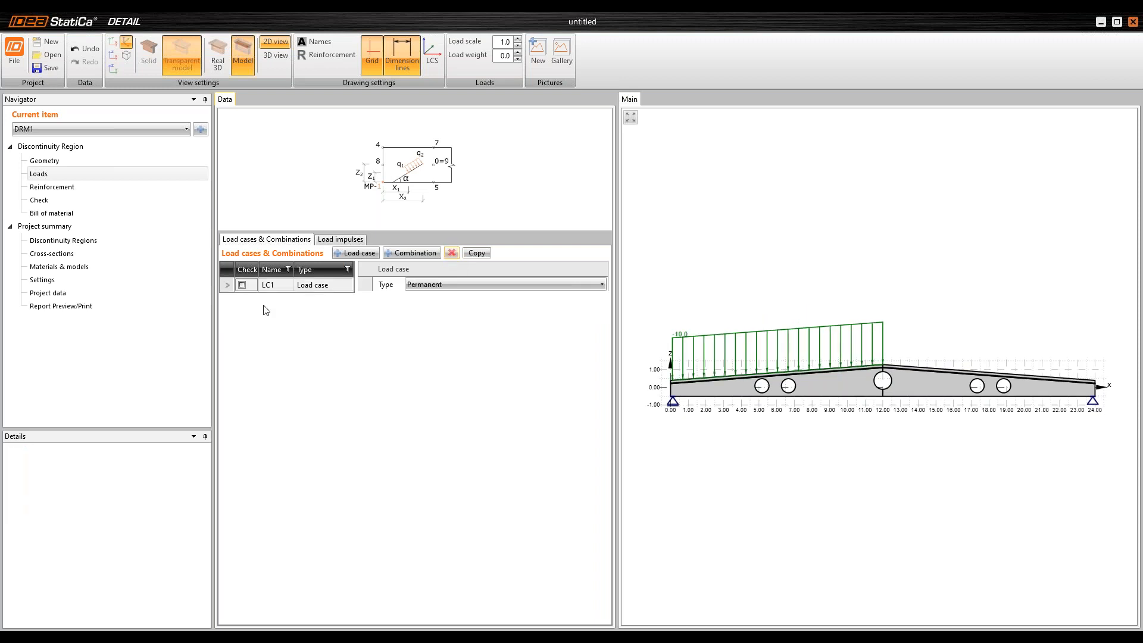
Step: Keep load case LC1 as Permanent and rename it "Self - weight"
{"action": "left_click", "coordinate": [435, 286]}
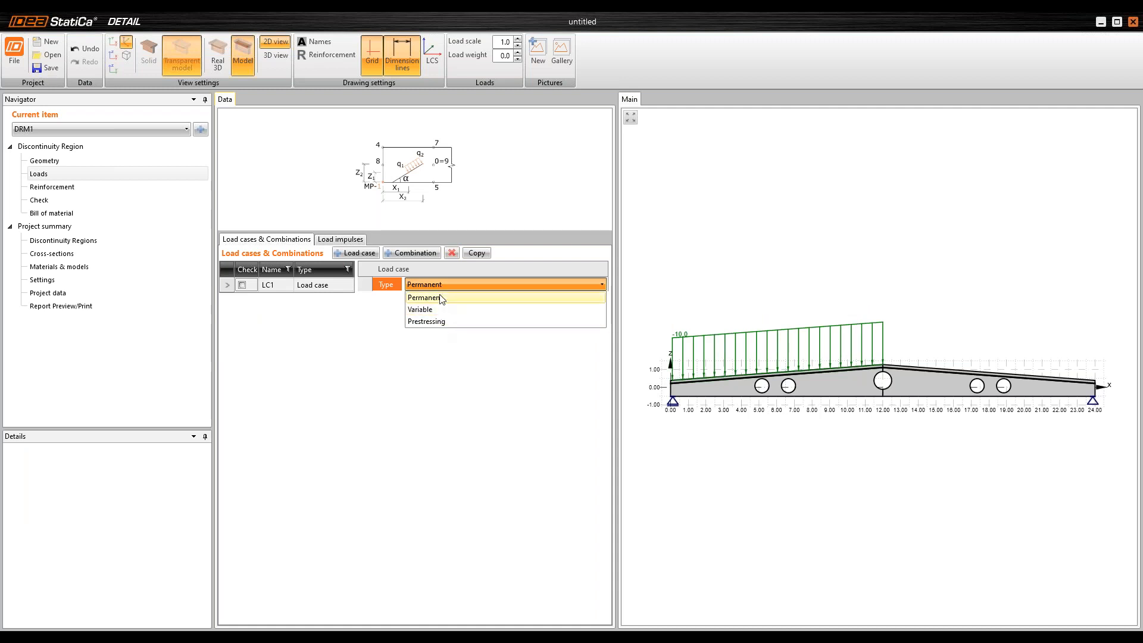
{"action": "left_click", "coordinate": [441, 333]}
{"action": "double_click", "coordinate": [269, 284]}
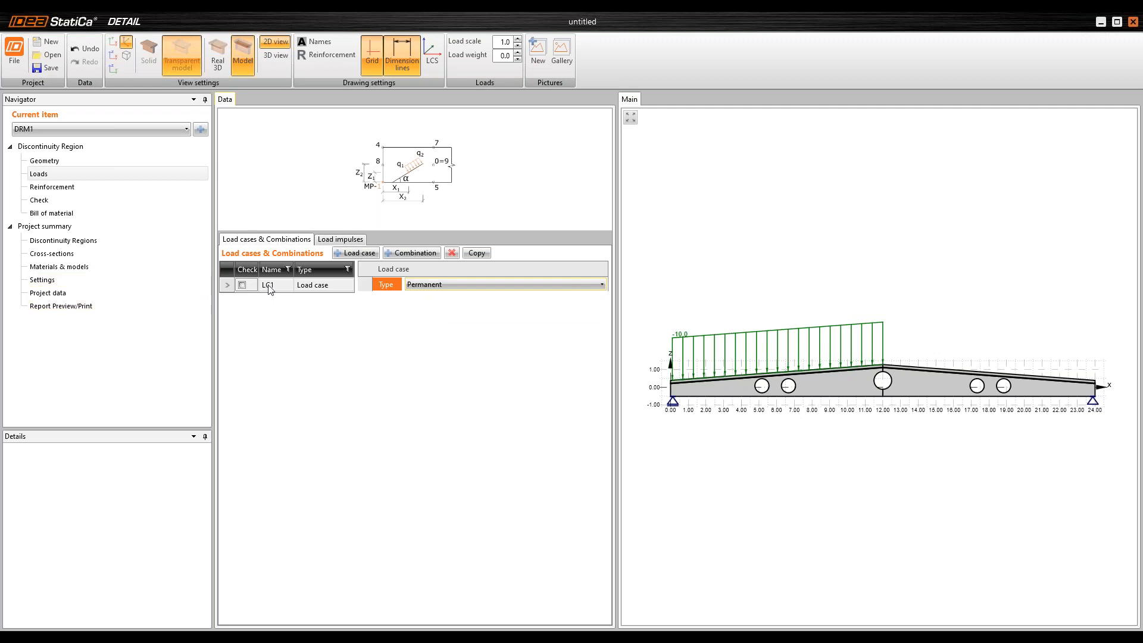
{"action": "type", "text": "Self - weight"}
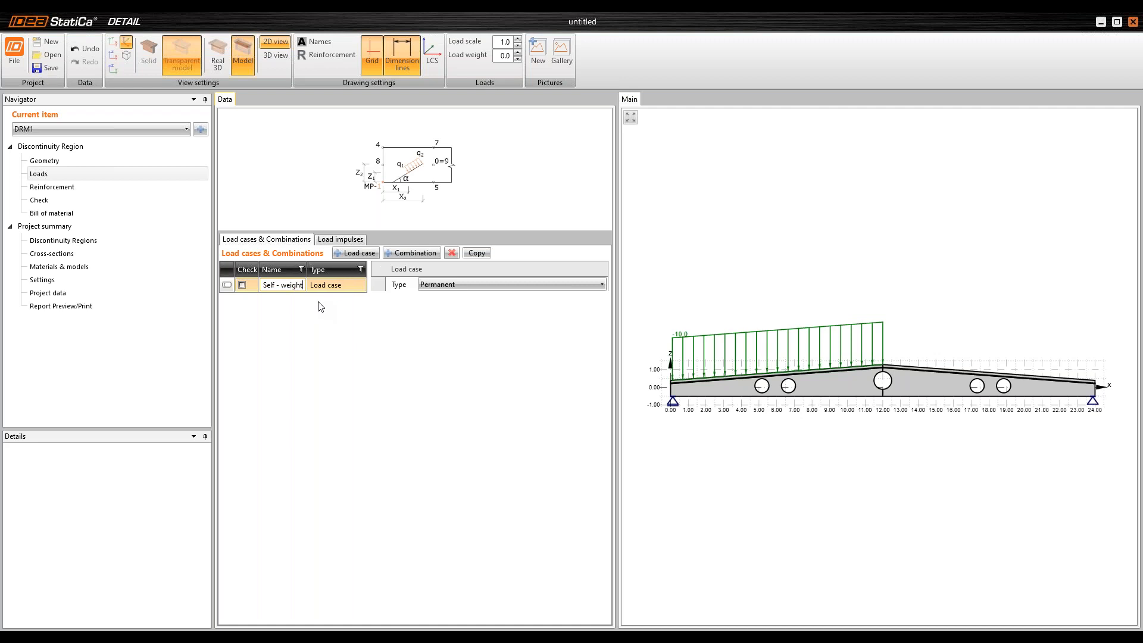
{"action": "key", "text": "Return"}
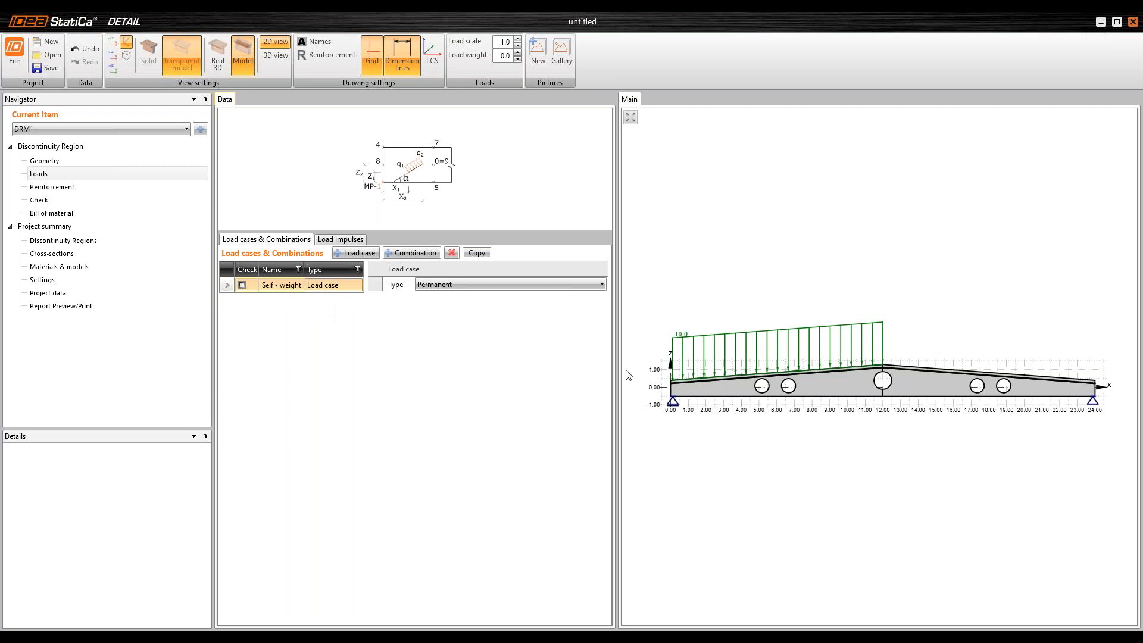
Step: Add a second line load impulse to the Self - weight load case
{"action": "left_click", "coordinate": [340, 240]}
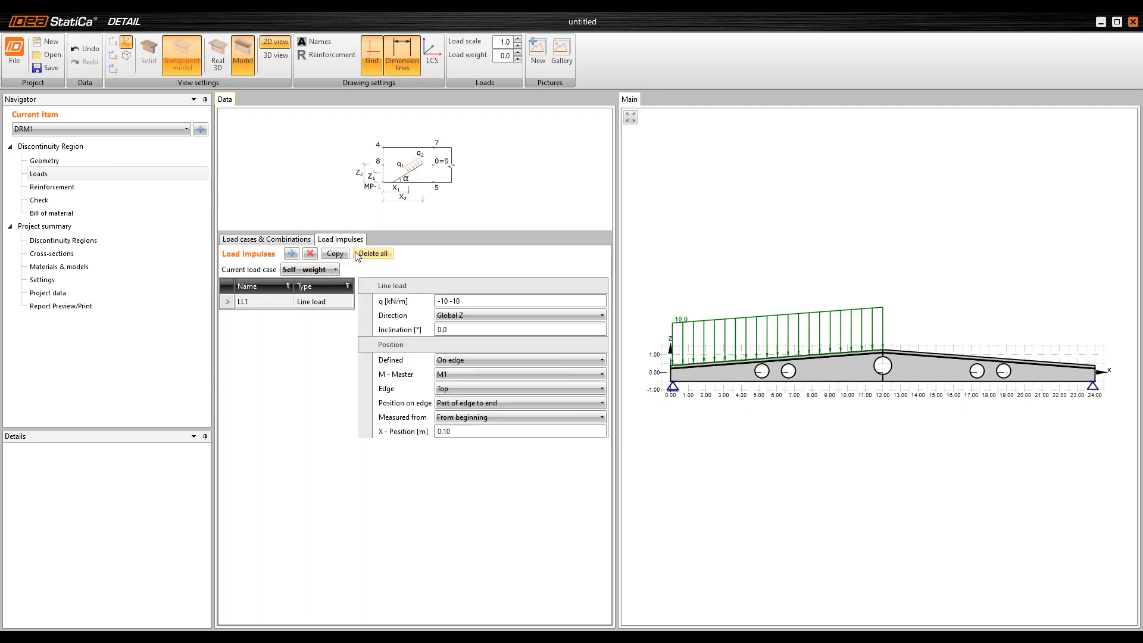
{"action": "left_click", "coordinate": [291, 253]}
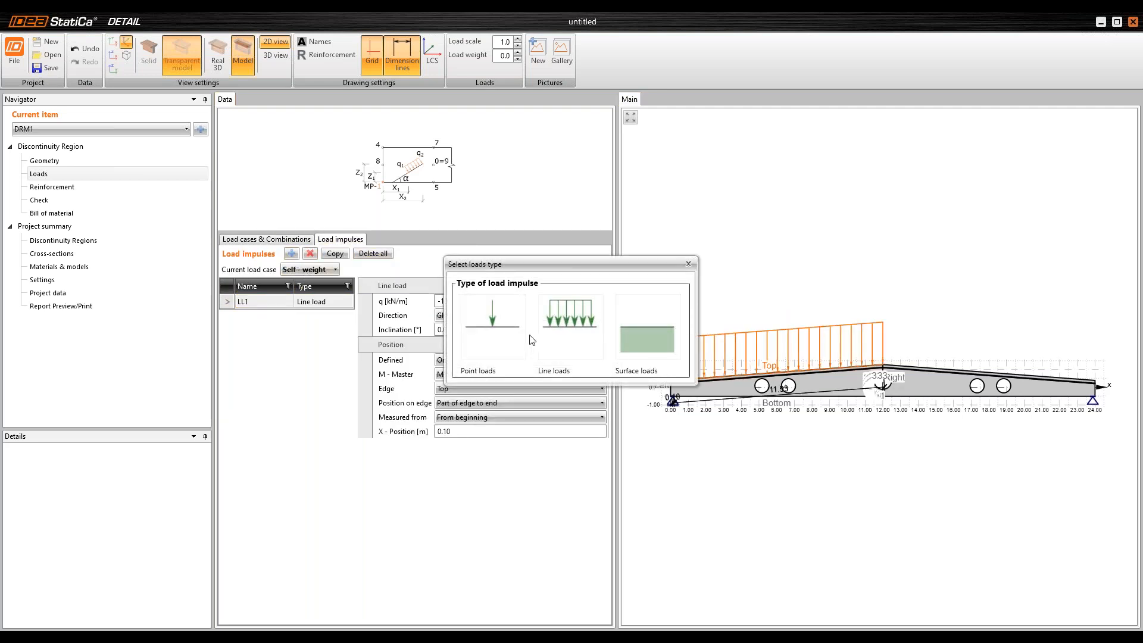
{"action": "left_click", "coordinate": [554, 334]}
{"action": "left_click_drag", "start_coordinate": [613, 261], "coordinate": [588, 266]}
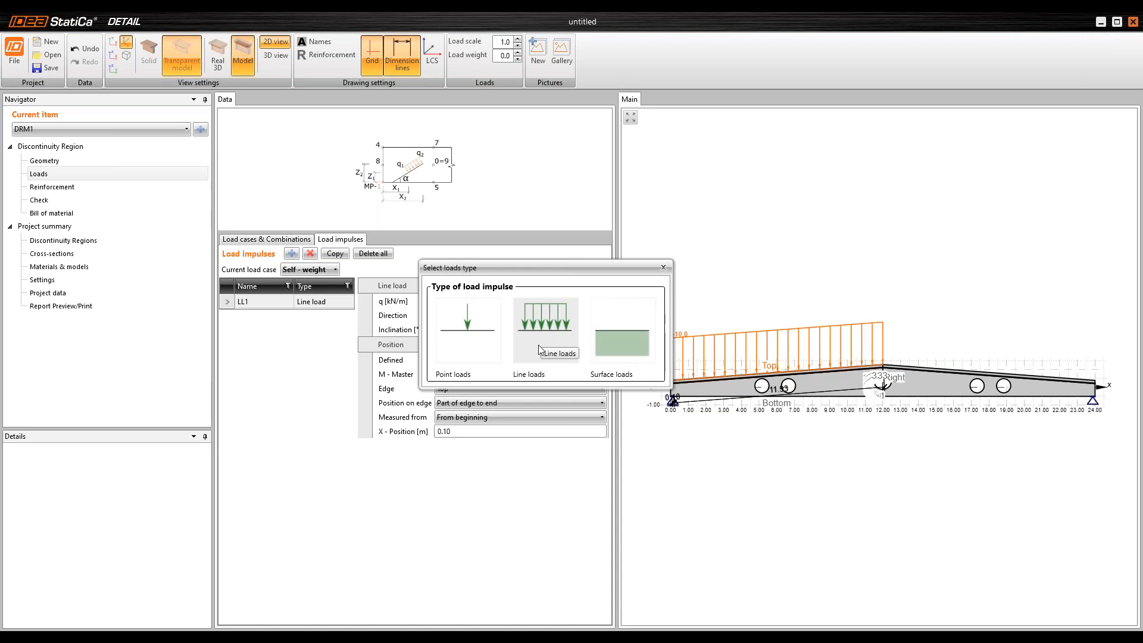
{"action": "left_click", "coordinate": [512, 380]}
Step: Set line load LL1 on beam M1 to vary from -5.5 to -10 kN/m
{"action": "left_click", "coordinate": [228, 302]}
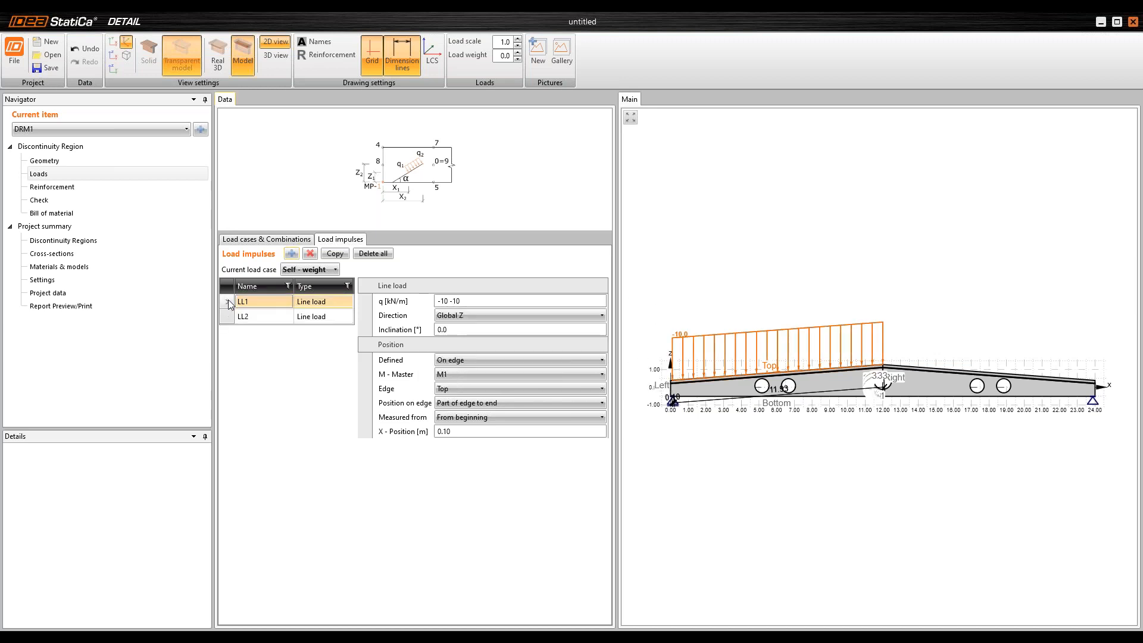
{"action": "left_click_drag", "start_coordinate": [471, 302], "coordinate": [420, 315]}
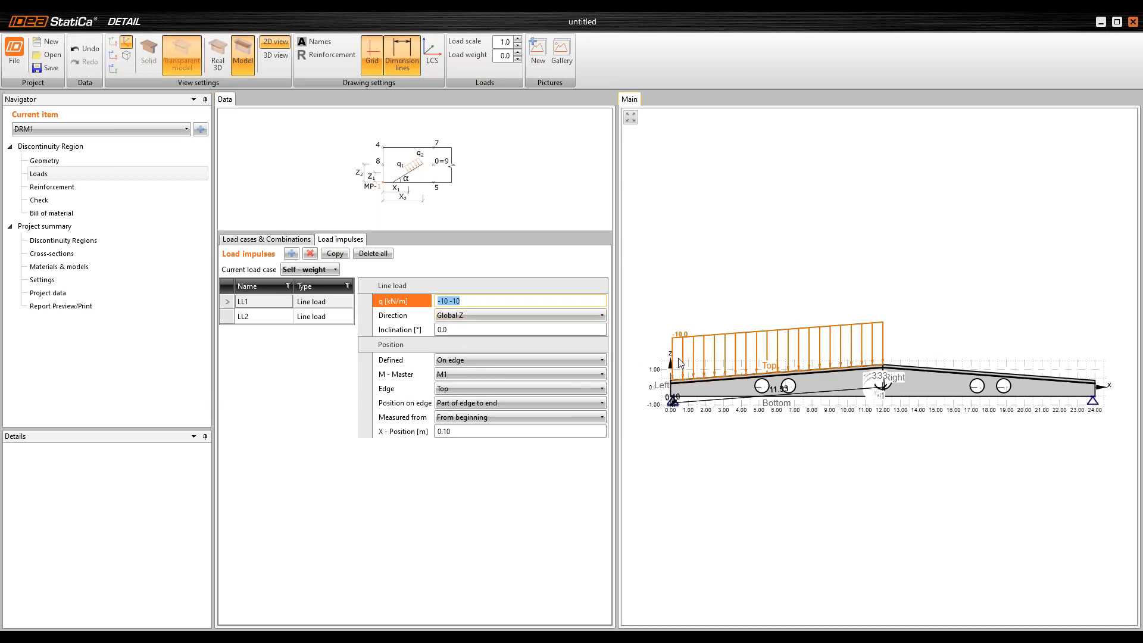
{"action": "scroll", "coordinate": [672, 396], "scroll_direction": "up", "scroll_amount": 1}
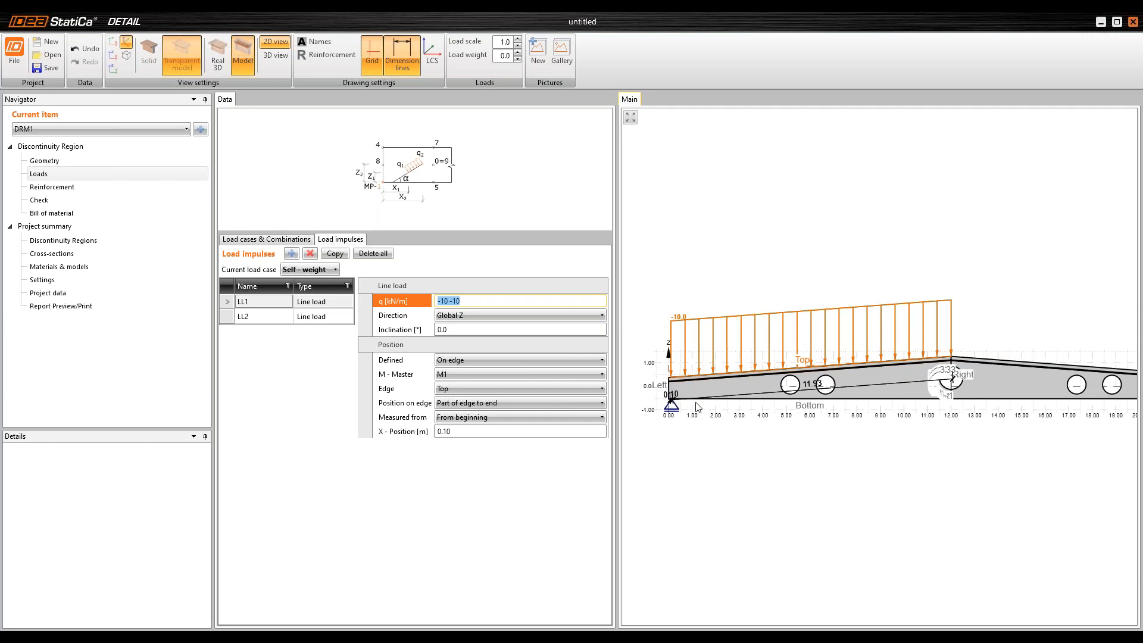
{"action": "middle_click_drag", "start_coordinate": [798, 342], "coordinate": [798, 325]}
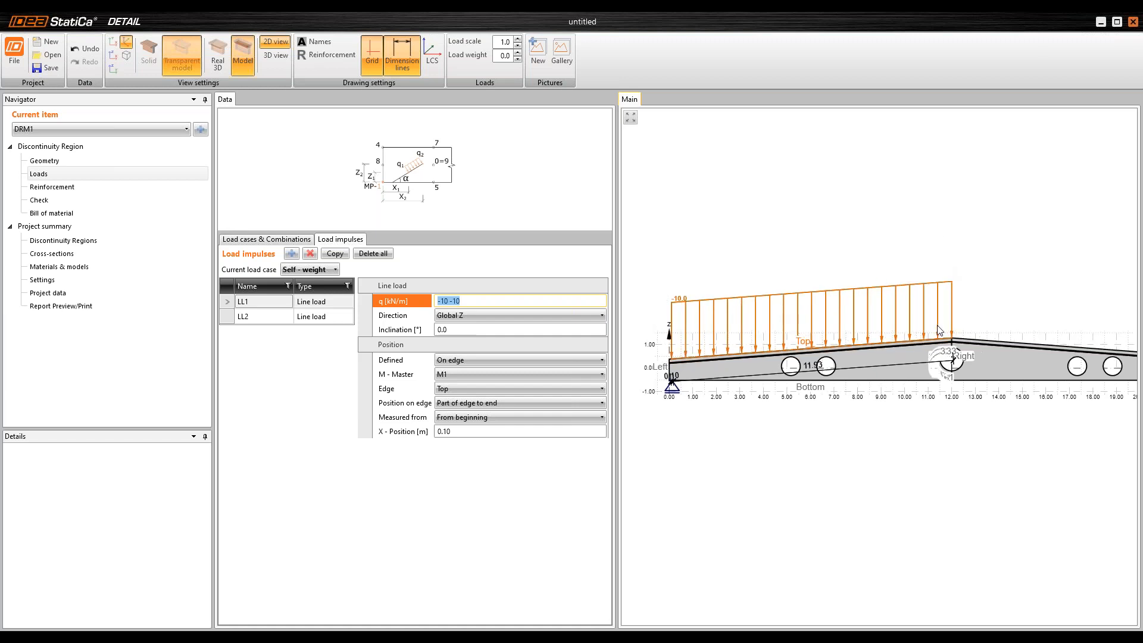
{"action": "scroll", "coordinate": [939, 331], "scroll_direction": "down", "scroll_amount": 2}
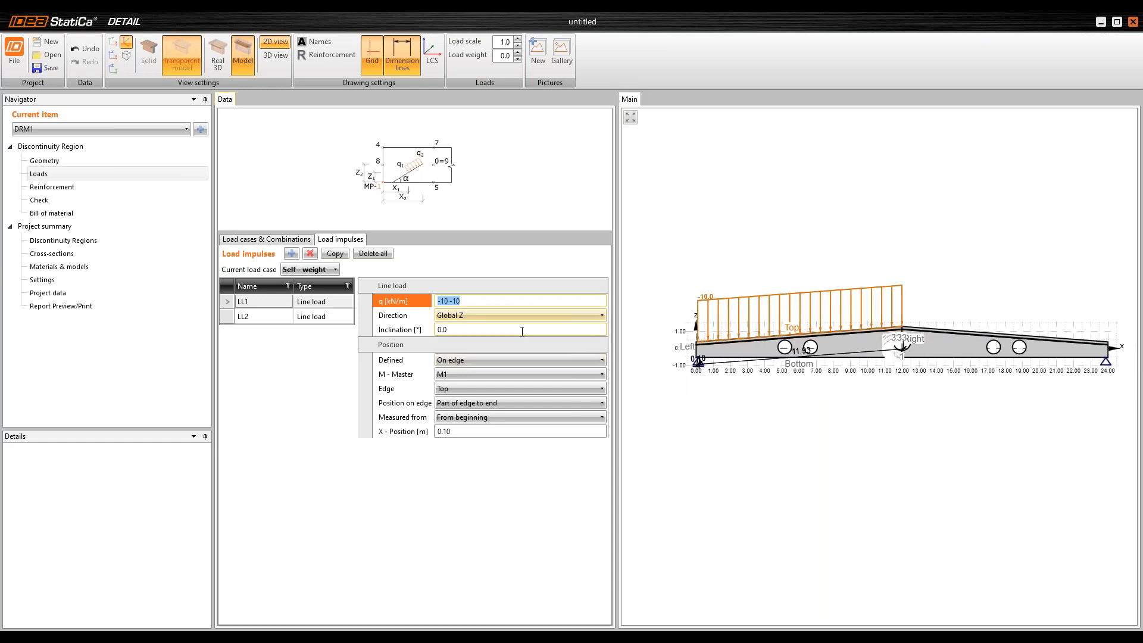
{"action": "type", "text": "-.5"}
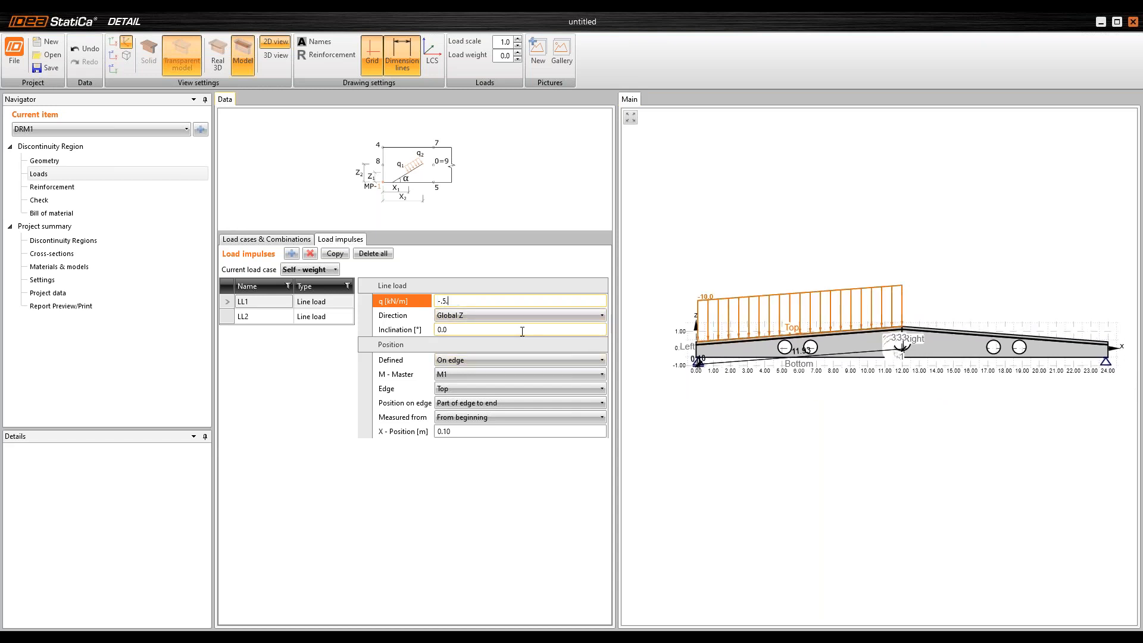
{"action": "type", "text": "5.5"}
{"action": "key", "text": "Return"}
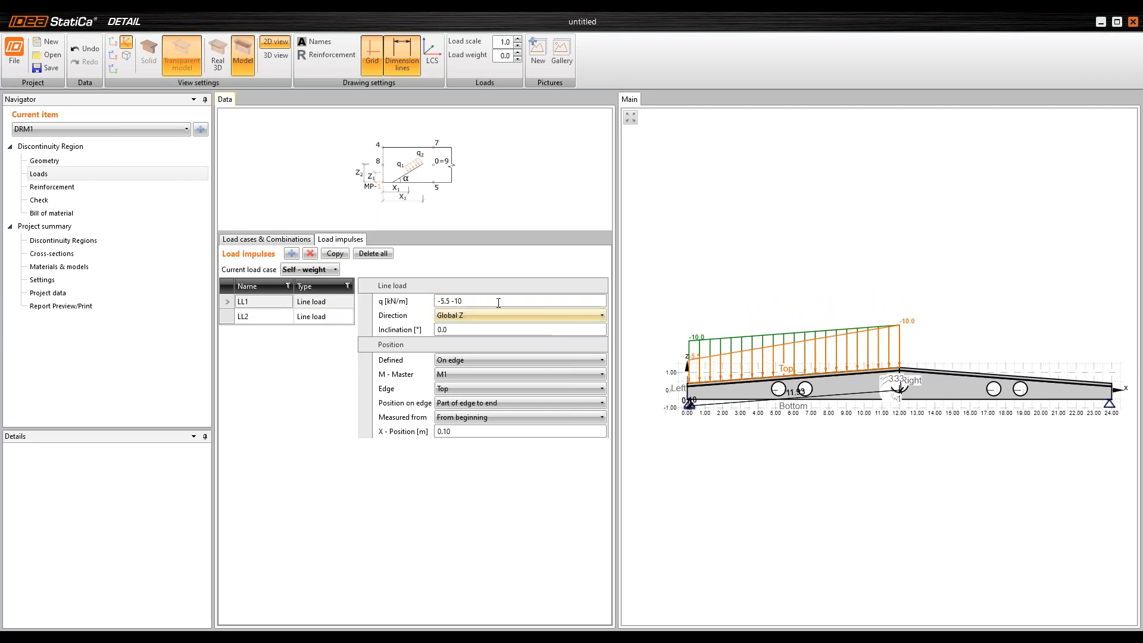
Step: Assign the second self-weight line load, LL2, to beam M2 as its master member
{"action": "double_click", "coordinate": [458, 300]}
{"action": "triple_click", "coordinate": [474, 301]}
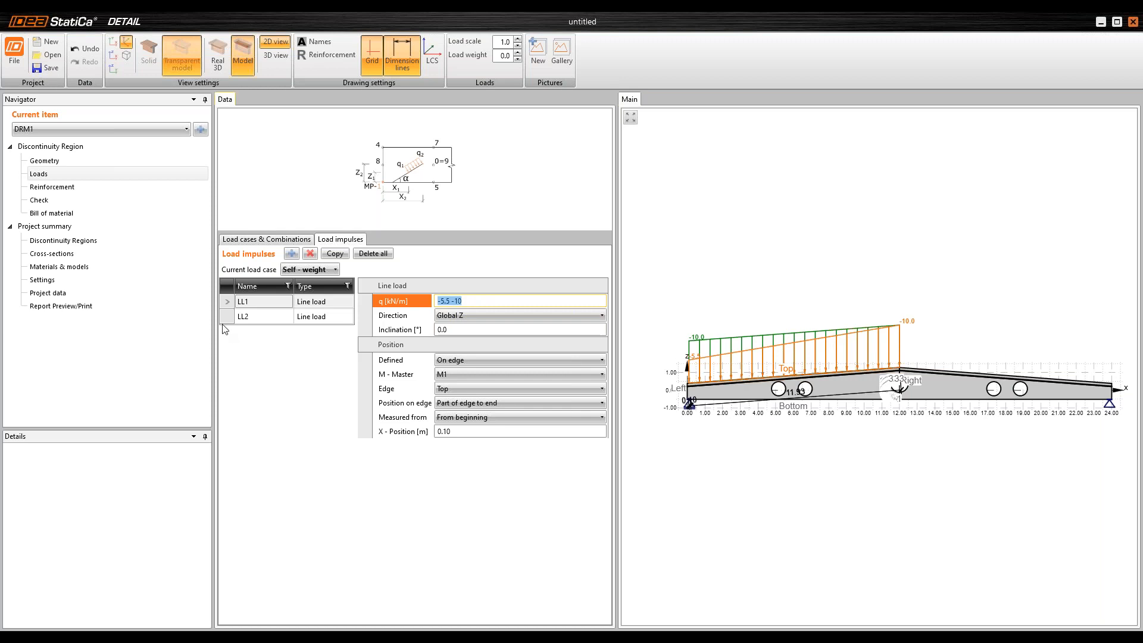
{"action": "left_click", "coordinate": [269, 316]}
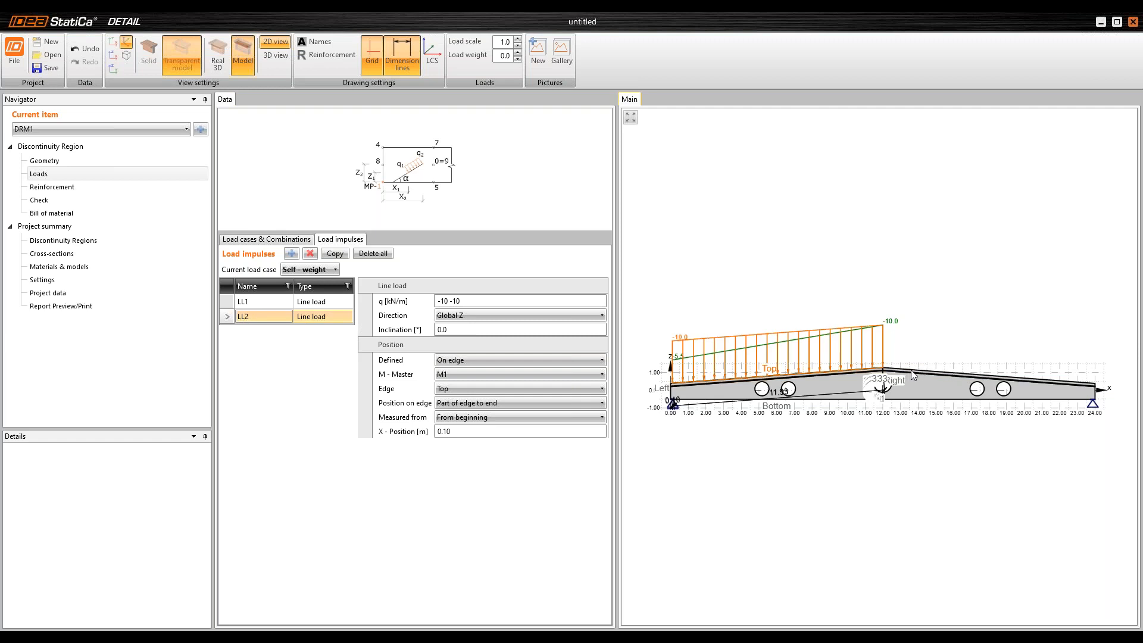
{"action": "left_click", "coordinate": [504, 376]}
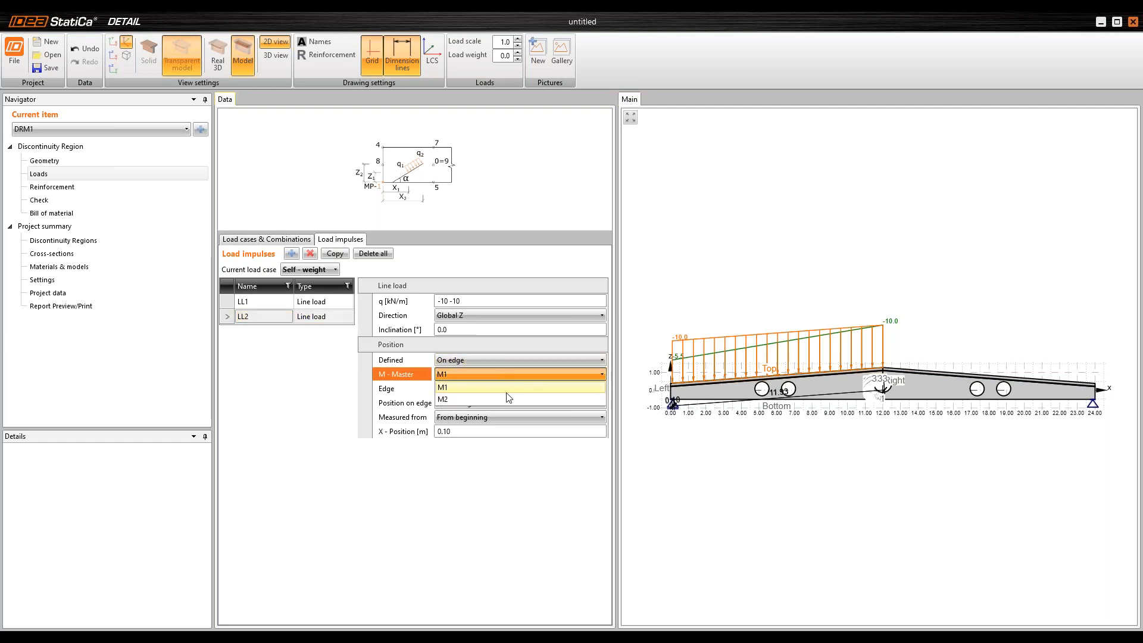
{"action": "left_click", "coordinate": [502, 398]}
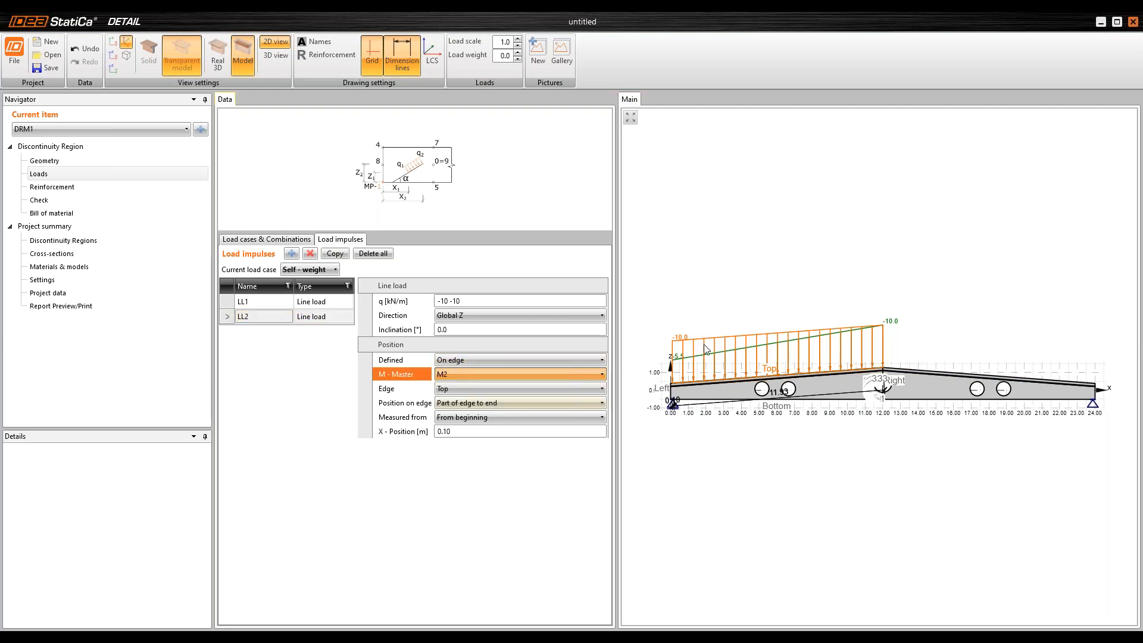
Step: Set line load LL2 on beam M2 to vary from -10 to -5.5 kN/m
{"action": "left_click", "coordinate": [469, 302]}
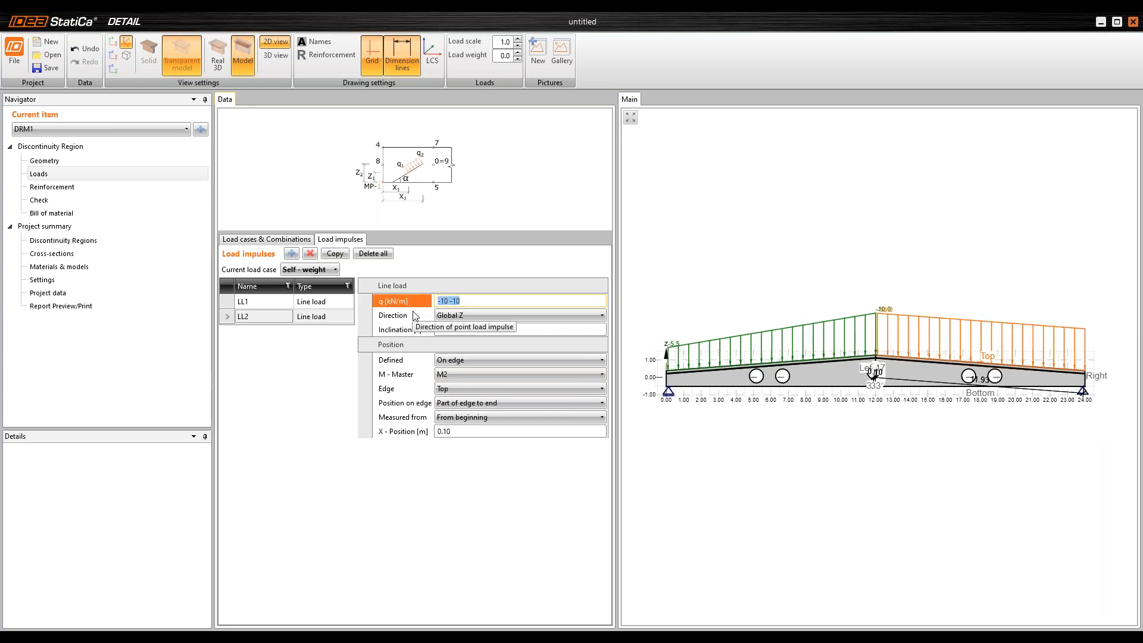
{"action": "type", "text": "- 10 -5.5"}
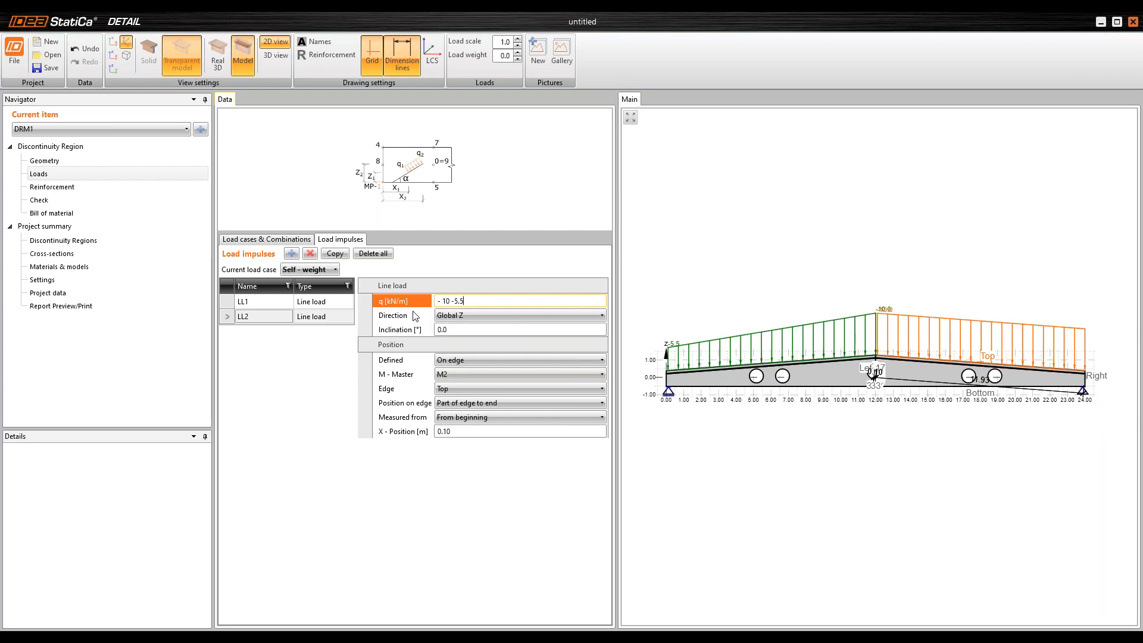
{"action": "key", "text": "Return"}
{"action": "left_click", "coordinate": [647, 353]}
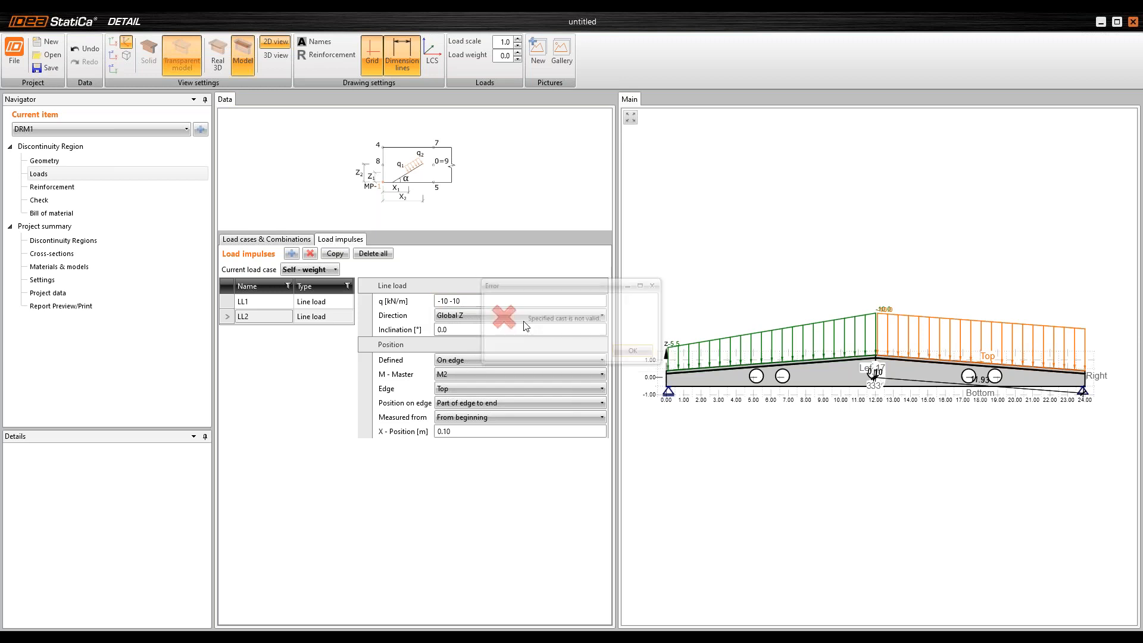
{"action": "type", "text": "-"}
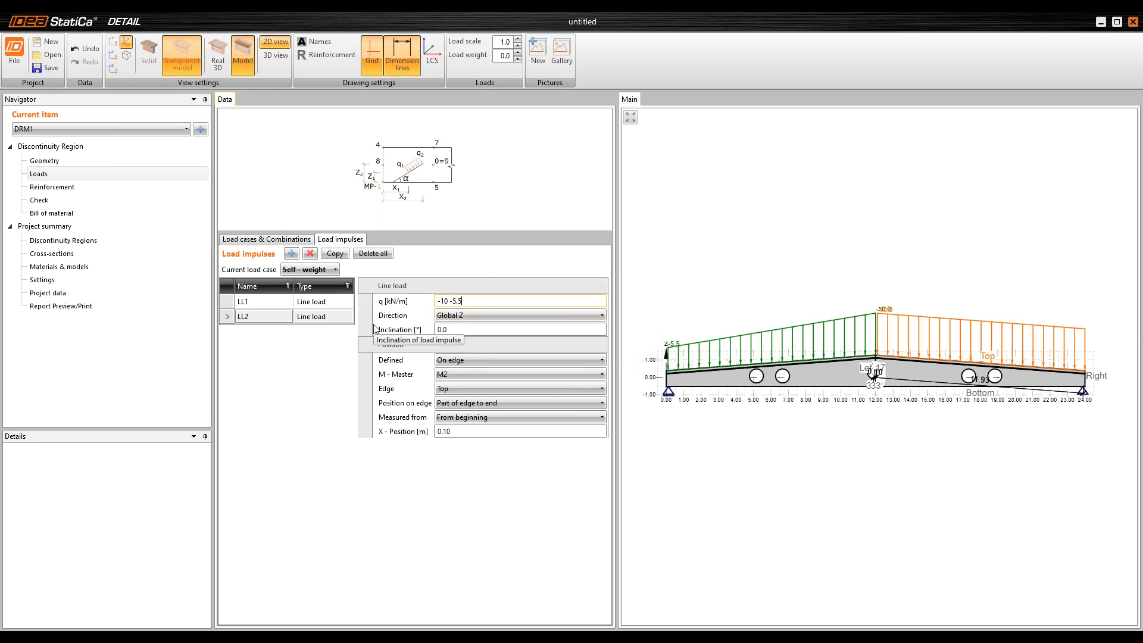
{"action": "key", "text": "Return"}
{"action": "mouse_move", "coordinate": [1011, 351]}
{"action": "middle_mouse_down"}
{"action": "mouse_move", "coordinate": [1015, 361]}
{"action": "mouse_move", "coordinate": [1015, 350]}
{"action": "middle_mouse_up"}
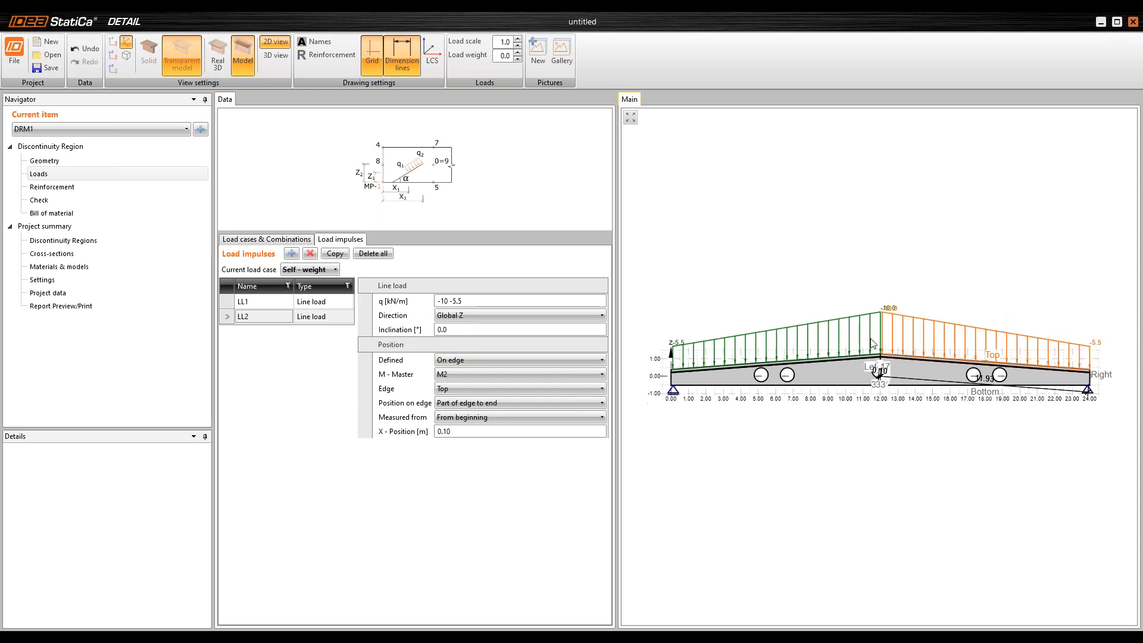
Step: Set the X position of line load LL2 to 0 m so it starts at the ridge
{"action": "left_click", "coordinate": [392, 432]}
{"action": "type", "text": "0"}
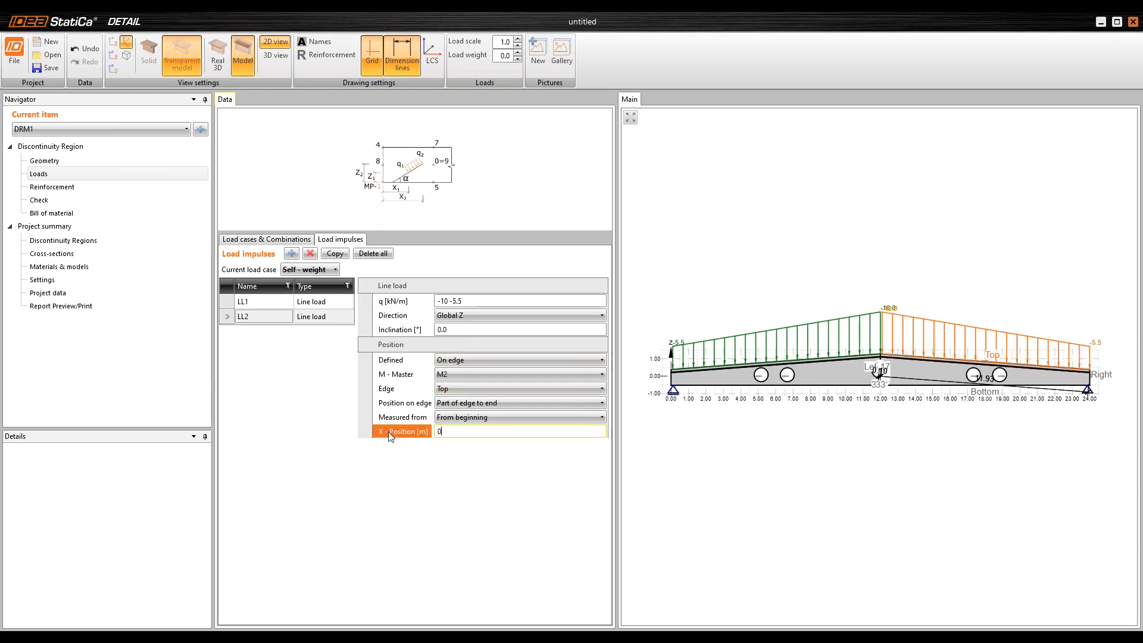
{"action": "key", "text": "Return"}
{"action": "mouse_move", "coordinate": [884, 331]}
{"action": "middle_mouse_down"}
{"action": "mouse_move", "coordinate": [898, 356]}
{"action": "mouse_move", "coordinate": [903, 338]}
{"action": "middle_mouse_up"}
{"action": "scroll", "coordinate": [802, 374], "scroll_direction": "up", "scroll_amount": 1}
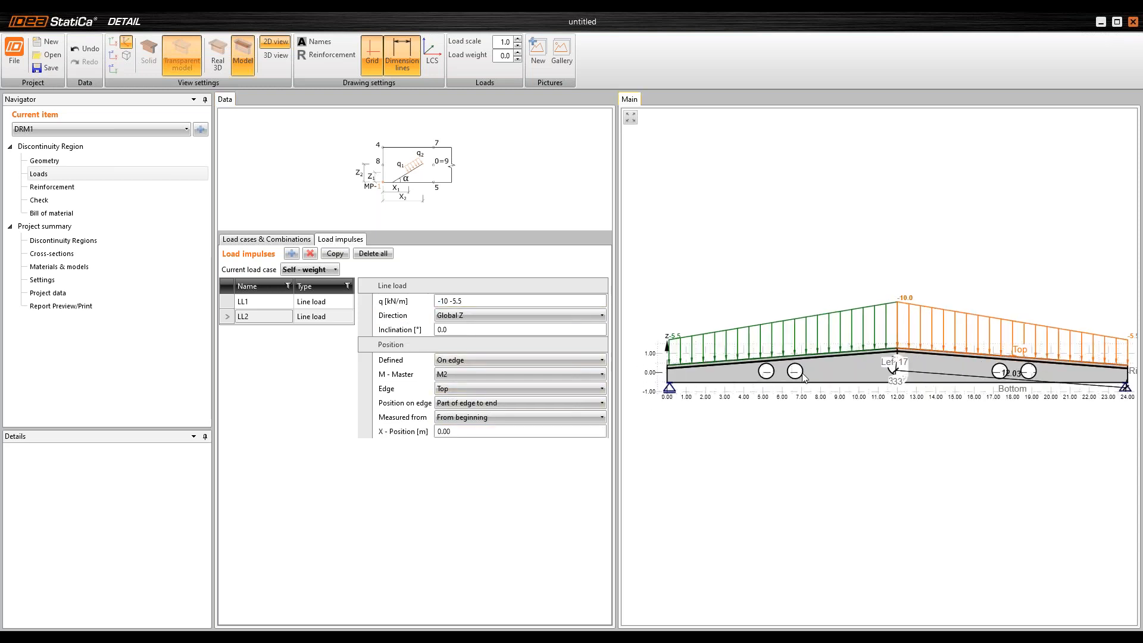
{"action": "middle_click_drag", "start_coordinate": [771, 349], "coordinate": [737, 356]}
{"action": "middle_click_drag", "start_coordinate": [839, 377], "coordinate": [873, 361]}
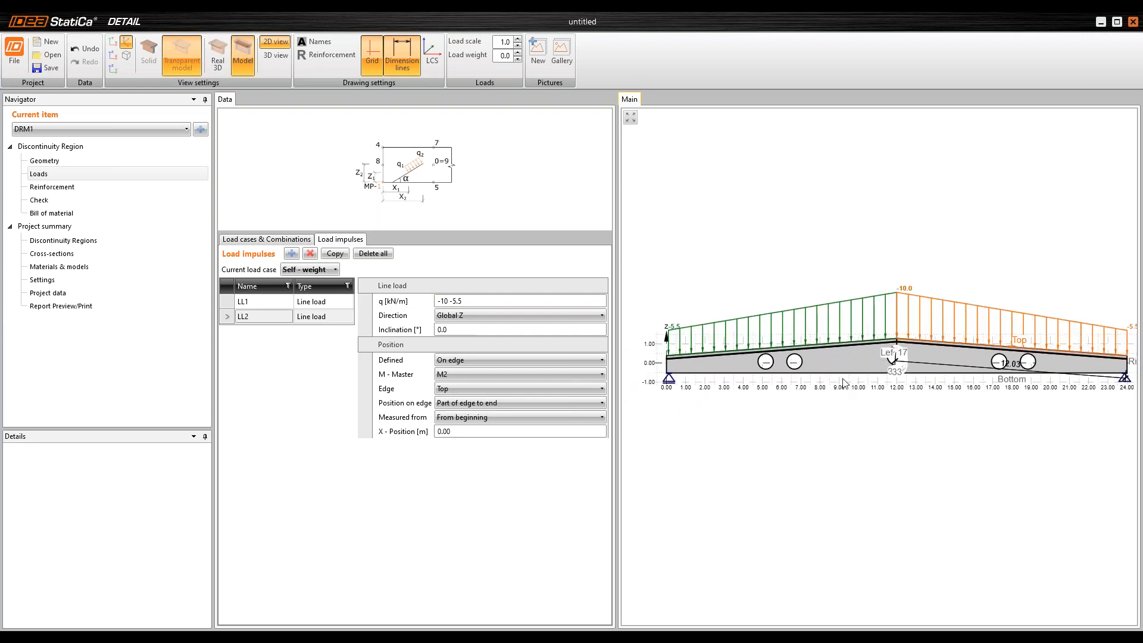
Step: Add a second load case named "Superimposed dead load" and keep its type as Permanent
{"action": "left_click", "coordinate": [254, 240]}
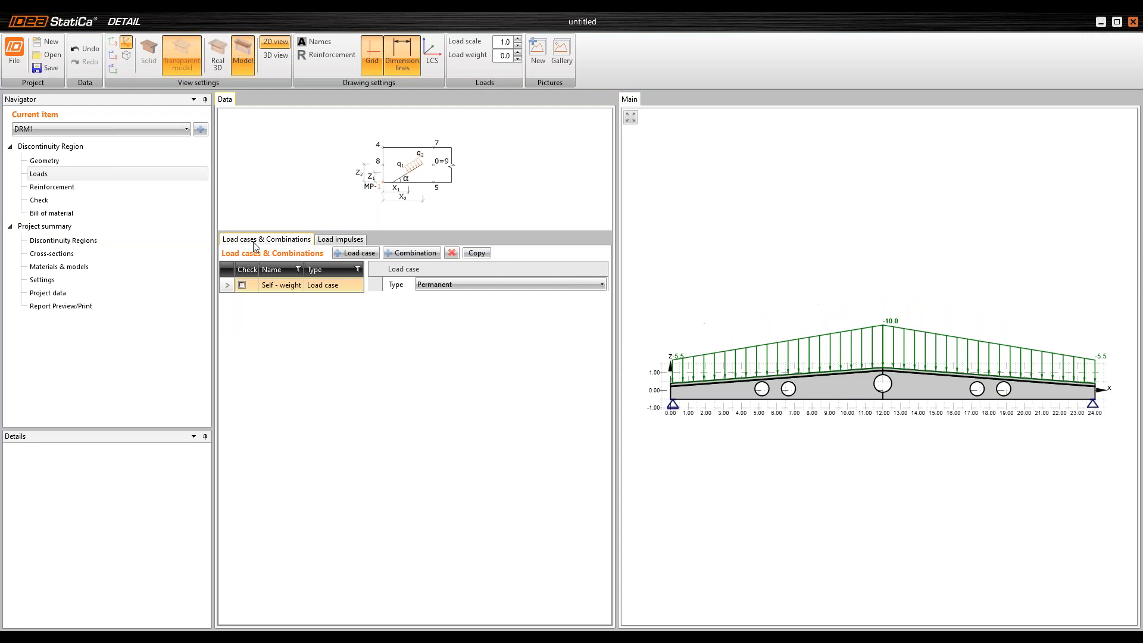
{"action": "left_click_drag", "start_coordinate": [312, 269], "coordinate": [316, 269]}
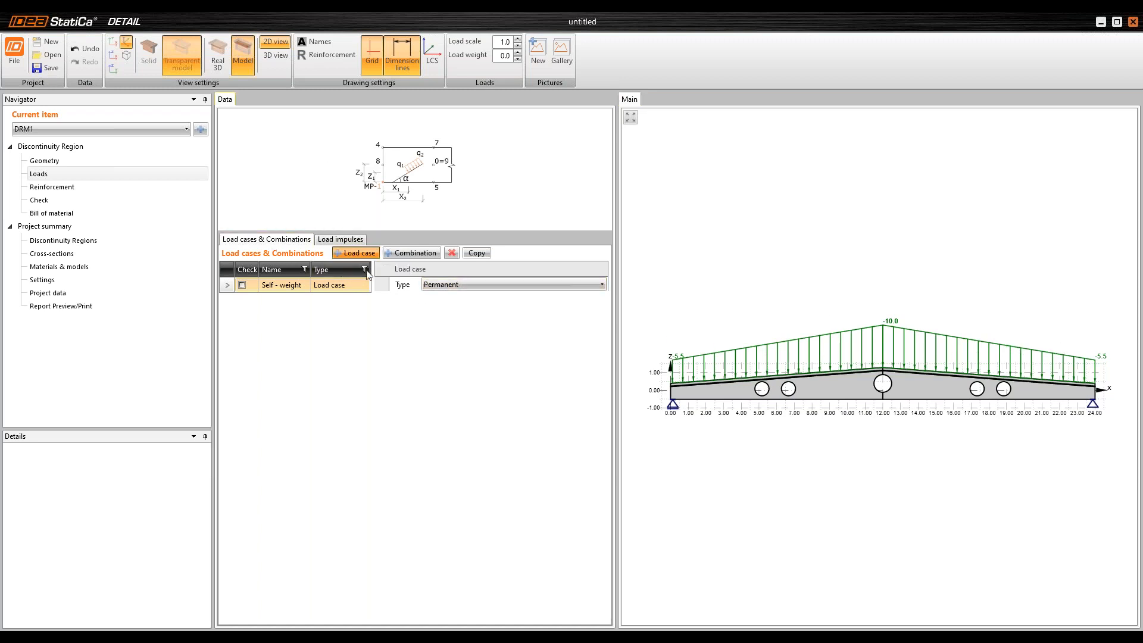
{"action": "left_click", "coordinate": [294, 300]}
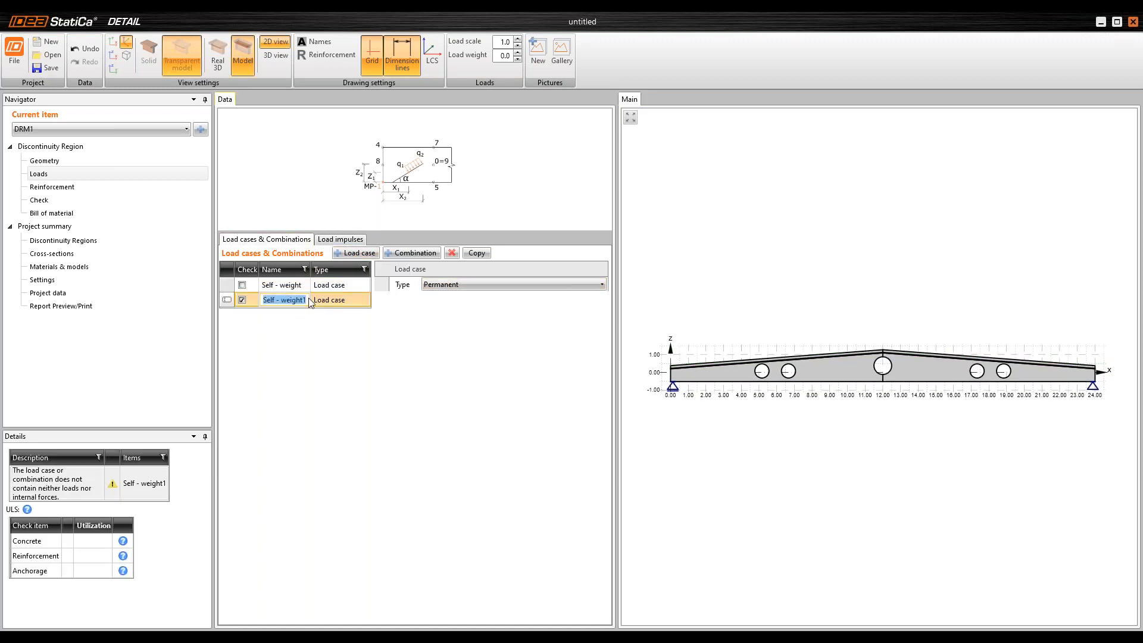
{"action": "type", "text": "Su"}
{"action": "type", "text": "perimposed dead "}
{"action": "type", "text": "load"}
{"action": "key", "text": "Return"}
{"action": "left_click", "coordinate": [435, 291]}
{"action": "left_click", "coordinate": [435, 289]}
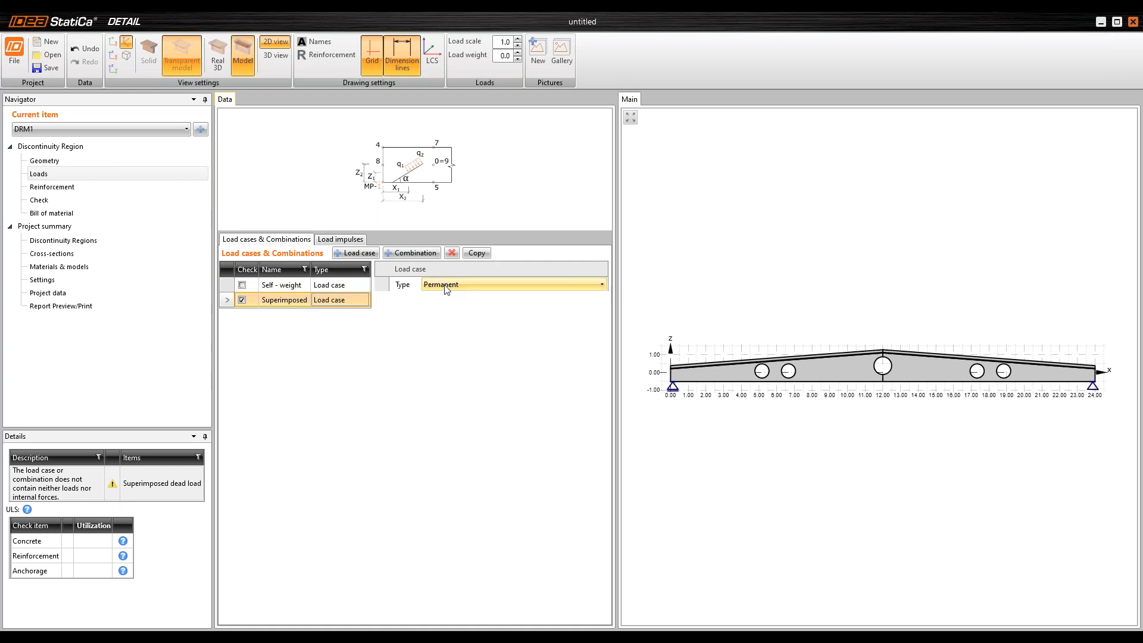
Step: Add a uniform line load of -26.2 kN/m on beam M2 in the Superimposed dead load case
{"action": "left_click", "coordinate": [334, 240]}
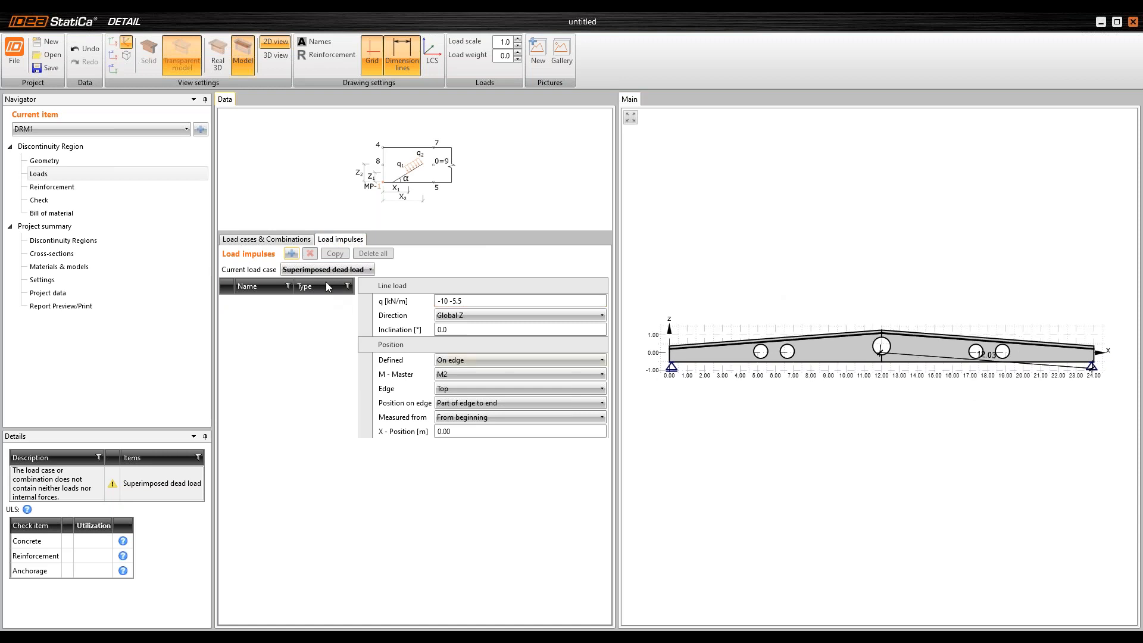
{"action": "left_click", "coordinate": [291, 254]}
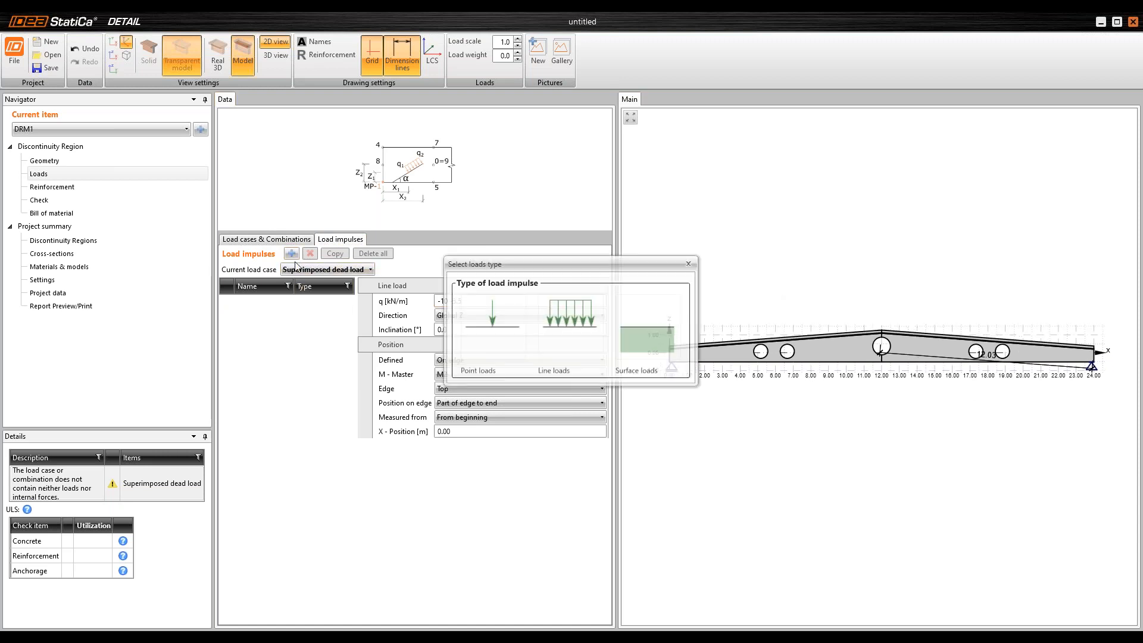
{"action": "left_click", "coordinate": [559, 327]}
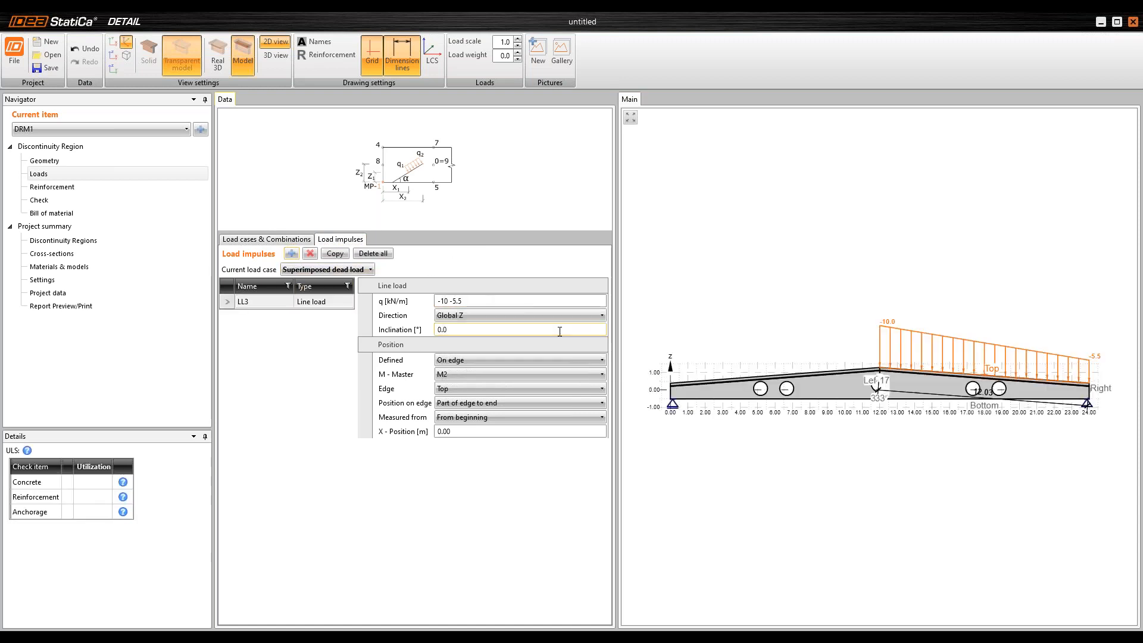
{"action": "type", "text": "-26.2"}
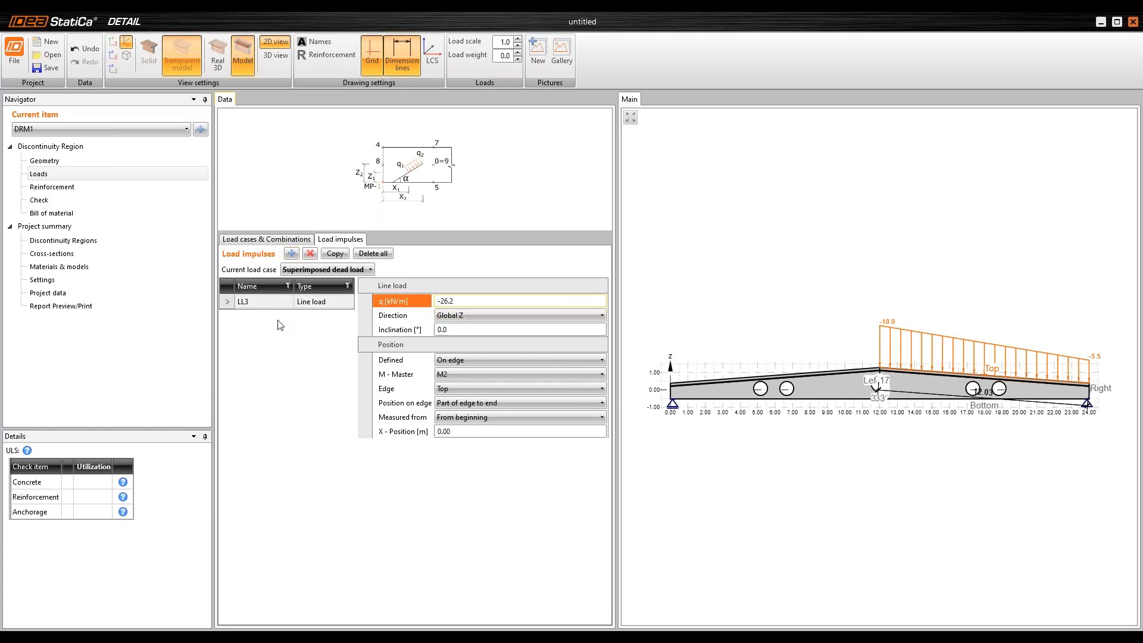
{"action": "key", "text": "Tab"}
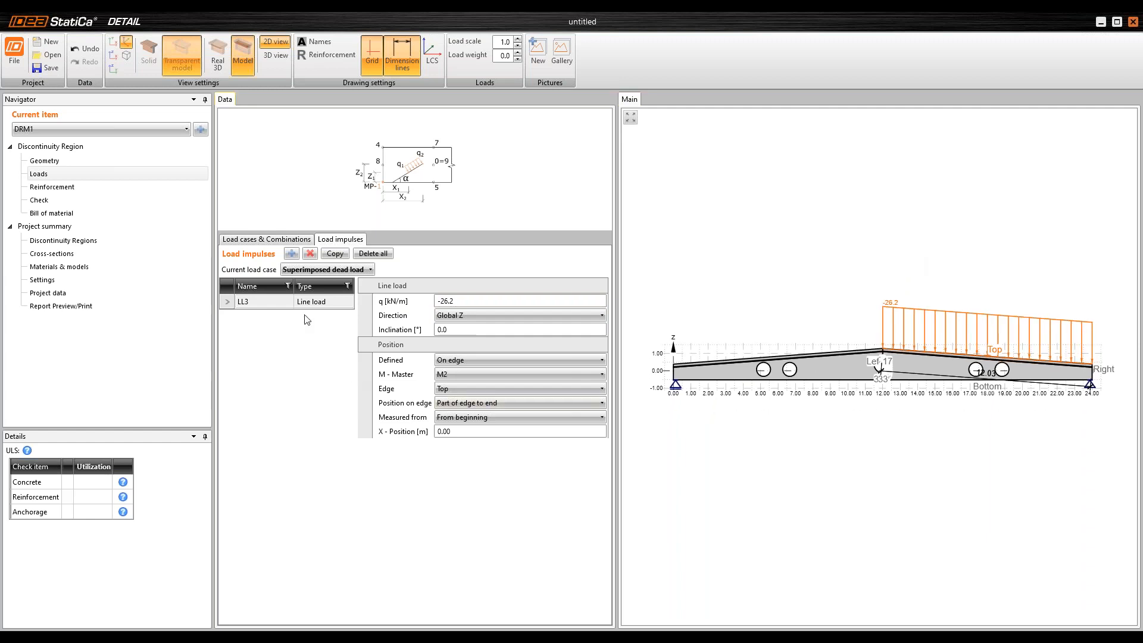
Step: Copy the -26.2 kN/m line load and assign the copy to beam M1
{"action": "left_click", "coordinate": [336, 256]}
{"action": "left_click", "coordinate": [456, 374]}
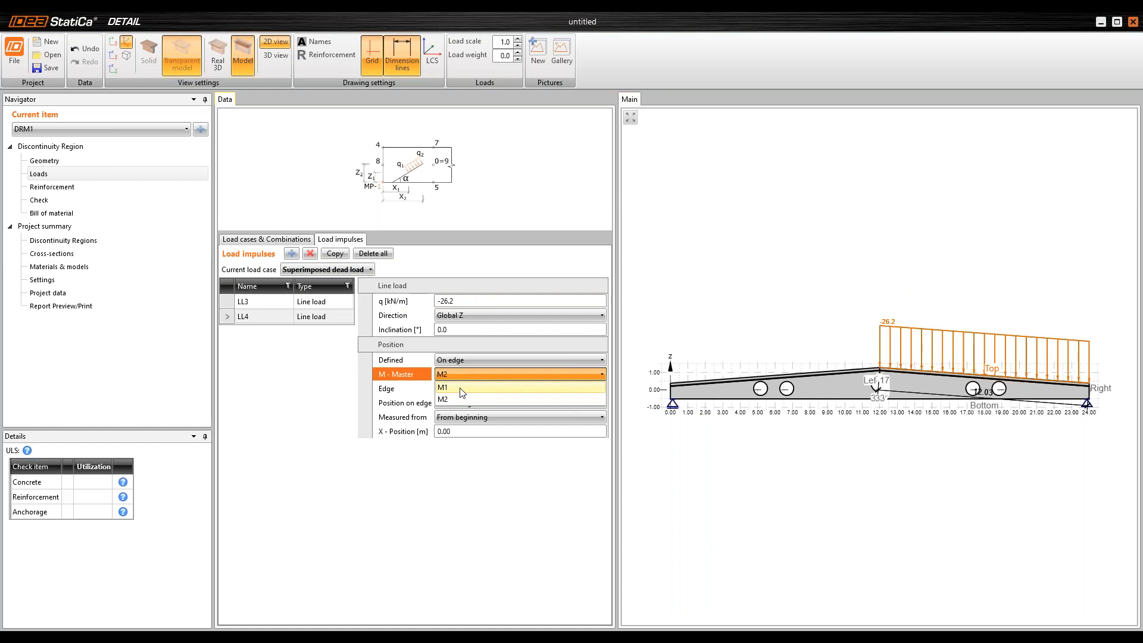
{"action": "left_click", "coordinate": [756, 398]}
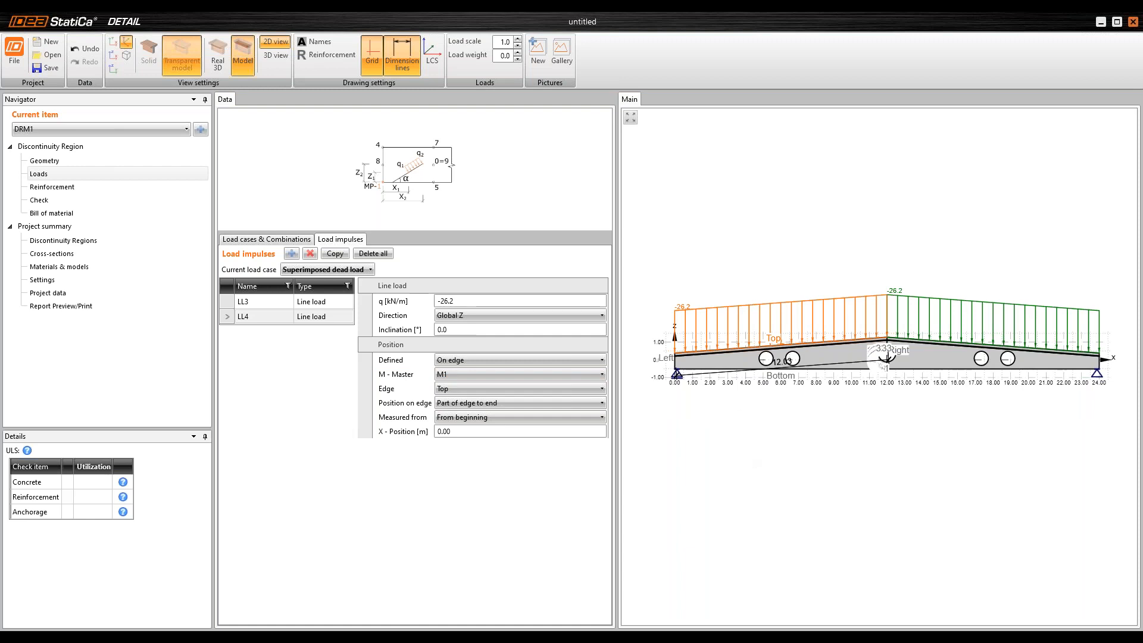
Step: Exclude Superimposed dead load from the check and add a third load case named "Variable - category H"
{"action": "left_click", "coordinate": [284, 239]}
{"action": "left_click", "coordinate": [241, 299]}
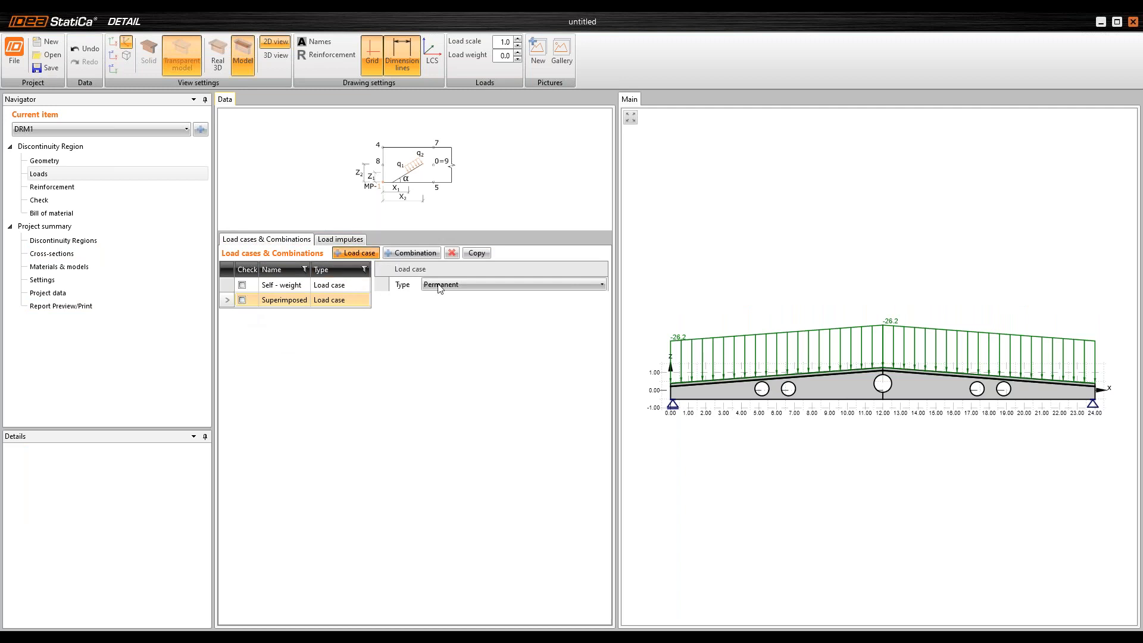
{"action": "left_click", "coordinate": [302, 314]}
{"action": "left_click_drag", "start_coordinate": [310, 269], "coordinate": [359, 271]}
{"action": "left_click_drag", "start_coordinate": [349, 316], "coordinate": [239, 316]}
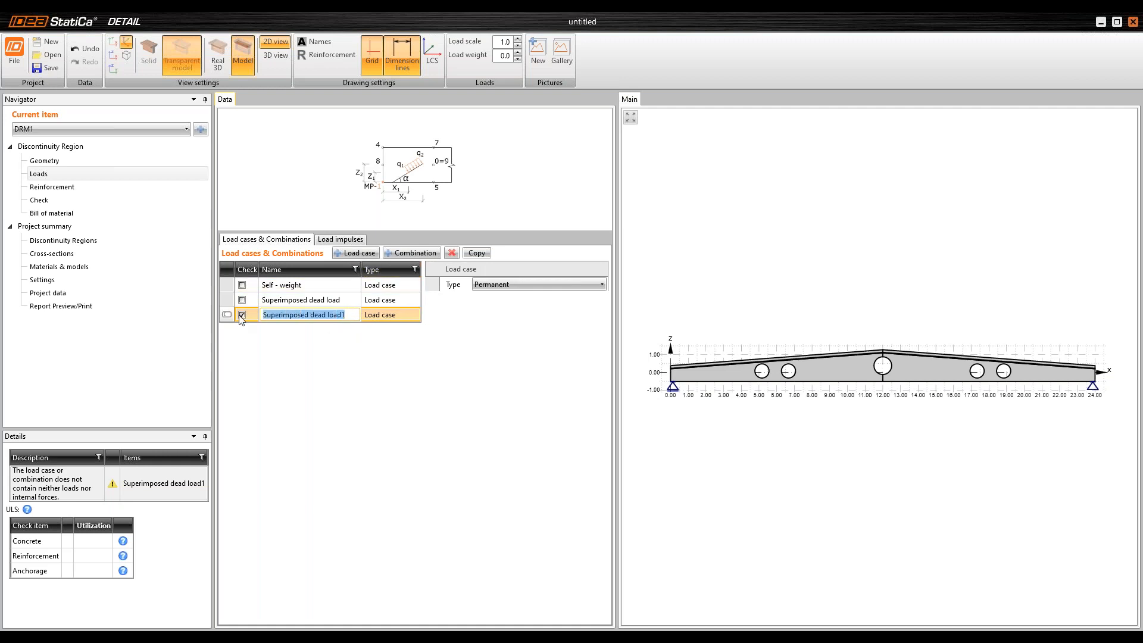
{"action": "type", "text": "Variab"}
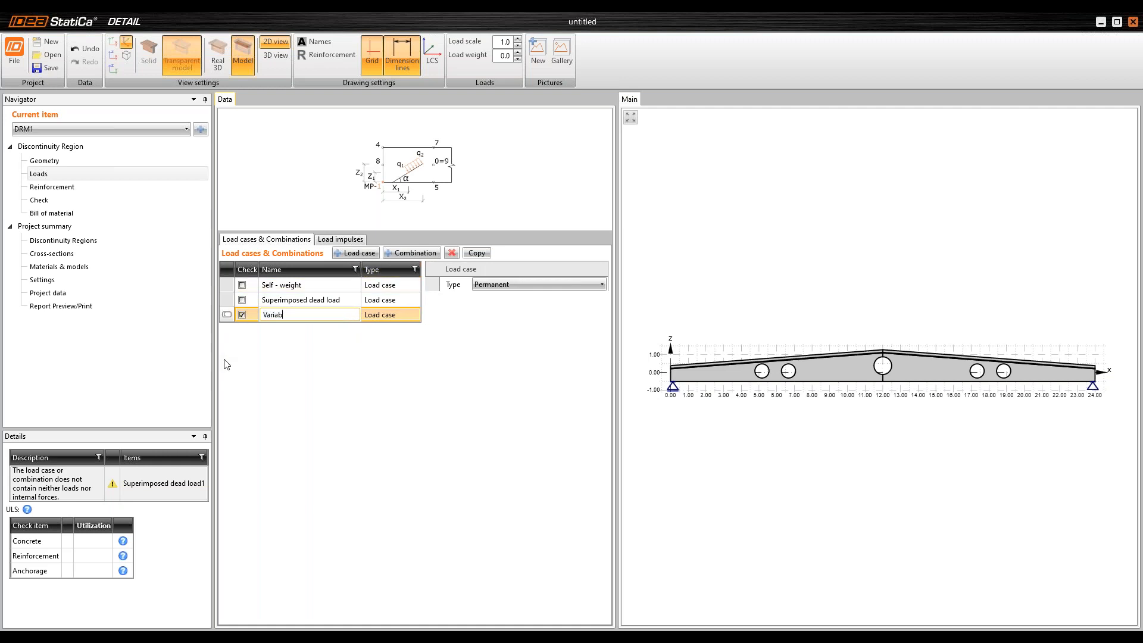
{"action": "type", "text": "le - category H"}
{"action": "key", "text": "Return"}
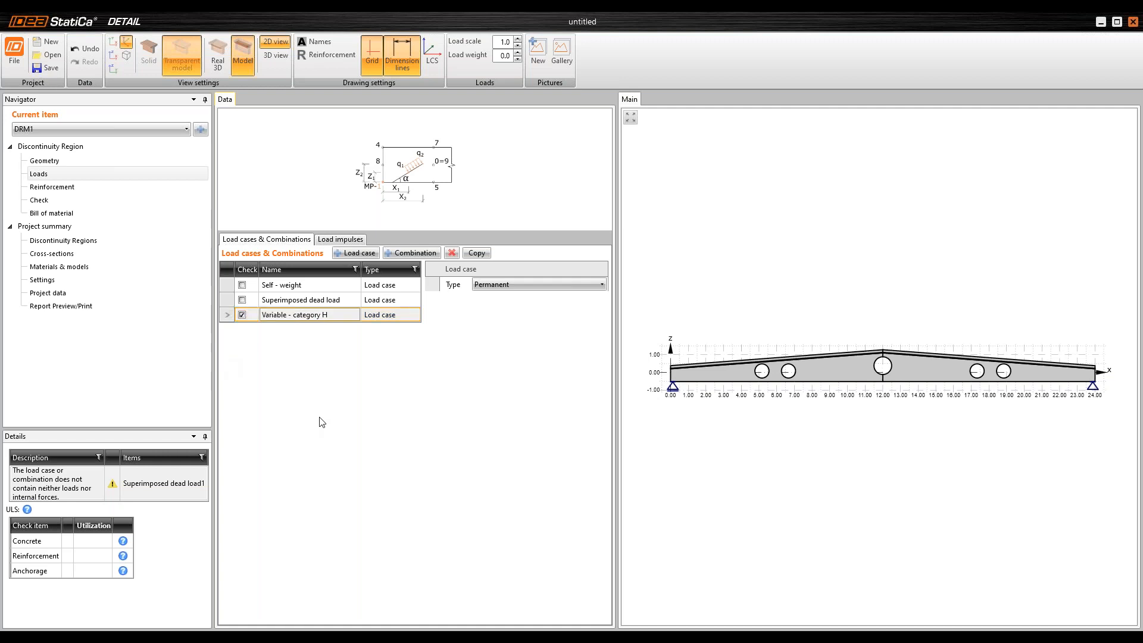
Step: Set the Variable - category H load case type to Variable and exclude it from the check
{"action": "left_click", "coordinate": [515, 287]}
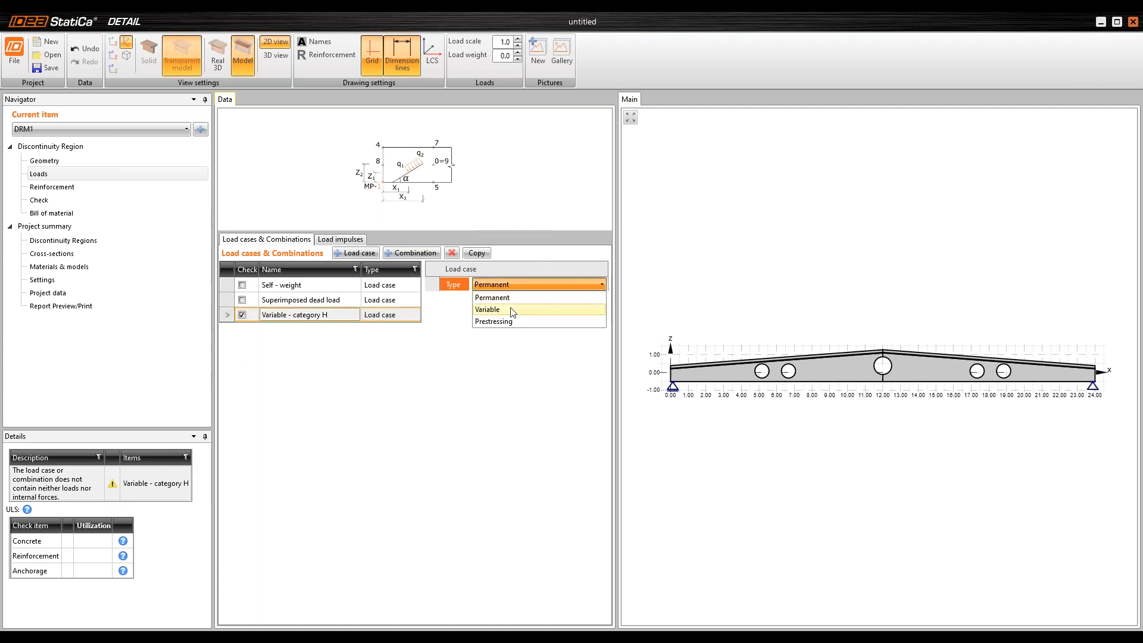
{"action": "left_click", "coordinate": [512, 310]}
{"action": "left_click", "coordinate": [242, 315]}
{"action": "left_click", "coordinate": [244, 316]}
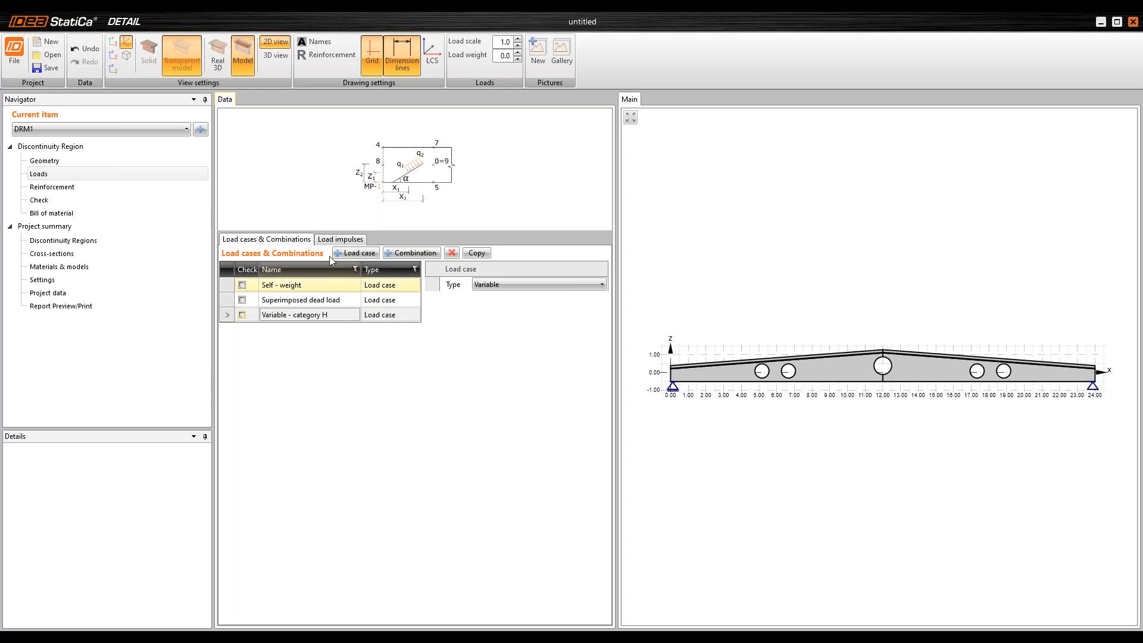
Step: Add a uniform line load of -4.1 kN/m on beam M1 in the Variable - category H load case
{"action": "left_click", "coordinate": [340, 239]}
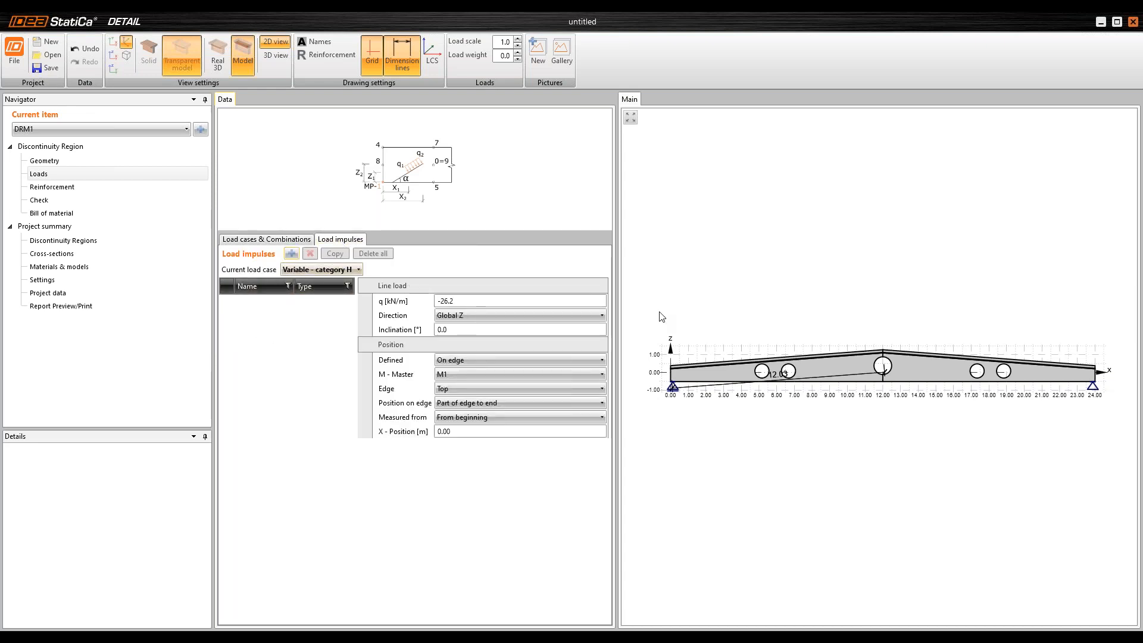
{"action": "middle_click_drag", "start_coordinate": [688, 311], "coordinate": [687, 296]}
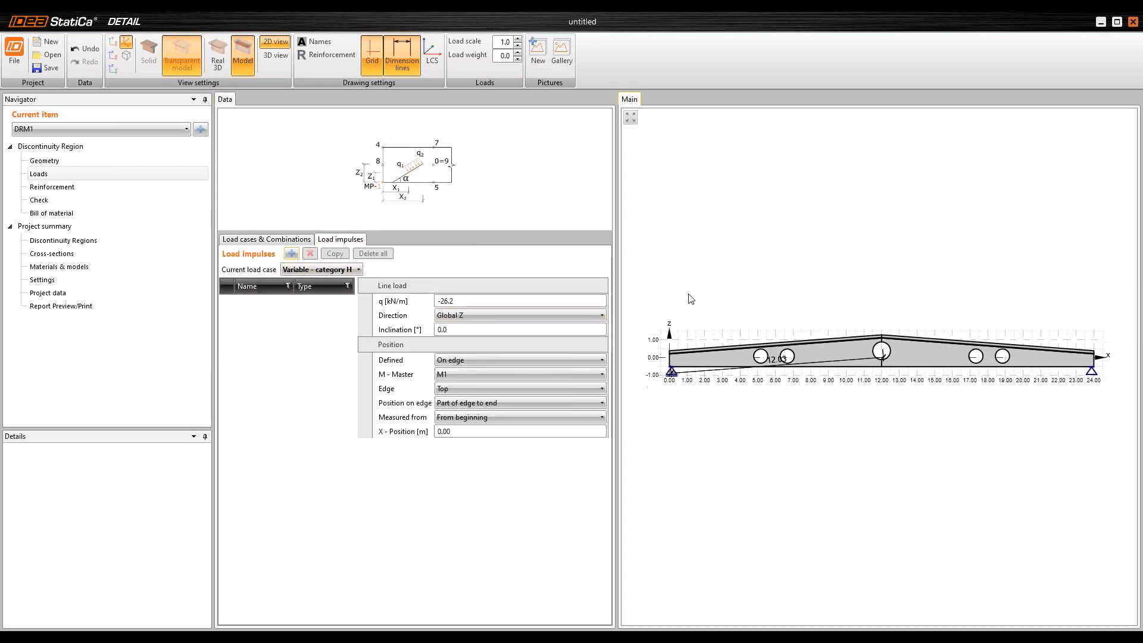
{"action": "left_click", "coordinate": [299, 257]}
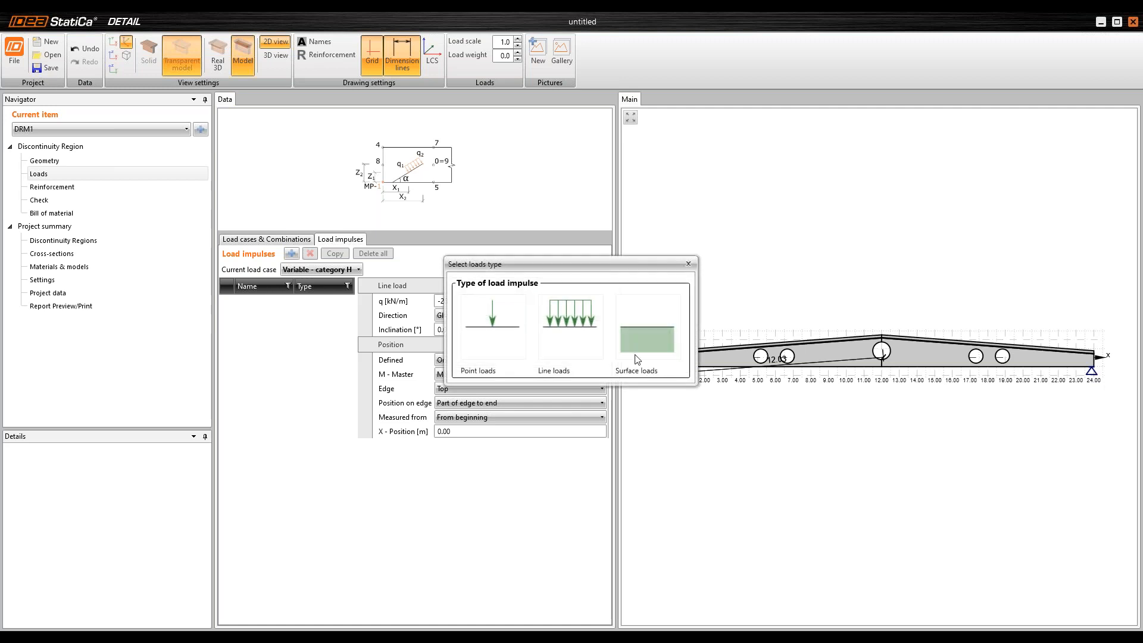
{"action": "left_click", "coordinate": [578, 341]}
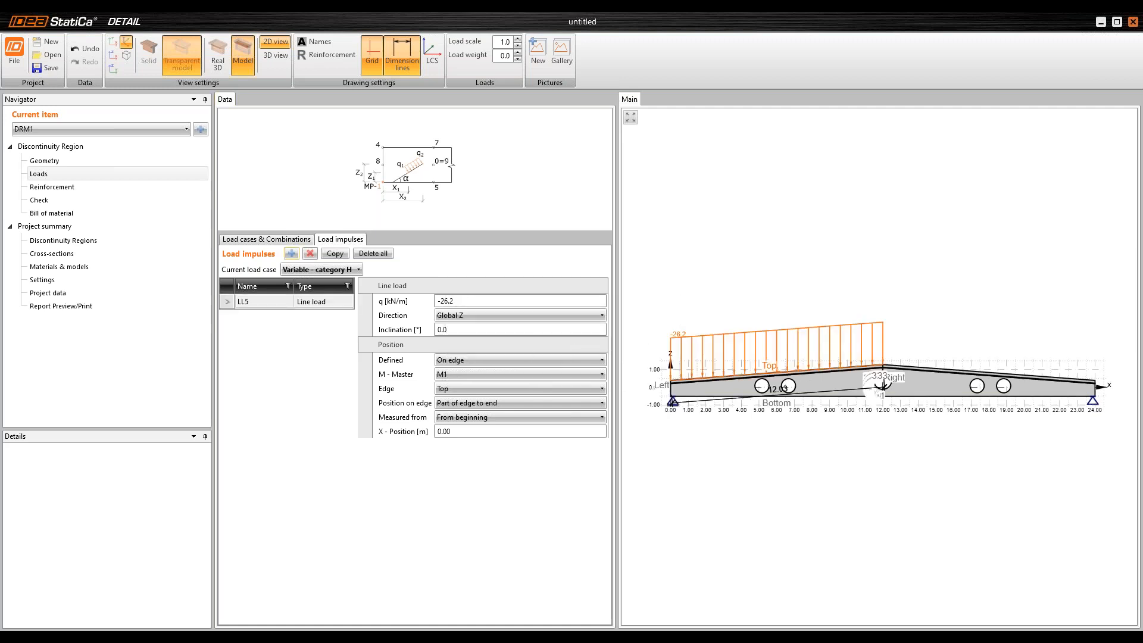
{"action": "left_click", "coordinate": [477, 301]}
{"action": "type", "text": "-4.1"}
{"action": "key", "text": "Tab"}
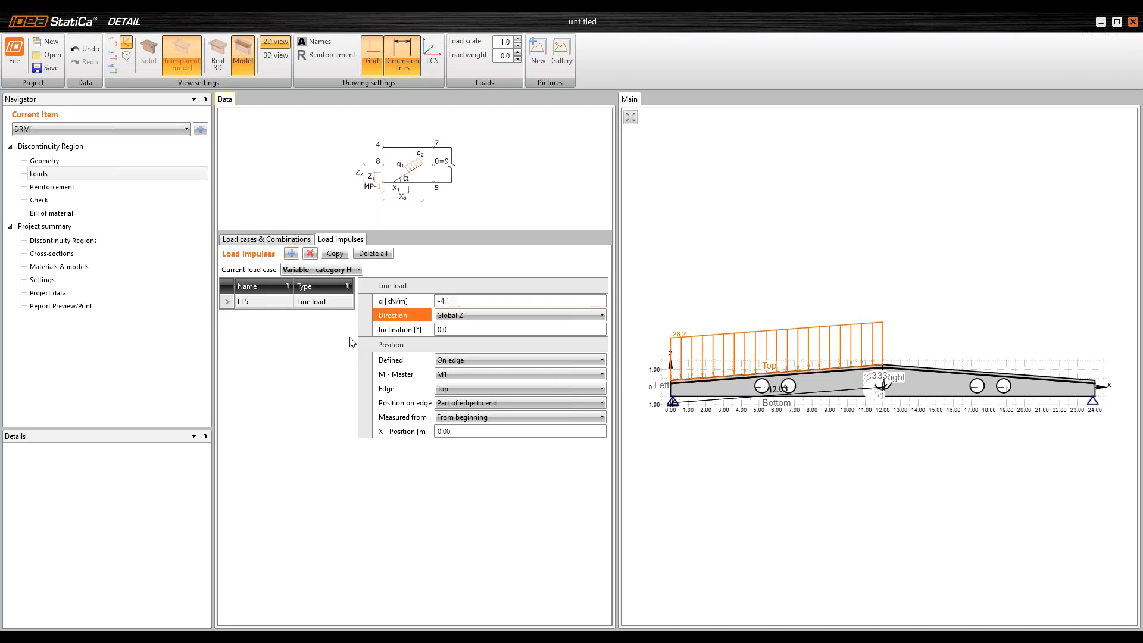
Step: Copy the -4.1 kN/m line load and assign the copy to beam M2
{"action": "left_click", "coordinate": [334, 253]}
{"action": "left_click", "coordinate": [457, 375]}
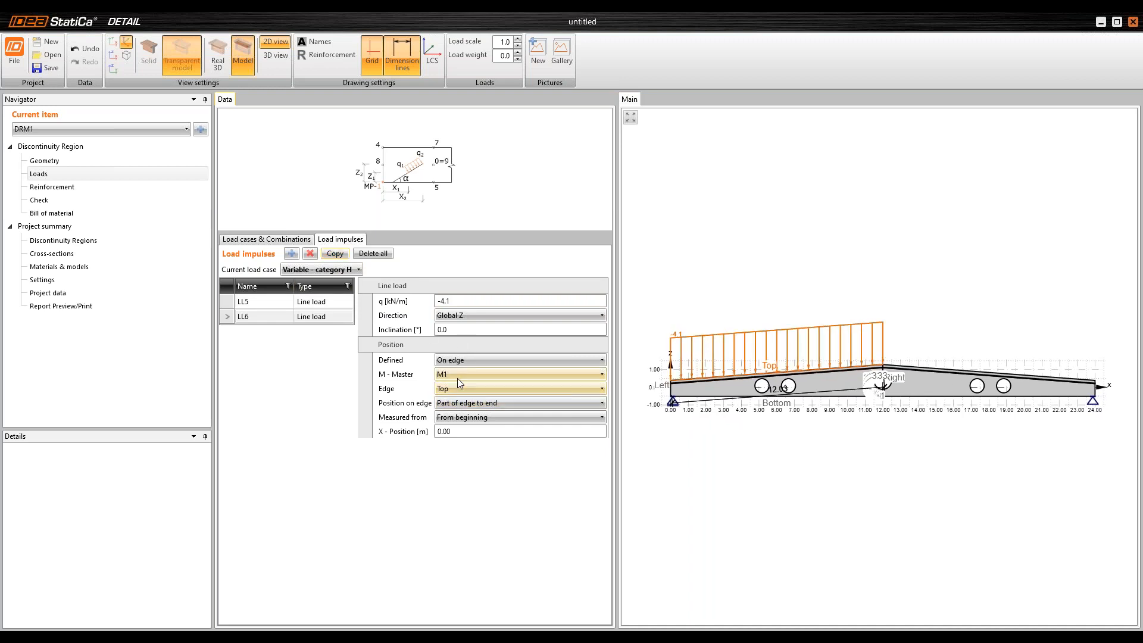
{"action": "key", "text": "Return"}
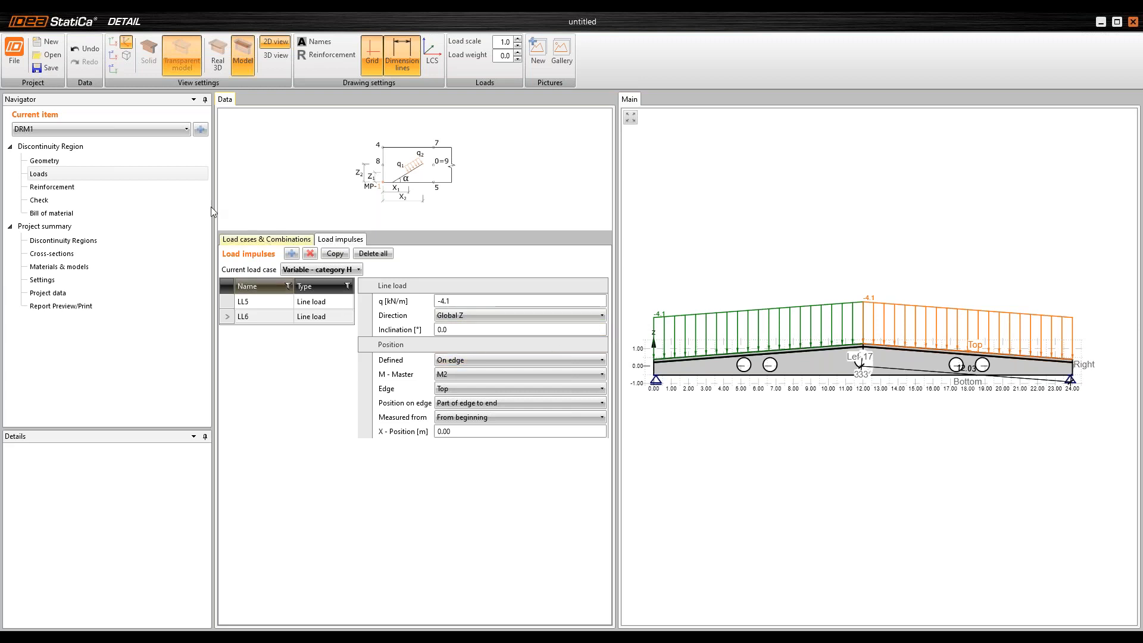
Step: Add a load case of type Variable named "Snow" and exclude it from the check
{"action": "left_click", "coordinate": [253, 239]}
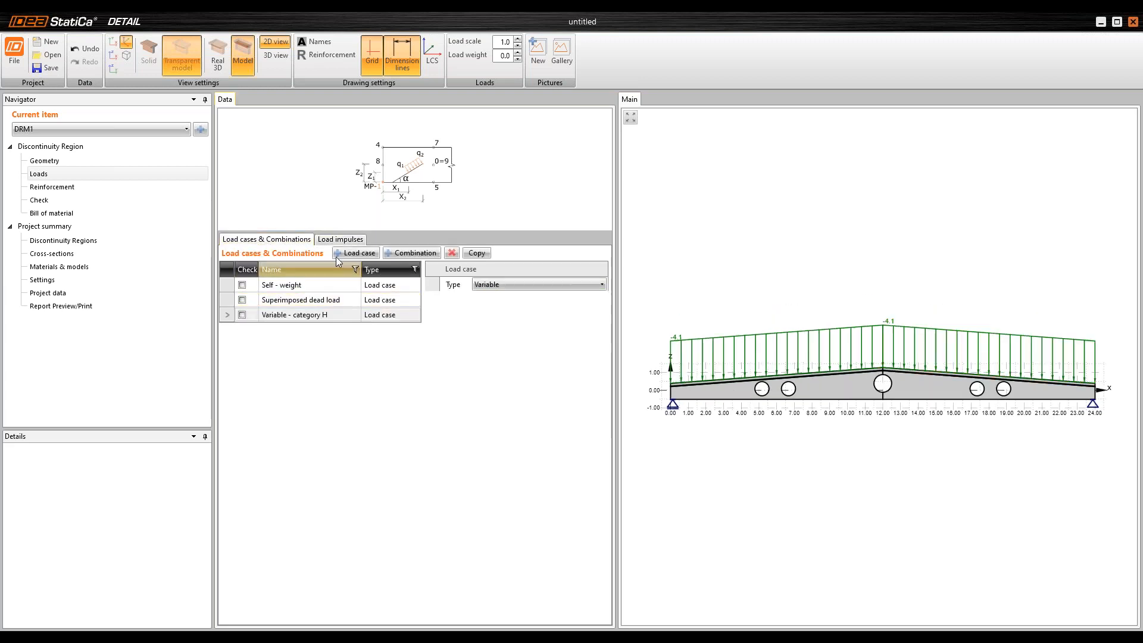
{"action": "left_click", "coordinate": [355, 252]}
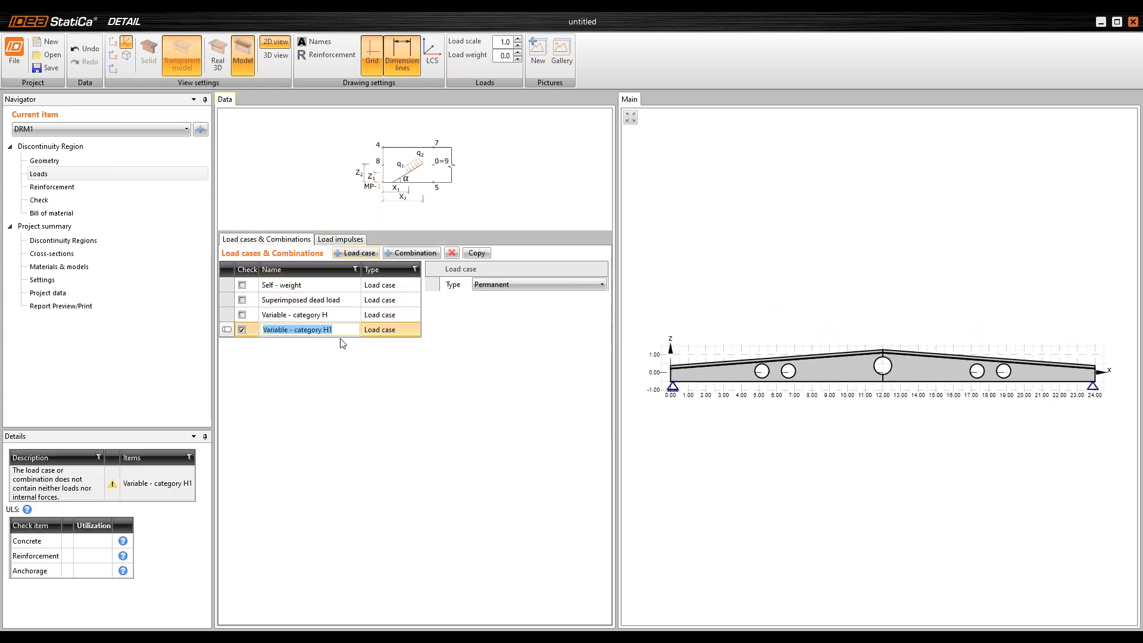
{"action": "left_click", "coordinate": [244, 331]}
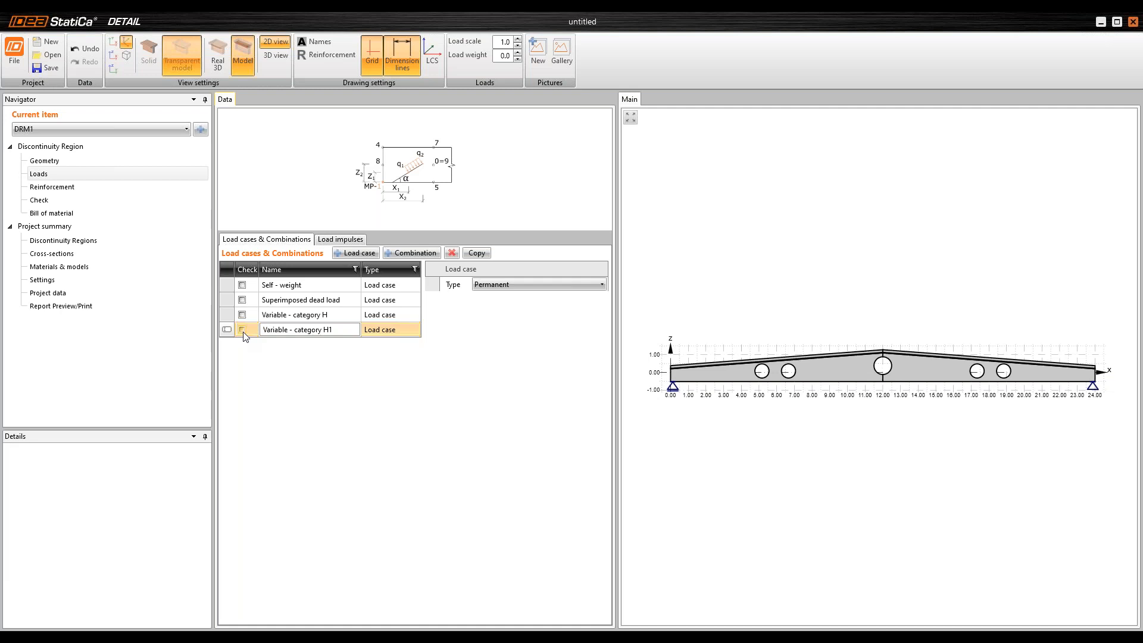
{"action": "left_click", "coordinate": [336, 330]}
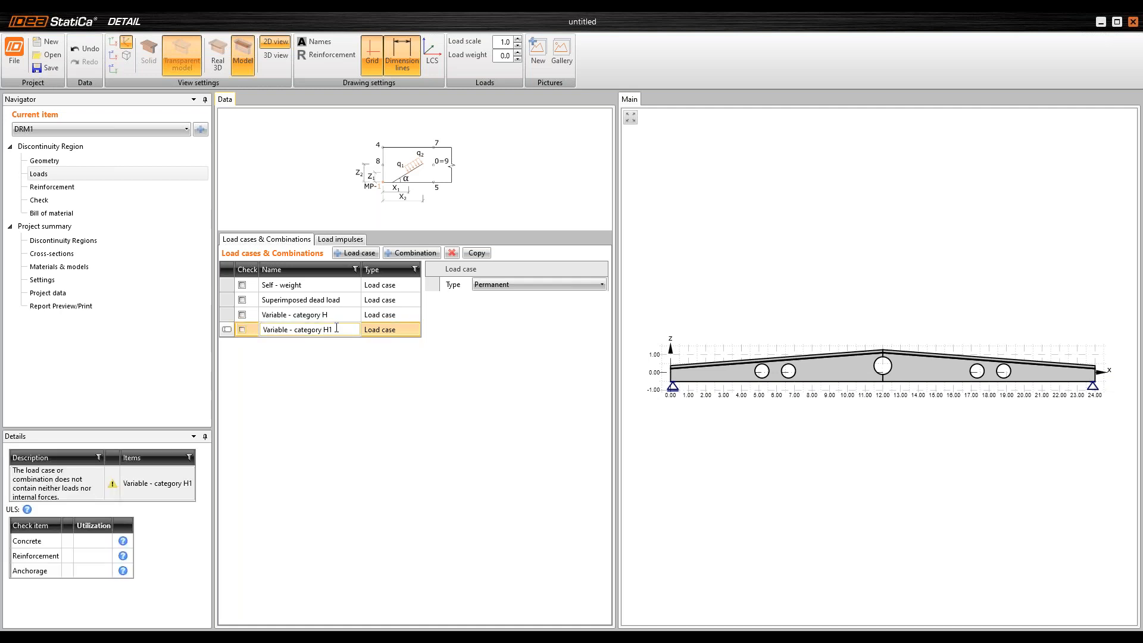
{"action": "left_click_drag", "start_coordinate": [336, 330], "coordinate": [222, 328]}
{"action": "type", "text": "Snow"}
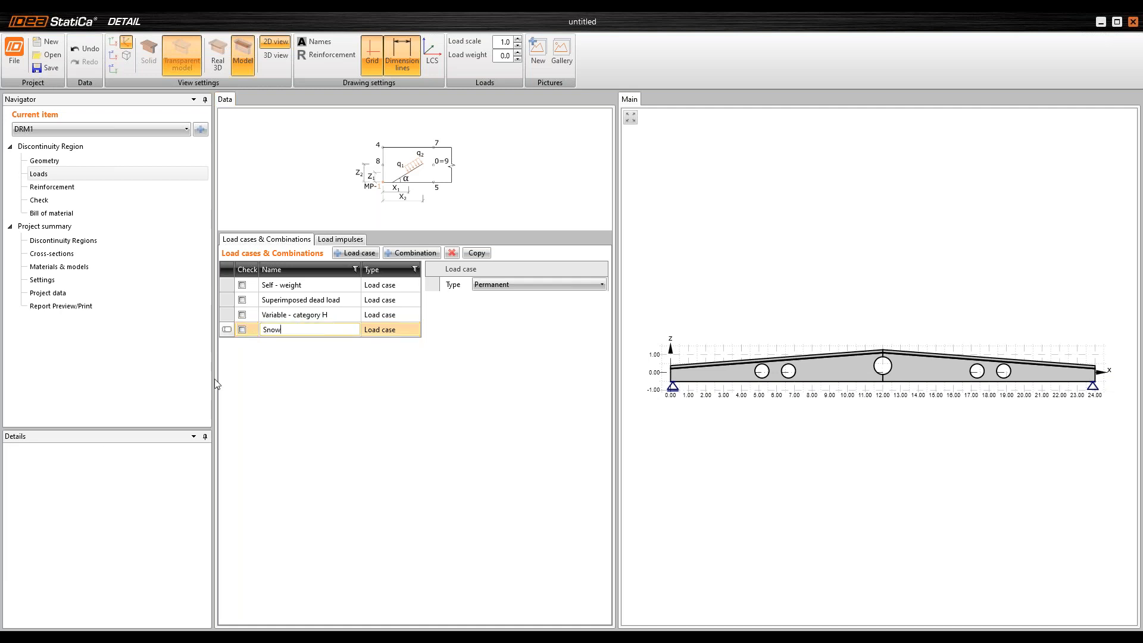
{"action": "left_click", "coordinate": [503, 285]}
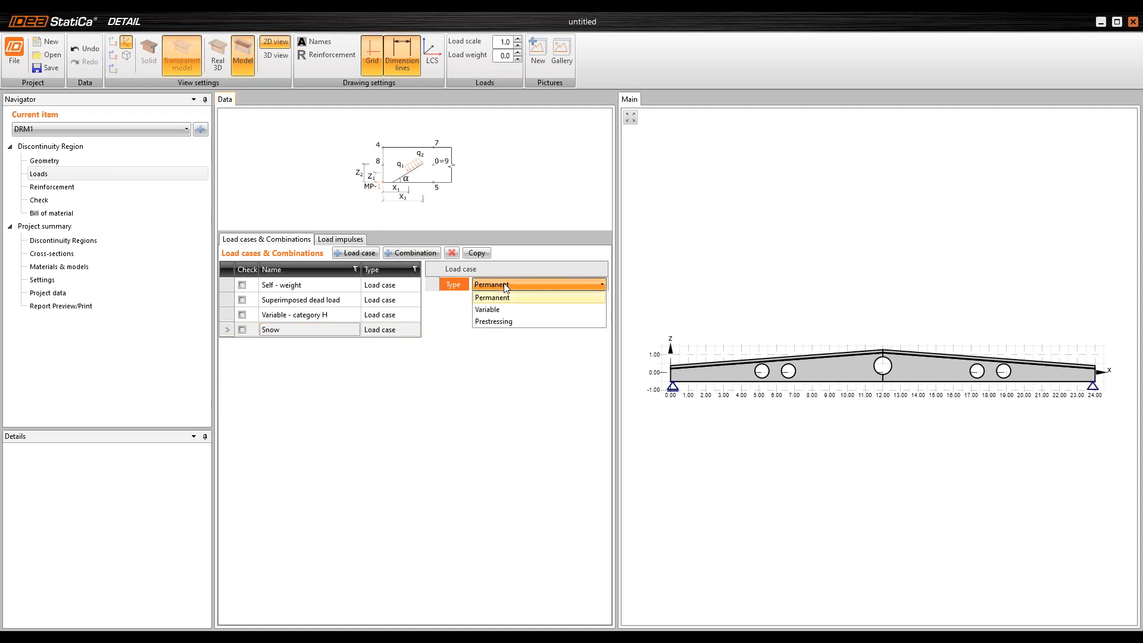
{"action": "left_click", "coordinate": [503, 310]}
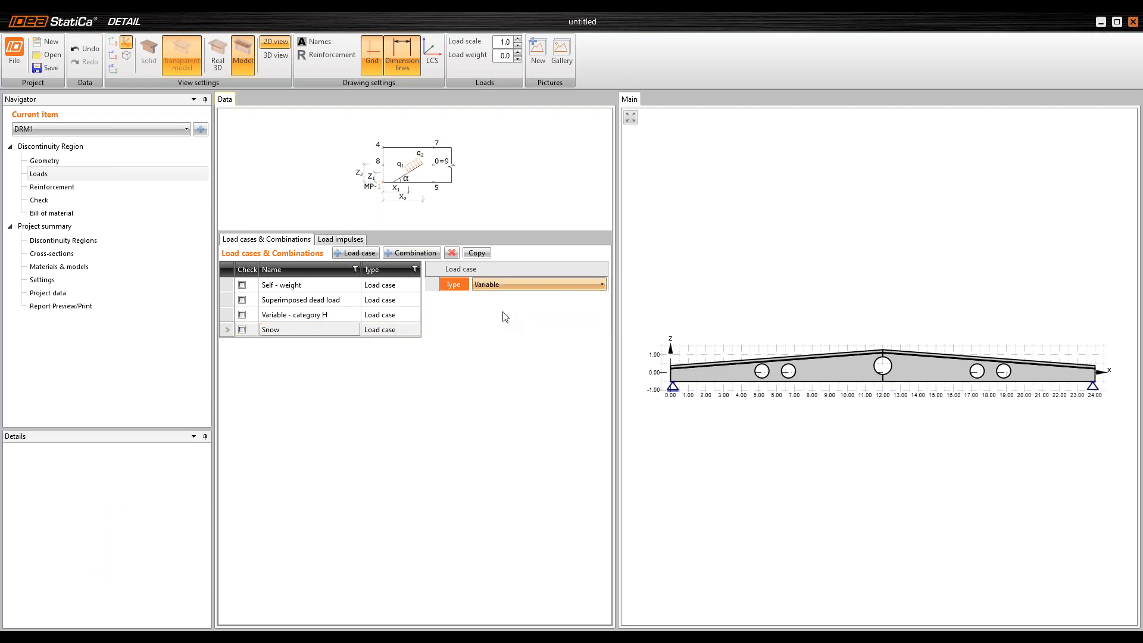
Step: Add a line load of -4.3 kN/m on the top edge of beam M2 in the Snow load case
{"action": "left_click", "coordinate": [343, 241]}
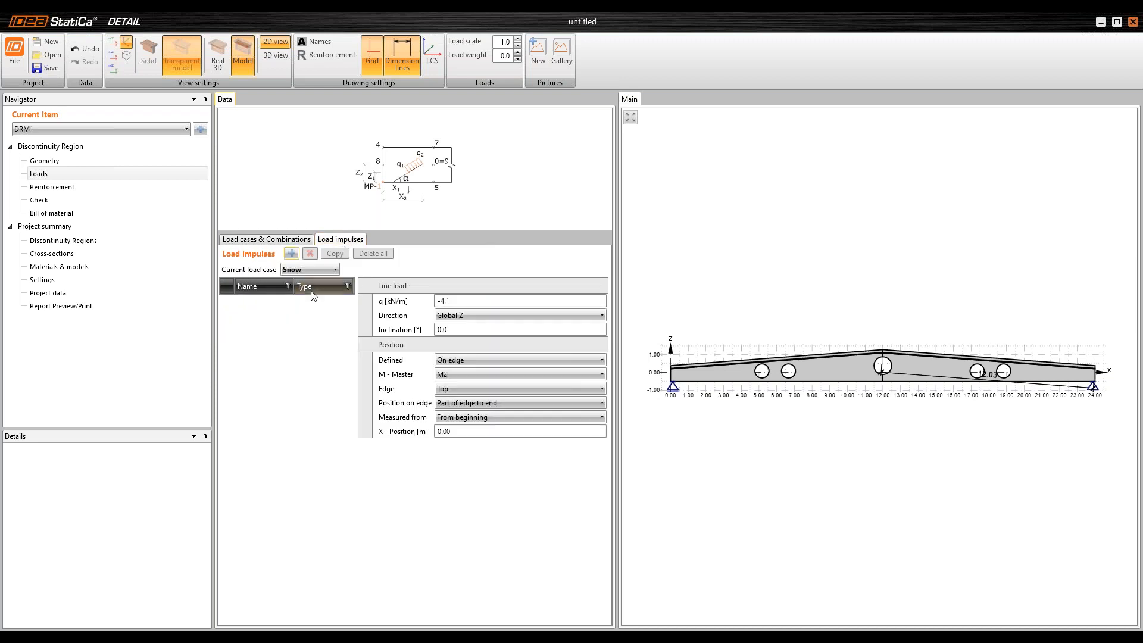
{"action": "left_click", "coordinate": [291, 254]}
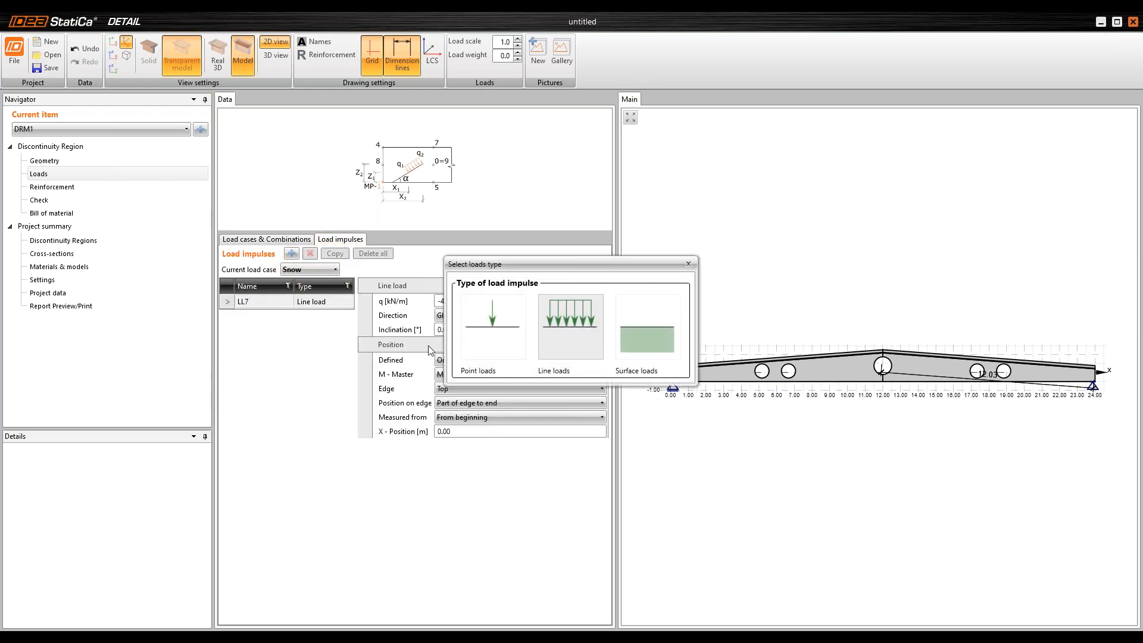
{"action": "left_click_drag", "start_coordinate": [454, 301], "coordinate": [389, 313]}
{"action": "type", "text": "-"}
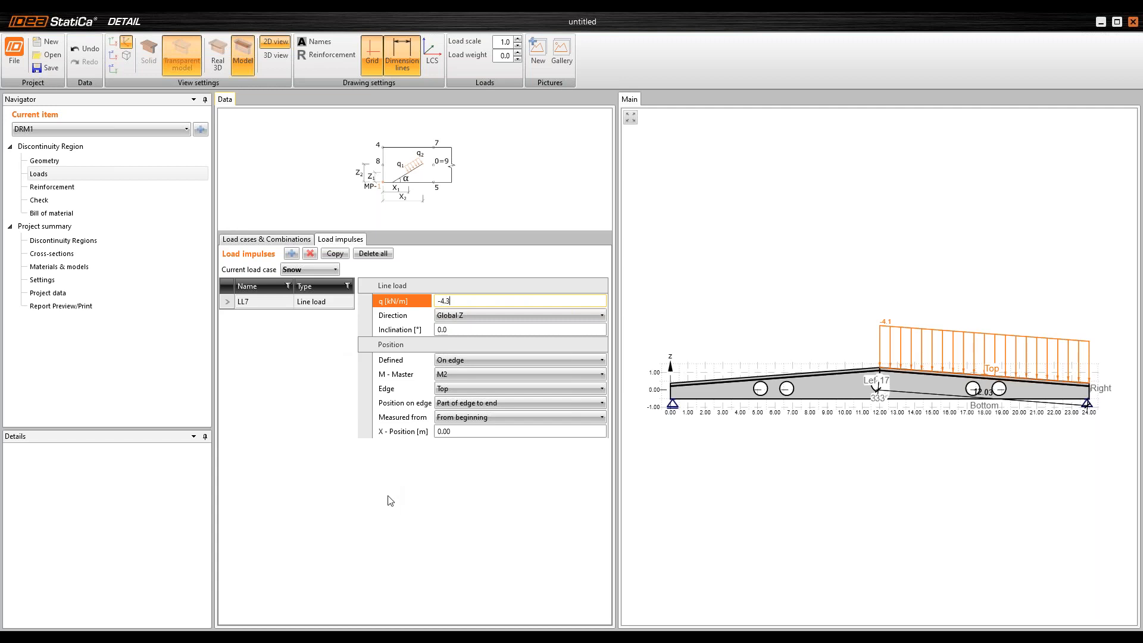
Step: Copy the -4.3 kN/m line load and assign the copy to beam M1
{"action": "left_click", "coordinate": [335, 254]}
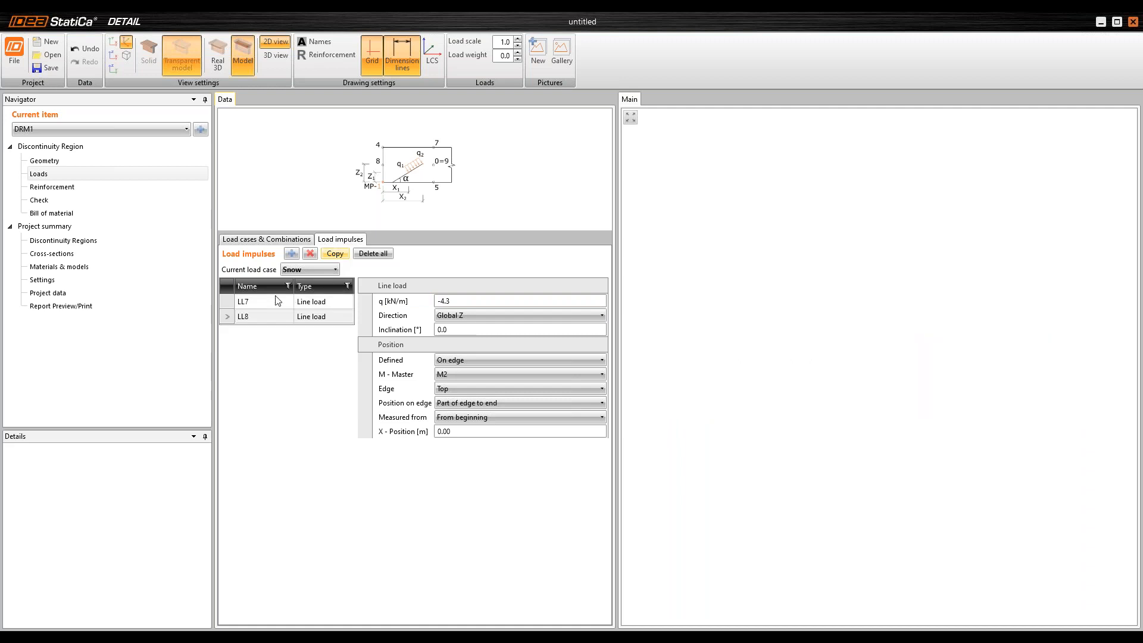
{"action": "left_click", "coordinate": [469, 374]}
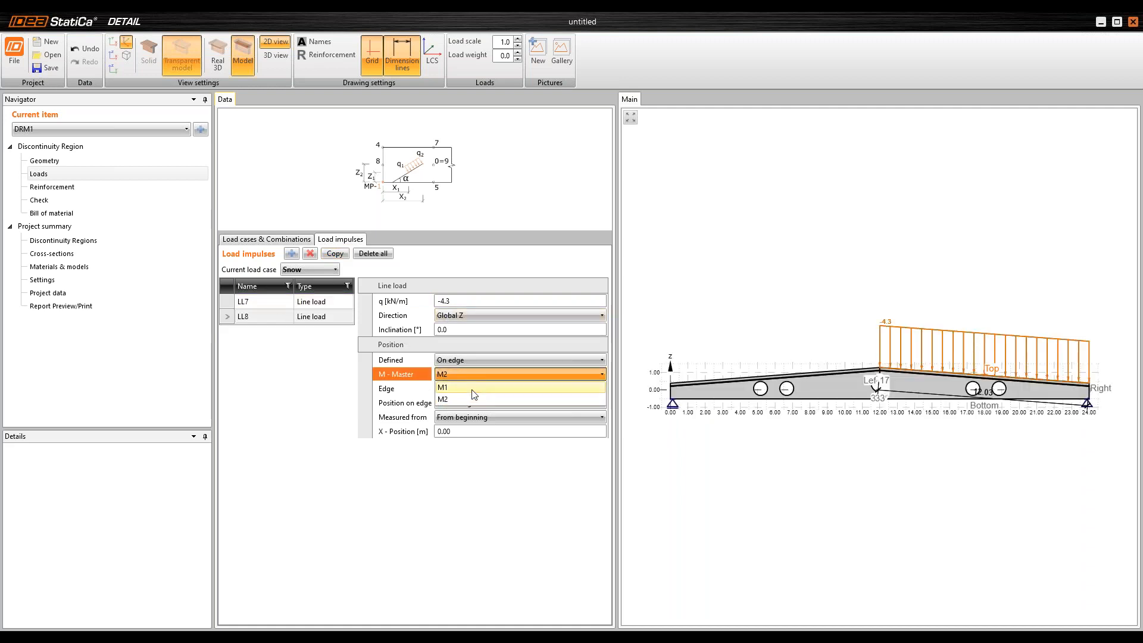
{"action": "left_click", "coordinate": [470, 388]}
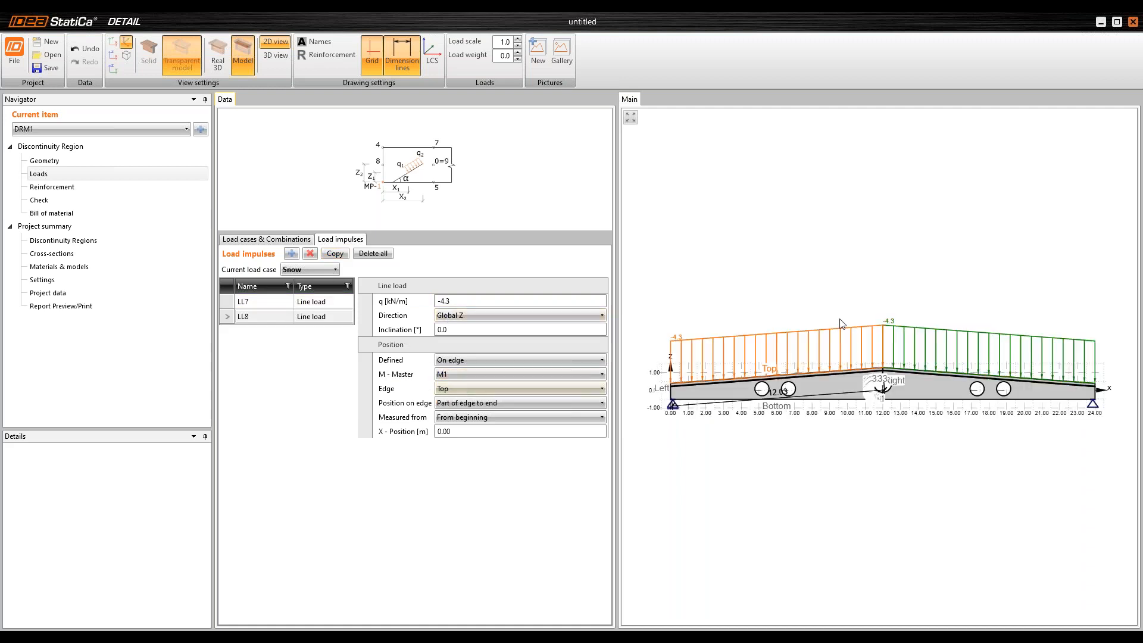
Step: Add a load case of type Prestressing named "Prestressing" and exclude it from the check
{"action": "left_click", "coordinate": [266, 239]}
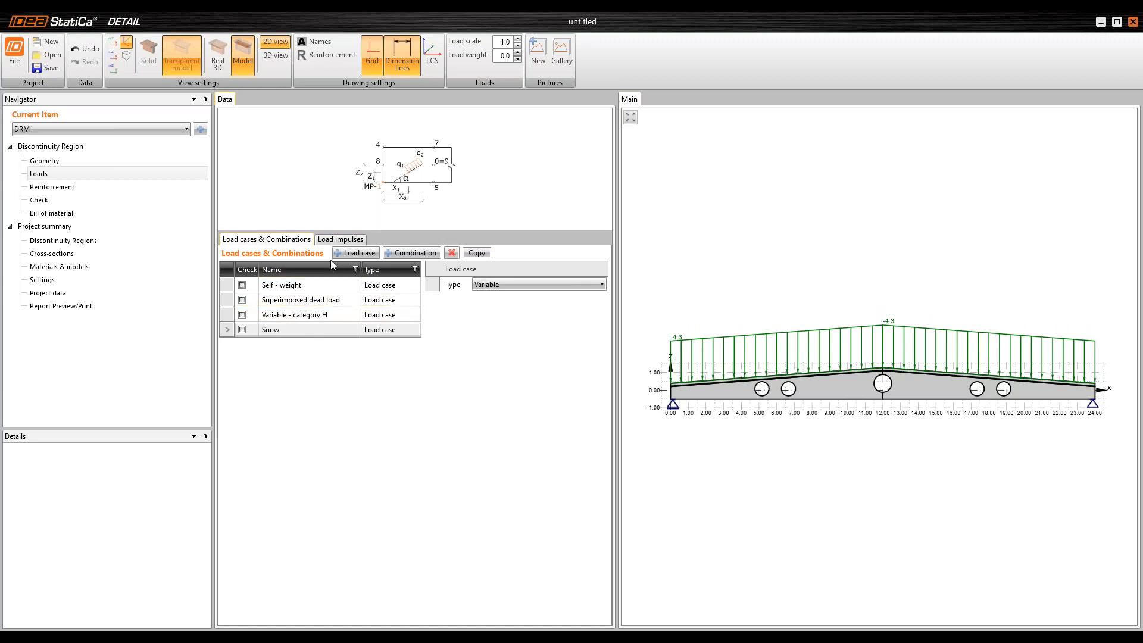
{"action": "left_click", "coordinate": [374, 254]}
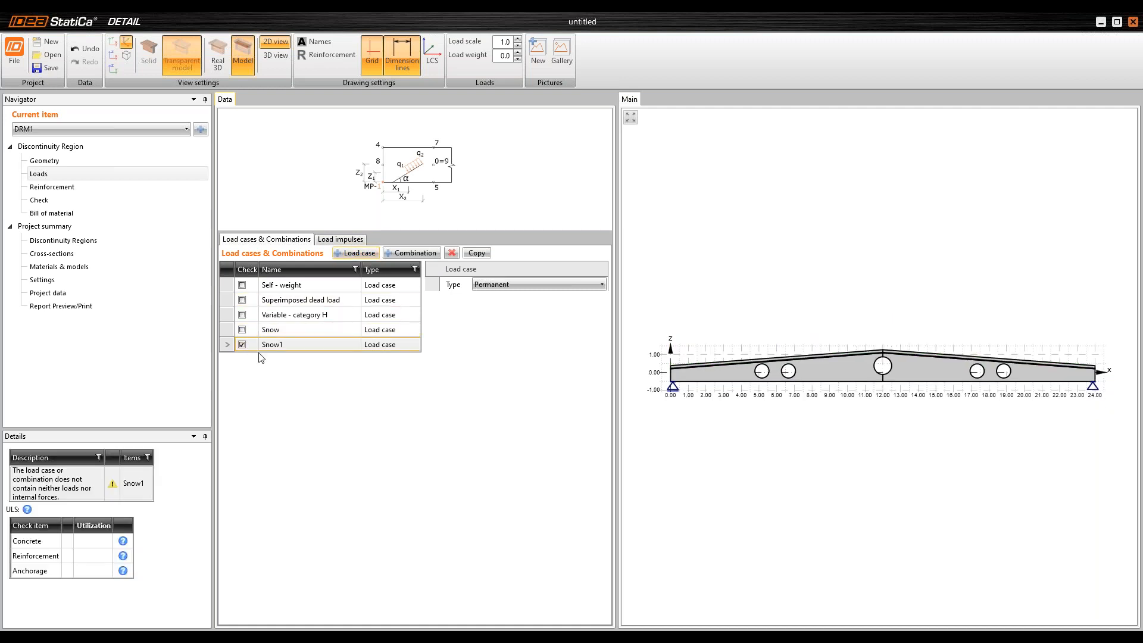
{"action": "left_click", "coordinate": [287, 346]}
{"action": "type", "text": "P"}
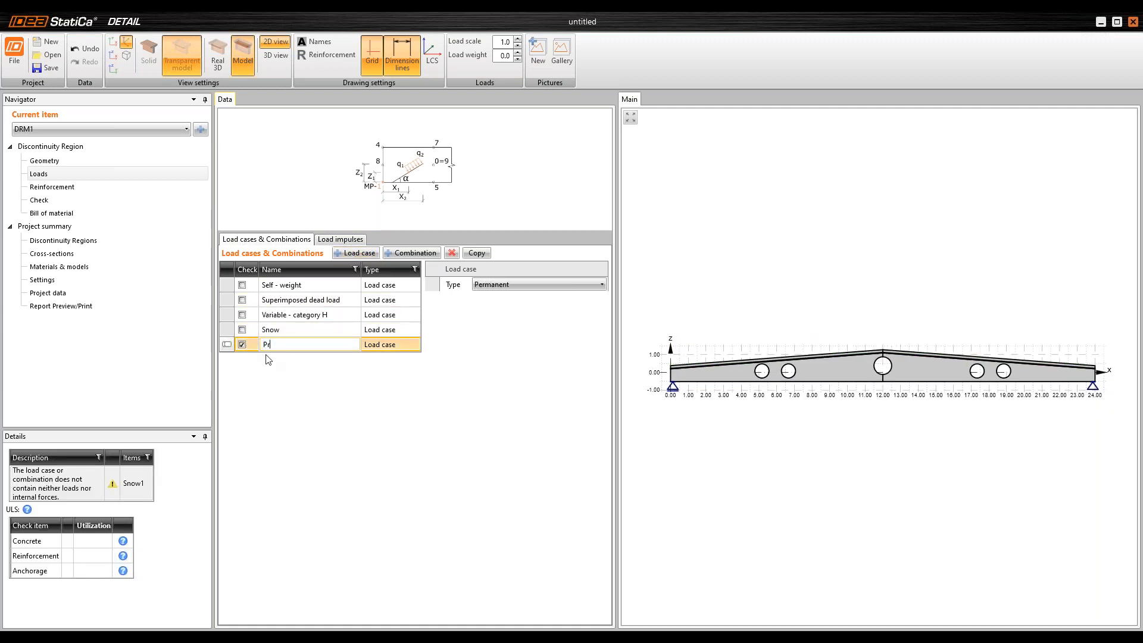
{"action": "type", "text": "rr"}
{"action": "key", "text": "BackSpace"}
{"action": "type", "text": "estressoi"}
{"action": "key", "text": "Escape"}
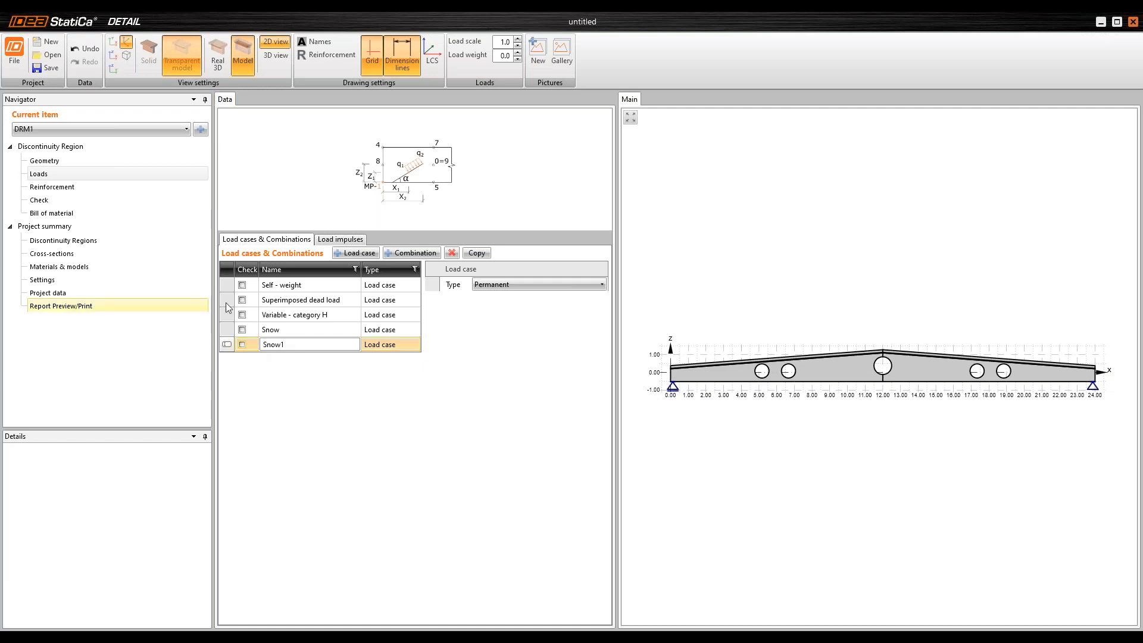
{"action": "left_click_drag", "start_coordinate": [304, 344], "coordinate": [245, 347]}
{"action": "type", "text": "Prestressing"}
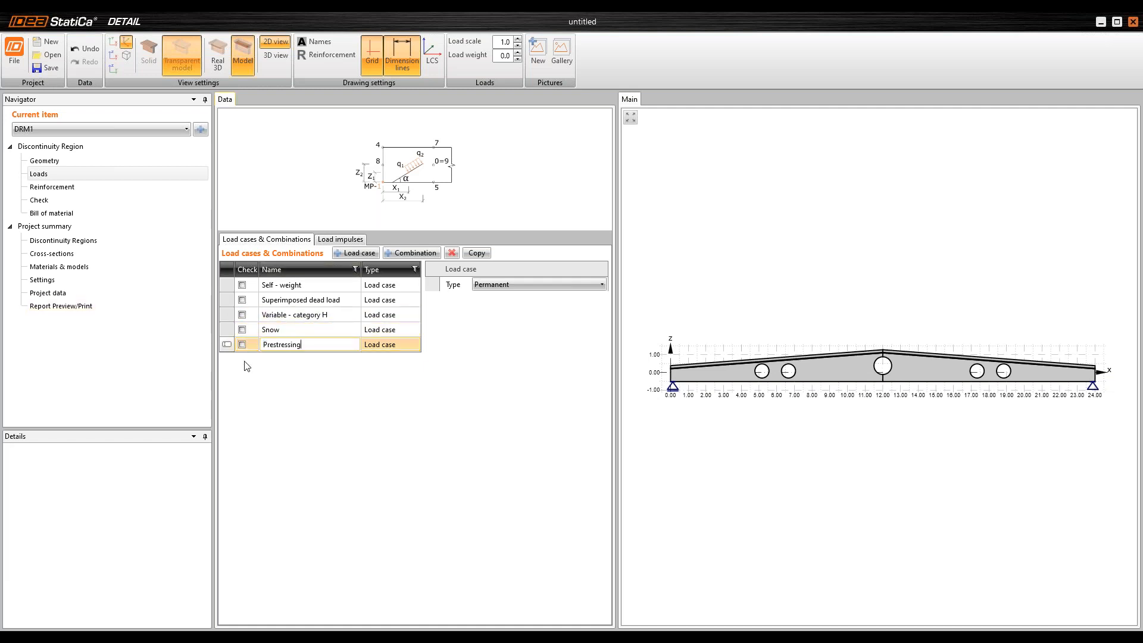
{"action": "left_click", "coordinate": [529, 282]}
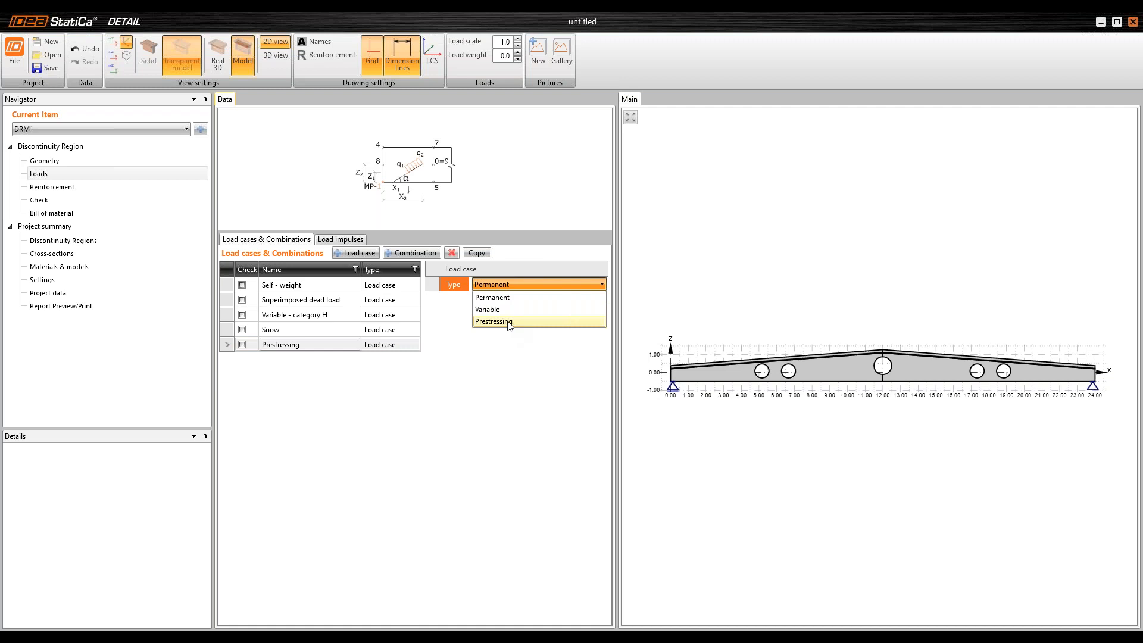
{"action": "left_click", "coordinate": [506, 321]}
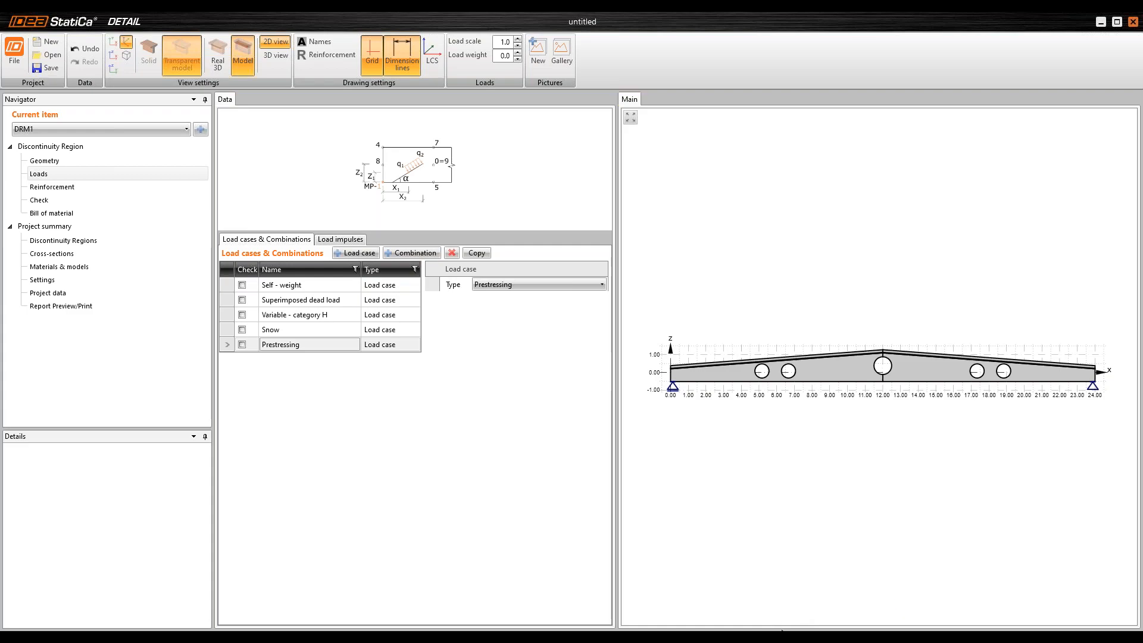
Step: Switch to the PowerPoint presentation and read the partial factors of the ULS load combinations
{"action": "key", "text": "alt+Tab"}
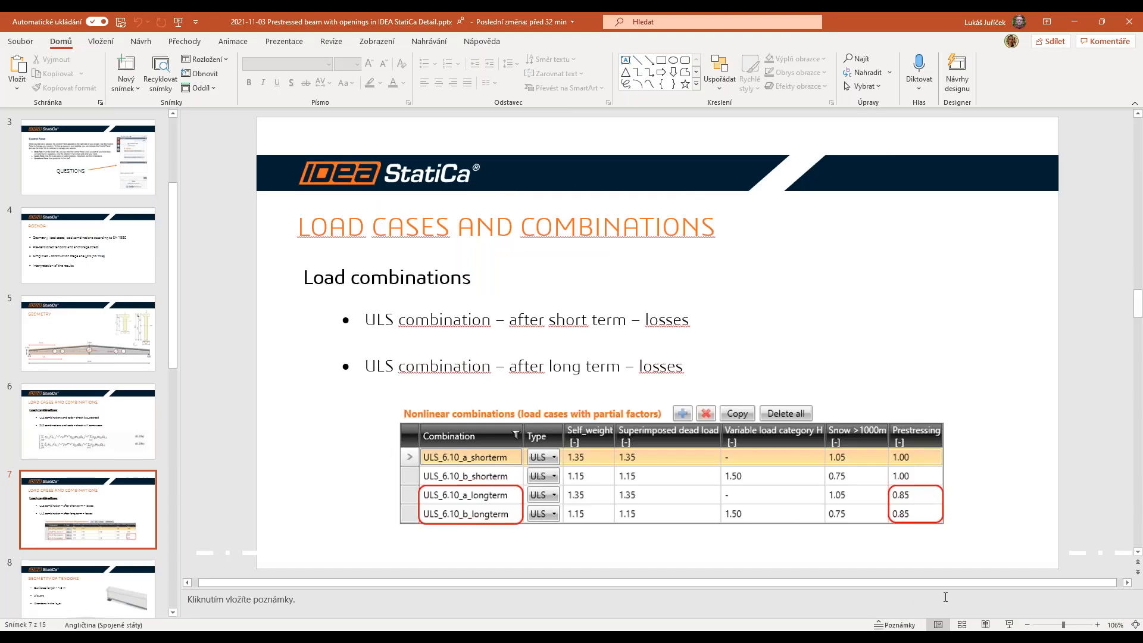
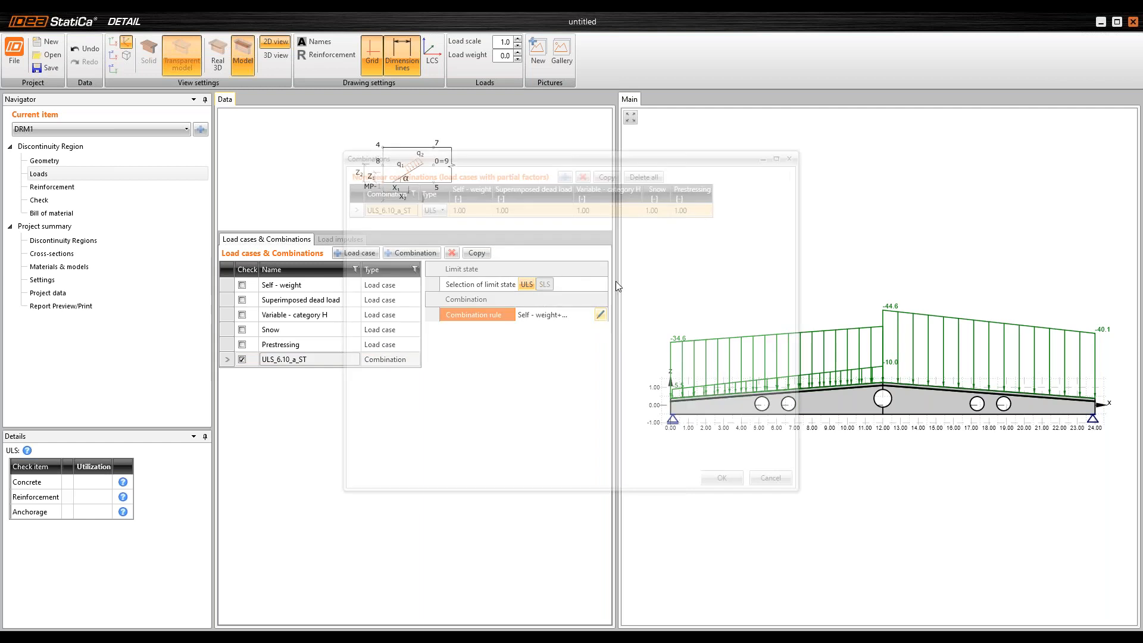
Step: In combination ULS_6.10_a_ST, set the factors to 1.35 for Self - weight and Superimposed dead load, "-" for Variable - category H and 1.05 for Snow
{"action": "left_click_drag", "start_coordinate": [556, 149], "coordinate": [645, 198]}
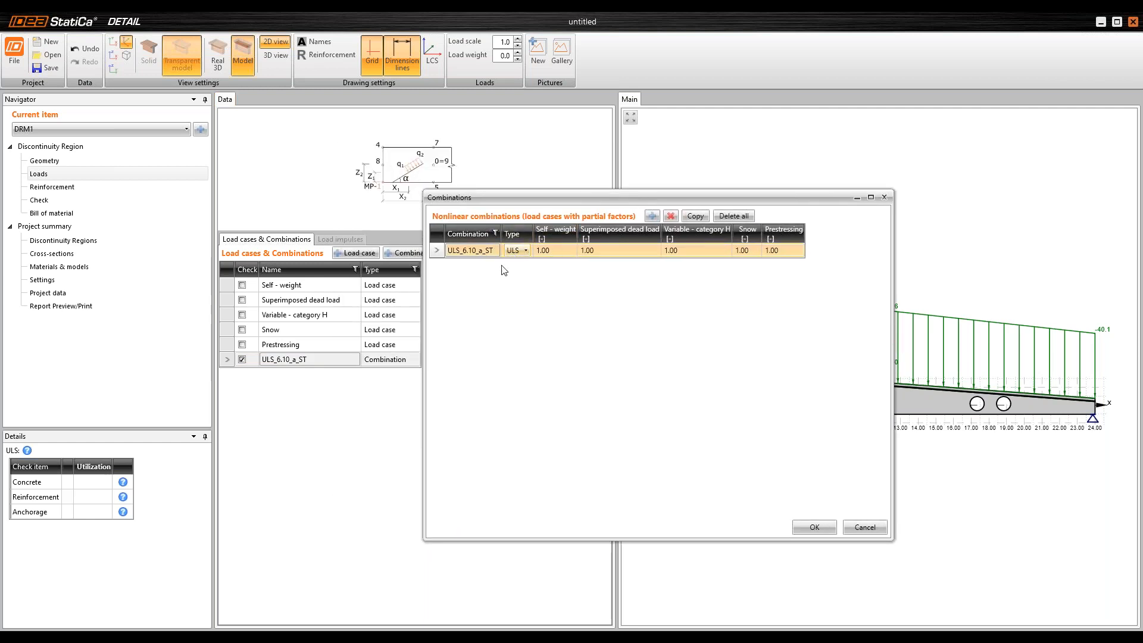
{"action": "left_click", "coordinate": [558, 249]}
{"action": "type", "text": "1.35"}
{"action": "left_click", "coordinate": [602, 255]}
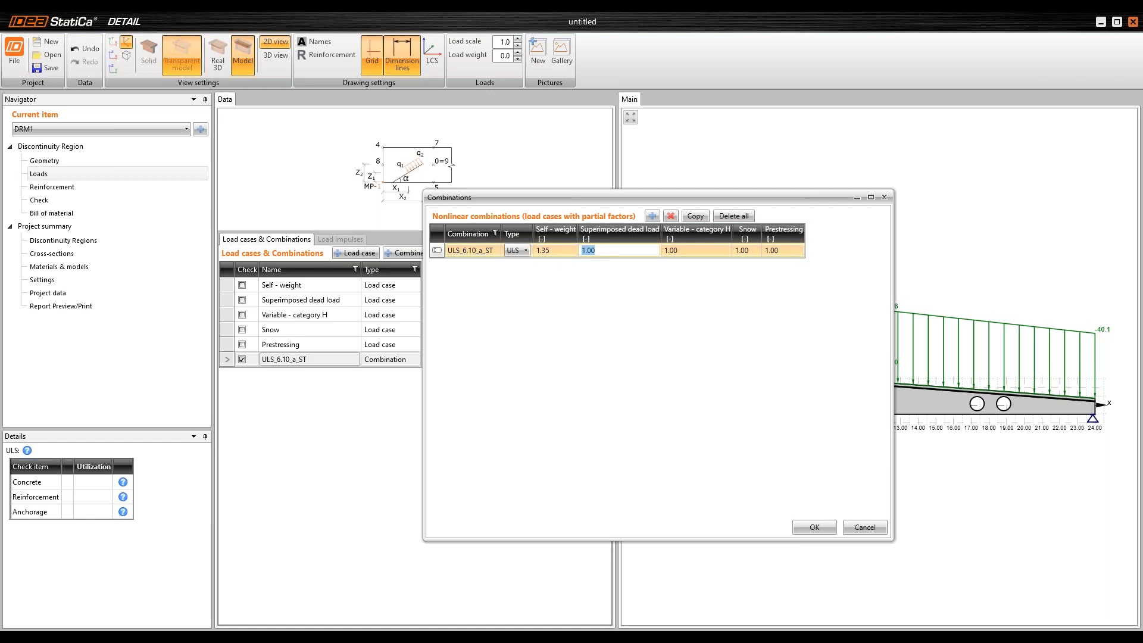
{"action": "type", "text": "1.35"}
{"action": "left_click", "coordinate": [685, 251]}
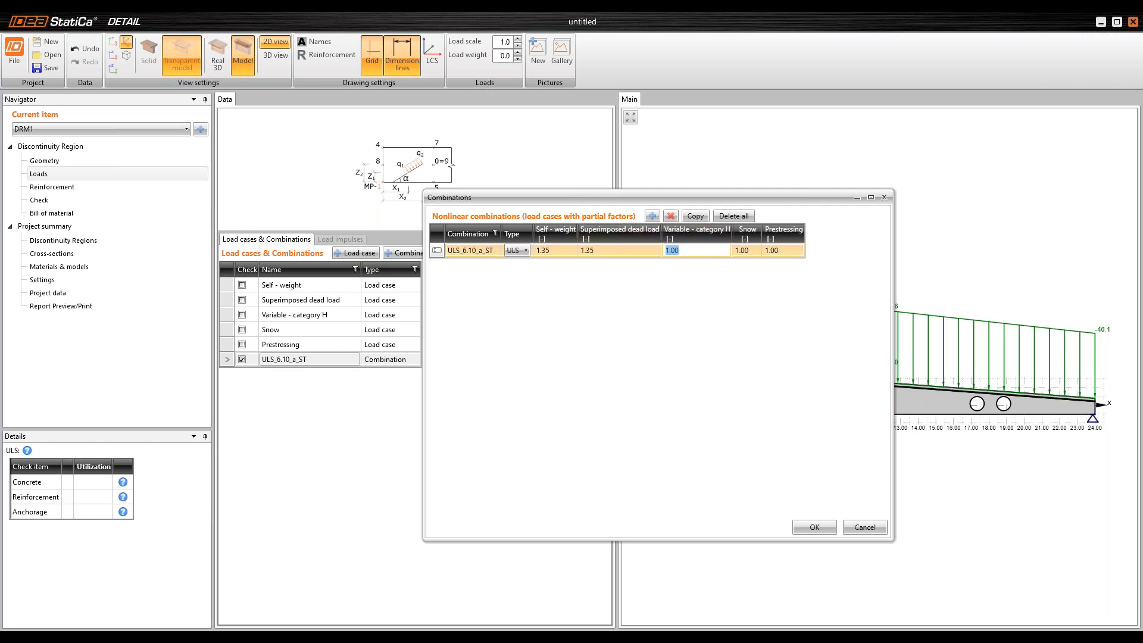
{"action": "type", "text": "-"}
{"action": "left_click", "coordinate": [748, 253]}
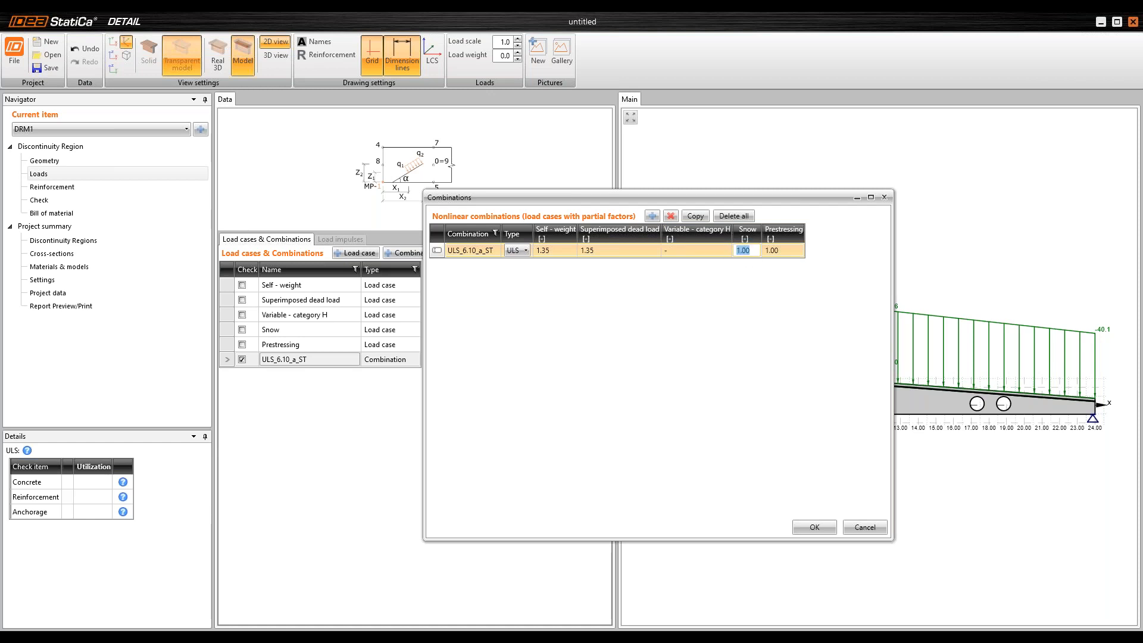
{"action": "type", "text": "1.05"}
{"action": "left_click", "coordinate": [790, 250]}
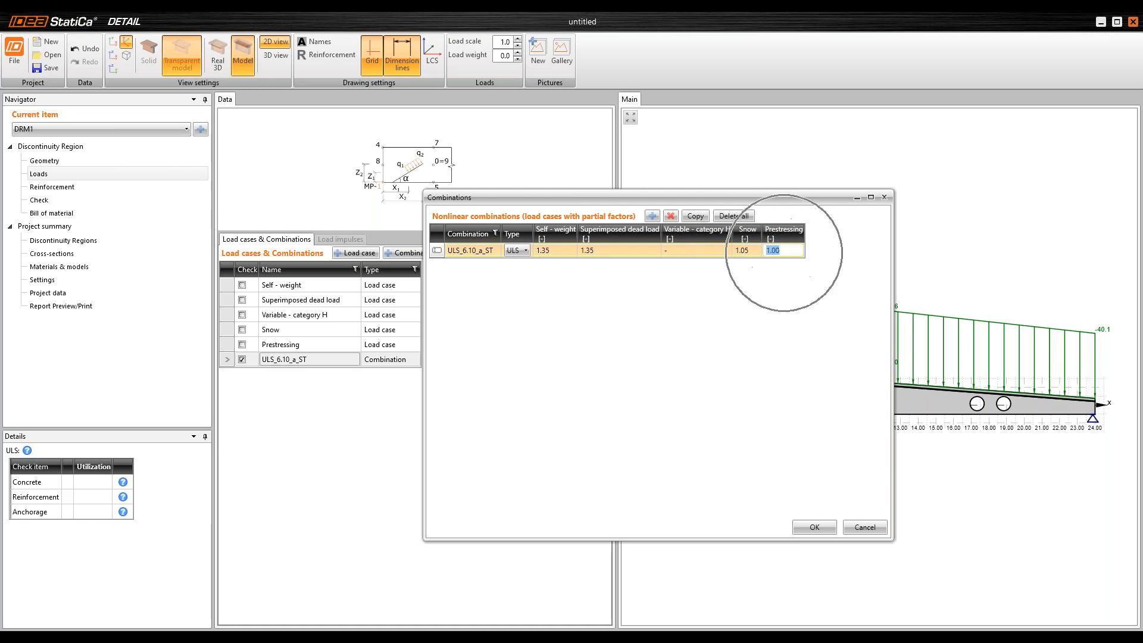
{"action": "left_click", "coordinate": [783, 271]}
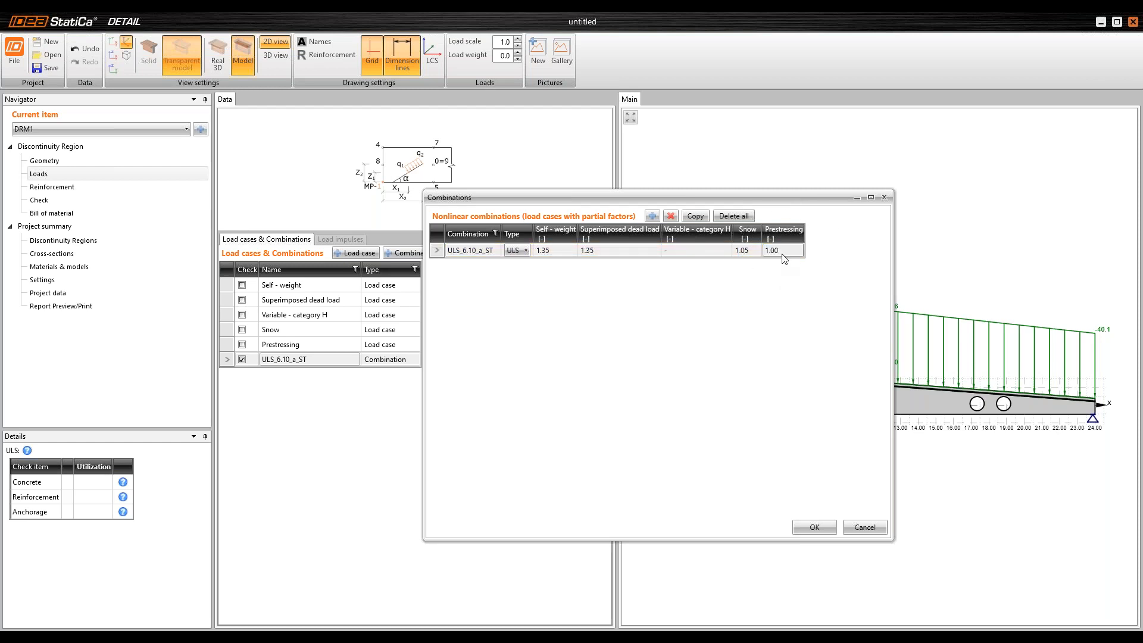
Step: Copy combination ULS_6.10_a_ST and name the copy ULS_6.10_b_ST
{"action": "left_click", "coordinate": [693, 216]}
{"action": "left_click", "coordinate": [473, 266]}
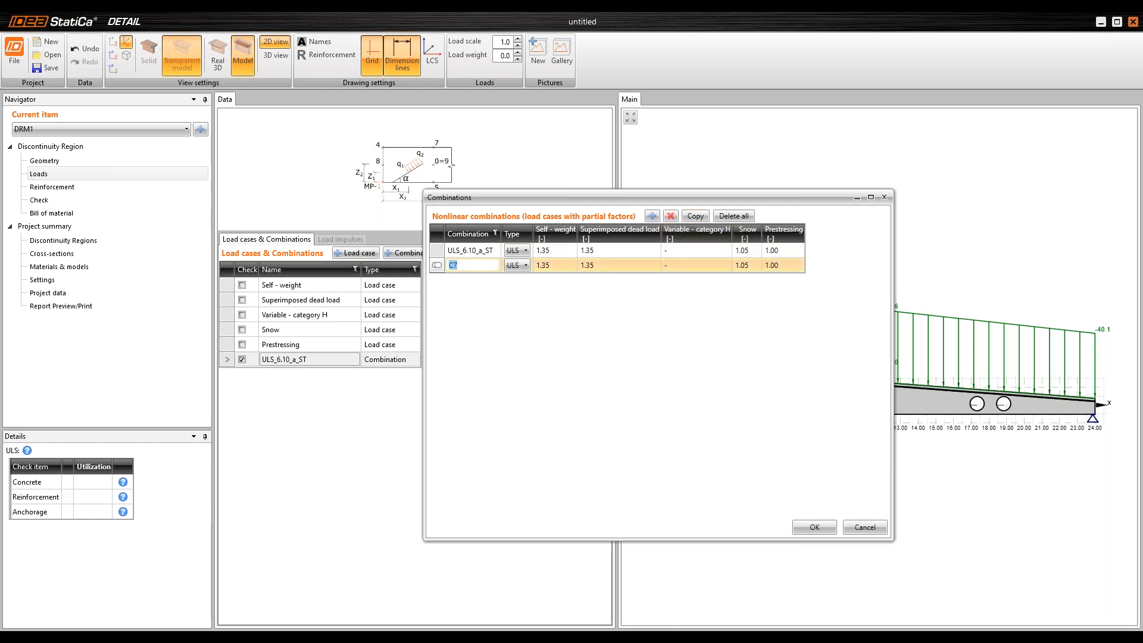
{"action": "type", "text": "ULS_6.10_b_ST"}
{"action": "key", "text": "Tab"}
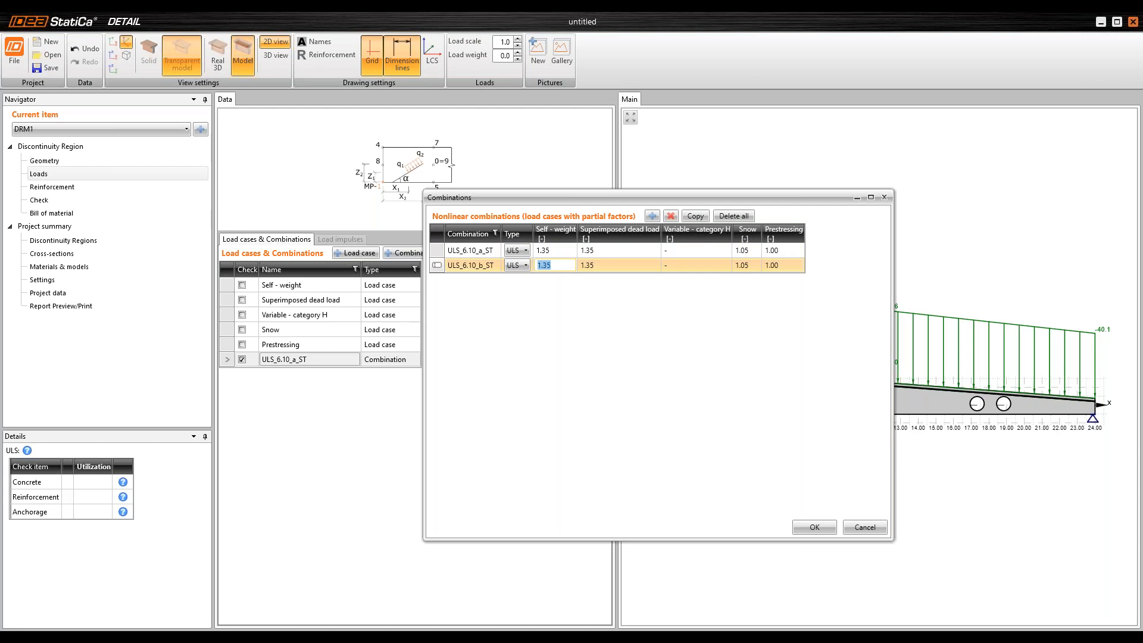
Step: In combination ULS_6.10_b_ST, set the factors to 1.15 for Self - weight and Superimposed dead load, 1.50 for Variable - category H and 0.75 for Snow
{"action": "type", "text": "1.15"}
{"action": "left_click", "coordinate": [613, 269]}
{"action": "type", "text": "1.5"}
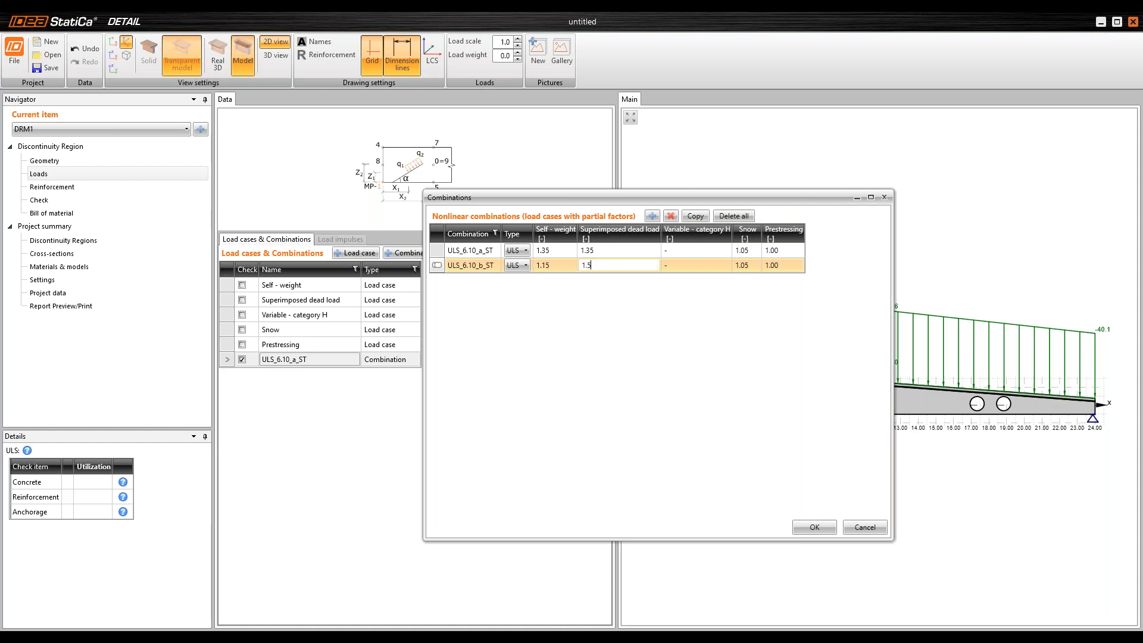
{"action": "key", "text": "BackSpace"}
{"action": "type", "text": "15"}
{"action": "left_click", "coordinate": [690, 265]}
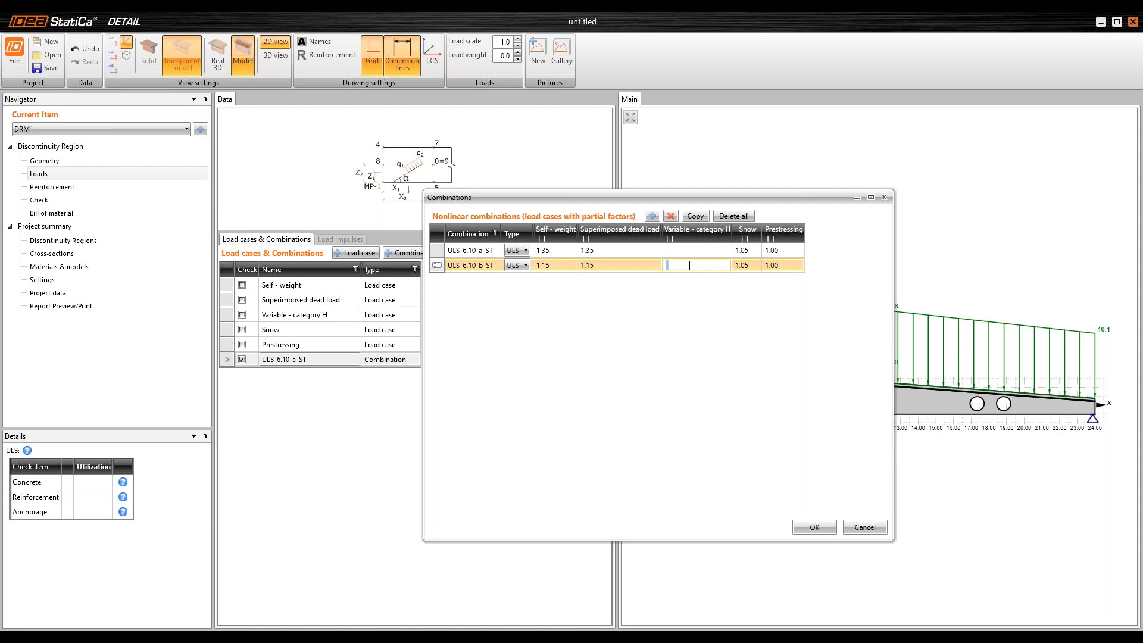
{"action": "type", "text": "1.5"}
{"action": "left_click", "coordinate": [750, 269]}
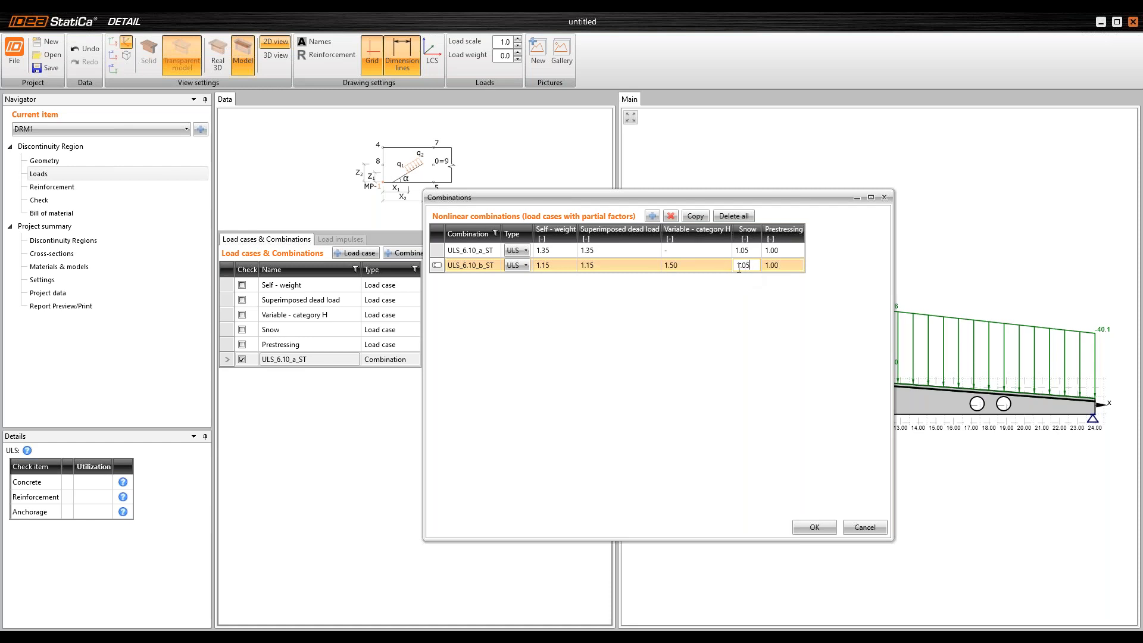
{"action": "type", "text": "0.75"}
{"action": "left_click", "coordinate": [794, 266]}
Step: Copy combination ULS_6.10_a_ST, name the copy ULS_6.10_a_LT and set its Prestressing factor to 0.85
{"action": "left_click", "coordinate": [693, 216]}
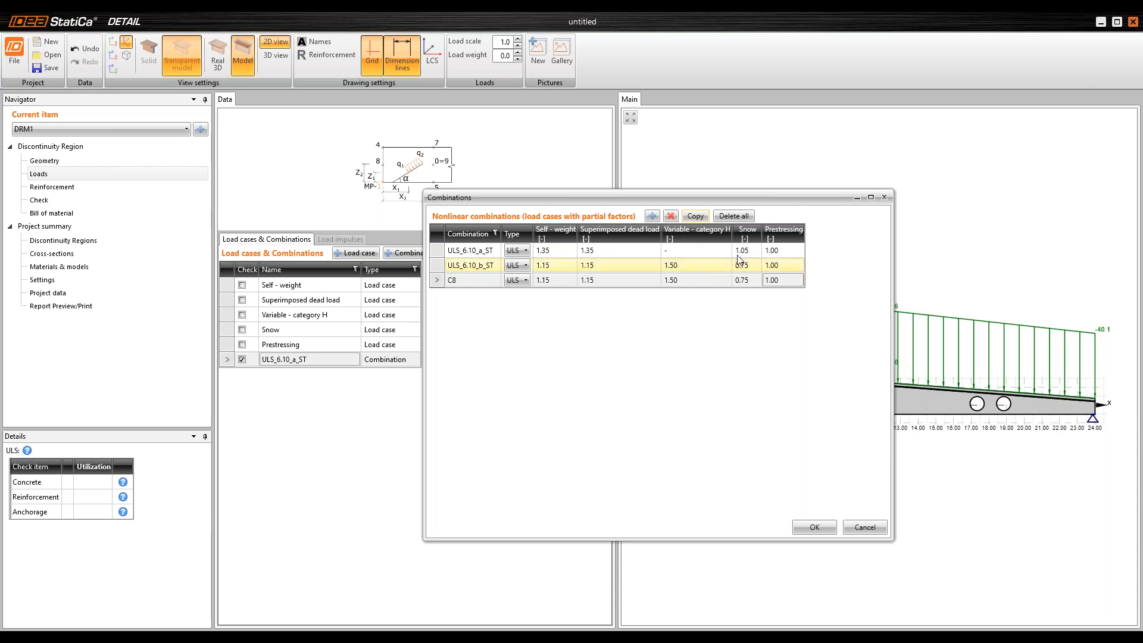
{"action": "left_click", "coordinate": [670, 215]}
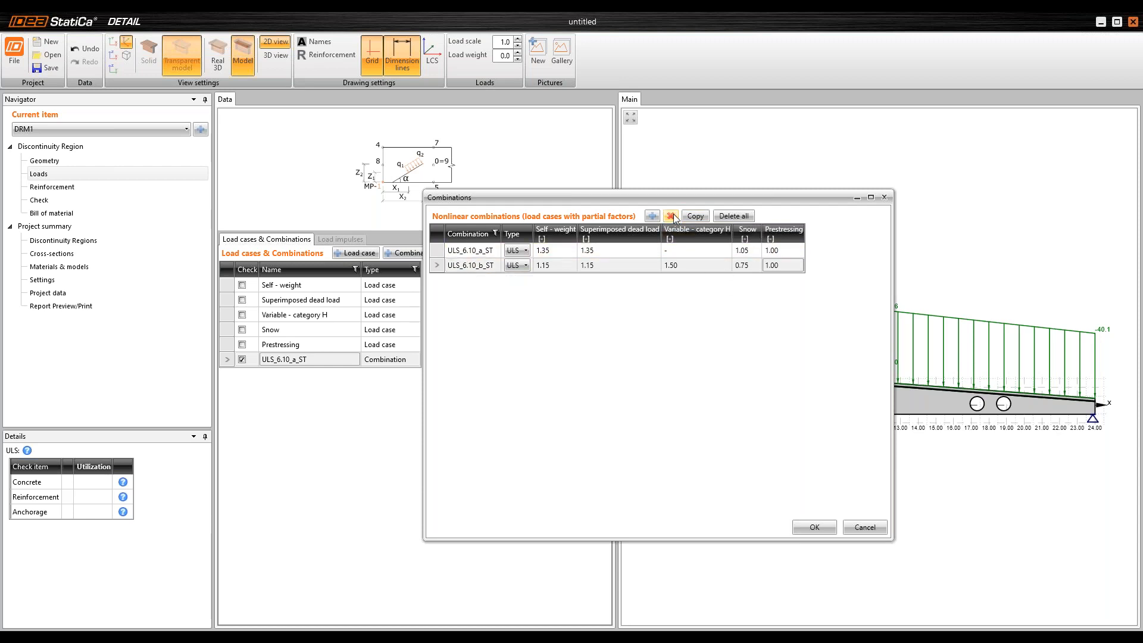
{"action": "left_click", "coordinate": [438, 250]}
{"action": "left_click", "coordinate": [704, 213]}
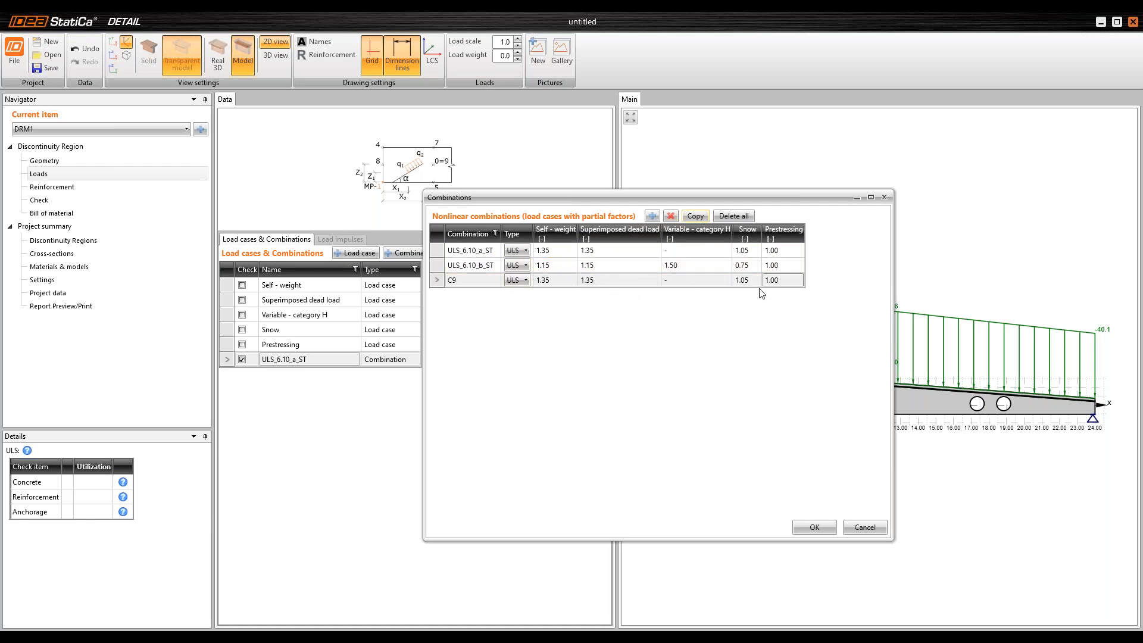
{"action": "left_click", "coordinate": [478, 279]}
{"action": "type", "text": "ULS"}
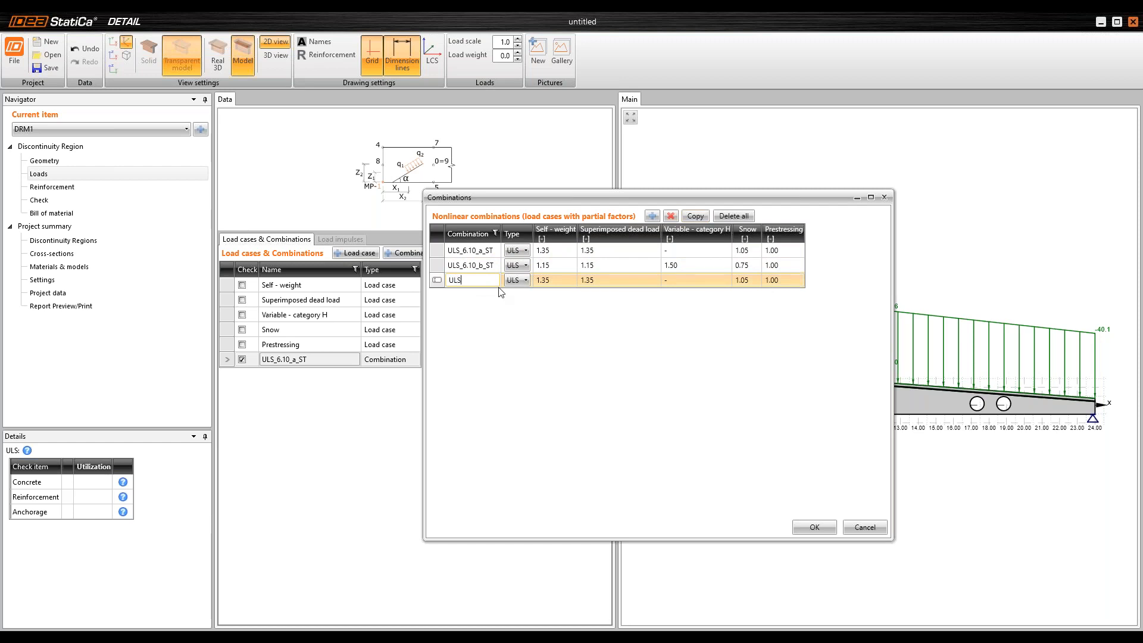
{"action": "type", "text": "_6.10_a_LT"}
{"action": "left_click", "coordinate": [774, 279]}
{"action": "type", "text": "0.85"}
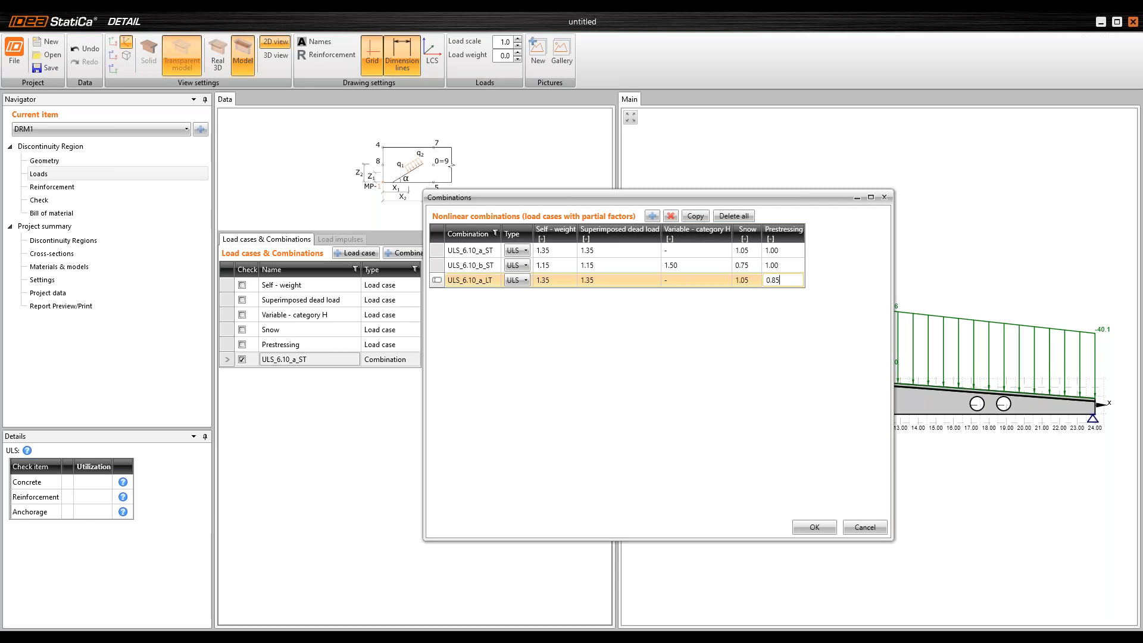
Step: Copy combination ULS_6.10_b_ST as ULS_6.10_b_LT with a Prestressing factor of 0.85, and accept the combination table
{"action": "left_click", "coordinate": [436, 266]}
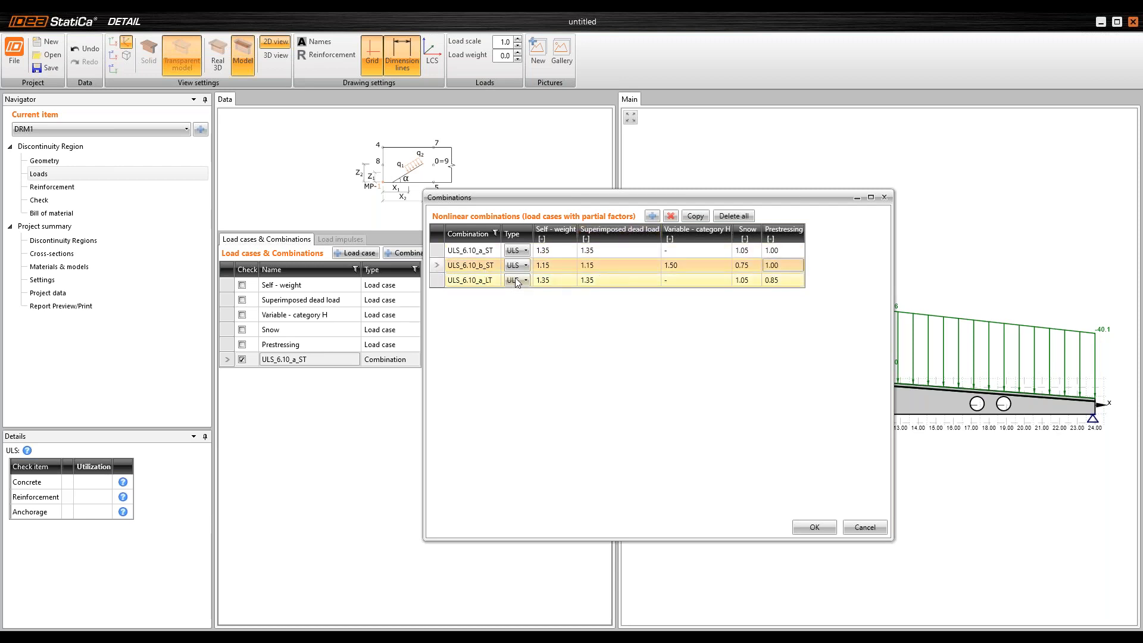
{"action": "left_click", "coordinate": [695, 215]}
{"action": "left_click", "coordinate": [473, 294]}
{"action": "type", "text": "U"}
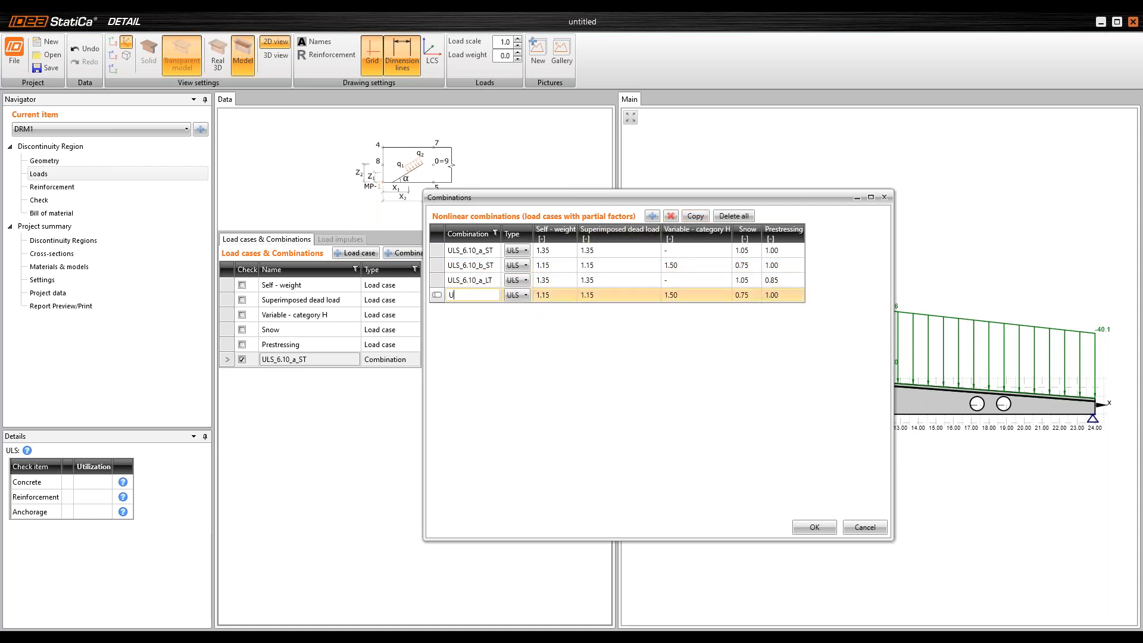
{"action": "type", "text": "LS_6.10_b_LT"}
{"action": "left_click", "coordinate": [798, 296]}
{"action": "type", "text": "0.85"}
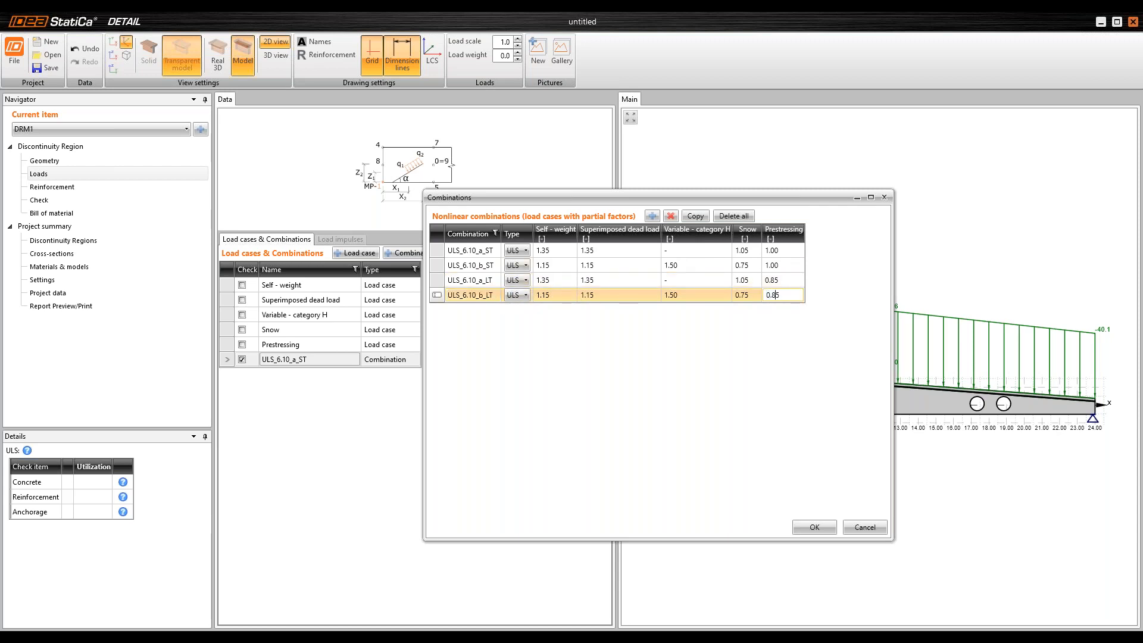
{"action": "left_click", "coordinate": [800, 526]}
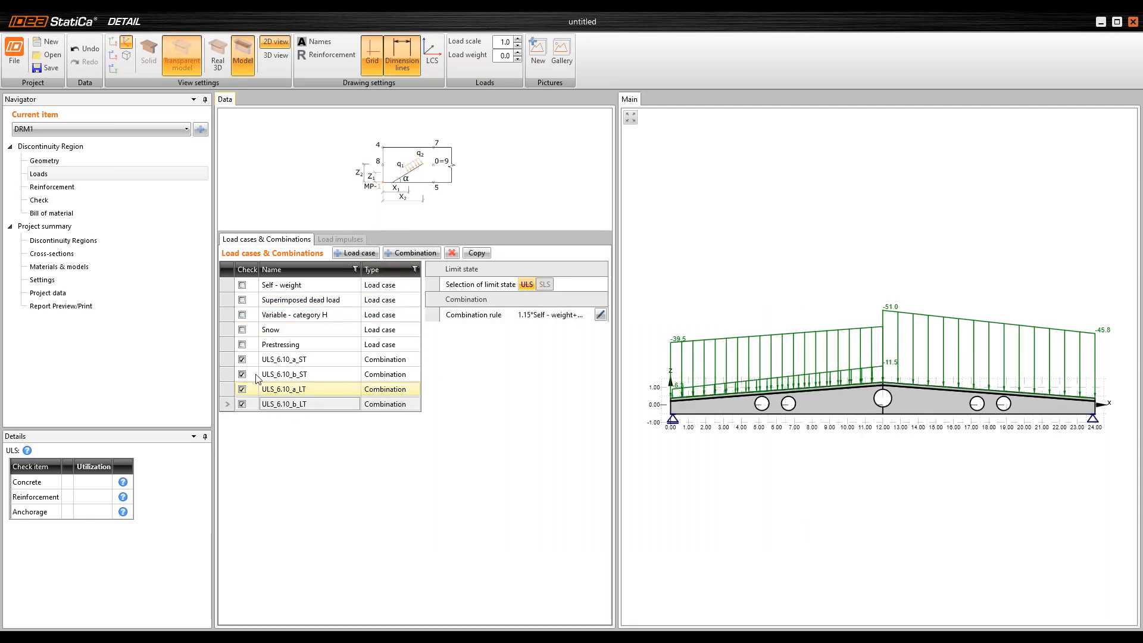
Step: Review the load diagrams of the load cases and the four ULS combinations, and check the table of partial factors
{"action": "middle_click_drag", "start_coordinate": [845, 265], "coordinate": [845, 256]}
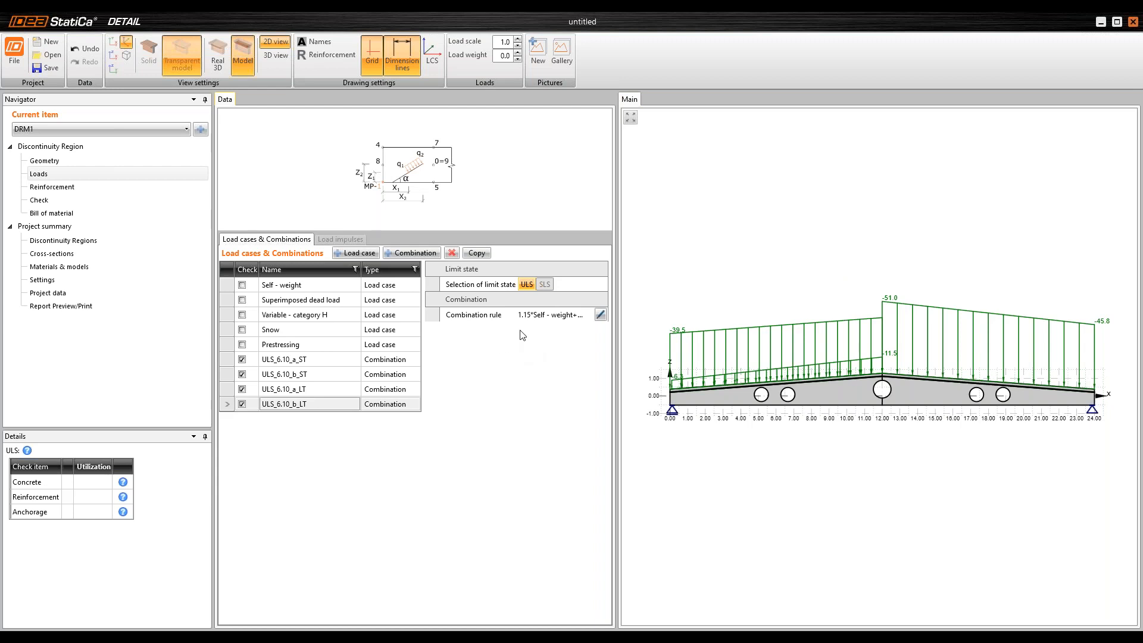
{"action": "left_click", "coordinate": [223, 326]}
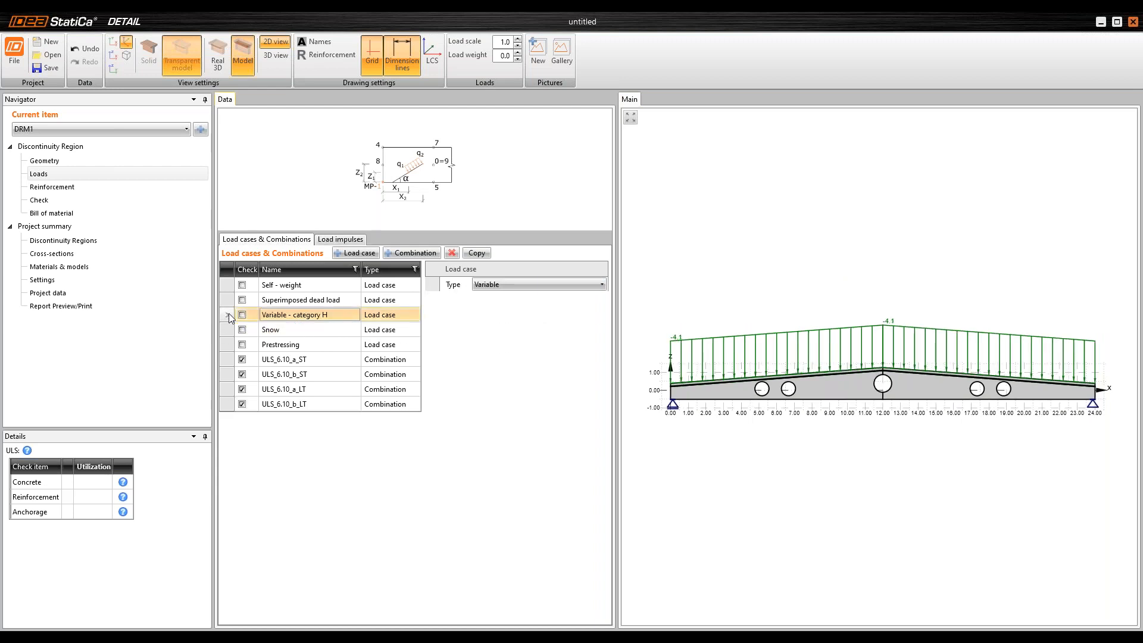
{"action": "left_click", "coordinate": [229, 300]}
{"action": "left_click", "coordinate": [228, 285]}
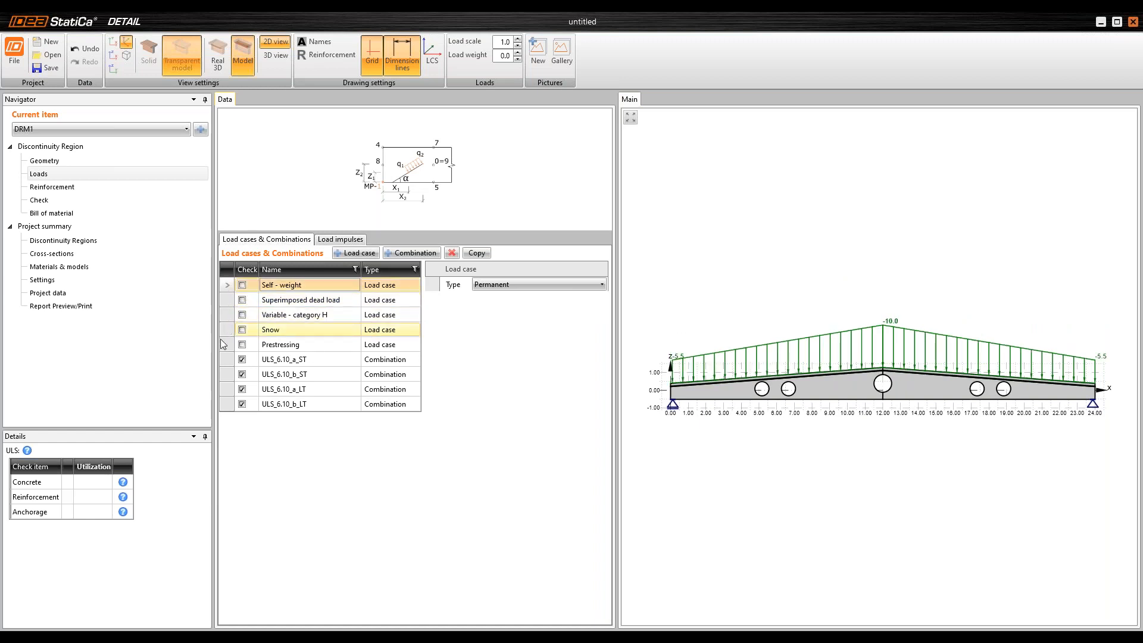
{"action": "left_click", "coordinate": [225, 360]}
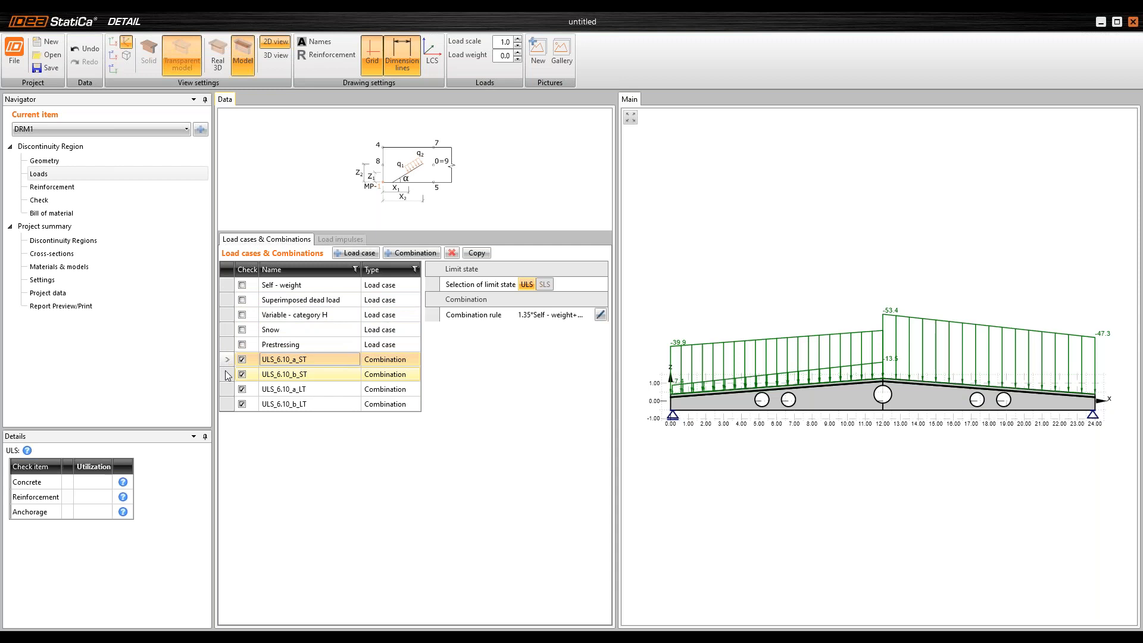
{"action": "left_click", "coordinate": [225, 374]}
{"action": "left_click", "coordinate": [229, 388]}
{"action": "left_click", "coordinate": [235, 404]}
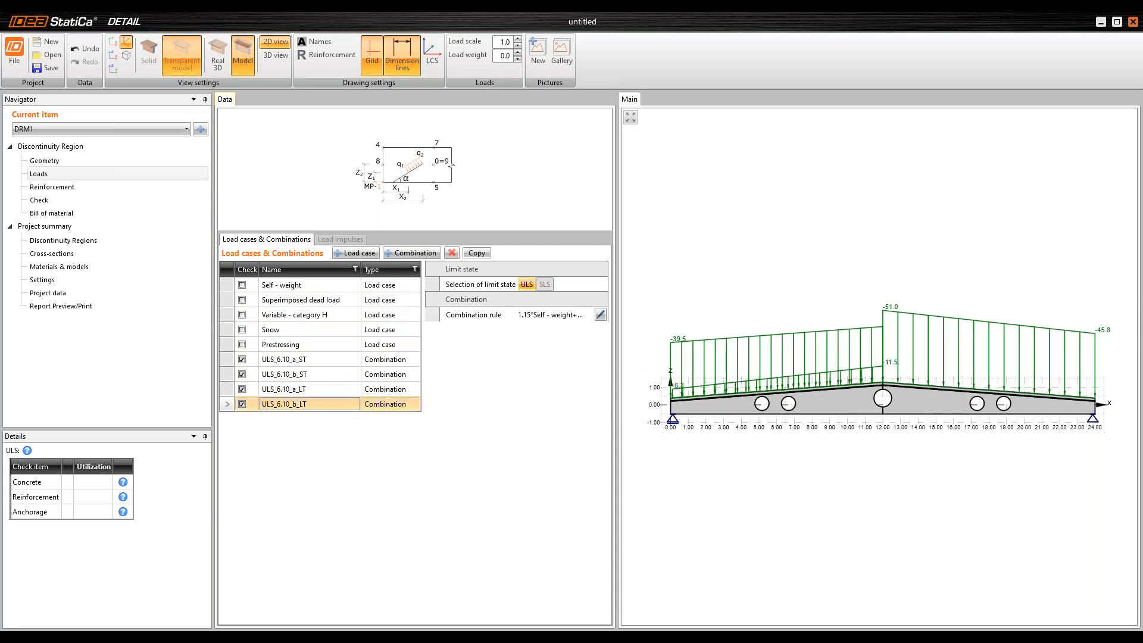
{"action": "left_click", "coordinate": [599, 315]}
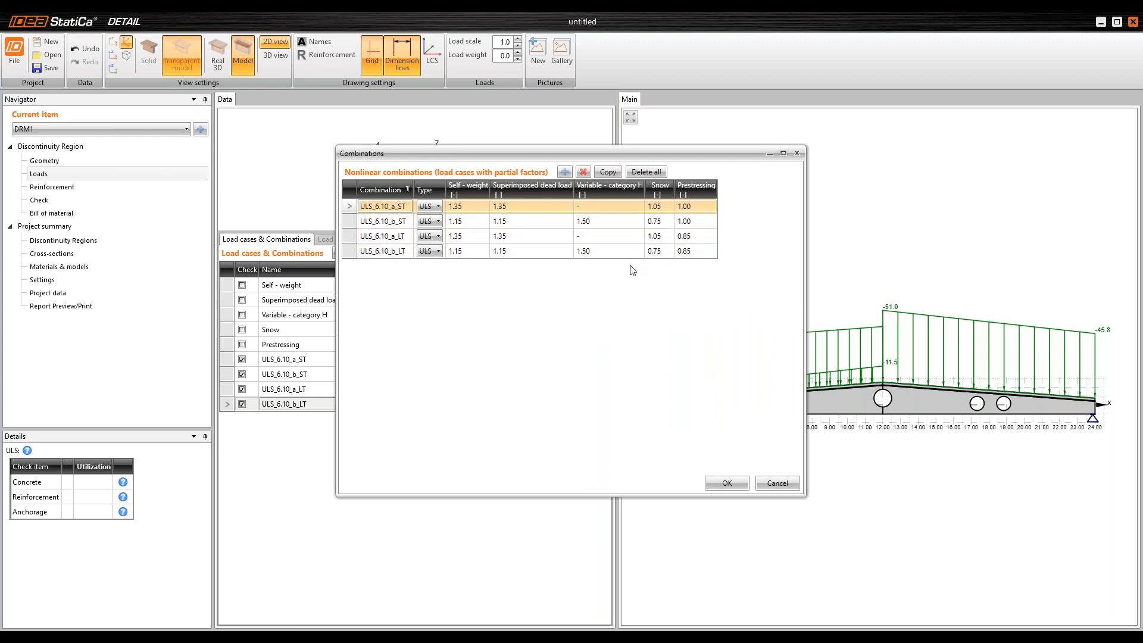
{"action": "left_click", "coordinate": [768, 487]}
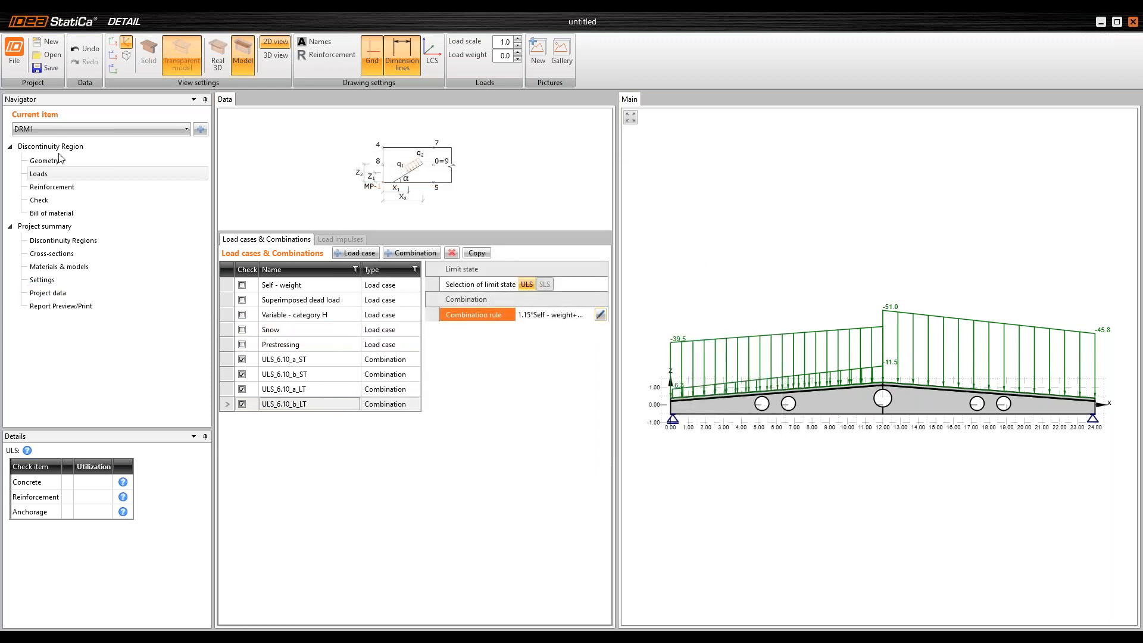
Step: Go to the reinforcement input and delete all the predefined reinforcement of the beam
{"action": "left_click", "coordinate": [52, 186]}
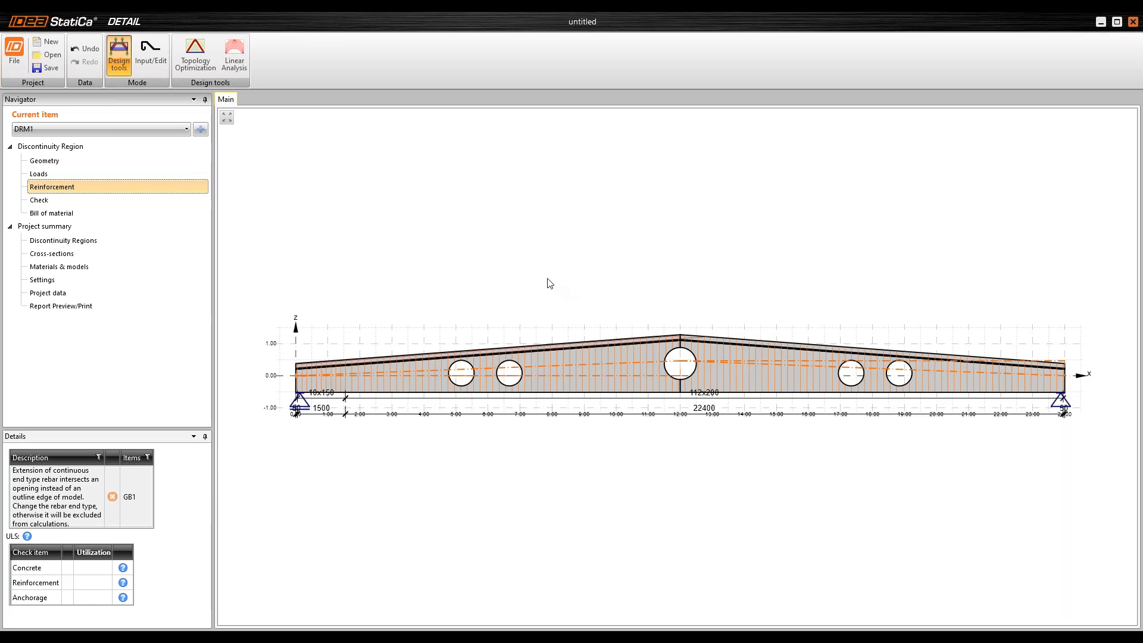
{"action": "middle_click_drag", "start_coordinate": [379, 281], "coordinate": [388, 272]}
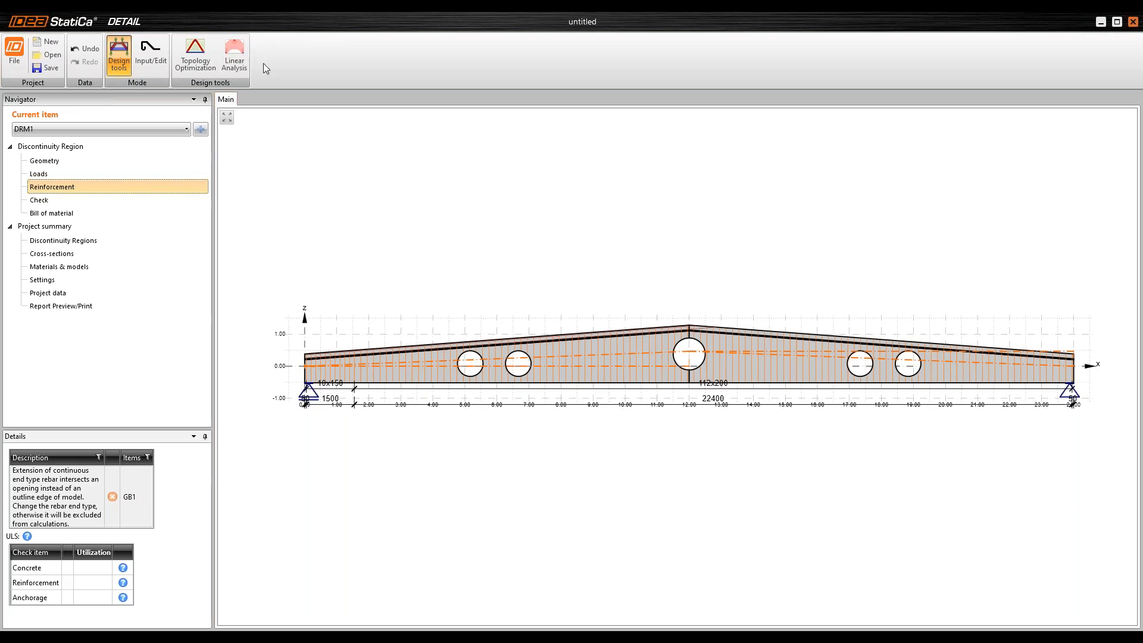
{"action": "left_click", "coordinate": [156, 54]}
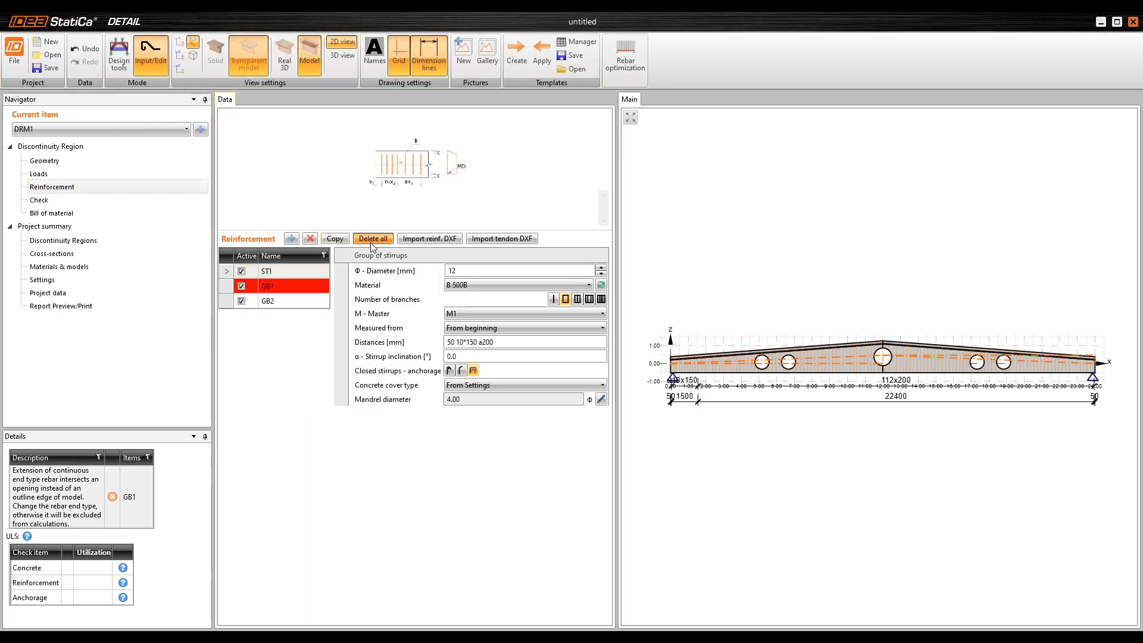
{"action": "left_click", "coordinate": [372, 239]}
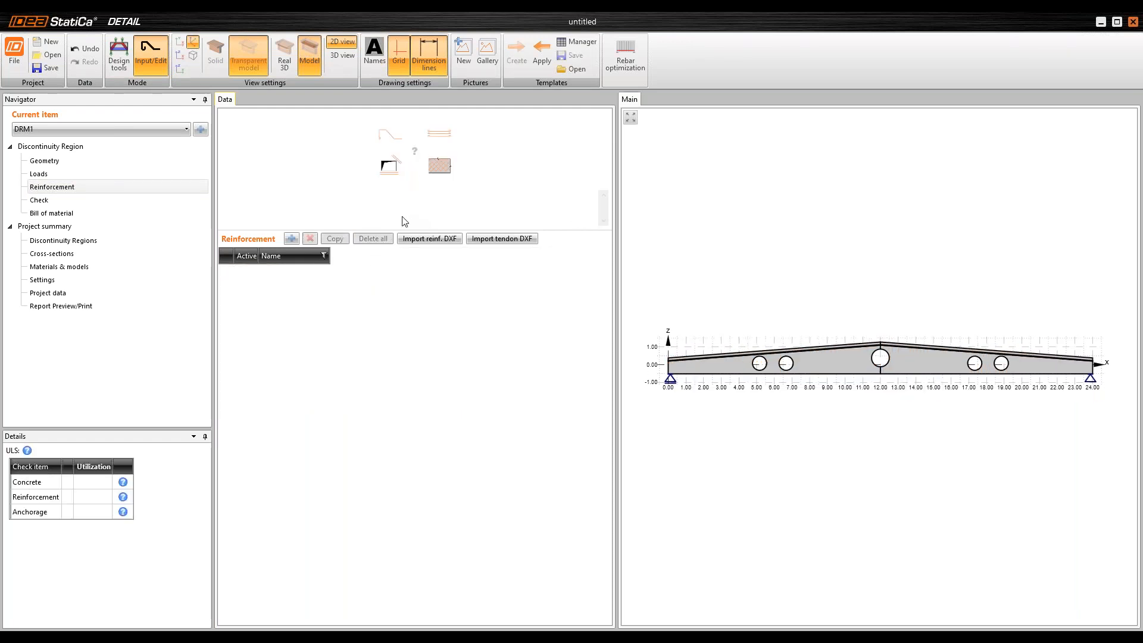
{"action": "left_click", "coordinate": [443, 241]}
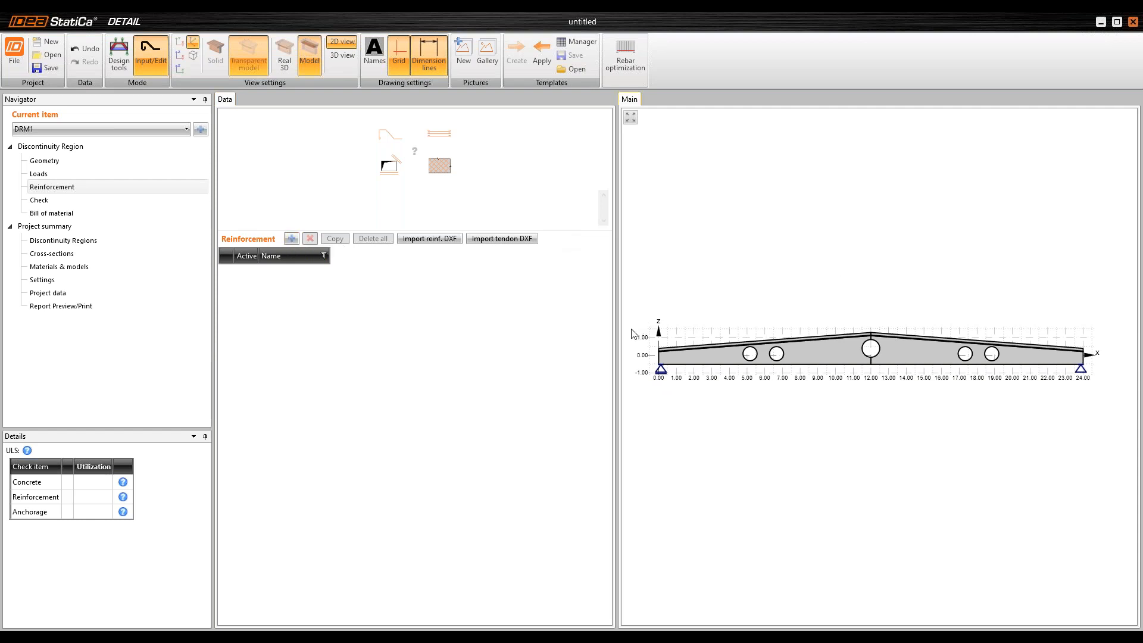
Step: Add a group of reinforcement bars along the bottom edge with 1 layer and 4 bars in the layer
{"action": "left_click_drag", "start_coordinate": [617, 333], "coordinate": [543, 332]}
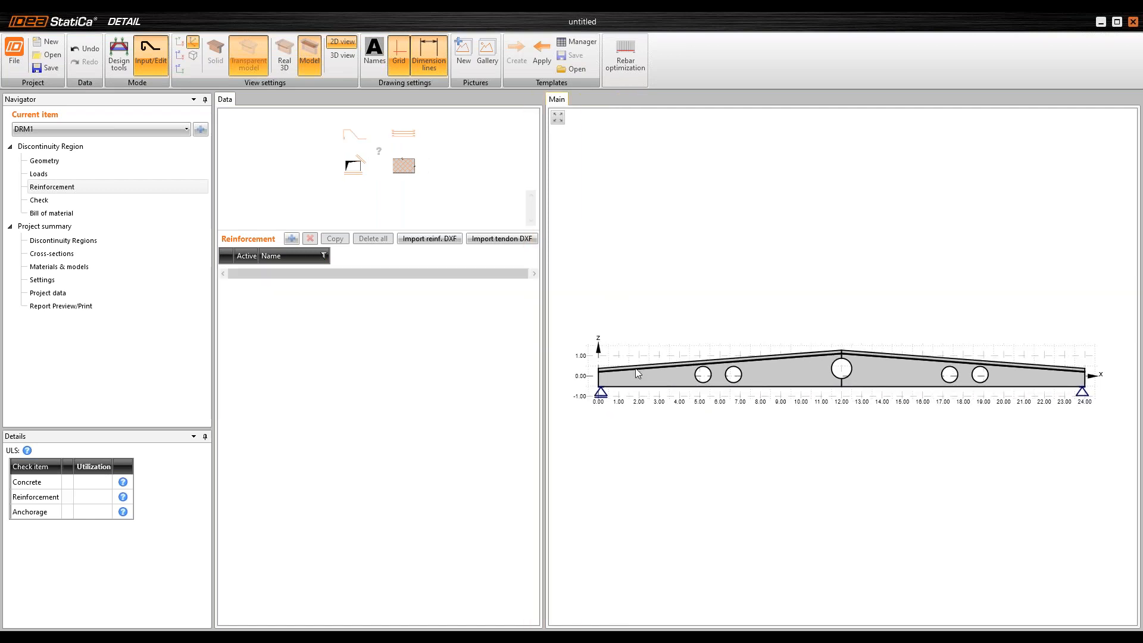
{"action": "left_click", "coordinate": [291, 239]}
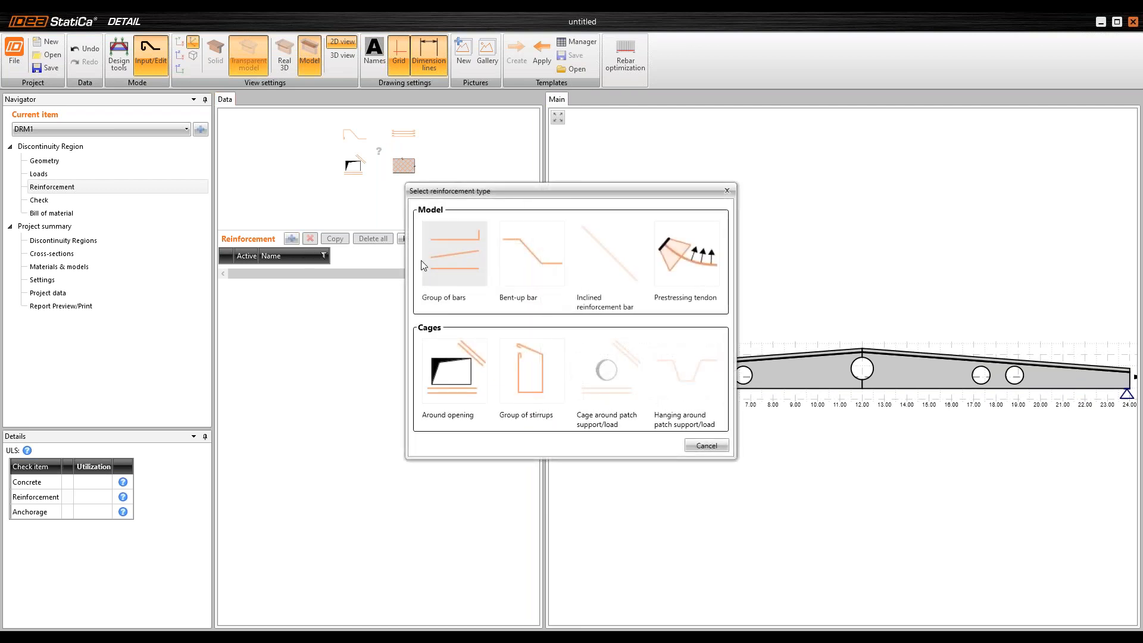
{"action": "left_click", "coordinate": [468, 283]}
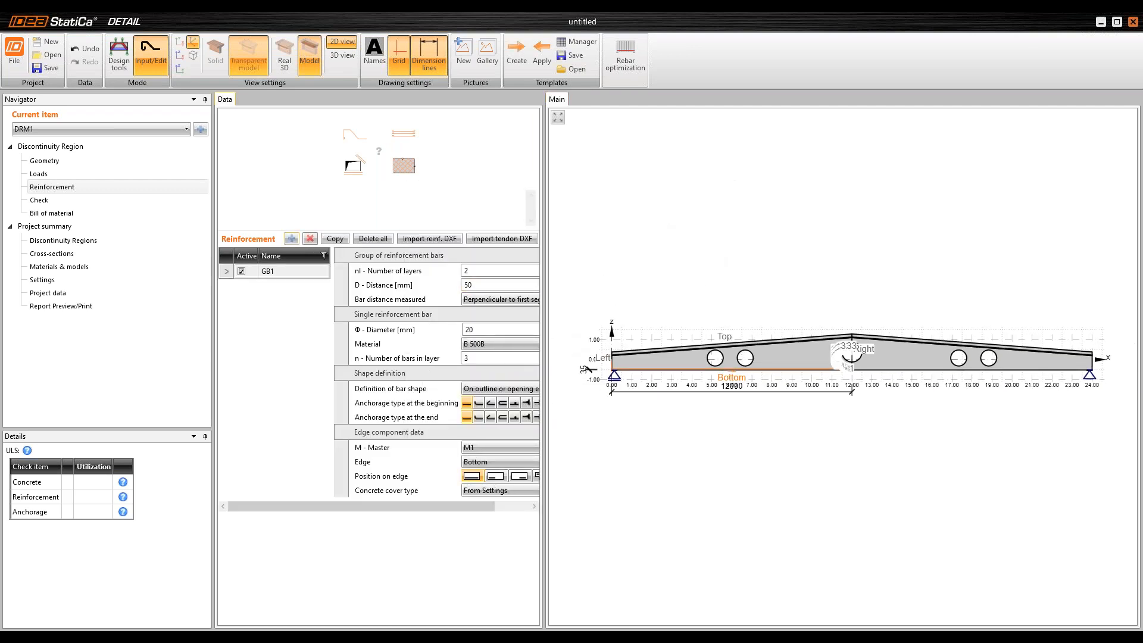
{"action": "left_click", "coordinate": [434, 271]}
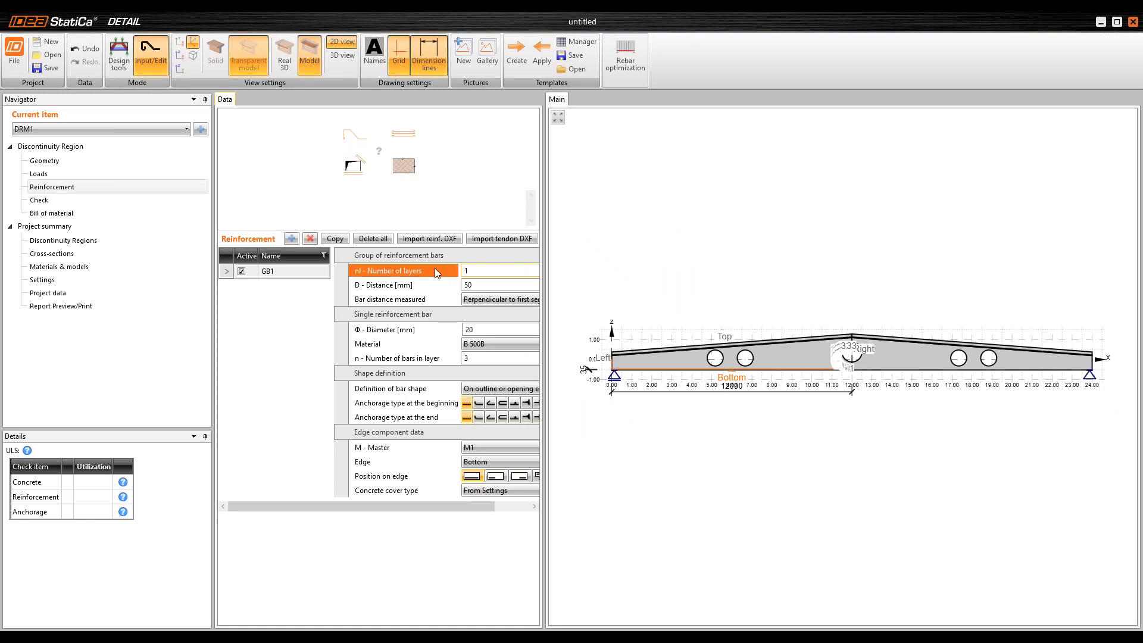
{"action": "key", "text": "Return"}
{"action": "left_click", "coordinate": [470, 300]}
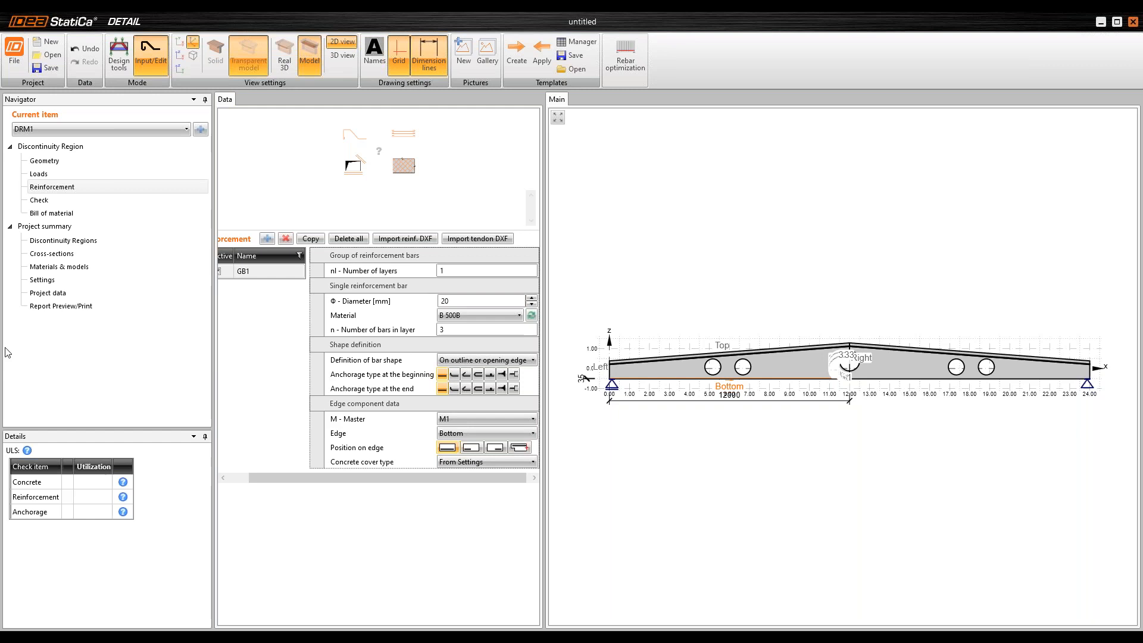
{"action": "left_click", "coordinate": [405, 305]}
{"action": "left_click", "coordinate": [384, 331]}
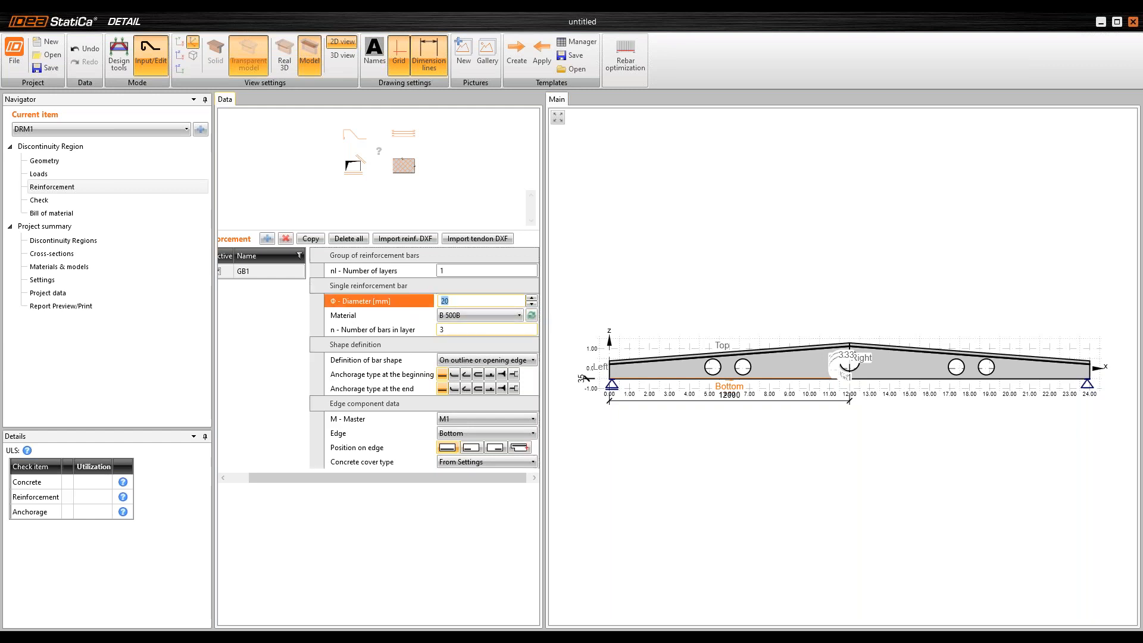
{"action": "type", "text": "4"}
{"action": "key", "text": "Tab"}
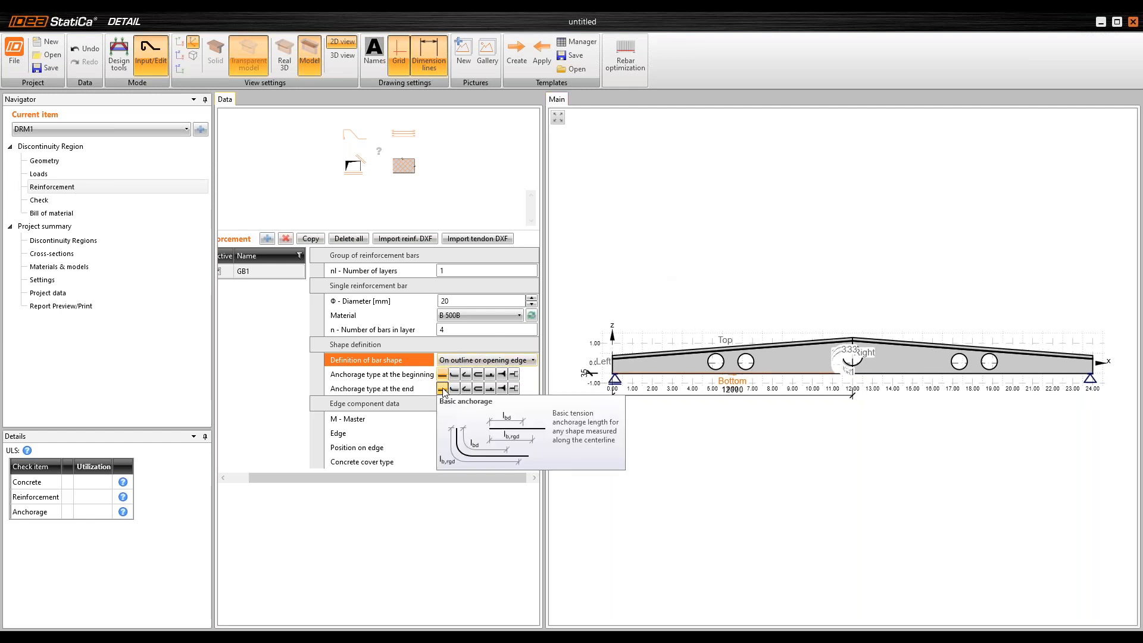
Step: Extend the end of the bottom bar group into the second half of the beam and display the model in real 3D
{"action": "scroll", "coordinate": [845, 377], "scroll_direction": "up", "scroll_amount": 1}
{"action": "scroll", "coordinate": [845, 377], "scroll_direction": "up", "scroll_amount": 7}
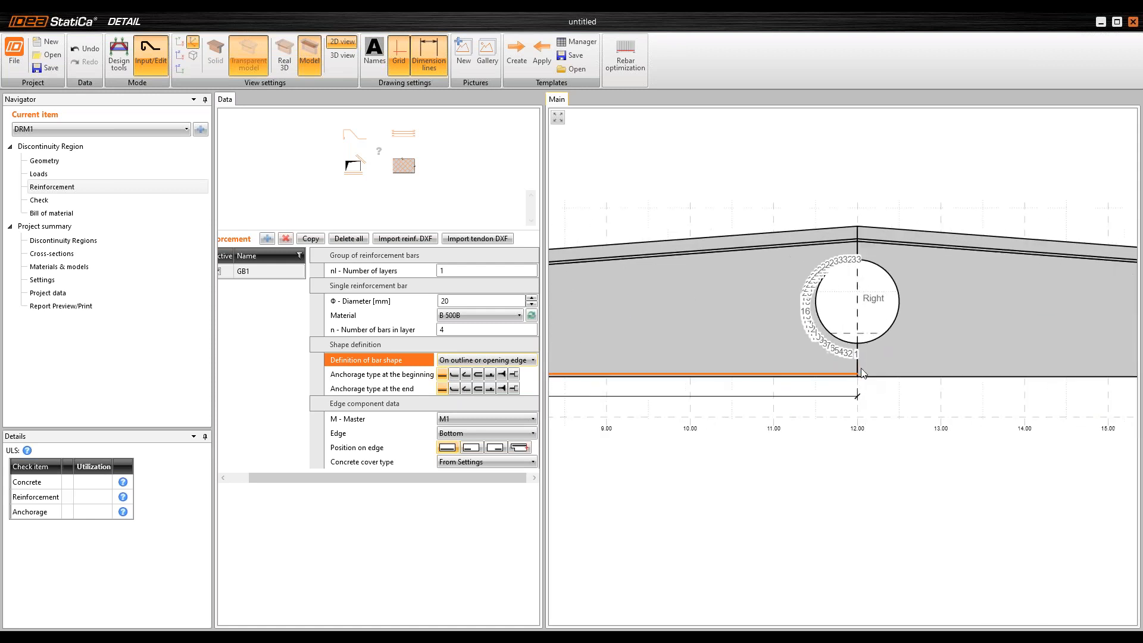
{"action": "scroll", "coordinate": [850, 377], "scroll_direction": "down", "scroll_amount": 4}
{"action": "middle_click_drag", "start_coordinate": [1084, 374], "coordinate": [856, 373]}
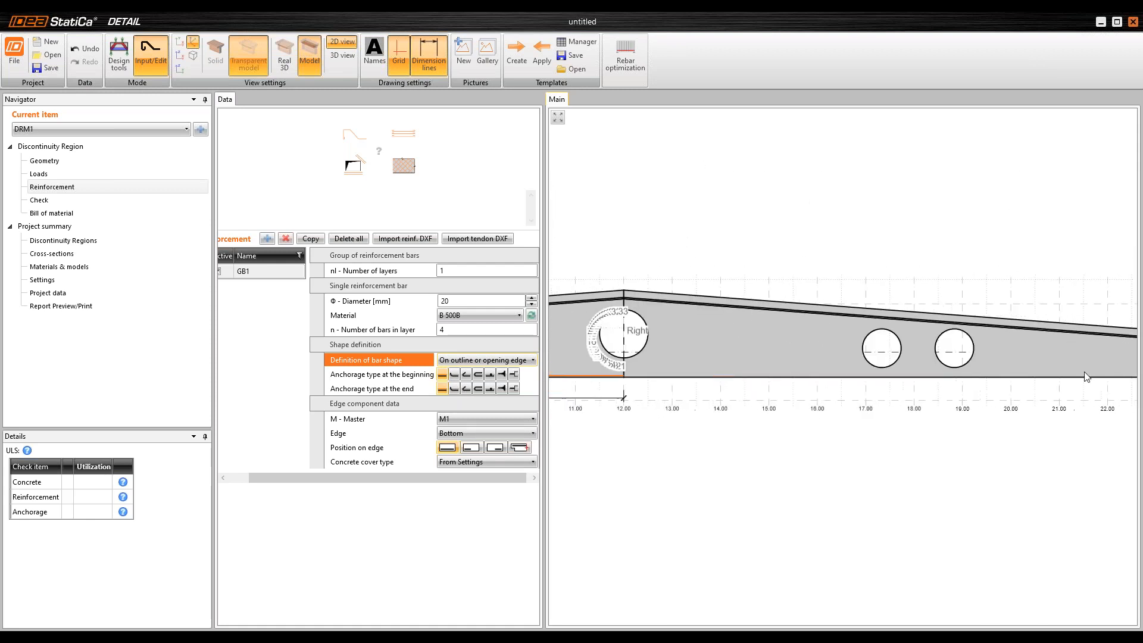
{"action": "left_click", "coordinate": [519, 450]}
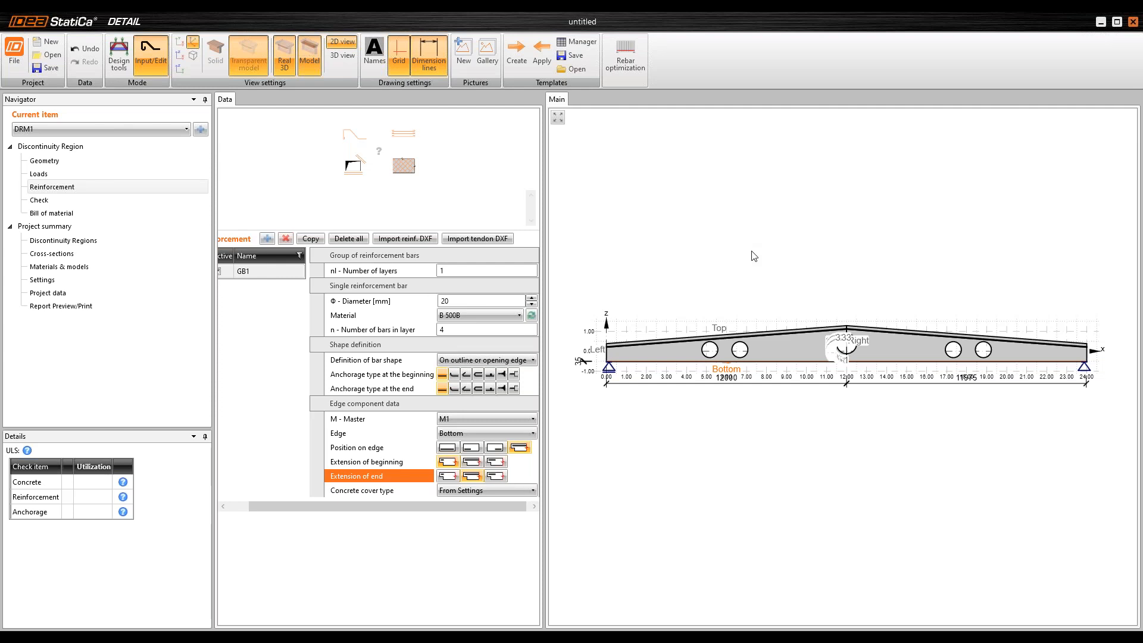
{"action": "scroll", "coordinate": [838, 323], "scroll_direction": "up", "scroll_amount": 4}
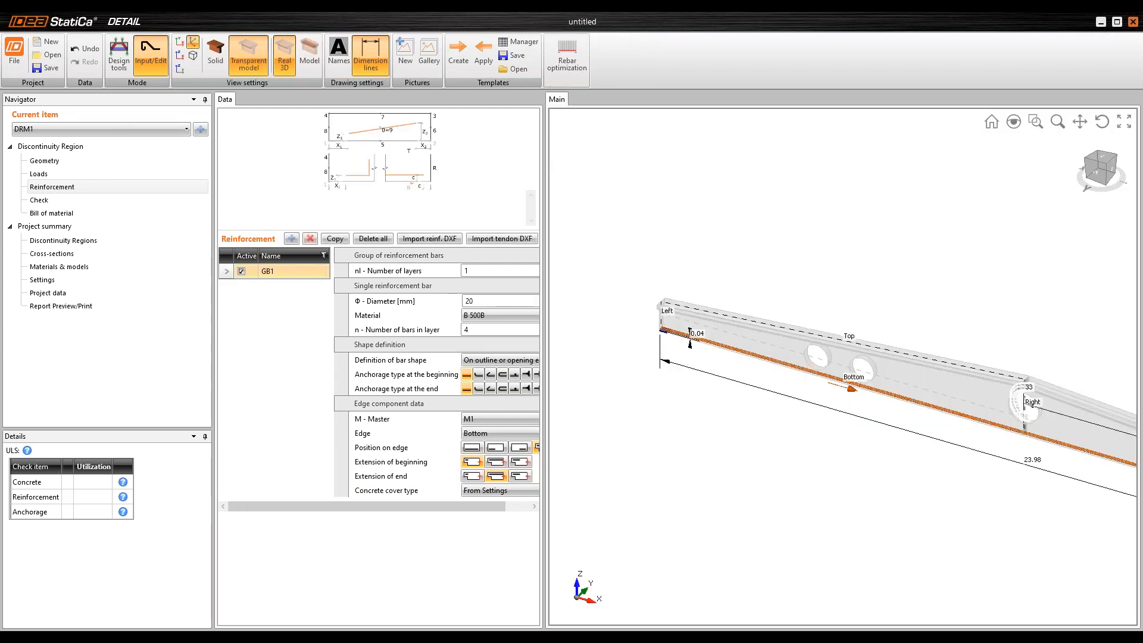
Step: Inspect the bottom reinforcement bars in 3D along the whole beam, including their ends at both supports
{"action": "middle_click_drag", "start_coordinate": [836, 321], "coordinate": [667, 266]}
{"action": "scroll", "coordinate": [991, 418], "scroll_direction": "up", "scroll_amount": 5}
{"action": "middle_click_drag", "start_coordinate": [1029, 413], "coordinate": [554, 265]}
{"action": "middle_click_drag", "start_coordinate": [1046, 396], "coordinate": [993, 388]}
{"action": "scroll", "coordinate": [1000, 384], "scroll_direction": "up", "scroll_amount": 7}
{"action": "scroll", "coordinate": [992, 389], "scroll_direction": "down", "scroll_amount": 7}
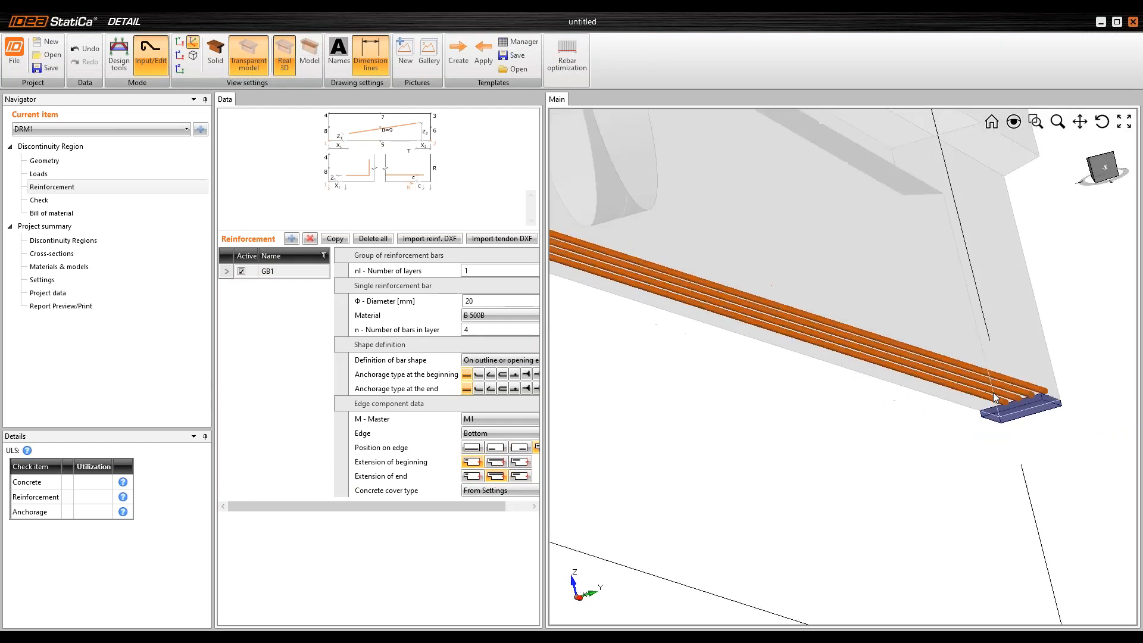
{"action": "scroll", "coordinate": [827, 302], "scroll_direction": "up", "scroll_amount": 2}
{"action": "scroll", "coordinate": [797, 290], "scroll_direction": "down", "scroll_amount": 3}
{"action": "middle_click_drag", "start_coordinate": [785, 278], "coordinate": [751, 255], "text": "shift"}
{"action": "scroll", "coordinate": [749, 253], "scroll_direction": "up", "scroll_amount": 2}
{"action": "middle_click_drag", "start_coordinate": [746, 253], "coordinate": [748, 256]}
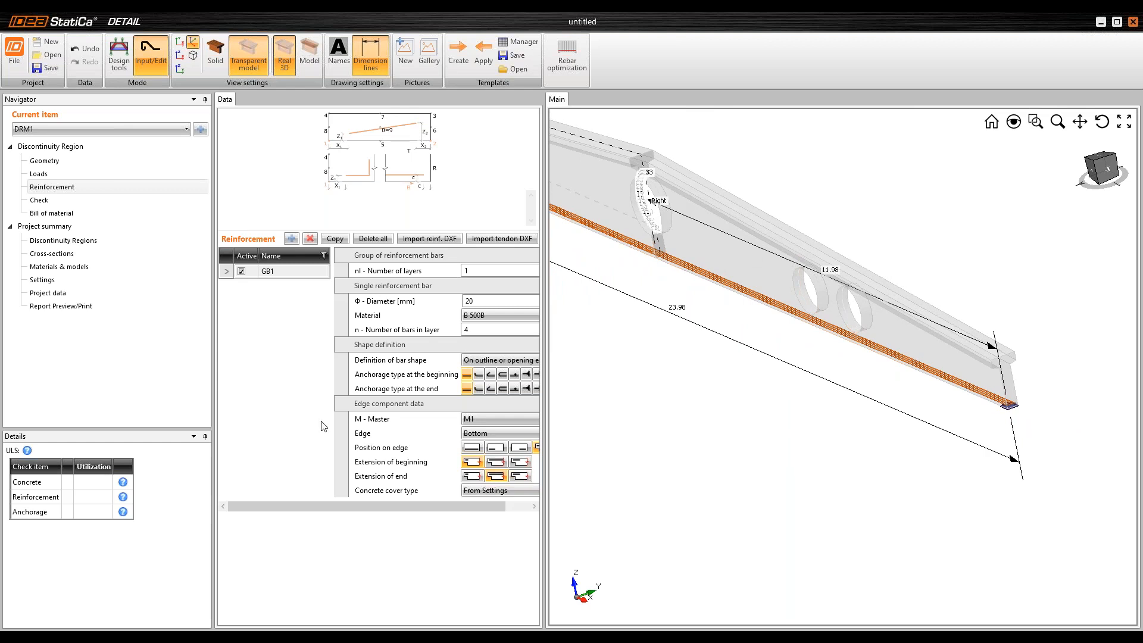
{"action": "middle_click_drag", "start_coordinate": [733, 271], "coordinate": [1036, 424]}
{"action": "middle_click_drag", "start_coordinate": [701, 280], "coordinate": [723, 272], "text": "shift"}
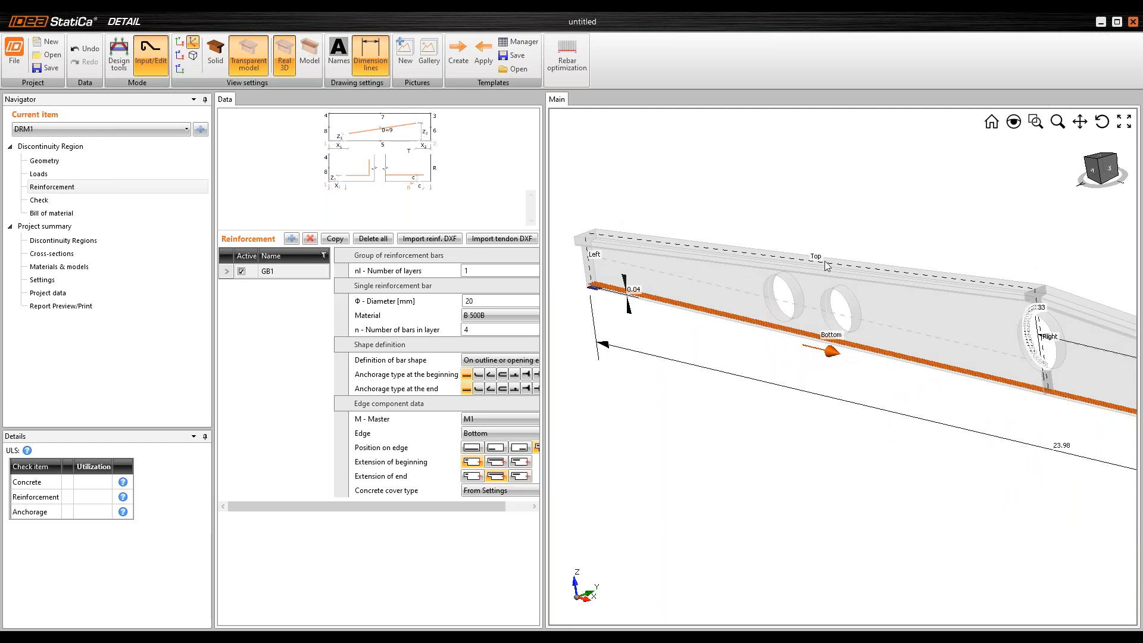
{"action": "scroll", "coordinate": [606, 222], "scroll_direction": "up", "scroll_amount": 4}
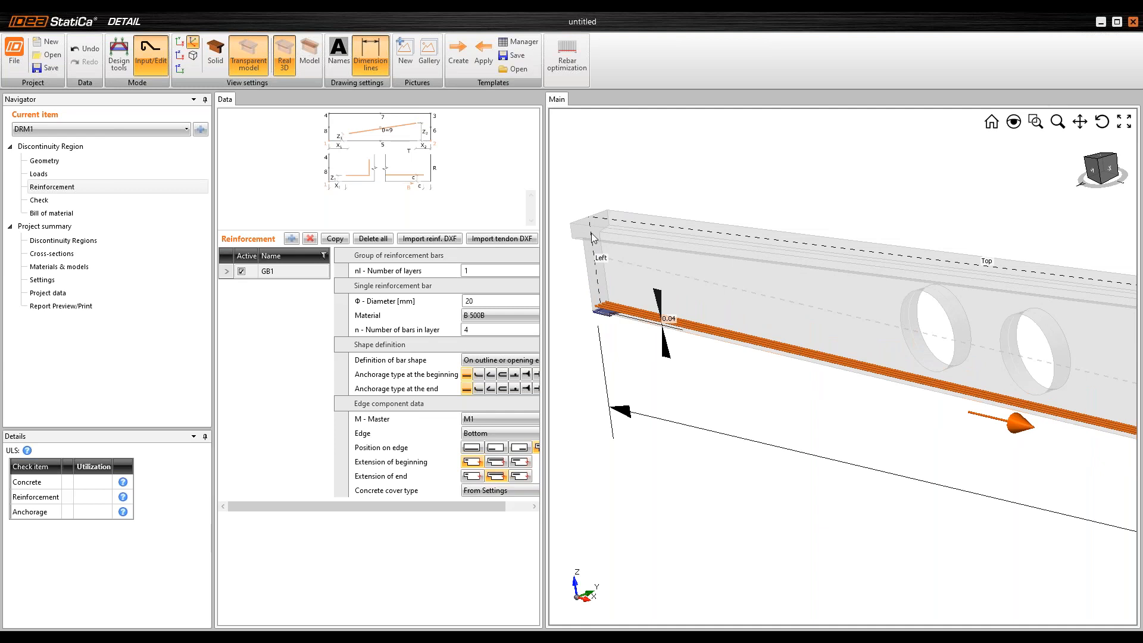
Step: Copy the bottom reinforcement bar group and set the diameter of the copied bars to 10 mm
{"action": "left_click", "coordinate": [335, 239]}
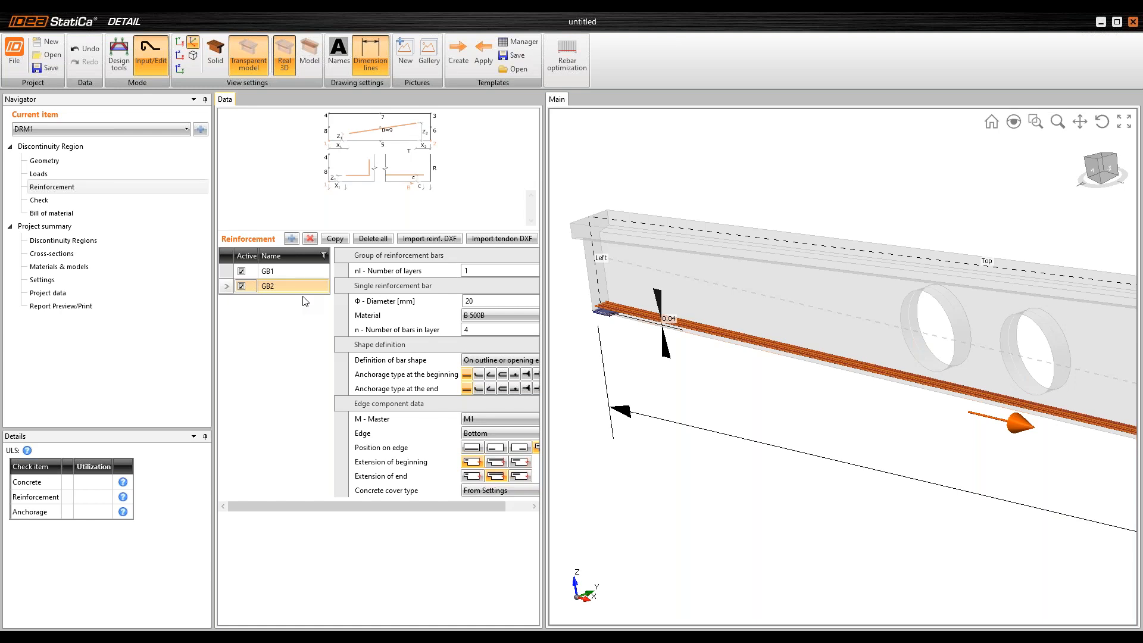
{"action": "left_click", "coordinate": [476, 271]}
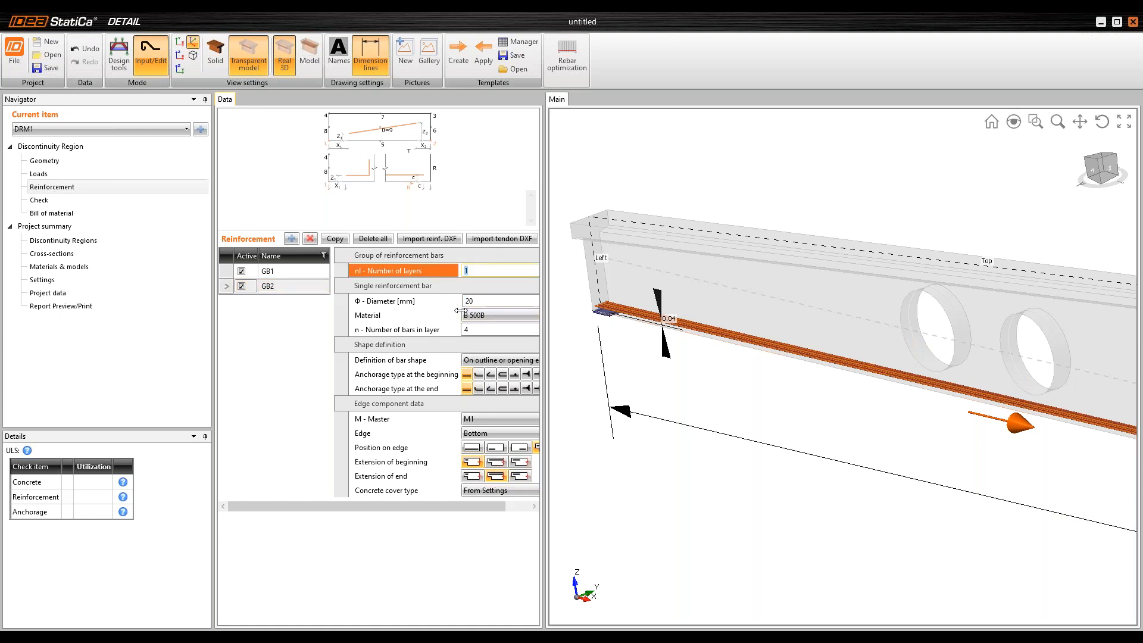
{"action": "left_click", "coordinate": [436, 301]}
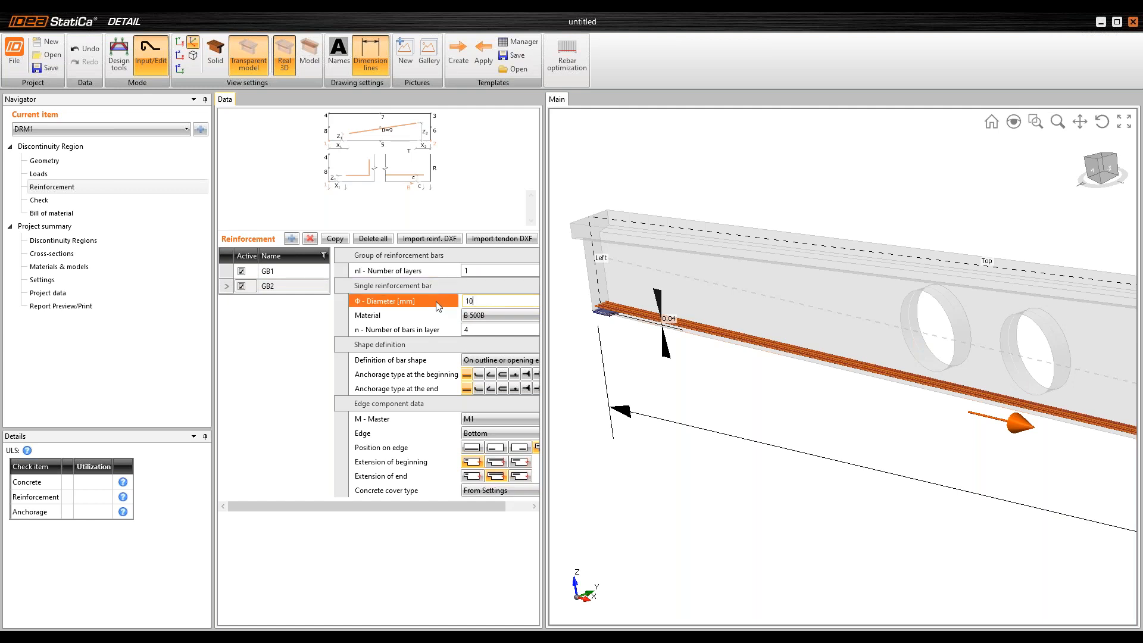
{"action": "key", "text": "Tab"}
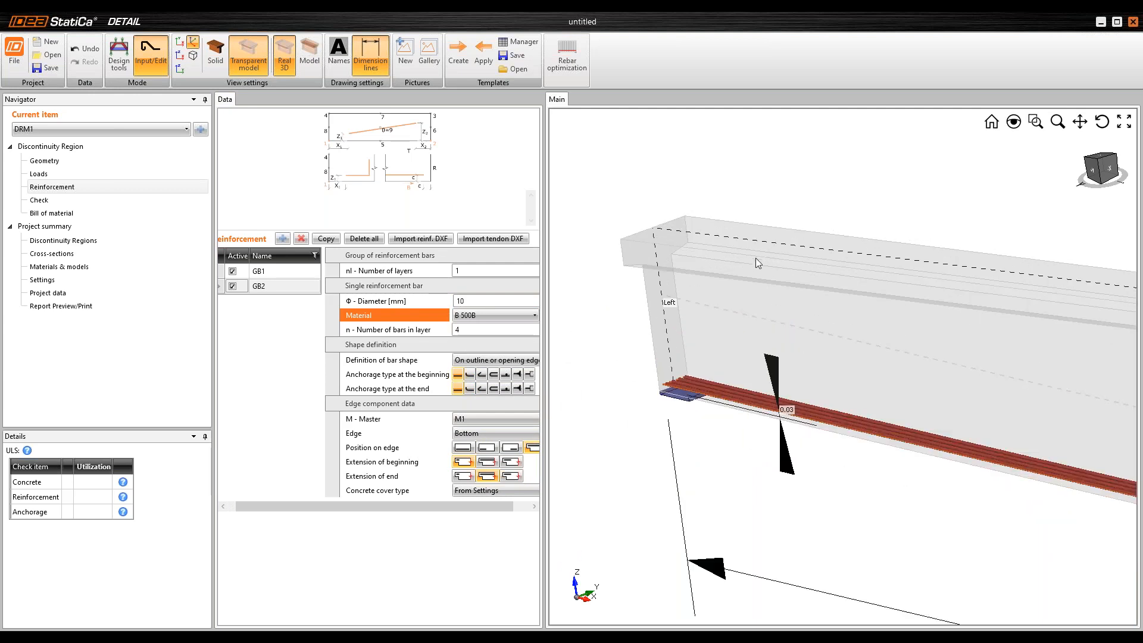
Step: Place the copied bar group on the top edge of M1 and set 6 bars in the layer
{"action": "left_click", "coordinate": [487, 432]}
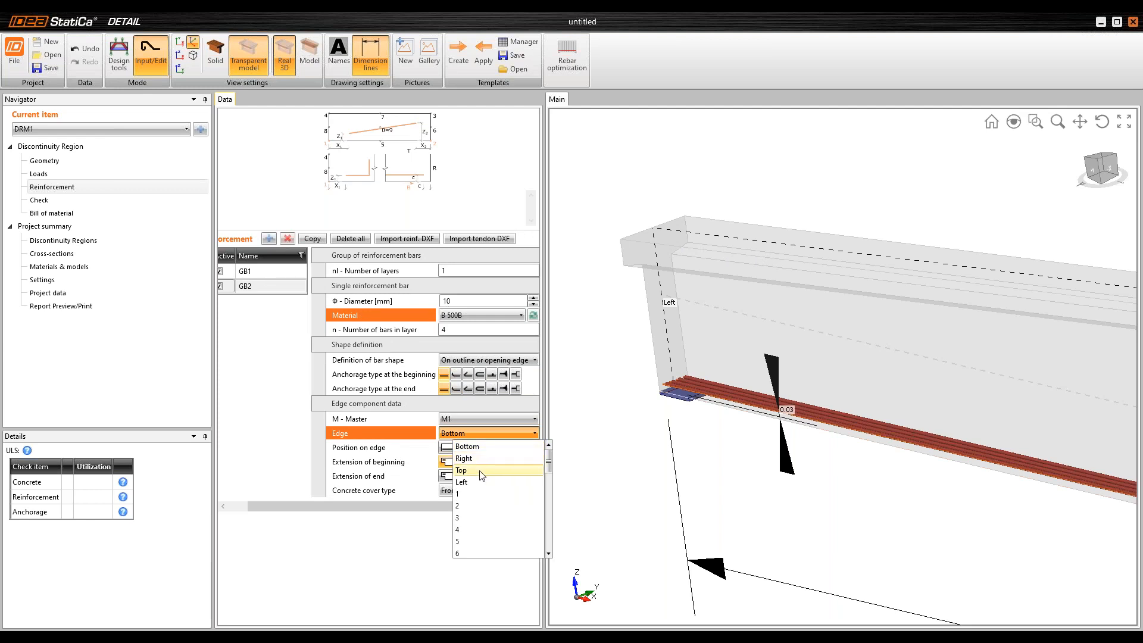
{"action": "left_click", "coordinate": [482, 472]}
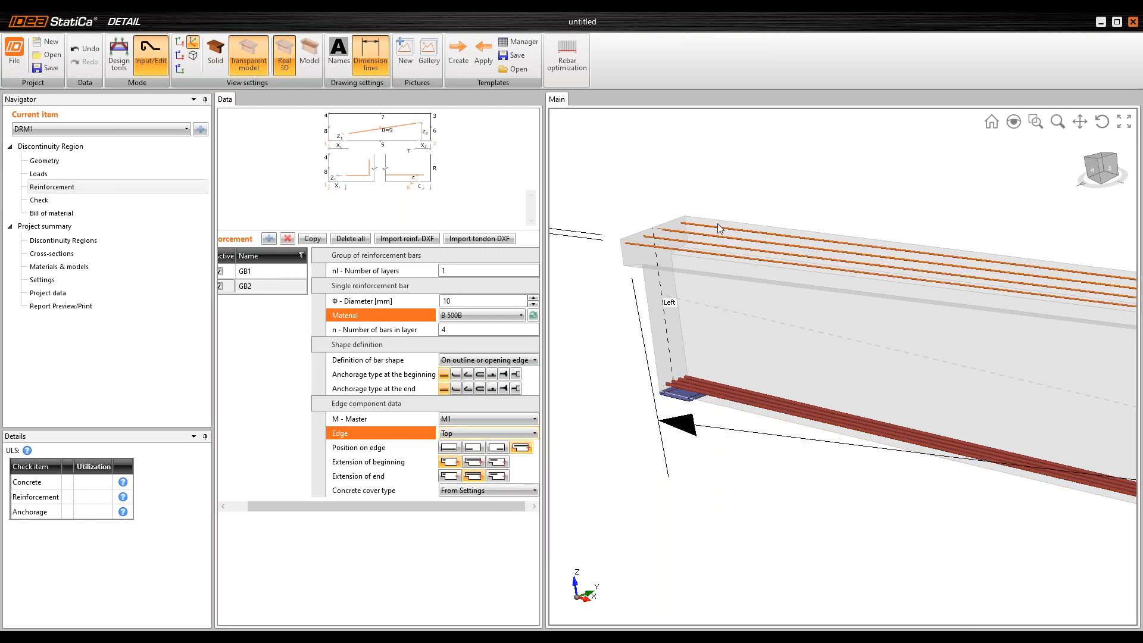
{"action": "left_click", "coordinate": [452, 330]}
{"action": "type", "text": "6"}
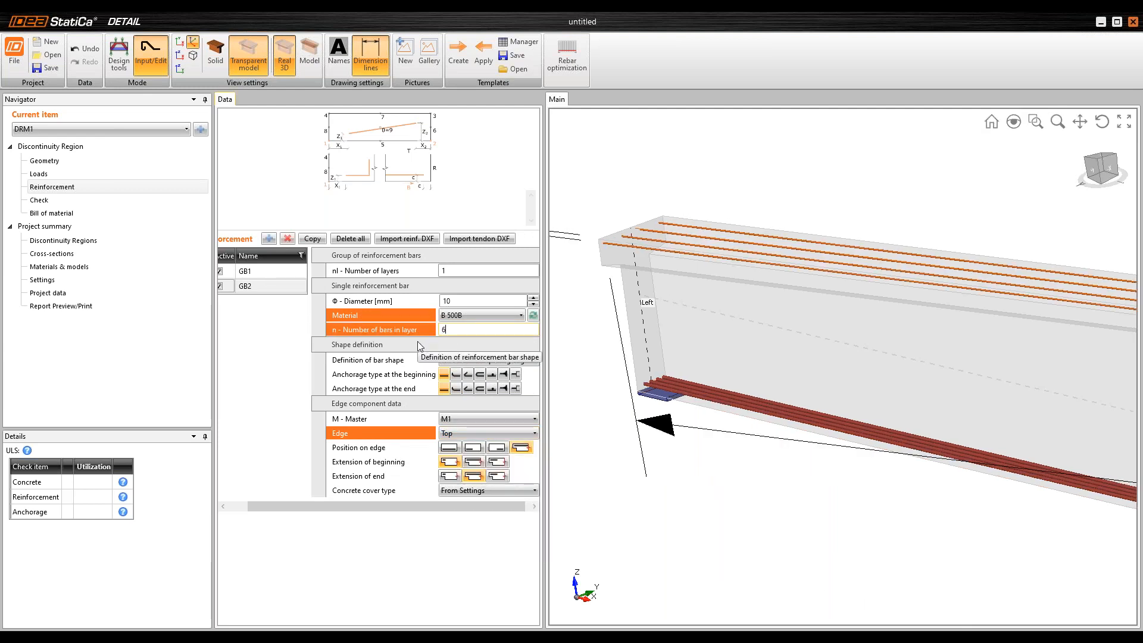
{"action": "key", "text": "Tab"}
{"action": "scroll", "coordinate": [872, 290], "scroll_direction": "down", "scroll_amount": 3}
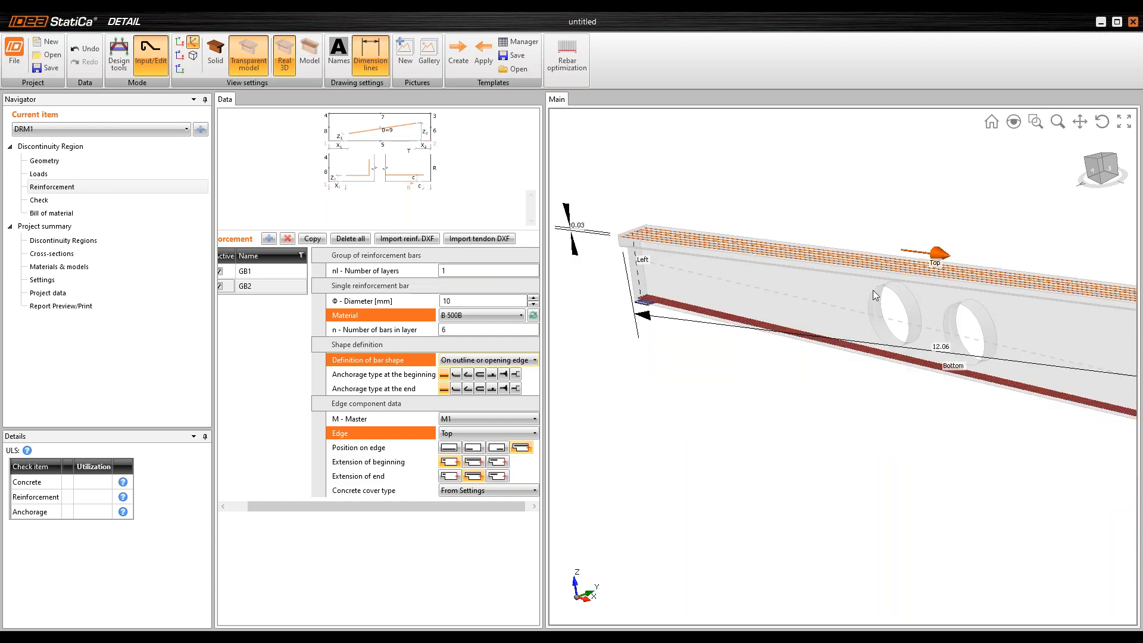
Step: Set the anchorage type at the end of the top bar group to perfect bond and inspect the bar ends at midspan
{"action": "scroll", "coordinate": [869, 286], "scroll_direction": "up", "scroll_amount": 6}
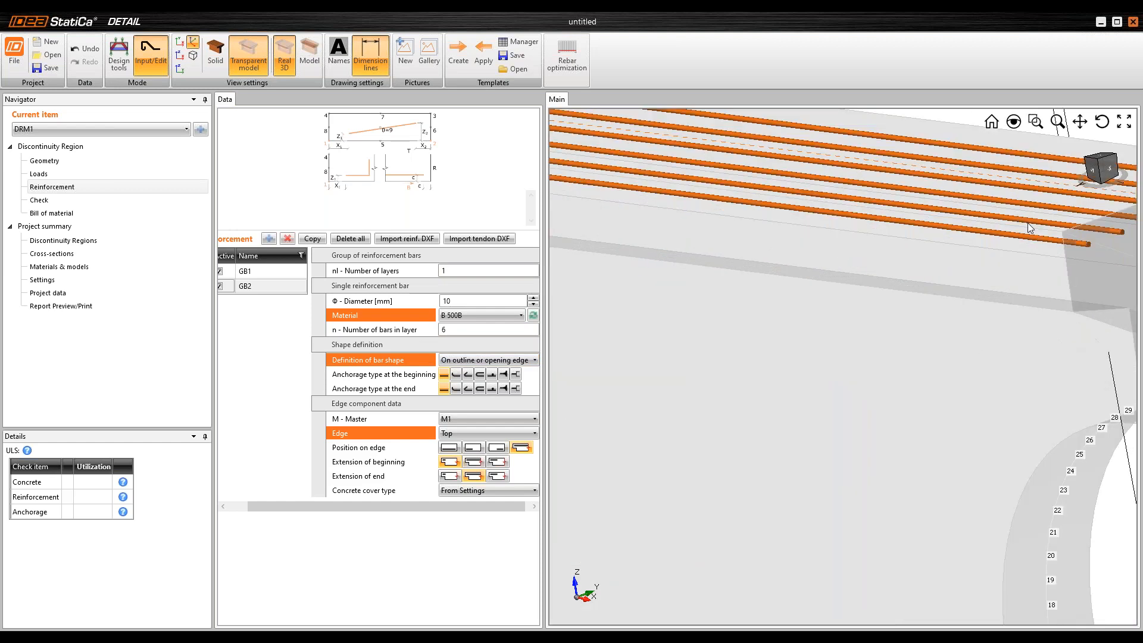
{"action": "middle_click_drag", "start_coordinate": [1027, 223], "coordinate": [865, 236]}
{"action": "middle_click_drag", "start_coordinate": [1030, 216], "coordinate": [957, 254]}
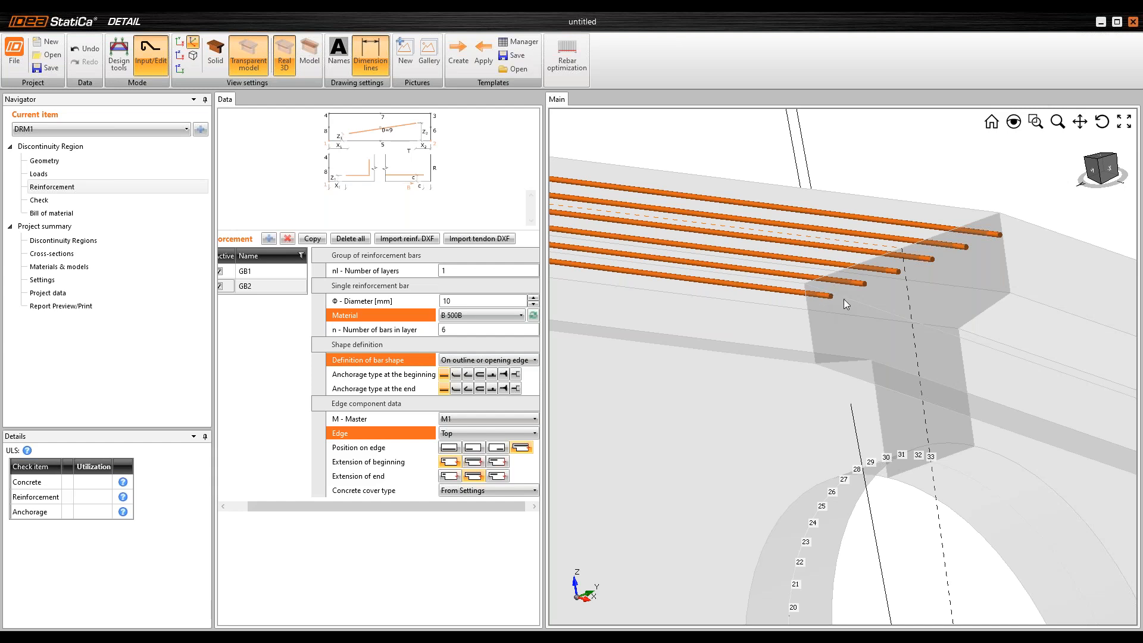
{"action": "left_click", "coordinate": [503, 389]}
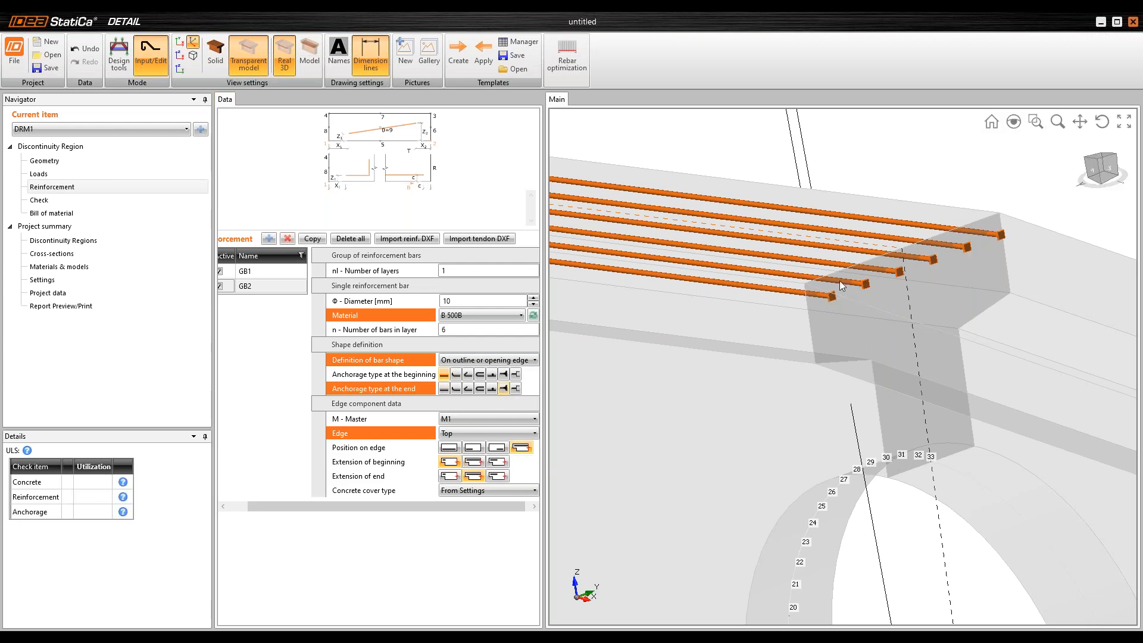
{"action": "scroll", "coordinate": [840, 283], "scroll_direction": "up", "scroll_amount": 6}
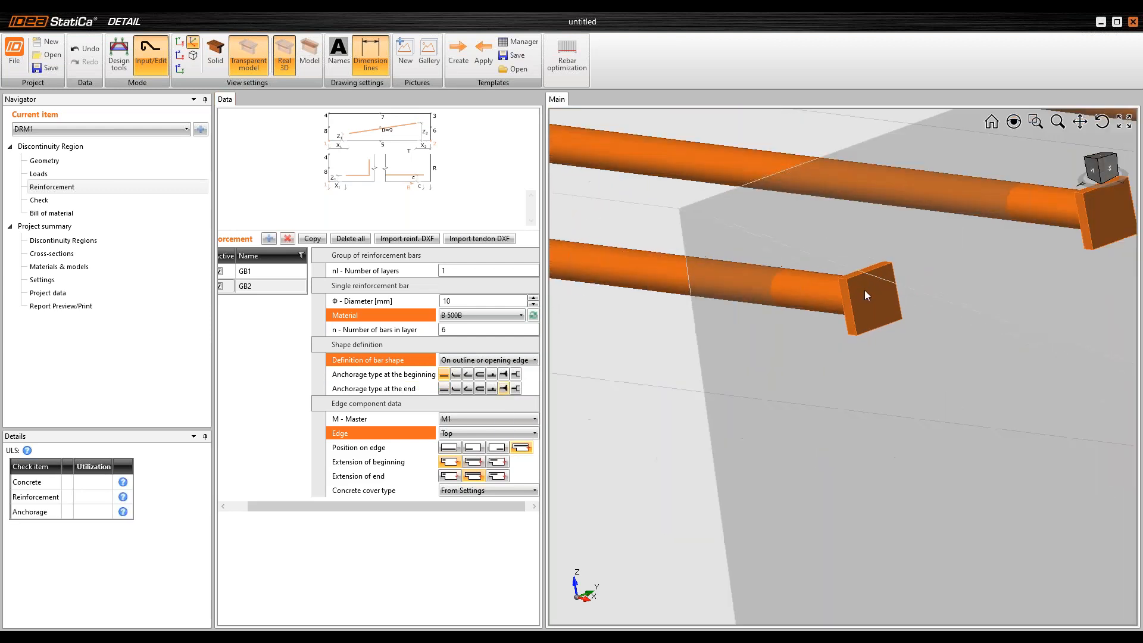
{"action": "scroll", "coordinate": [864, 291], "scroll_direction": "down", "scroll_amount": 10}
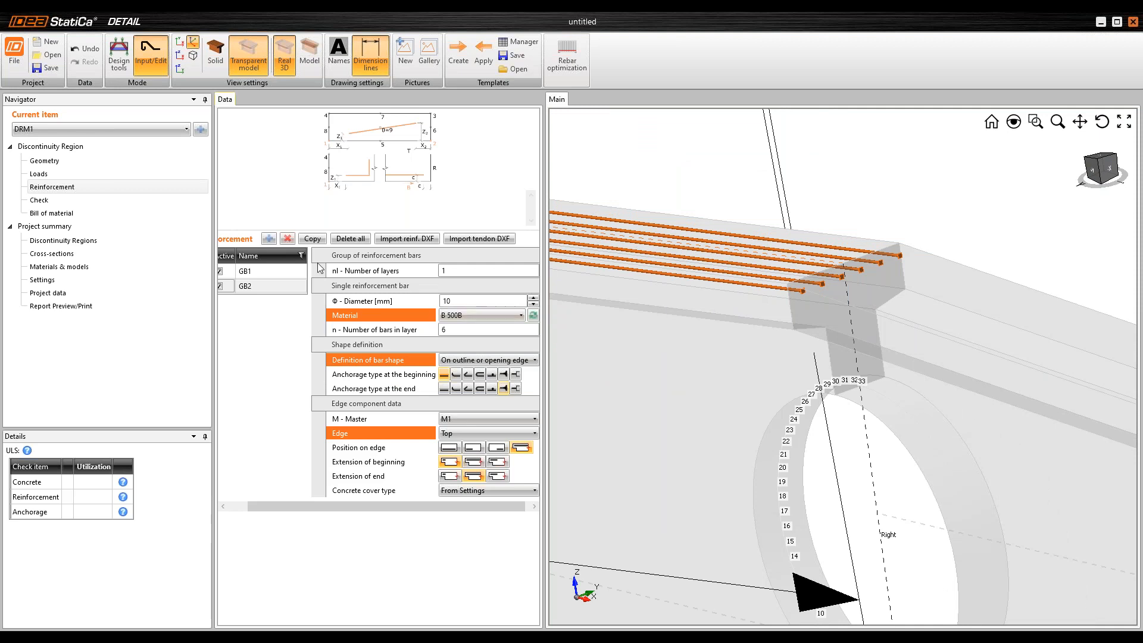
Step: Copy the top bar group, assign the copy to master M2, and inspect its anchored bar ends
{"action": "left_click", "coordinate": [313, 239]}
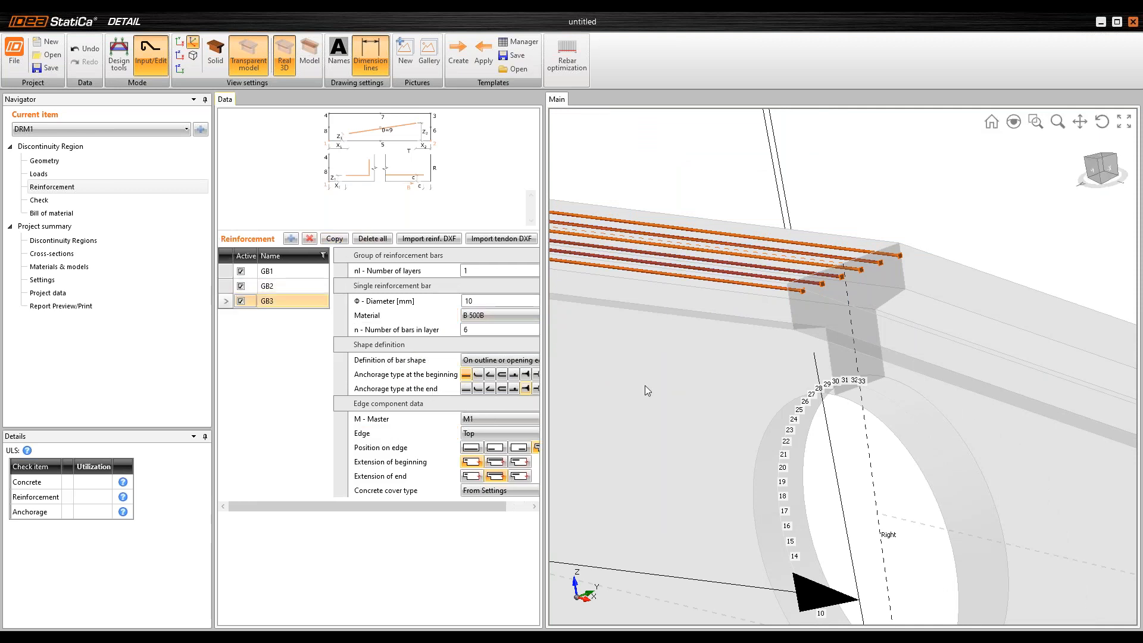
{"action": "middle_click_drag", "start_coordinate": [859, 356], "coordinate": [758, 312]}
{"action": "scroll", "coordinate": [976, 360], "scroll_direction": "down", "scroll_amount": 5}
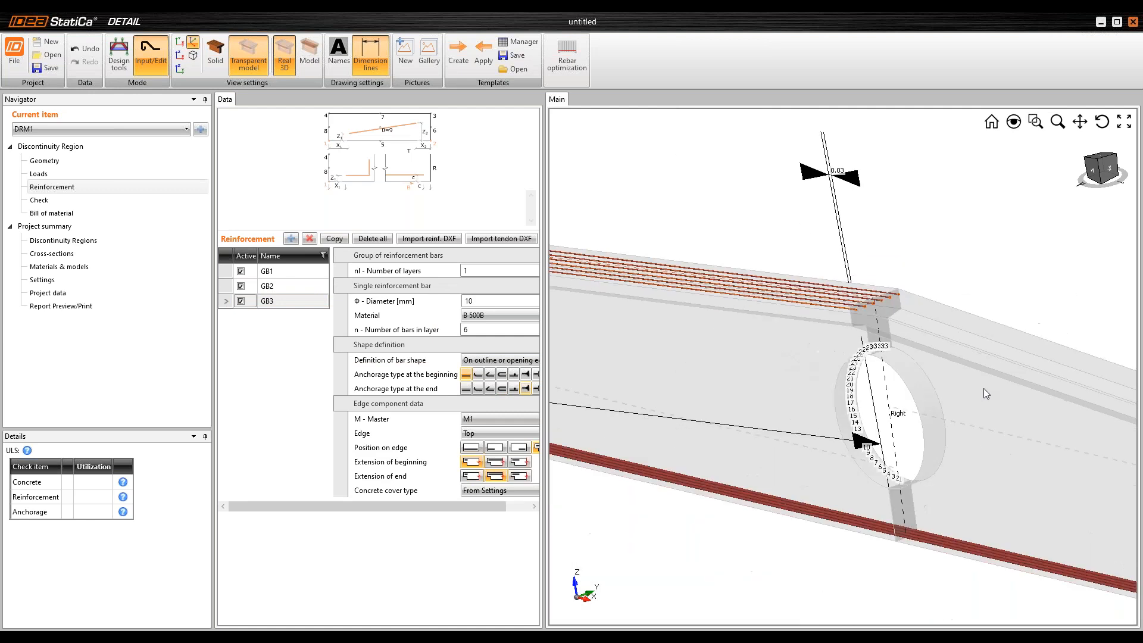
{"action": "left_click", "coordinate": [480, 419]}
{"action": "left_click", "coordinate": [484, 445]}
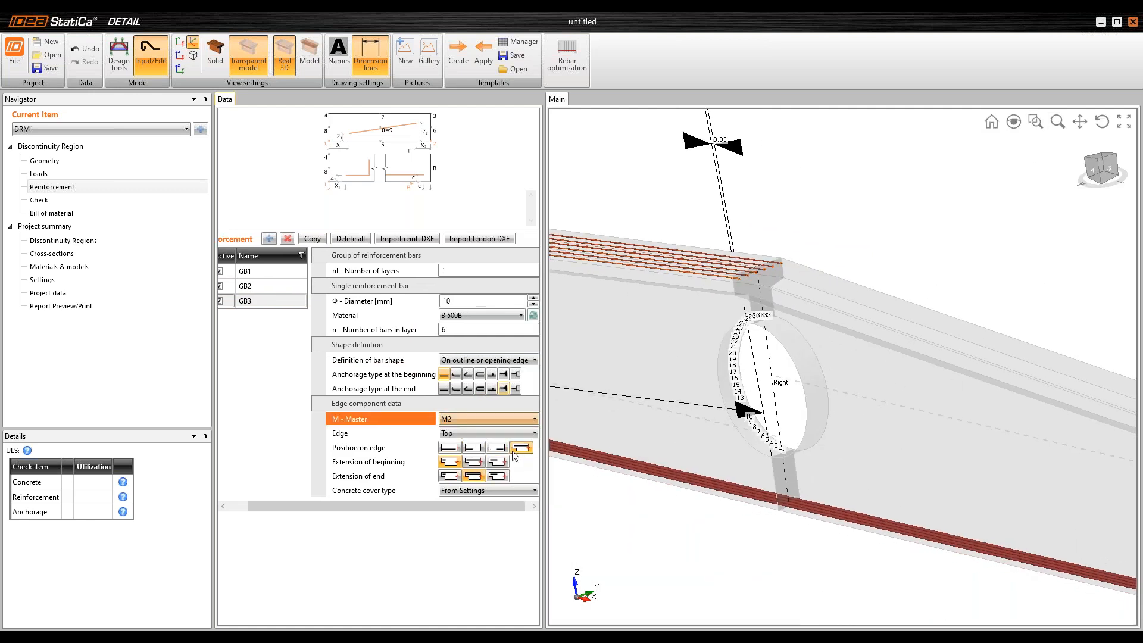
{"action": "scroll", "coordinate": [953, 397], "scroll_direction": "up", "scroll_amount": 8}
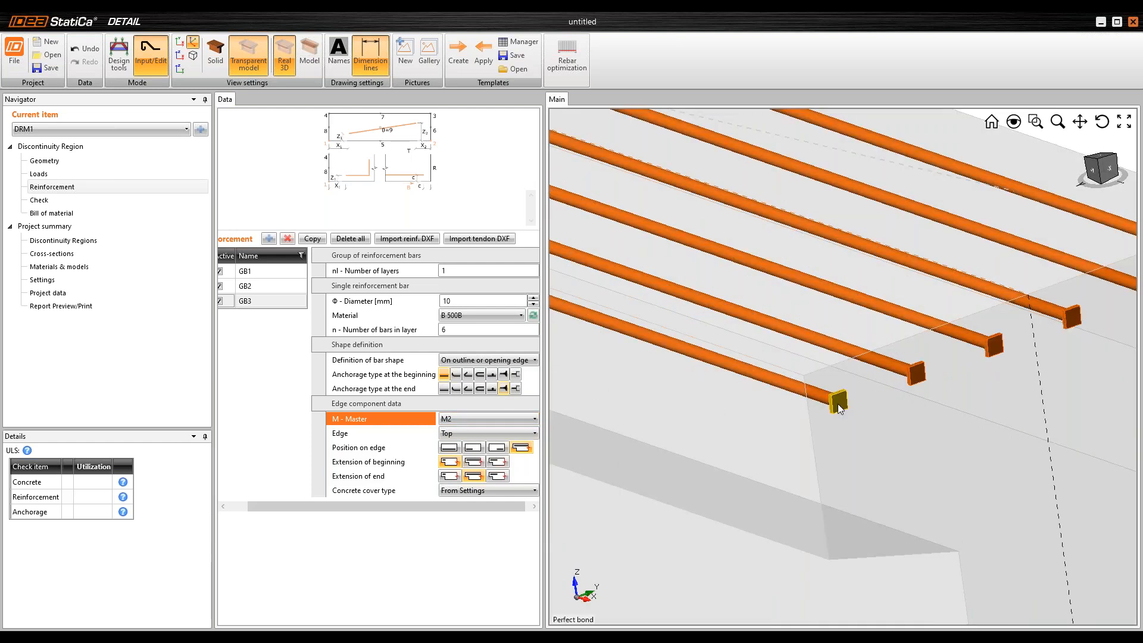
{"action": "left_click", "coordinate": [838, 402]}
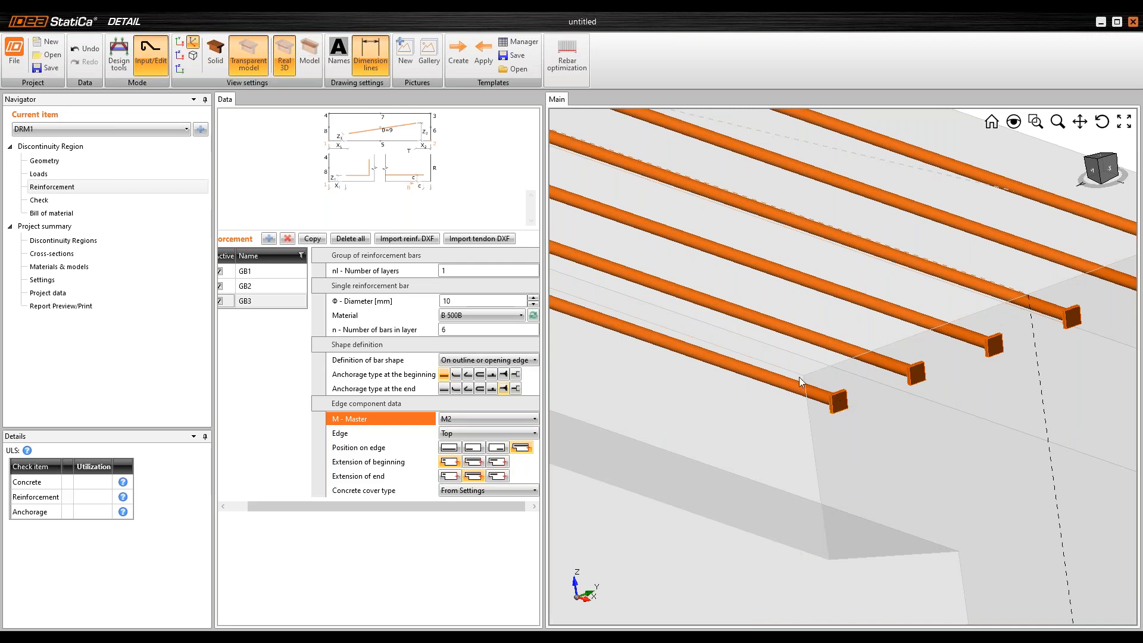
Step: Set GB3's end anchorage to the straight type and its beginning anchorage to the end-plate type
{"action": "scroll", "coordinate": [799, 377], "scroll_direction": "down", "scroll_amount": 5}
{"action": "left_click", "coordinate": [443, 388]}
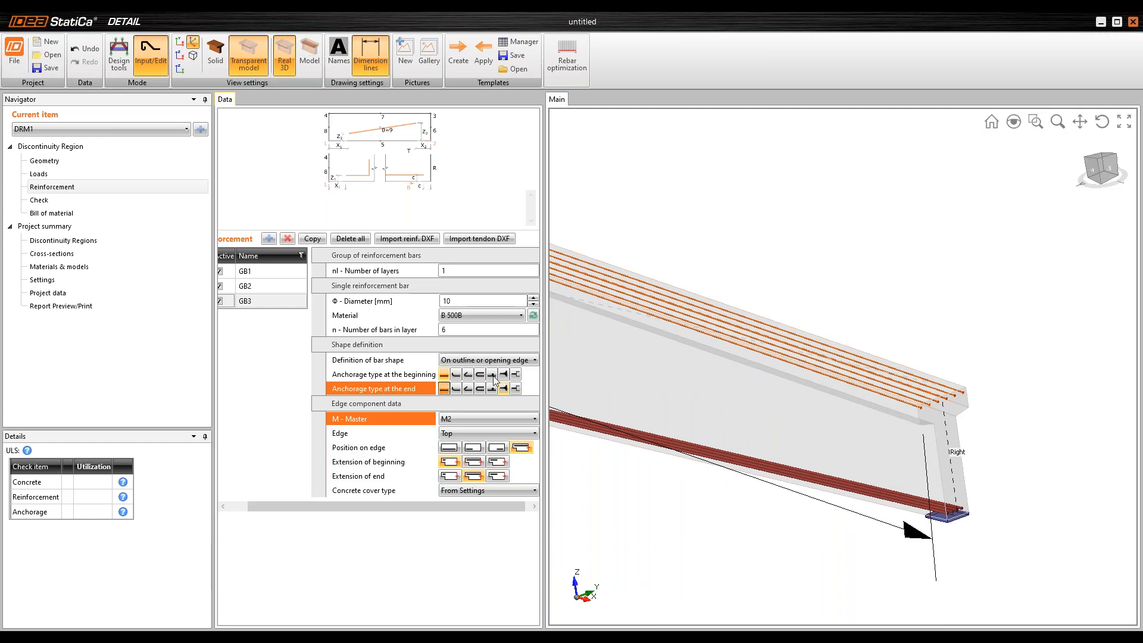
{"action": "left_click", "coordinate": [504, 374]}
{"action": "middle_click_drag", "start_coordinate": [685, 286], "coordinate": [982, 364]}
{"action": "middle_click_drag", "start_coordinate": [792, 322], "coordinate": [1000, 390]}
{"action": "mouse_move", "coordinate": [694, 253]}
{"action": "middle_mouse_down"}
{"action": "mouse_move", "coordinate": [806, 311]}
{"action": "mouse_move", "coordinate": [990, 359]}
{"action": "middle_mouse_up"}
{"action": "scroll", "coordinate": [772, 337], "scroll_direction": "up", "scroll_amount": 5}
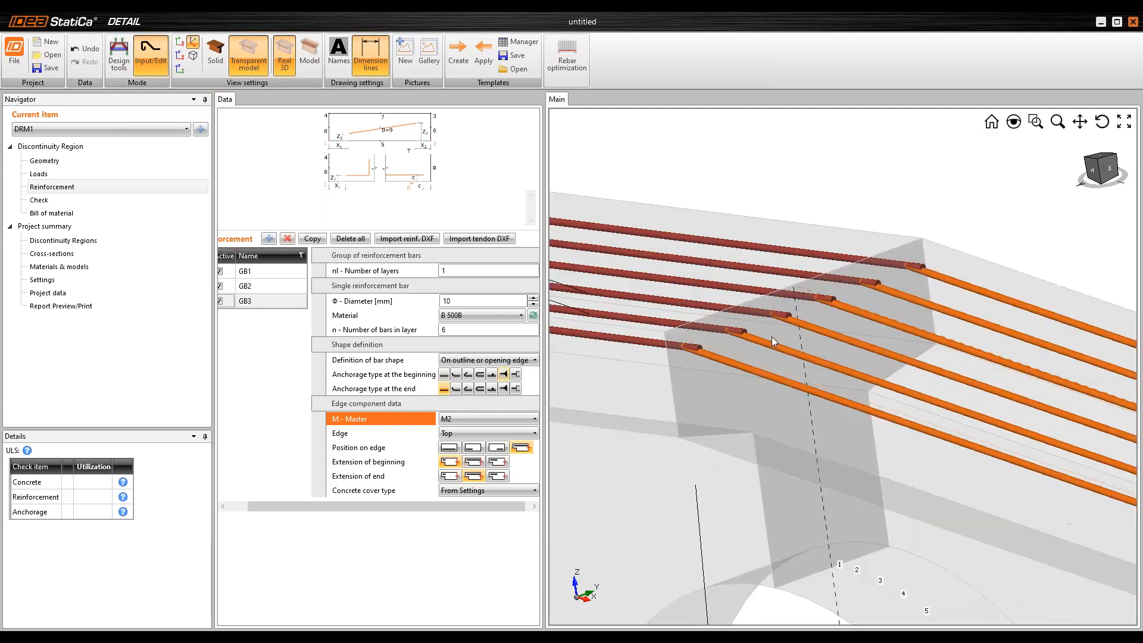
{"action": "scroll", "coordinate": [614, 350], "scroll_direction": "down", "scroll_amount": 2}
{"action": "middle_click_drag", "start_coordinate": [595, 368], "coordinate": [660, 348]}
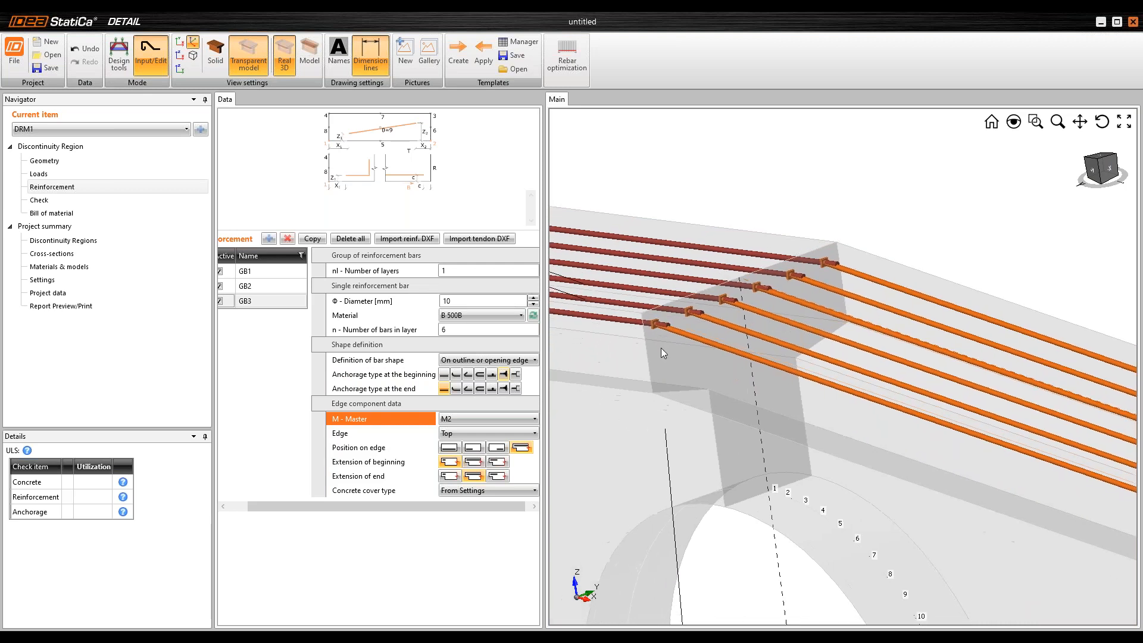
{"action": "scroll", "coordinate": [662, 350], "scroll_direction": "down", "scroll_amount": 5}
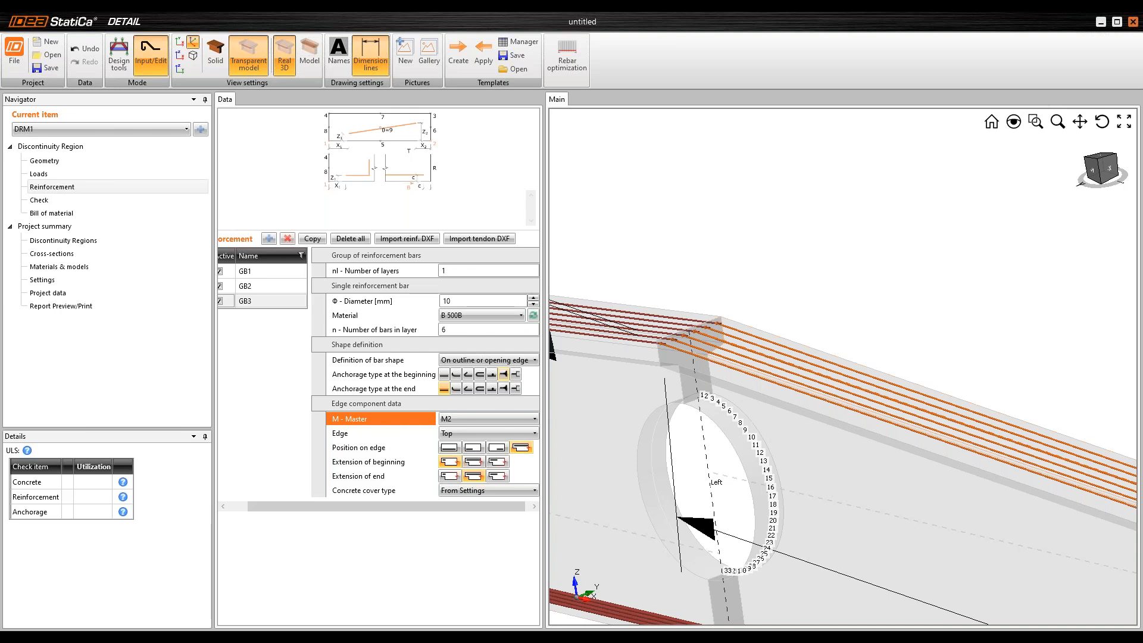
Step: Examine the girder's reinforcement around the ridge and web openings in 3D and near the left support in the 2D model view
{"action": "middle_click_drag", "start_coordinate": [766, 433], "coordinate": [807, 352]}
{"action": "scroll", "coordinate": [807, 352], "scroll_direction": "down", "scroll_amount": 2}
{"action": "middle_click_drag", "start_coordinate": [908, 450], "coordinate": [710, 386]}
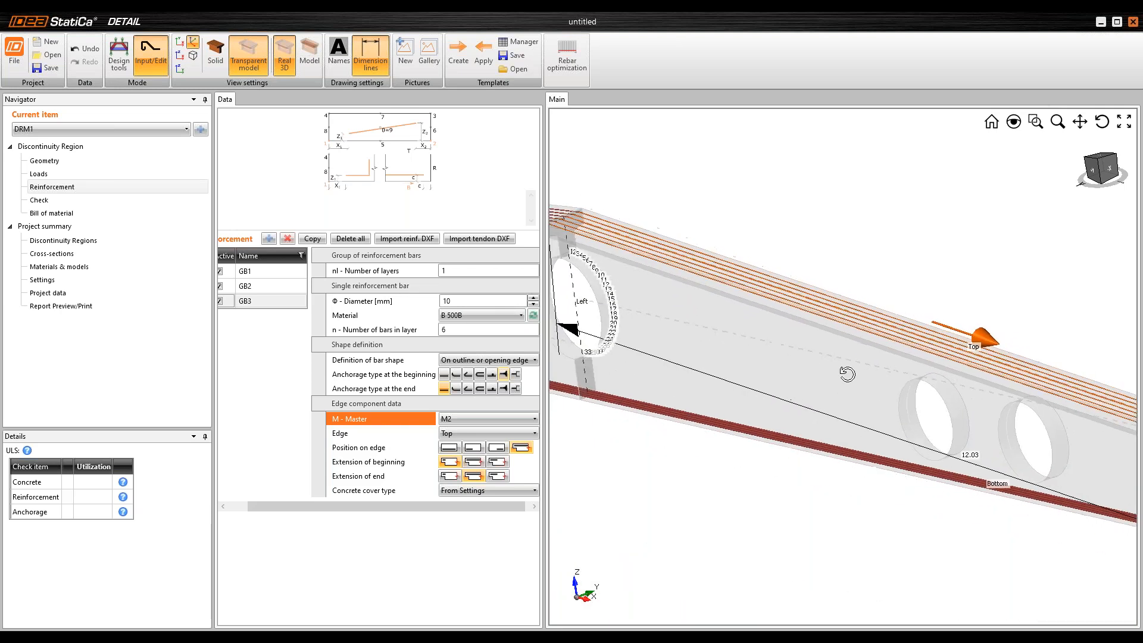
{"action": "right_click_drag", "start_coordinate": [849, 375], "coordinate": [822, 376]}
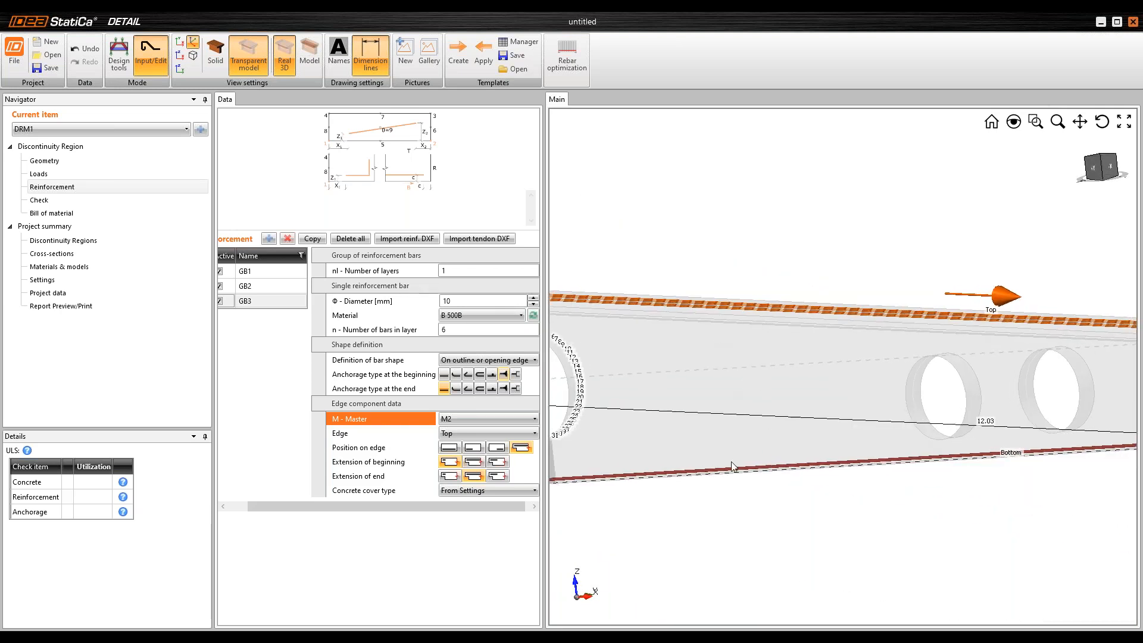
{"action": "middle_click_drag", "start_coordinate": [644, 397], "coordinate": [805, 378]}
{"action": "scroll", "coordinate": [805, 378], "scroll_direction": "down", "scroll_amount": 2}
{"action": "middle_click_drag", "start_coordinate": [624, 396], "coordinate": [634, 395], "text": "ctrl"}
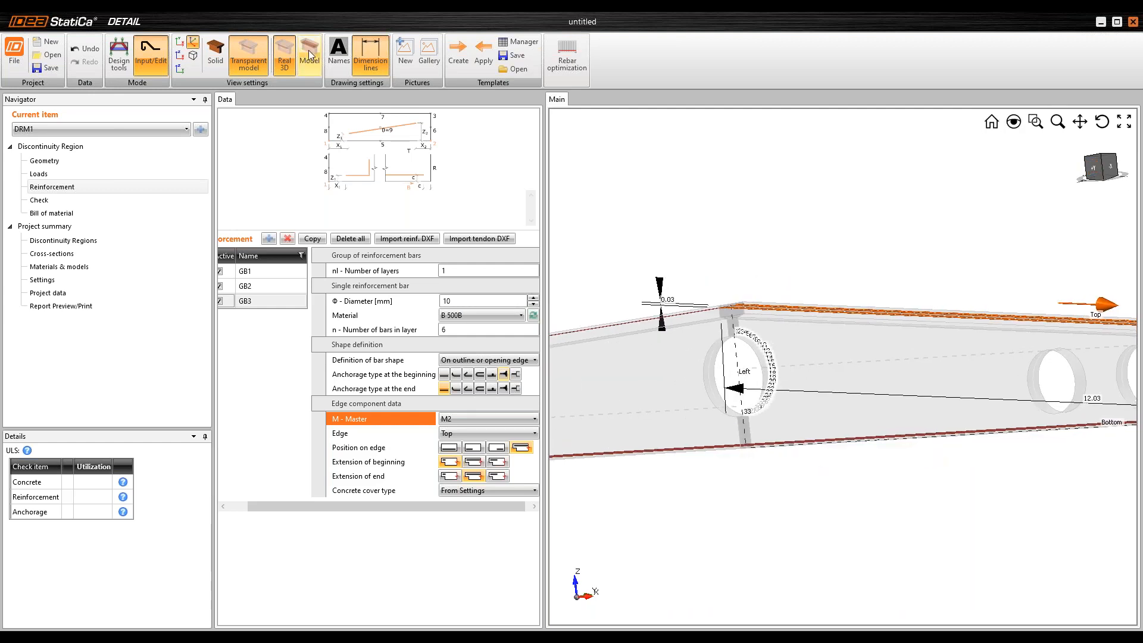
{"action": "left_click", "coordinate": [309, 54]}
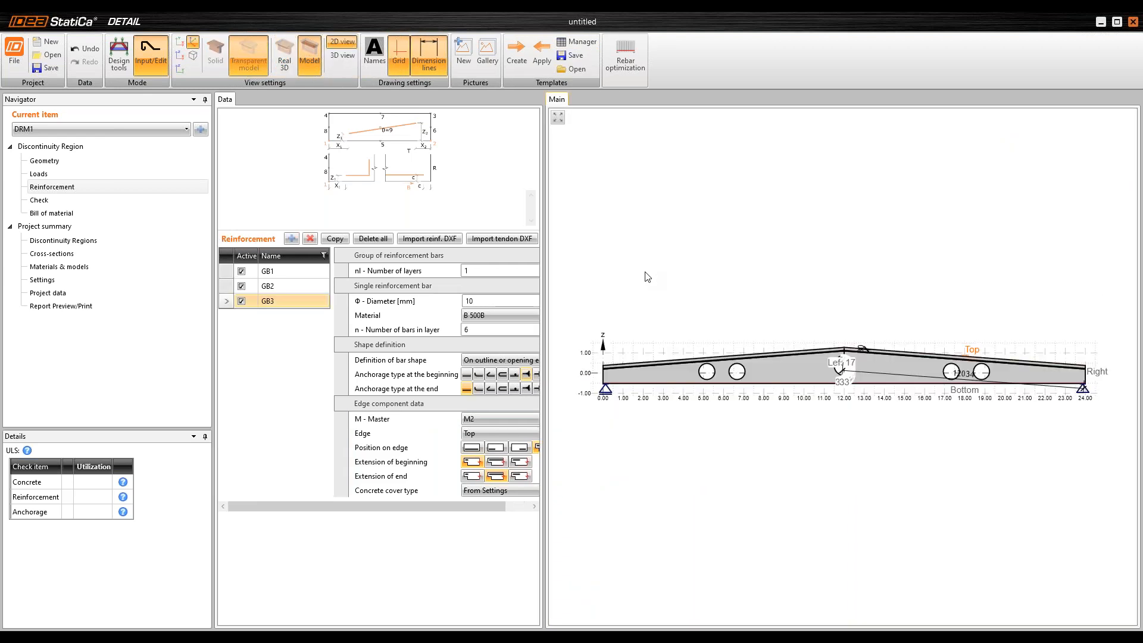
{"action": "scroll", "coordinate": [703, 300], "scroll_direction": "up", "scroll_amount": 1}
{"action": "scroll", "coordinate": [645, 349], "scroll_direction": "up", "scroll_amount": 1}
{"action": "scroll", "coordinate": [609, 380], "scroll_direction": "up", "scroll_amount": 4}
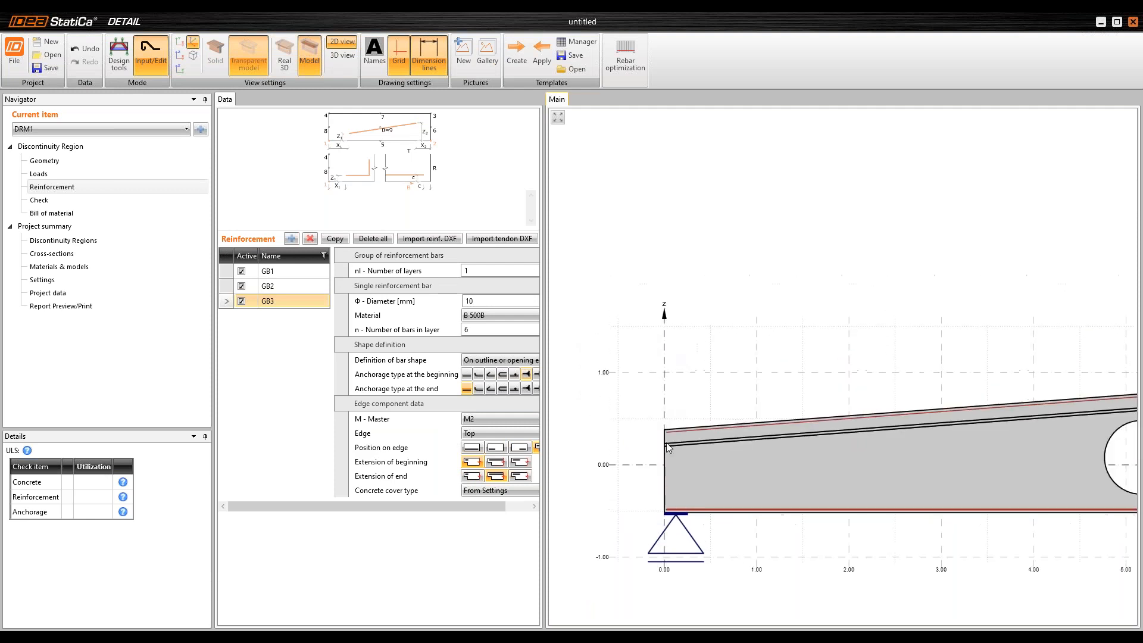
{"action": "middle_click_drag", "start_coordinate": [677, 470], "coordinate": [599, 467]}
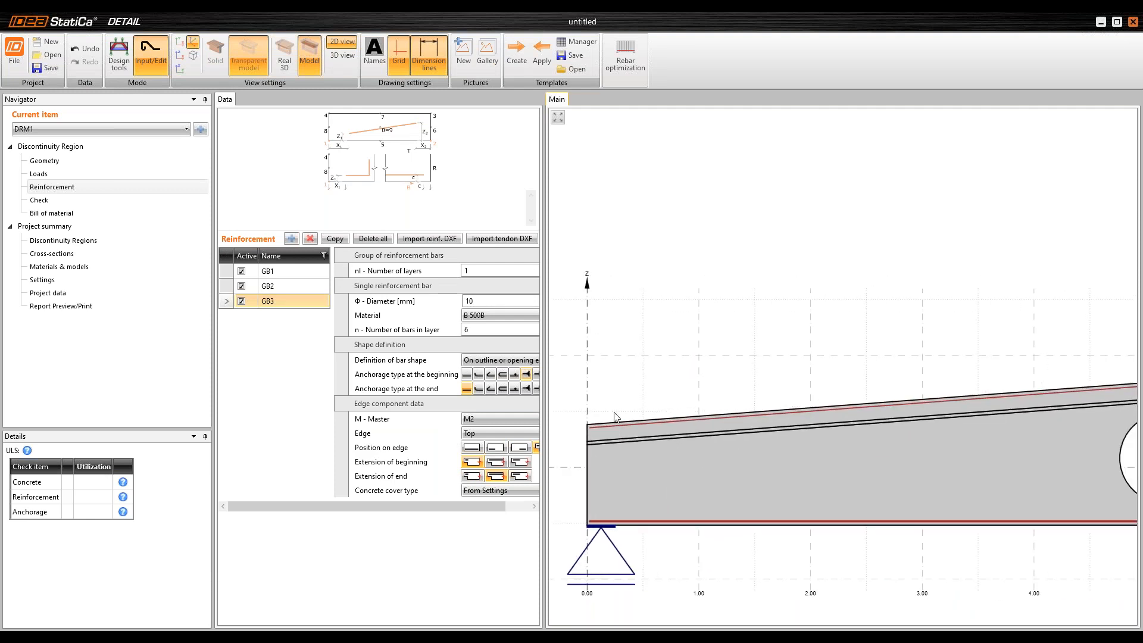
{"action": "middle_click_drag", "start_coordinate": [923, 414], "coordinate": [839, 417]}
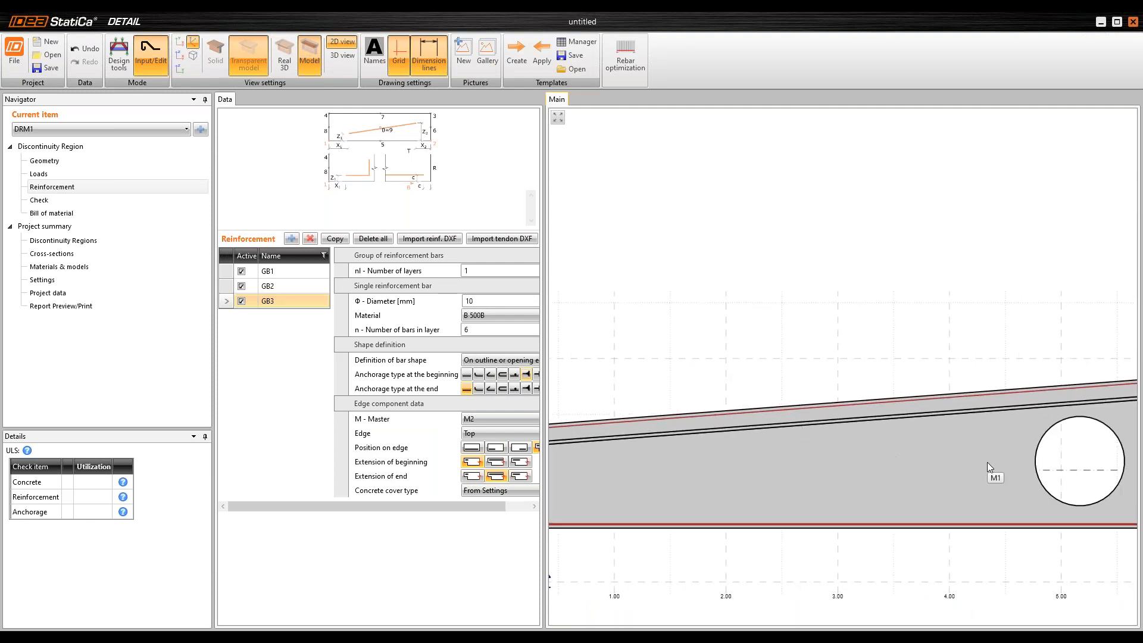
{"action": "middle_click_drag", "start_coordinate": [789, 447], "coordinate": [767, 417]}
{"action": "scroll", "coordinate": [778, 446], "scroll_direction": "down", "scroll_amount": 1}
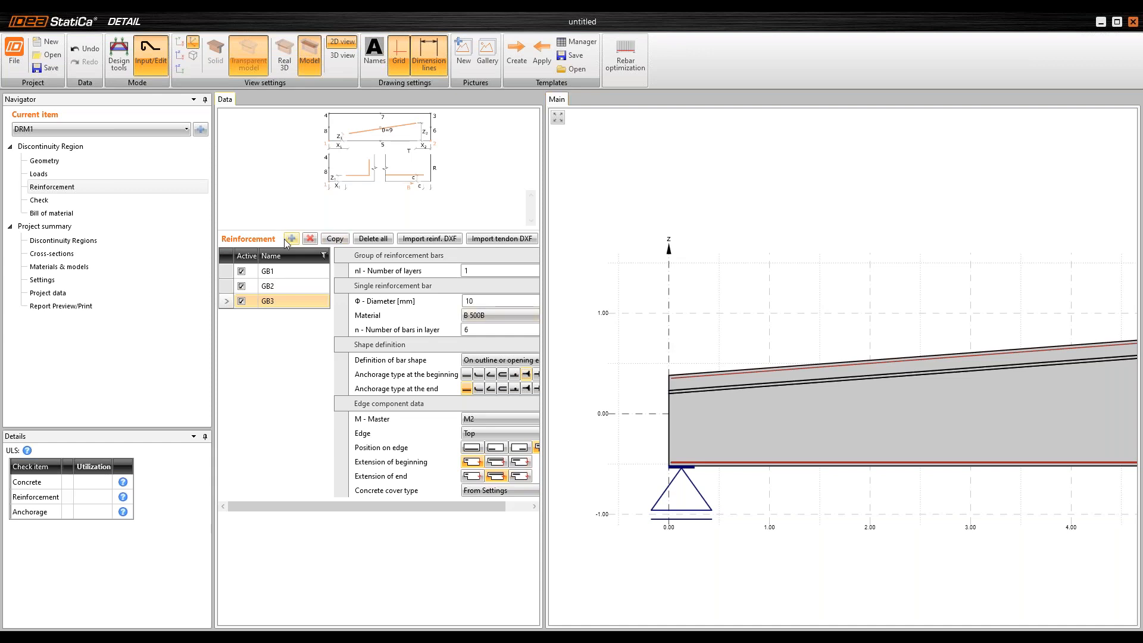
Step: Duplicate bar group GB3 and give the copy 10 layers spaced 150 mm apart with 2 bars per layer
{"action": "left_click", "coordinate": [335, 238]}
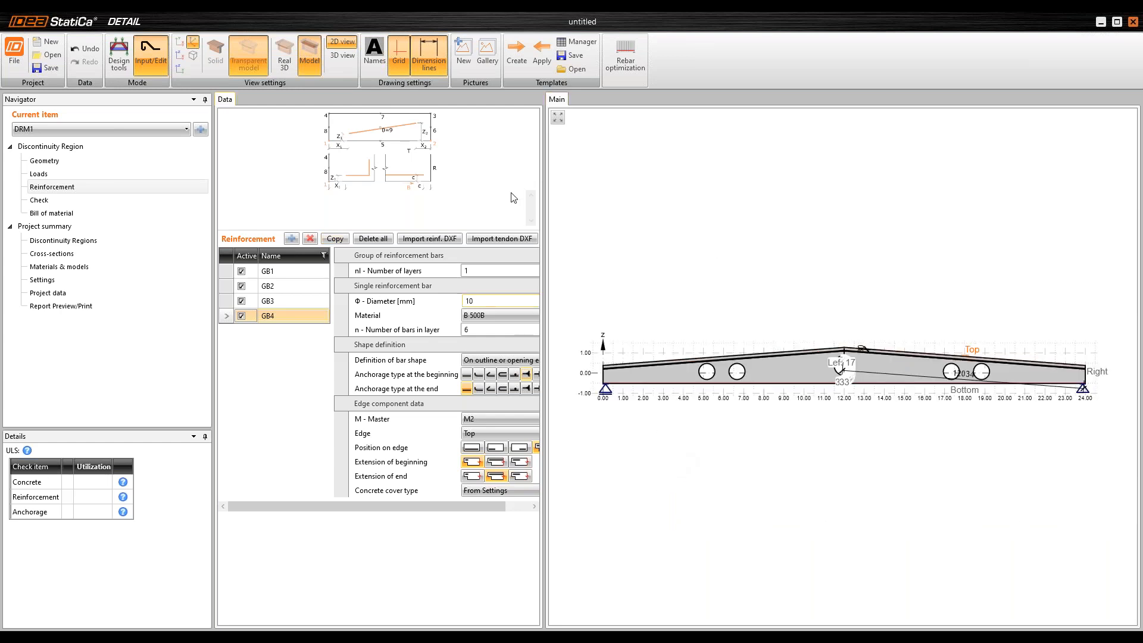
{"action": "left_click", "coordinate": [434, 273]}
{"action": "type", "text": "10"}
{"action": "key", "text": "Tab"}
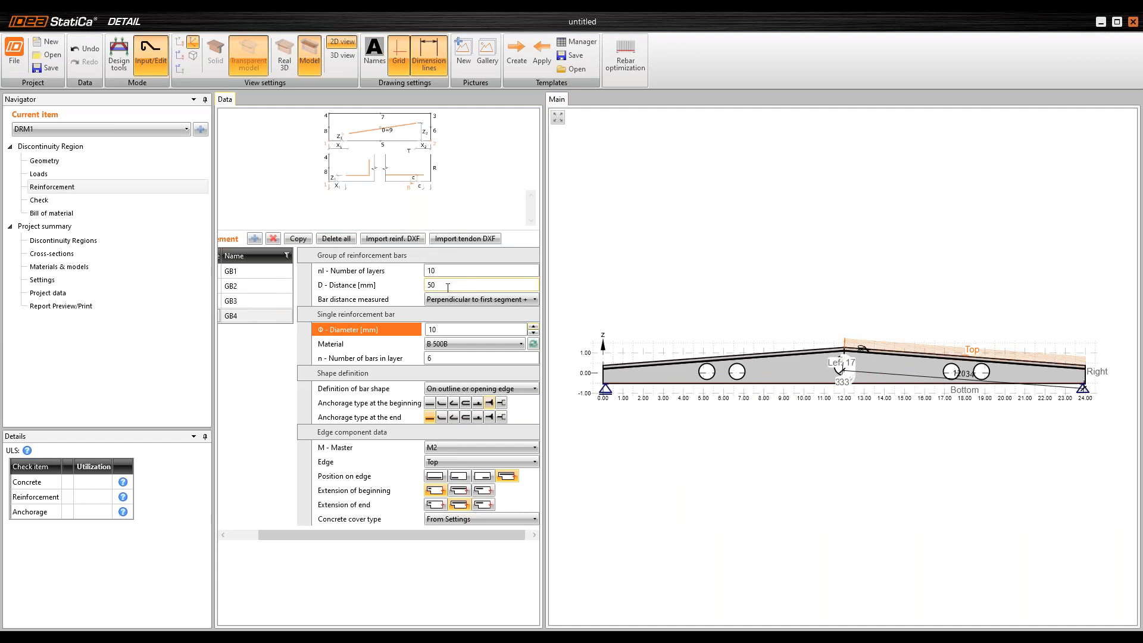
{"action": "left_click", "coordinate": [432, 286]}
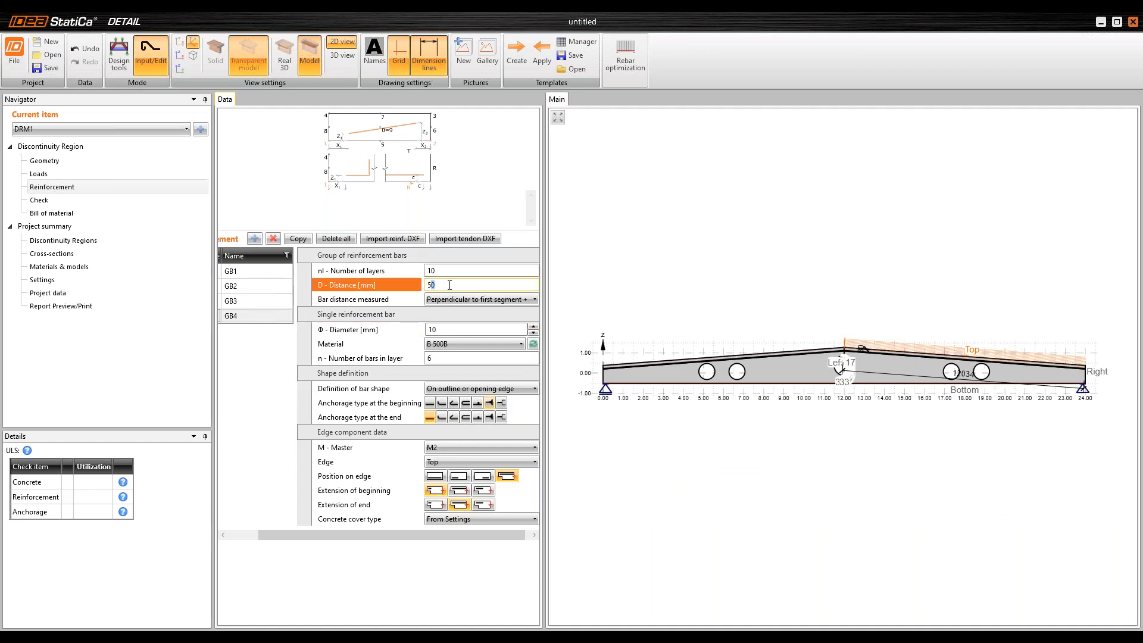
{"action": "type", "text": "150"}
{"action": "key", "text": "Tab"}
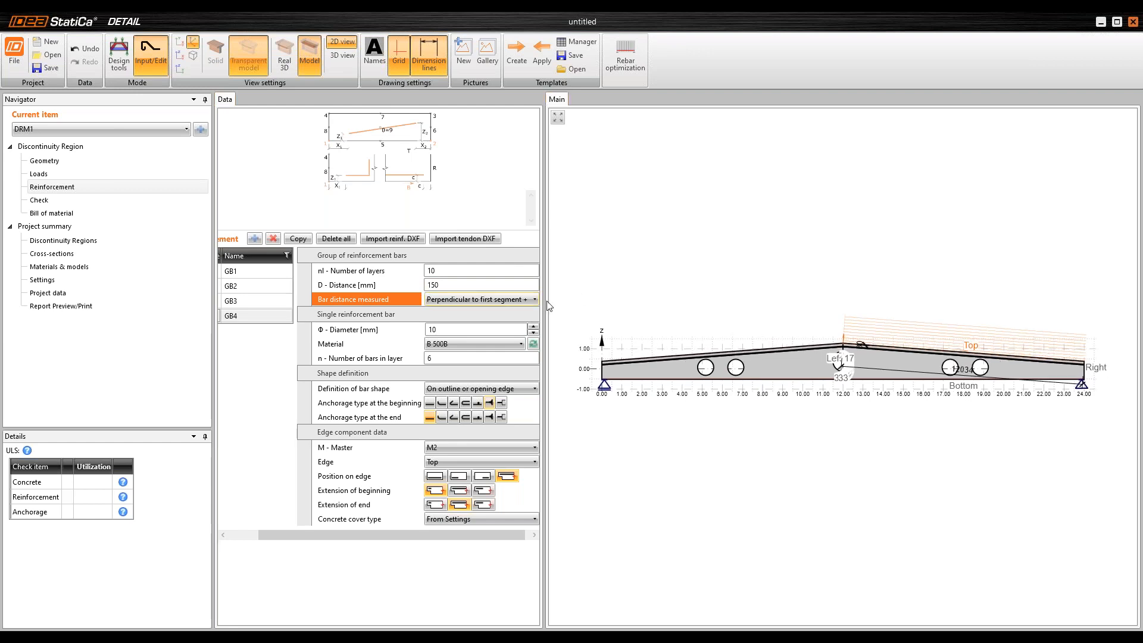
{"action": "left_click", "coordinate": [434, 357]}
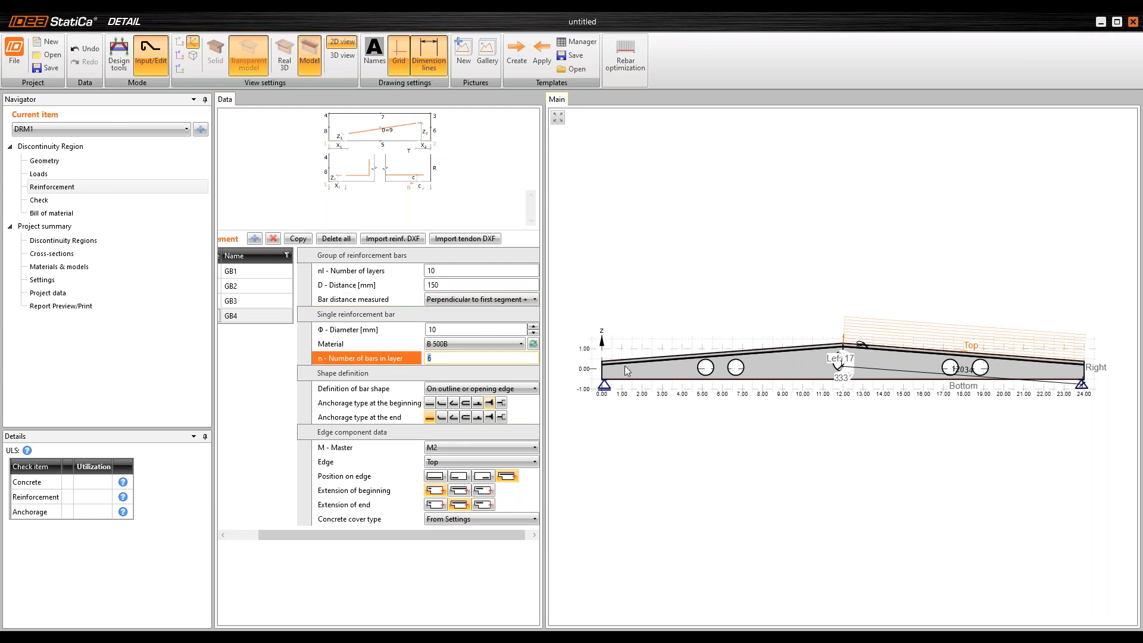
{"action": "type", "text": "2"}
{"action": "key", "text": "Tab"}
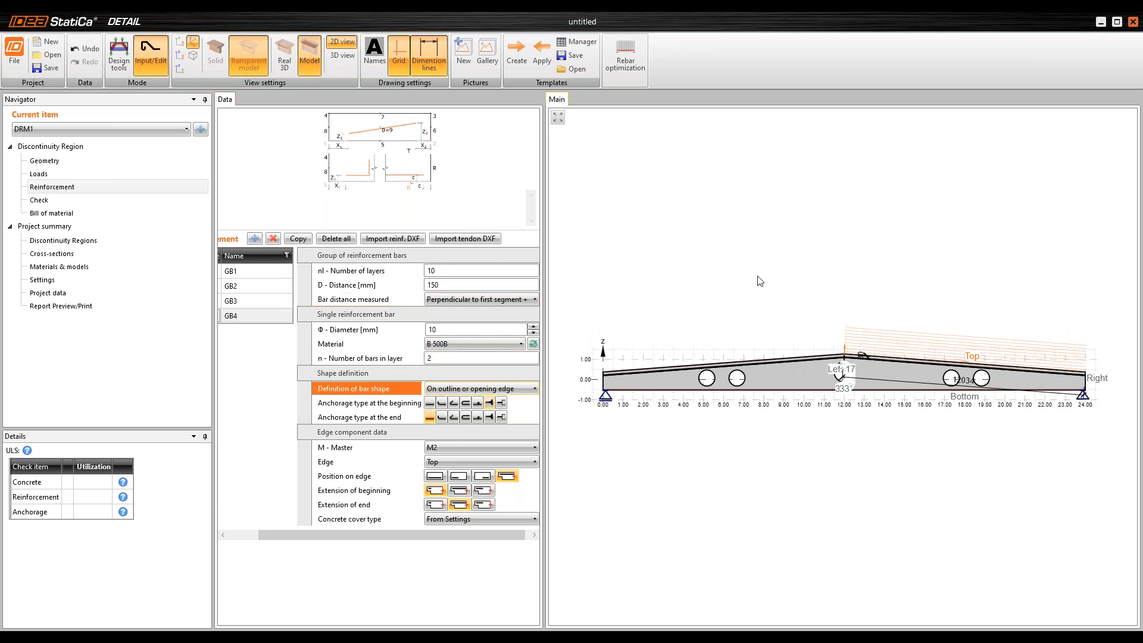
Step: Assign the copied bar group to master component M1 and place it along the bottom edge
{"action": "scroll", "coordinate": [708, 306], "scroll_direction": "up", "scroll_amount": 1}
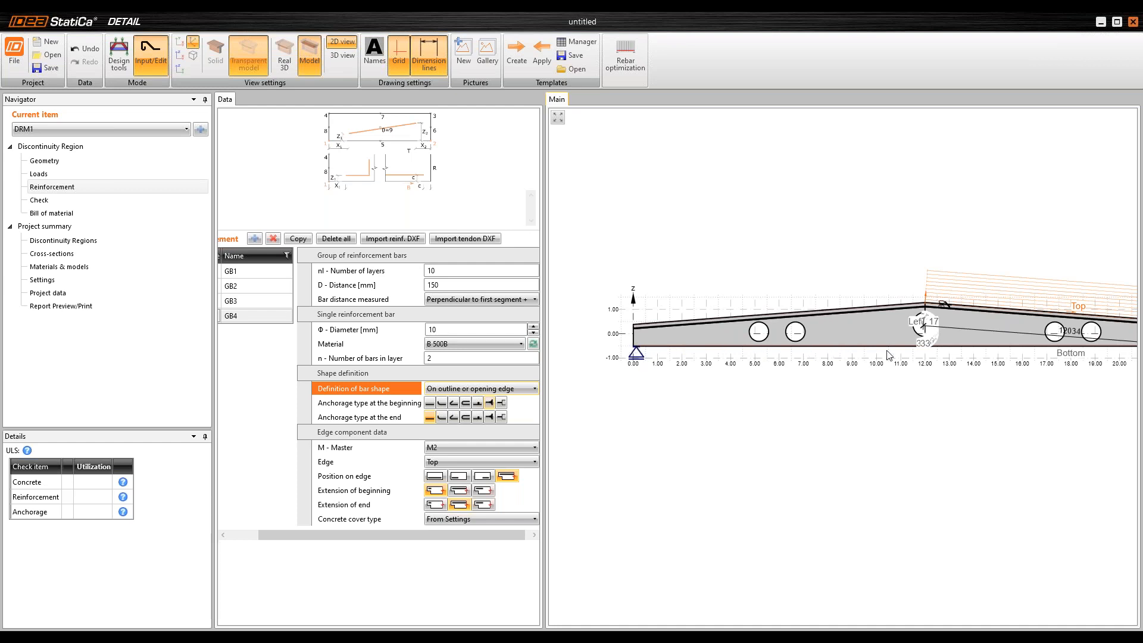
{"action": "left_click", "coordinate": [448, 450]}
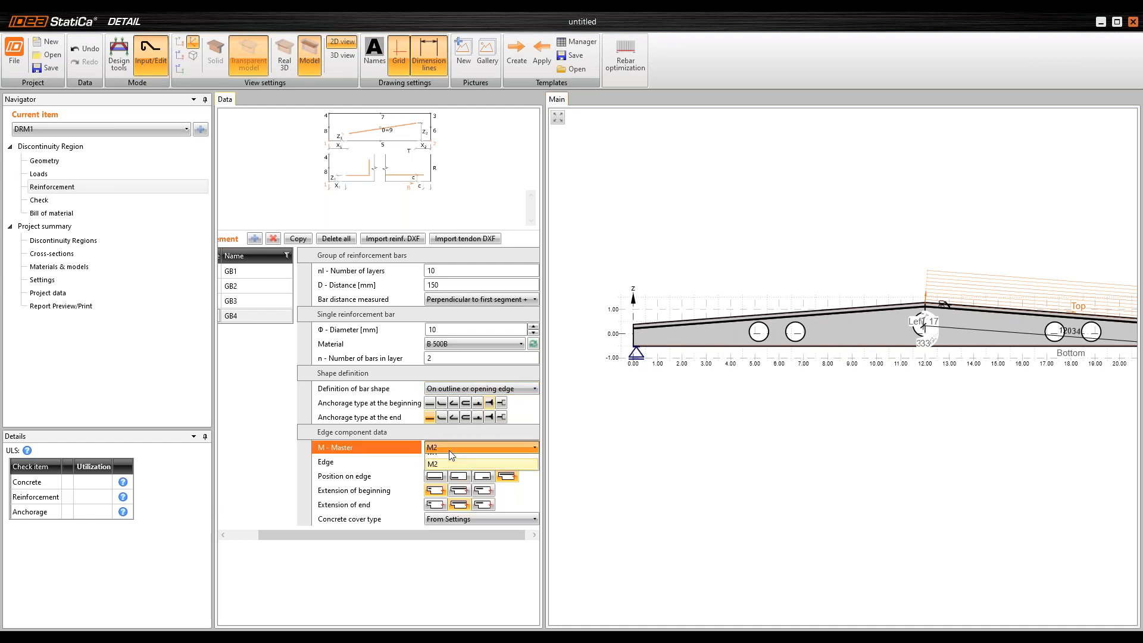
{"action": "left_click", "coordinate": [444, 459]}
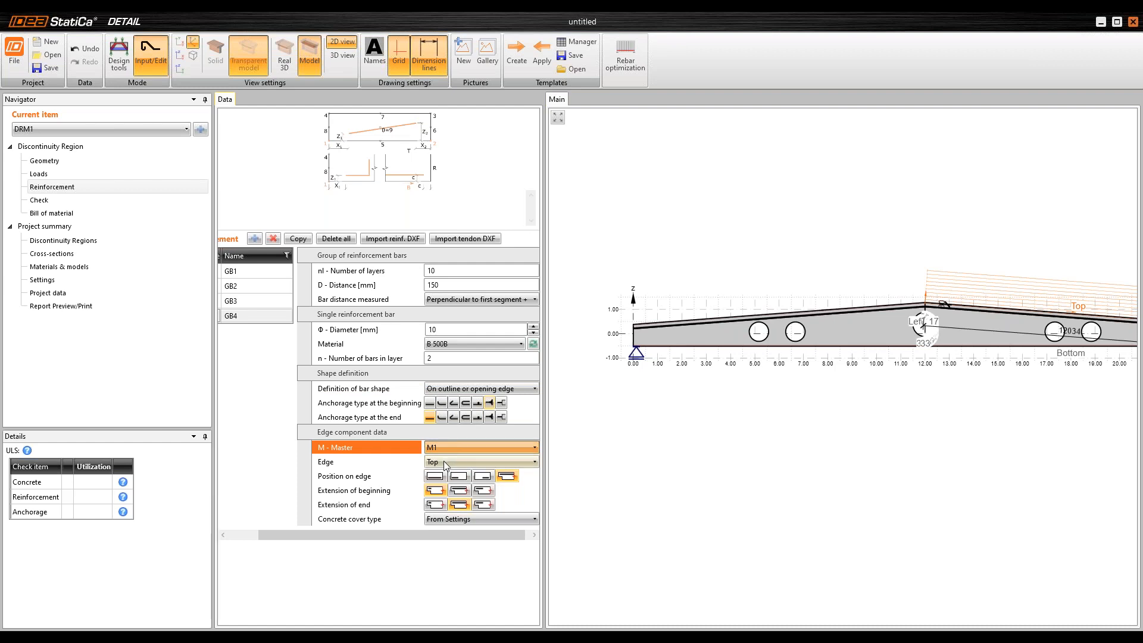
{"action": "left_click", "coordinate": [444, 461]}
{"action": "left_click", "coordinate": [437, 477]}
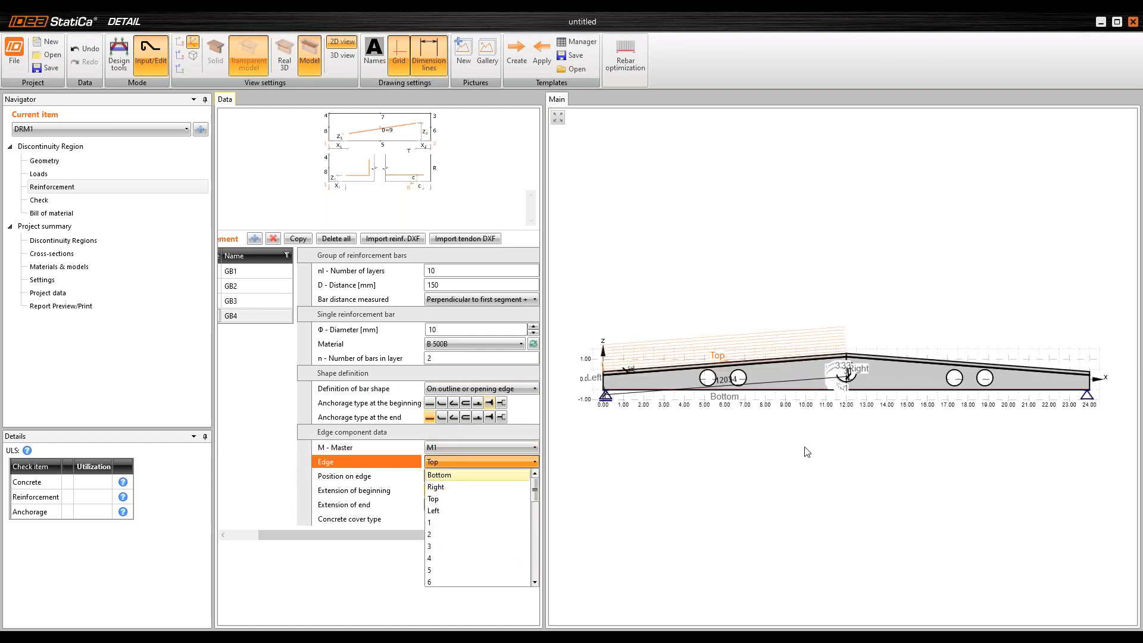
{"action": "scroll", "coordinate": [865, 289], "scroll_direction": "up", "scroll_amount": 5}
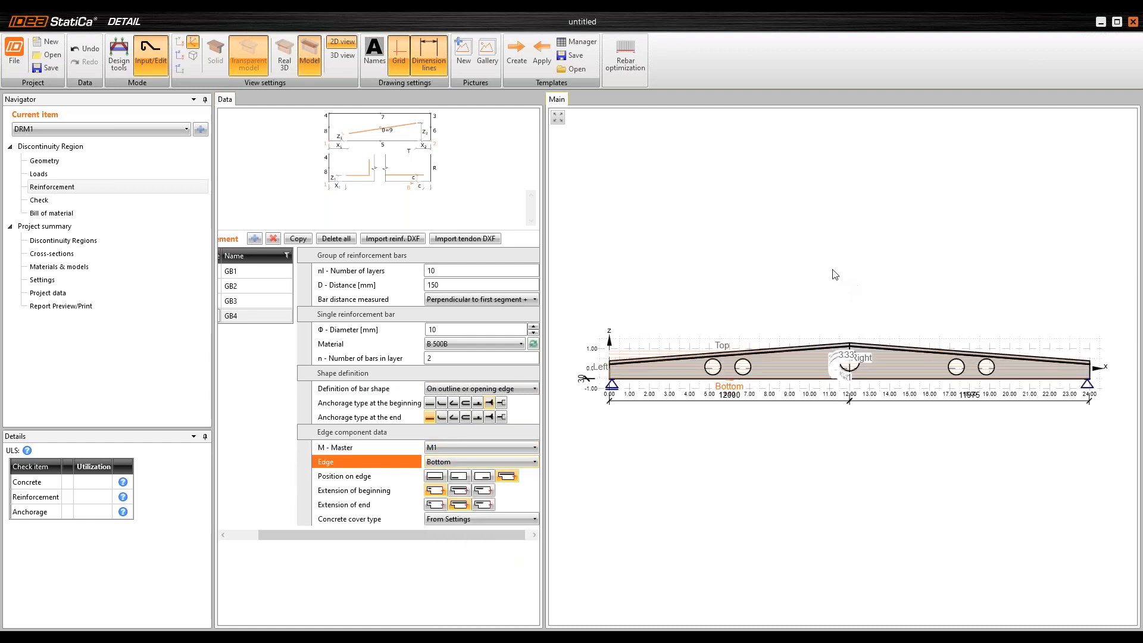
{"action": "scroll", "coordinate": [869, 360], "scroll_direction": "up", "scroll_amount": 2}
{"action": "middle_click_drag", "start_coordinate": [869, 360], "coordinate": [716, 330]}
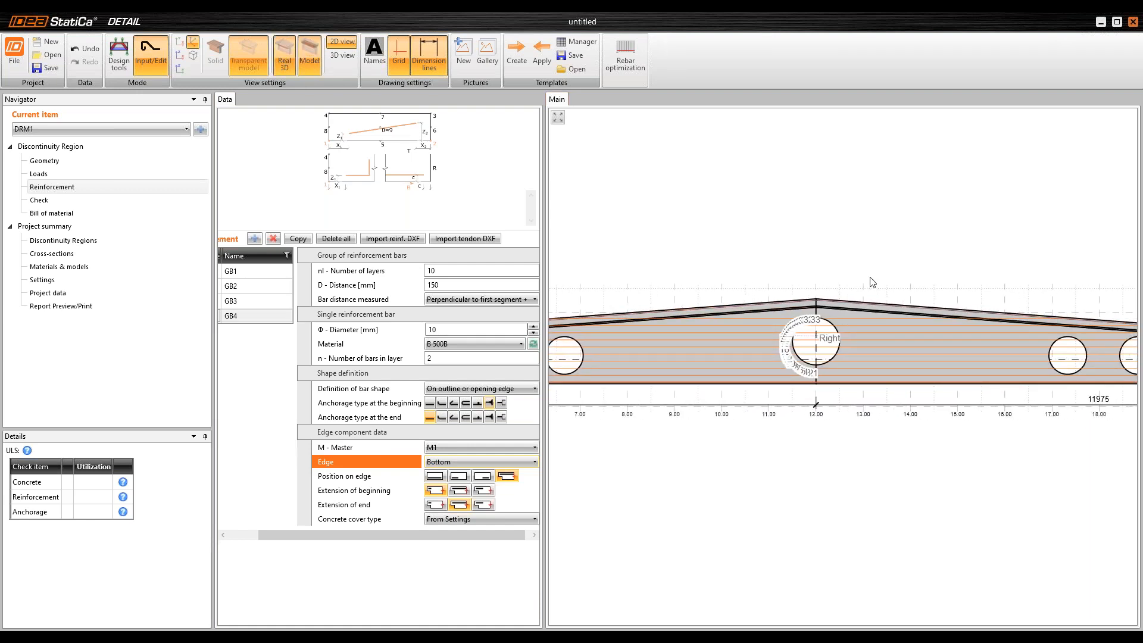
Step: Set GB4's beginning anchorage to the straight type and inspect its layers along the girder in 3D
{"action": "right_click_drag", "start_coordinate": [869, 267], "coordinate": [959, 373]}
{"action": "scroll", "coordinate": [959, 369], "scroll_direction": "up", "scroll_amount": 5}
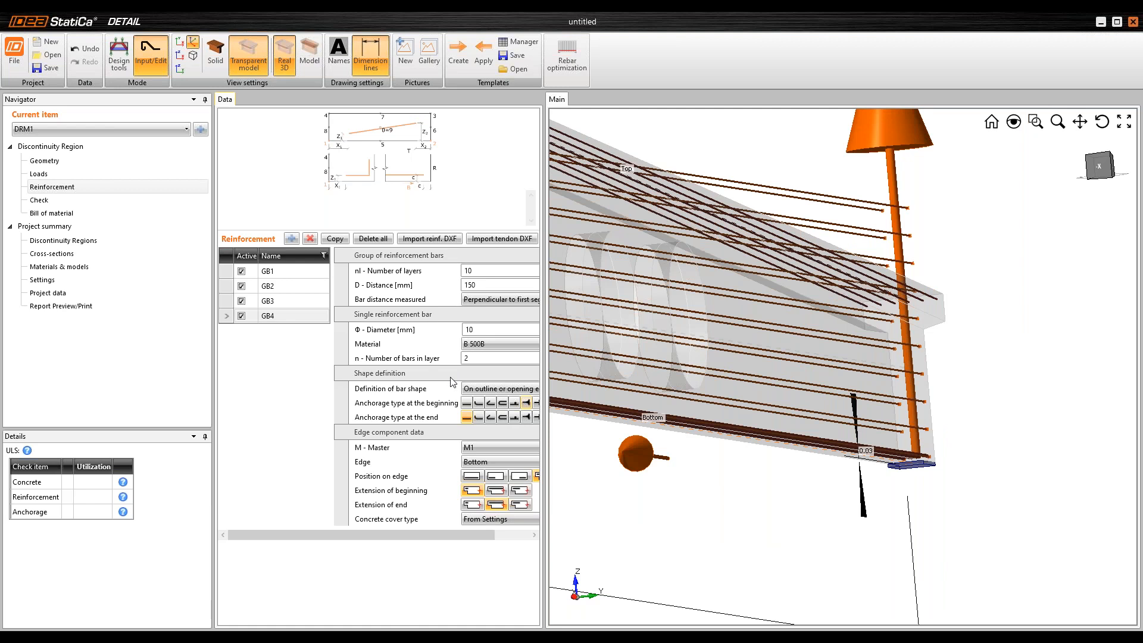
{"action": "left_click", "coordinate": [466, 402]}
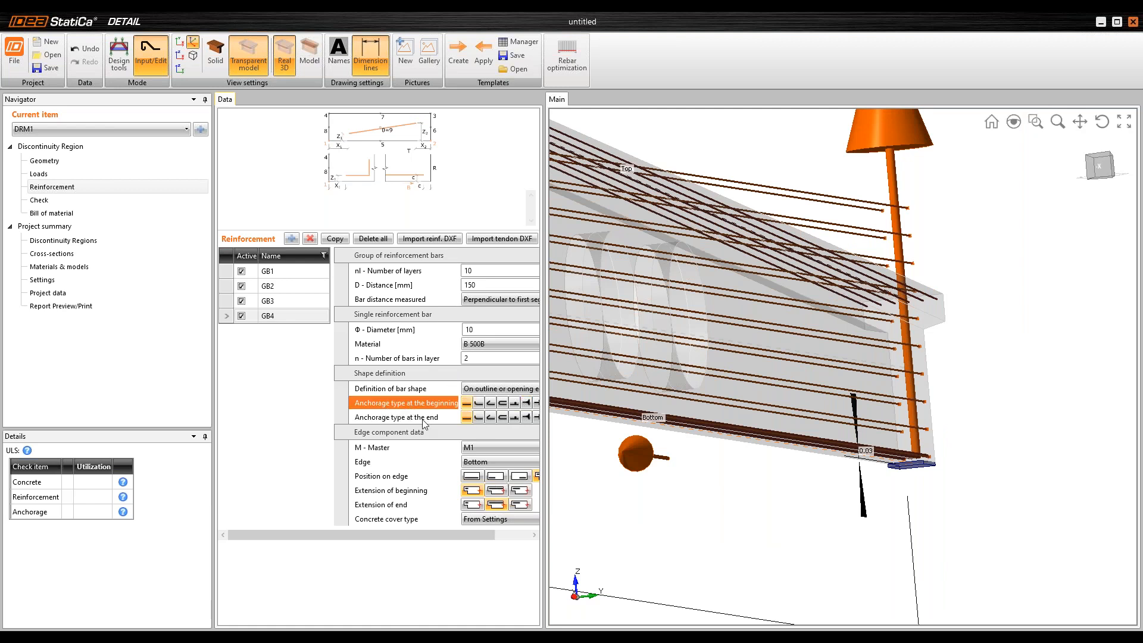
{"action": "middle_click_drag", "start_coordinate": [779, 325], "coordinate": [1023, 361]}
{"action": "scroll", "coordinate": [952, 339], "scroll_direction": "down", "scroll_amount": 5}
{"action": "middle_click_drag", "start_coordinate": [959, 325], "coordinate": [1010, 354]}
{"action": "middle_click_drag", "start_coordinate": [776, 328], "coordinate": [832, 330], "text": "ctrl"}
{"action": "middle_click_drag", "start_coordinate": [713, 269], "coordinate": [757, 281]}
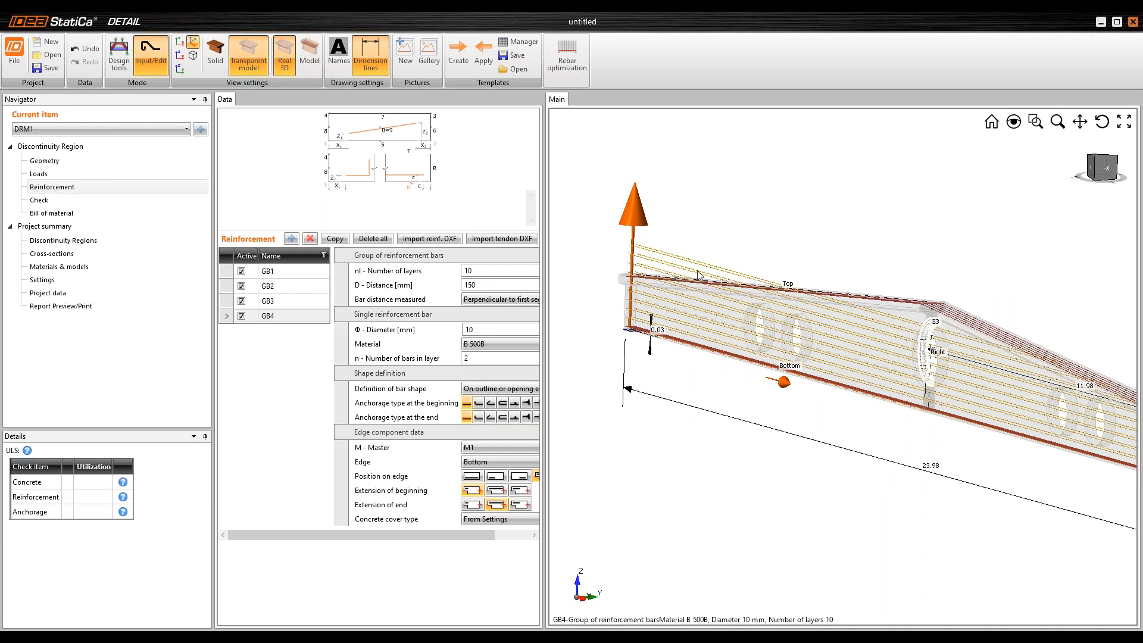
{"action": "scroll", "coordinate": [703, 282], "scroll_direction": "up", "scroll_amount": 2}
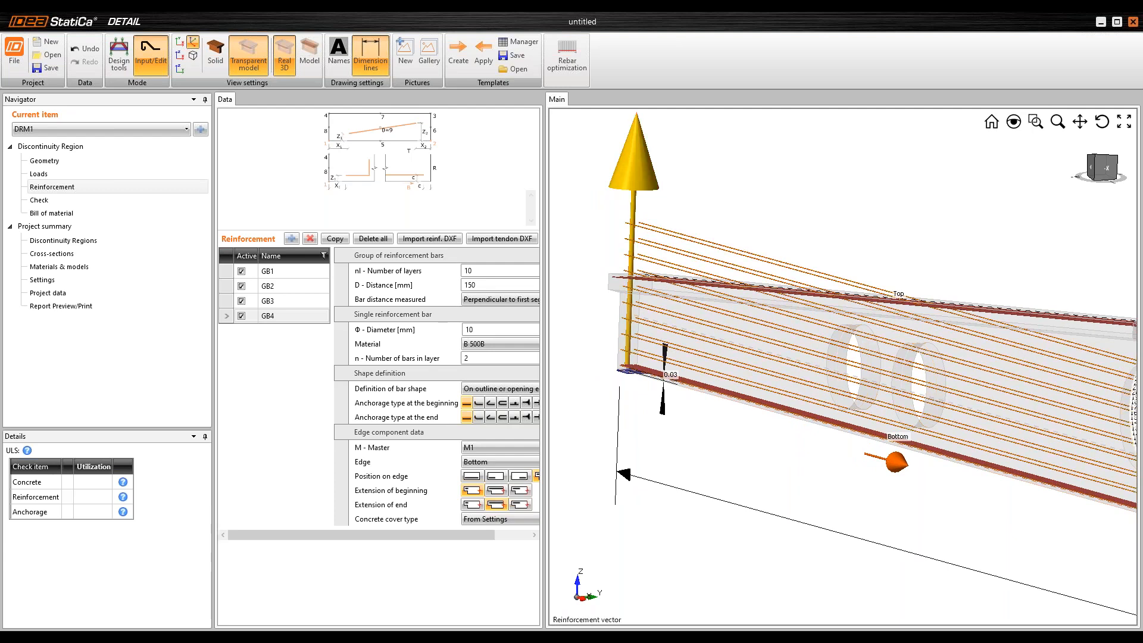
{"action": "scroll", "coordinate": [753, 277], "scroll_direction": "down", "scroll_amount": 3}
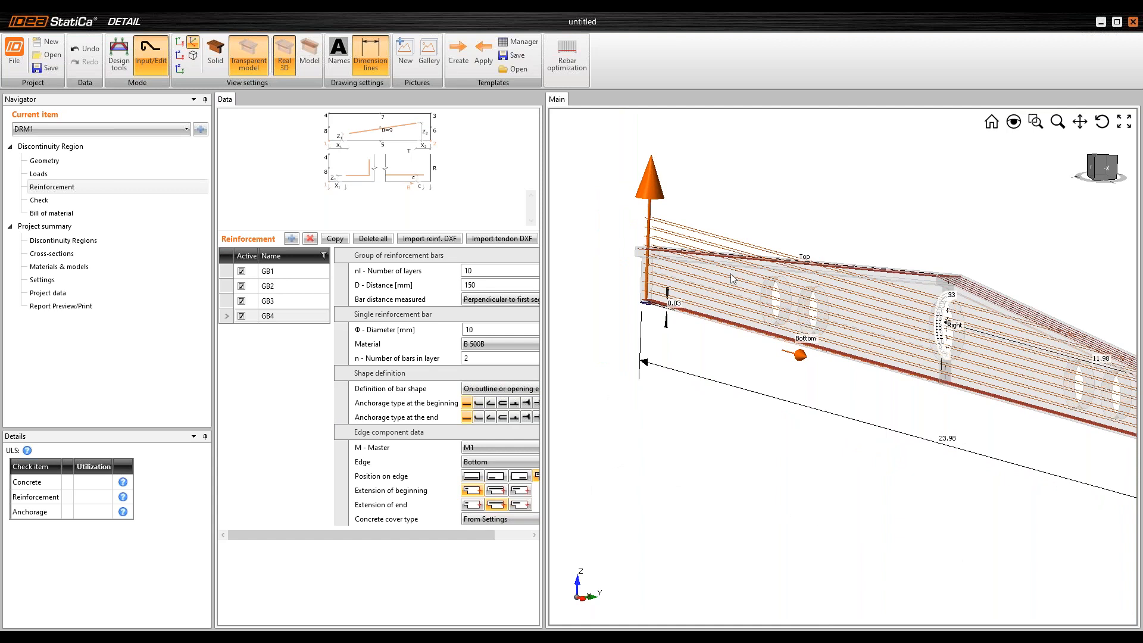
Step: Add a group of stirrups to member M1 and inspect it around the web openings
{"action": "left_click", "coordinate": [291, 238]}
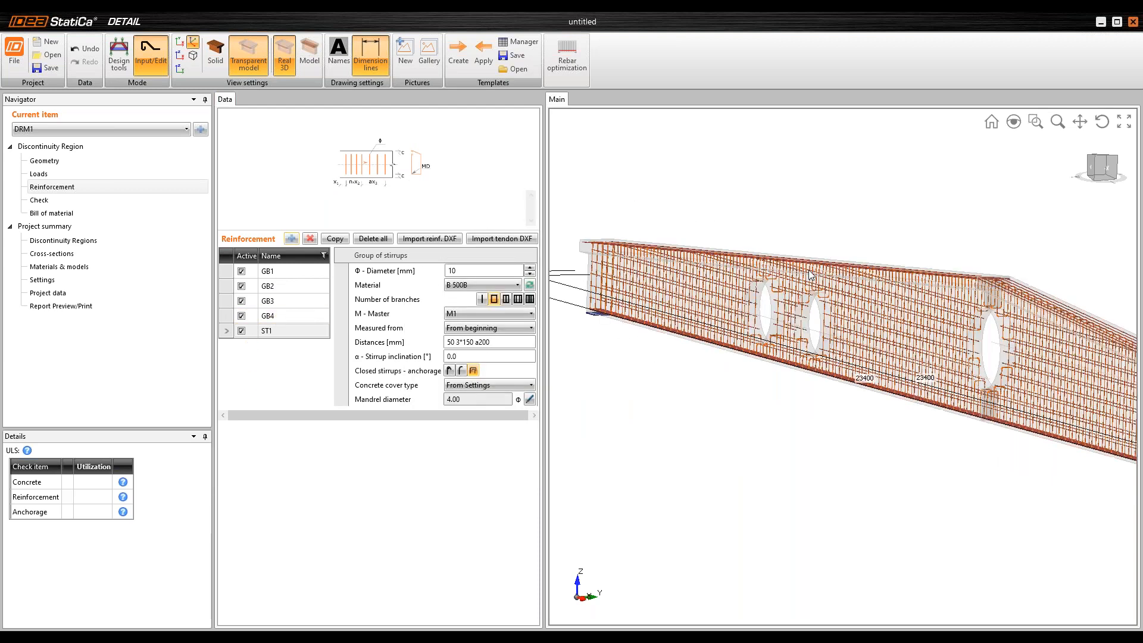
{"action": "scroll", "coordinate": [810, 276], "scroll_direction": "up", "scroll_amount": 2}
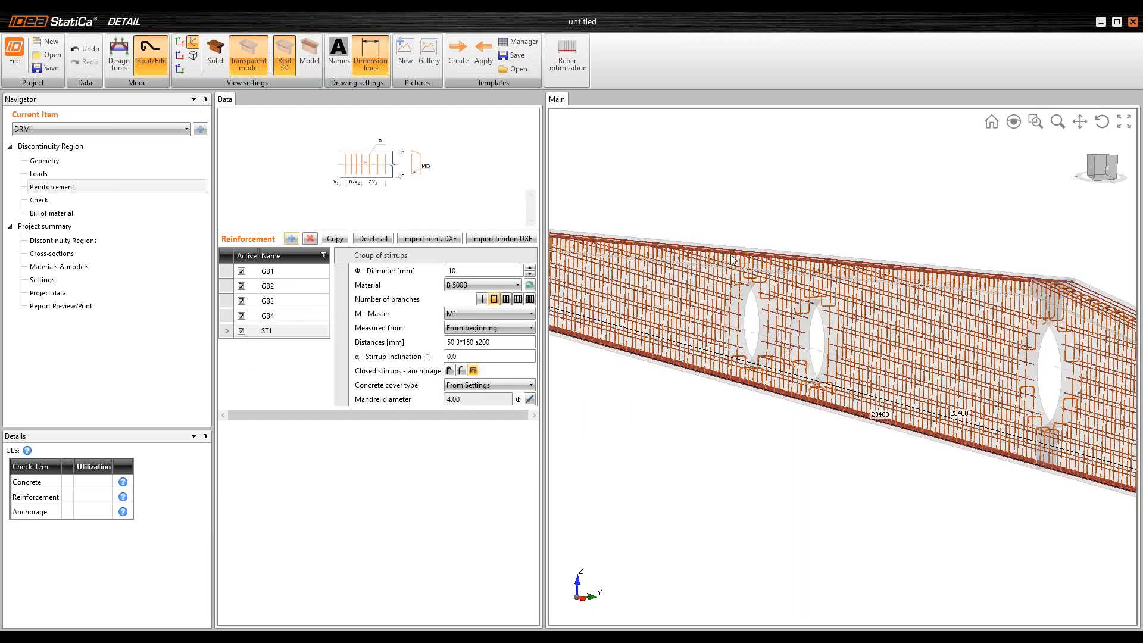
{"action": "scroll", "coordinate": [732, 260], "scroll_direction": "down", "scroll_amount": 3}
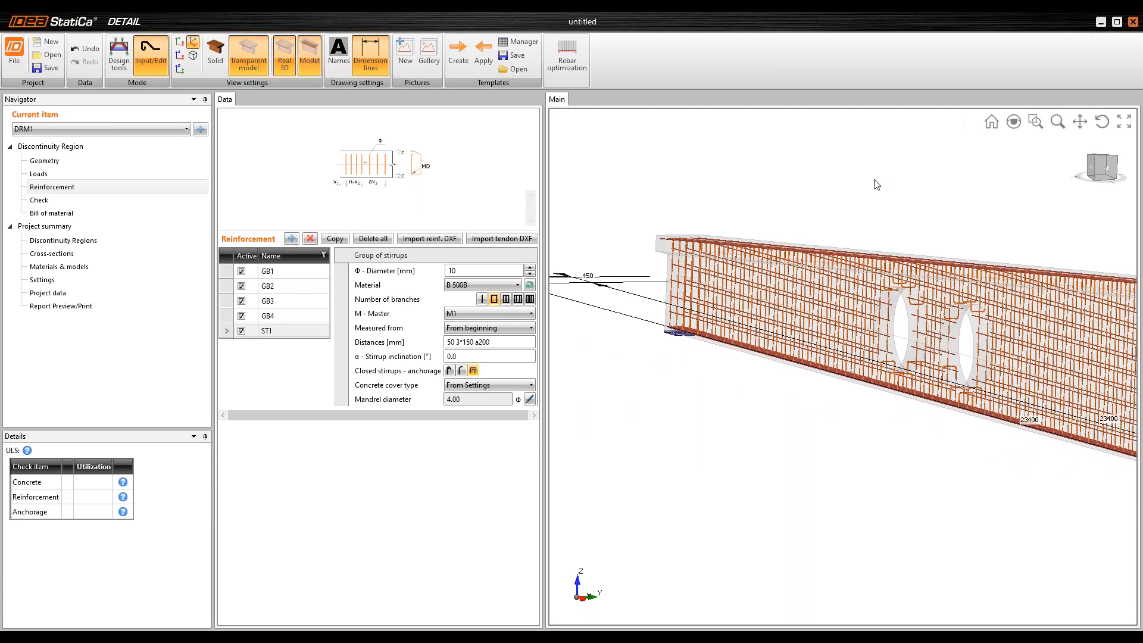
Step: Turn off the Real 3D display and set the stirrup group's distances to 50 a200
{"action": "left_click", "coordinate": [284, 56]}
{"action": "middle_click_drag", "start_coordinate": [647, 273], "coordinate": [700, 233]}
{"action": "scroll", "coordinate": [666, 299], "scroll_direction": "up", "scroll_amount": 5}
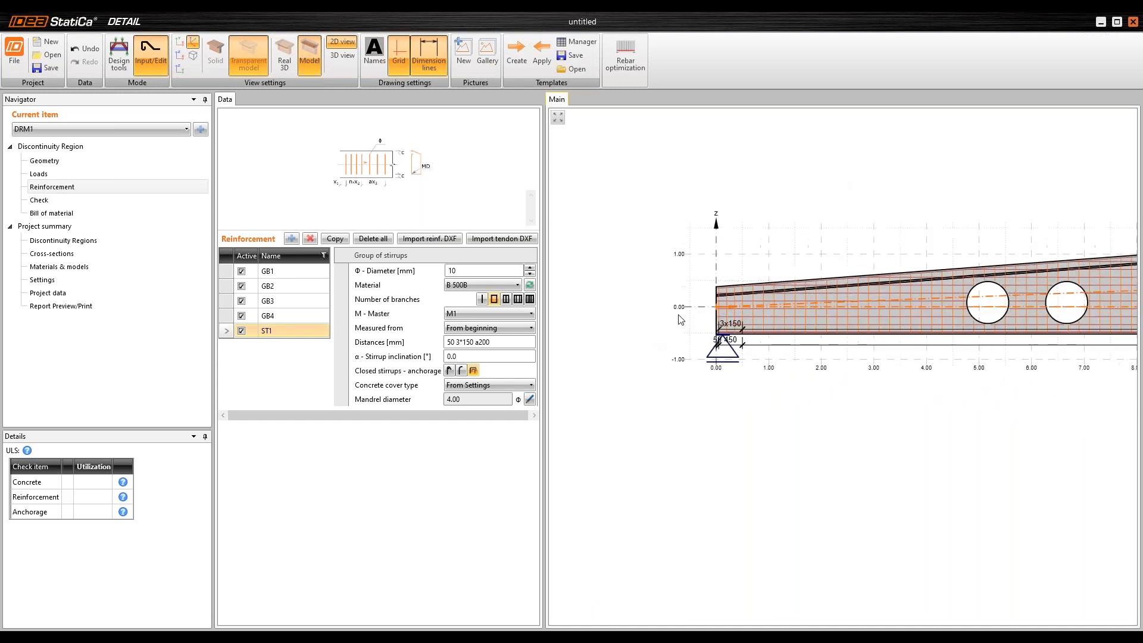
{"action": "scroll", "coordinate": [716, 291], "scroll_direction": "up", "scroll_amount": 2}
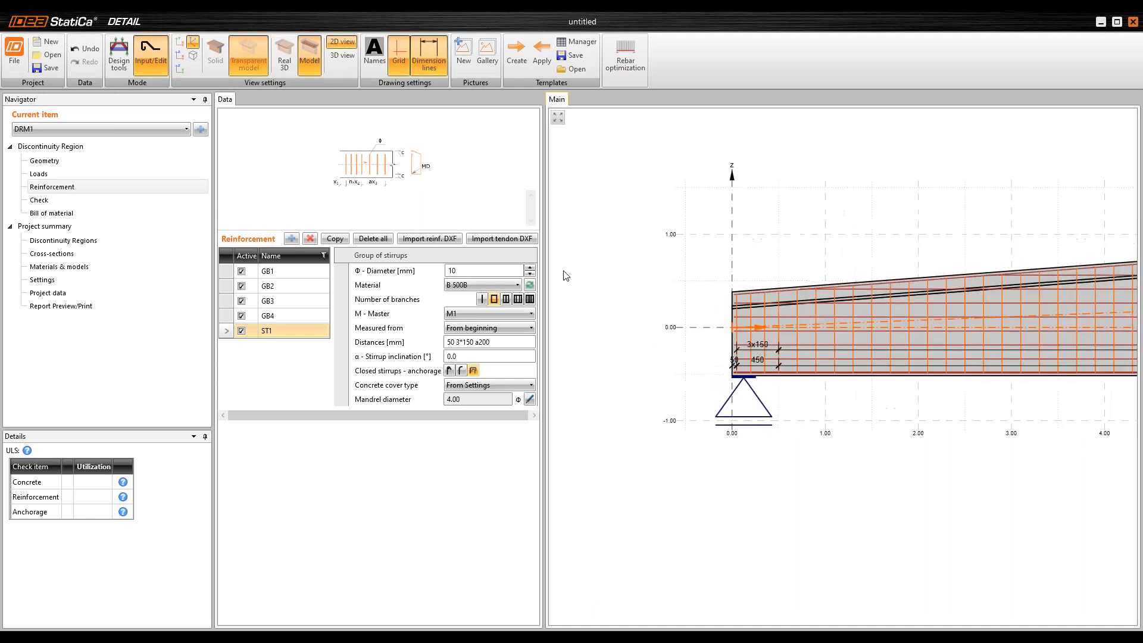
{"action": "left_click", "coordinate": [459, 271]}
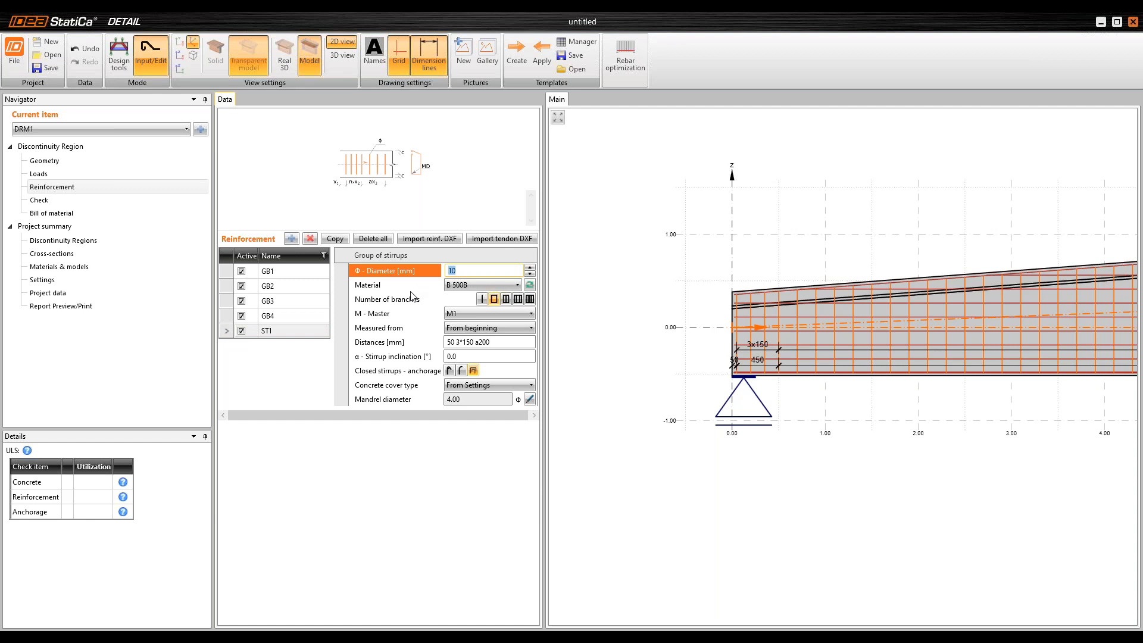
{"action": "left_click", "coordinate": [343, 342]}
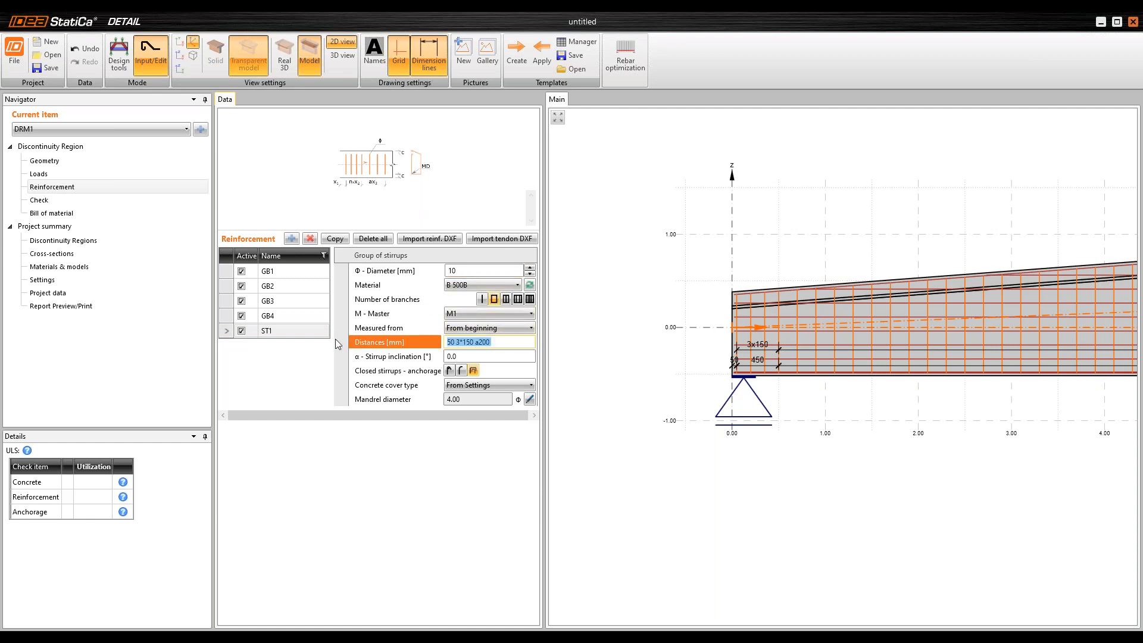
{"action": "type", "text": "50 *2"}
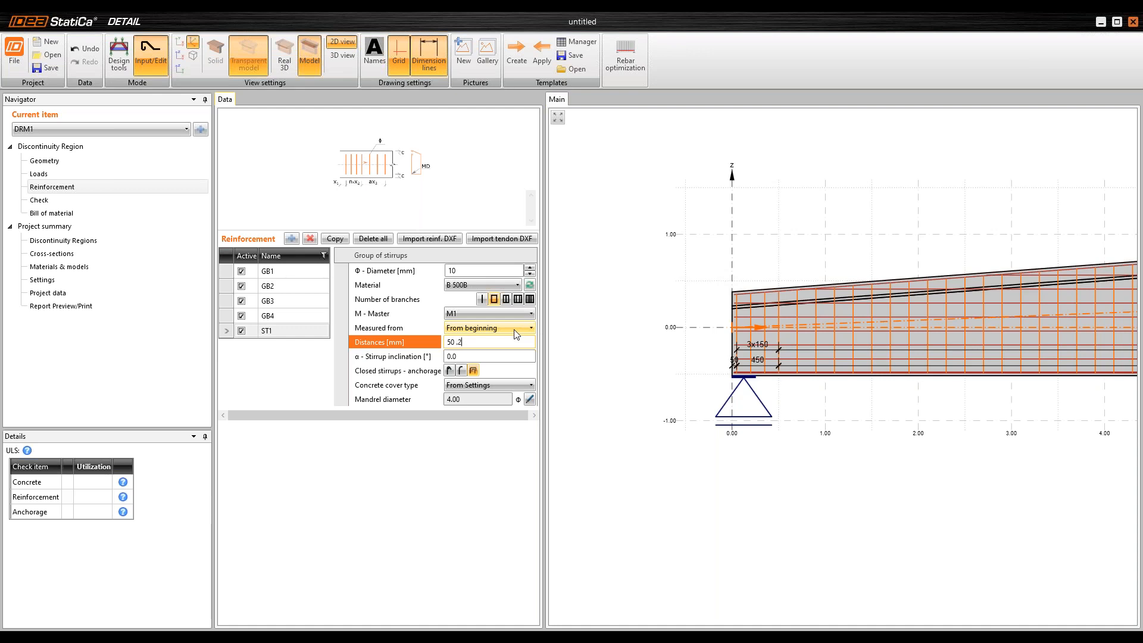
{"action": "type", "text": "00"}
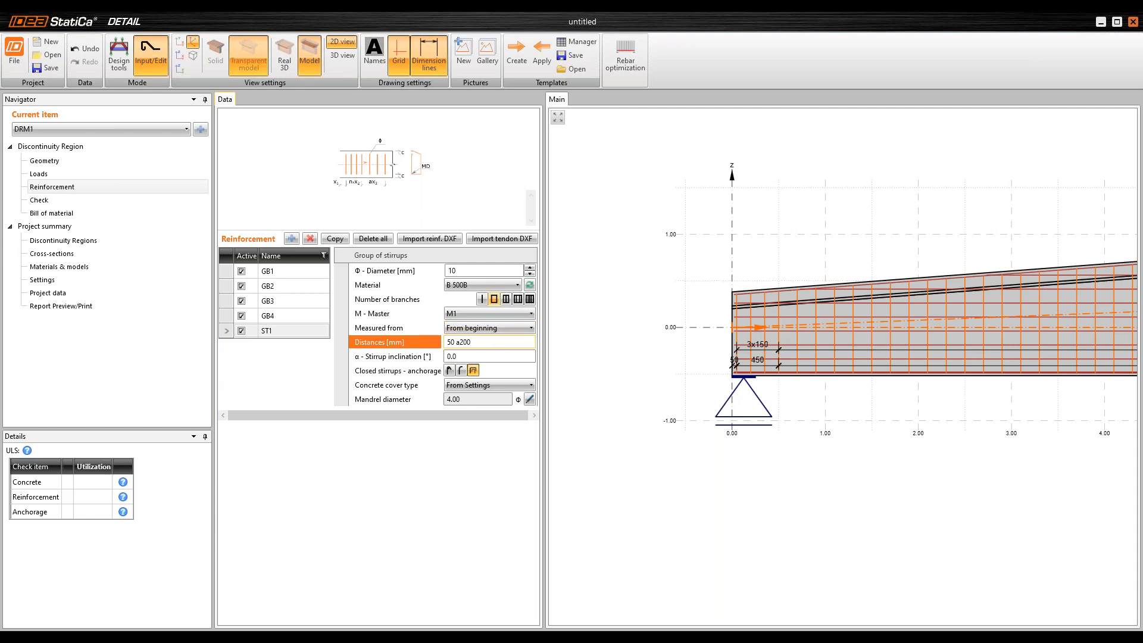
{"action": "key", "text": "Tab"}
Step: Examine the stirrup spacing in the 2D view from the support across the full girder length
{"action": "middle_click", "coordinate": [713, 321]}
{"action": "scroll", "coordinate": [713, 325], "scroll_direction": "down", "scroll_amount": 1}
{"action": "middle_click_drag", "start_coordinate": [713, 325], "coordinate": [735, 318]}
{"action": "scroll", "coordinate": [1080, 356], "scroll_direction": "up", "scroll_amount": 6}
{"action": "scroll", "coordinate": [1079, 356], "scroll_direction": "up", "scroll_amount": 10}
{"action": "middle_click_drag", "start_coordinate": [774, 358], "coordinate": [1053, 319]}
{"action": "scroll", "coordinate": [916, 338], "scroll_direction": "down", "scroll_amount": 12}
{"action": "scroll", "coordinate": [700, 348], "scroll_direction": "down", "scroll_amount": 3}
{"action": "middle_click_drag", "start_coordinate": [601, 345], "coordinate": [771, 351]}
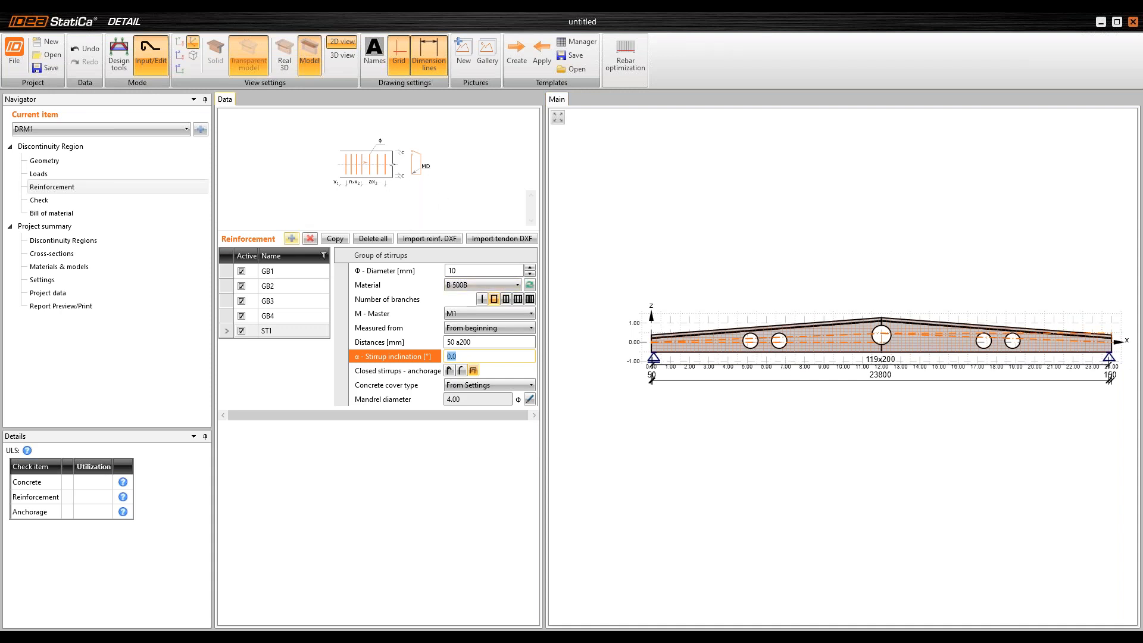
Step: Add an around-opening reinforcement cage at the large midspan opening O1
{"action": "left_click", "coordinate": [291, 239]}
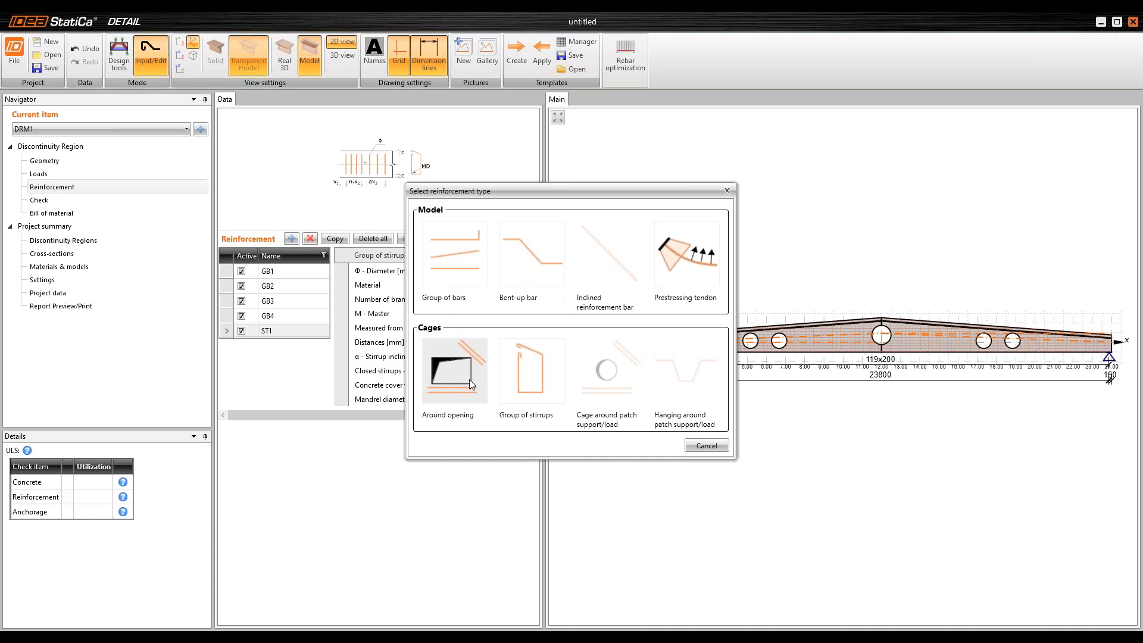
{"action": "left_click", "coordinate": [469, 380]}
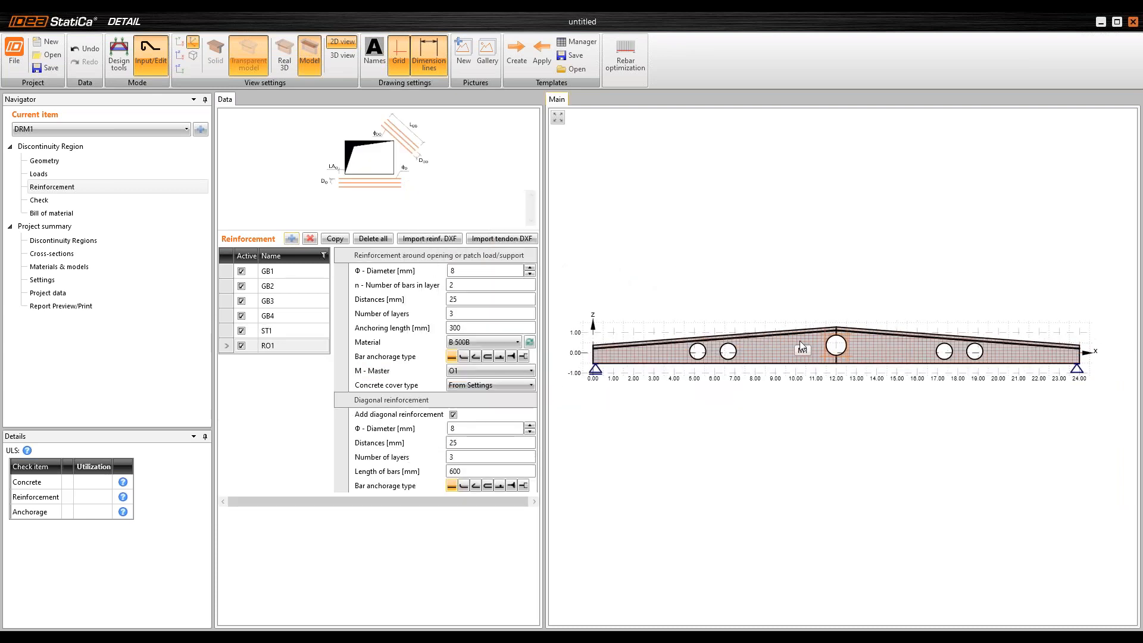
{"action": "scroll", "coordinate": [800, 346], "scroll_direction": "up", "scroll_amount": 8}
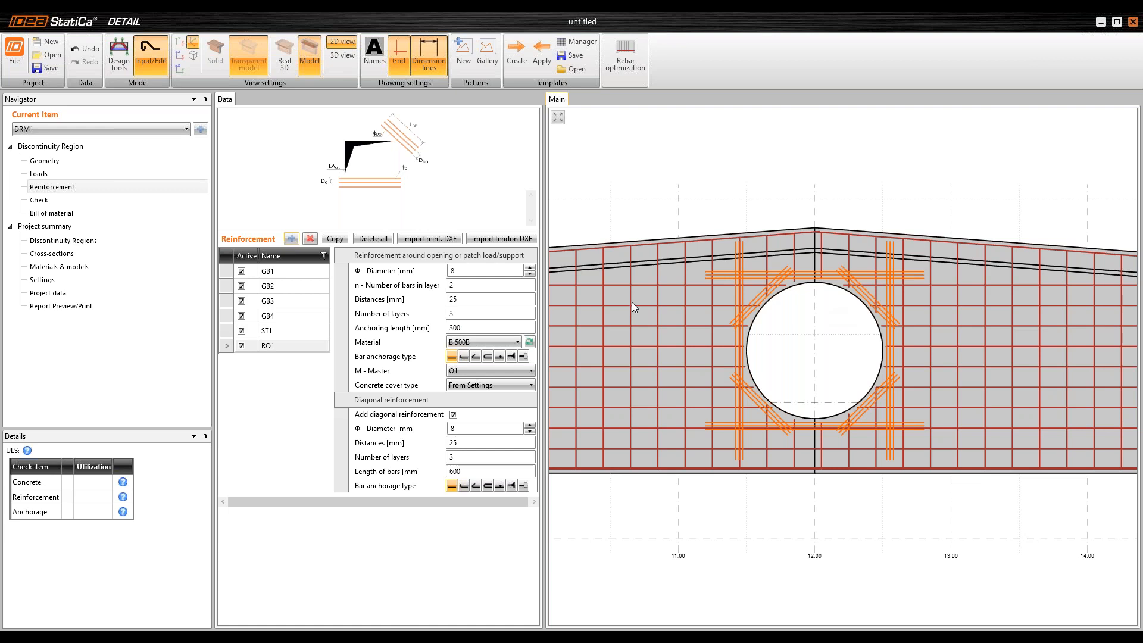
Step: Set the length of the diagonal bars around opening O1 to 1500 mm and check how they fit the girder
{"action": "left_click", "coordinate": [460, 472]}
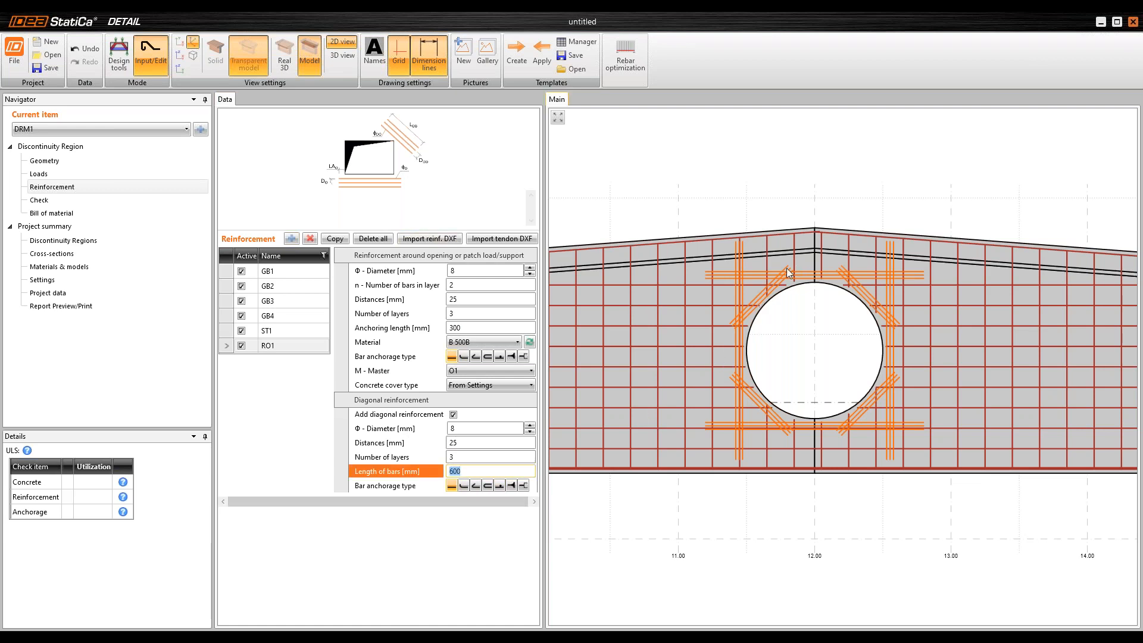
{"action": "type", "text": "15"}
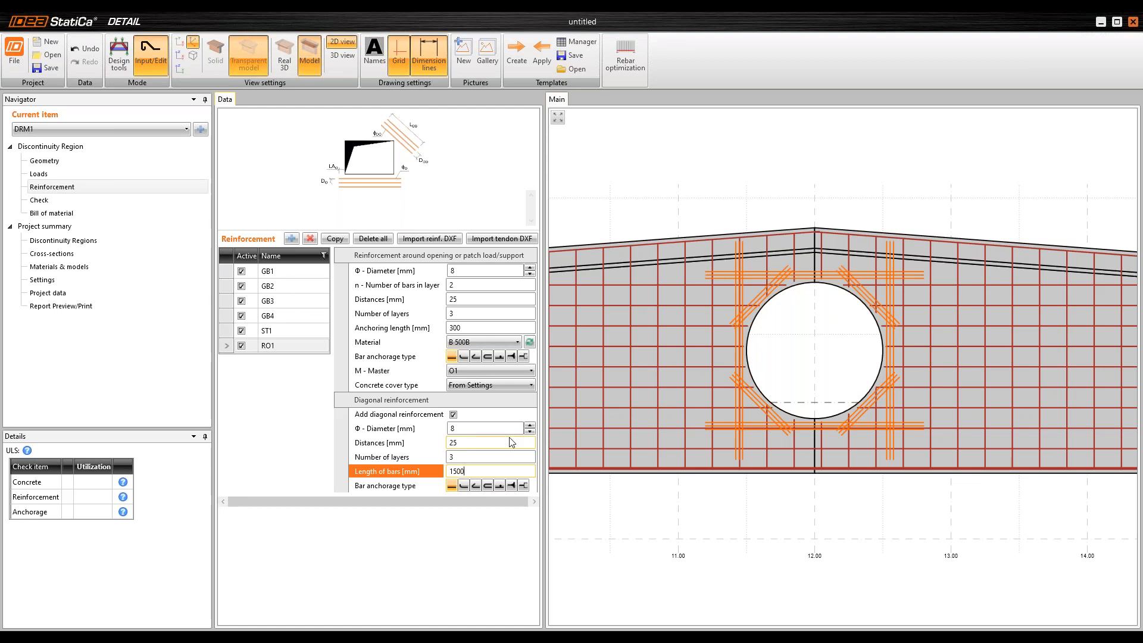
{"action": "key", "text": "Tab"}
{"action": "scroll", "coordinate": [855, 362], "scroll_direction": "up", "scroll_amount": 4}
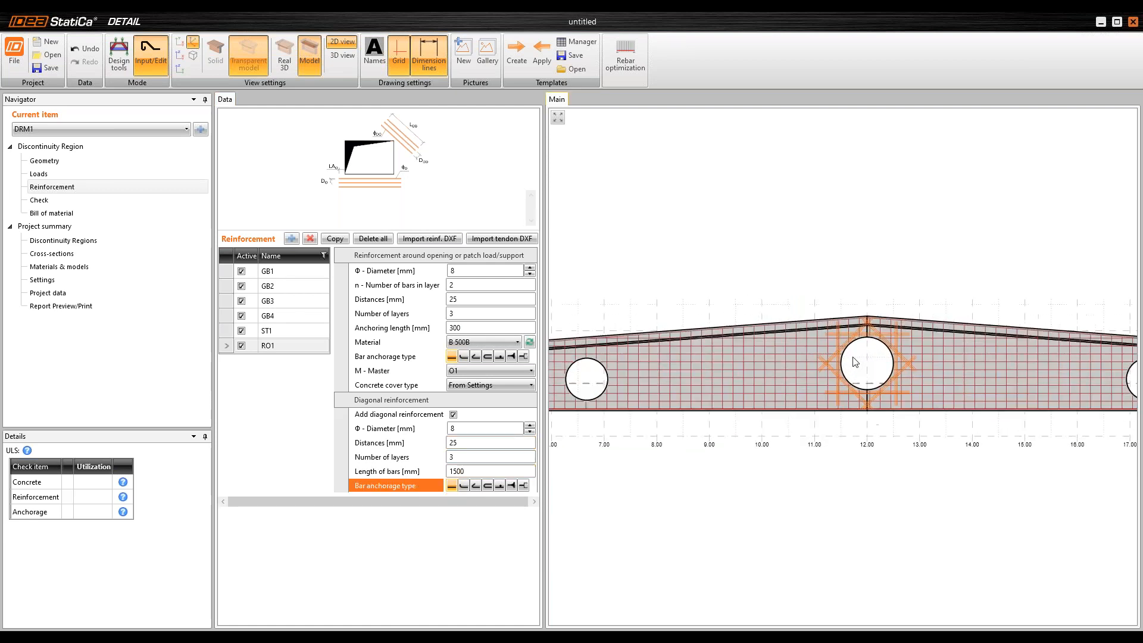
{"action": "scroll", "coordinate": [856, 362], "scroll_direction": "up", "scroll_amount": 2}
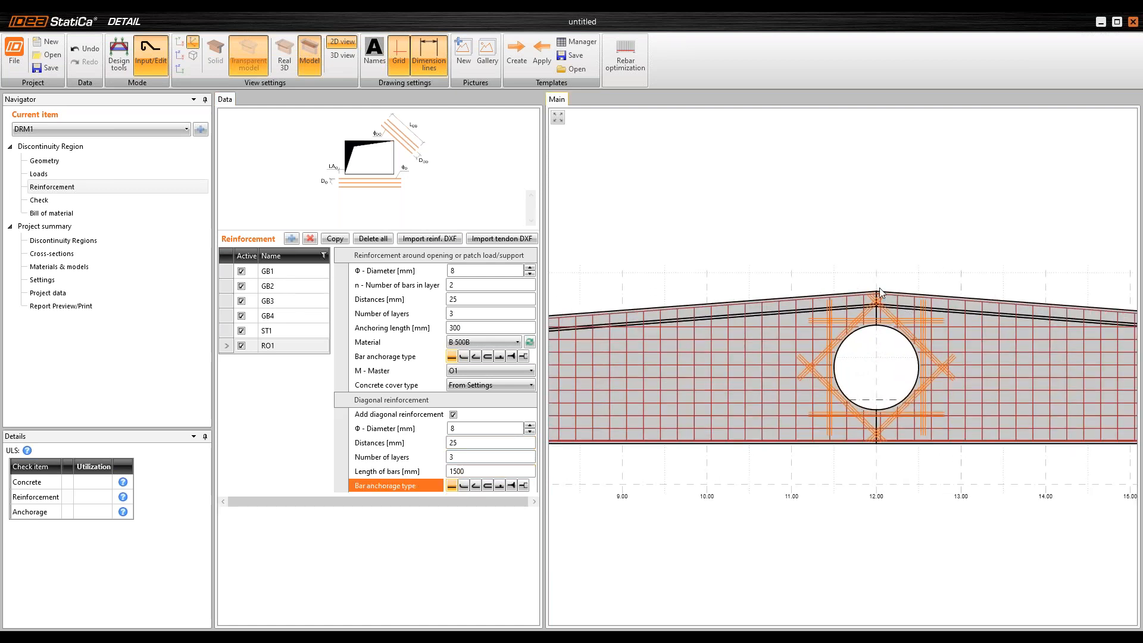
{"action": "middle_click_drag", "start_coordinate": [865, 299], "coordinate": [896, 279]}
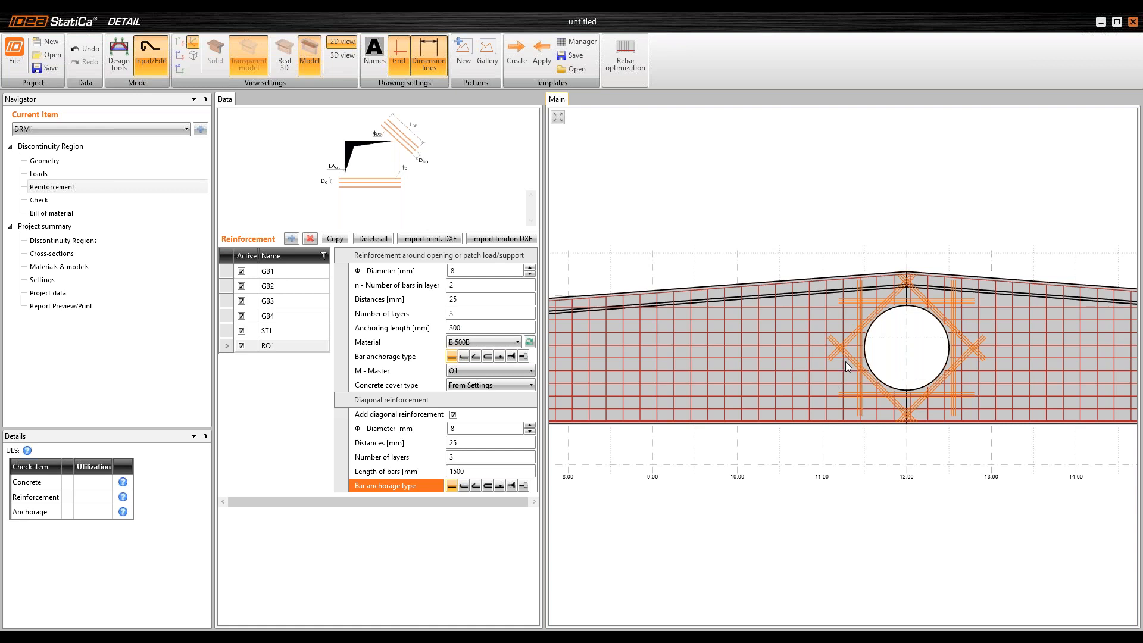
{"action": "scroll", "coordinate": [881, 326], "scroll_direction": "down", "scroll_amount": 2}
{"action": "scroll", "coordinate": [894, 317], "scroll_direction": "down", "scroll_amount": 1}
{"action": "middle_click_drag", "start_coordinate": [775, 323], "coordinate": [861, 314]}
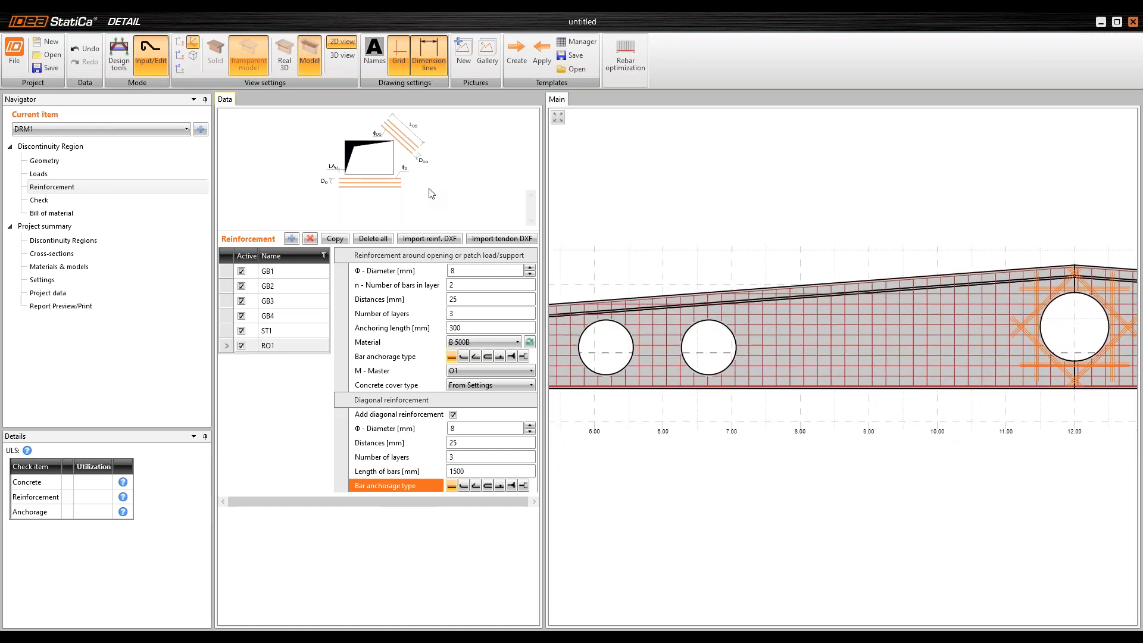
Step: Duplicate the opening reinforcement RO1 and assign the copy to opening O2
{"action": "left_click", "coordinate": [341, 239]}
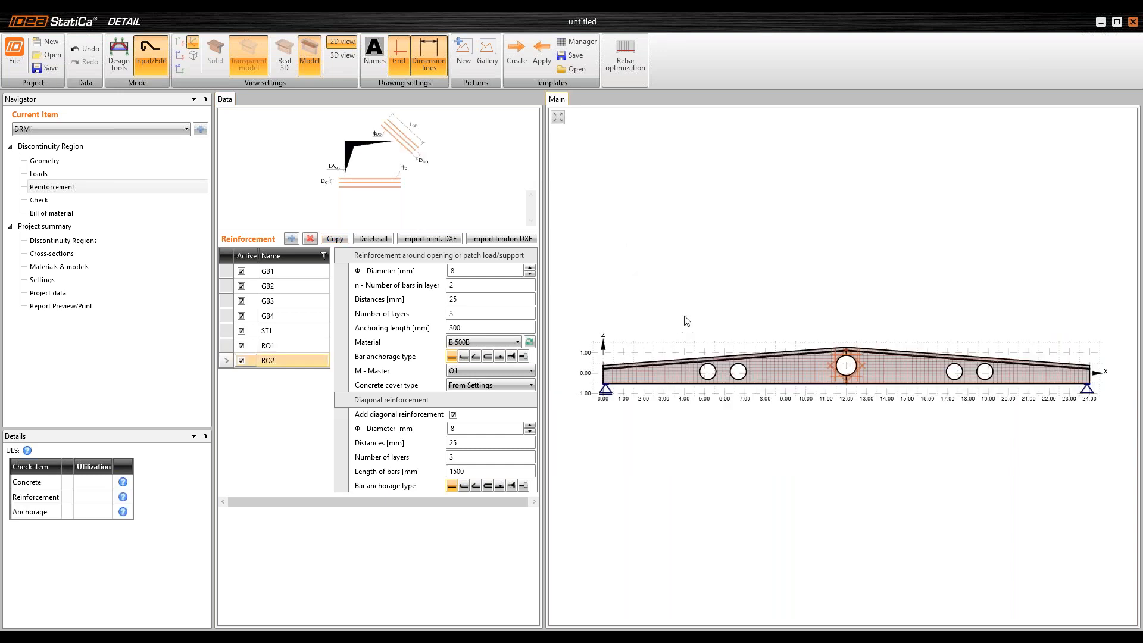
{"action": "middle_click_drag", "start_coordinate": [684, 316], "coordinate": [710, 308]}
{"action": "left_click", "coordinate": [258, 365]}
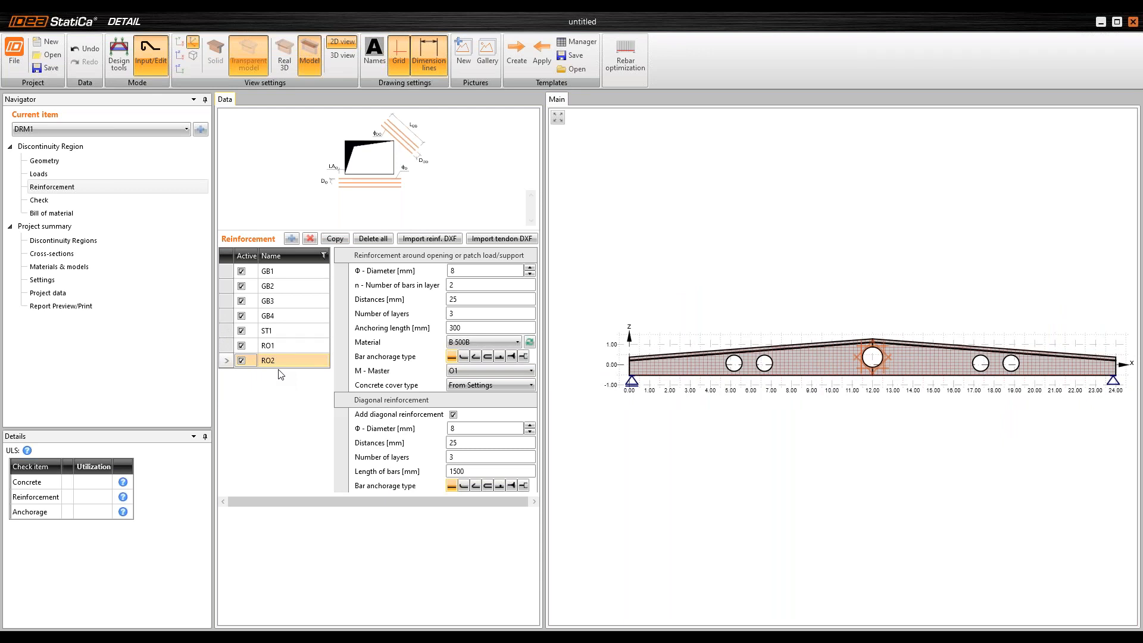
{"action": "left_click", "coordinate": [503, 370]}
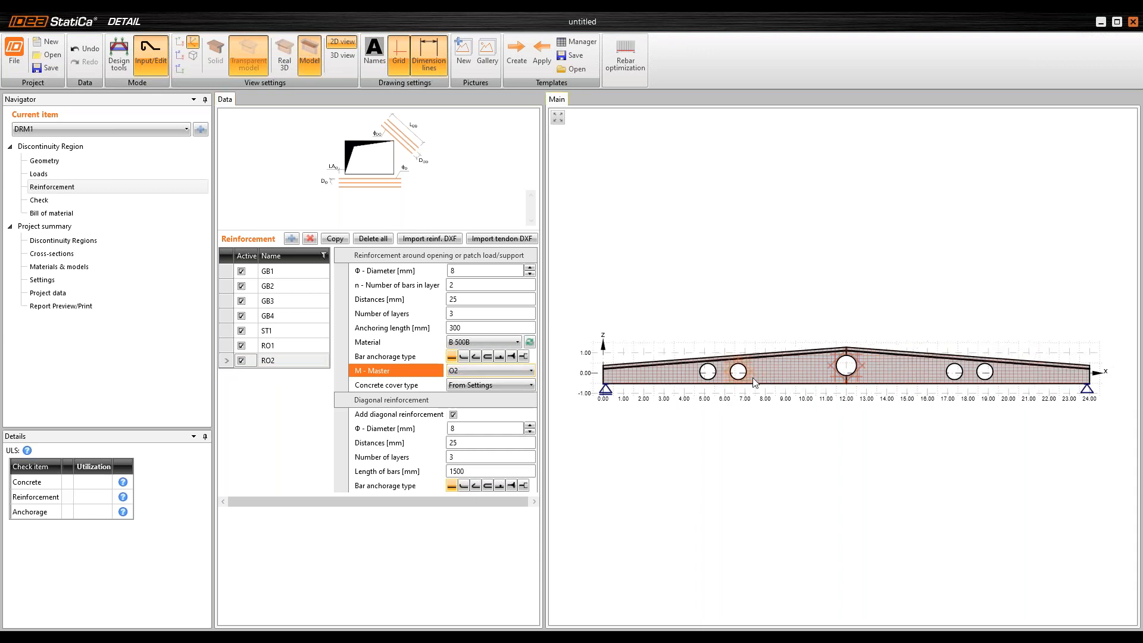
{"action": "scroll", "coordinate": [727, 366], "scroll_direction": "up", "scroll_amount": 2}
{"action": "scroll", "coordinate": [728, 370], "scroll_direction": "up", "scroll_amount": 1}
Step: Disable the diagonal reinforcement for the cage around opening O2
{"action": "left_click", "coordinate": [453, 415]}
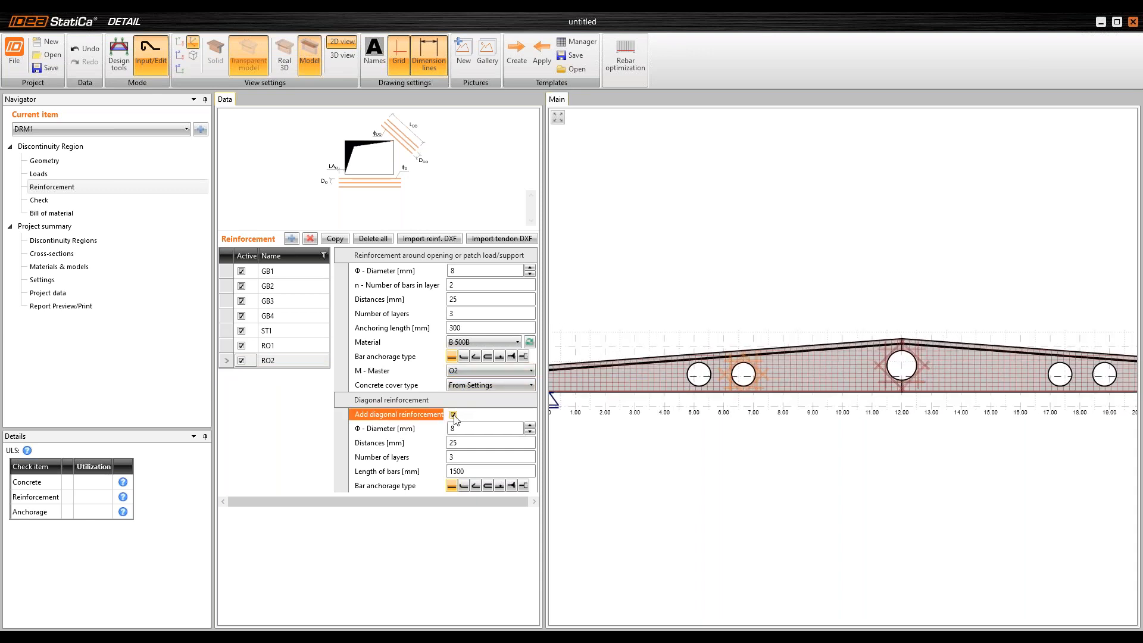
{"action": "left_click", "coordinate": [453, 415]}
{"action": "scroll", "coordinate": [712, 338], "scroll_direction": "up", "scroll_amount": 3}
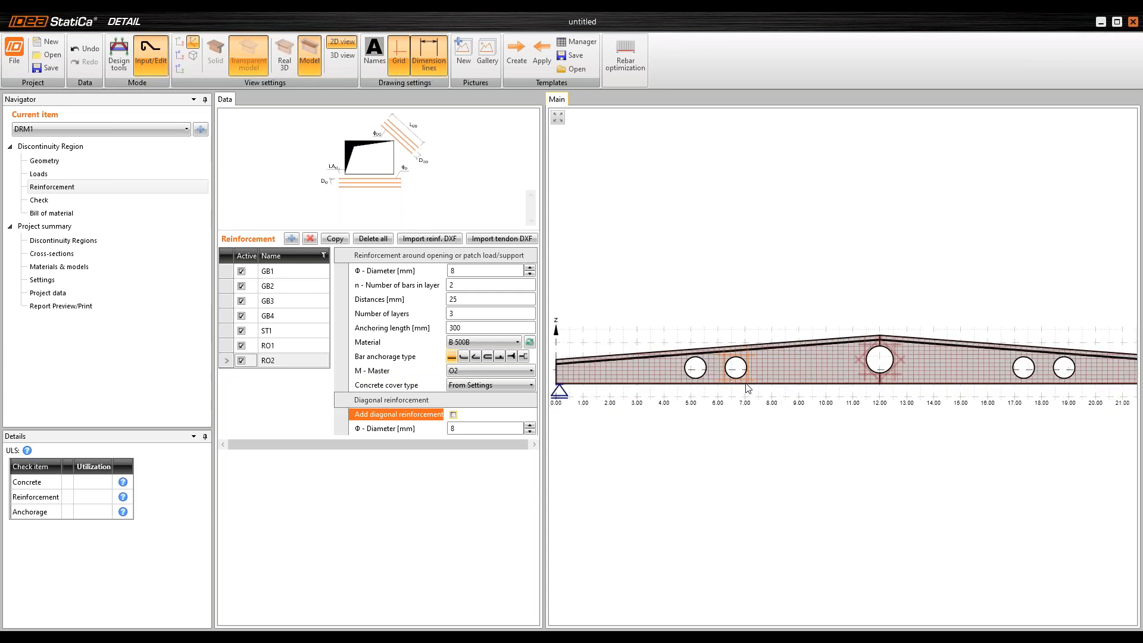
{"action": "middle_click_drag", "start_coordinate": [673, 321], "coordinate": [714, 324]}
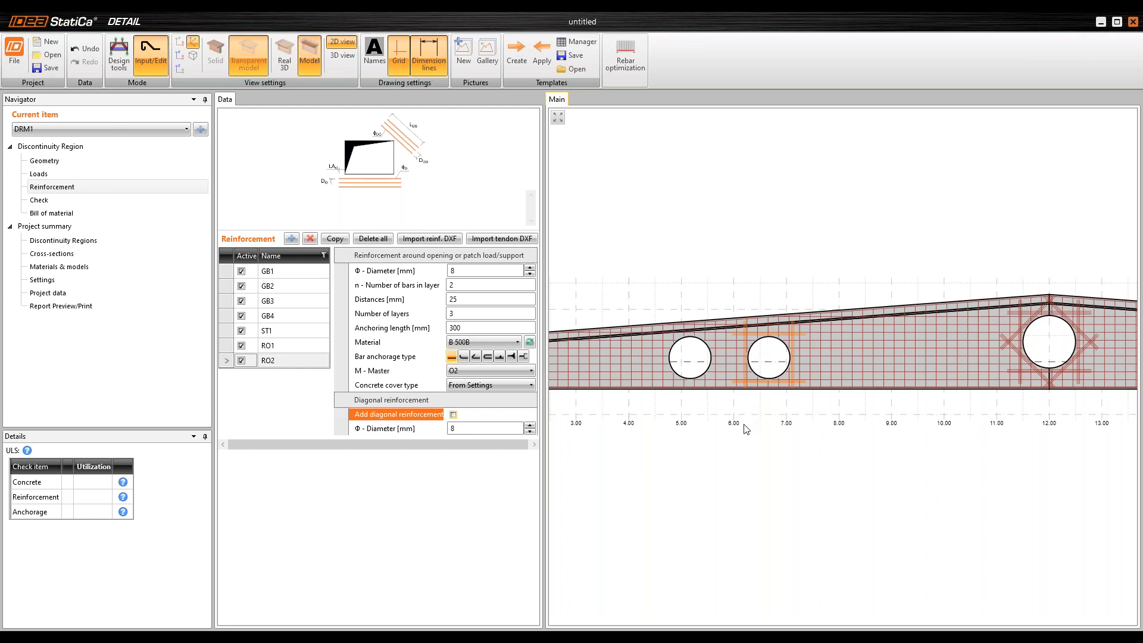
Step: Duplicate the opening reinforcement RO2 and assign the copy to opening O3
{"action": "left_click", "coordinate": [336, 237]}
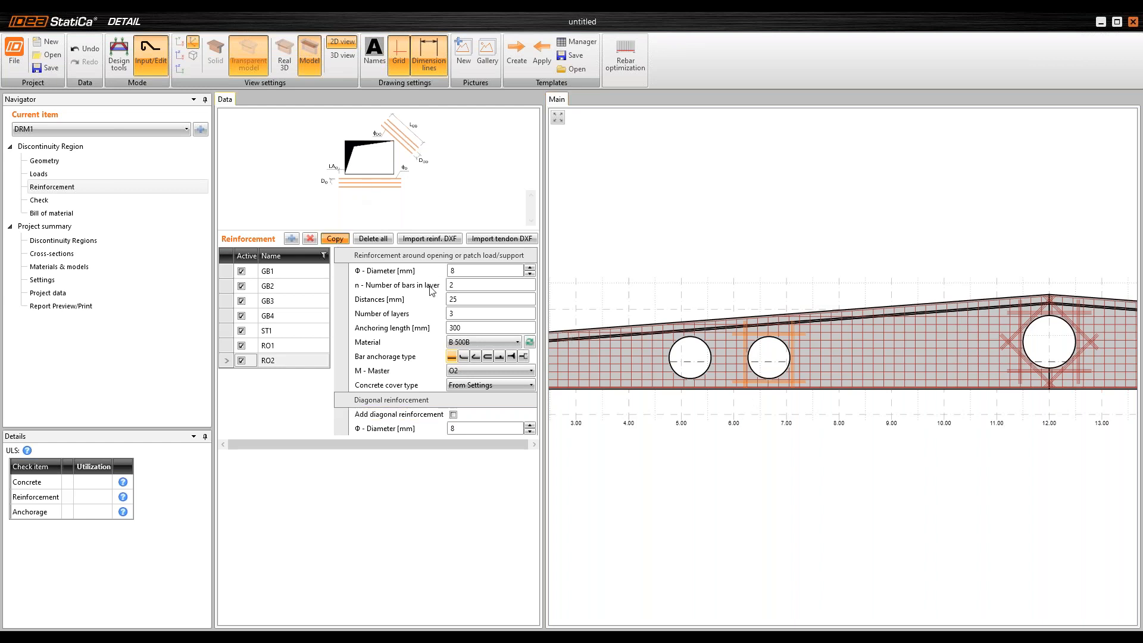
{"action": "scroll", "coordinate": [669, 275], "scroll_direction": "down", "scroll_amount": 5}
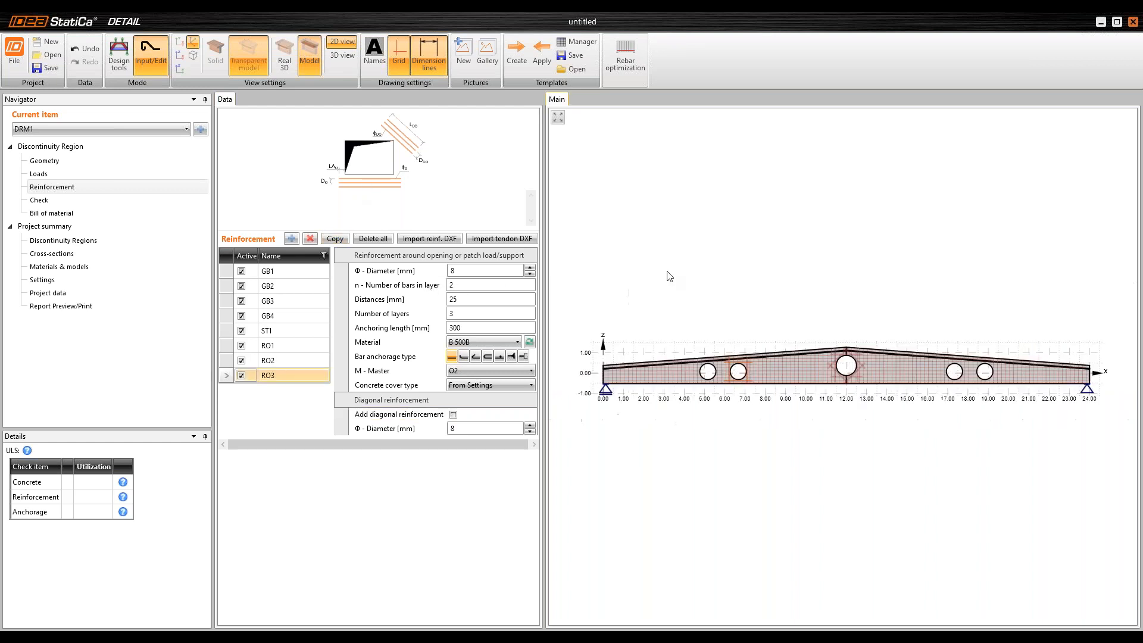
{"action": "scroll", "coordinate": [673, 273], "scroll_direction": "down", "scroll_amount": 1}
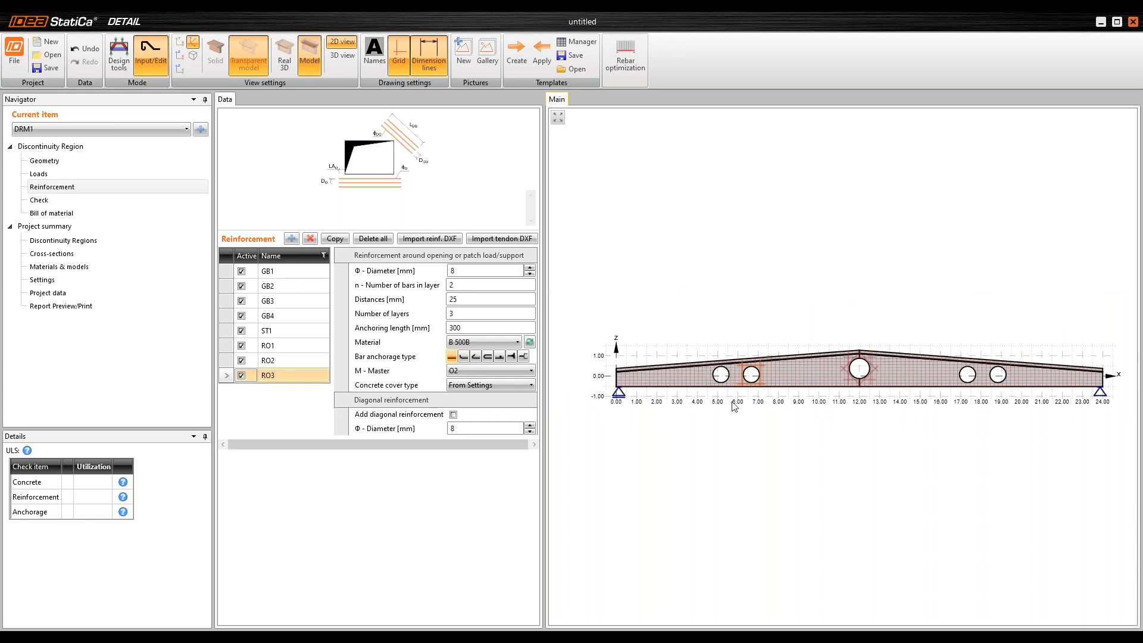
{"action": "left_click", "coordinate": [503, 370]}
{"action": "left_click", "coordinate": [467, 408]}
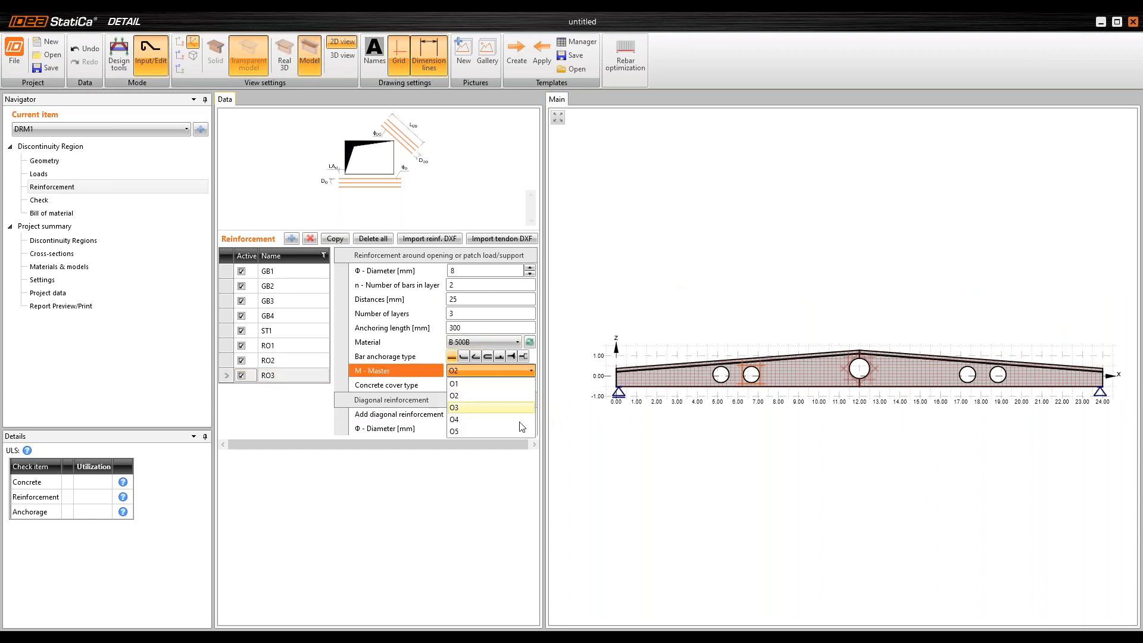
Step: Make two more copies of the opening reinforcement, assigning one to opening O4 and the other to O5
{"action": "left_click", "coordinate": [344, 241]}
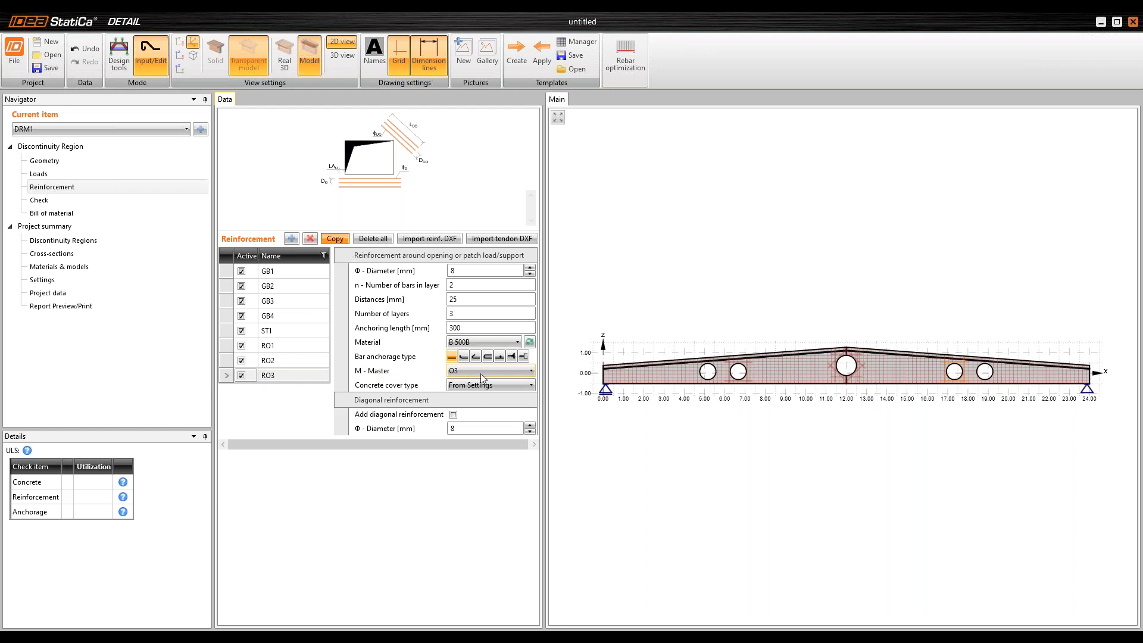
{"action": "left_click", "coordinate": [464, 372]}
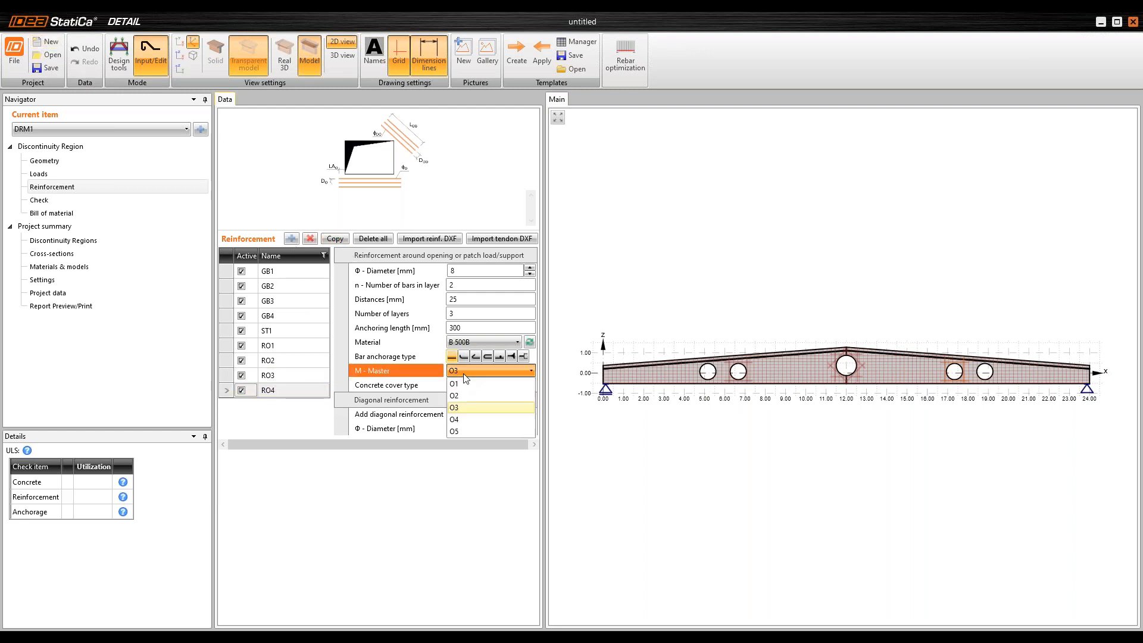
{"action": "left_click", "coordinate": [483, 421]}
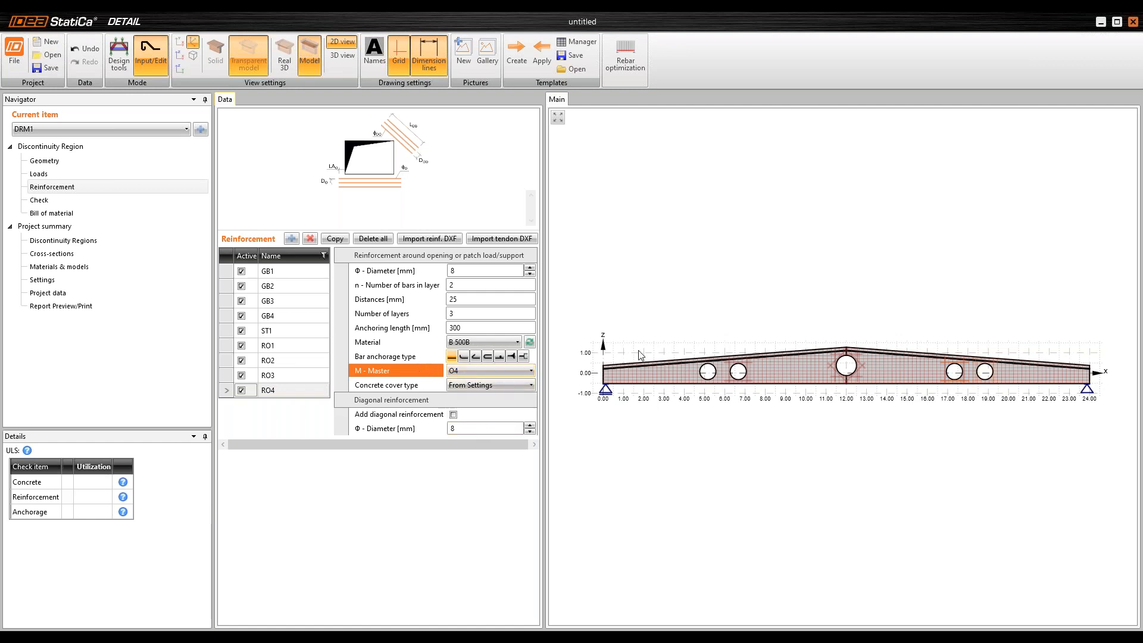
{"action": "left_click", "coordinate": [335, 240]}
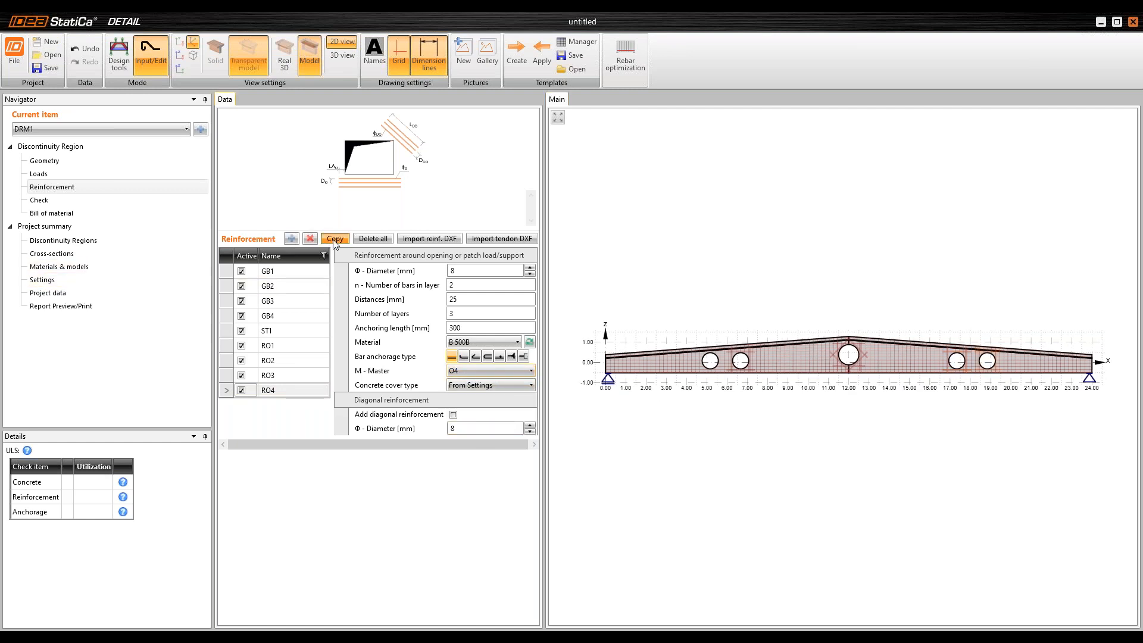
{"action": "left_click", "coordinate": [464, 373]}
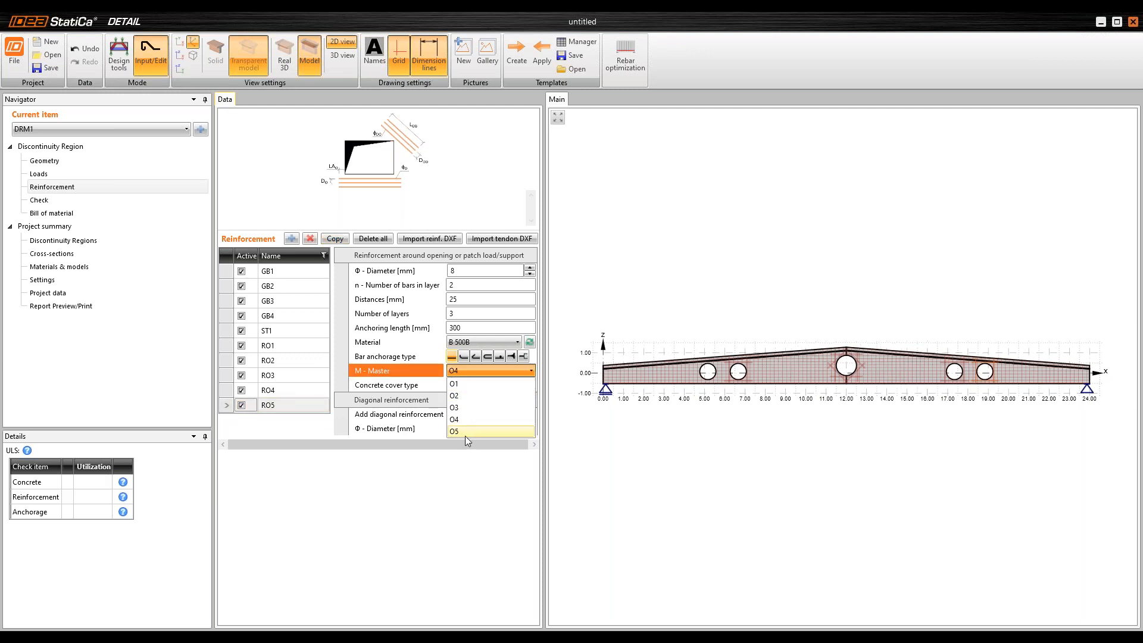
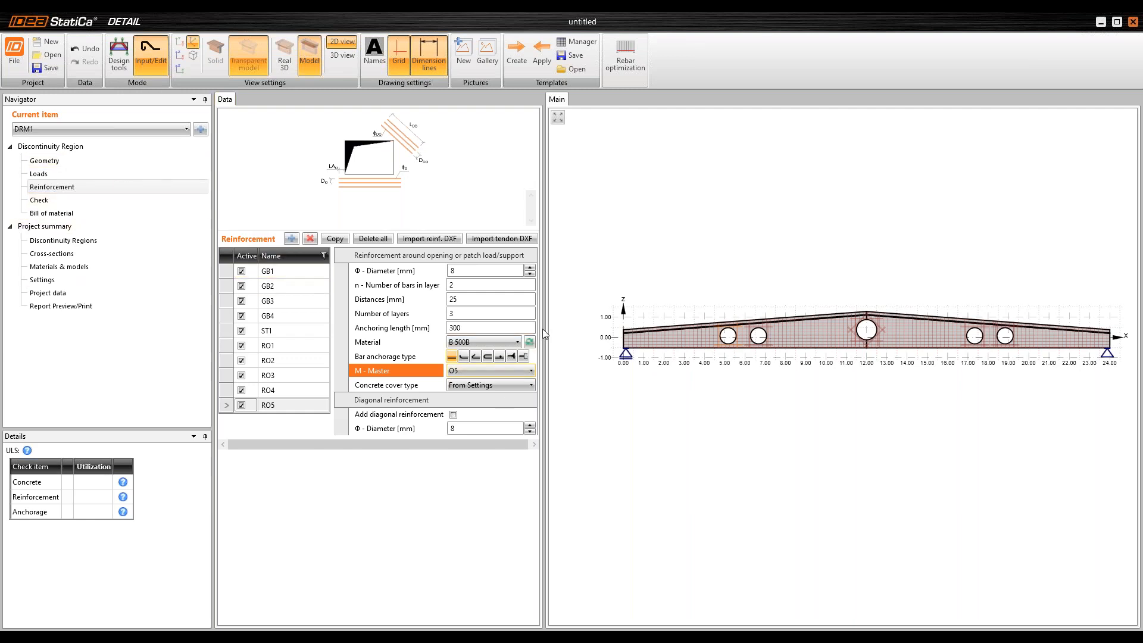
Step: Widen the reinforcement data area and add a prestressing tendon to the girder
{"action": "left_click_drag", "start_coordinate": [543, 328], "coordinate": [576, 328]}
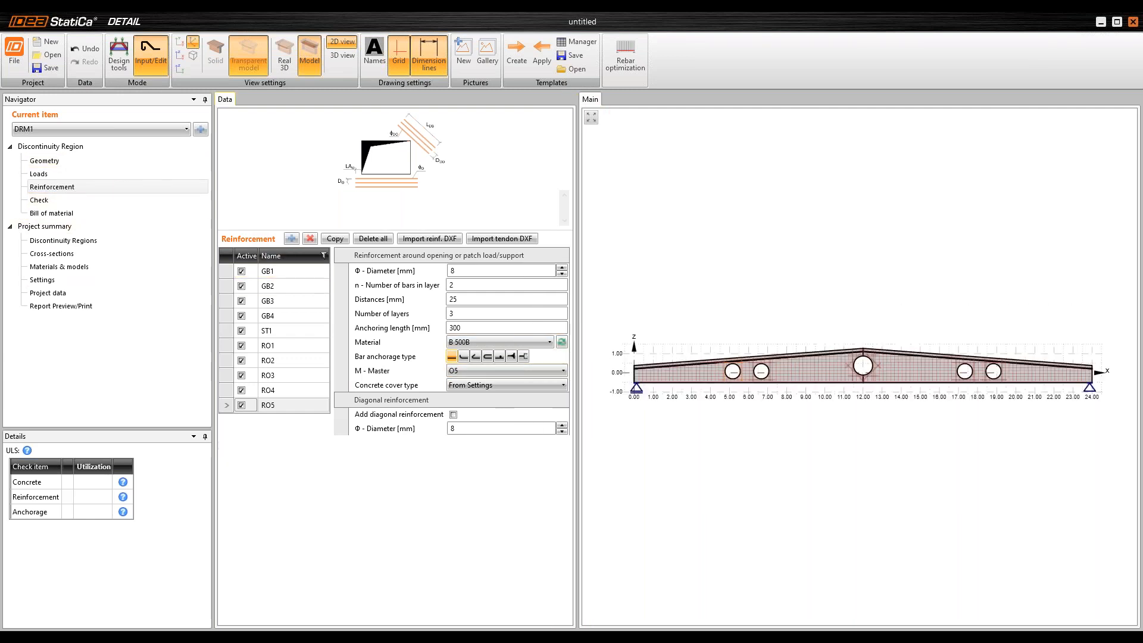
{"action": "left_click", "coordinate": [291, 238]}
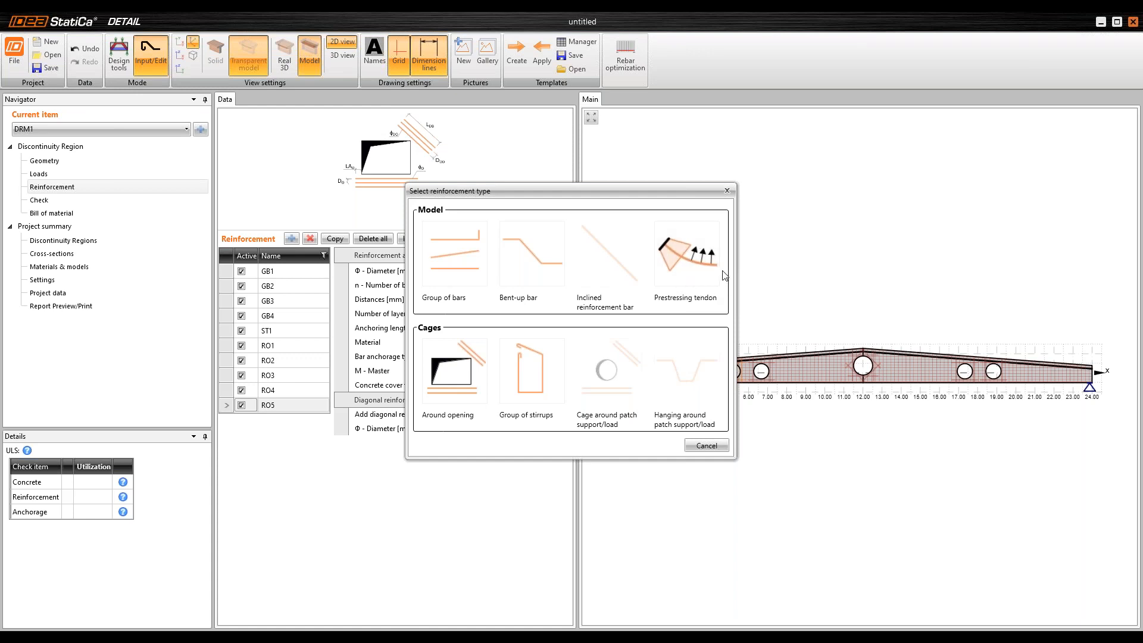
{"action": "left_click", "coordinate": [709, 238]}
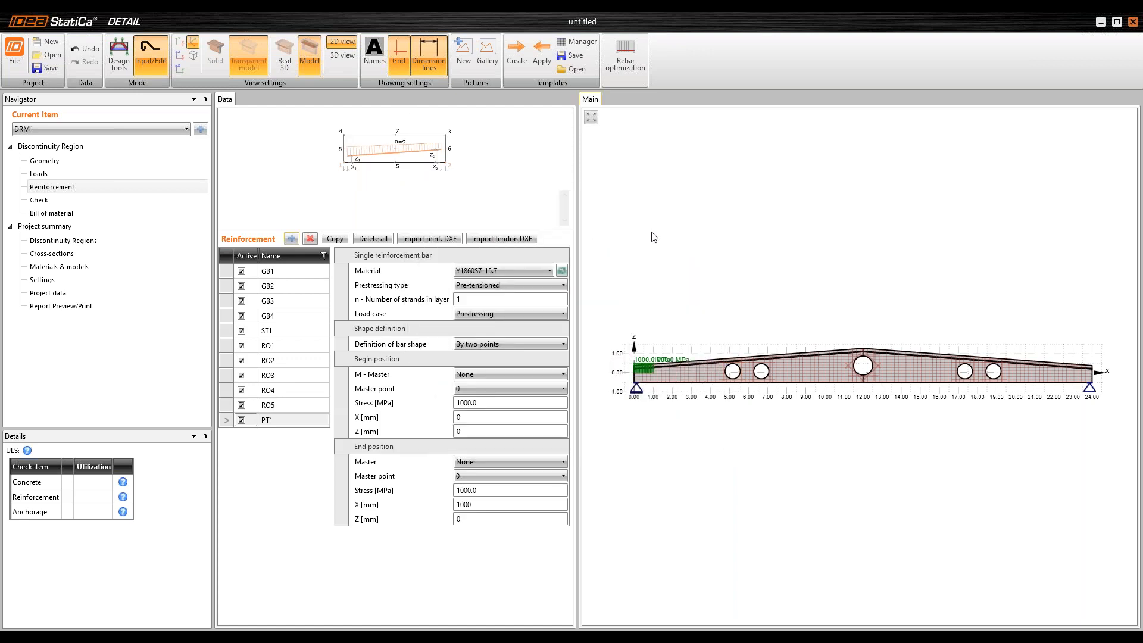
Step: Widen the reinforcement data area further and choose Pre-tensioned as the prestressing type of tendon PT1
{"action": "left_click_drag", "start_coordinate": [578, 261], "coordinate": [635, 261]}
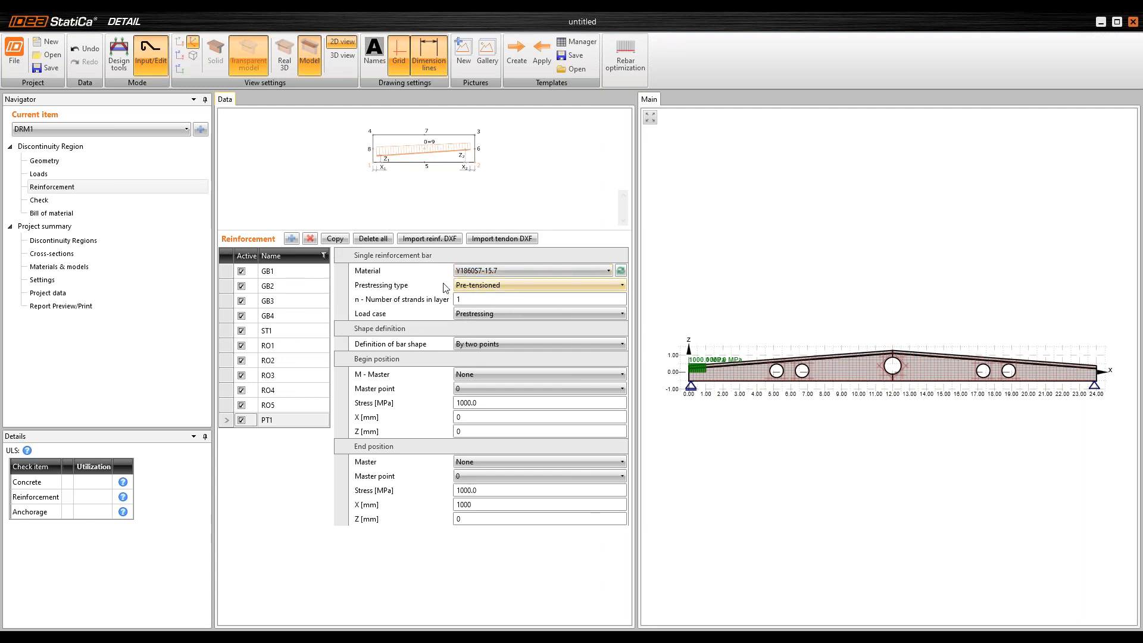
{"action": "left_click", "coordinate": [508, 285]}
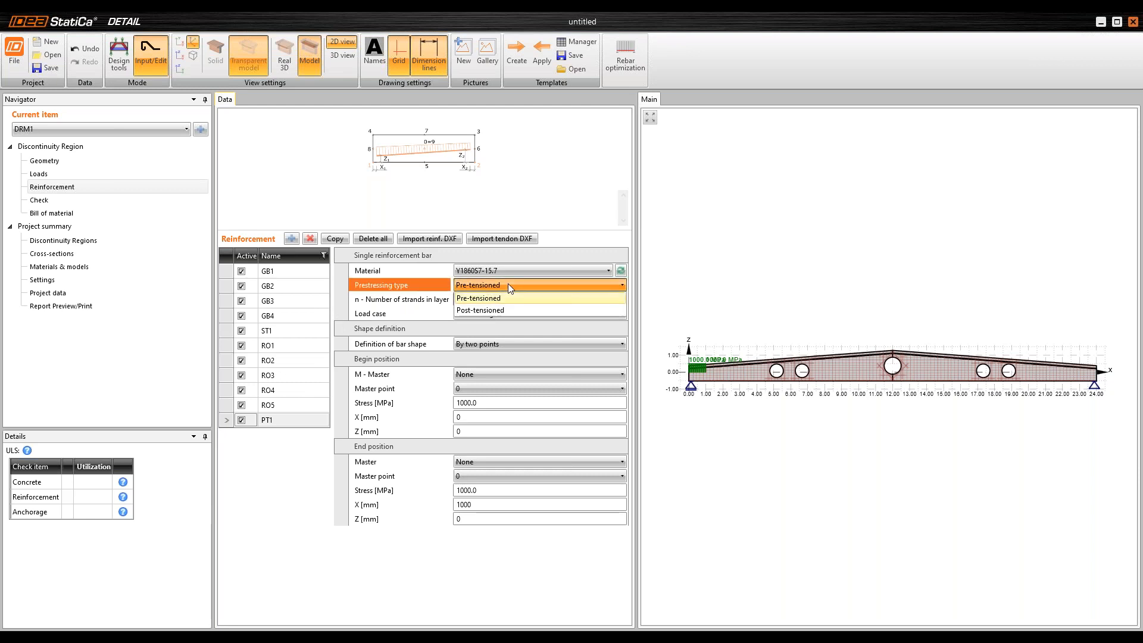
{"action": "left_click", "coordinate": [474, 299]}
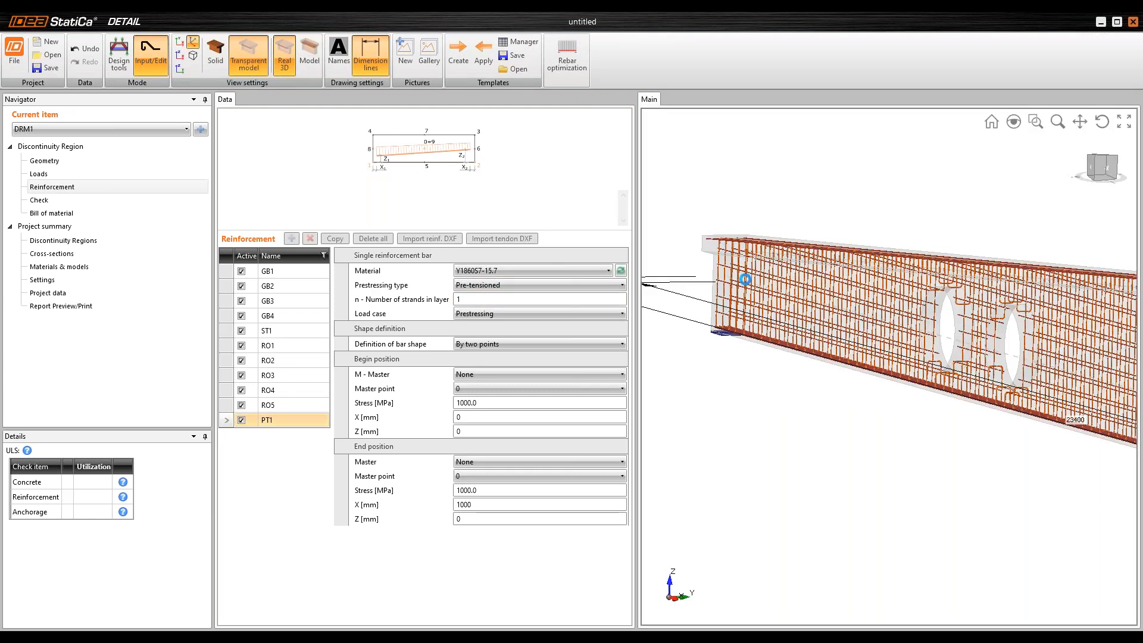
Step: Set the number of strands in the layer of tendon PT1 to 4 and inspect the strands at the girder end in 3D
{"action": "right_click_drag", "start_coordinate": [745, 276], "coordinate": [786, 301]}
{"action": "scroll", "coordinate": [736, 289], "scroll_direction": "up", "scroll_amount": 10}
{"action": "scroll", "coordinate": [809, 296], "scroll_direction": "down", "scroll_amount": 5}
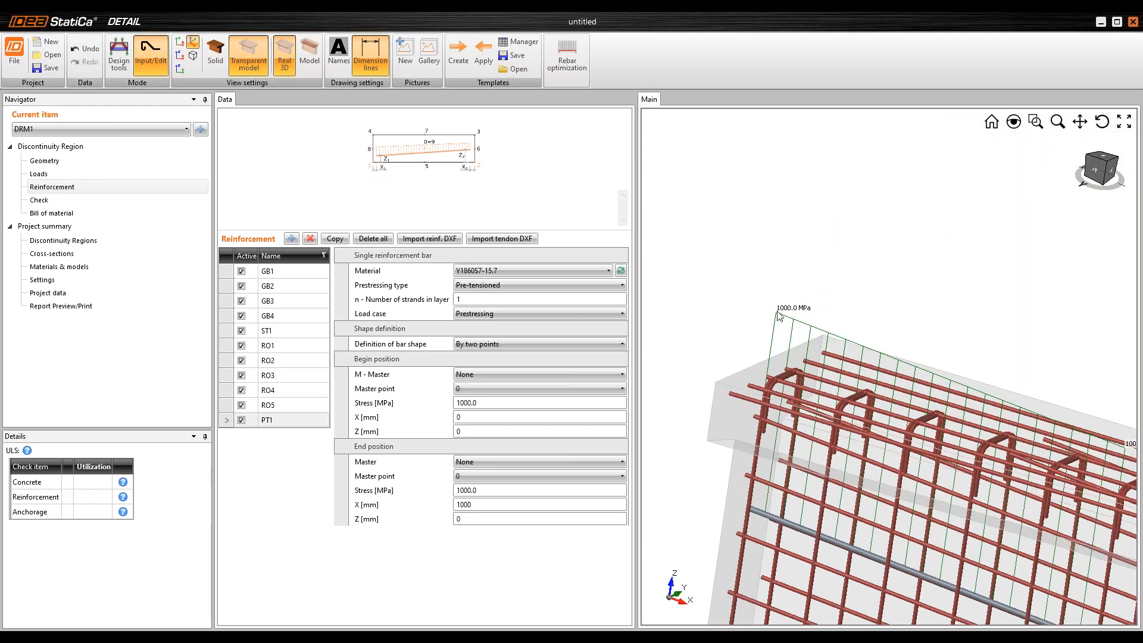
{"action": "middle_click_drag", "start_coordinate": [788, 327], "coordinate": [759, 279]}
{"action": "middle_click_drag", "start_coordinate": [753, 469], "coordinate": [733, 461], "text": "ctrl"}
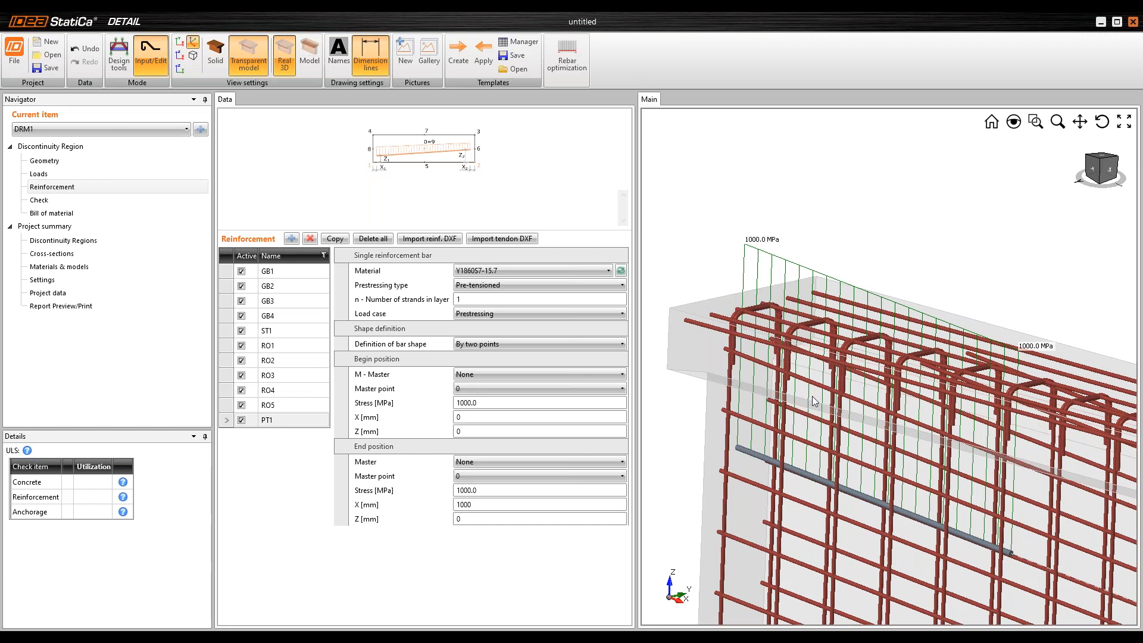
{"action": "middle_click_drag", "start_coordinate": [777, 396], "coordinate": [776, 380]}
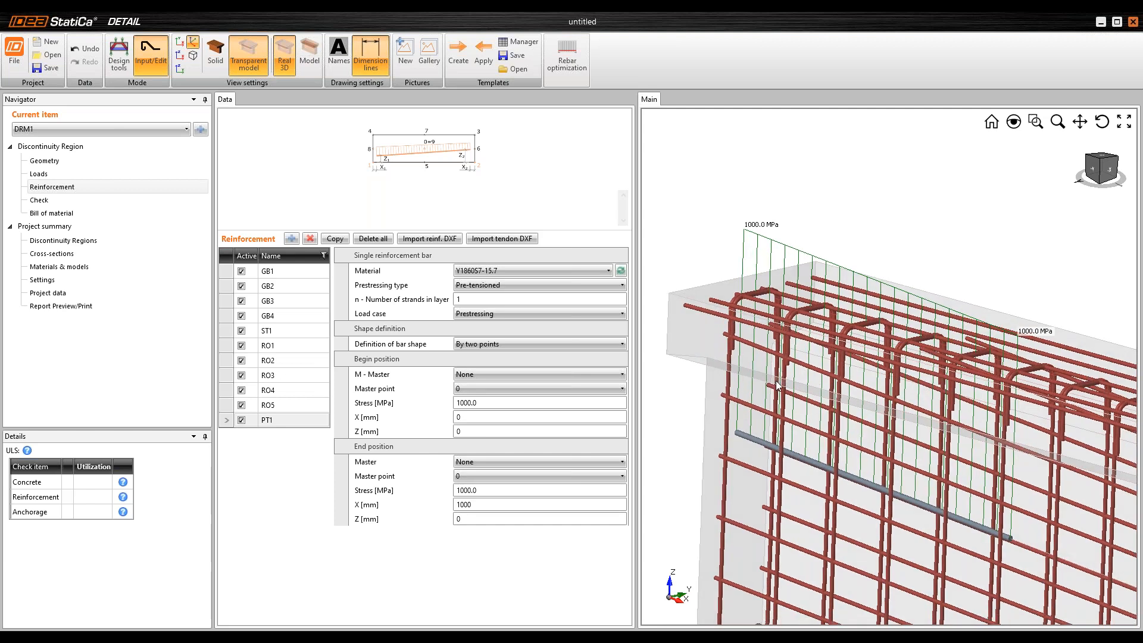
{"action": "left_click", "coordinate": [437, 301]}
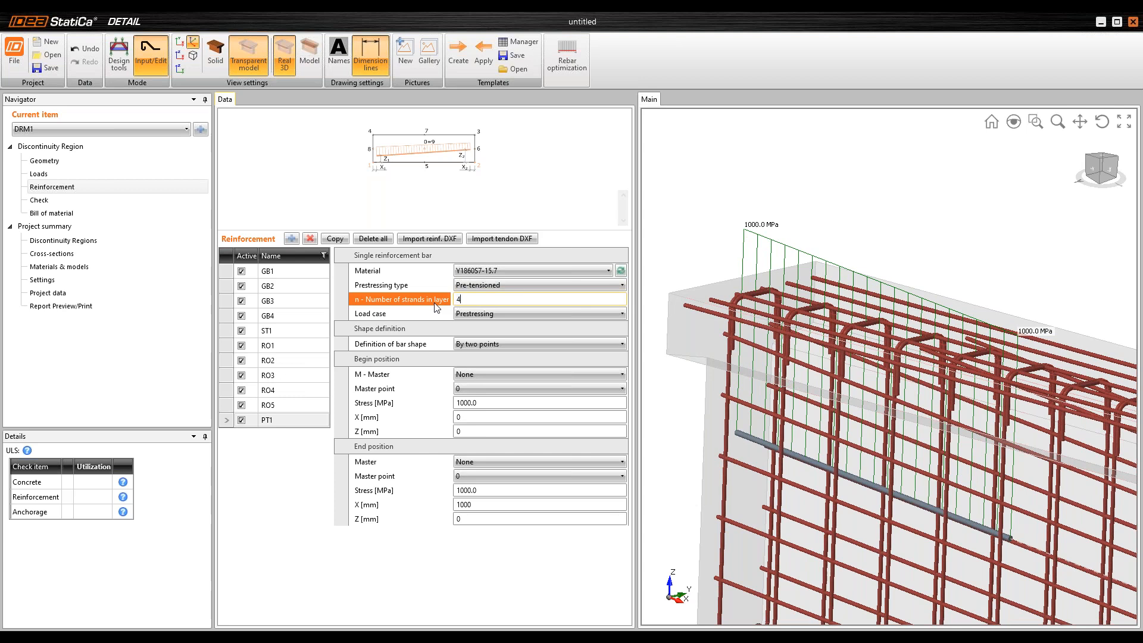
{"action": "key", "text": "Return"}
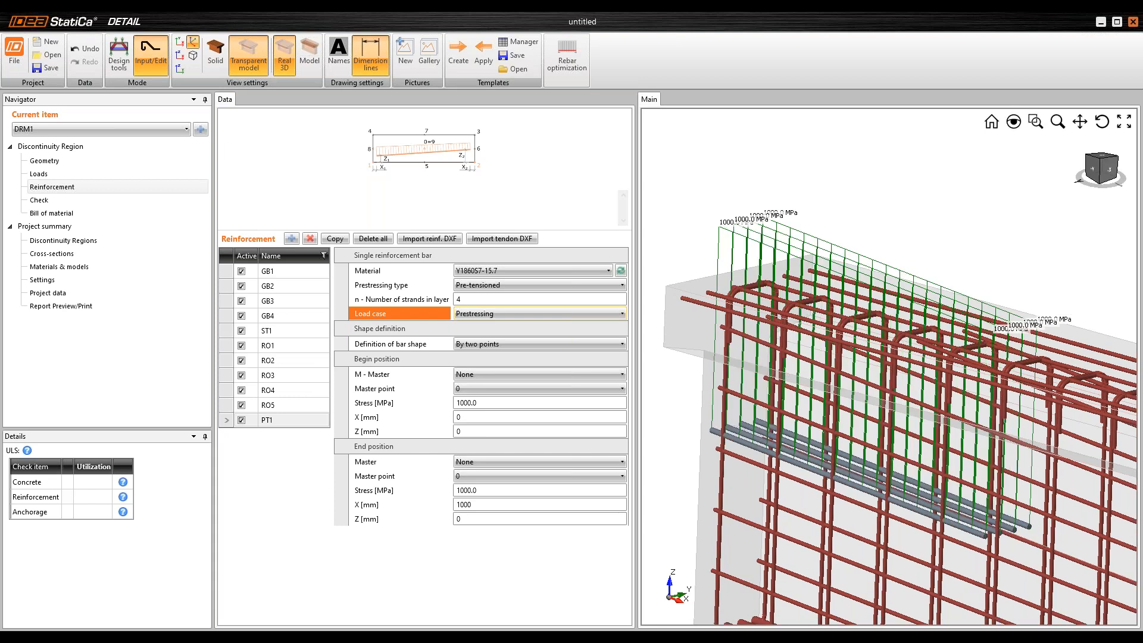
{"action": "scroll", "coordinate": [809, 463], "scroll_direction": "down", "scroll_amount": 2}
{"action": "middle_click_drag", "start_coordinate": [769, 440], "coordinate": [763, 392]}
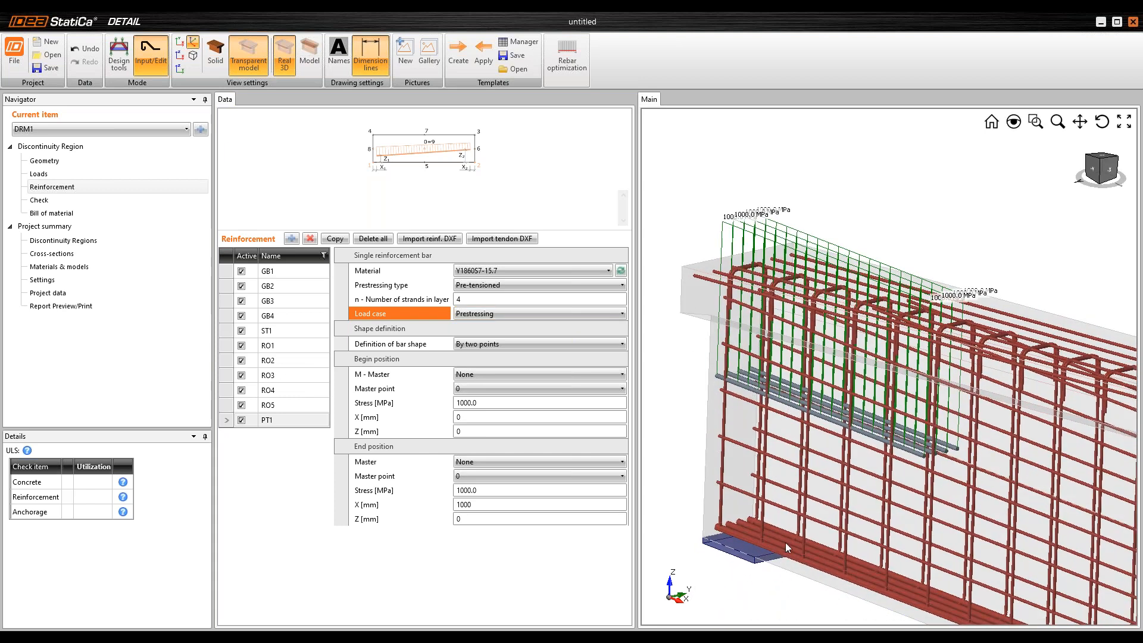
Step: Return to the 2D model view and reference the tendon's begin position to master M1, point 1, with a stress of 1200 MPa
{"action": "left_click", "coordinate": [309, 54]}
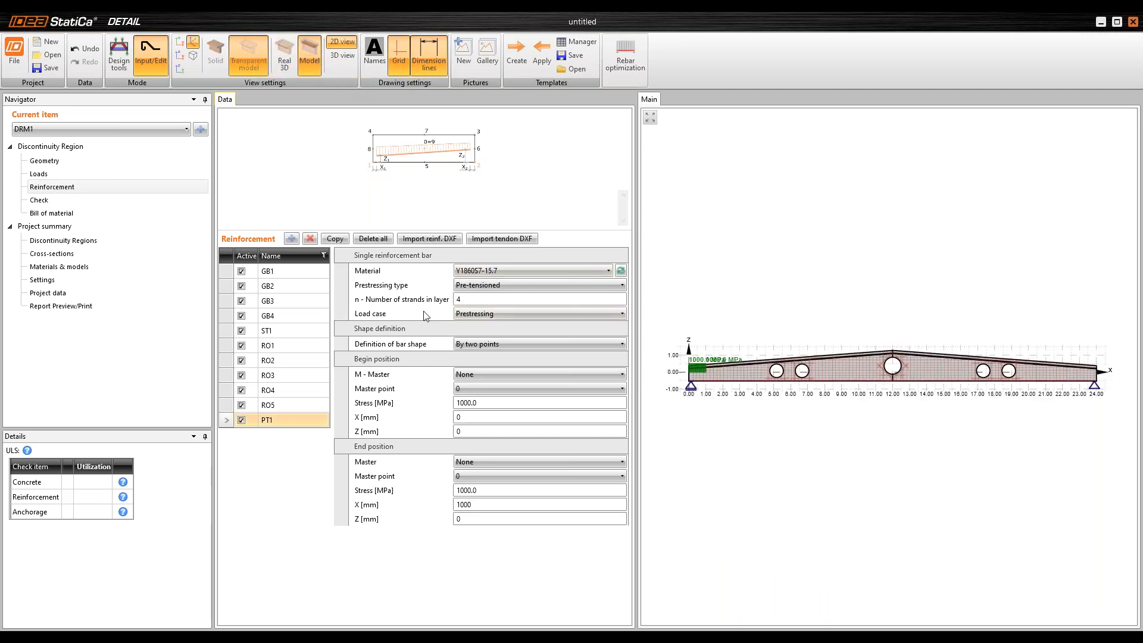
{"action": "left_click", "coordinate": [482, 349]}
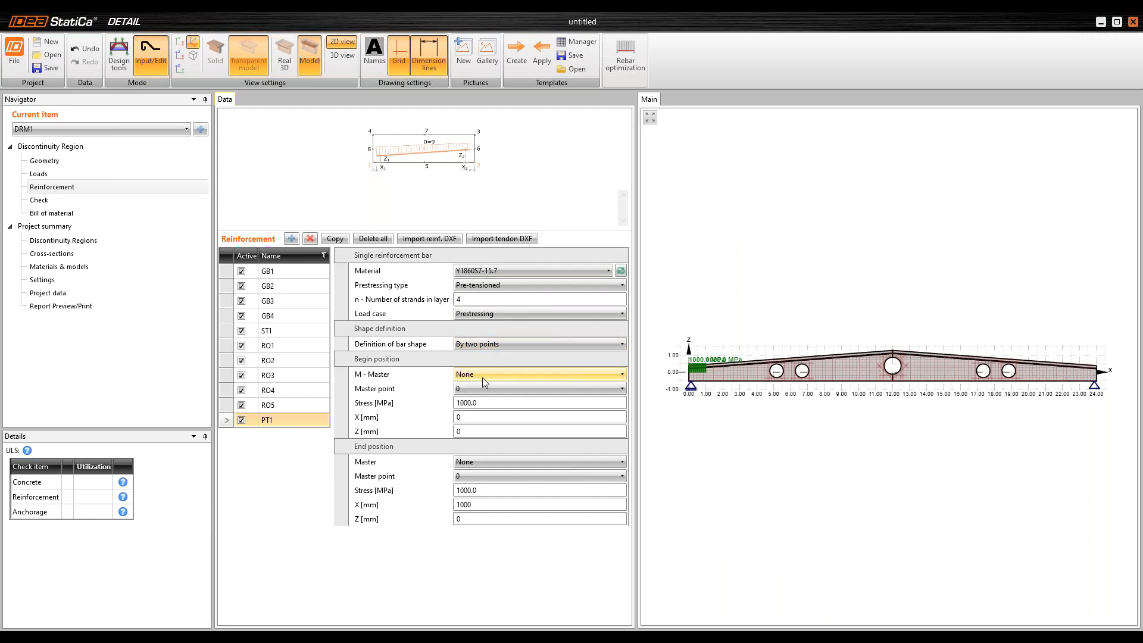
{"action": "left_click", "coordinate": [482, 375]}
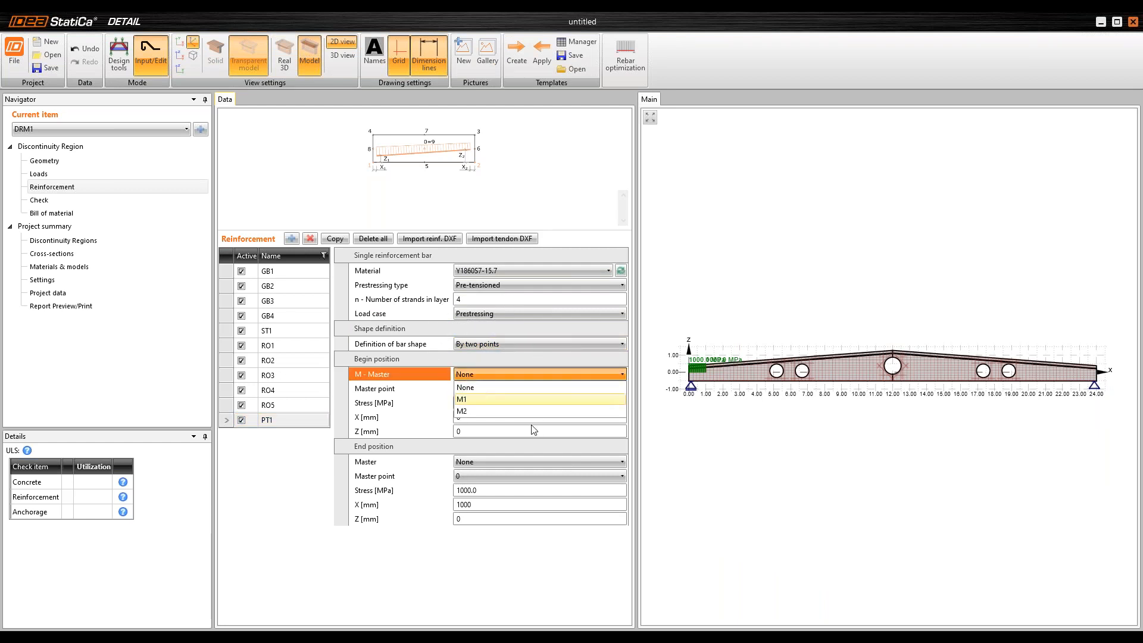
{"action": "left_click", "coordinate": [532, 400]}
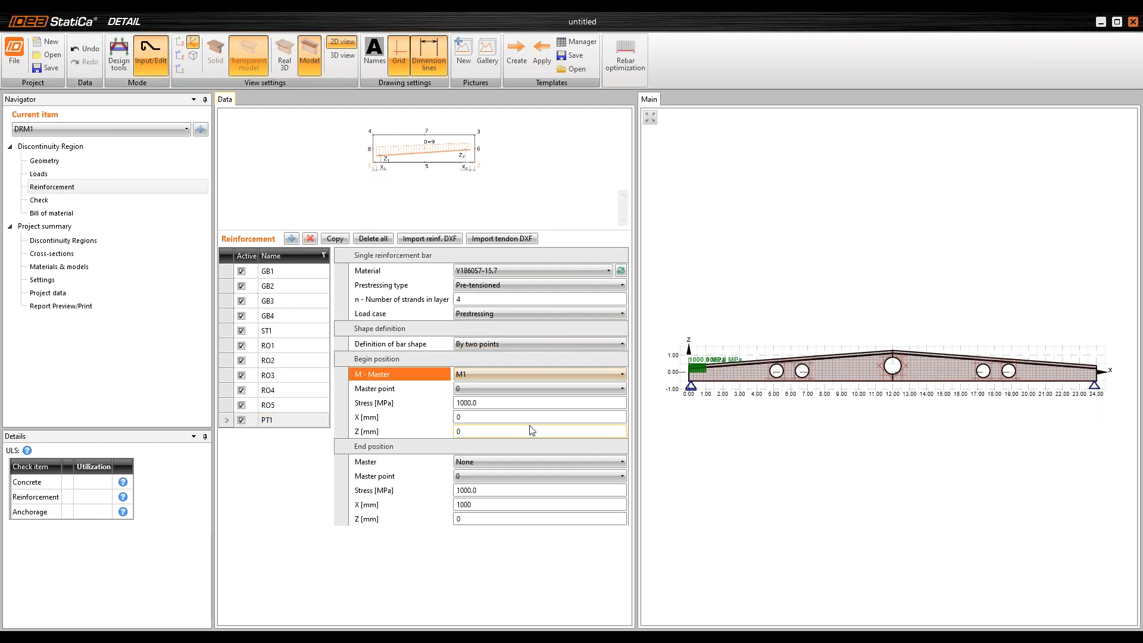
{"action": "left_click_drag", "start_coordinate": [478, 404], "coordinate": [404, 409]}
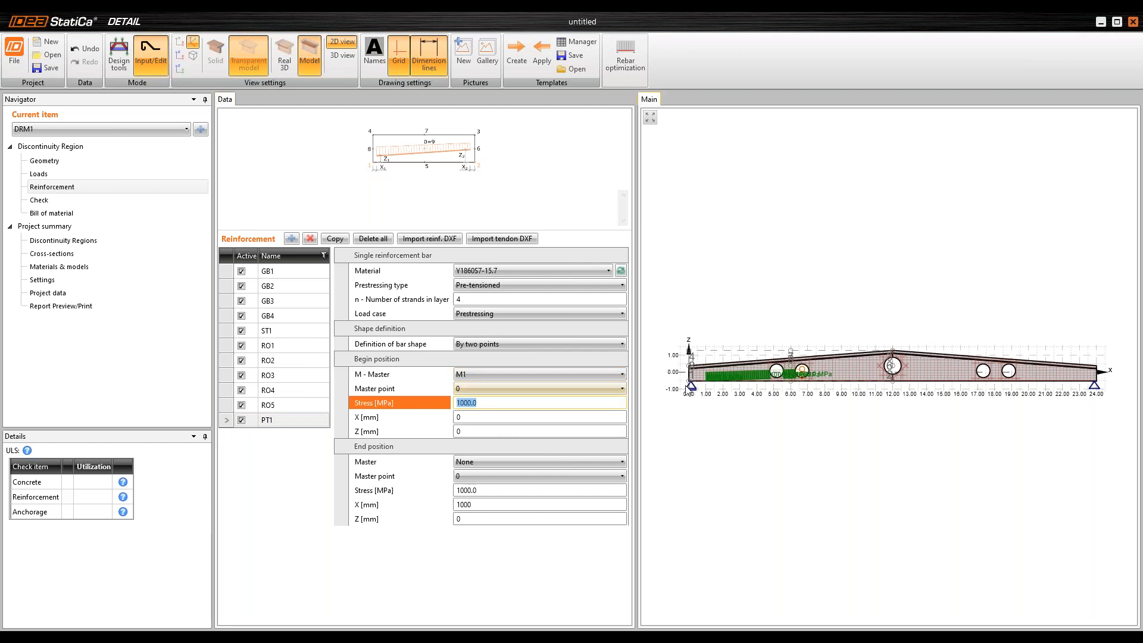
{"action": "scroll", "coordinate": [700, 387], "scroll_direction": "up", "scroll_amount": 4}
{"action": "scroll", "coordinate": [700, 387], "scroll_direction": "up", "scroll_amount": 3}
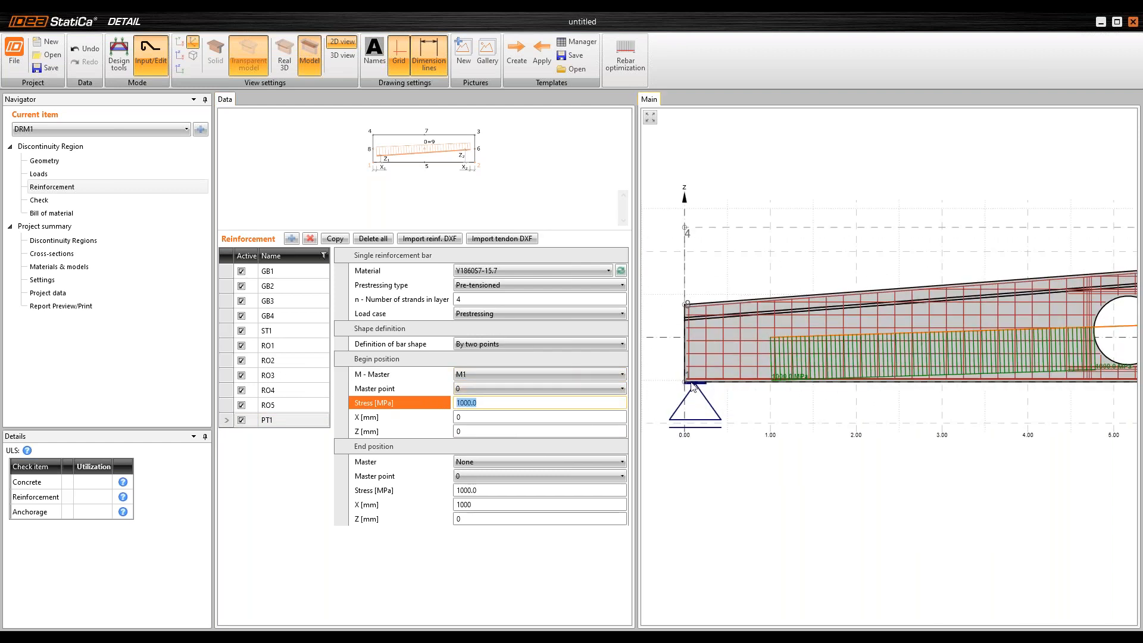
{"action": "left_click", "coordinate": [492, 388]}
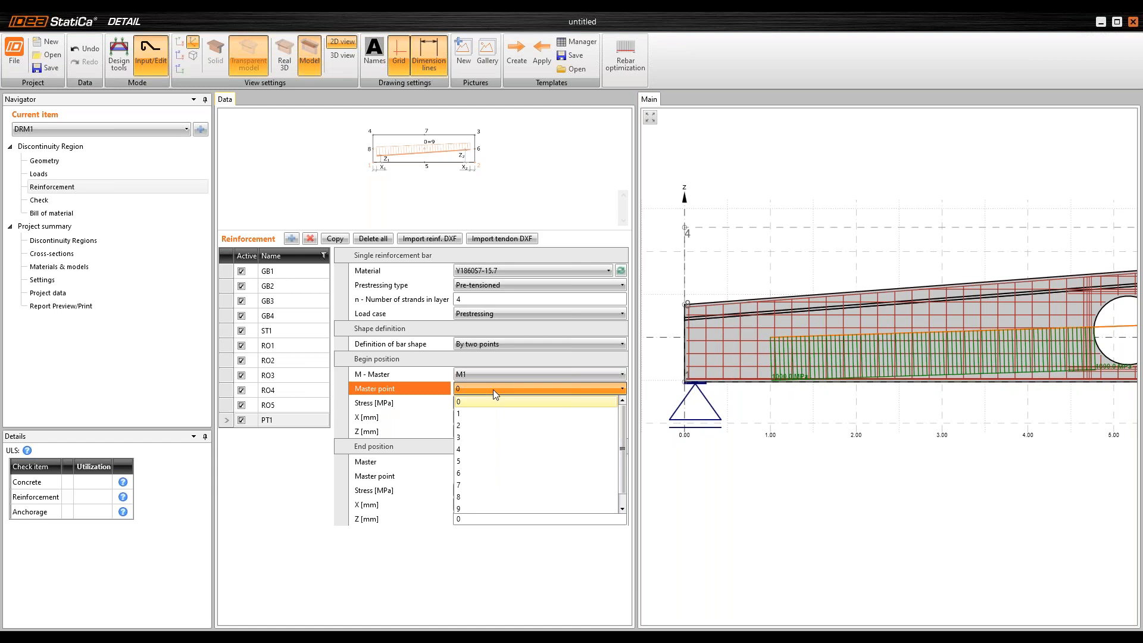
{"action": "left_click", "coordinate": [521, 414]}
{"action": "left_click", "coordinate": [430, 402]}
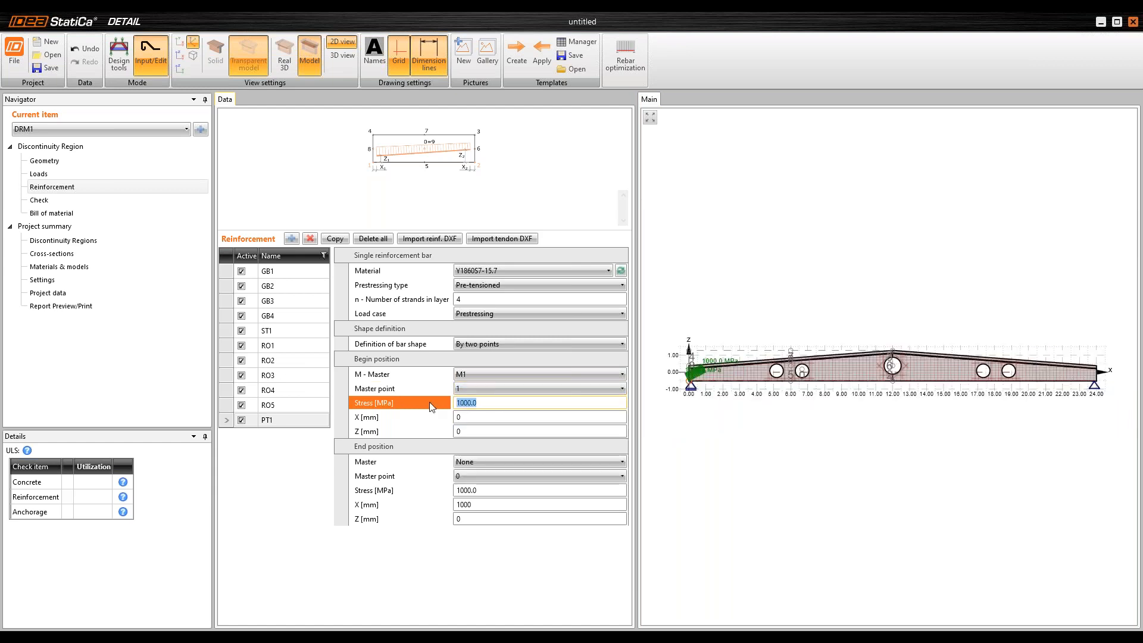
{"action": "type", "text": "1200"}
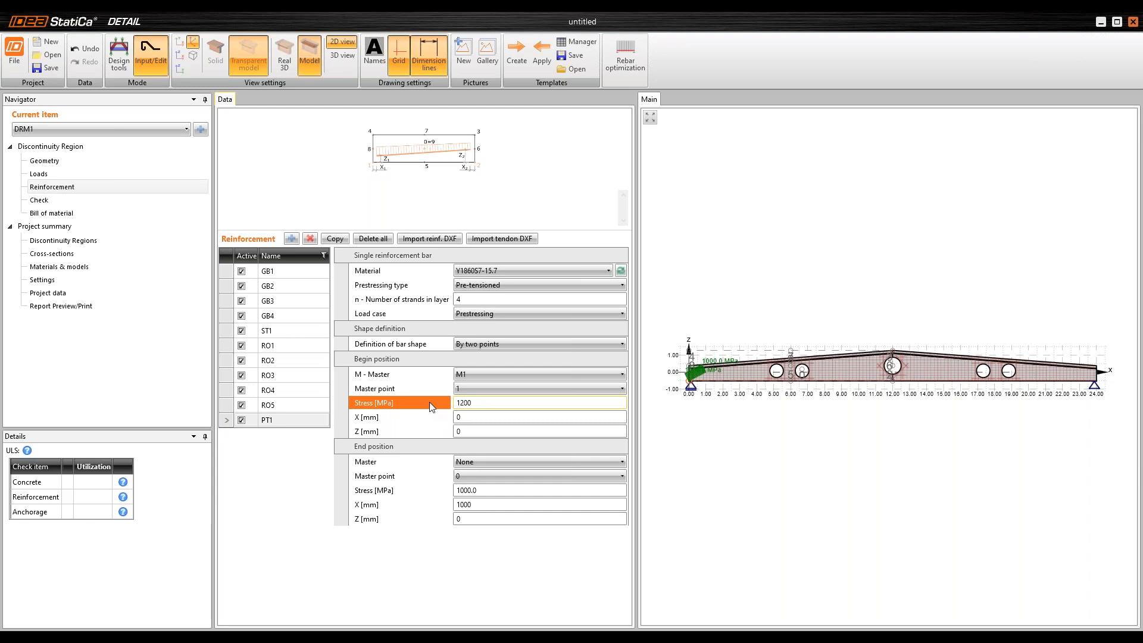
{"action": "key", "text": "Tab"}
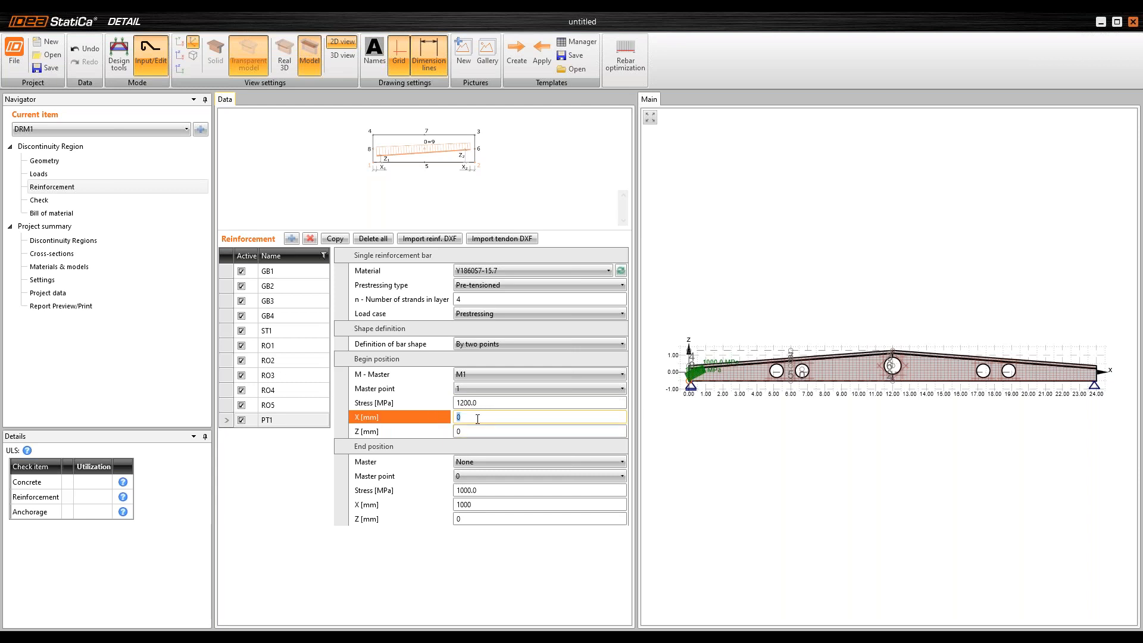
Step: Reference the tendon's end position to master M2, point 2, with a stress of 1200 MPa
{"action": "left_click", "coordinate": [478, 463]}
{"action": "left_click", "coordinate": [487, 466]}
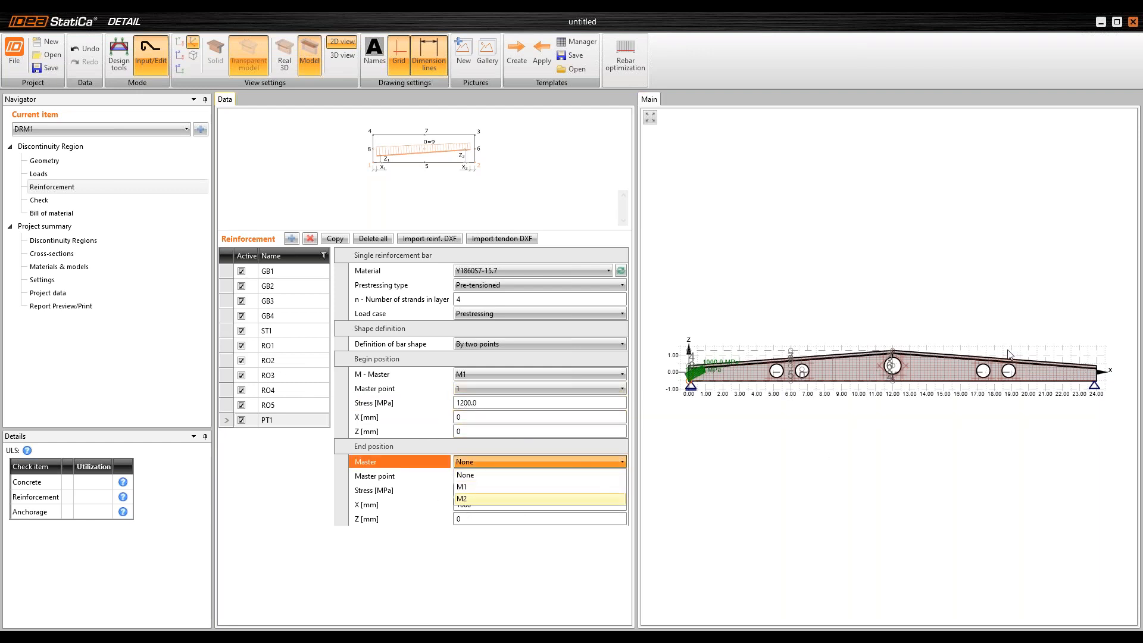
{"action": "key", "text": "Return"}
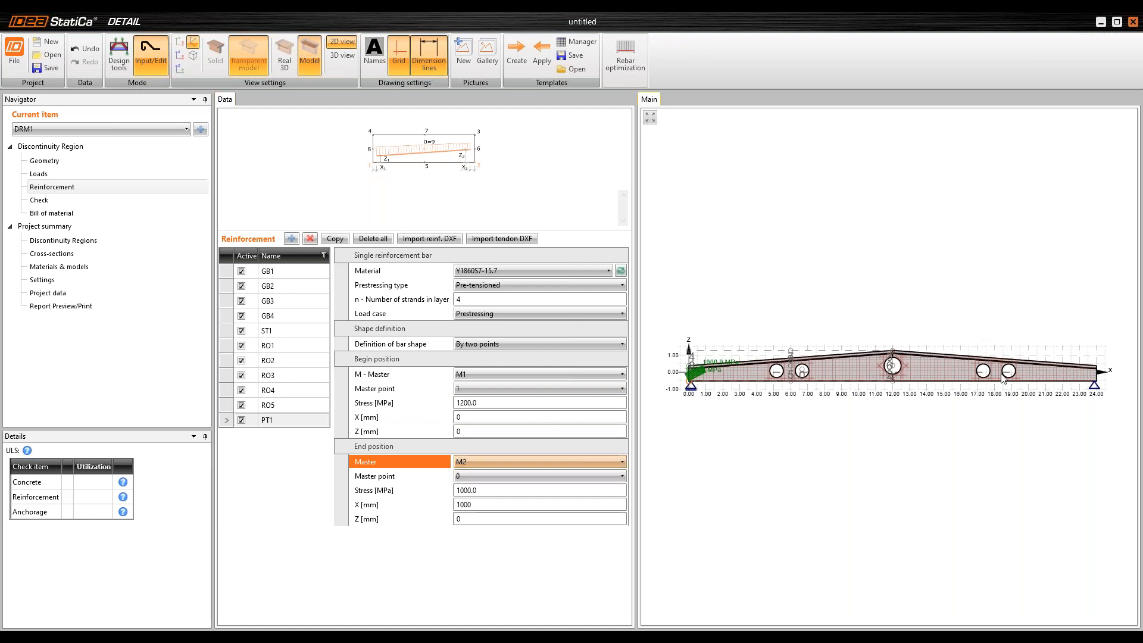
{"action": "scroll", "coordinate": [1098, 377], "scroll_direction": "up", "scroll_amount": 2}
{"action": "scroll", "coordinate": [1098, 376], "scroll_direction": "up", "scroll_amount": 3}
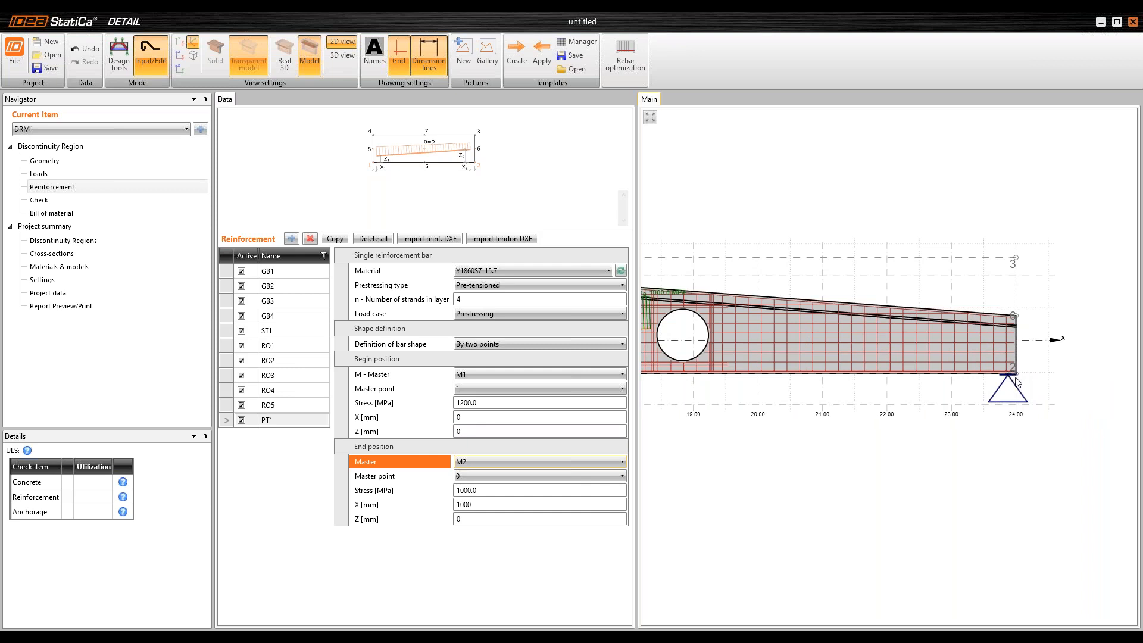
{"action": "left_click", "coordinate": [491, 476]}
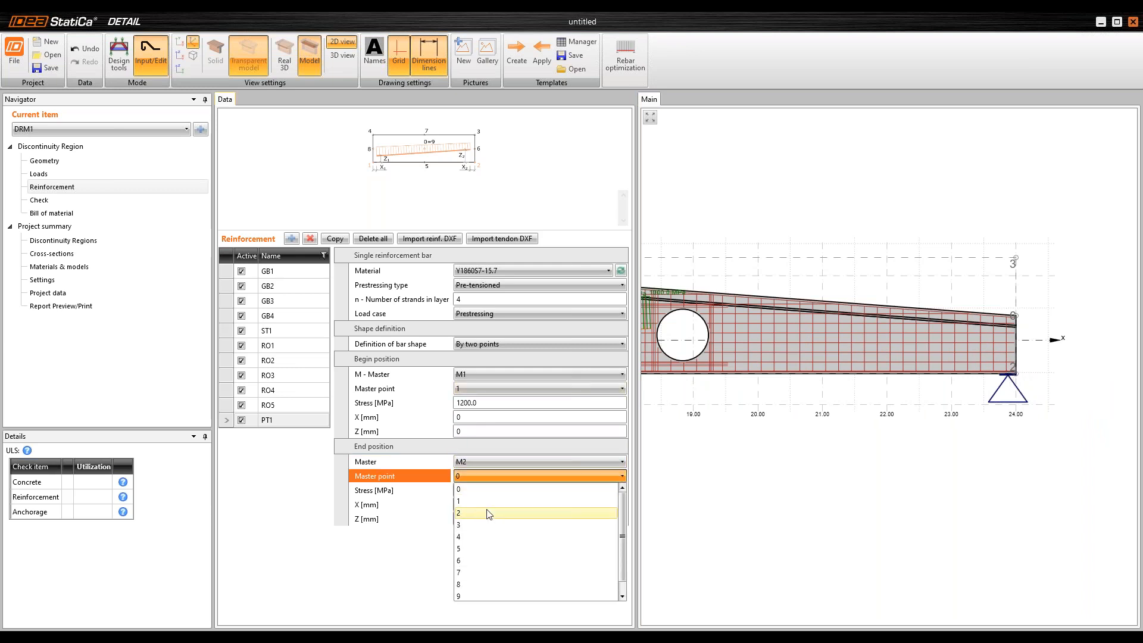
{"action": "left_click", "coordinate": [546, 514]}
{"action": "left_click", "coordinate": [431, 488]}
{"action": "type", "text": "1200"}
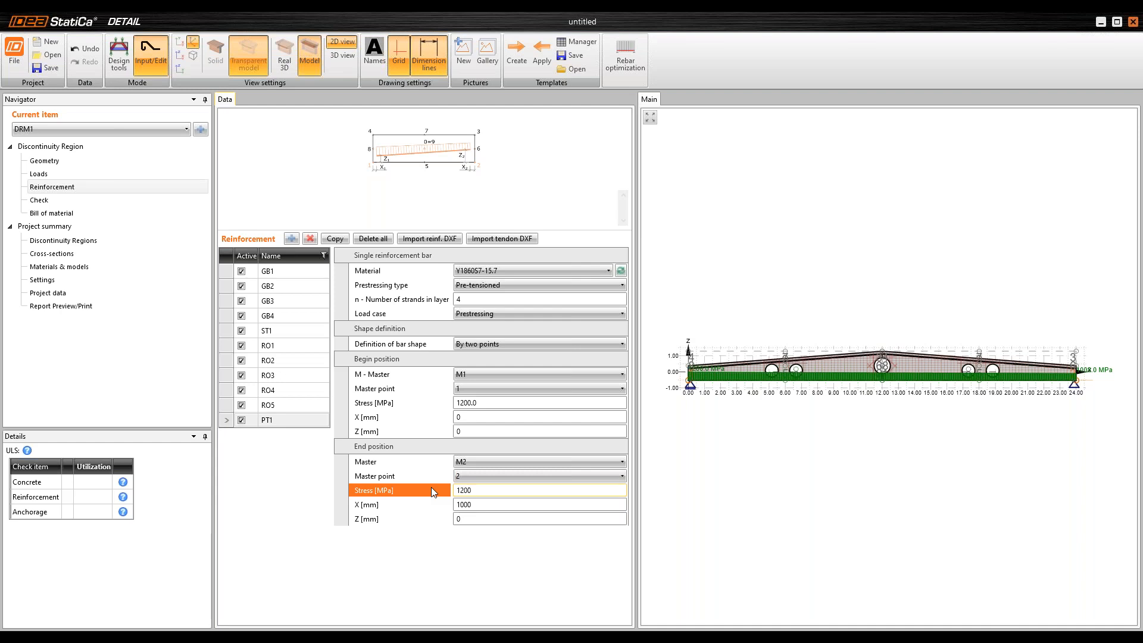
{"action": "key", "text": "Tab"}
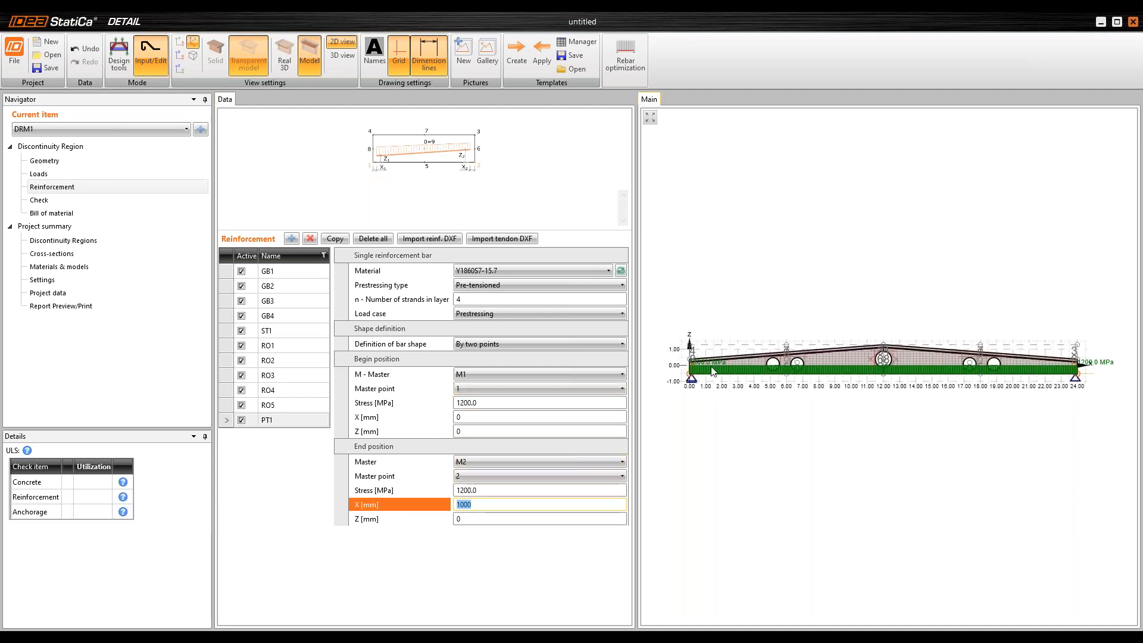
Step: Offset the tendon's begin position by X 1500 mm and Z 80 mm from its master point
{"action": "scroll", "coordinate": [715, 379], "scroll_direction": "up", "scroll_amount": 3}
{"action": "scroll", "coordinate": [715, 378], "scroll_direction": "up", "scroll_amount": 4}
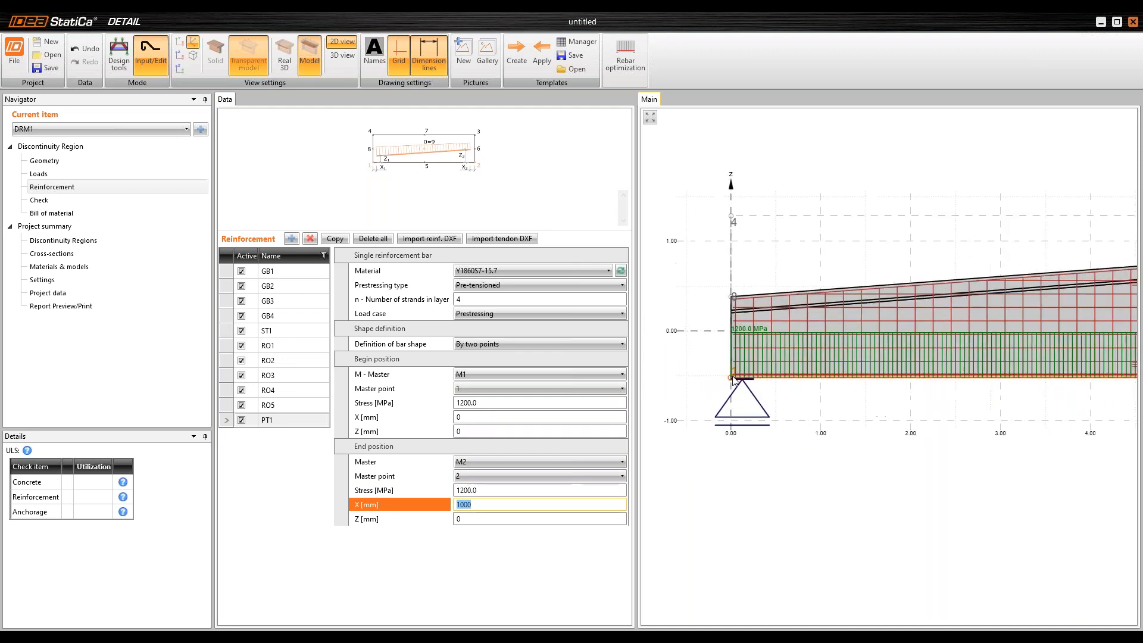
{"action": "left_click", "coordinate": [442, 418]}
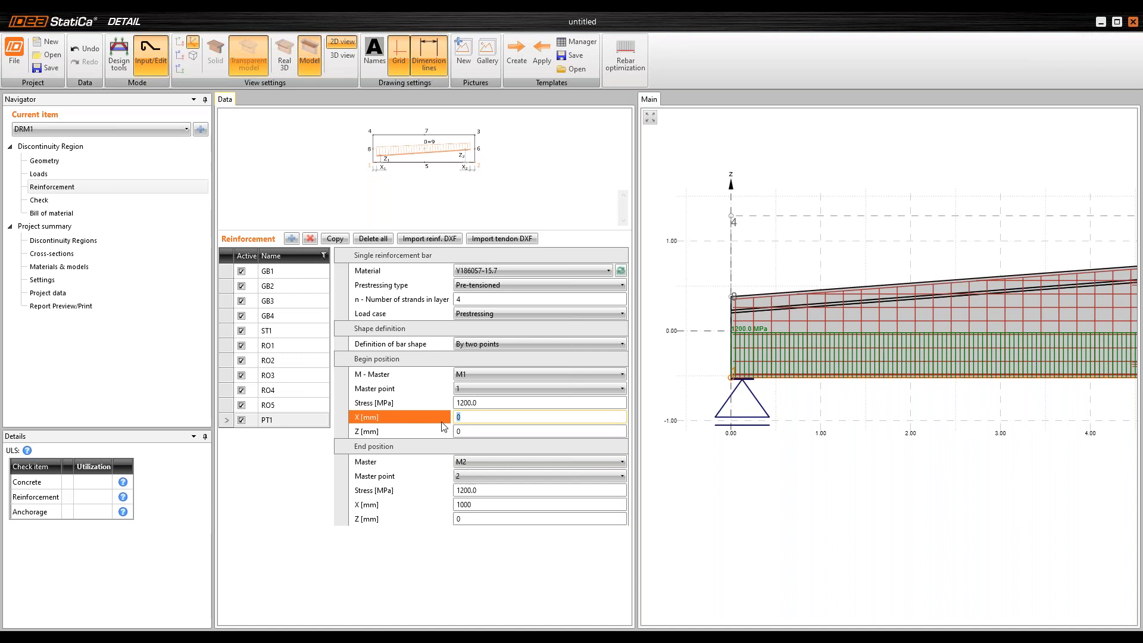
{"action": "type", "text": "1500"}
{"action": "key", "text": "Tab"}
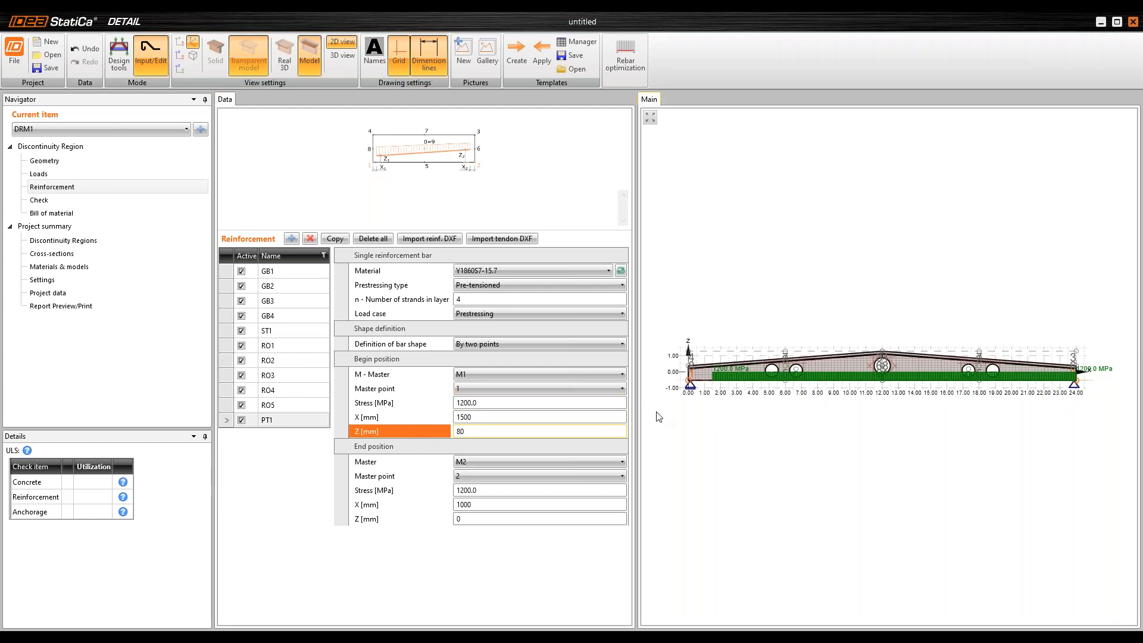
{"action": "key", "text": "Tab"}
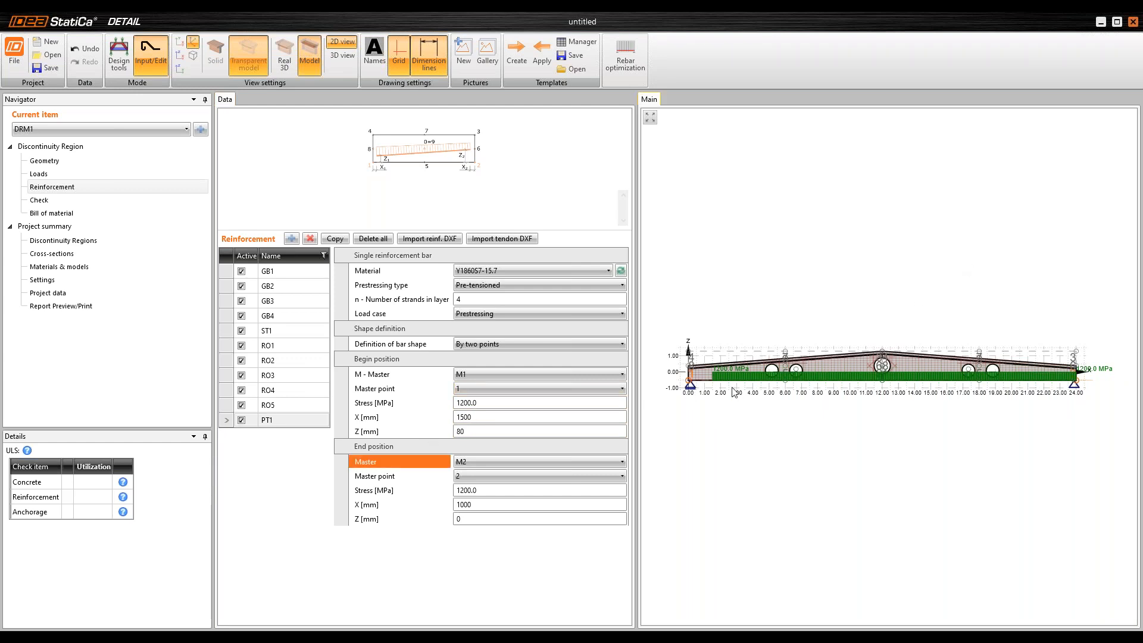
{"action": "scroll", "coordinate": [716, 384], "scroll_direction": "up", "scroll_amount": 6}
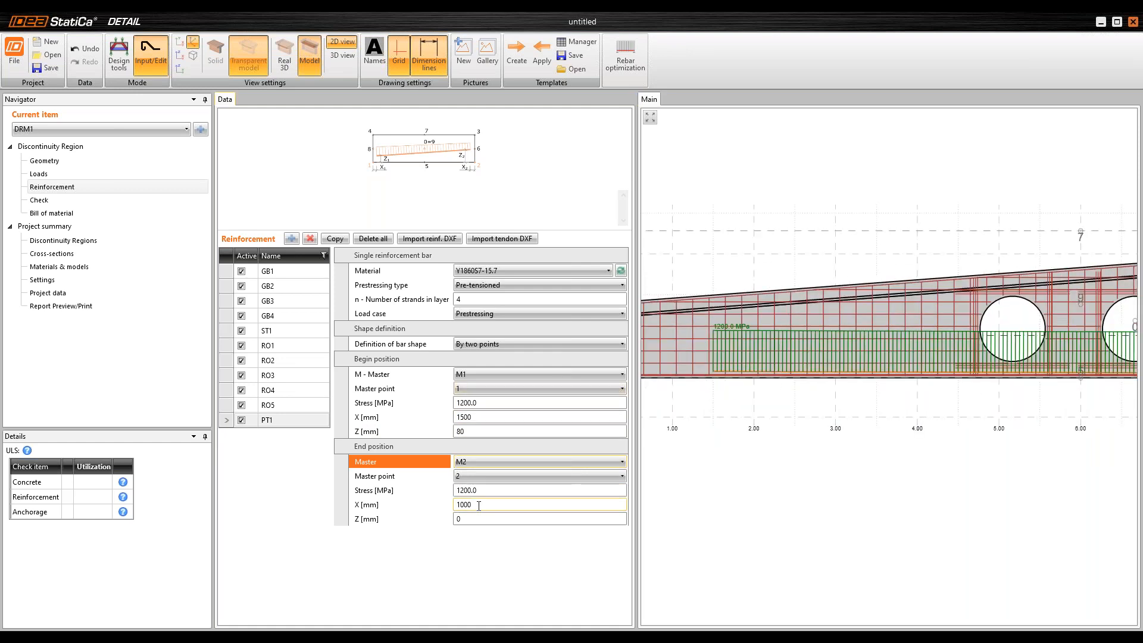
Step: Offset the tendon's end position by X -1500 mm and Z 80 mm from its master point
{"action": "left_click", "coordinate": [393, 507]}
{"action": "type", "text": "-15"}
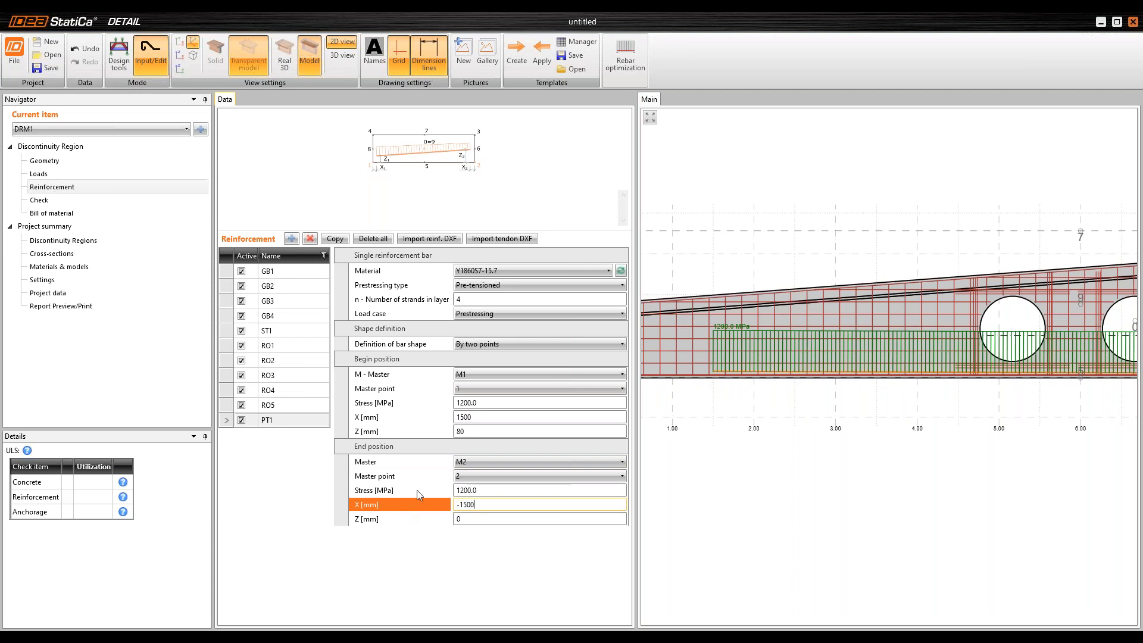
{"action": "key", "text": "Tab"}
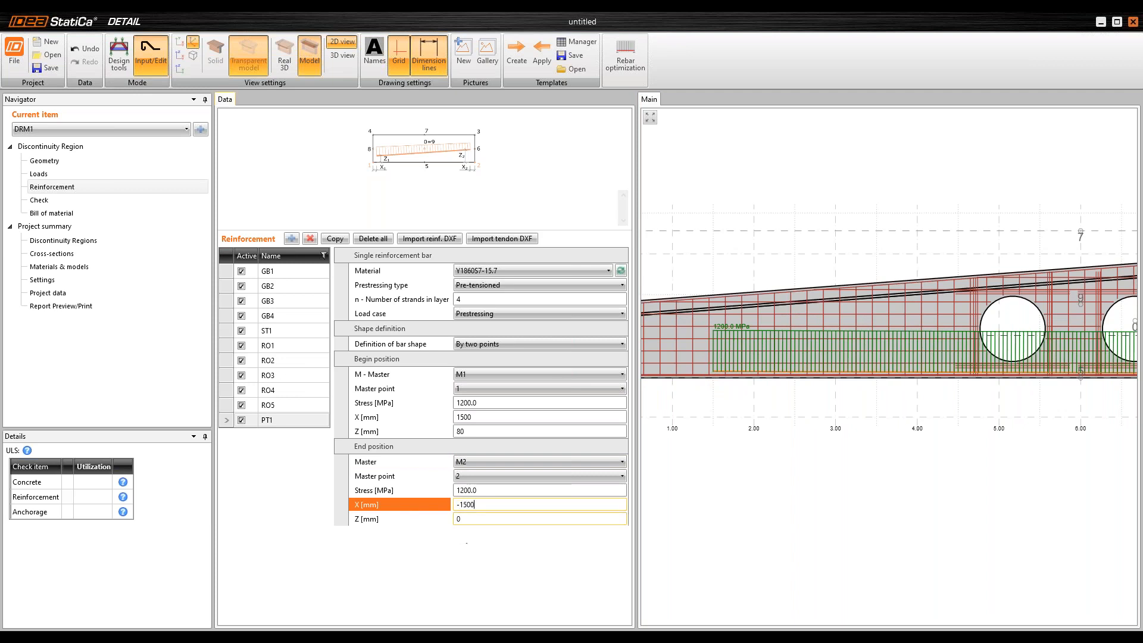
{"action": "key", "text": "Tab"}
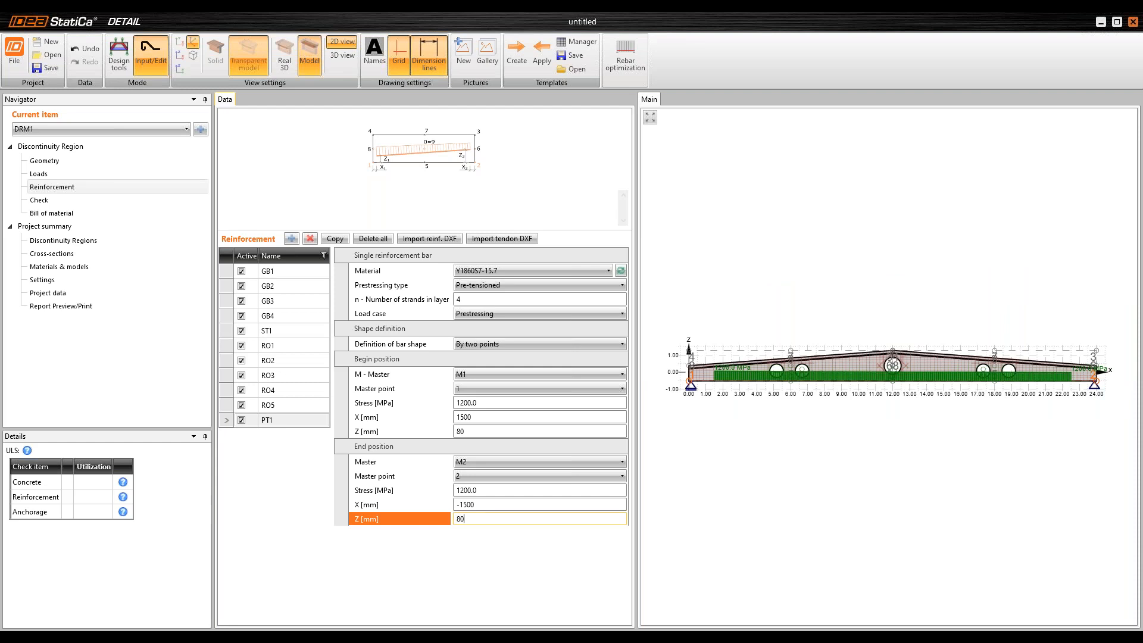
{"action": "key", "text": "Tab"}
{"action": "left_click", "coordinate": [872, 260]}
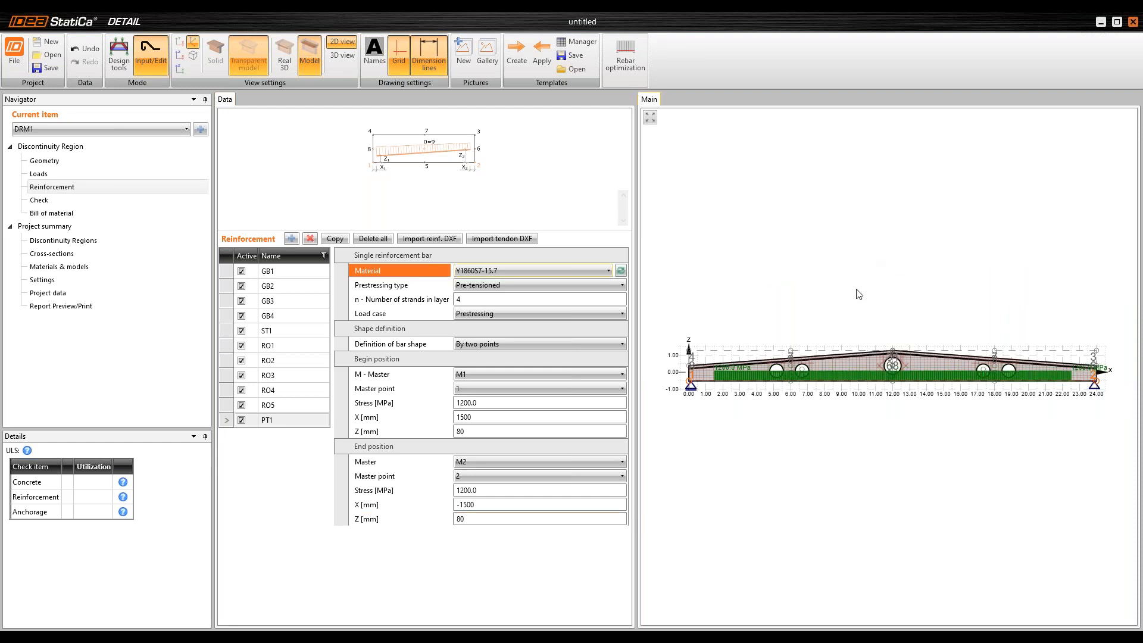
{"action": "middle_click_drag", "start_coordinate": [817, 337], "coordinate": [818, 326]}
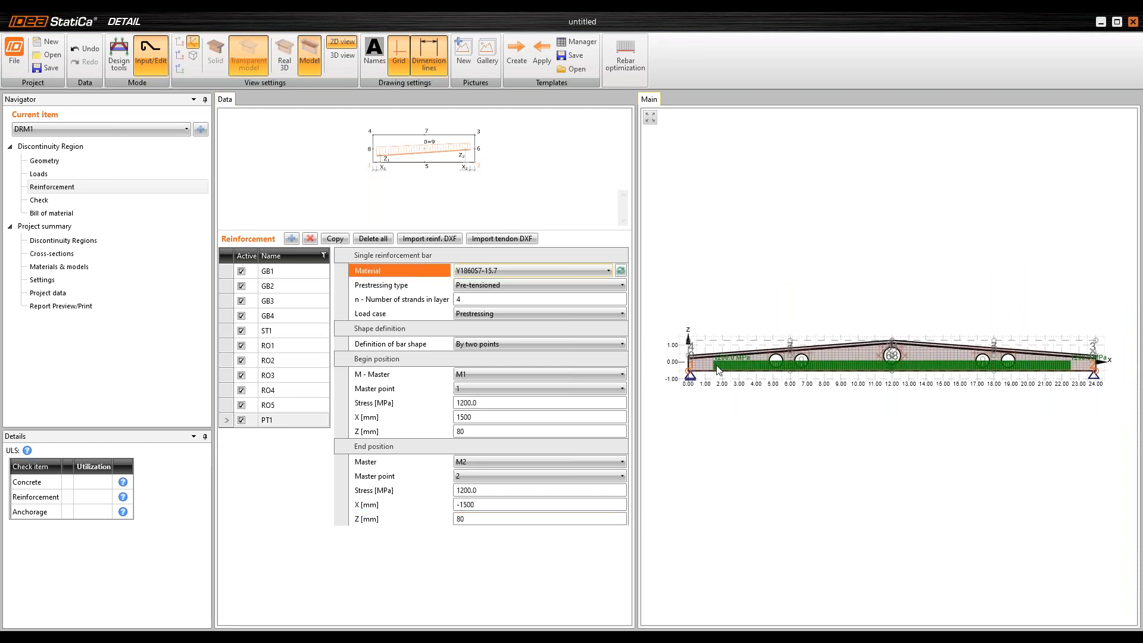
Step: Duplicate tendon PT1 and set the copy's Z offset to 120 mm at both the begin and end positions
{"action": "scroll", "coordinate": [706, 364], "scroll_direction": "up", "scroll_amount": 3}
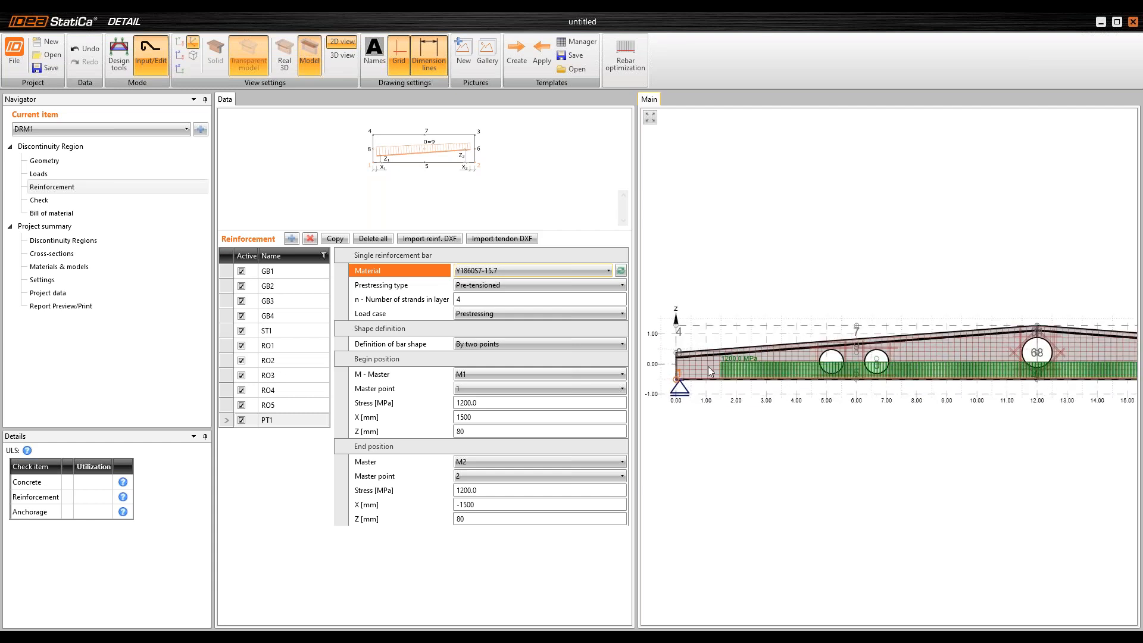
{"action": "scroll", "coordinate": [706, 364], "scroll_direction": "up", "scroll_amount": 7}
{"action": "scroll", "coordinate": [740, 378], "scroll_direction": "down", "scroll_amount": 6}
{"action": "scroll", "coordinate": [773, 393], "scroll_direction": "down", "scroll_amount": 1}
{"action": "scroll", "coordinate": [775, 396], "scroll_direction": "down", "scroll_amount": 3}
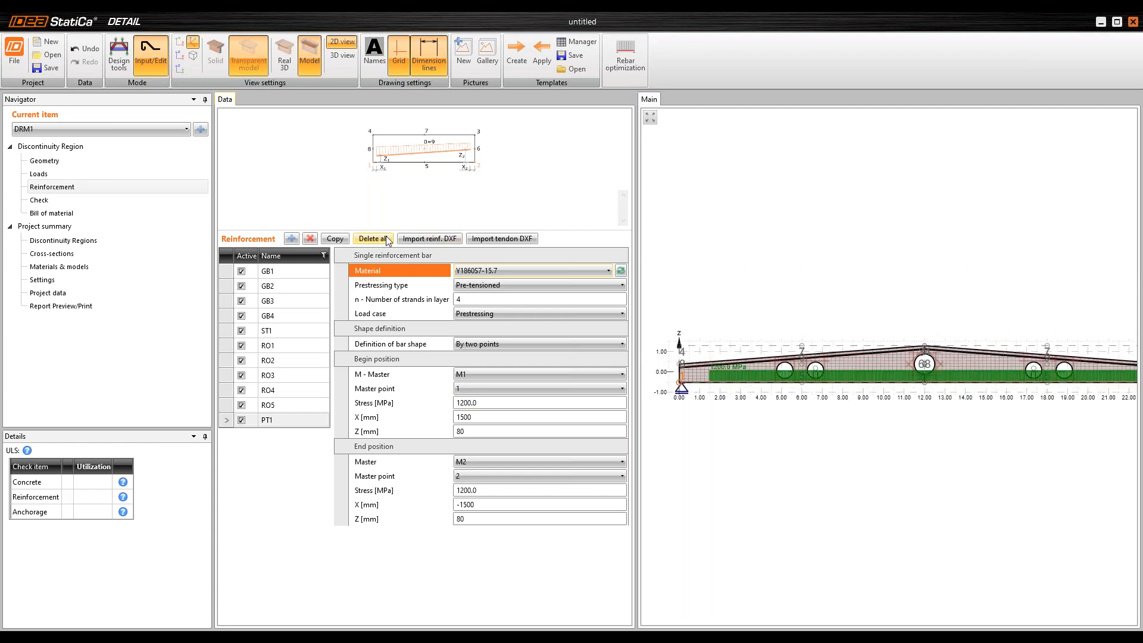
{"action": "left_click", "coordinate": [335, 238]}
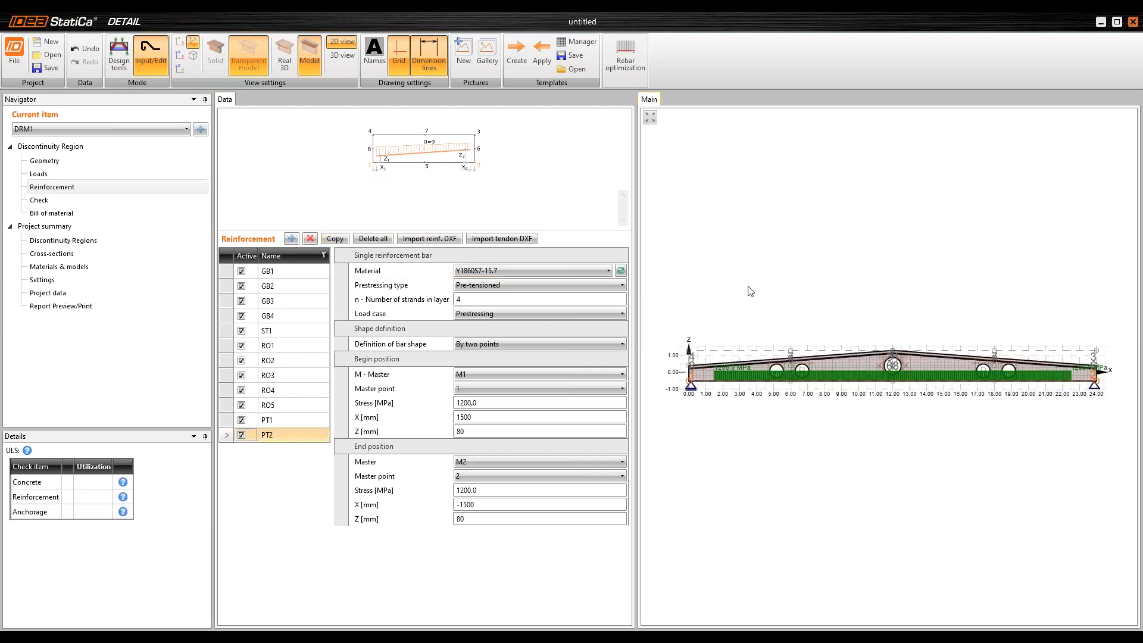
{"action": "left_click", "coordinate": [417, 431]}
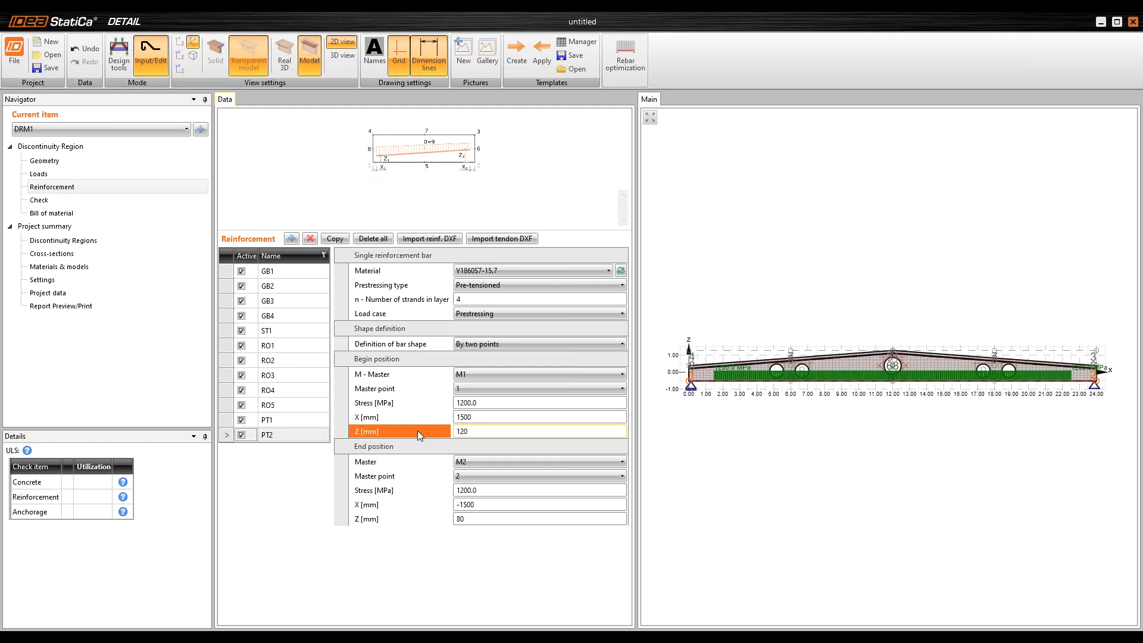
{"action": "key", "text": "Return"}
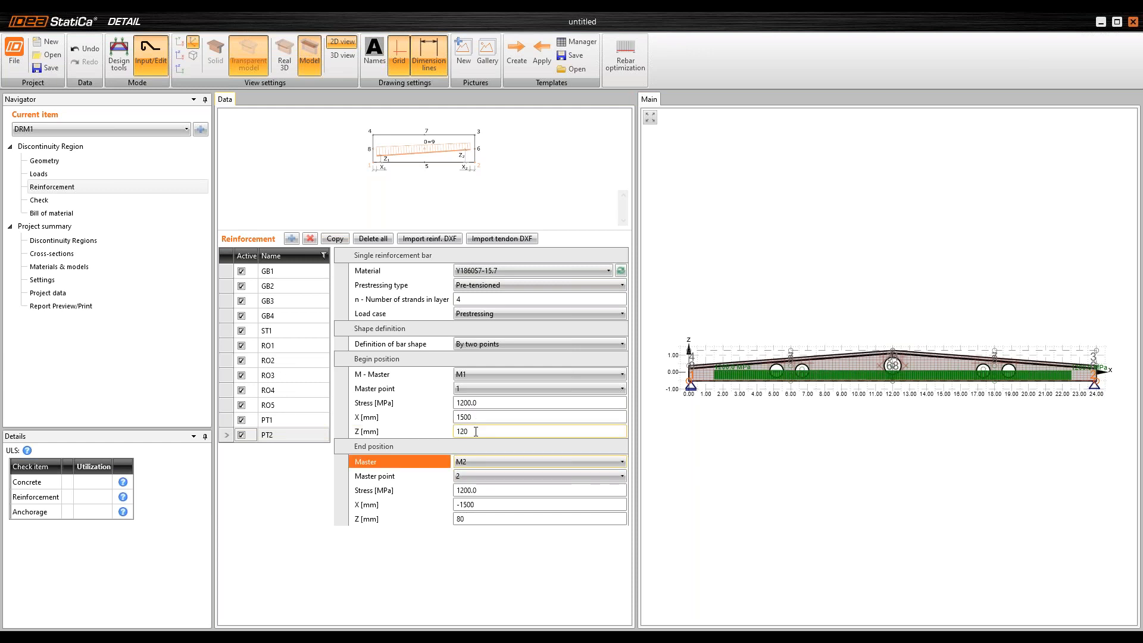
{"action": "left_click", "coordinate": [424, 518]}
{"action": "type", "text": "12"}
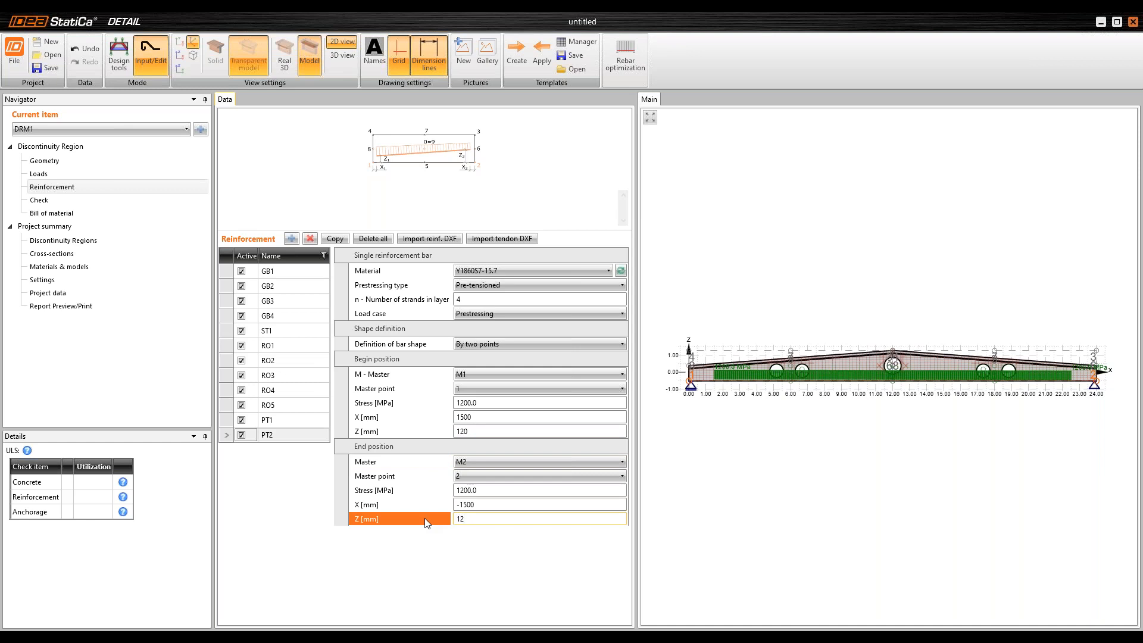
{"action": "type", "text": "0"}
{"action": "key", "text": "Return"}
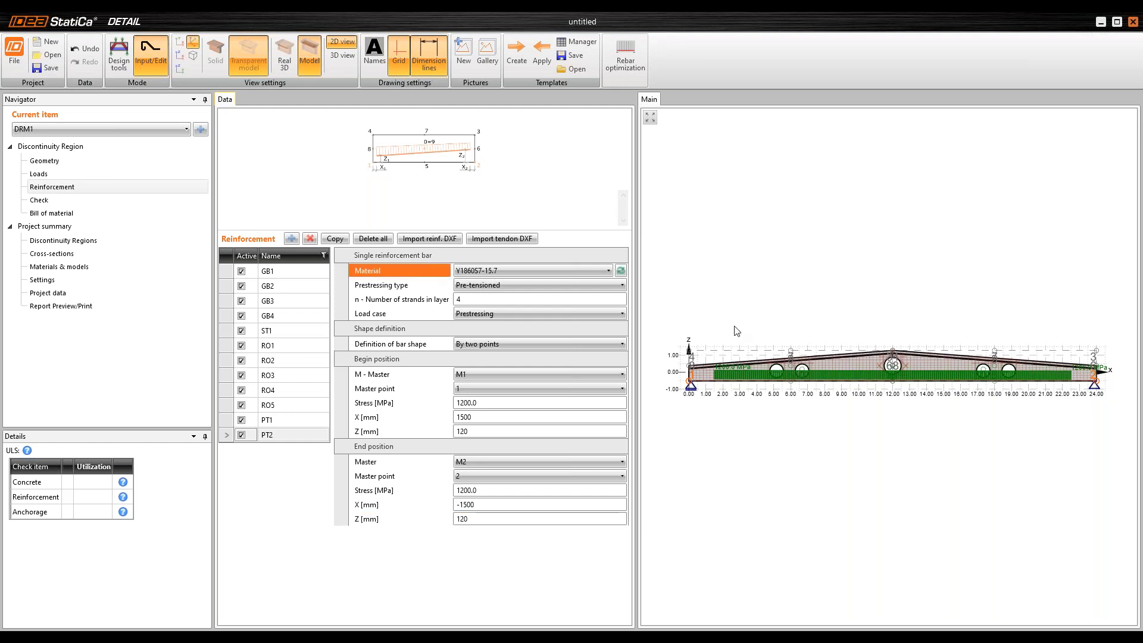
Step: Set the X offset of the copied tendon to 0 mm at both its begin and end positions
{"action": "left_click", "coordinate": [400, 416]}
{"action": "type", "text": "0"}
{"action": "key", "text": "Return"}
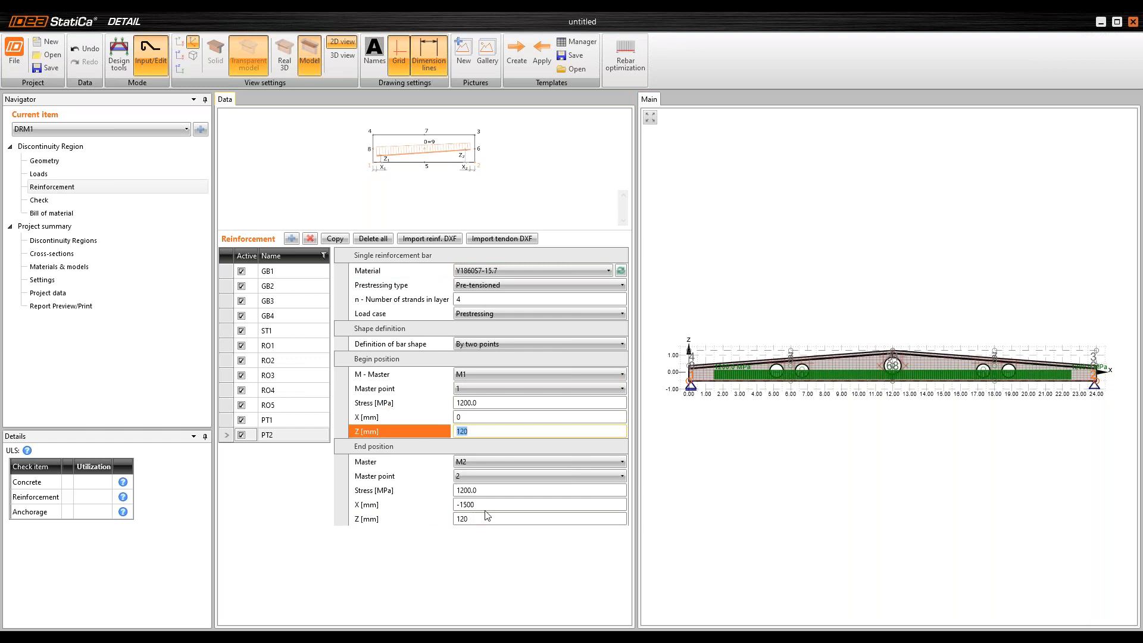
{"action": "left_click", "coordinate": [458, 505]}
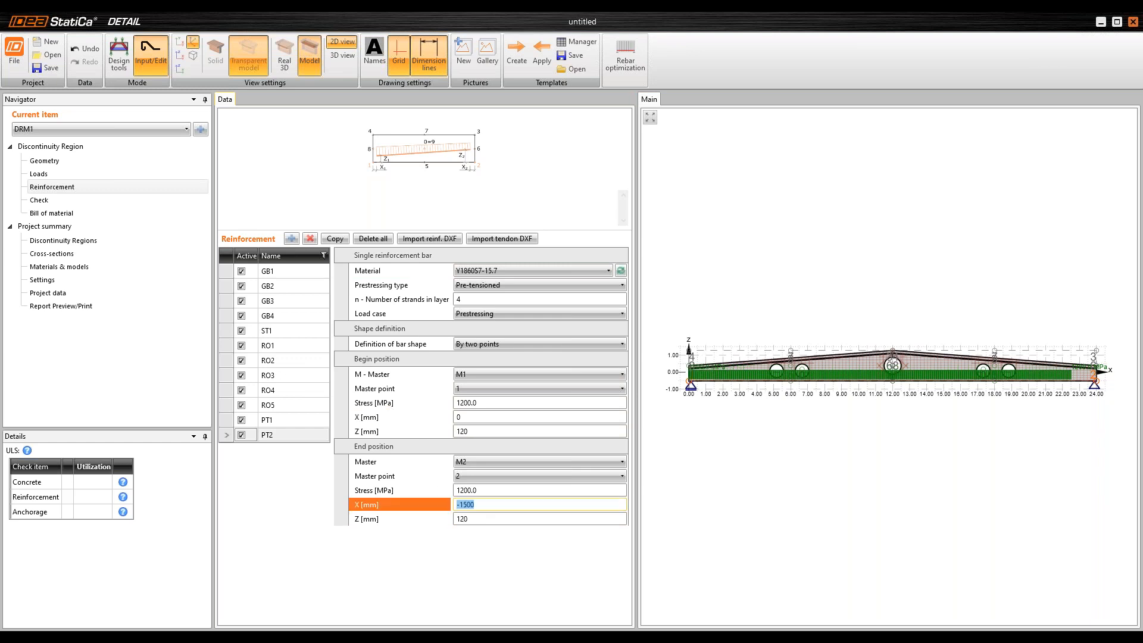
{"action": "type", "text": "0"}
{"action": "key", "text": "Return"}
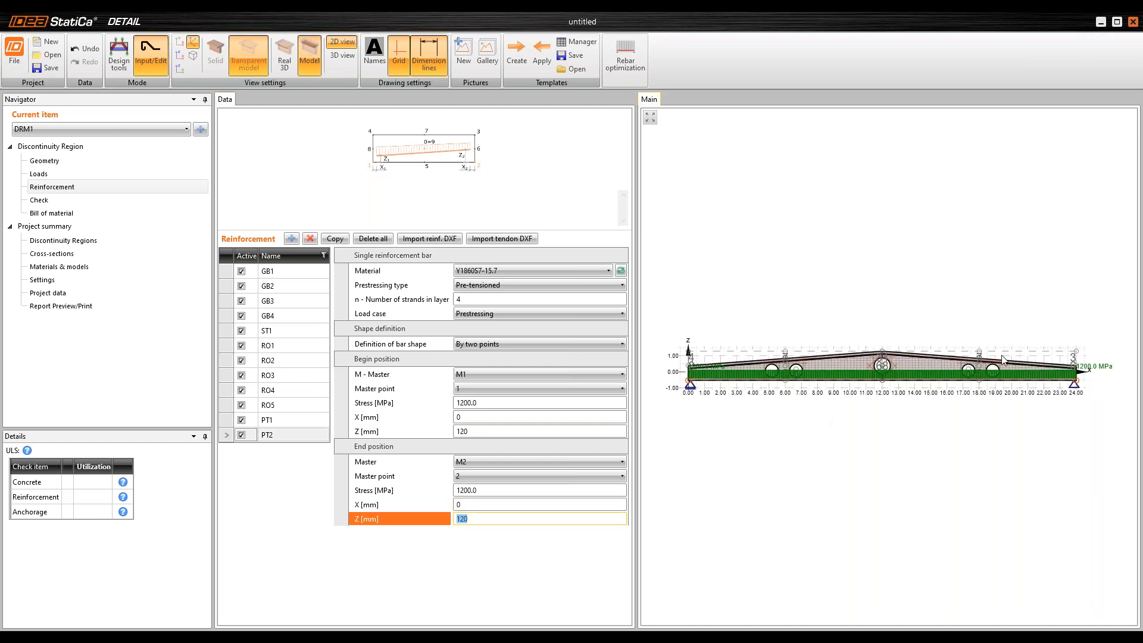
Step: Examine the arrangement of both tendon layers inside the reinforcement cage in the 3D view, along the girder's bottom edge
{"action": "scroll", "coordinate": [1054, 377], "scroll_direction": "up", "scroll_amount": 5}
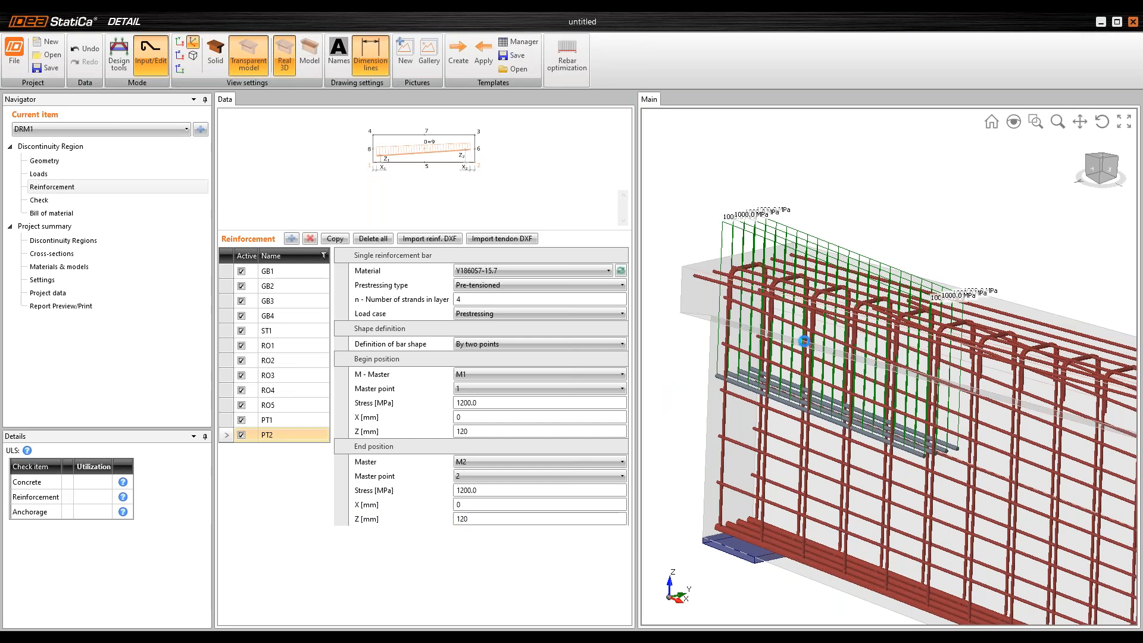
{"action": "middle_click_drag", "start_coordinate": [865, 509], "coordinate": [752, 395]}
{"action": "scroll", "coordinate": [768, 357], "scroll_direction": "down", "scroll_amount": 5}
{"action": "middle_click_drag", "start_coordinate": [920, 444], "coordinate": [835, 404]}
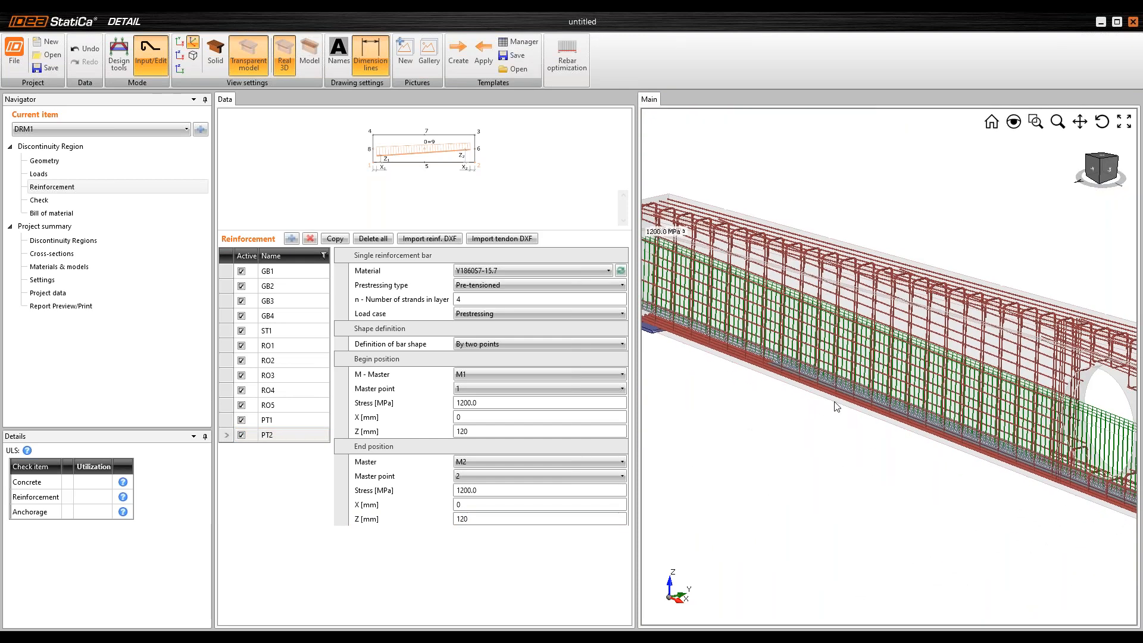
{"action": "scroll", "coordinate": [803, 395], "scroll_direction": "up", "scroll_amount": 6}
{"action": "right_click_drag", "start_coordinate": [742, 302], "coordinate": [850, 355]}
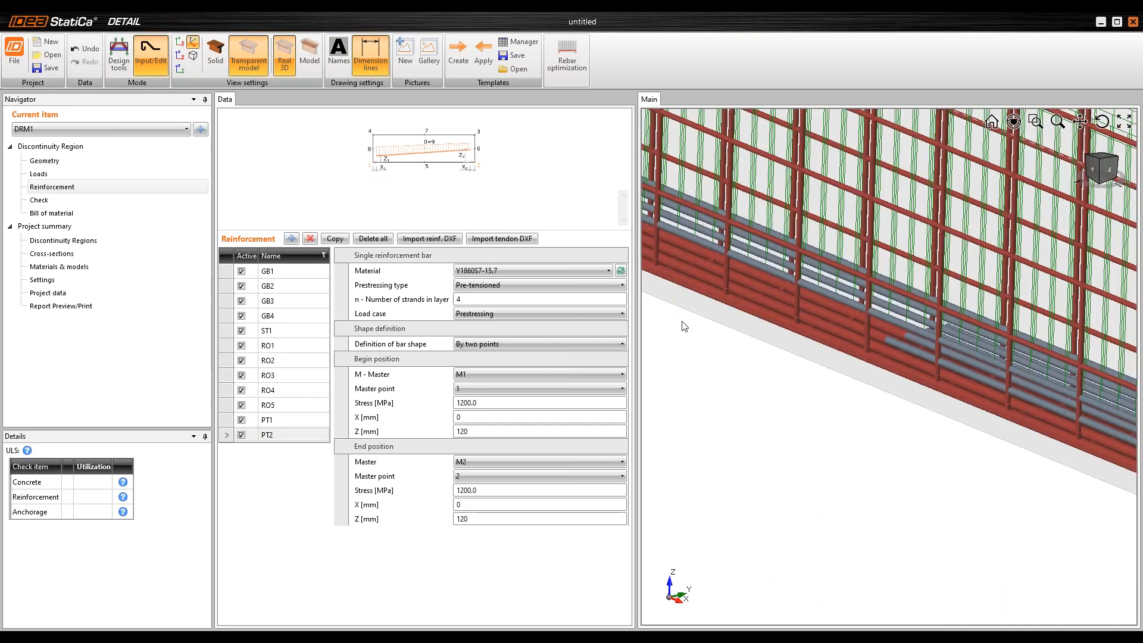
Step: Switch to the PowerPoint presentation and show the Anchorage Stress slide full screen
{"action": "mouse_move", "coordinate": [774, 634]}
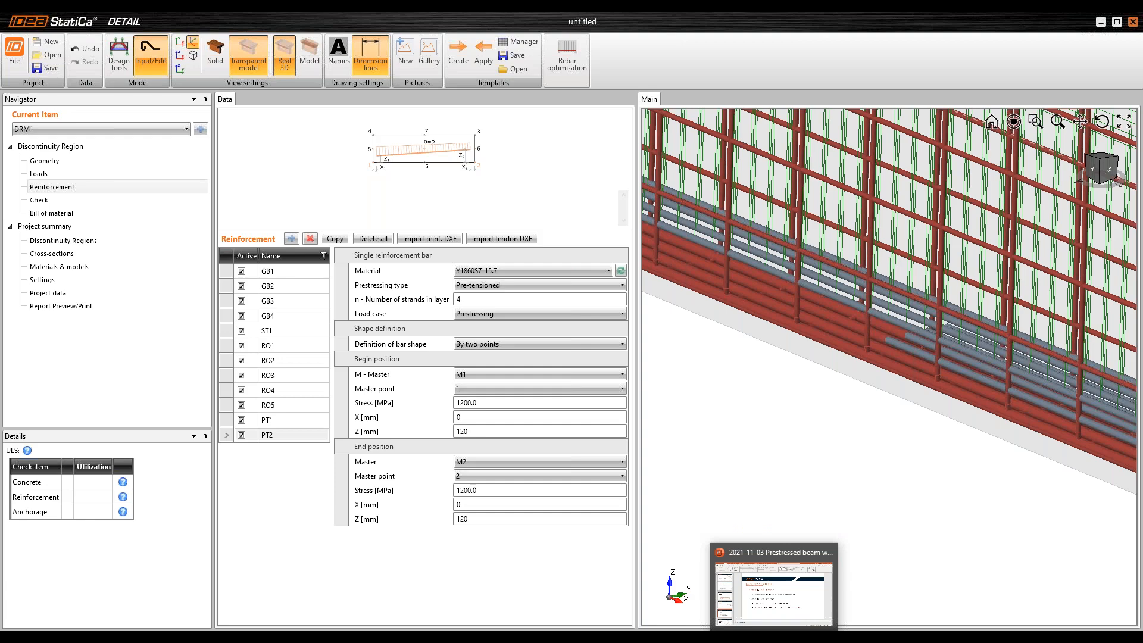
{"action": "left_click", "coordinate": [774, 637]}
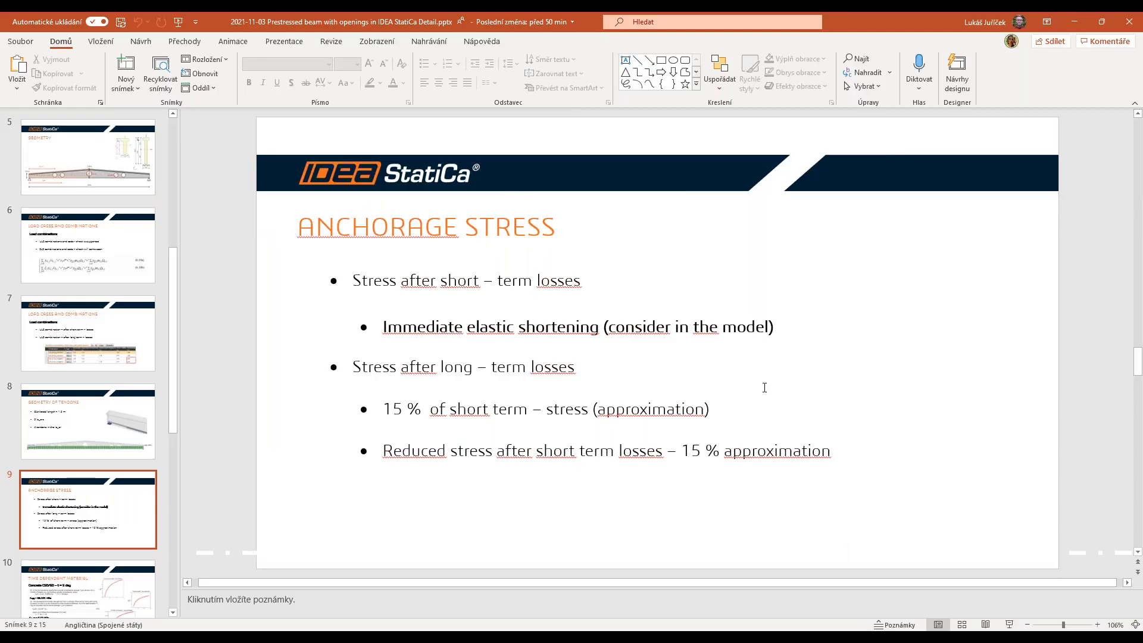
{"action": "left_click", "coordinate": [1010, 625]}
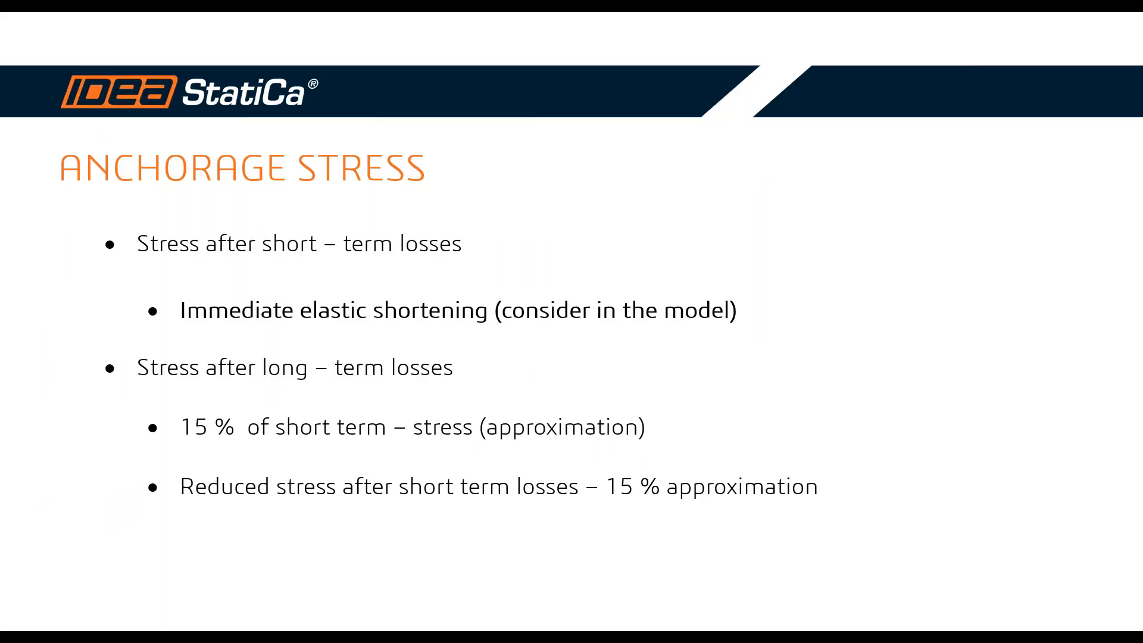
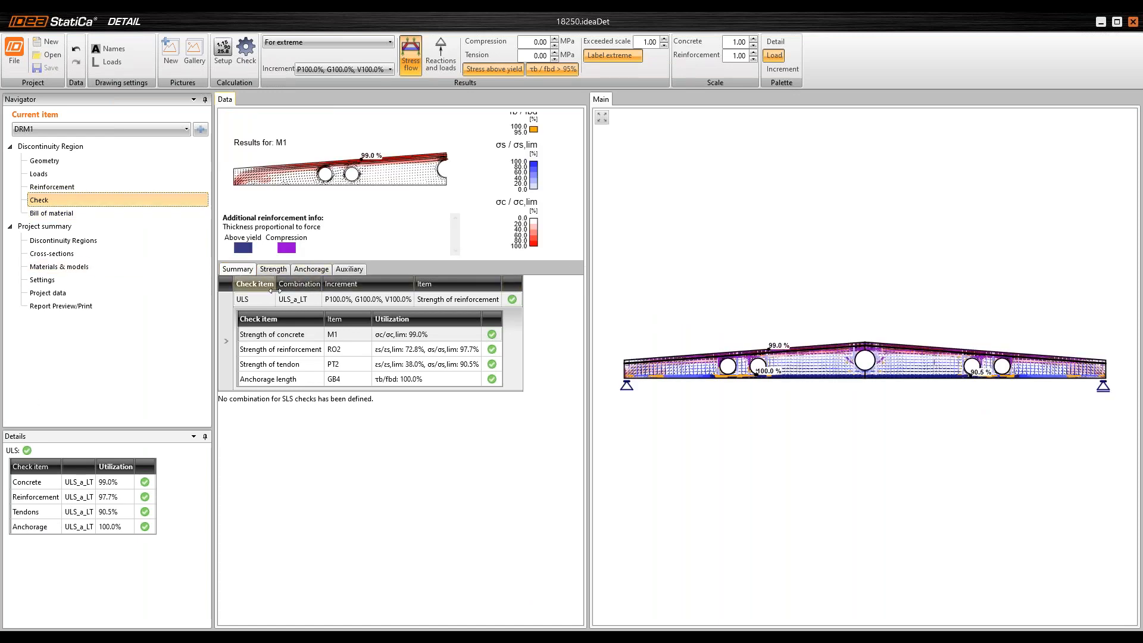
Step: Review the ULS check summary for concrete, reinforcement, tendon and anchorage utilization of the calculated girder
{"action": "left_click_drag", "start_coordinate": [95, 466], "coordinate": [108, 465]}
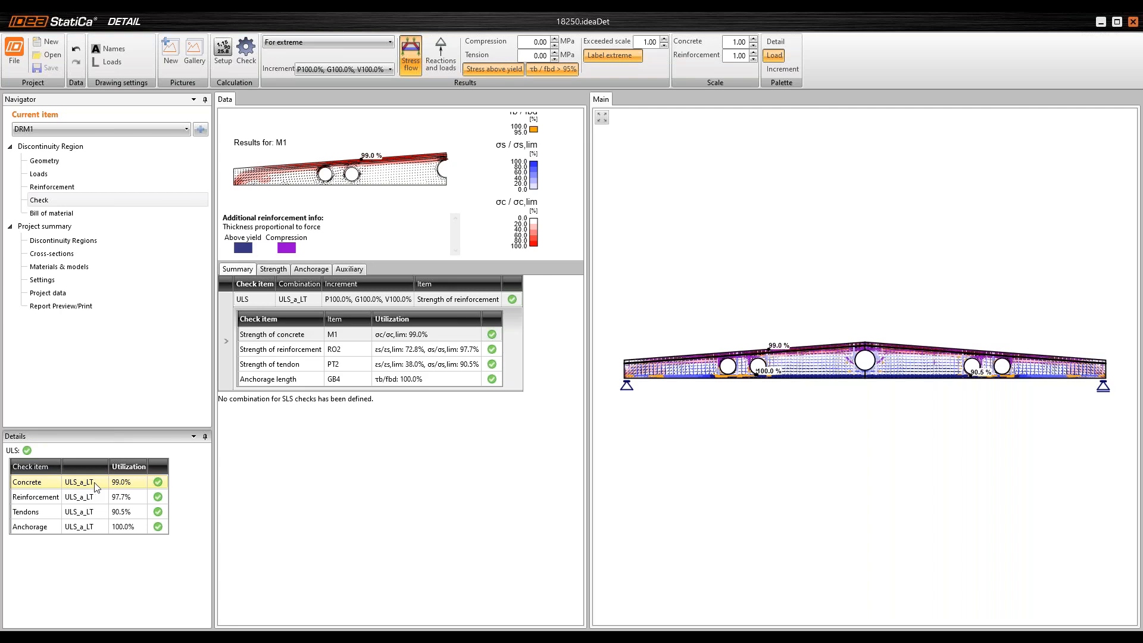
{"action": "left_click", "coordinate": [725, 286]}
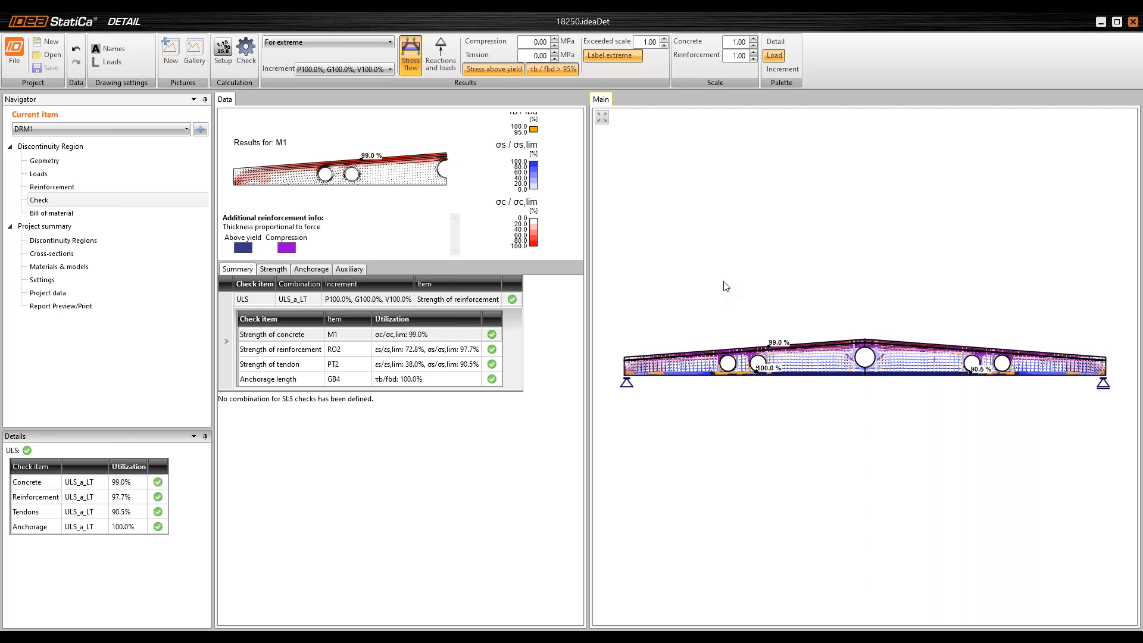
{"action": "left_click", "coordinate": [499, 303]}
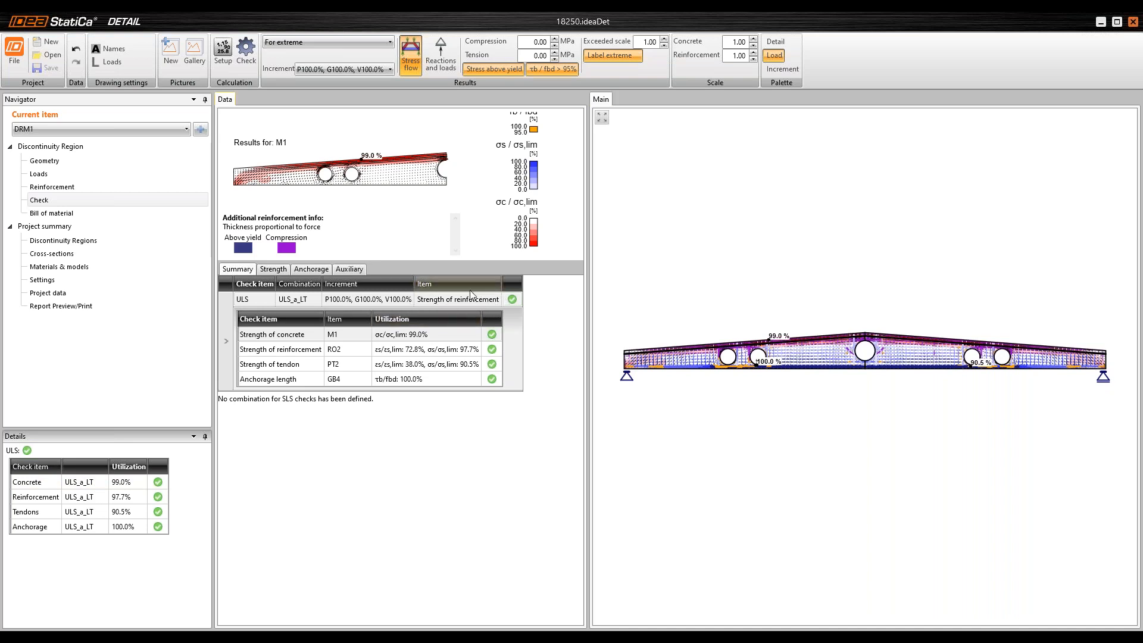
{"action": "left_click", "coordinate": [439, 305]}
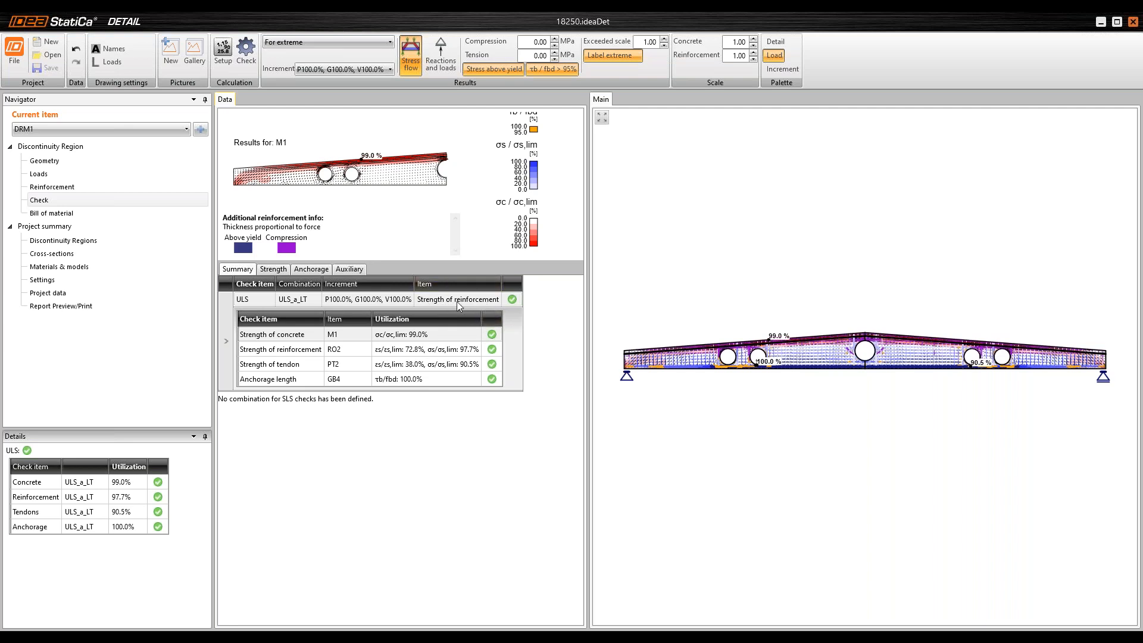
{"action": "left_click", "coordinate": [143, 497]}
Step: Show the concrete stress σc in the strength results, hide the reinforcement and examine the extreme in member M1's top flange
{"action": "left_click", "coordinate": [274, 269]}
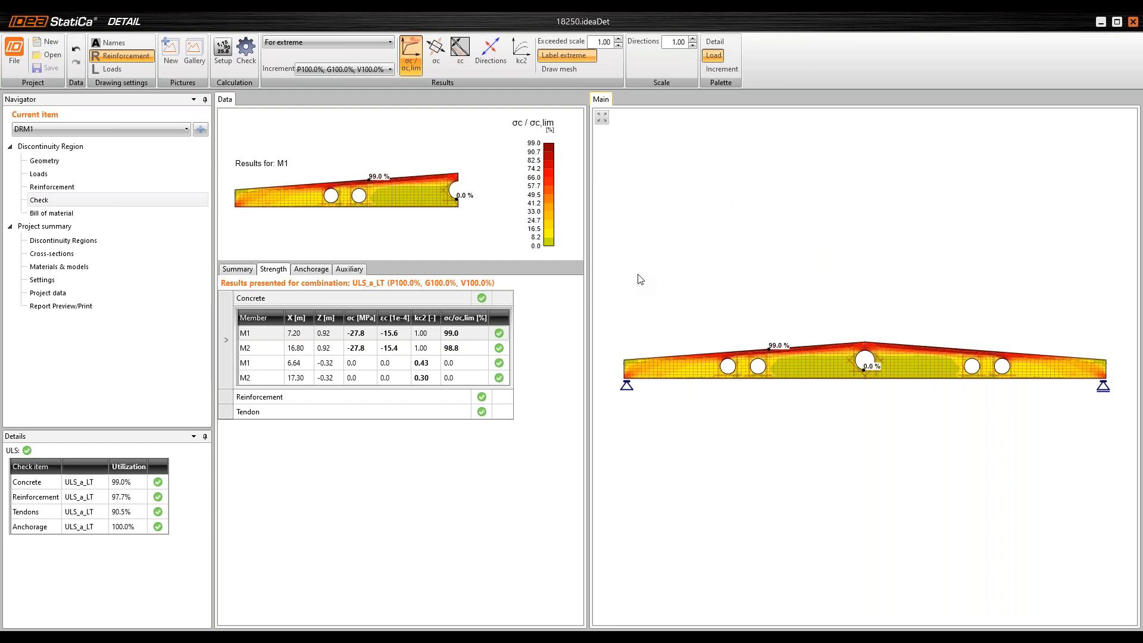
{"action": "left_click", "coordinate": [447, 54]}
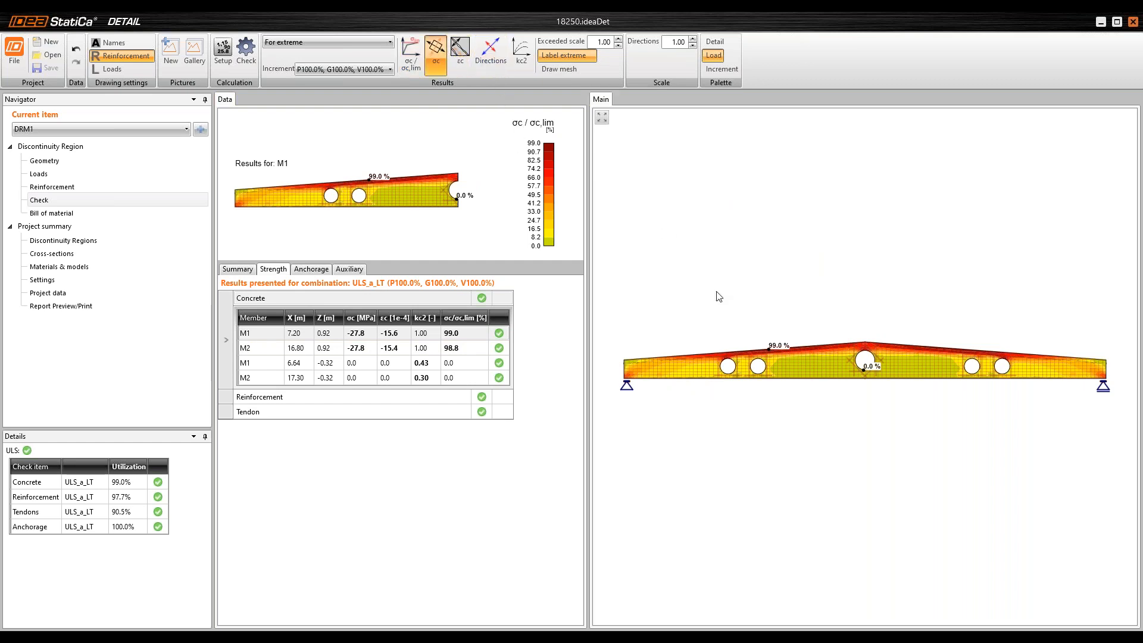
{"action": "mouse_move", "coordinate": [770, 349]}
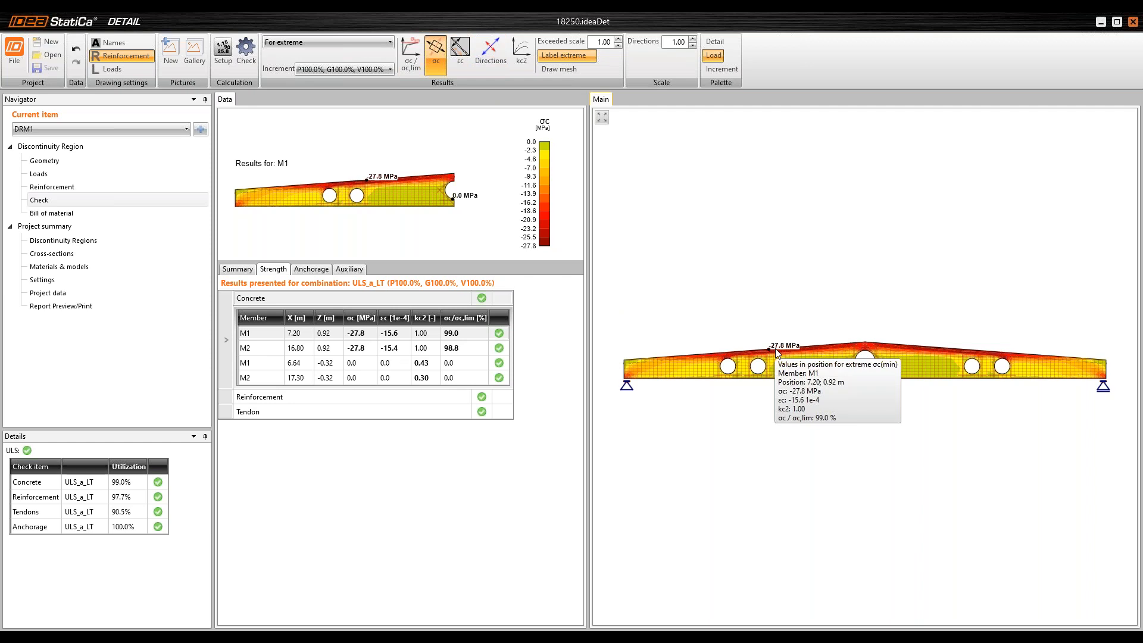
{"action": "scroll", "coordinate": [770, 350], "scroll_direction": "up", "scroll_amount": 5}
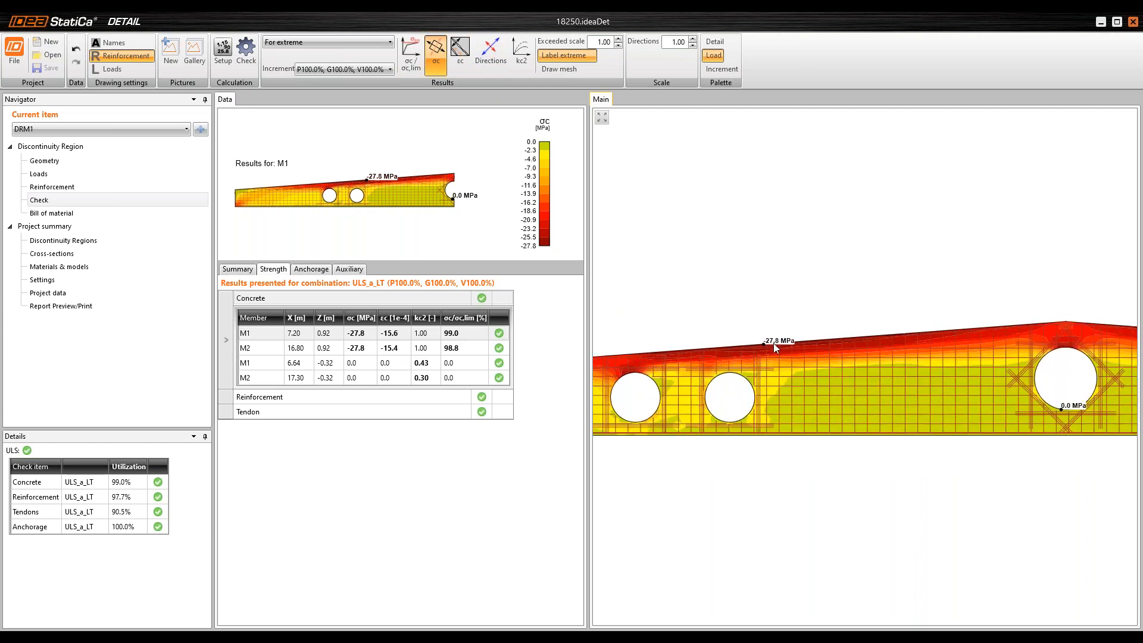
{"action": "scroll", "coordinate": [755, 353], "scroll_direction": "up", "scroll_amount": 3}
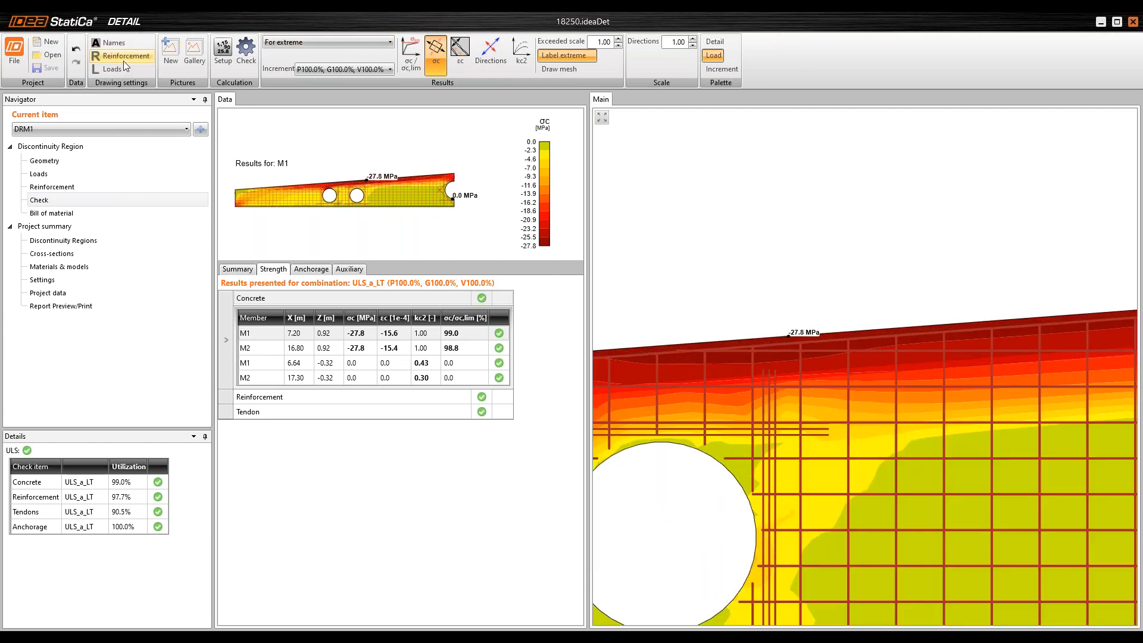
{"action": "scroll", "coordinate": [758, 360], "scroll_direction": "up", "scroll_amount": 4}
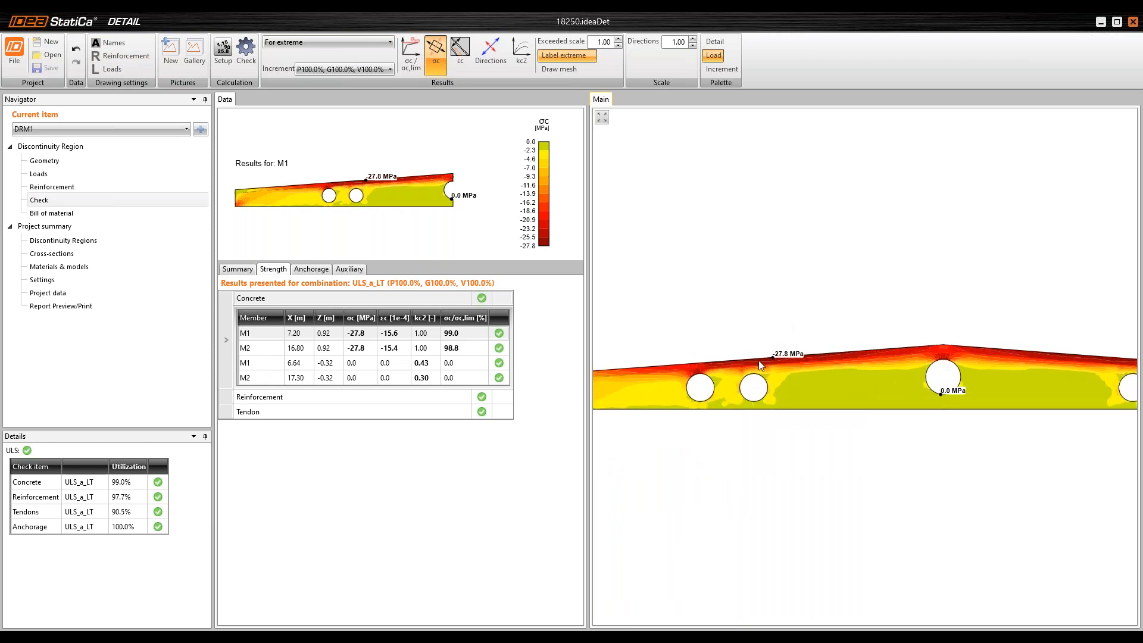
Step: Overlay the finite element mesh on the concrete stress plot and examine the stresses around the paired web openings
{"action": "left_click", "coordinate": [571, 70]}
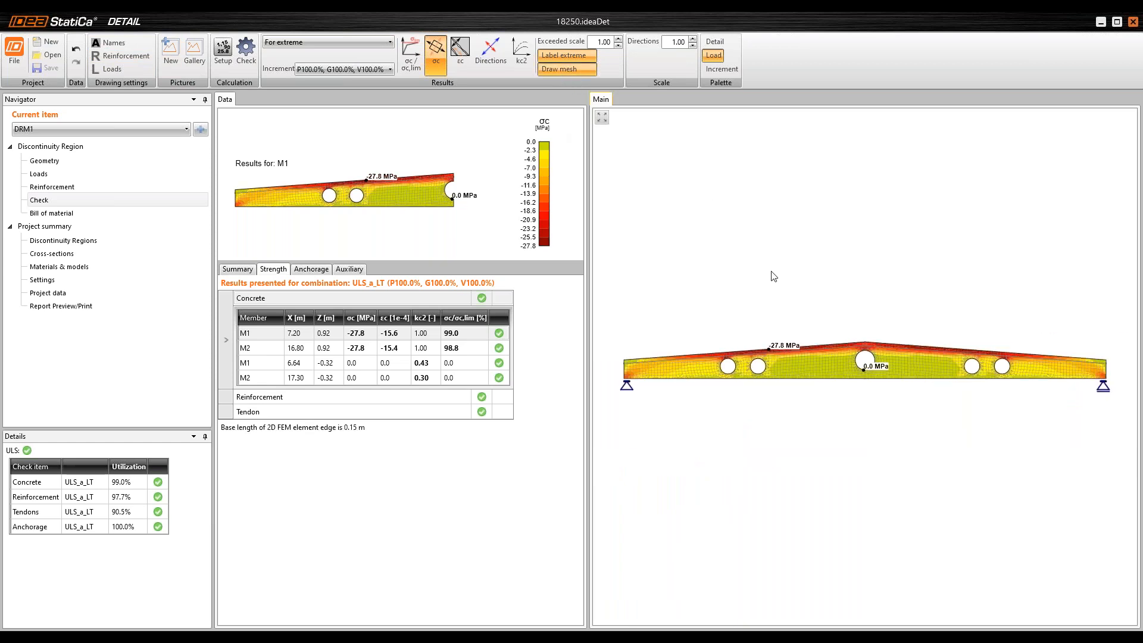
{"action": "scroll", "coordinate": [773, 347], "scroll_direction": "up", "scroll_amount": 6}
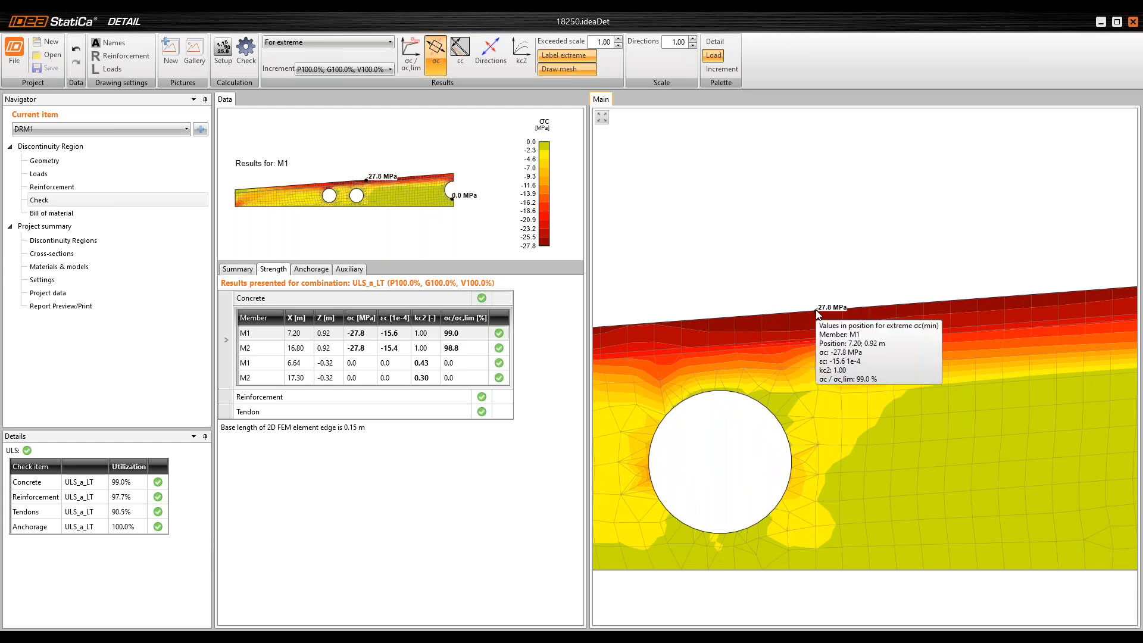
{"action": "scroll", "coordinate": [816, 310], "scroll_direction": "down", "scroll_amount": 5}
{"action": "middle_click_drag", "start_coordinate": [874, 299], "coordinate": [876, 288]}
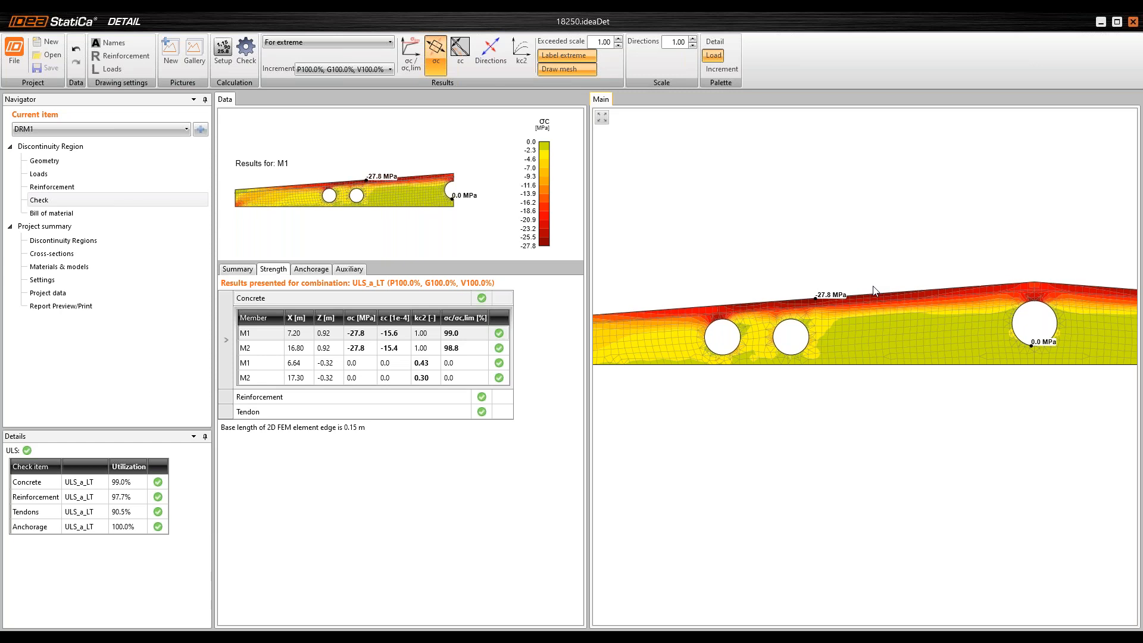
{"action": "scroll", "coordinate": [715, 329], "scroll_direction": "up", "scroll_amount": 3}
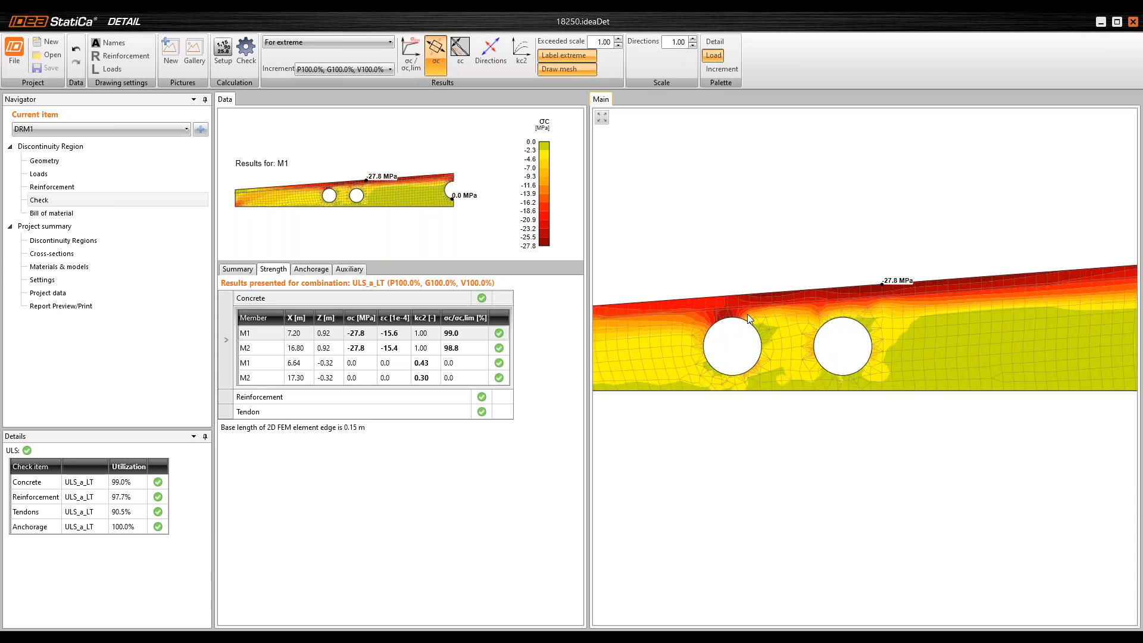
{"action": "scroll", "coordinate": [717, 324], "scroll_direction": "up", "scroll_amount": 4}
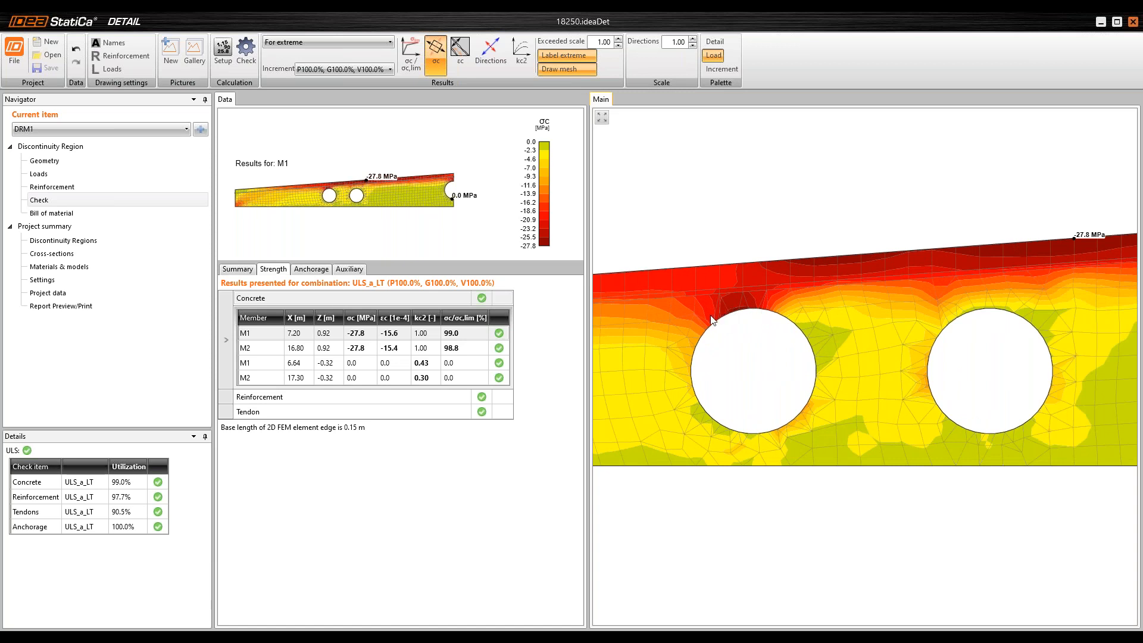
{"action": "scroll", "coordinate": [726, 298], "scroll_direction": "down", "scroll_amount": 2}
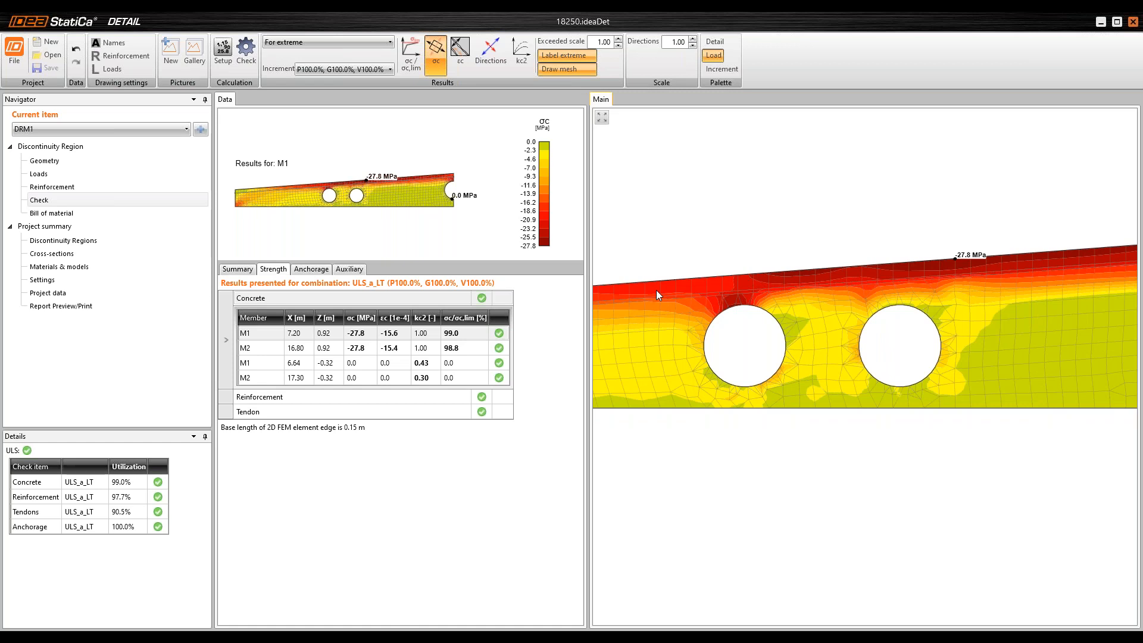
{"action": "middle_click_drag", "start_coordinate": [659, 285], "coordinate": [670, 280]}
Step: Open the reinforcement strength results and plot the bar stress σs over the girder
{"action": "left_click", "coordinate": [313, 394]}
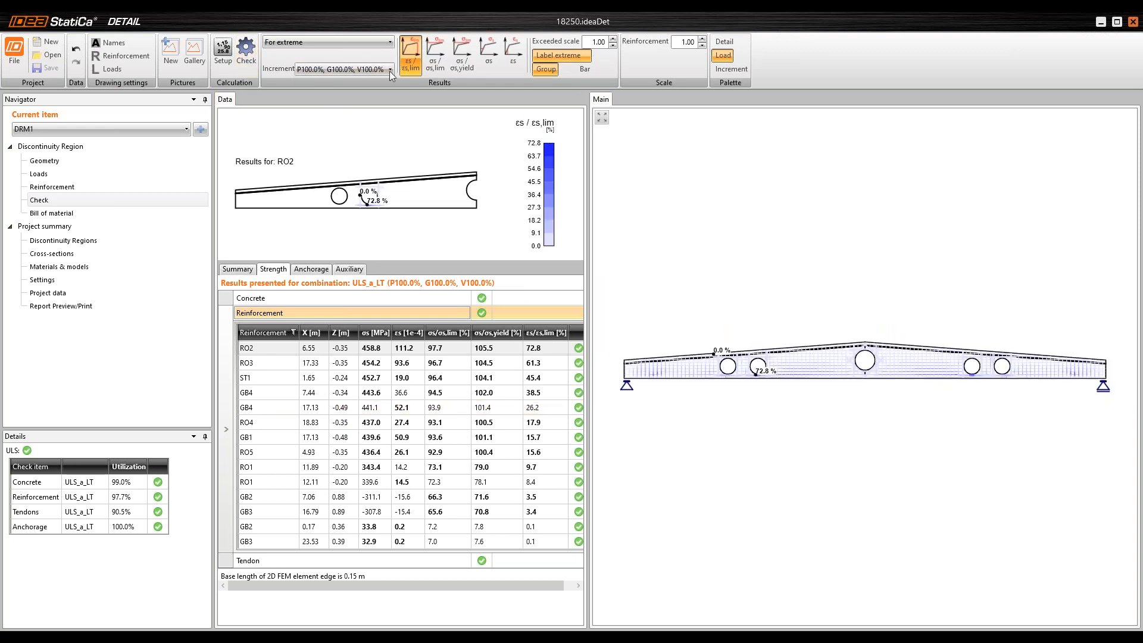
{"action": "left_click", "coordinate": [489, 53]}
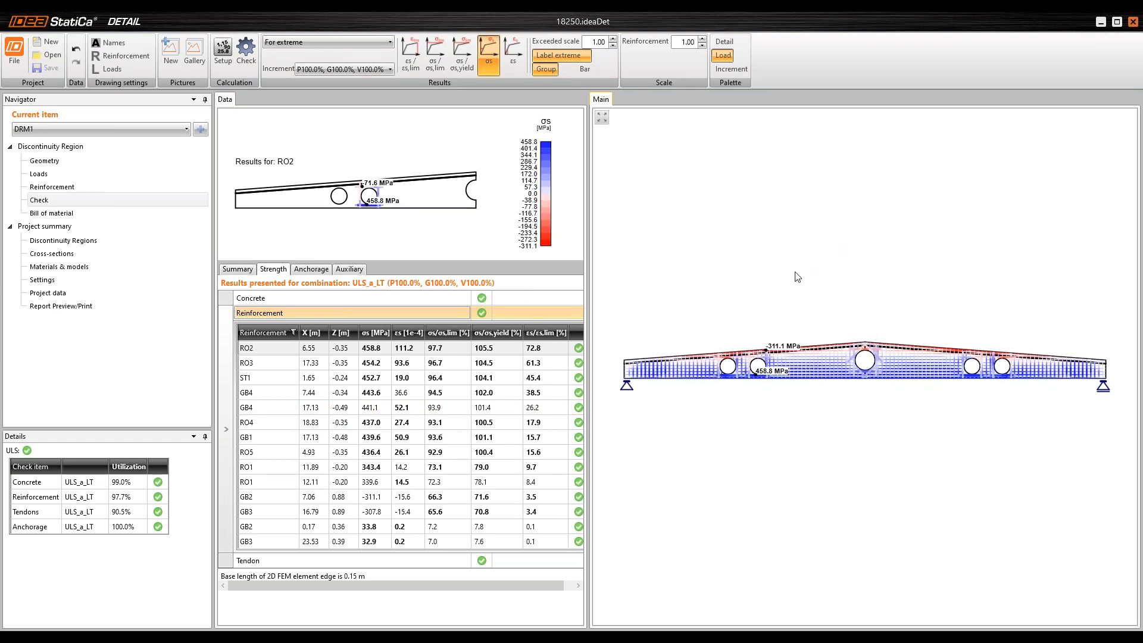
Step: Examine the maximum bar stress σs in reinforcement RO2 beneath the paired web openings of the girder's left half
{"action": "scroll", "coordinate": [748, 356], "scroll_direction": "up", "scroll_amount": 3}
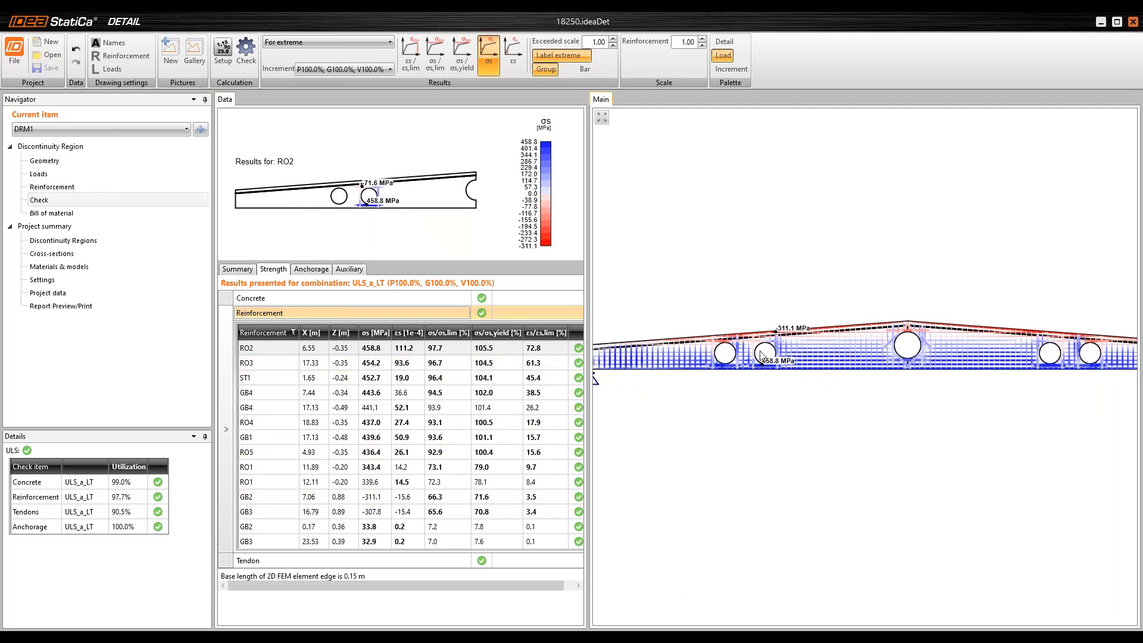
{"action": "scroll", "coordinate": [768, 367], "scroll_direction": "up", "scroll_amount": 3}
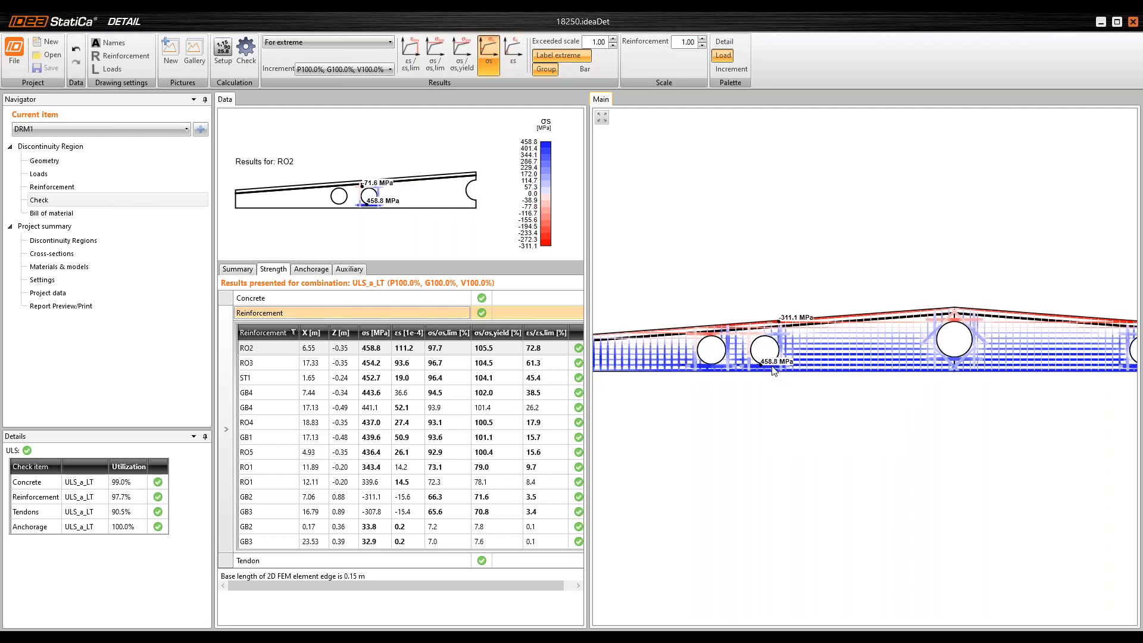
{"action": "scroll", "coordinate": [763, 369], "scroll_direction": "up", "scroll_amount": 1}
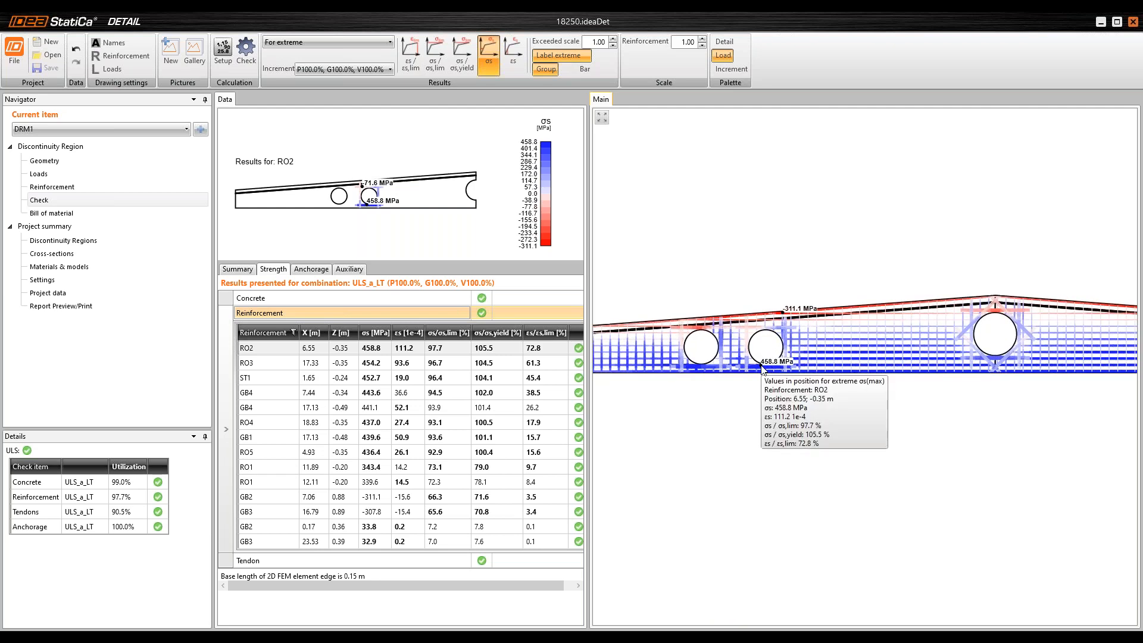
{"action": "scroll", "coordinate": [763, 369], "scroll_direction": "up", "scroll_amount": 4}
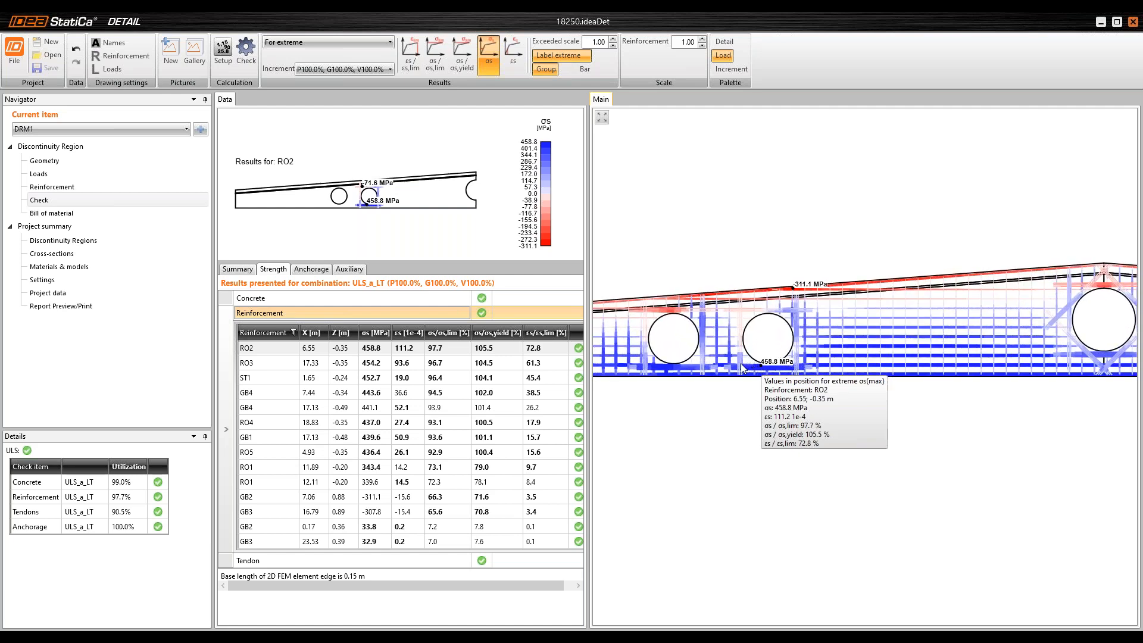
{"action": "scroll", "coordinate": [762, 369], "scroll_direction": "up", "scroll_amount": 3}
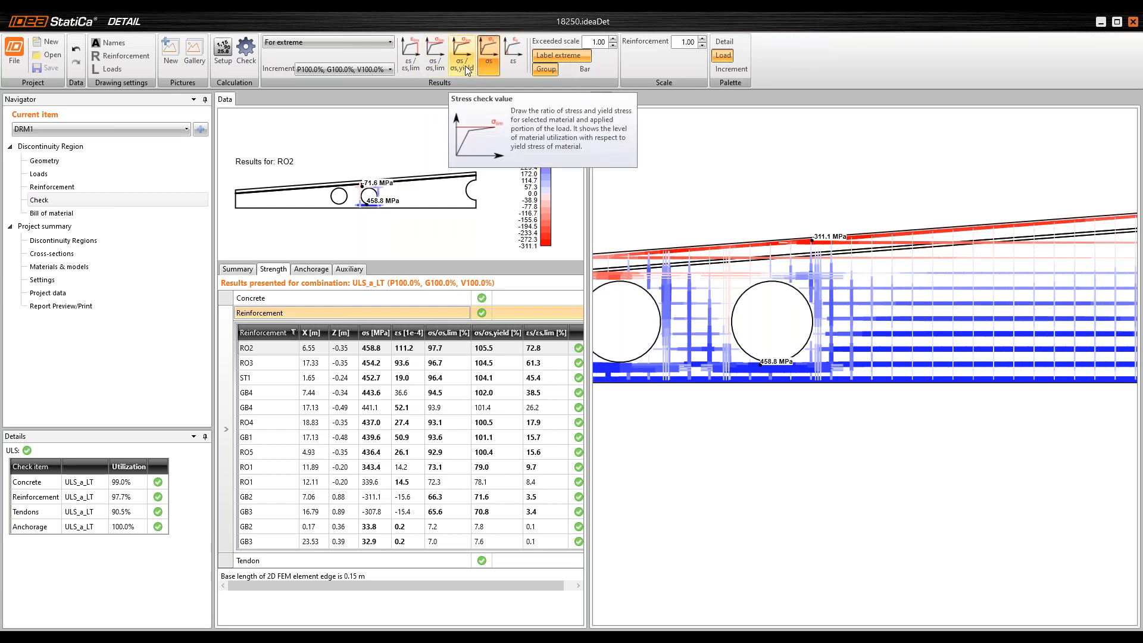
Step: Examine the bar stresses in the right half of the girder and around the central web opening below the ridge
{"action": "scroll", "coordinate": [703, 241], "scroll_direction": "down", "scroll_amount": 2}
{"action": "scroll", "coordinate": [702, 238], "scroll_direction": "down", "scroll_amount": 4}
{"action": "mouse_move", "coordinate": [902, 235]}
{"action": "middle_mouse_down"}
{"action": "mouse_move", "coordinate": [743, 279]}
{"action": "mouse_move", "coordinate": [793, 276]}
{"action": "middle_mouse_up"}
{"action": "middle_click_drag", "start_coordinate": [1000, 277], "coordinate": [868, 264]}
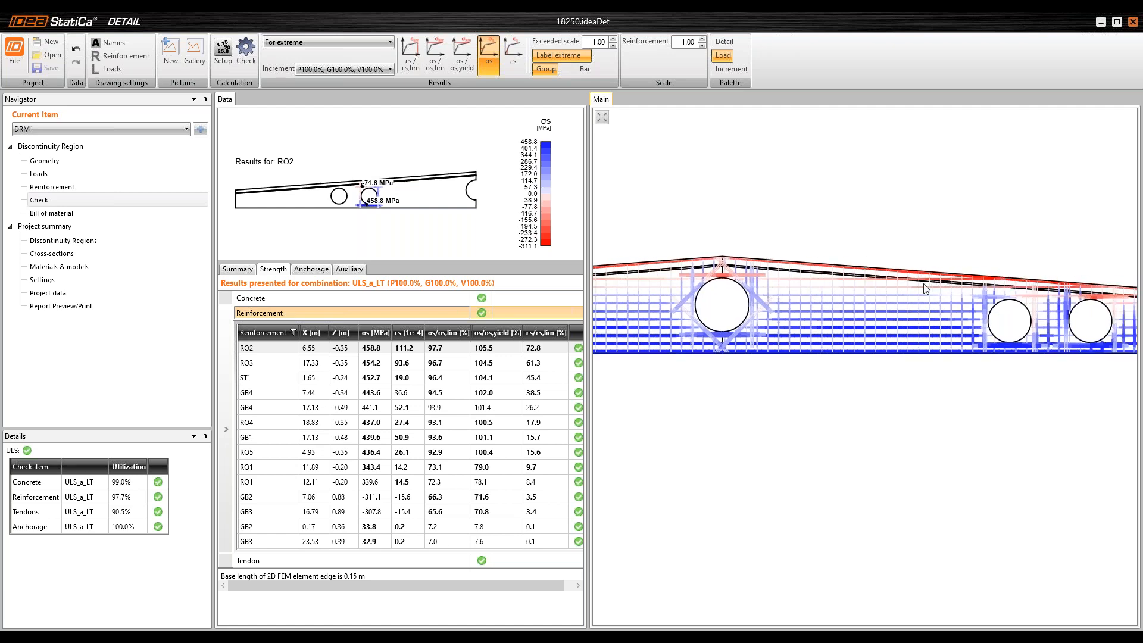
{"action": "scroll", "coordinate": [927, 285], "scroll_direction": "up", "scroll_amount": 2}
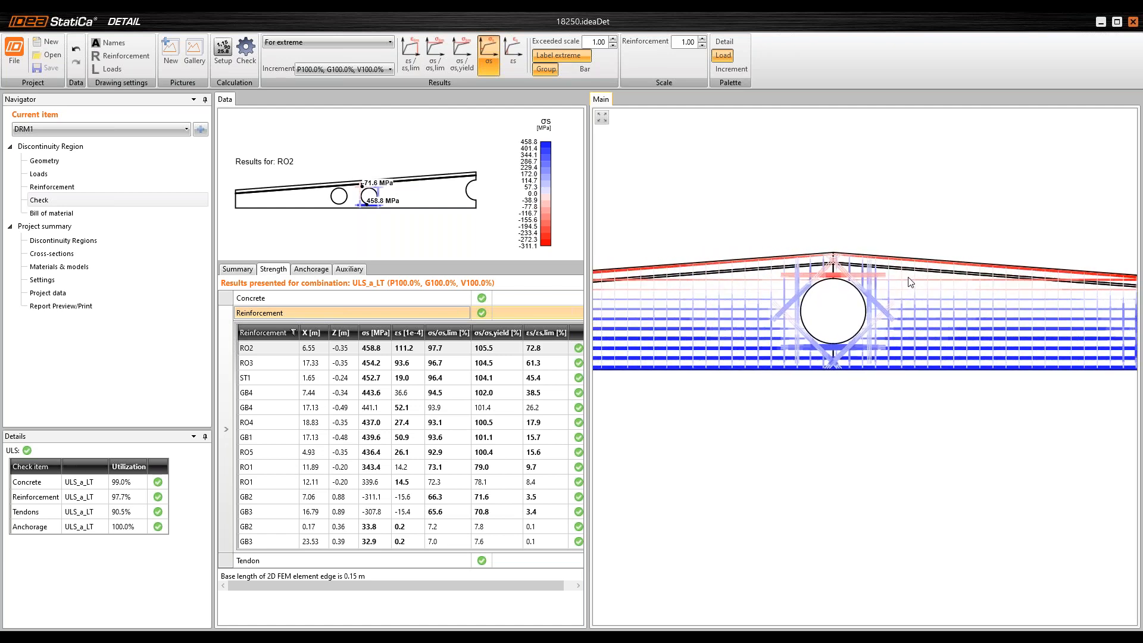
{"action": "middle_click_drag", "start_coordinate": [709, 288], "coordinate": [785, 280]}
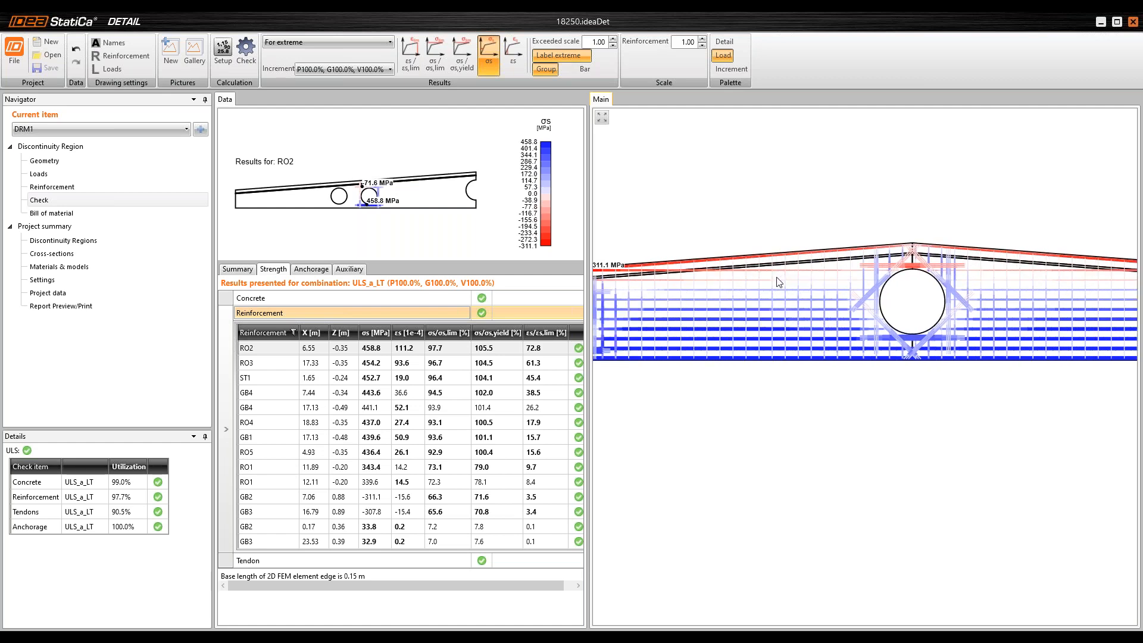
{"action": "scroll", "coordinate": [780, 281], "scroll_direction": "down", "scroll_amount": 2}
Step: Open the tendon strength results and inspect the maximum stress of tendon PT2 below the web opening
{"action": "left_click", "coordinate": [284, 563]}
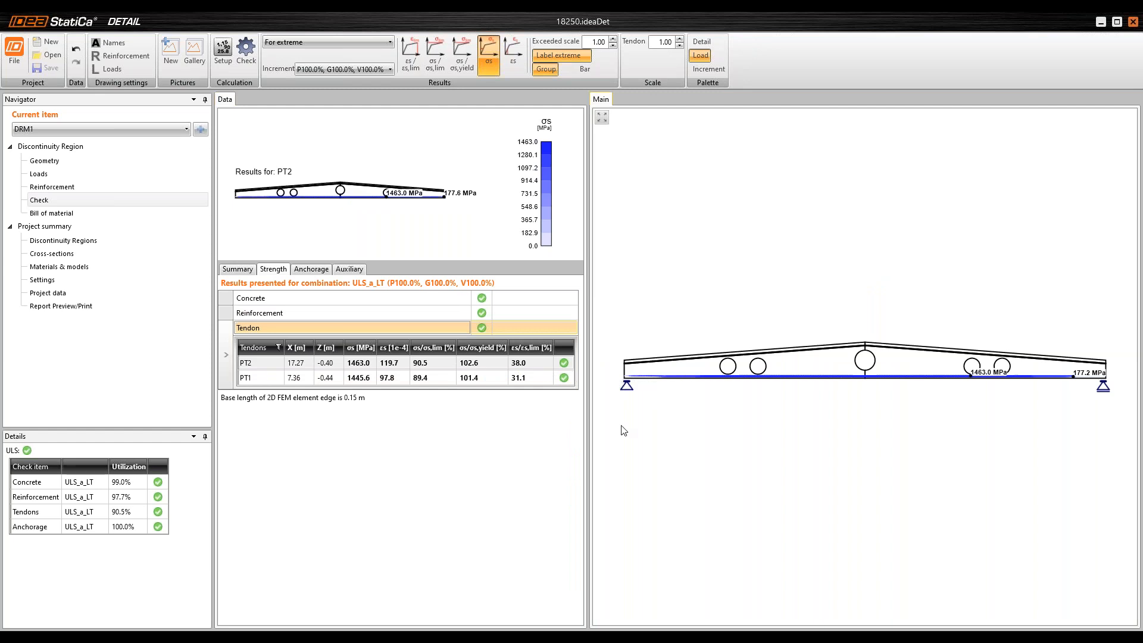
{"action": "left_click", "coordinate": [263, 379]}
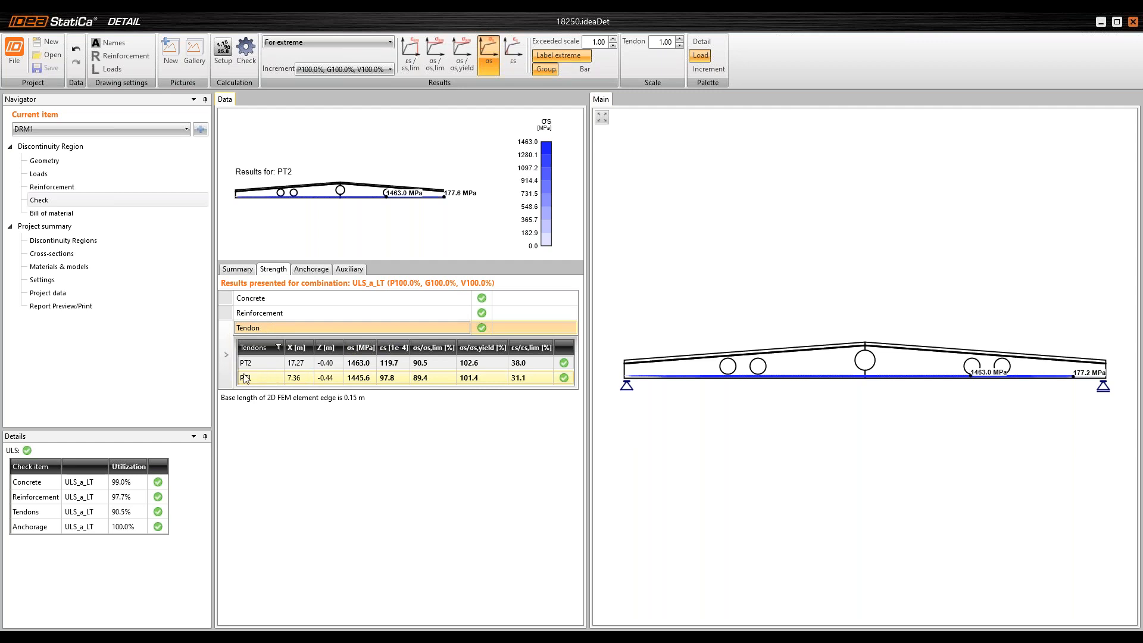
{"action": "left_click", "coordinate": [255, 382]}
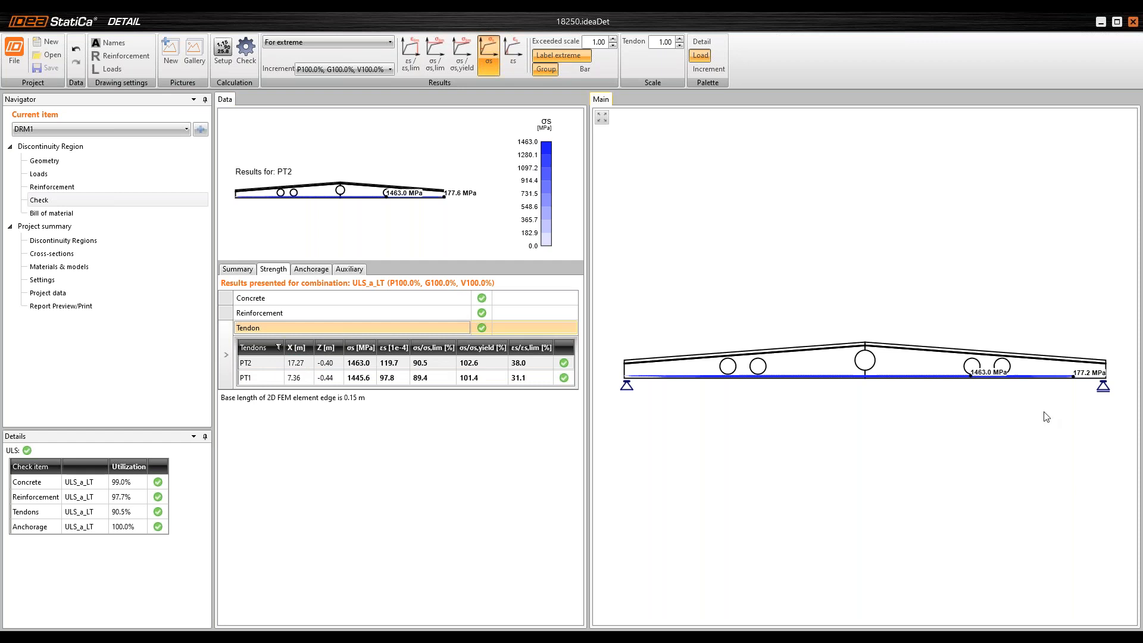
{"action": "scroll", "coordinate": [979, 381], "scroll_direction": "up", "scroll_amount": 5}
{"action": "scroll", "coordinate": [952, 370], "scroll_direction": "up", "scroll_amount": 3}
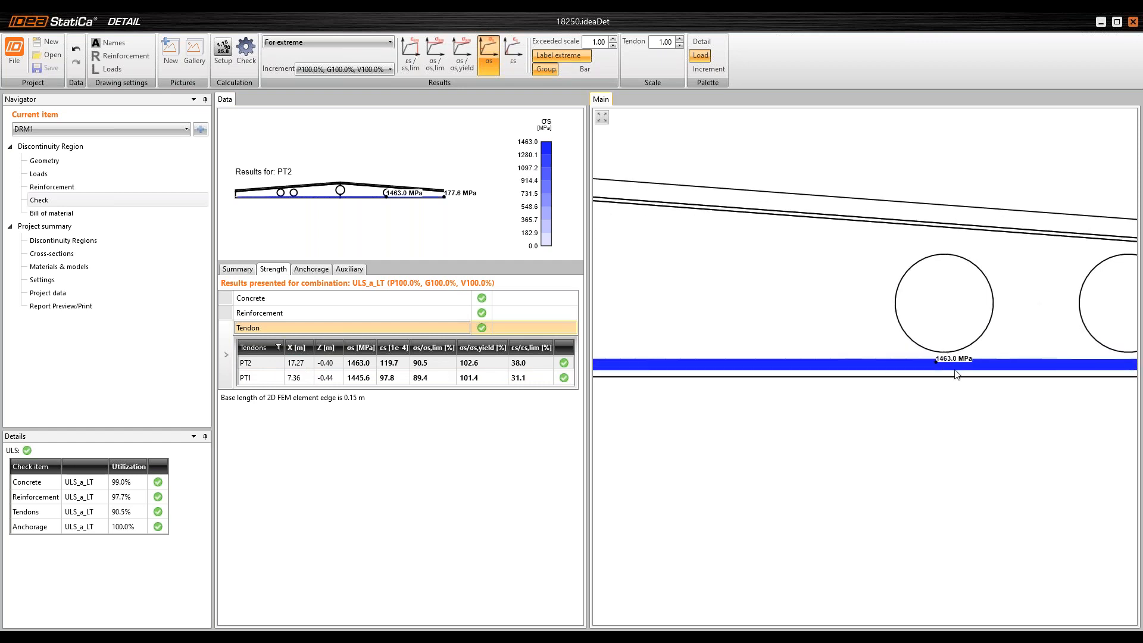
{"action": "scroll", "coordinate": [941, 364], "scroll_direction": "up", "scroll_amount": 2}
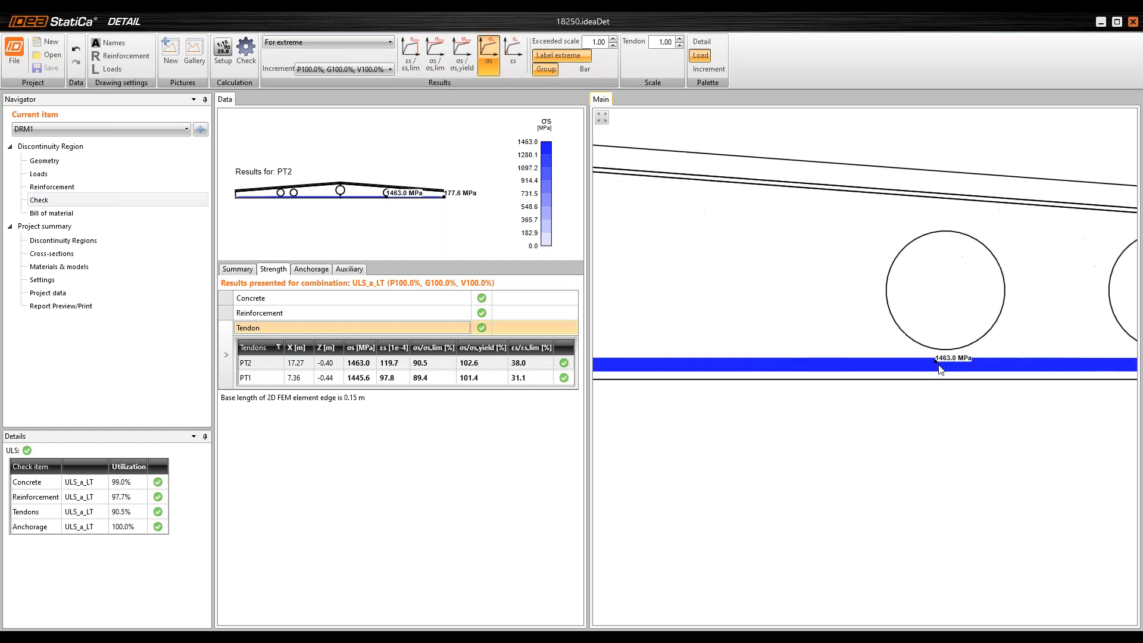
{"action": "mouse_move", "coordinate": [939, 361]}
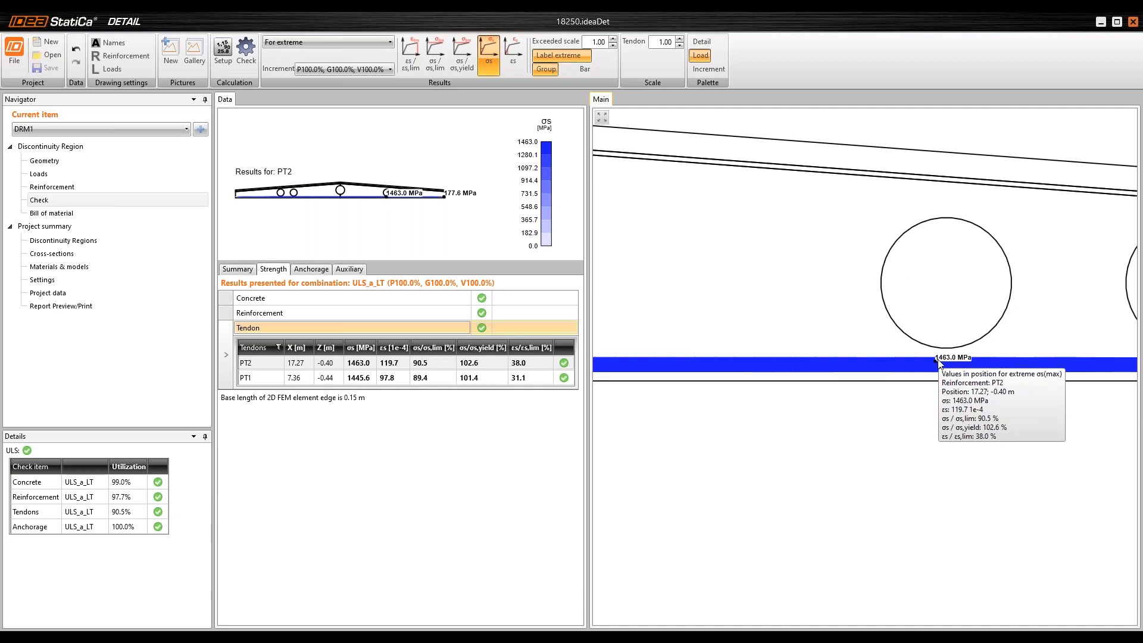
{"action": "scroll", "coordinate": [939, 361], "scroll_direction": "down", "scroll_amount": 1}
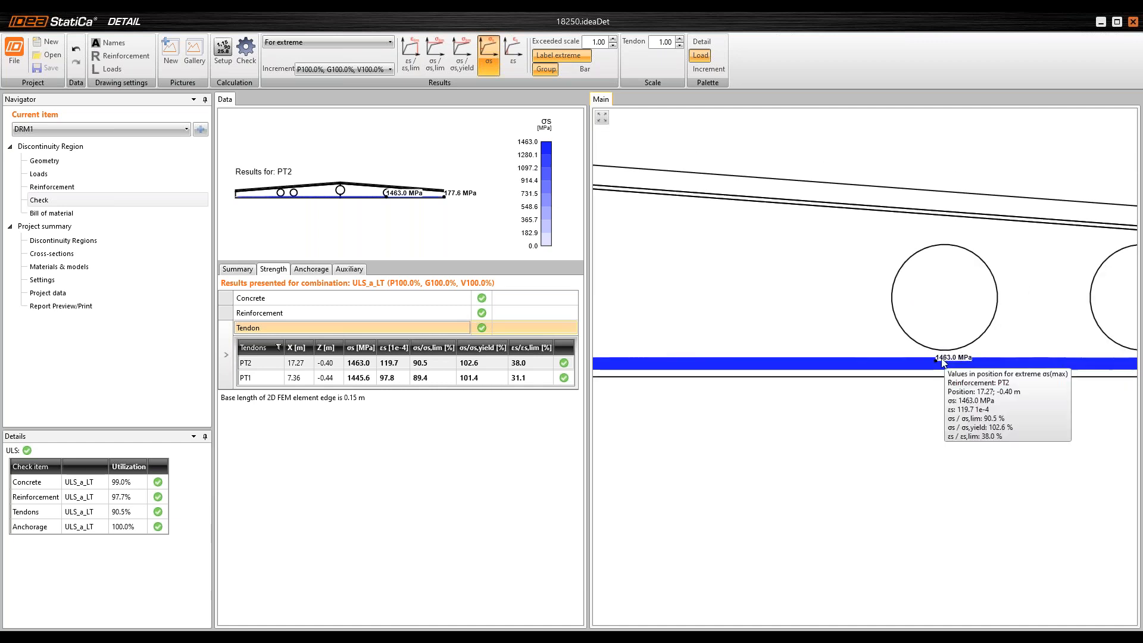
{"action": "scroll", "coordinate": [942, 363], "scroll_direction": "down", "scroll_amount": 2}
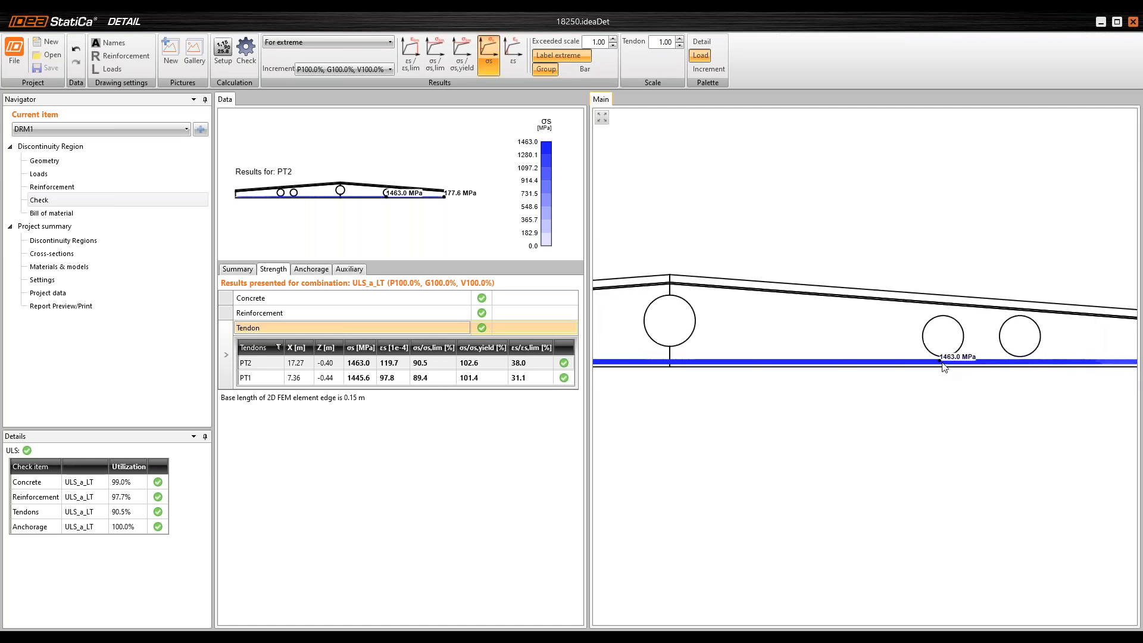
Step: Examine how the tendon stress σs varies towards the girder ends, in detail above the left support
{"action": "scroll", "coordinate": [942, 363], "scroll_direction": "down", "scroll_amount": 2}
{"action": "middle_click_drag", "start_coordinate": [879, 361], "coordinate": [824, 367]}
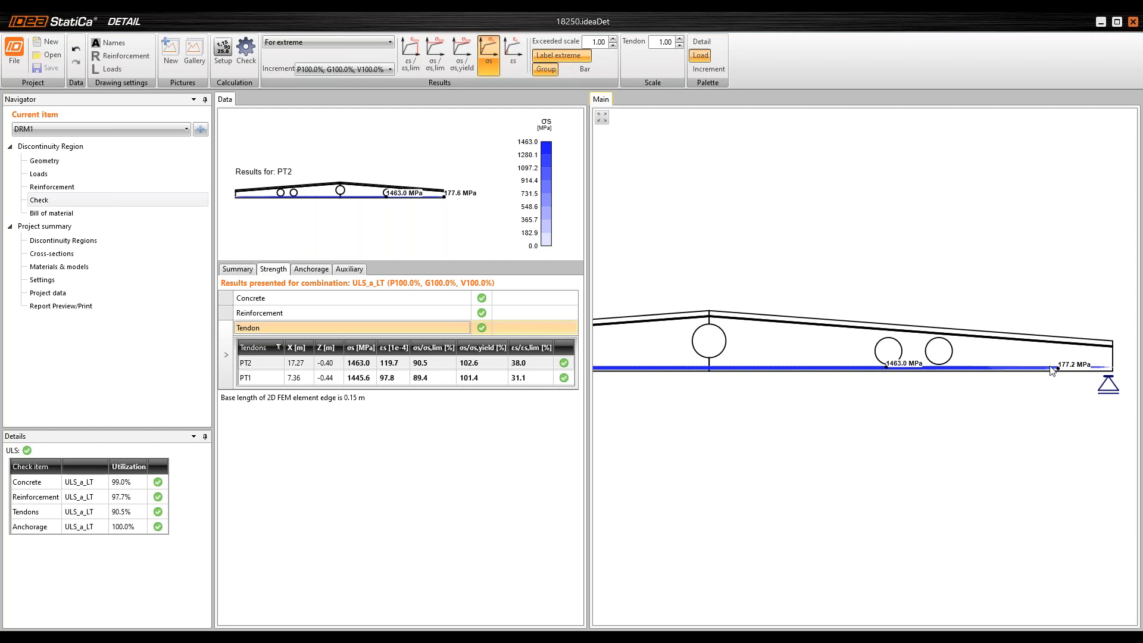
{"action": "middle_click_drag", "start_coordinate": [749, 387], "coordinate": [1043, 391]}
{"action": "middle_click_drag", "start_coordinate": [679, 395], "coordinate": [950, 398]}
{"action": "scroll", "coordinate": [877, 375], "scroll_direction": "up", "scroll_amount": 7}
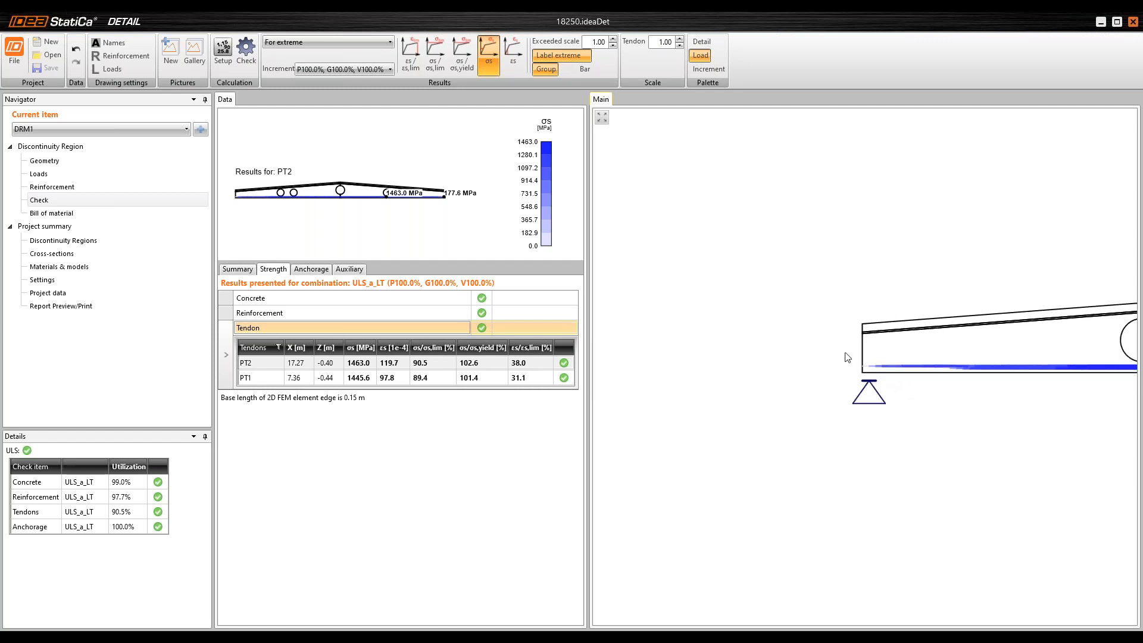
{"action": "scroll", "coordinate": [802, 387], "scroll_direction": "up", "scroll_amount": 3}
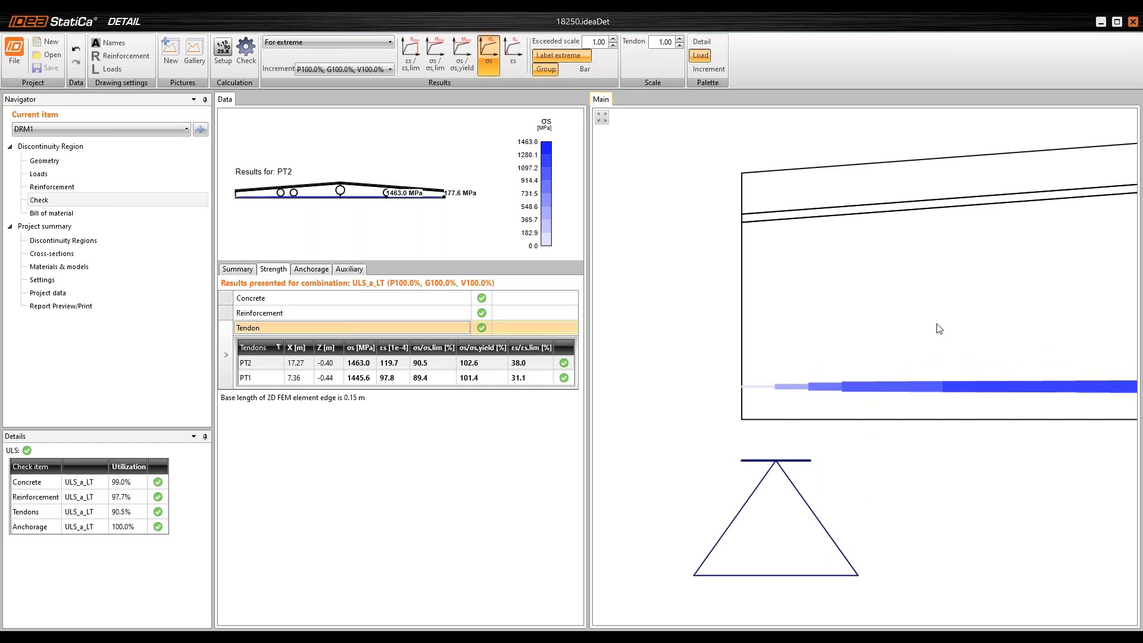
{"action": "scroll", "coordinate": [762, 388], "scroll_direction": "up", "scroll_amount": 2}
{"action": "scroll", "coordinate": [774, 400], "scroll_direction": "up", "scroll_amount": 1}
{"action": "scroll", "coordinate": [774, 400], "scroll_direction": "down", "scroll_amount": 2}
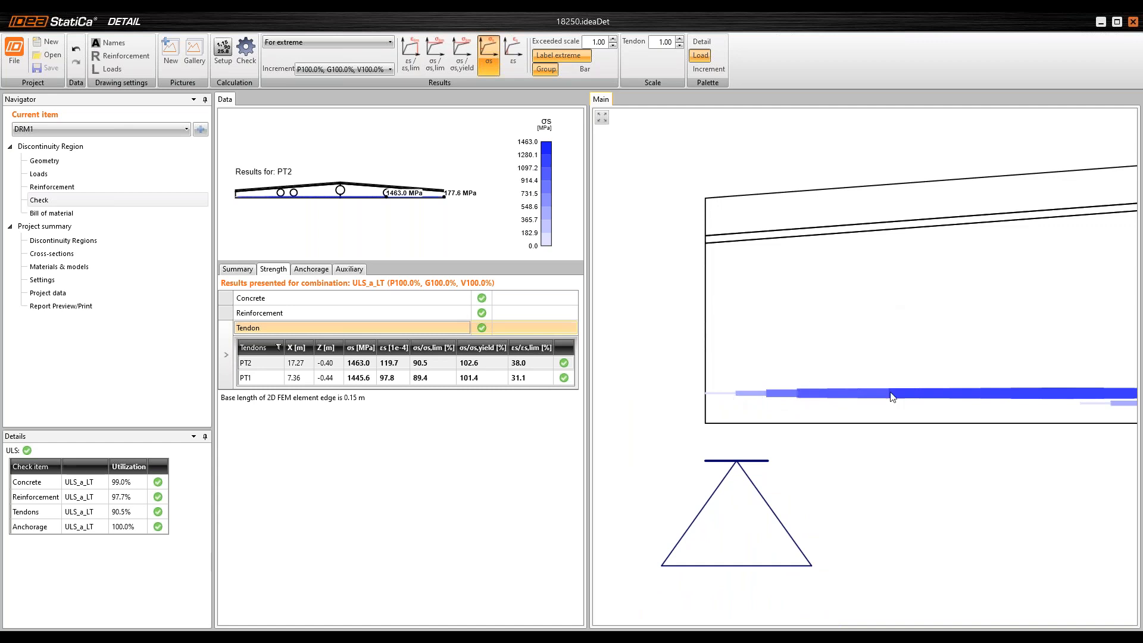
{"action": "scroll", "coordinate": [755, 393], "scroll_direction": "up", "scroll_amount": 2}
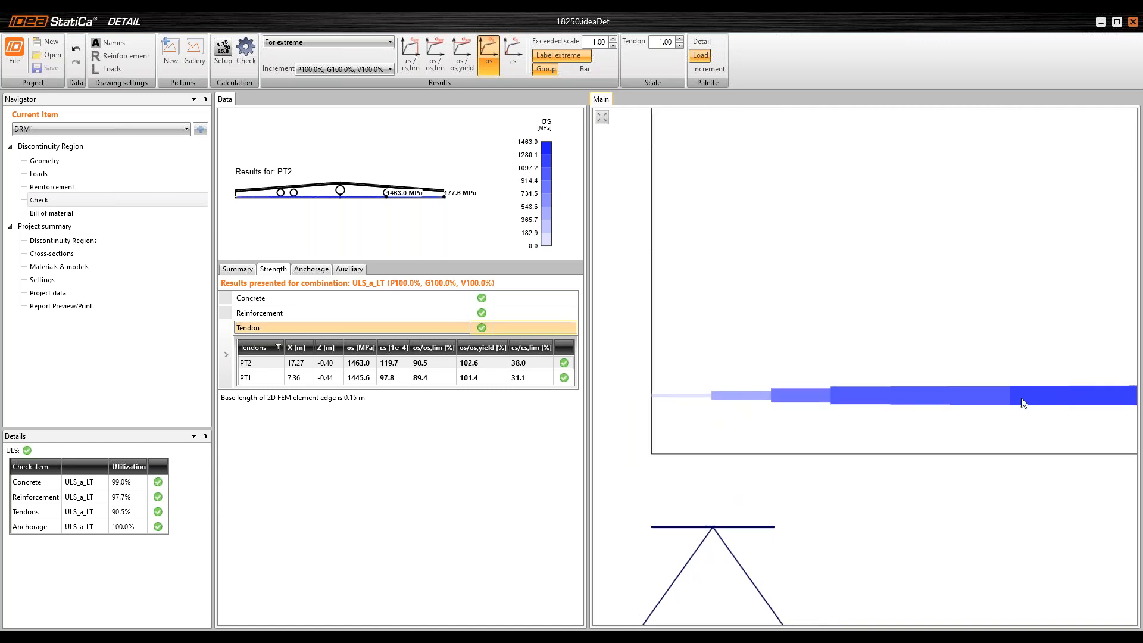
{"action": "scroll", "coordinate": [775, 397], "scroll_direction": "down", "scroll_amount": 2}
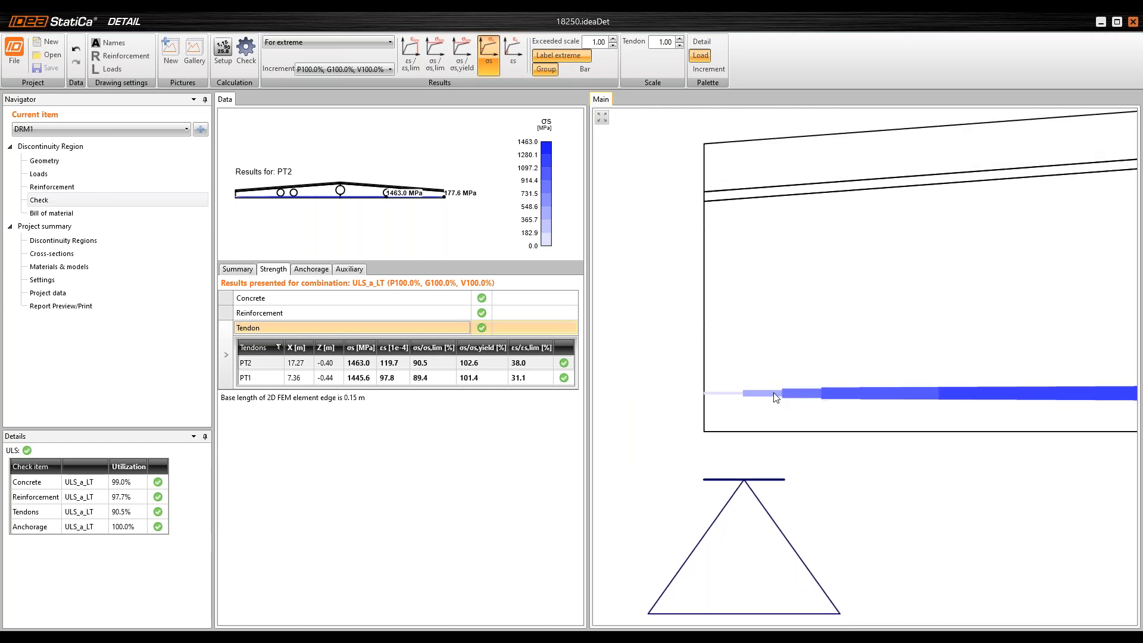
{"action": "scroll", "coordinate": [774, 394], "scroll_direction": "down", "scroll_amount": 2}
{"action": "scroll", "coordinate": [837, 390], "scroll_direction": "up", "scroll_amount": 3}
{"action": "scroll", "coordinate": [782, 373], "scroll_direction": "down", "scroll_amount": 4}
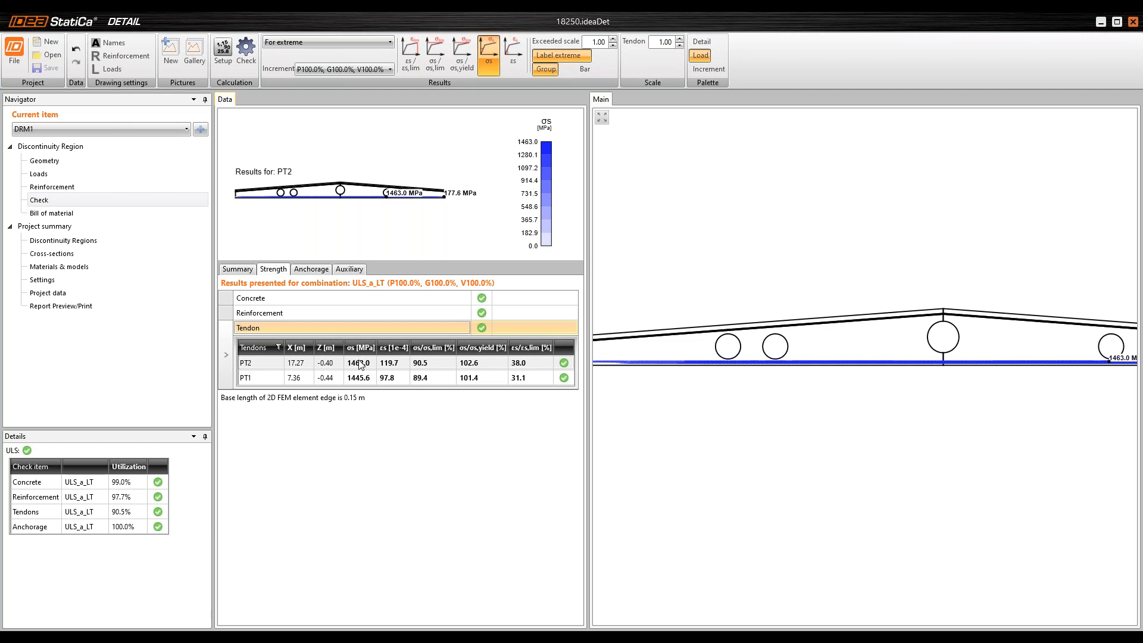
Step: Open the anchorage results, plot the total force Ftot and examine it along the girder from the left support to the ridge
{"action": "key", "text": "ctrl"}
{"action": "key", "text": "ctrl"}
{"action": "key", "text": "ctrl"}
{"action": "scroll", "coordinate": [931, 341], "scroll_direction": "down", "scroll_amount": 4}
{"action": "middle_click_drag", "start_coordinate": [959, 340], "coordinate": [914, 340]}
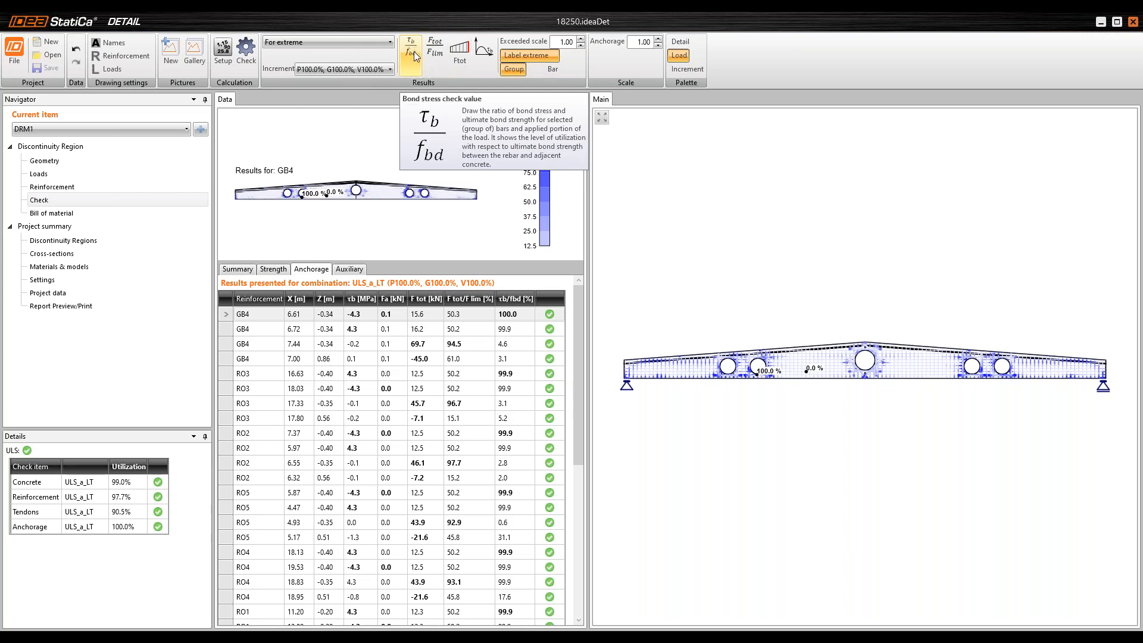
{"action": "left_click", "coordinate": [465, 57]}
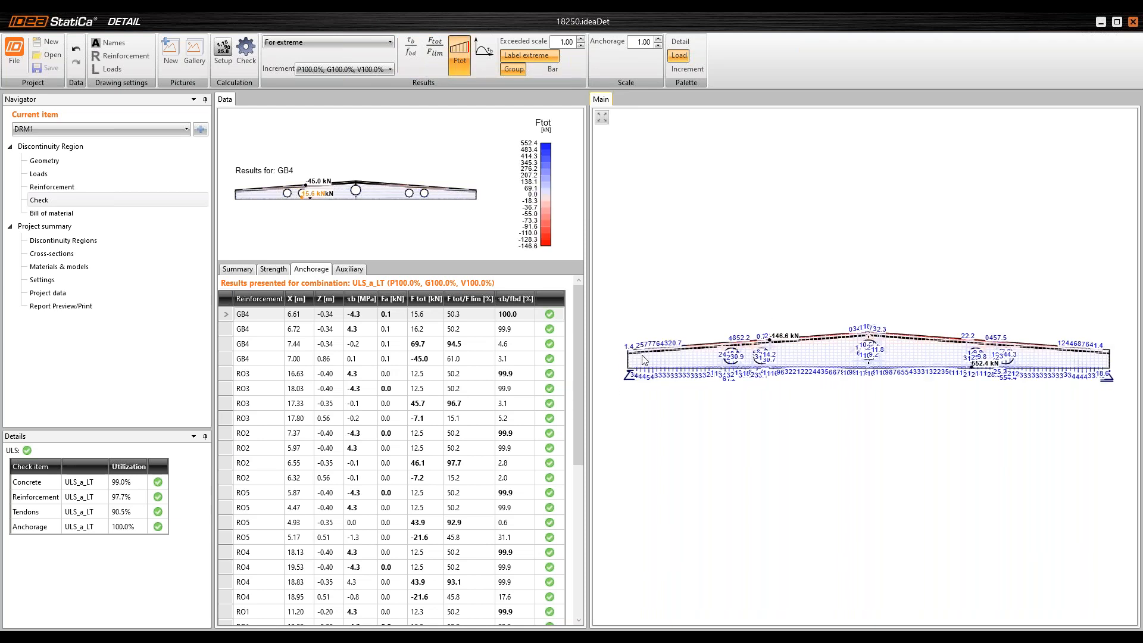
{"action": "scroll", "coordinate": [643, 362], "scroll_direction": "up", "scroll_amount": 3}
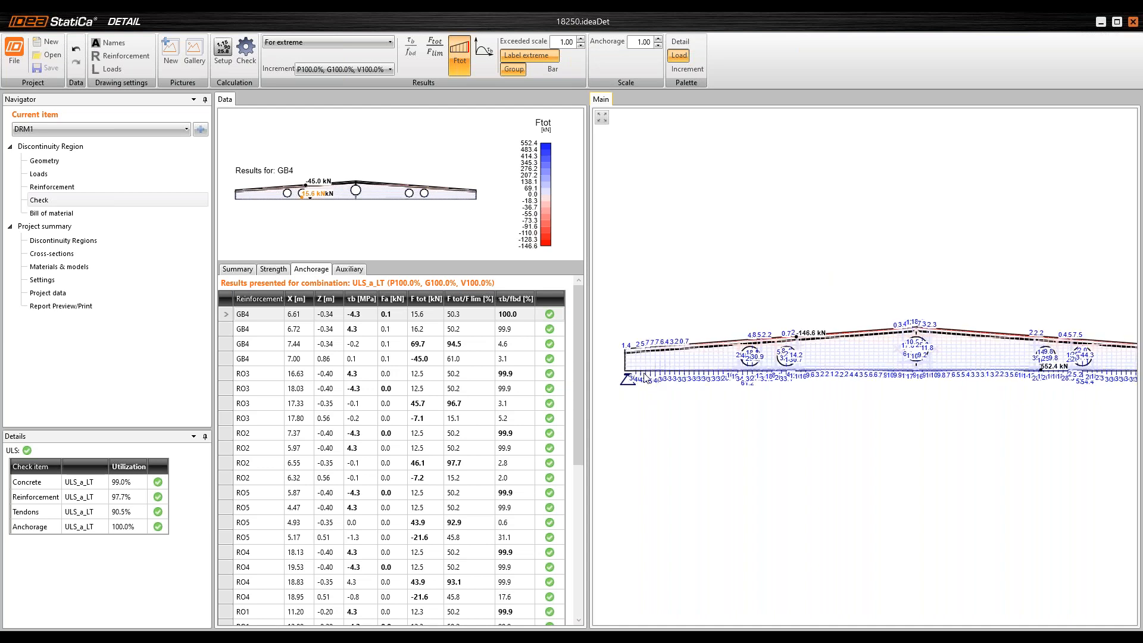
{"action": "scroll", "coordinate": [645, 378], "scroll_direction": "up", "scroll_amount": 4}
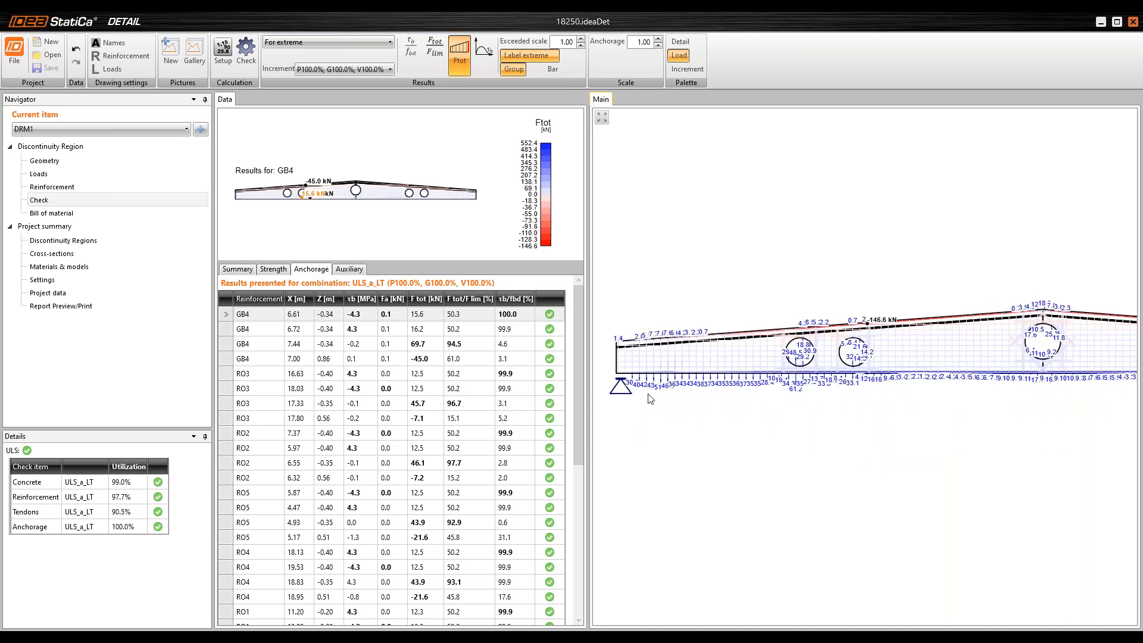
{"action": "scroll", "coordinate": [701, 393], "scroll_direction": "up", "scroll_amount": 3}
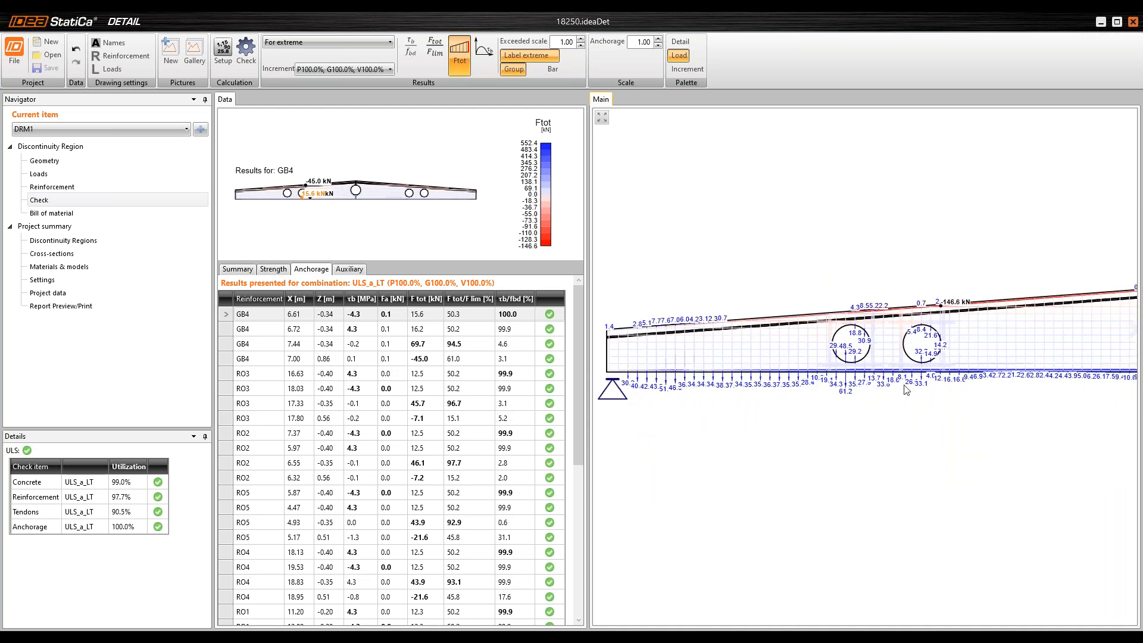
{"action": "mouse_move", "coordinate": [1014, 355]}
{"action": "middle_mouse_down"}
{"action": "mouse_move", "coordinate": [752, 369]}
{"action": "mouse_move", "coordinate": [738, 381]}
{"action": "middle_mouse_up"}
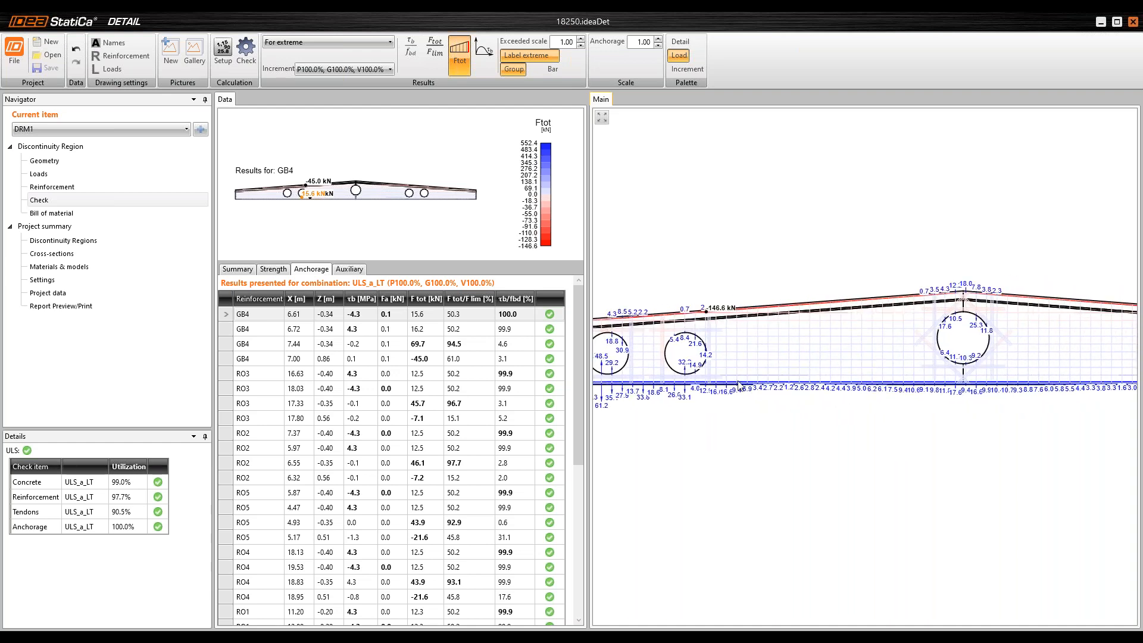
Step: Open the auxiliary results and view the deformed shape of the girder
{"action": "left_click", "coordinate": [350, 269]}
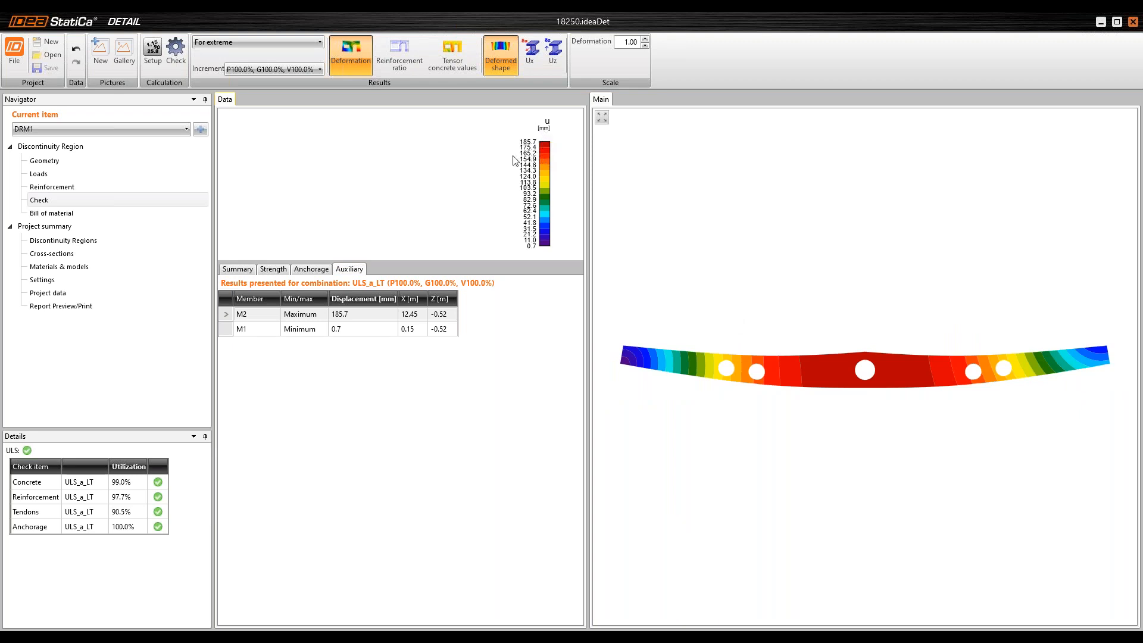
{"action": "middle_click_drag", "start_coordinate": [782, 328], "coordinate": [781, 288]}
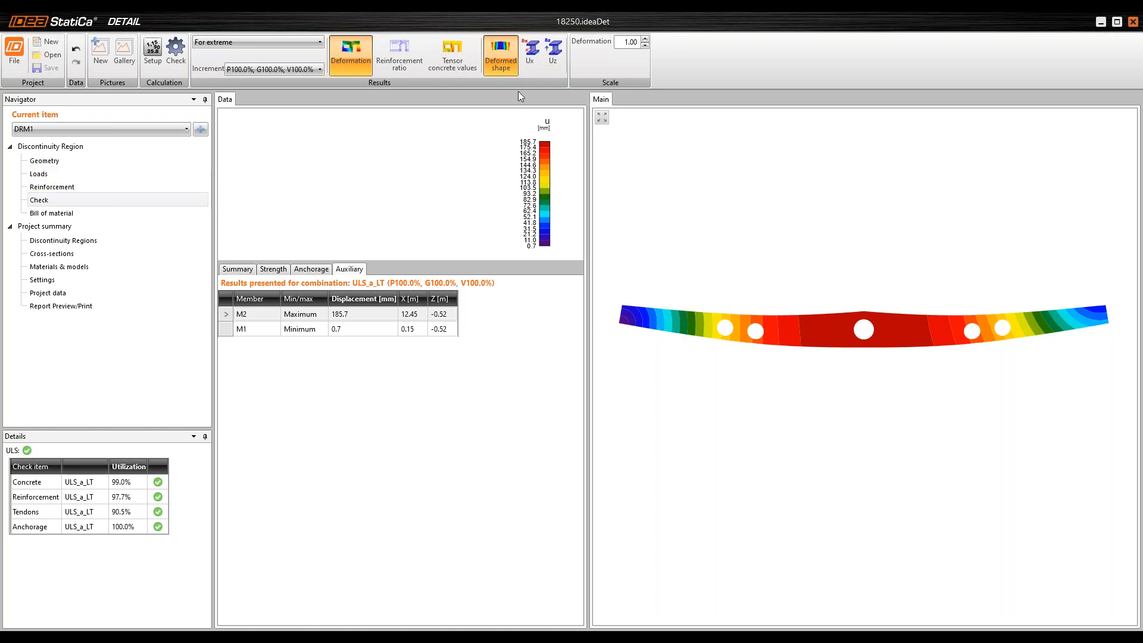
{"action": "left_click", "coordinate": [495, 63]}
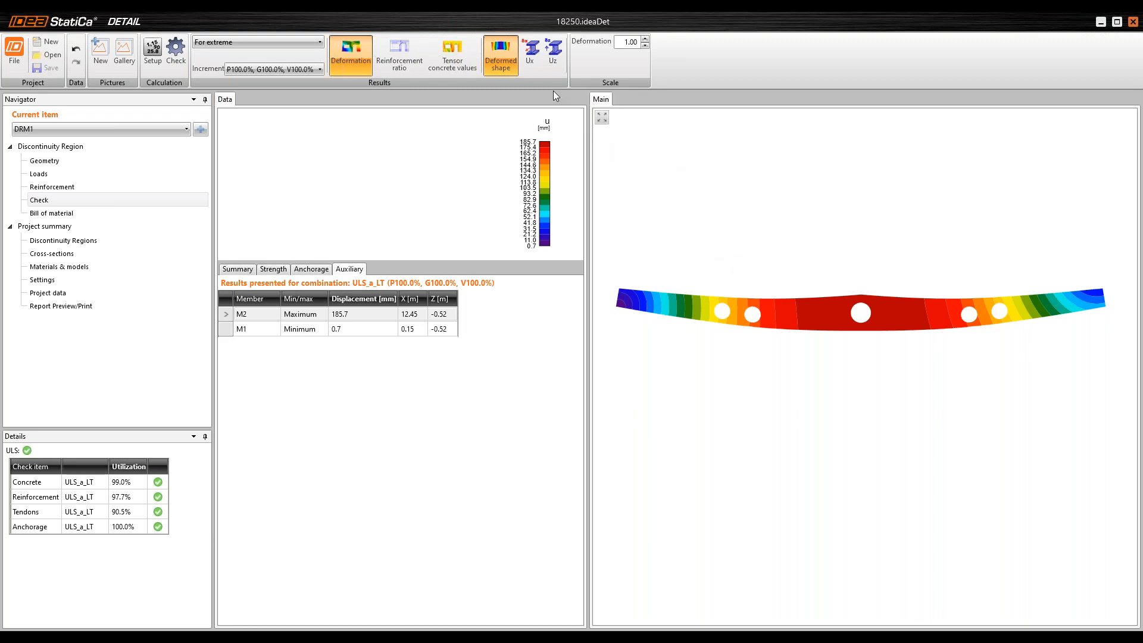
Step: Plot the horizontal displacement Ux and the vertical displacement Uz, and return to the deformed shape
{"action": "left_click", "coordinate": [527, 54]}
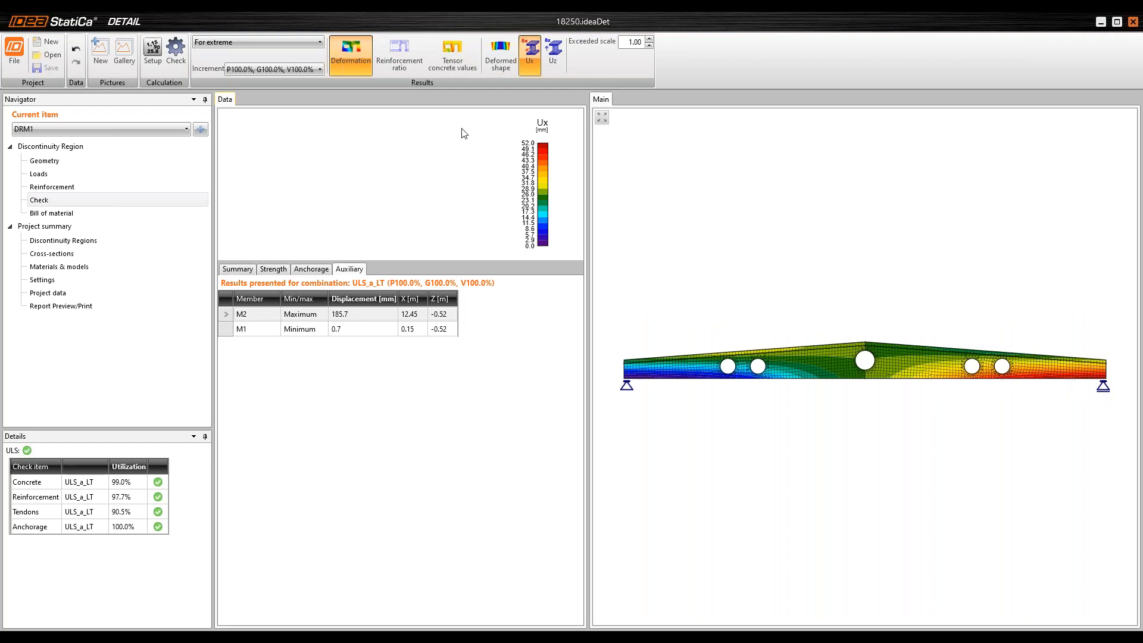
{"action": "left_click", "coordinate": [552, 50]}
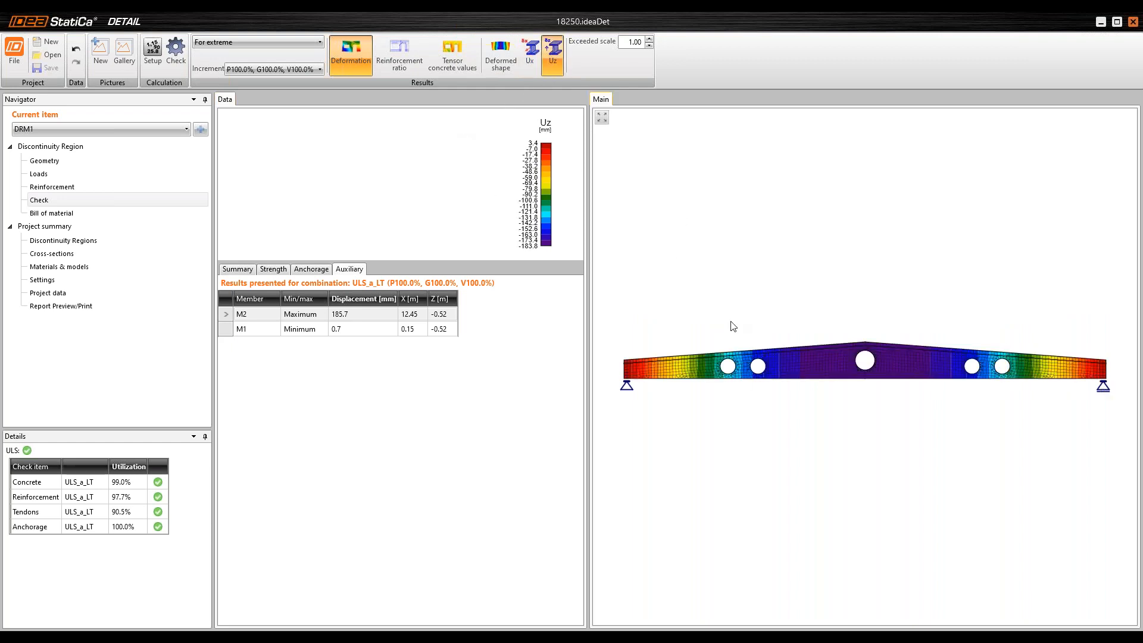
{"action": "left_click", "coordinate": [500, 55]}
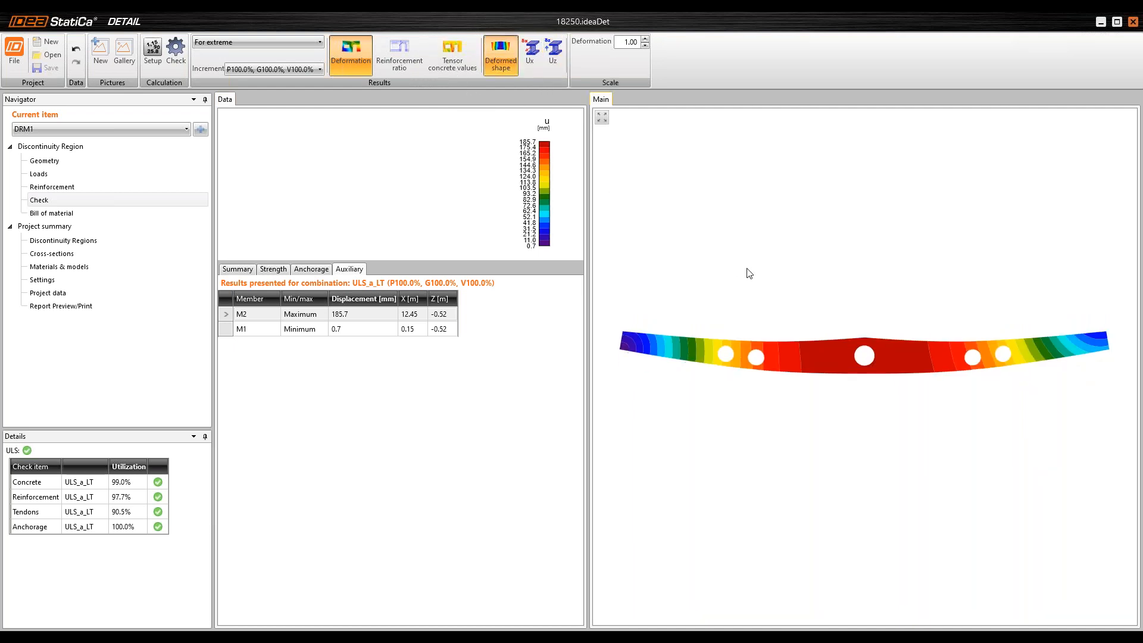
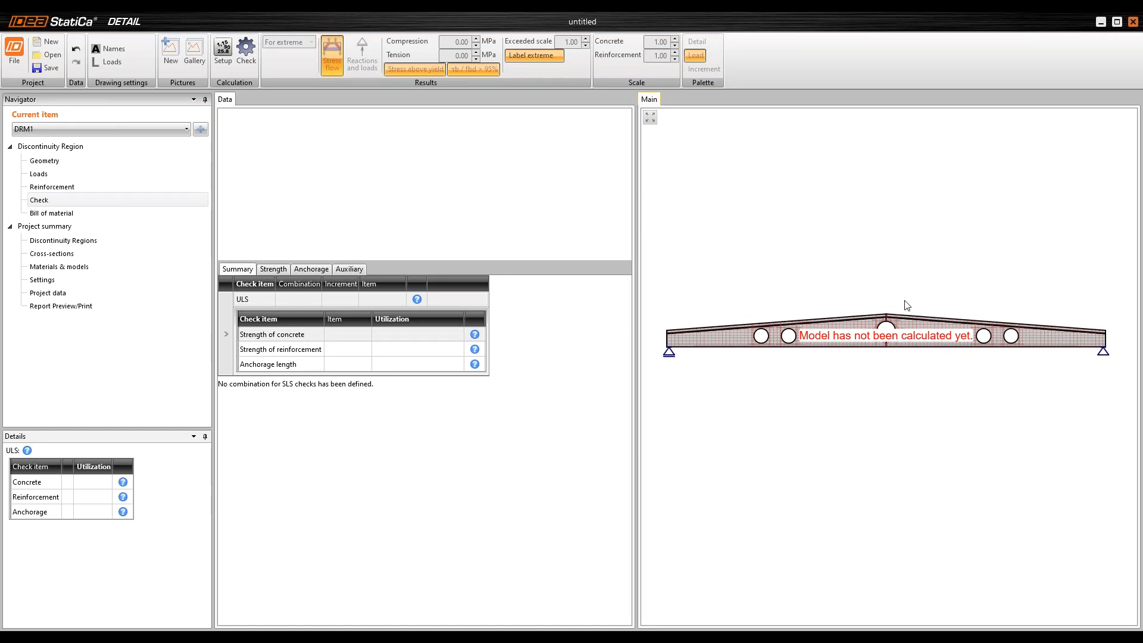
Step: Delete the load combinations ULS_6.10_b_LT, ULS_6.10_a_LT and ULS_6.10_b_ST
{"action": "left_click", "coordinate": [71, 173]}
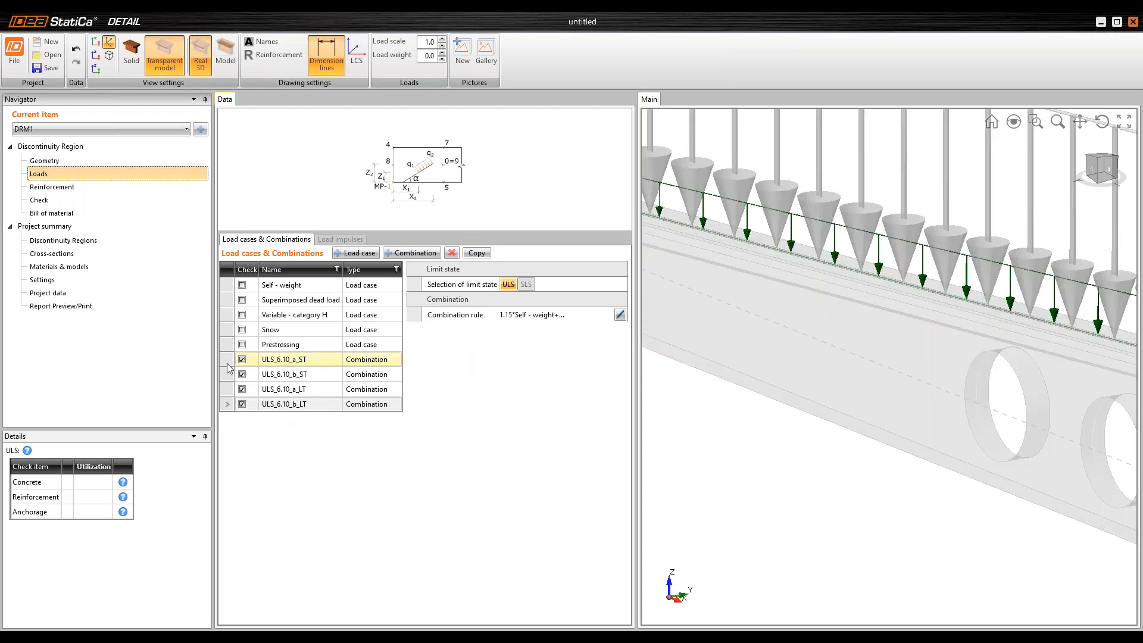
{"action": "left_click", "coordinate": [454, 254]}
{"action": "left_click", "coordinate": [453, 254]}
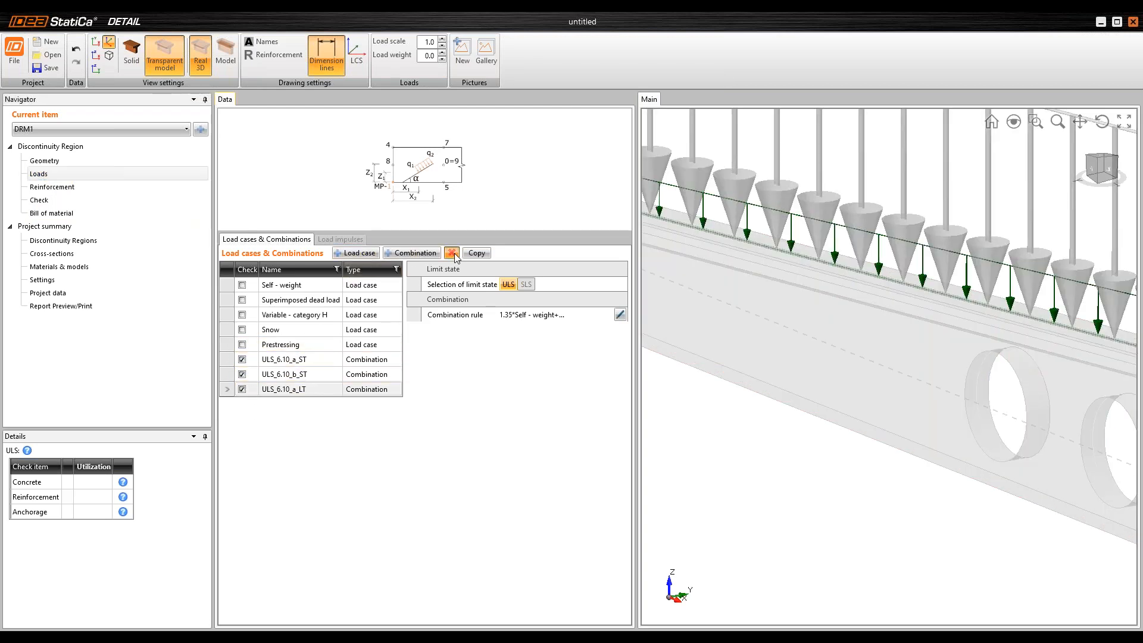
{"action": "left_click", "coordinate": [454, 254]}
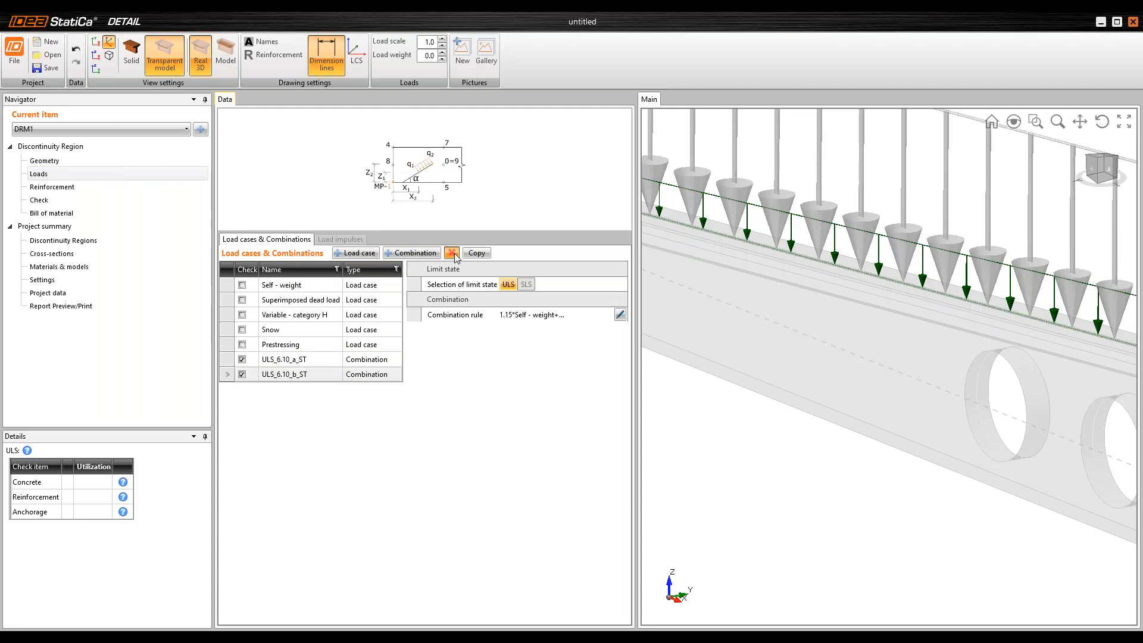
{"action": "left_click", "coordinate": [453, 254]}
Step: Rename the remaining combination ULS_6.10_a_ST to t5
{"action": "left_click", "coordinate": [323, 364]}
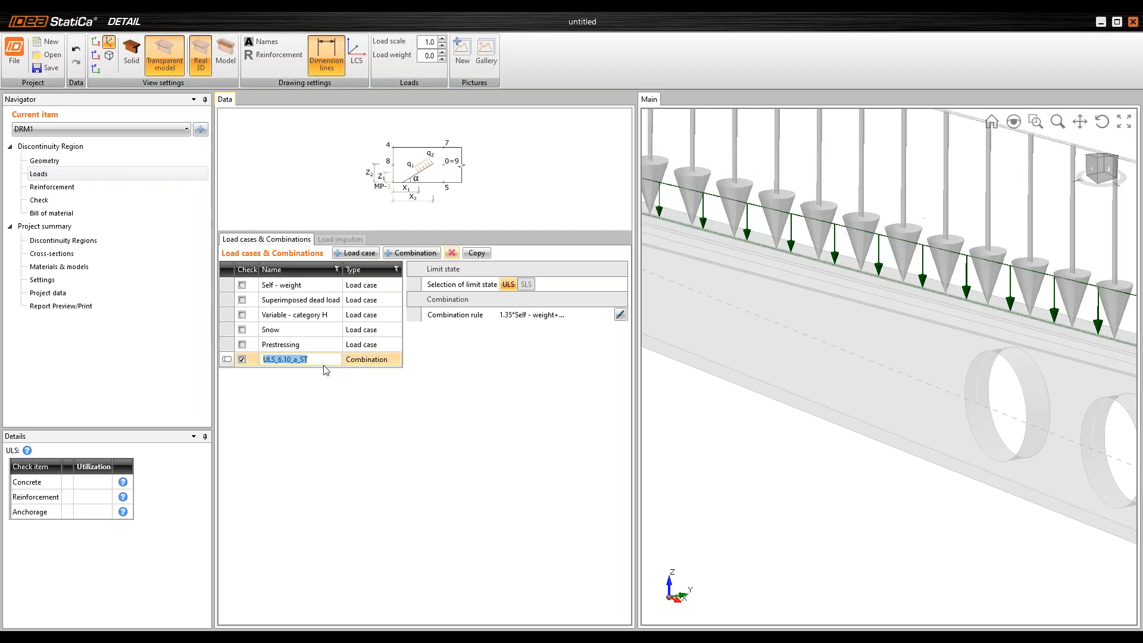
{"action": "type", "text": "T"}
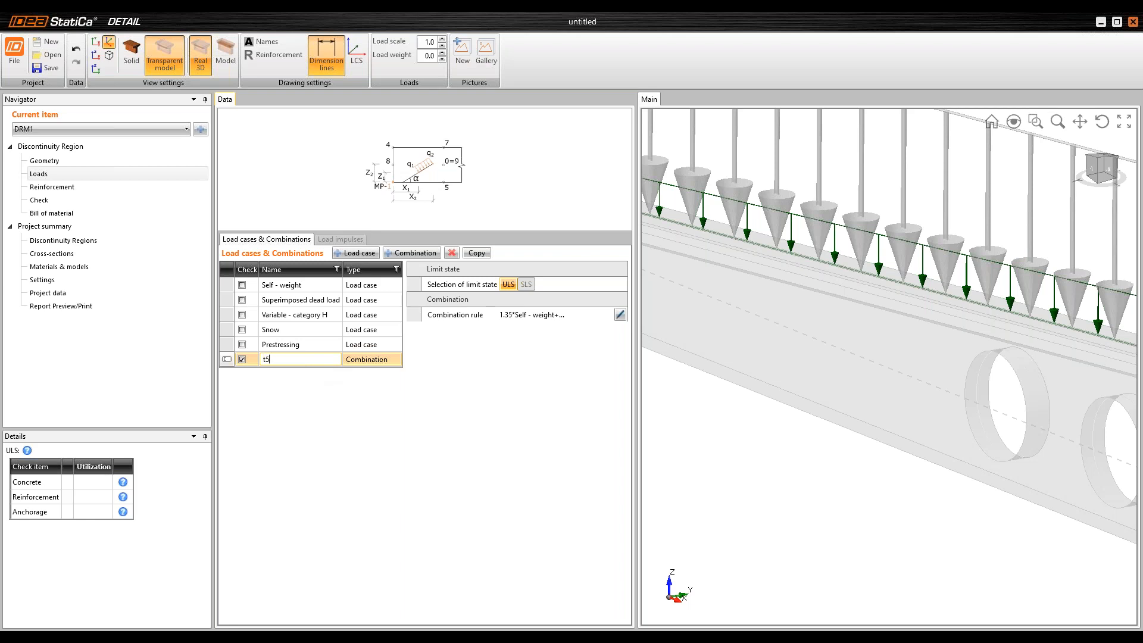
{"action": "key", "text": "Return"}
Step: Delete the load cases Snow, Variable - category H and Superimposed dead load
{"action": "left_click", "coordinate": [232, 331]}
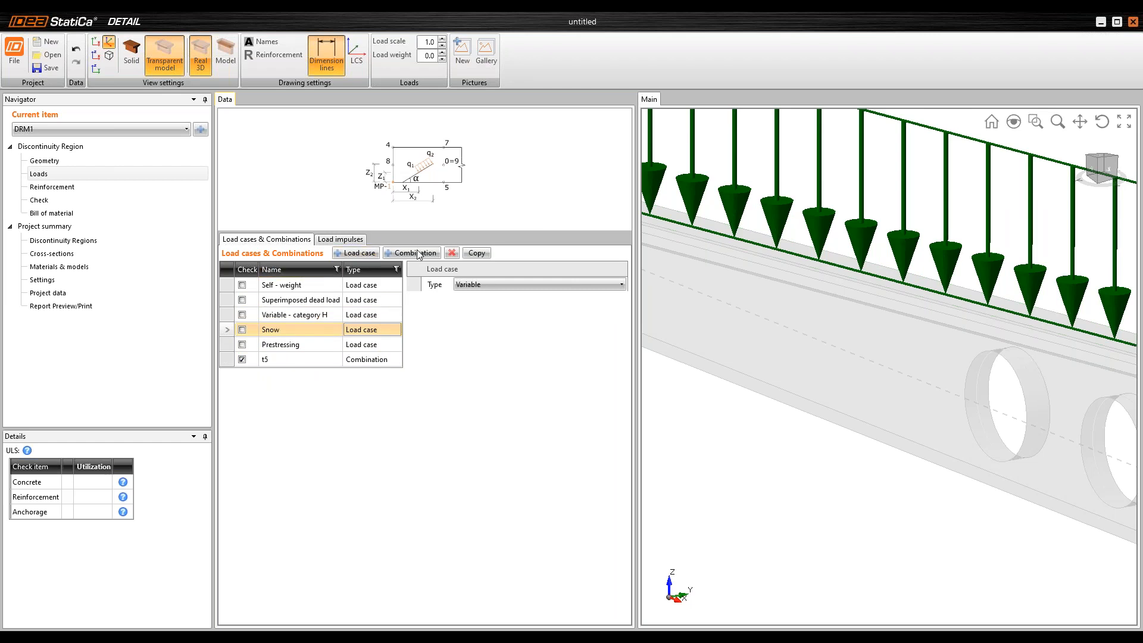
{"action": "left_click", "coordinate": [452, 253]}
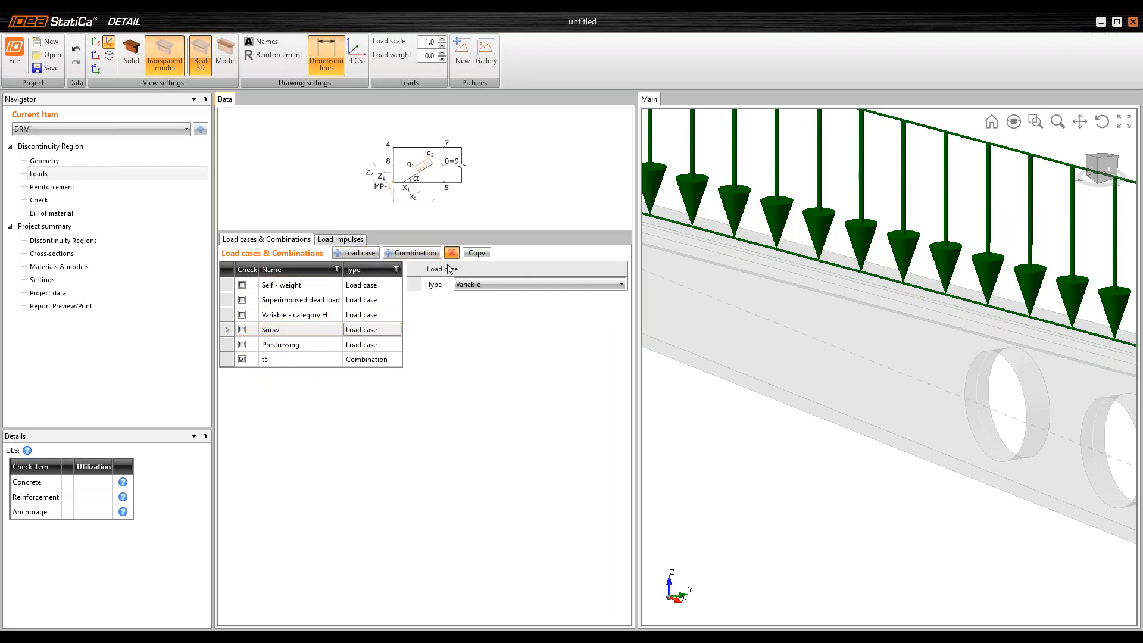
{"action": "left_click", "coordinate": [224, 315]}
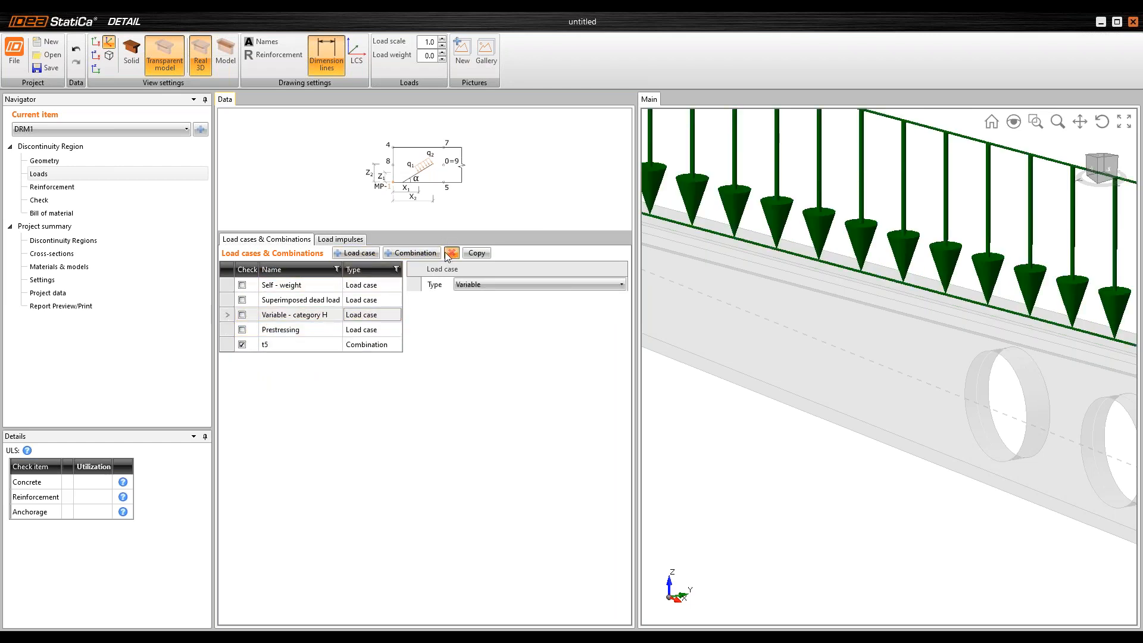
{"action": "key", "text": "Delete"}
{"action": "left_click", "coordinate": [227, 300]}
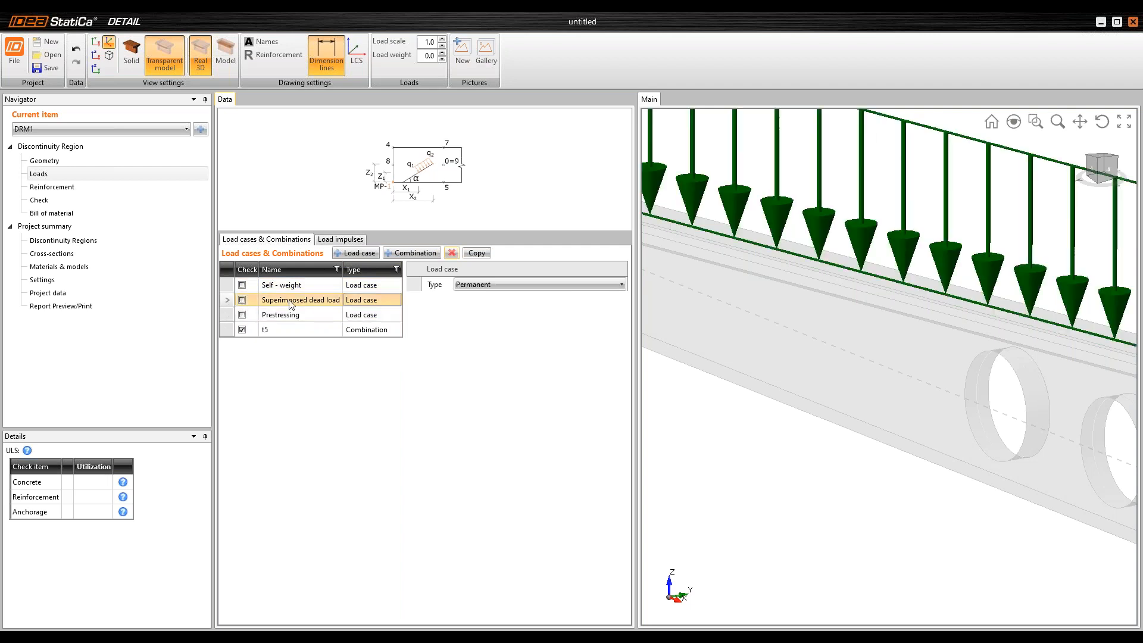
{"action": "left_click", "coordinate": [451, 253]}
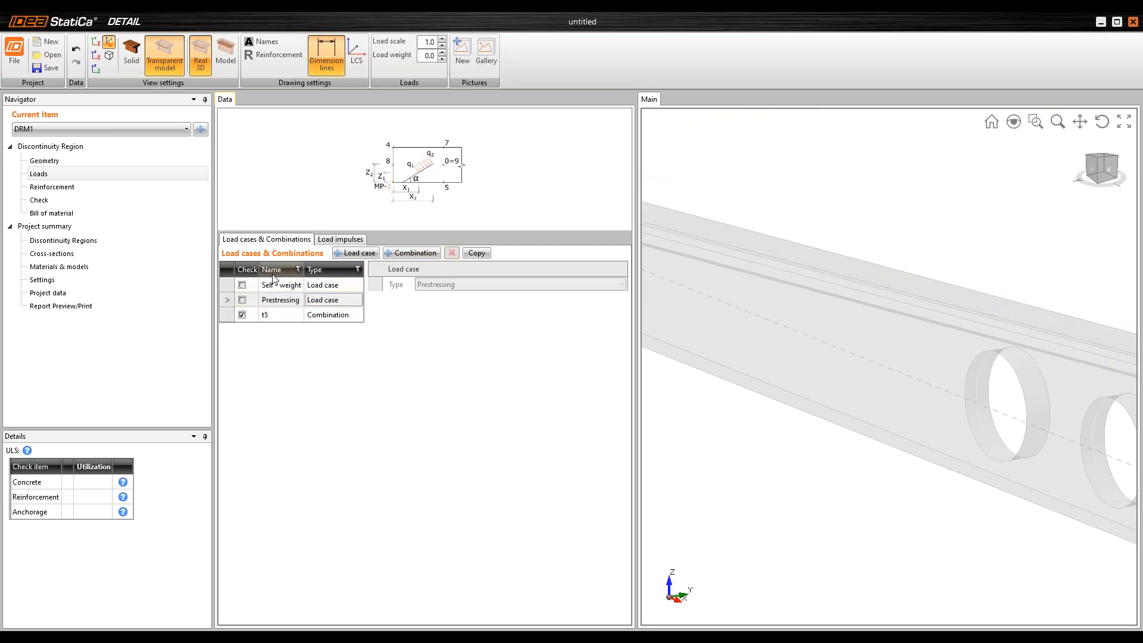
Step: Edit the combination rule of t5 and set the self-weight partial factor to 1.00
{"action": "left_click", "coordinate": [231, 316]}
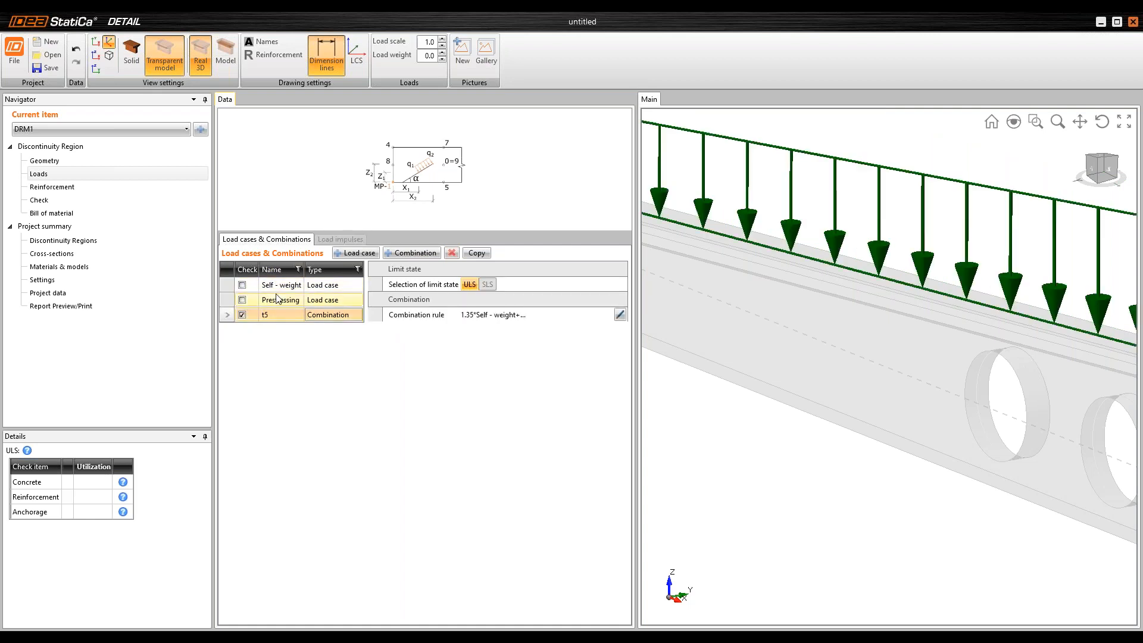
{"action": "left_click", "coordinate": [619, 314]}
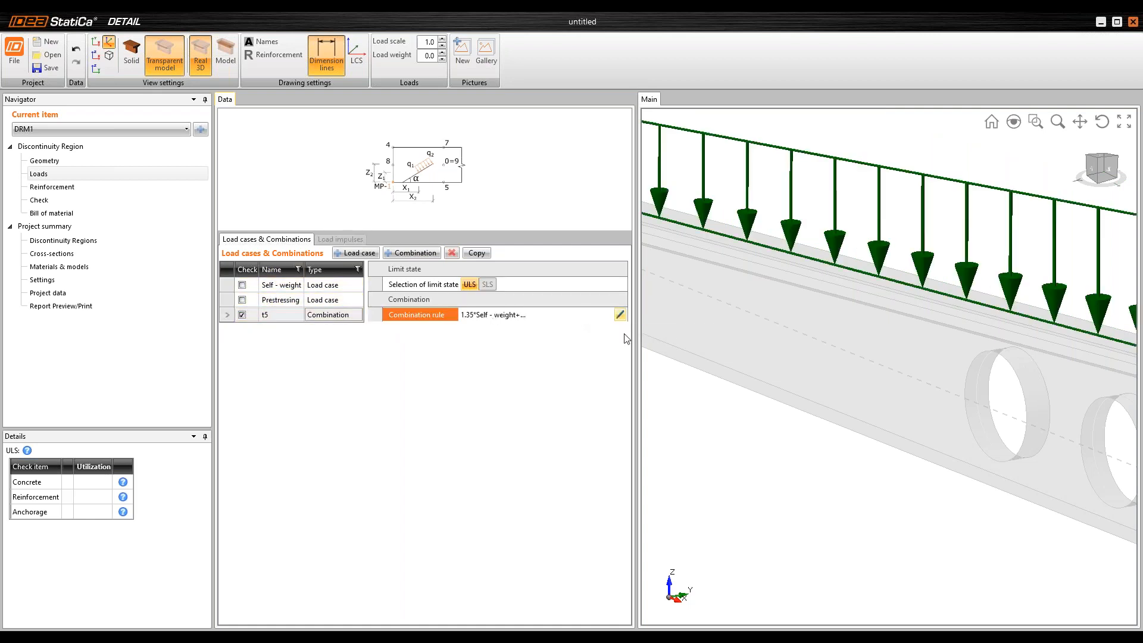
{"action": "left_click", "coordinate": [467, 206]}
{"action": "type", "text": "1"}
{"action": "key", "text": "Tab"}
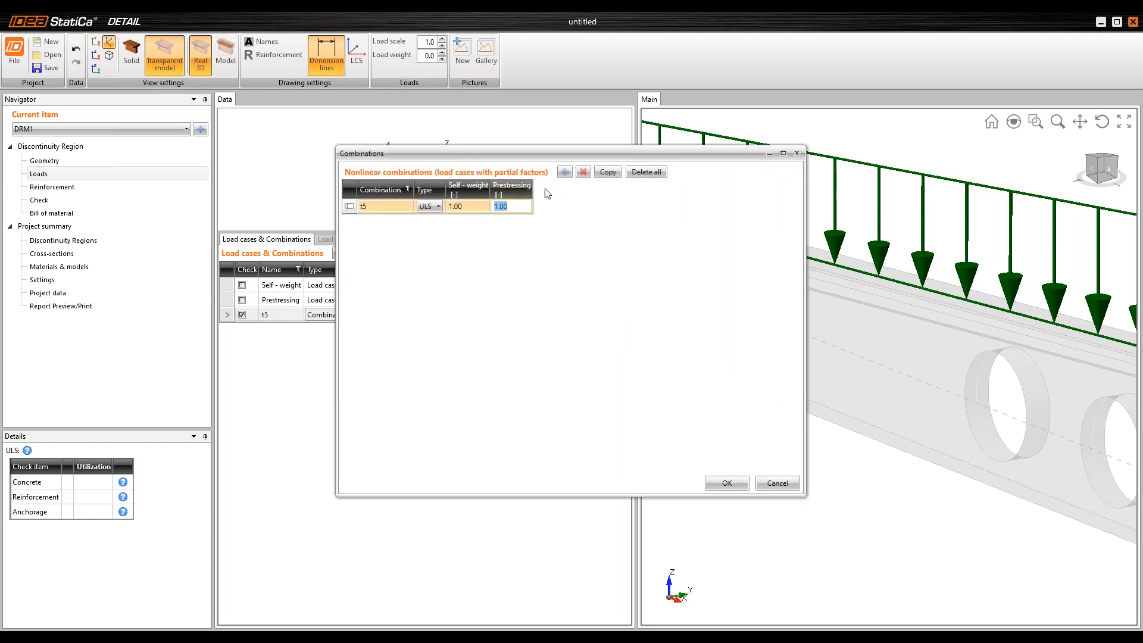
{"action": "left_click", "coordinate": [743, 486]}
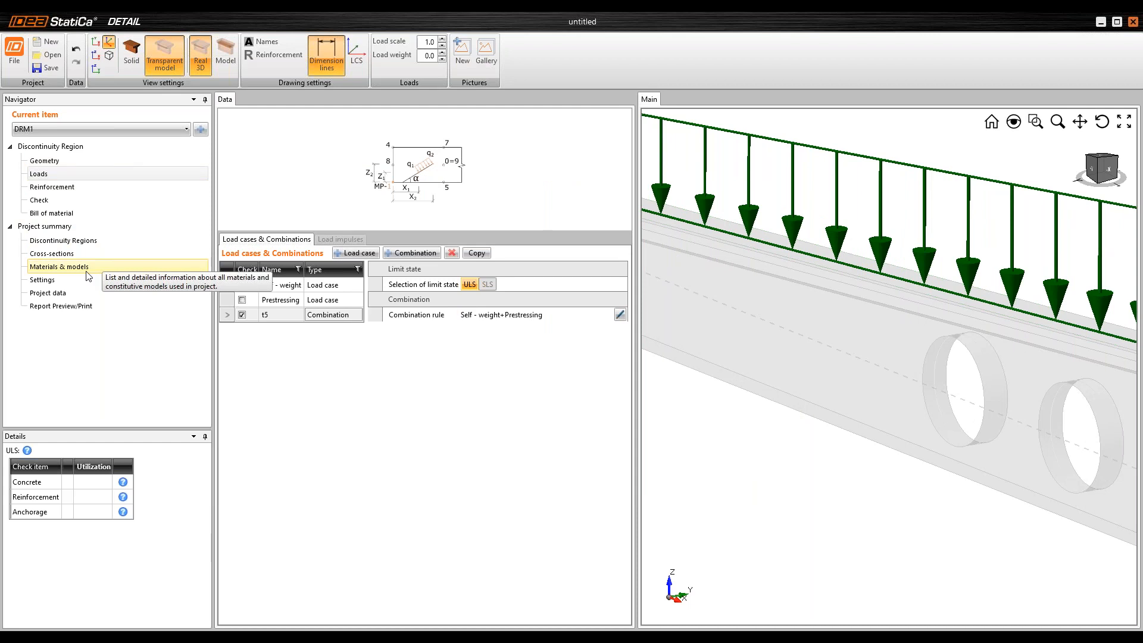
Step: Make the C50/60 concrete in the project materials editable and set its fck to 36.1 MPa
{"action": "left_click", "coordinate": [58, 266]}
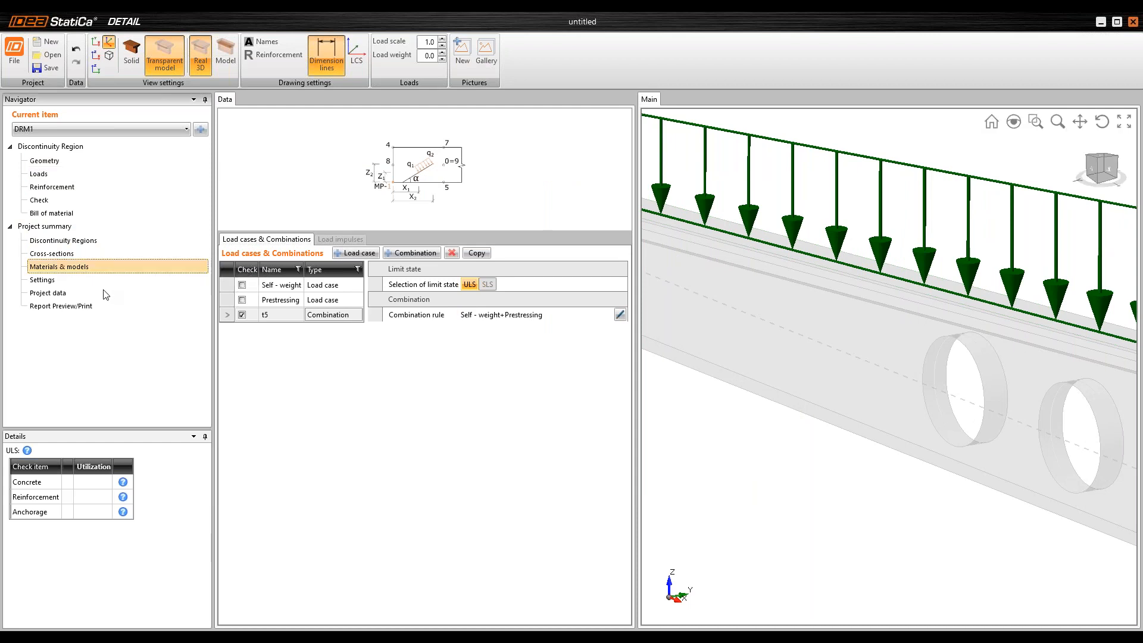
{"action": "left_click", "coordinate": [69, 269]}
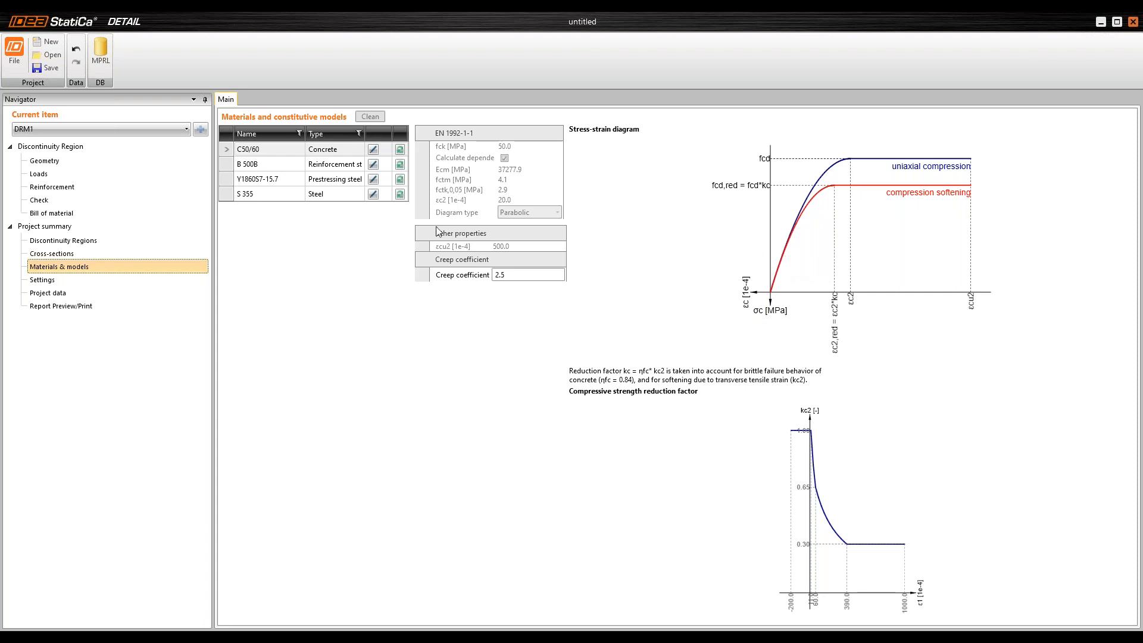
{"action": "left_click", "coordinate": [373, 150]}
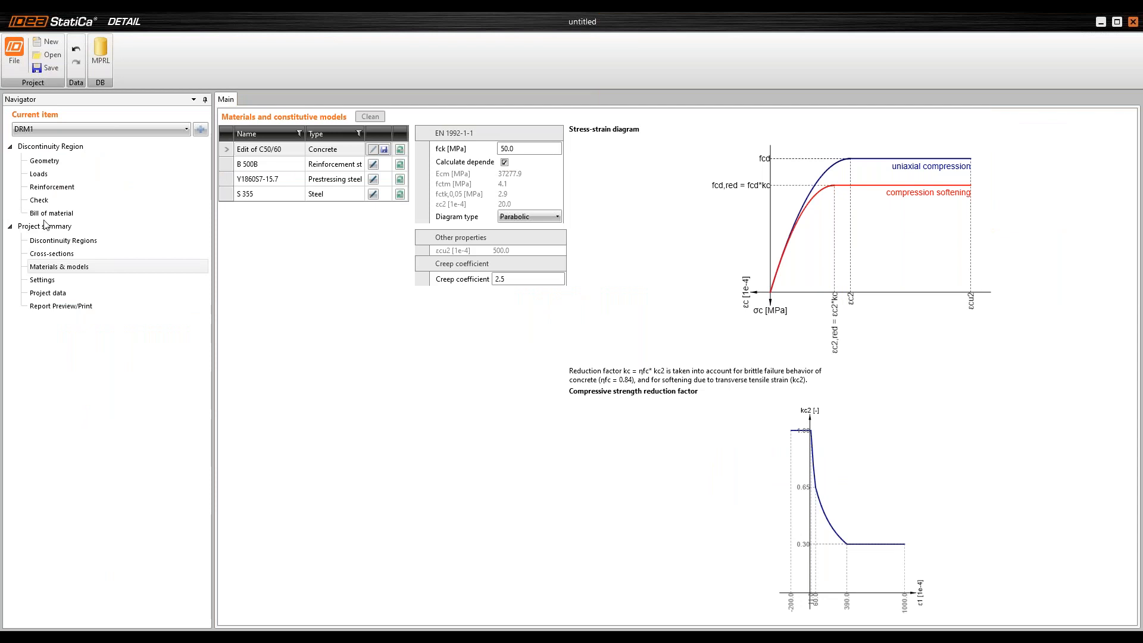
{"action": "left_click", "coordinate": [448, 152]}
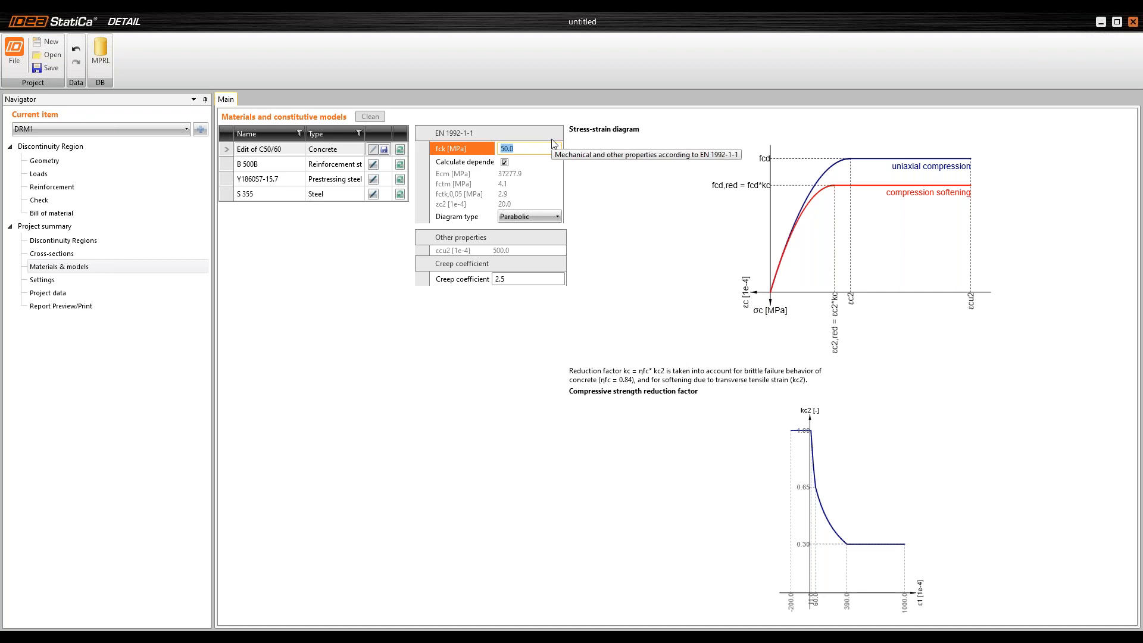
{"action": "type", "text": "36.1"}
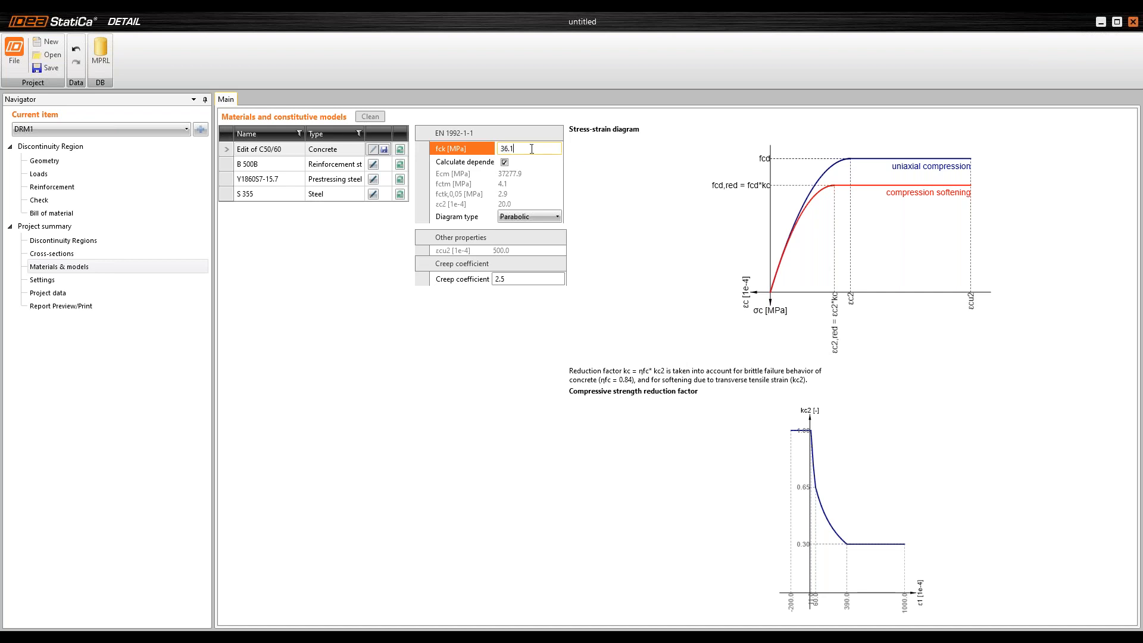
{"action": "left_click", "coordinate": [506, 166]}
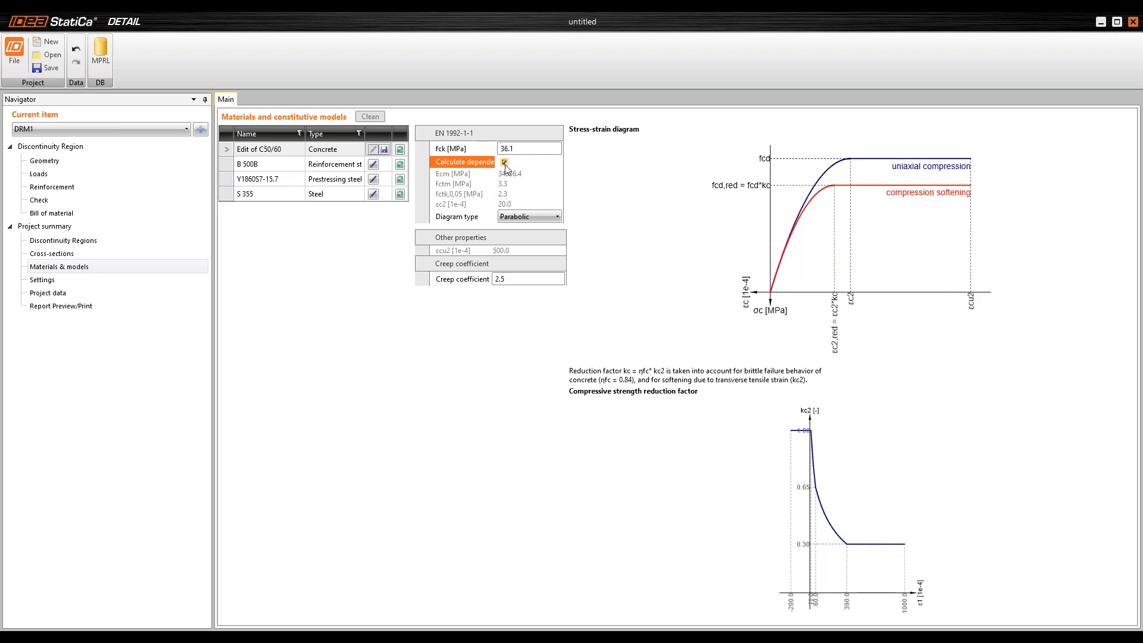
Step: Turn off the calculation of dependent values for the edited concrete and set Ecm to 34090 MPa
{"action": "left_click", "coordinate": [505, 162]}
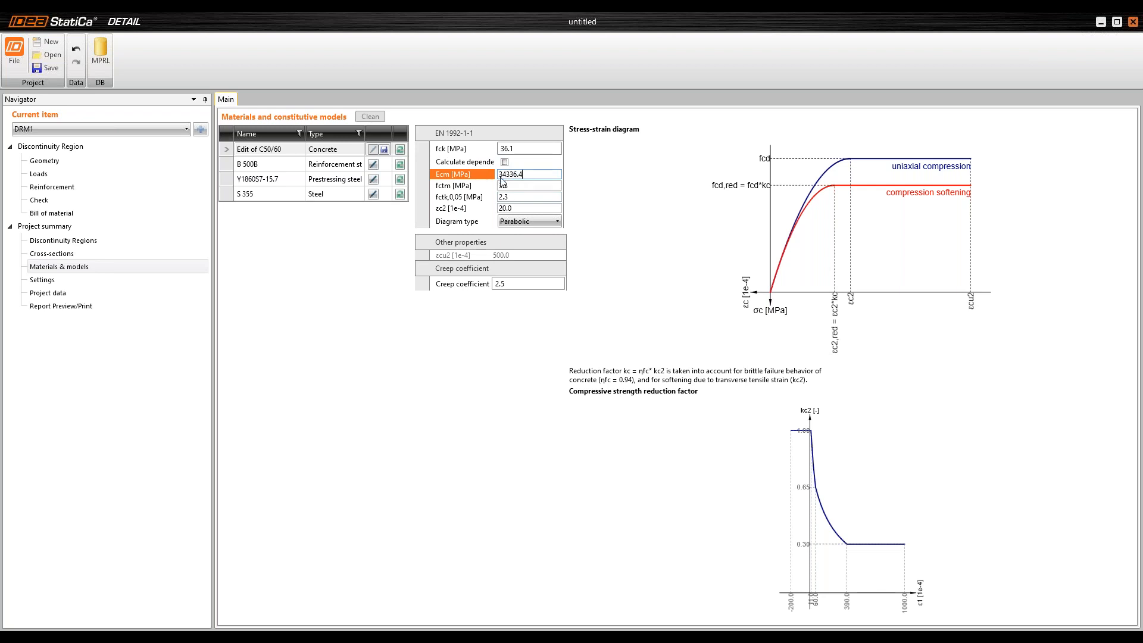
{"action": "left_click_drag", "start_coordinate": [521, 174], "coordinate": [498, 174]}
{"action": "type", "text": "34090"}
{"action": "key", "text": "Tab"}
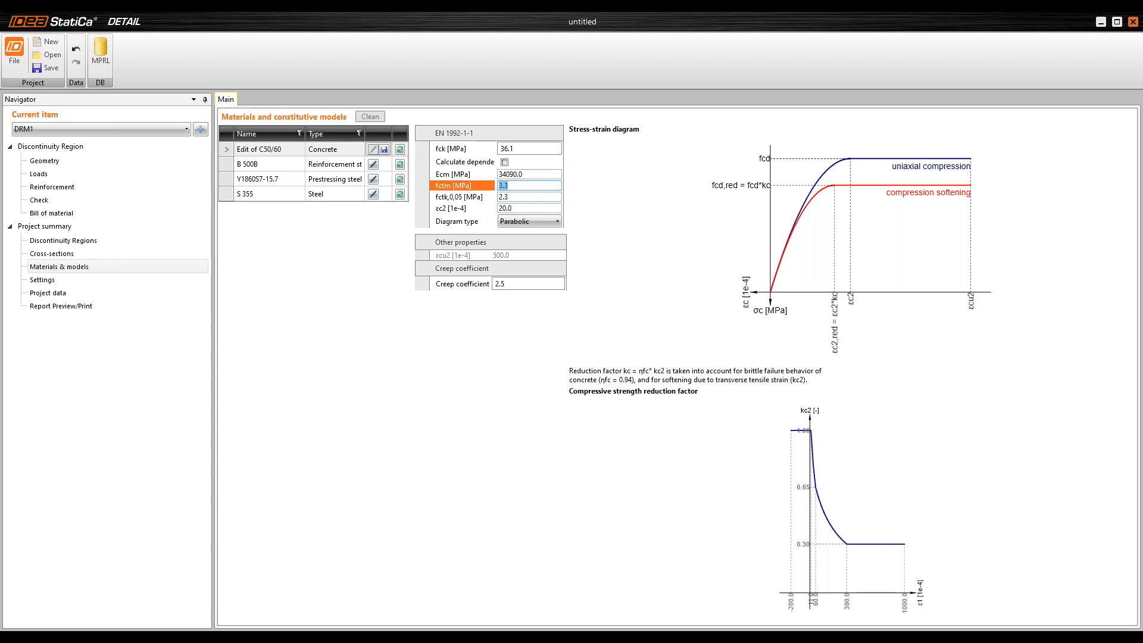
Step: Set the edited concrete's fctm to 3.1 MPa and fctk,0,05 to 1.9 MPa, keeping the Parabolic diagram type
{"action": "type", "text": "3.1"}
{"action": "left_click", "coordinate": [522, 196]}
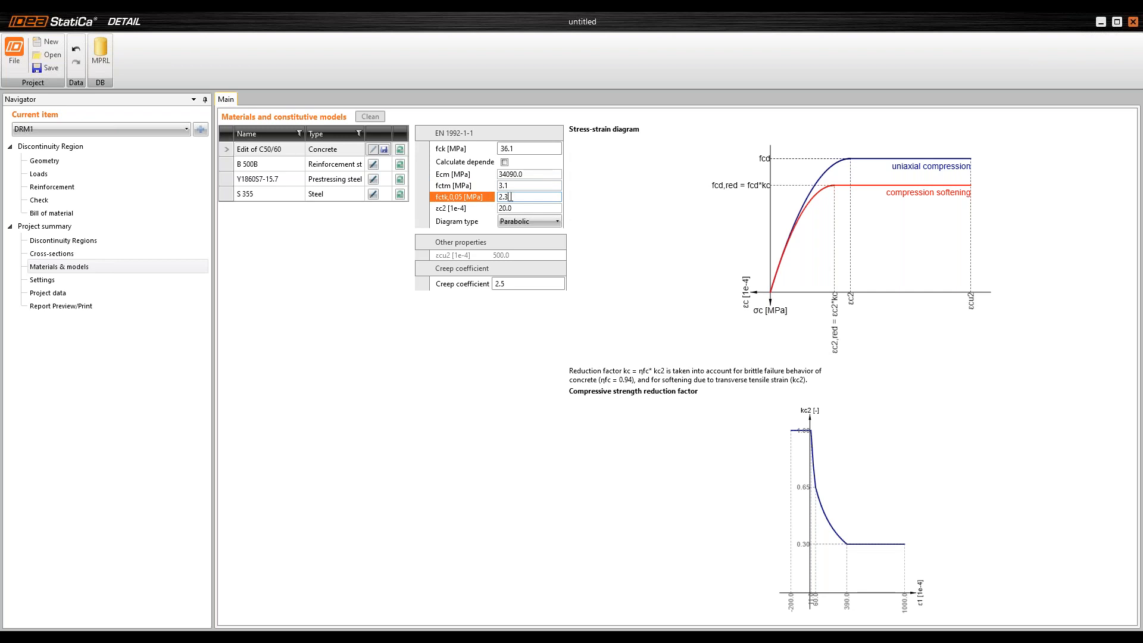
{"action": "key", "text": "ctrl+a"}
{"action": "type", "text": "1.9"}
{"action": "left_click", "coordinate": [506, 225]}
{"action": "left_click", "coordinate": [510, 226]}
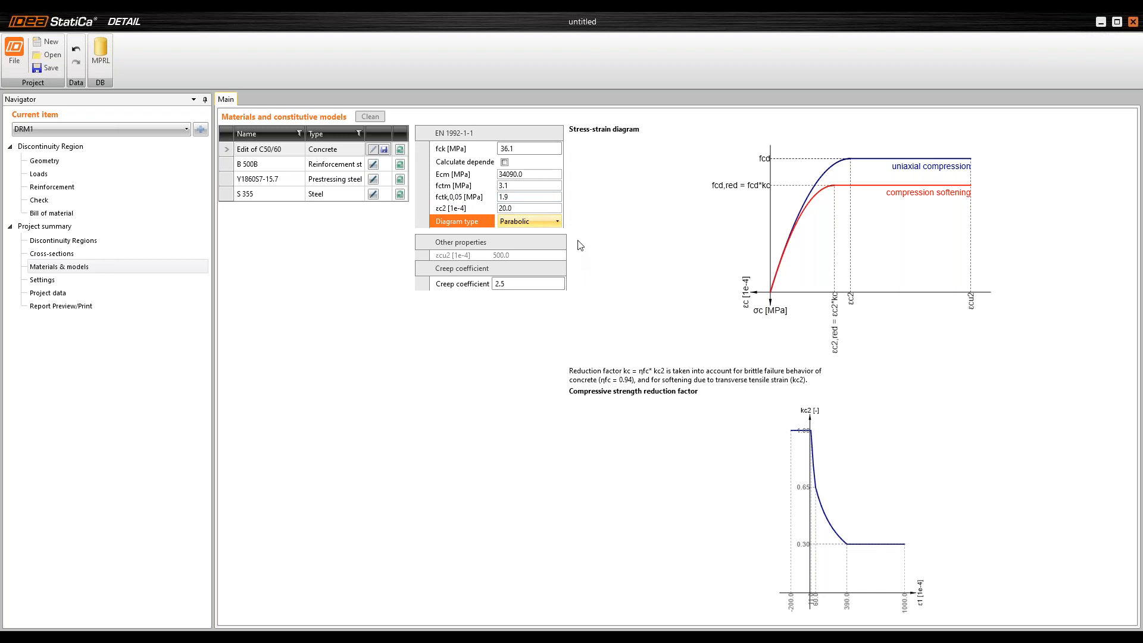
{"action": "left_click", "coordinate": [557, 222]}
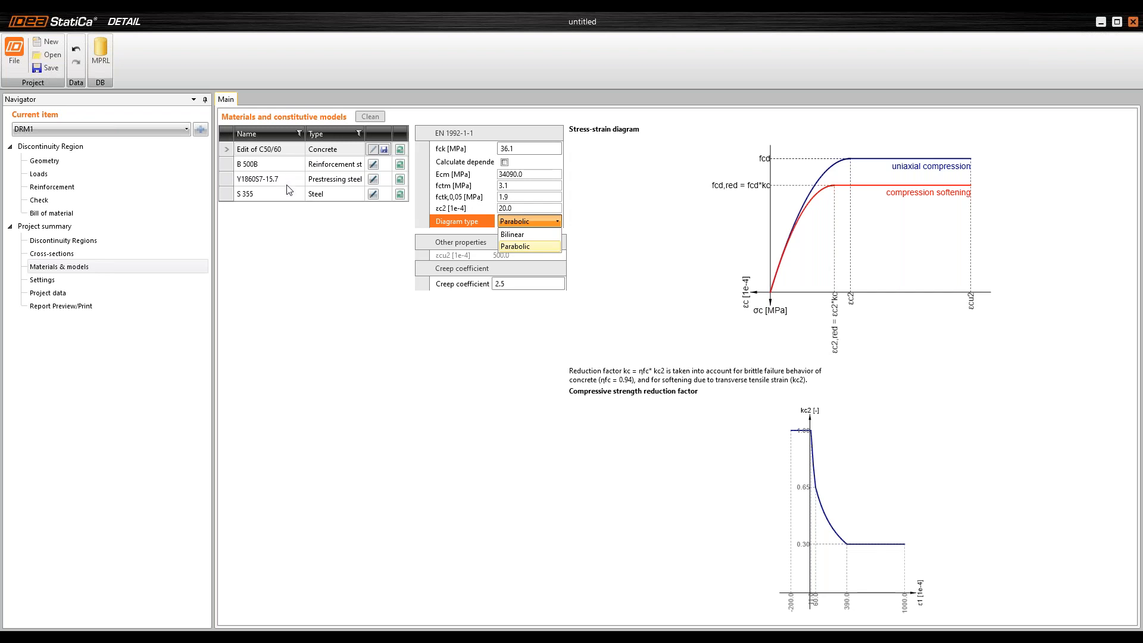
{"action": "left_click", "coordinate": [290, 243]}
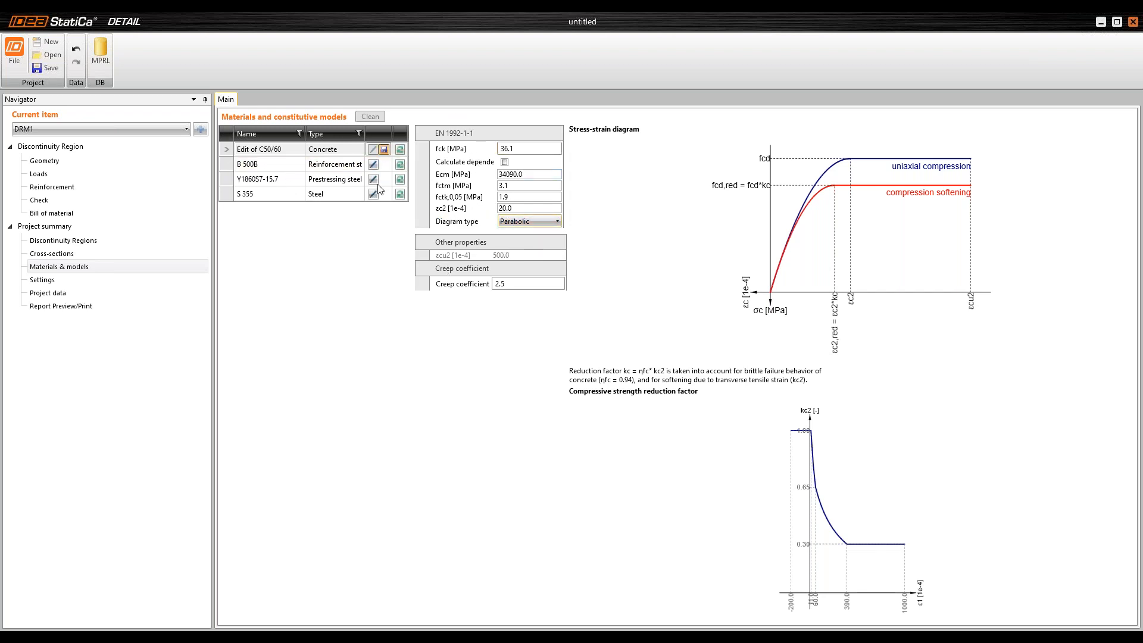
Step: Save the edited concrete to the EC table of the MPRL material library under the name T5
{"action": "left_click", "coordinate": [384, 149]}
{"action": "left_click", "coordinate": [617, 329]}
{"action": "type", "text": "T5"}
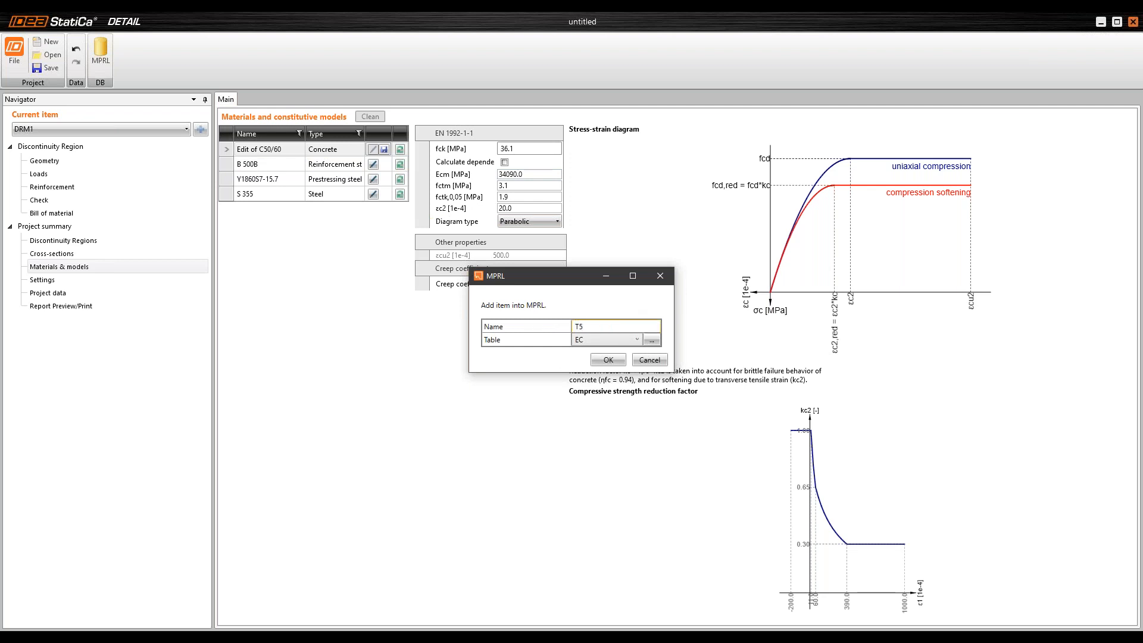
{"action": "left_click", "coordinate": [608, 360]}
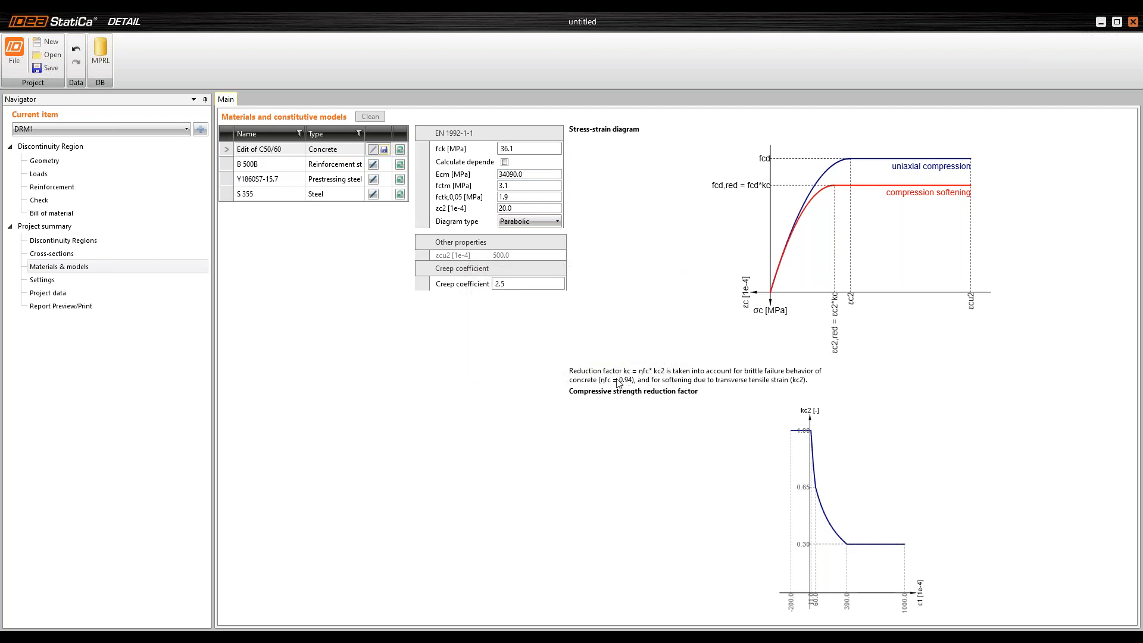
Step: Inspect the concrete assigned to beam M1's two cross-sections, T Shape 900, 450 and the haunch's T Shape 1800, 450
{"action": "left_click", "coordinate": [105, 161]}
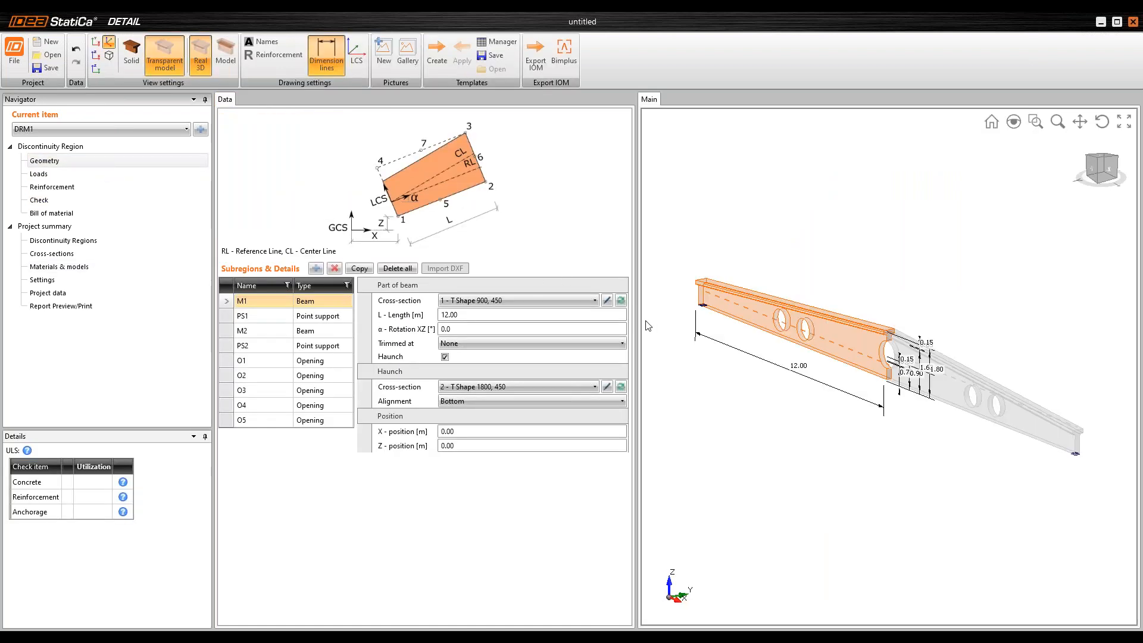
{"action": "left_click", "coordinate": [606, 300]}
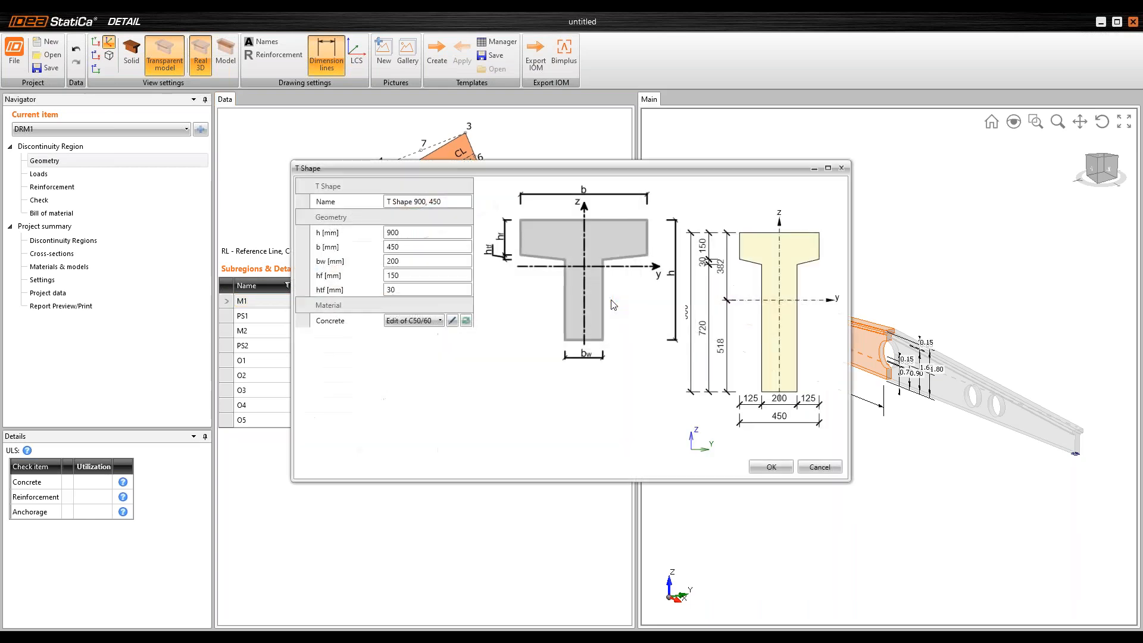
{"action": "left_click", "coordinate": [410, 323]}
{"action": "left_click", "coordinate": [410, 322]}
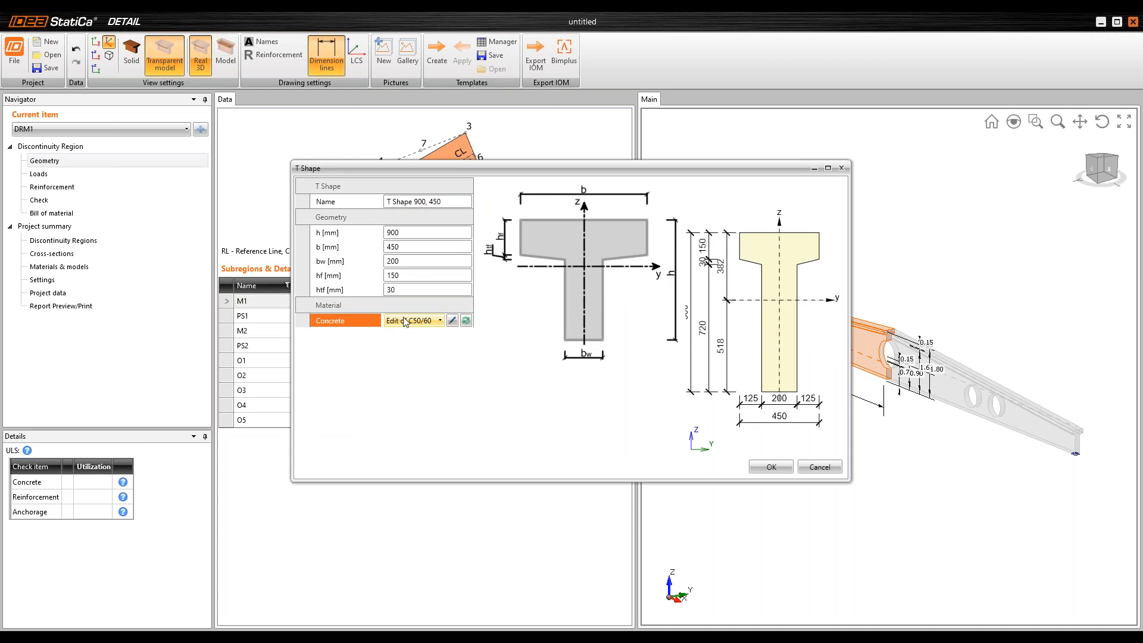
{"action": "left_click", "coordinate": [807, 468]}
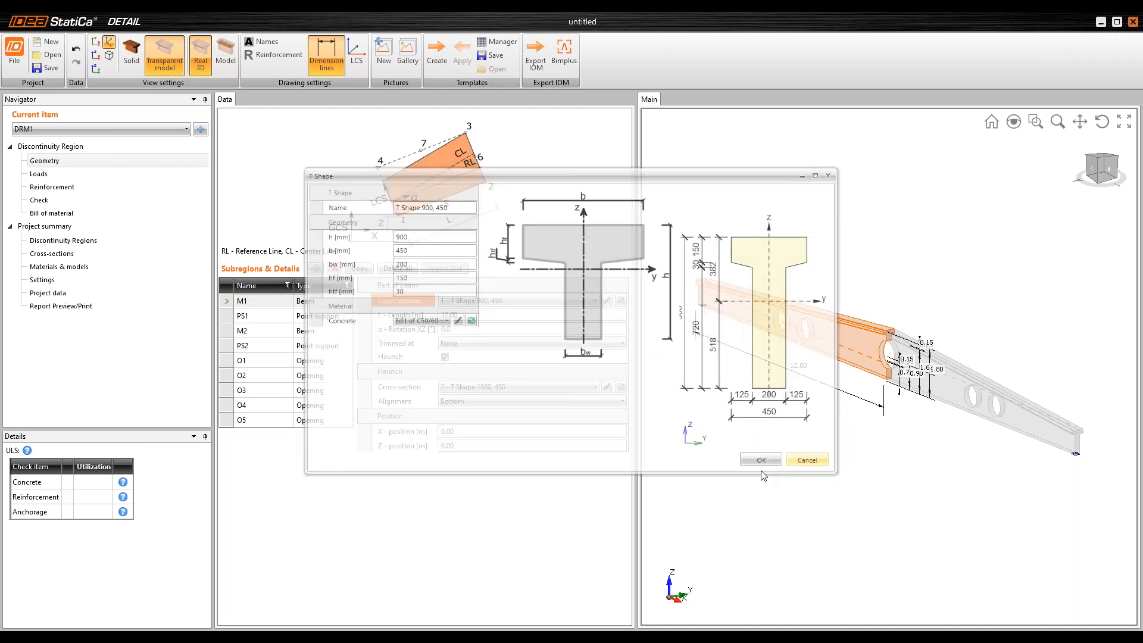
{"action": "left_click", "coordinate": [609, 386]}
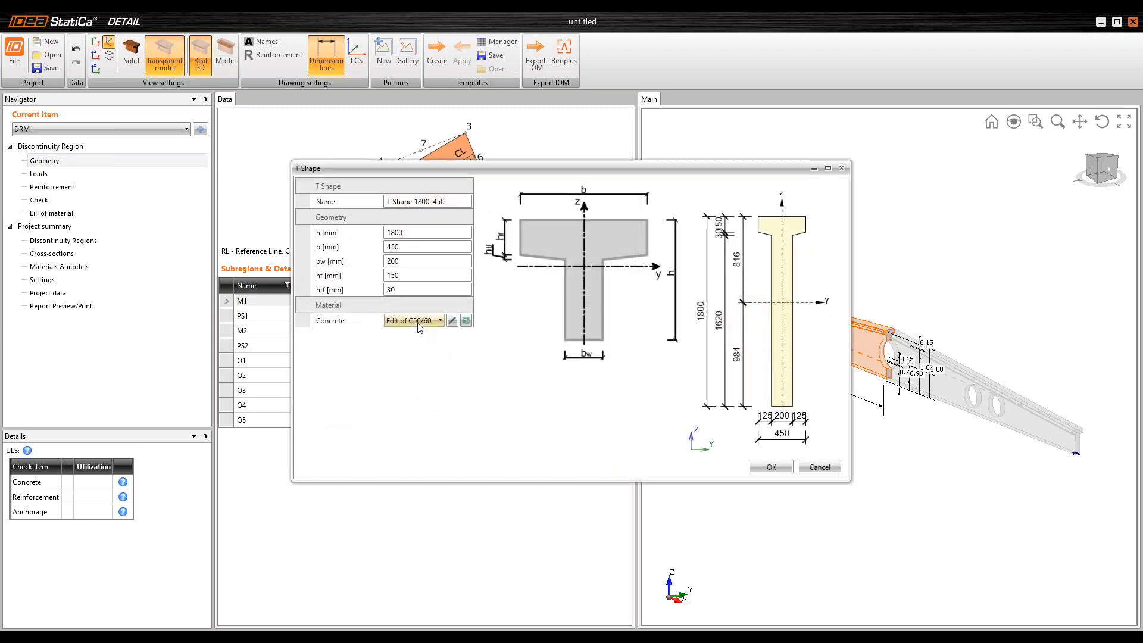
{"action": "left_click", "coordinate": [819, 467]}
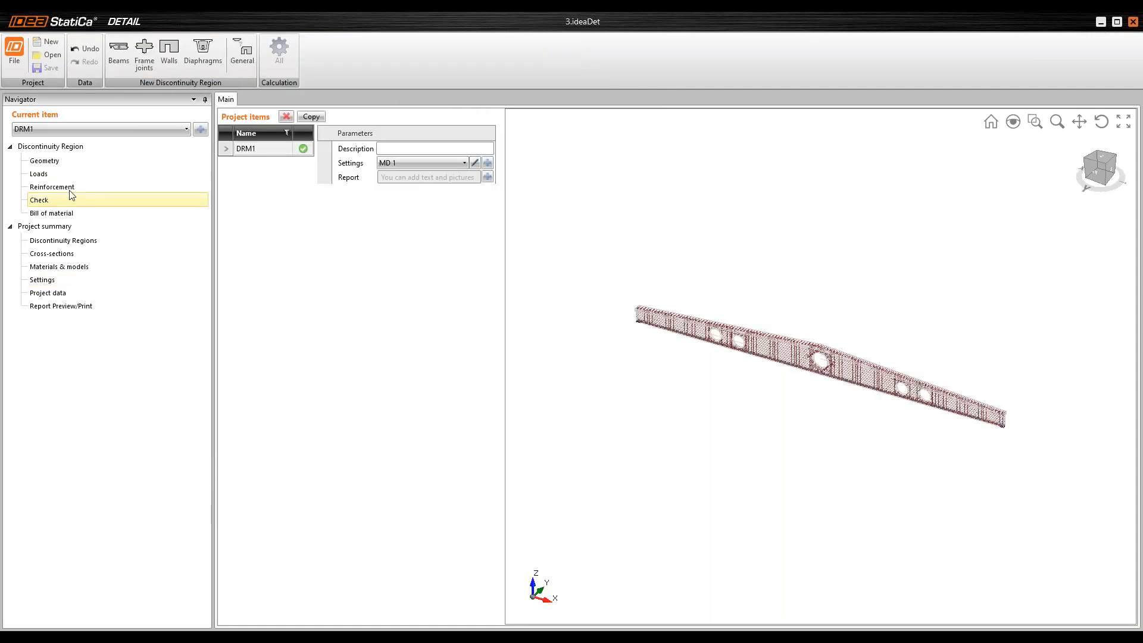
Step: Open DRM1's check results and review the ULS utilization summary for combination t=5, starting with the concrete check
{"action": "left_click", "coordinate": [78, 199]}
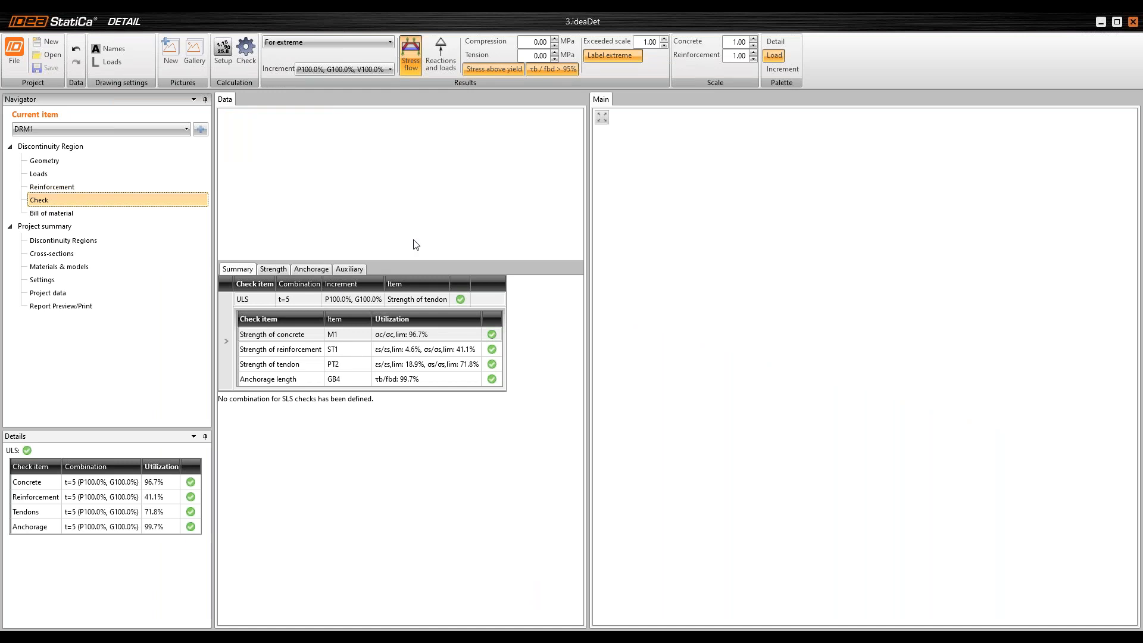
{"action": "left_click", "coordinate": [91, 485]}
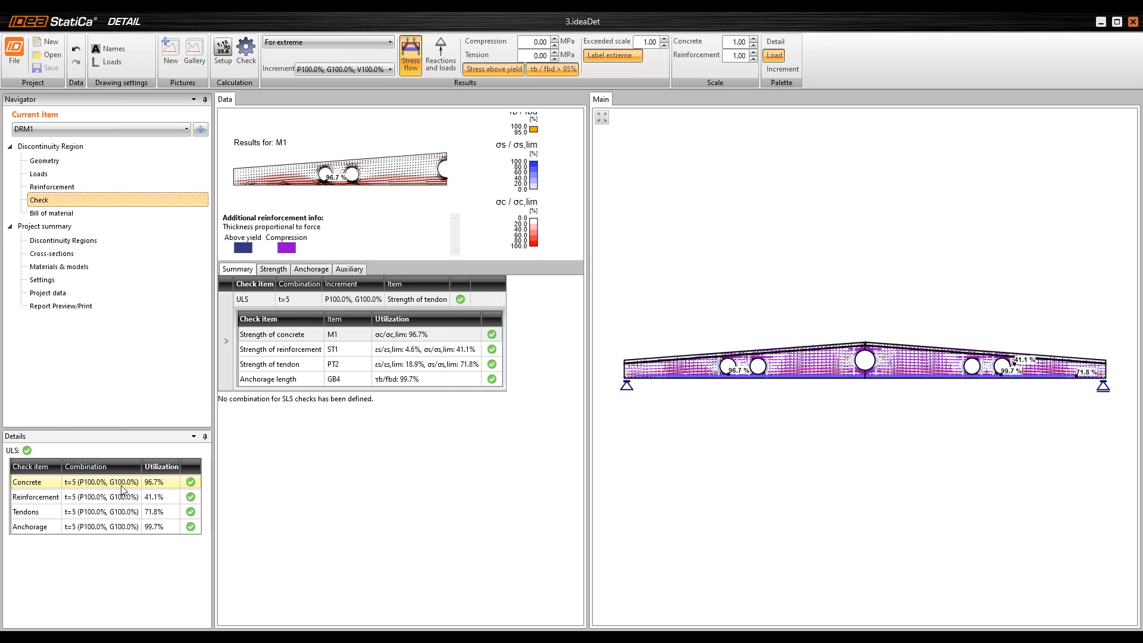
{"action": "left_click", "coordinate": [122, 490]}
{"action": "left_click", "coordinate": [89, 488]}
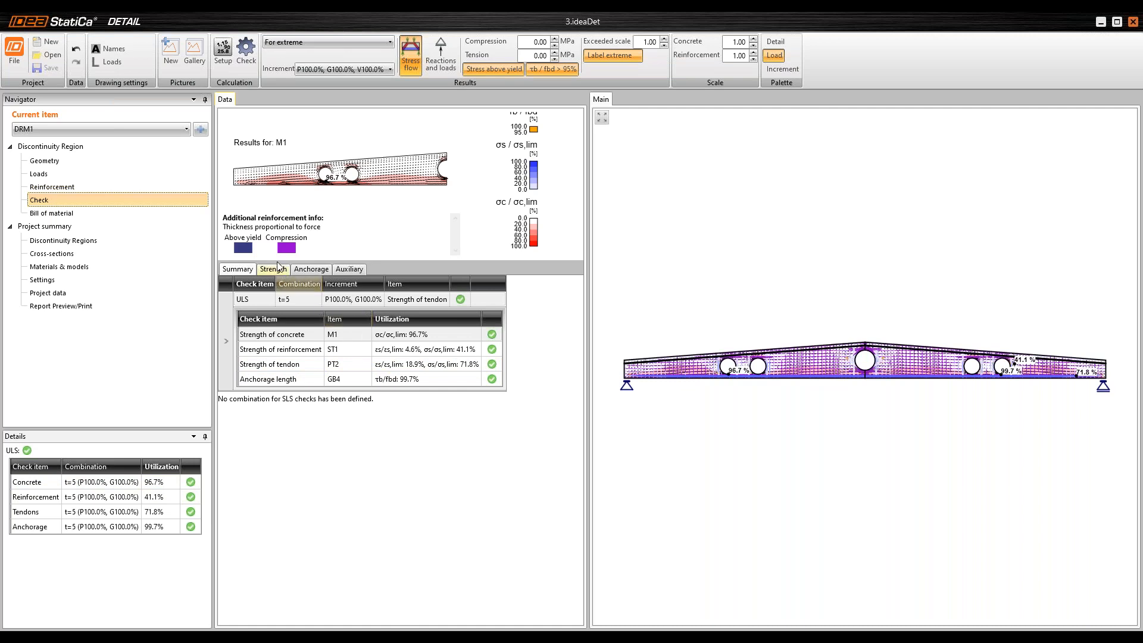
{"action": "left_click", "coordinate": [284, 301]}
{"action": "left_click", "coordinate": [288, 303]}
{"action": "middle_click_drag", "start_coordinate": [876, 273], "coordinate": [875, 247]}
Step: Display the detailed concrete strength results as stress σc and examine them around the web openings and along the whole girder
{"action": "left_click", "coordinate": [274, 269]}
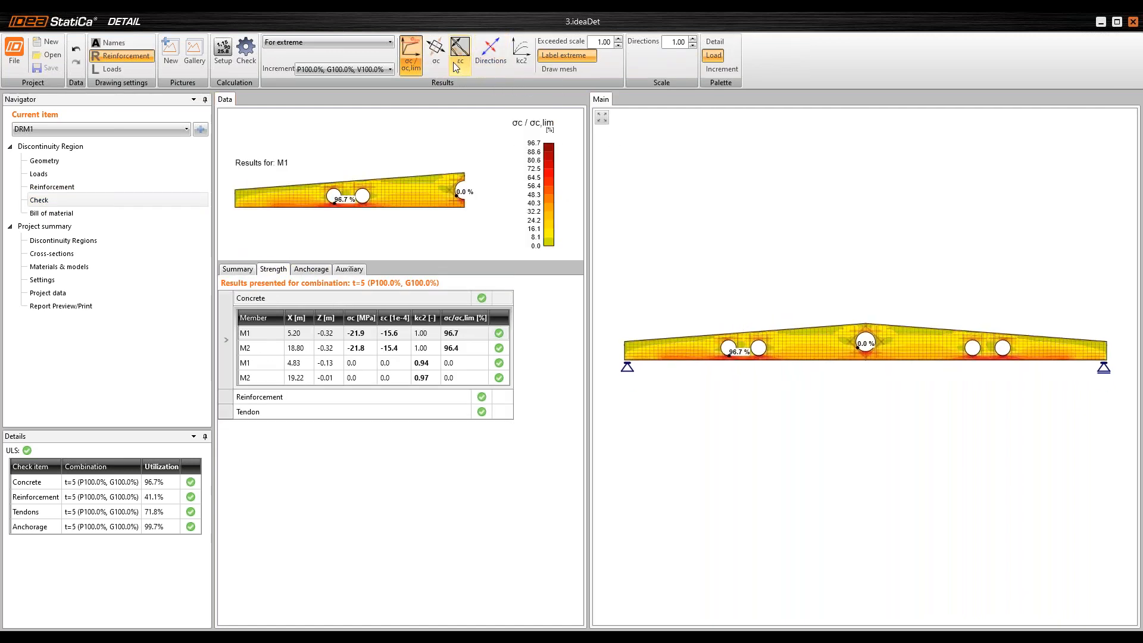
{"action": "left_click", "coordinate": [436, 51]}
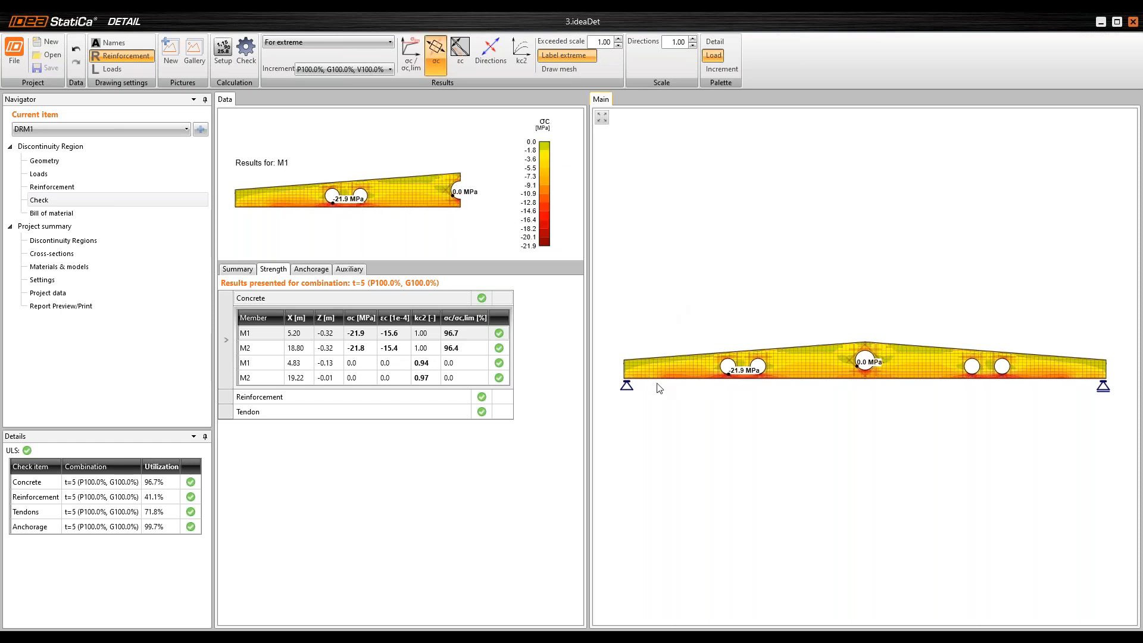
{"action": "scroll", "coordinate": [732, 384], "scroll_direction": "up", "scroll_amount": 2}
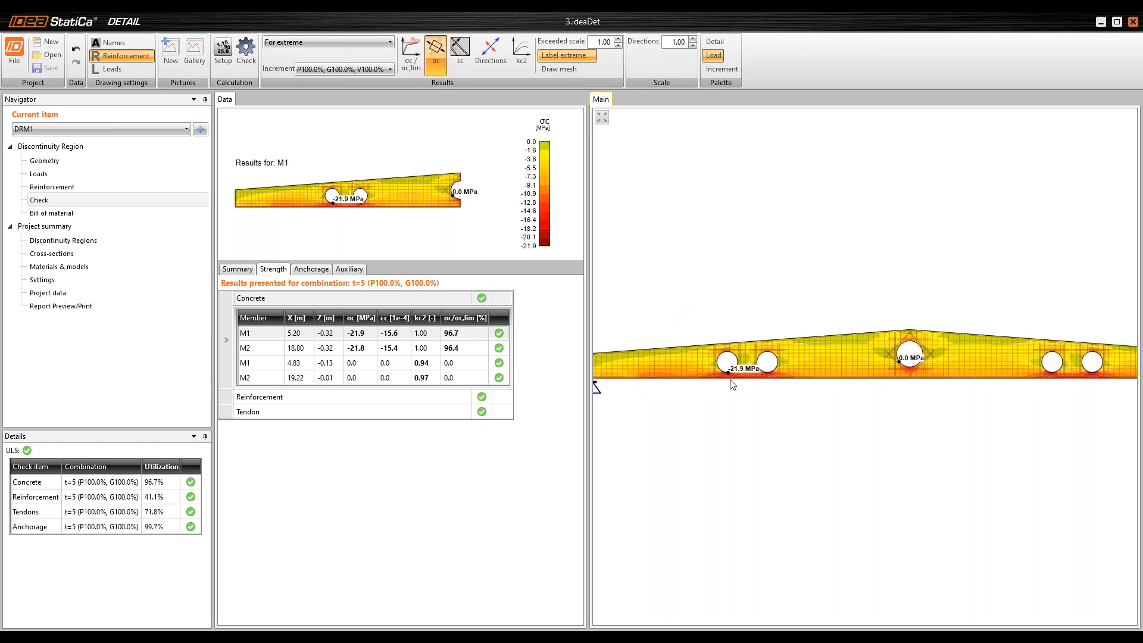
{"action": "middle_click_drag", "start_coordinate": [732, 384], "coordinate": [738, 372]}
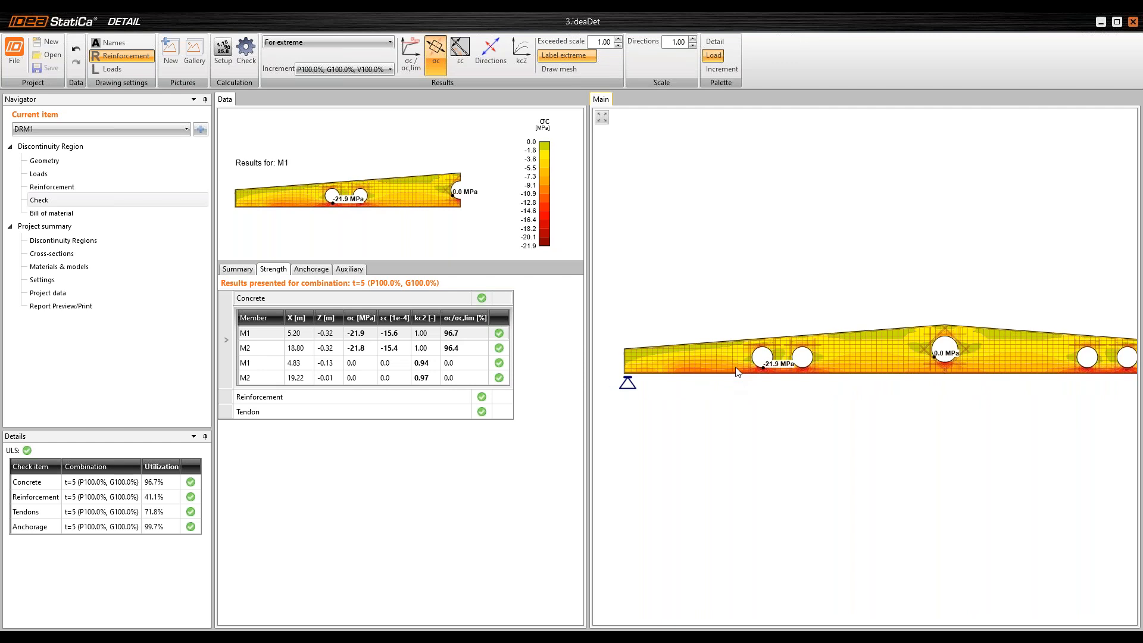
{"action": "scroll", "coordinate": [737, 369], "scroll_direction": "up", "scroll_amount": 4}
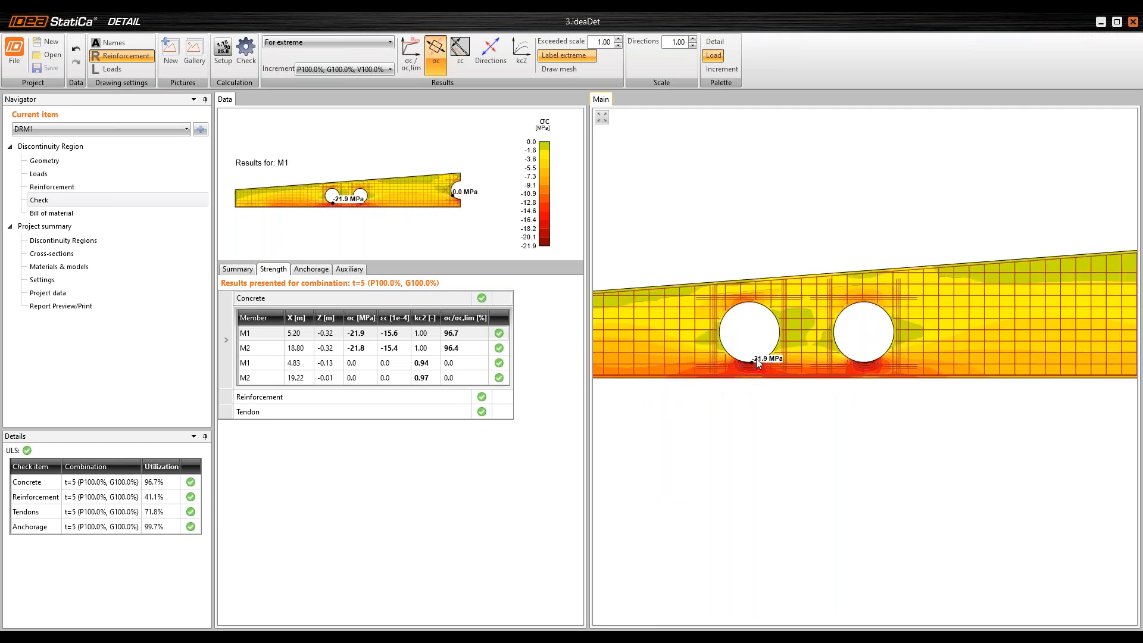
{"action": "scroll", "coordinate": [755, 366], "scroll_direction": "down", "scroll_amount": 3}
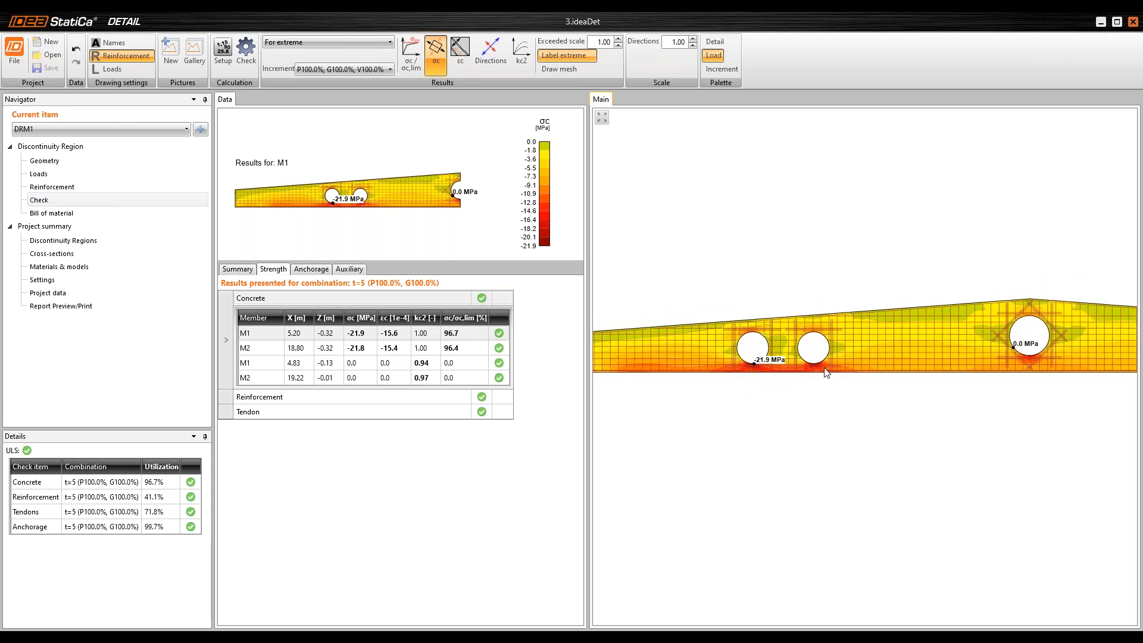
{"action": "middle_click_drag", "start_coordinate": [831, 370], "coordinate": [436, 370]}
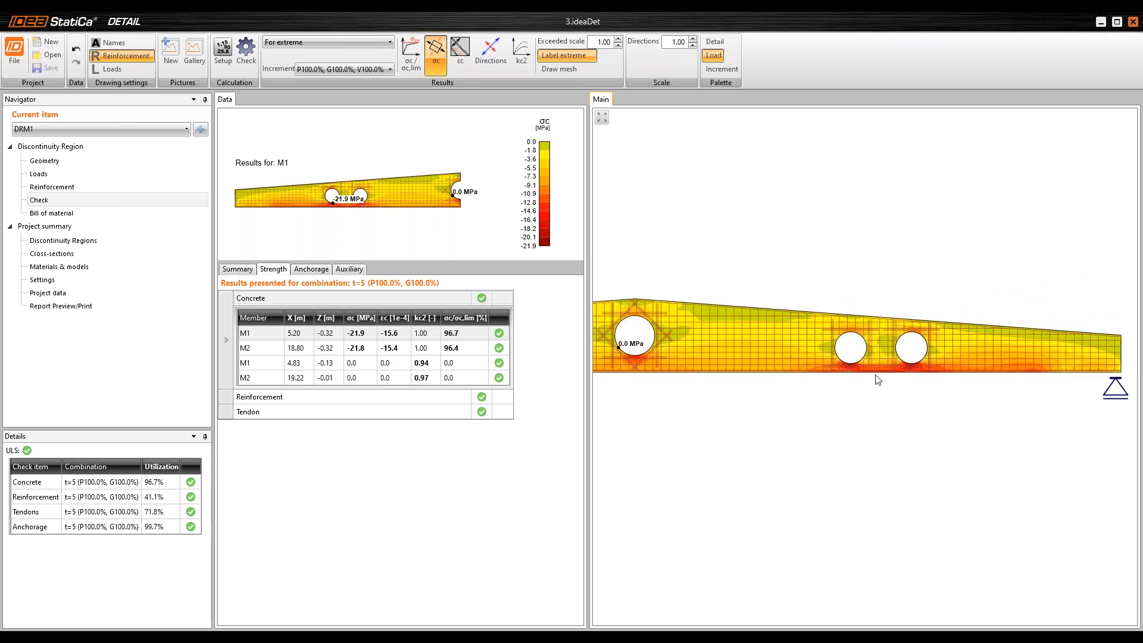
{"action": "middle_click_drag", "start_coordinate": [820, 369], "coordinate": [1057, 353]}
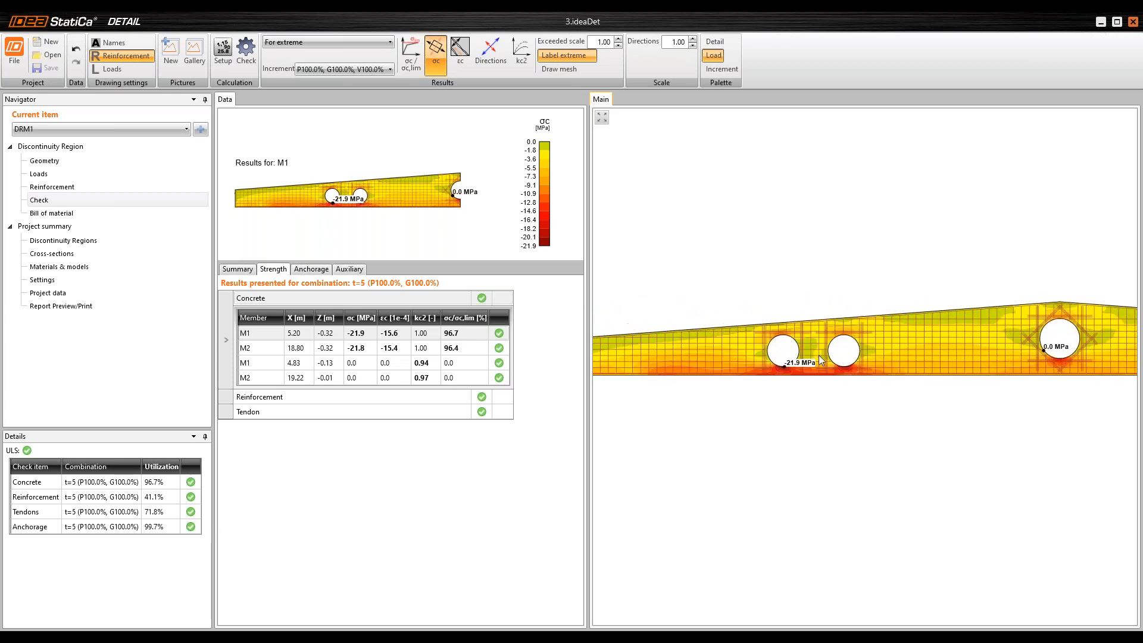
{"action": "middle_click_drag", "start_coordinate": [726, 348], "coordinate": [769, 345]}
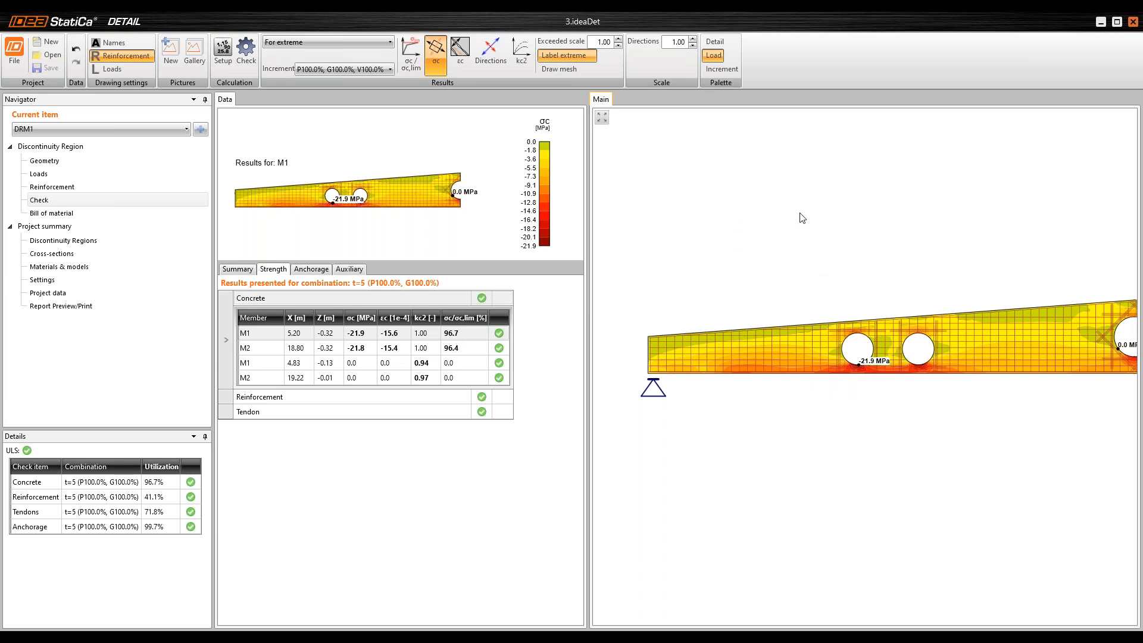
{"action": "middle_click_drag", "start_coordinate": [801, 216], "coordinate": [739, 217]}
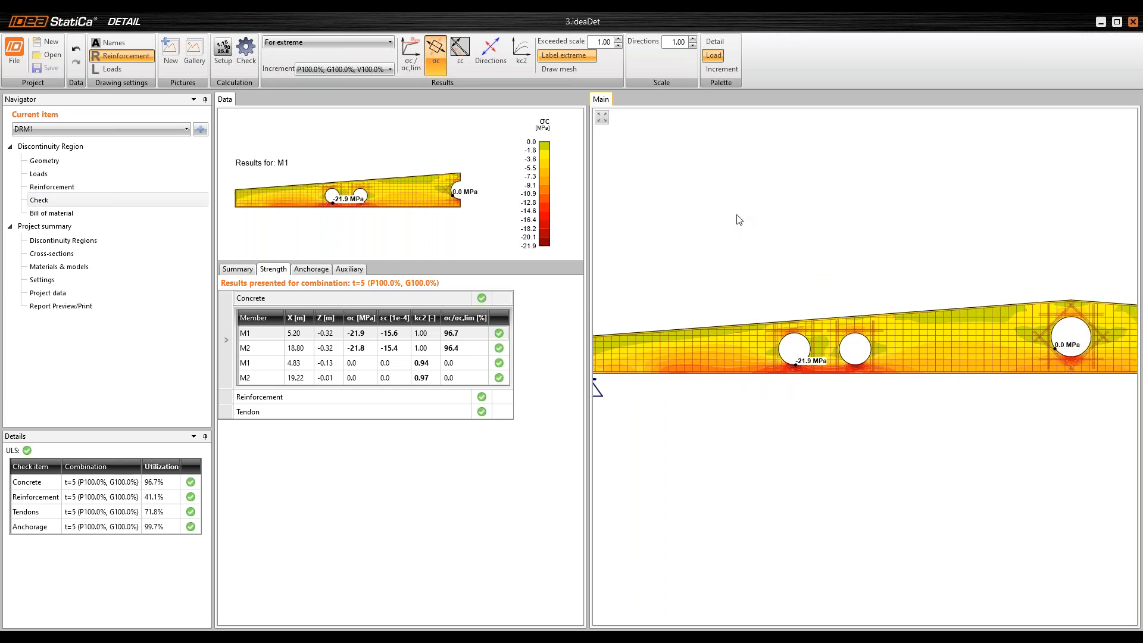
{"action": "middle_click_drag", "start_coordinate": [866, 206], "coordinate": [882, 189]}
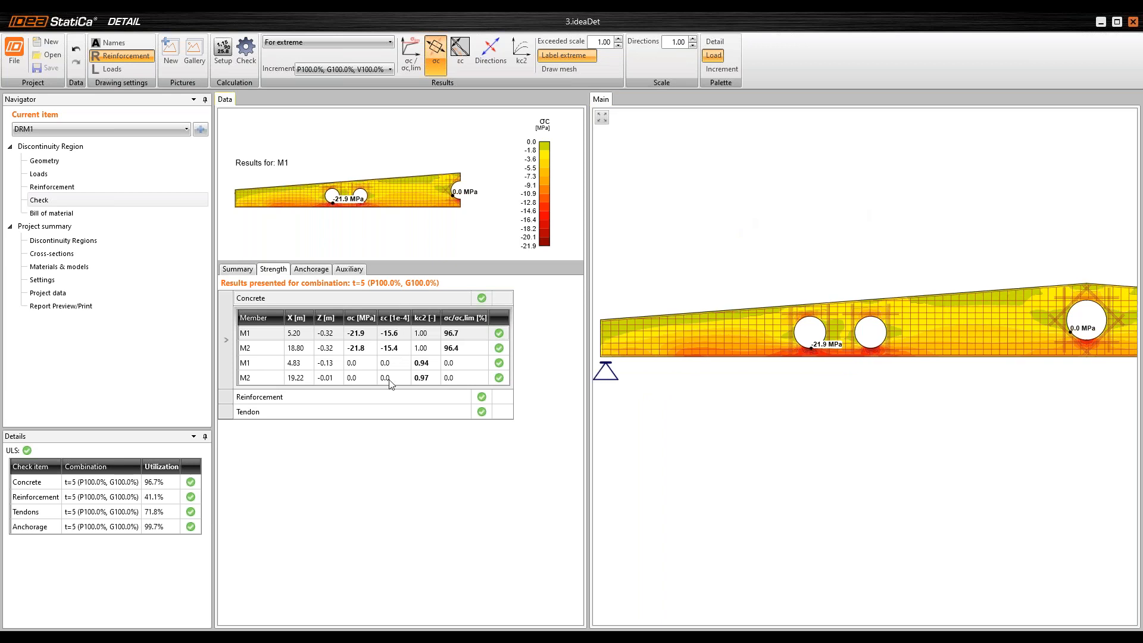
Step: Display the reinforcement stress σs and examine the bars around the paired openings and the midspan opening
{"action": "left_click", "coordinate": [425, 402]}
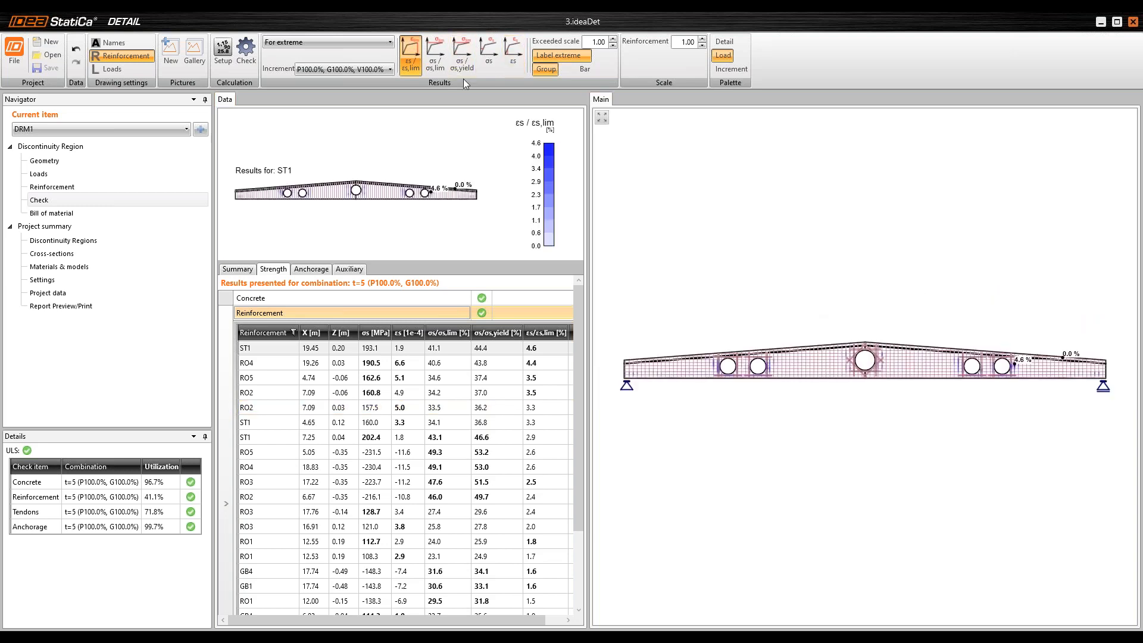
{"action": "left_click", "coordinate": [488, 54]}
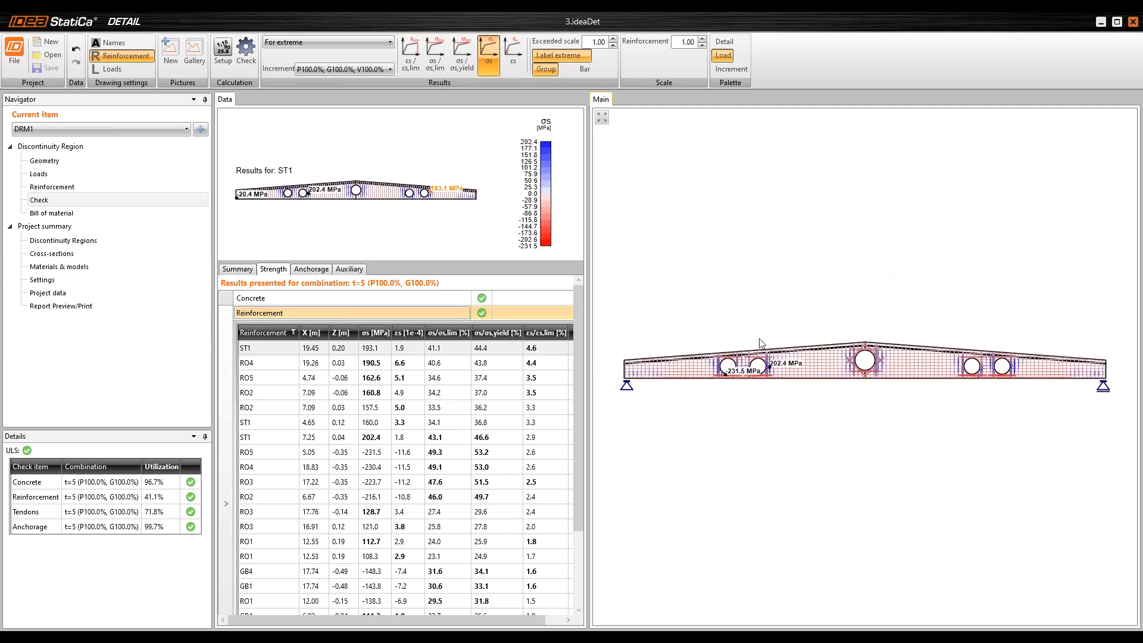
{"action": "scroll", "coordinate": [737, 385], "scroll_direction": "up", "scroll_amount": 4}
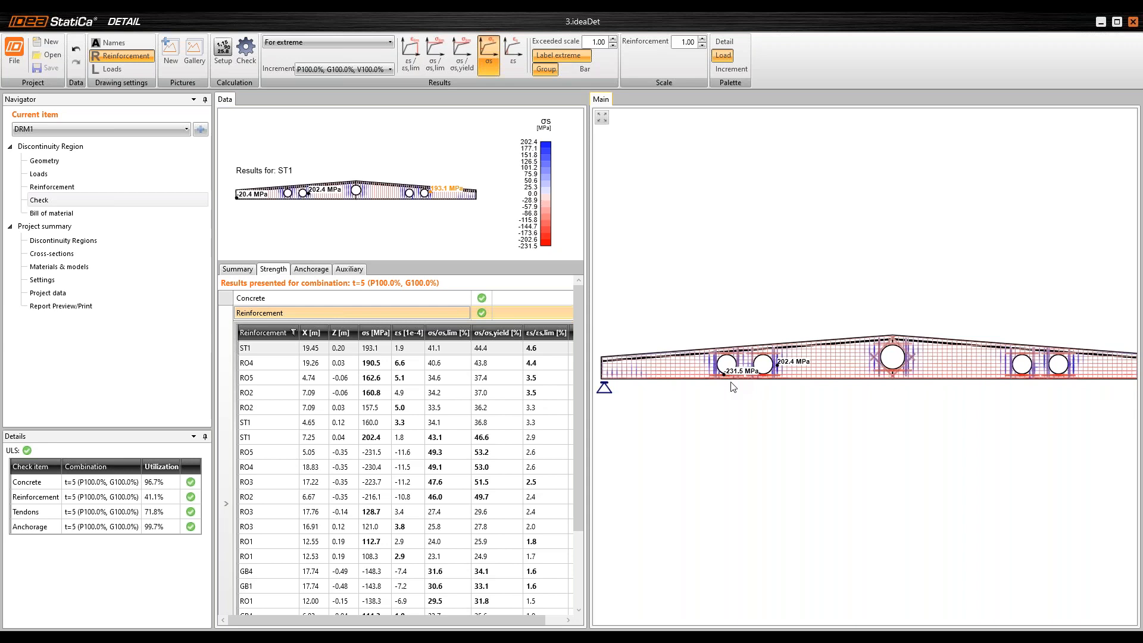
{"action": "scroll", "coordinate": [743, 373], "scroll_direction": "up", "scroll_amount": 3}
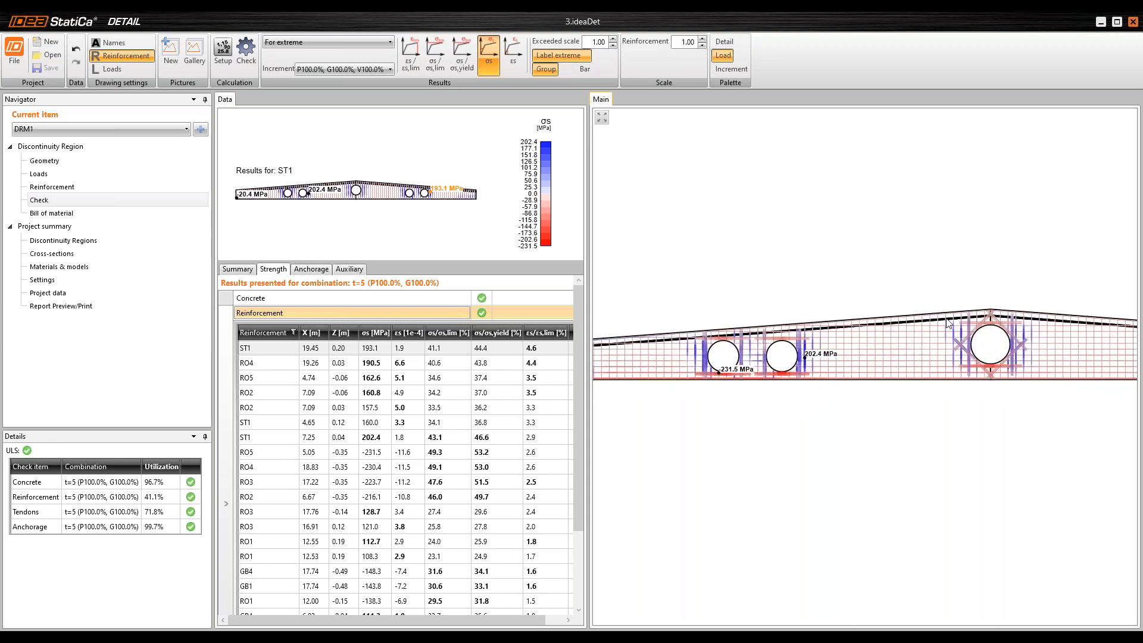
{"action": "scroll", "coordinate": [924, 331], "scroll_direction": "up", "scroll_amount": 2}
{"action": "middle_click_drag", "start_coordinate": [1128, 293], "coordinate": [944, 332]}
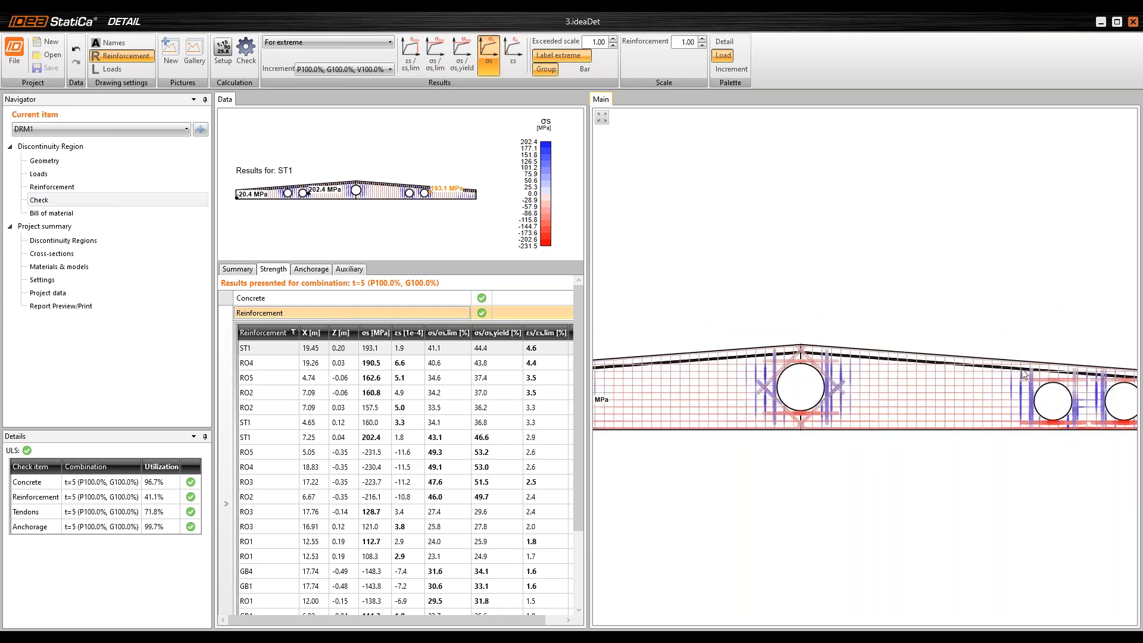
{"action": "mouse_move", "coordinate": [763, 377]}
{"action": "middle_mouse_down"}
{"action": "mouse_move", "coordinate": [993, 338]}
{"action": "mouse_move", "coordinate": [819, 371]}
{"action": "middle_mouse_up"}
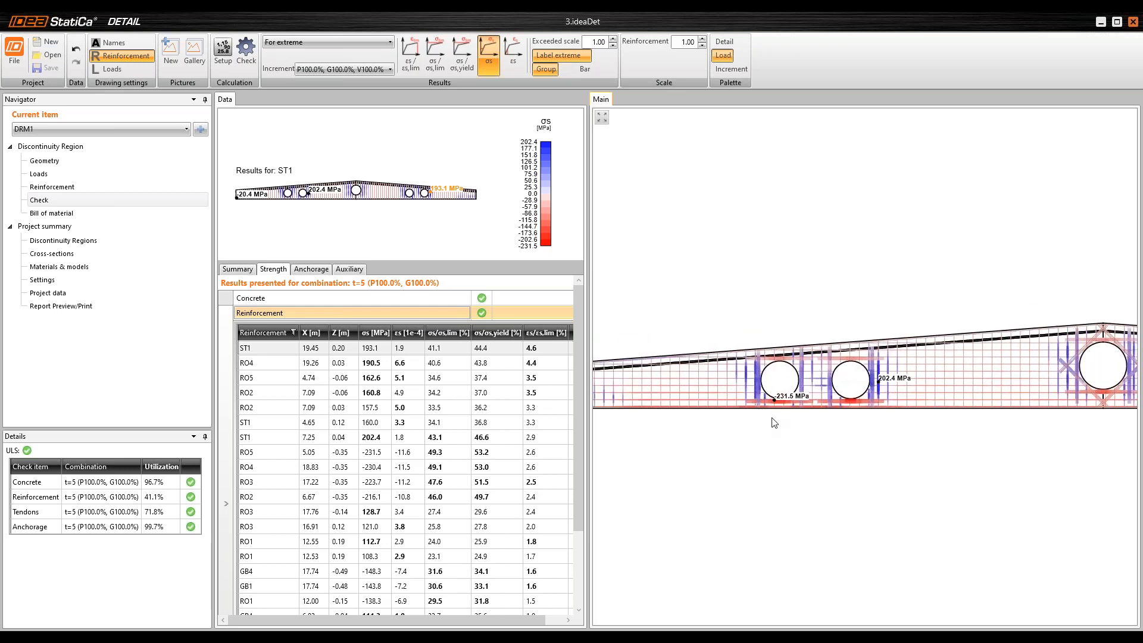
{"action": "middle_click_drag", "start_coordinate": [744, 420], "coordinate": [761, 422]}
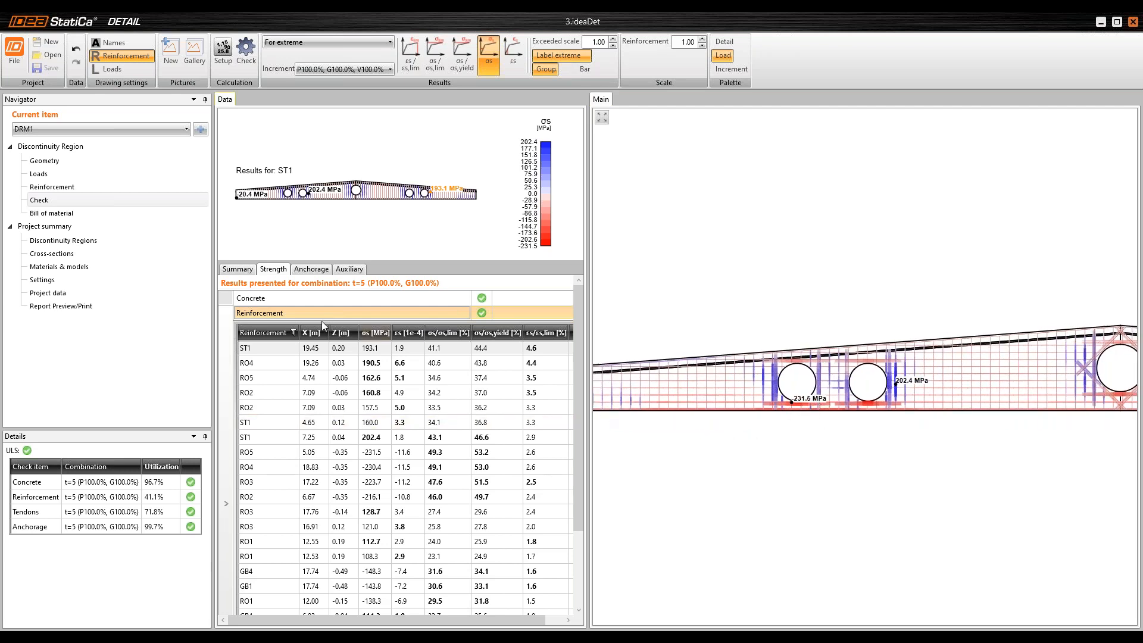
Step: Show the tendon strength results and inspect the stress entries for tendons PT1 and PT2
{"action": "scroll", "coordinate": [422, 437], "scroll_direction": "down", "scroll_amount": 4}
{"action": "left_click", "coordinate": [299, 608]}
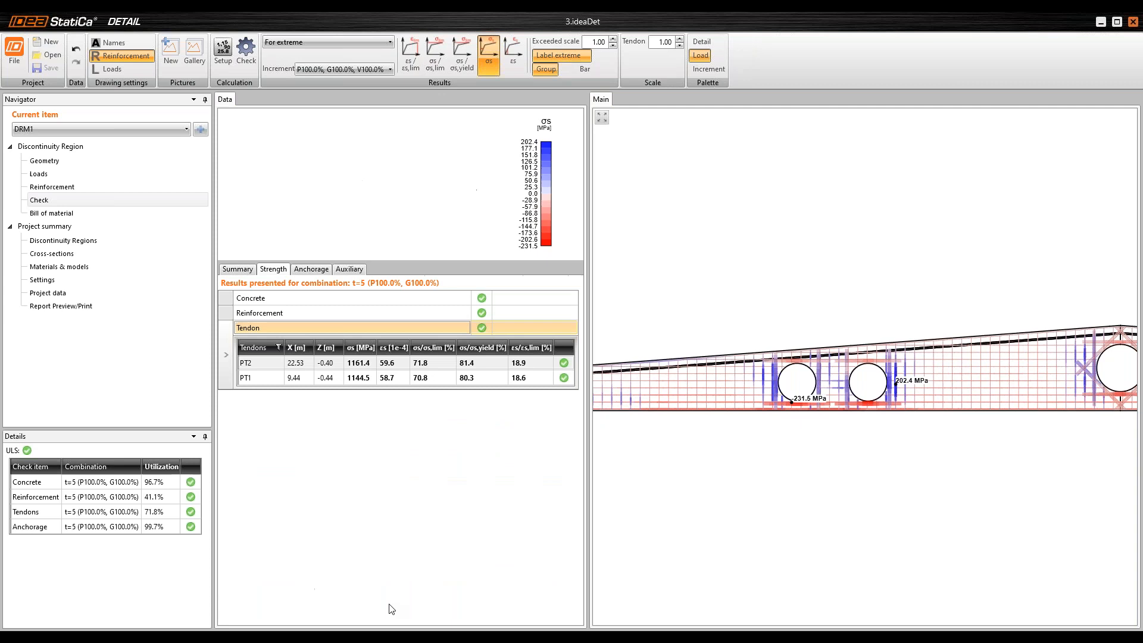
{"action": "middle_click_drag", "start_coordinate": [712, 287], "coordinate": [718, 270]}
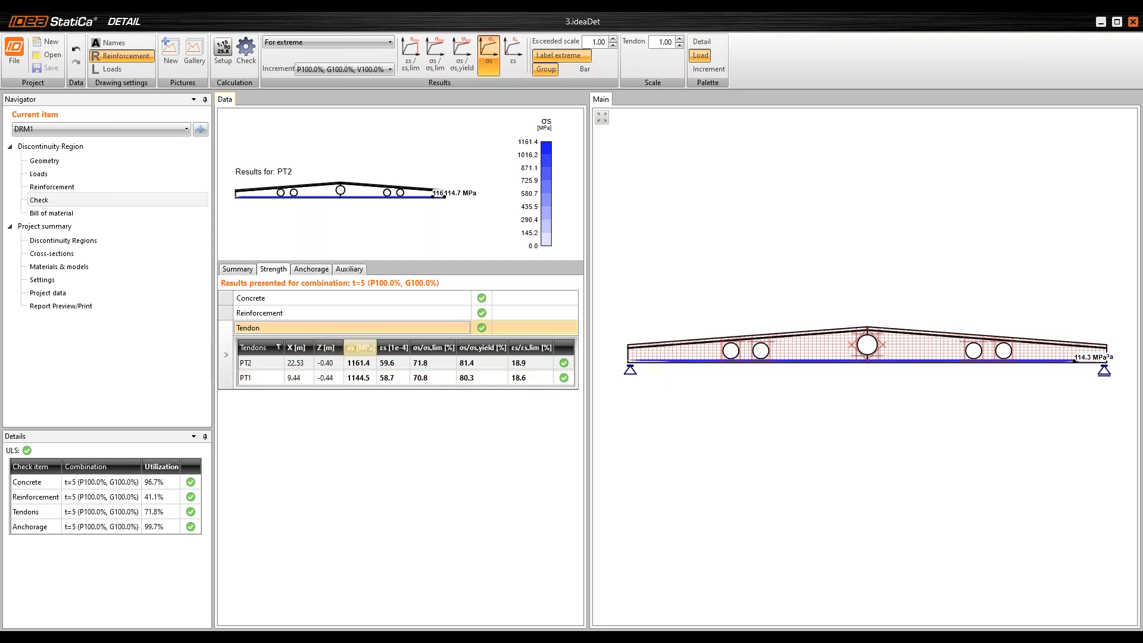
{"action": "left_click", "coordinate": [262, 378]}
{"action": "left_click", "coordinate": [259, 363]}
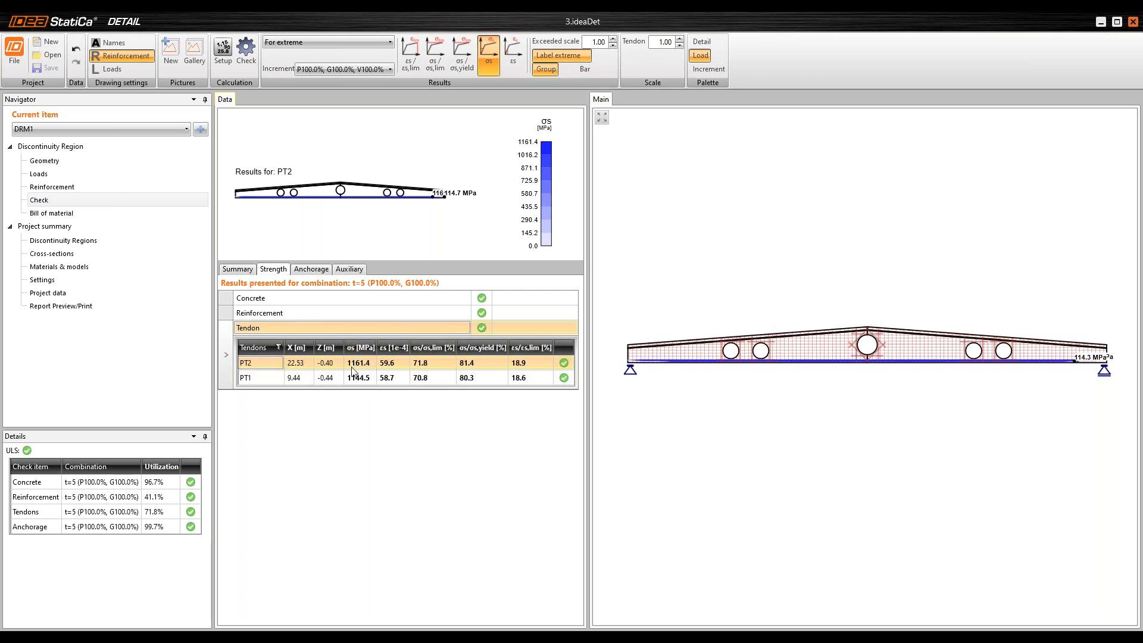
Step: Examine the tendon stress distribution from the transfer zone at the support to the midspan opening
{"action": "scroll", "coordinate": [666, 361], "scroll_direction": "up", "scroll_amount": 2}
{"action": "scroll", "coordinate": [666, 361], "scroll_direction": "up", "scroll_amount": 3}
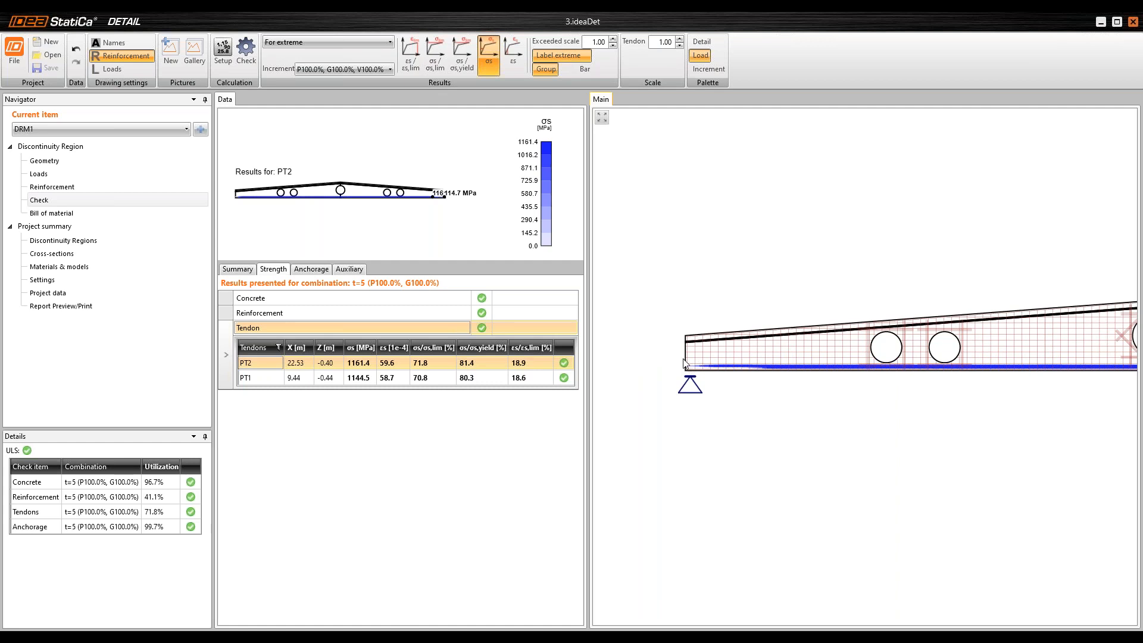
{"action": "scroll", "coordinate": [690, 366], "scroll_direction": "up", "scroll_amount": 3}
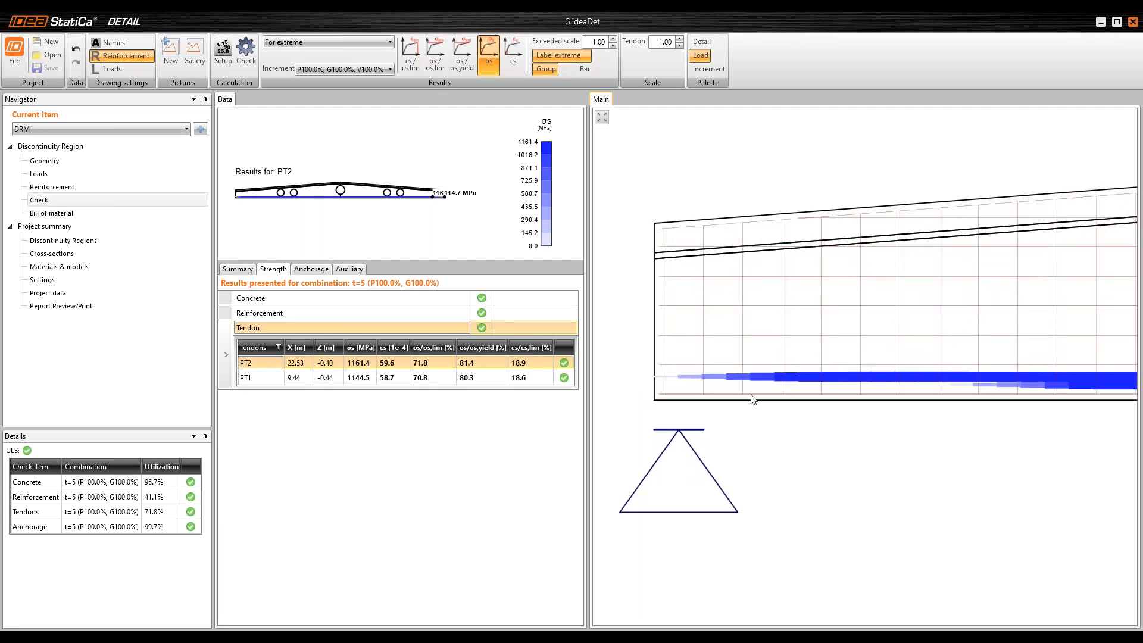
{"action": "scroll", "coordinate": [797, 376], "scroll_direction": "down", "scroll_amount": 3}
{"action": "middle_click_drag", "start_coordinate": [1065, 382], "coordinate": [661, 376]}
{"action": "middle_click_drag", "start_coordinate": [1095, 342], "coordinate": [631, 386]}
{"action": "middle_click_drag", "start_coordinate": [943, 359], "coordinate": [755, 364]}
{"action": "scroll", "coordinate": [756, 364], "scroll_direction": "down", "scroll_amount": 2}
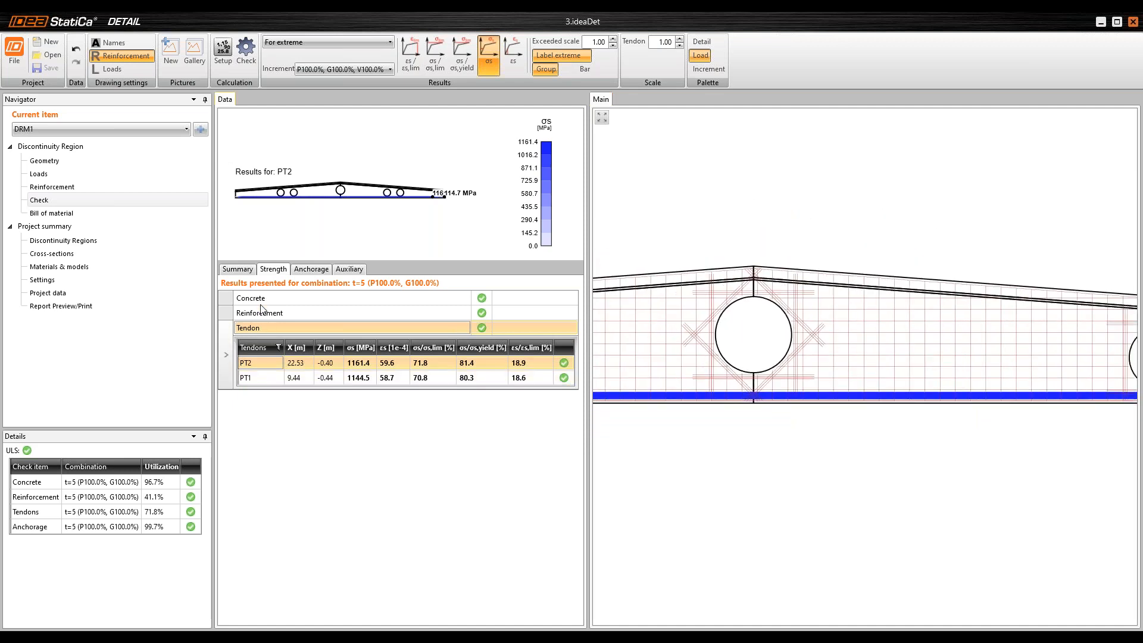
Step: Review the girder's deformation results as total displacement u, horizontal displacement Ux and vertical displacement Uz
{"action": "left_click", "coordinate": [342, 271]}
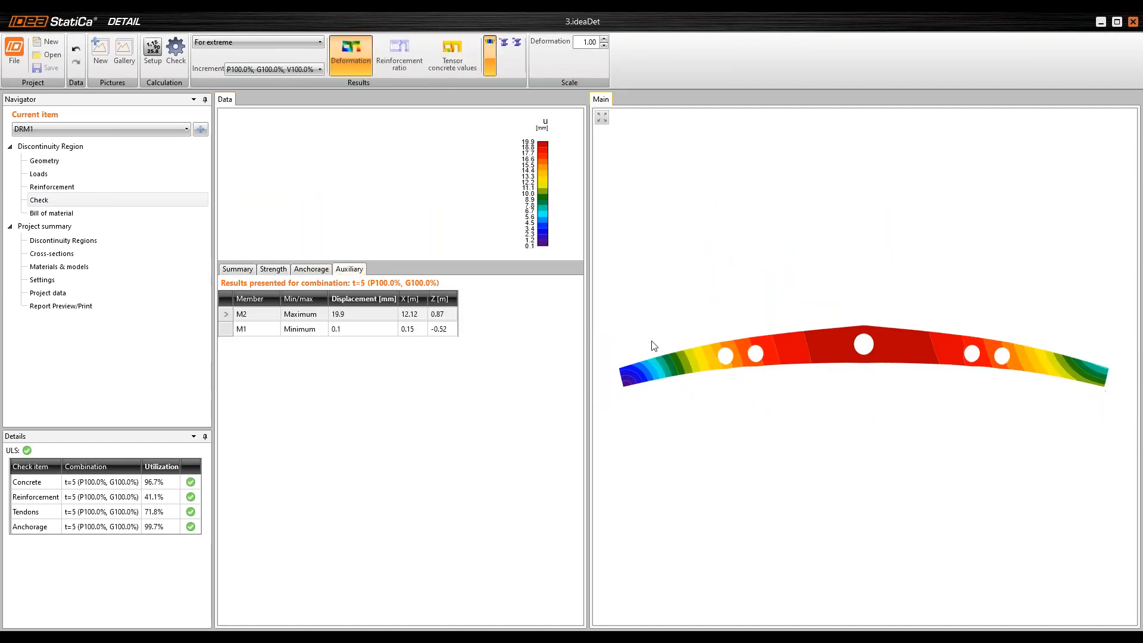
{"action": "key", "text": "ctrl"}
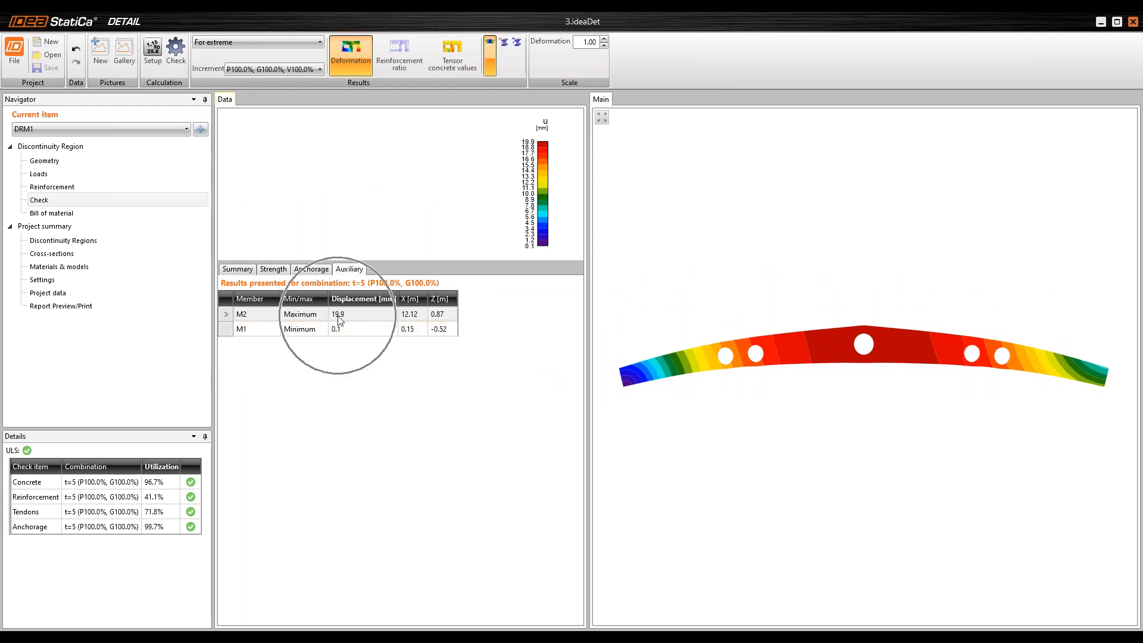
{"action": "key", "text": "ctrl"}
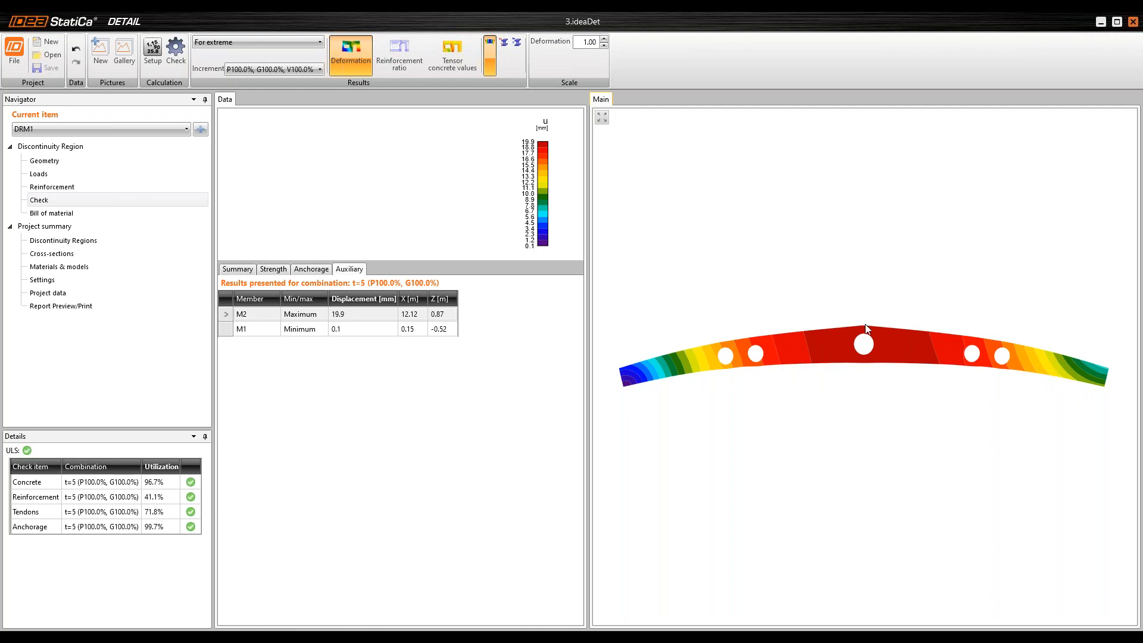
{"action": "middle_click_drag", "start_coordinate": [722, 232], "coordinate": [722, 224]}
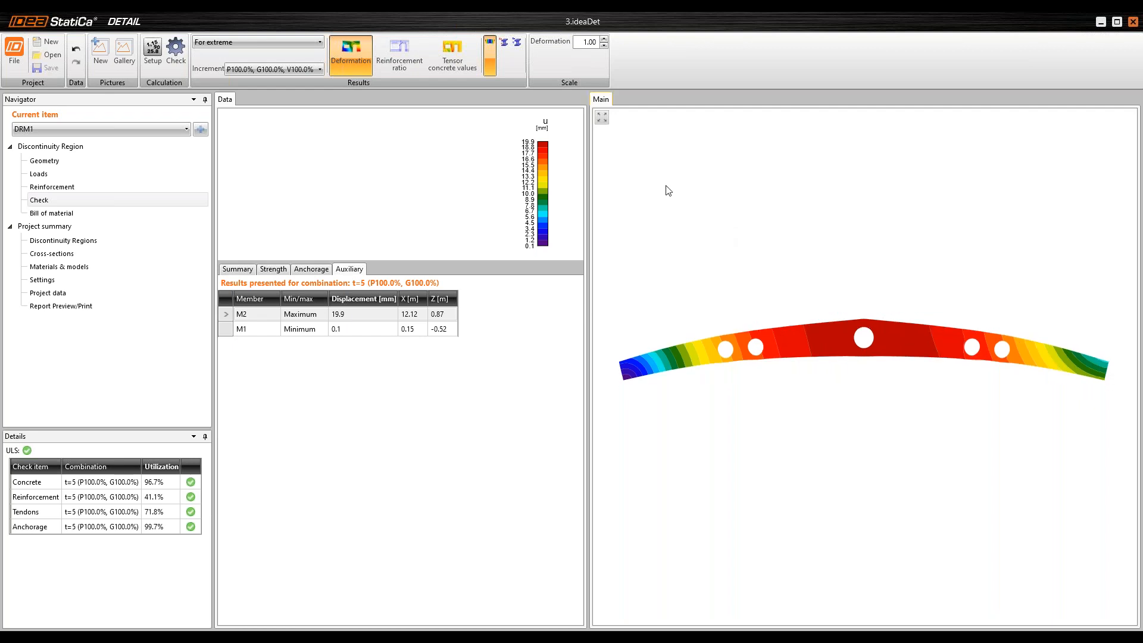
{"action": "left_click", "coordinate": [504, 55]}
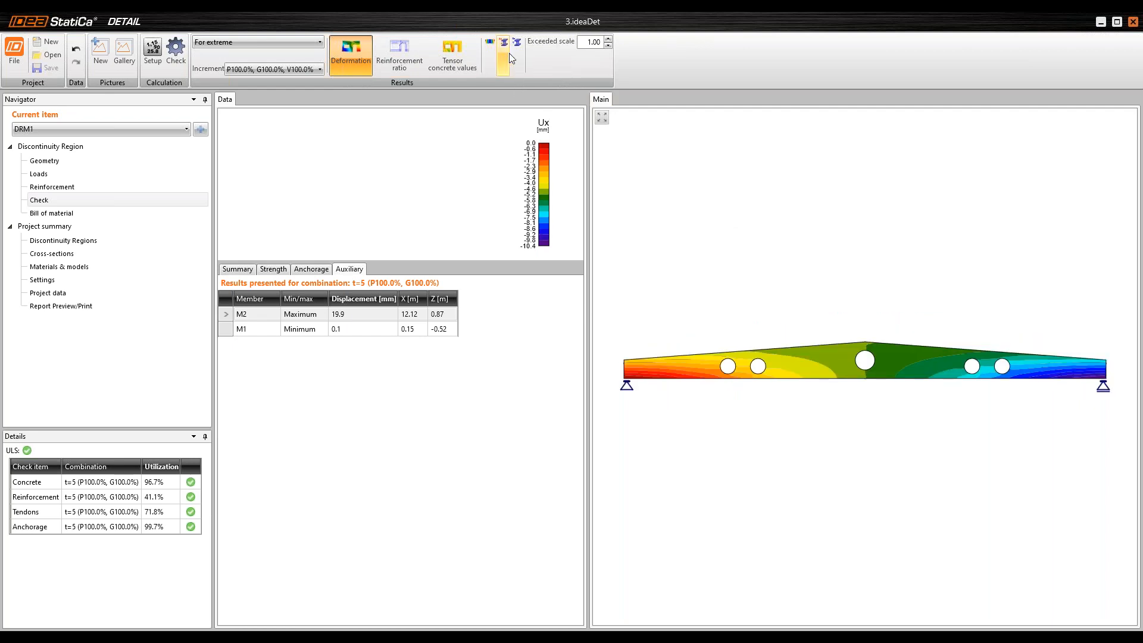
{"action": "left_click", "coordinate": [515, 52]}
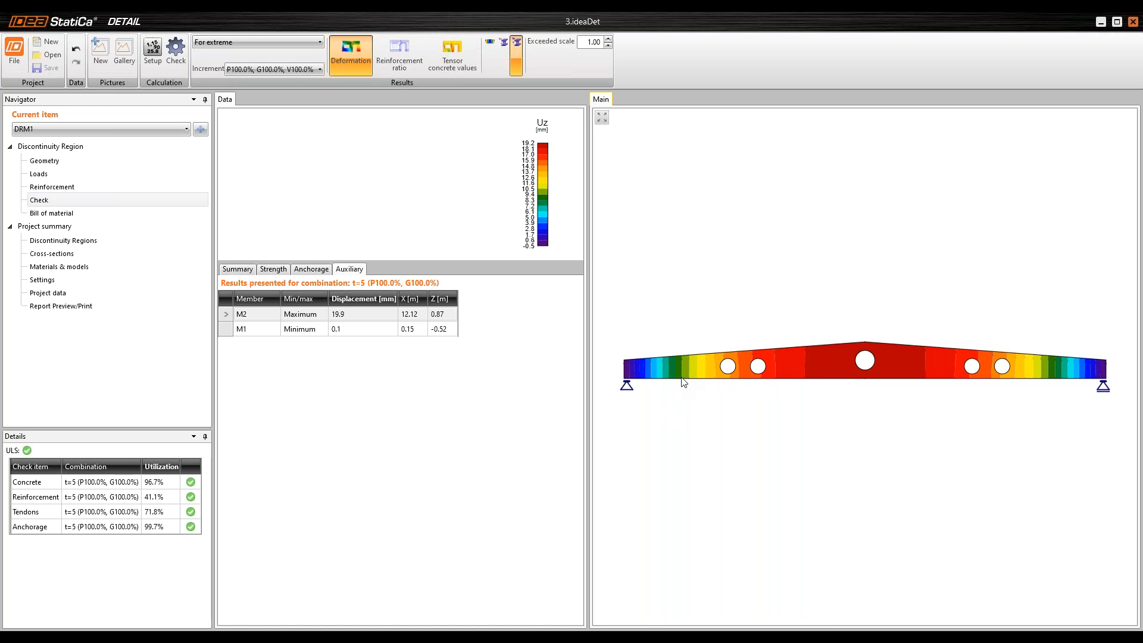
Step: Open the report preview and generate the detailed report for all project items
{"action": "left_click", "coordinate": [63, 306]}
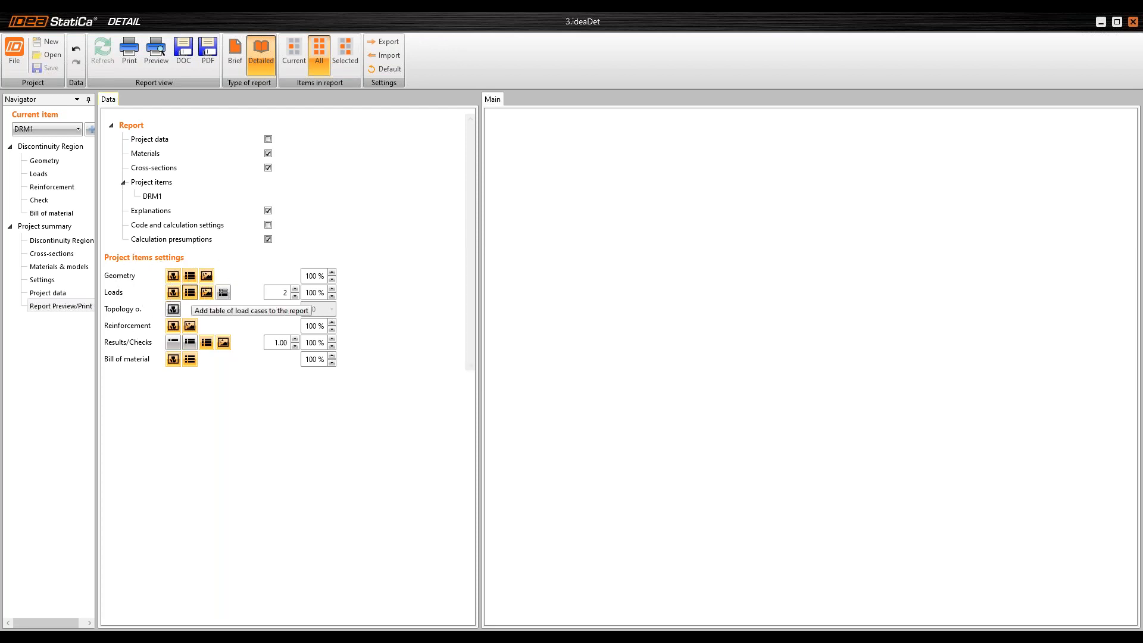
{"action": "left_click", "coordinate": [172, 308]}
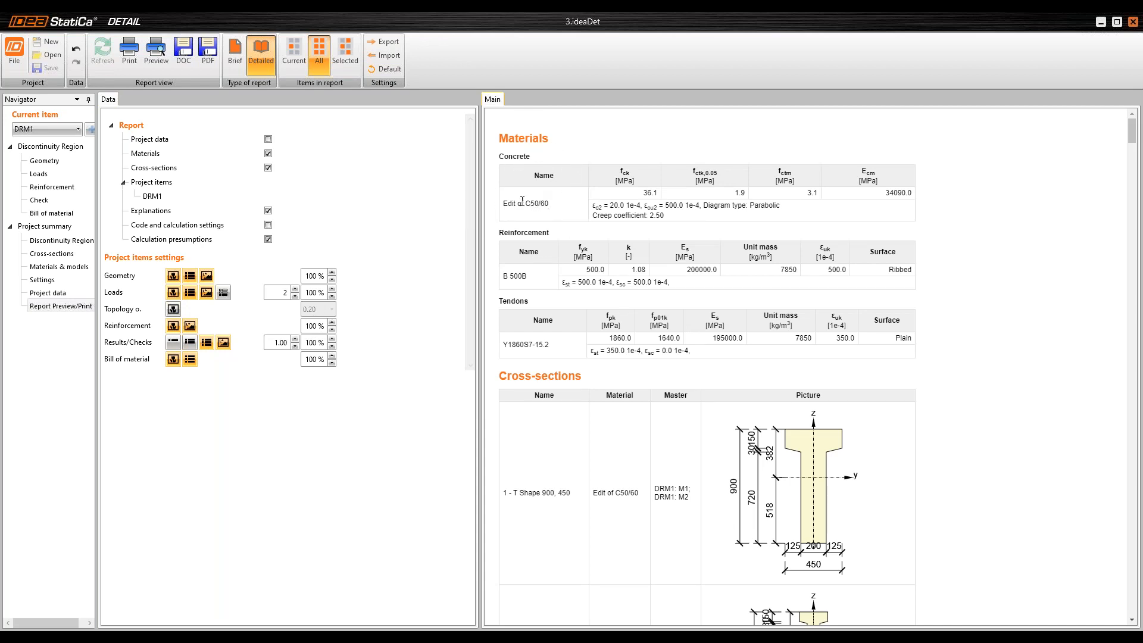
Step: Examine the report's material tables, cross-sections, girder geometry, loads, reinforcement scheme and the tendon stresses at beginning and end
{"action": "left_click_drag", "start_coordinate": [523, 344], "coordinate": [729, 355]}
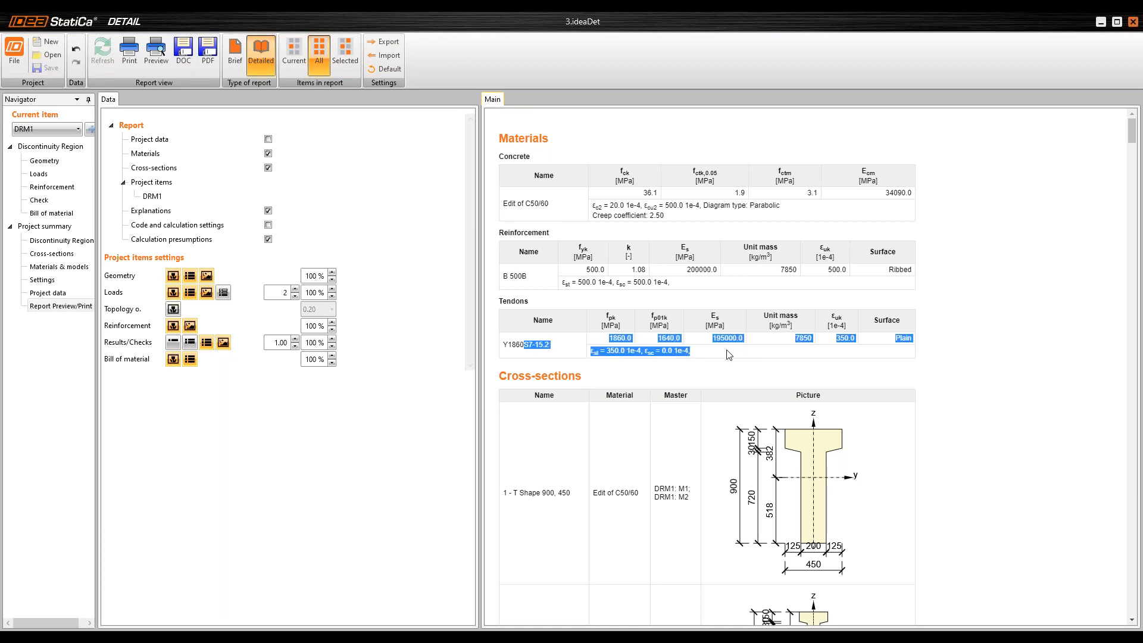
{"action": "scroll", "coordinate": [728, 355], "scroll_direction": "down", "scroll_amount": 10}
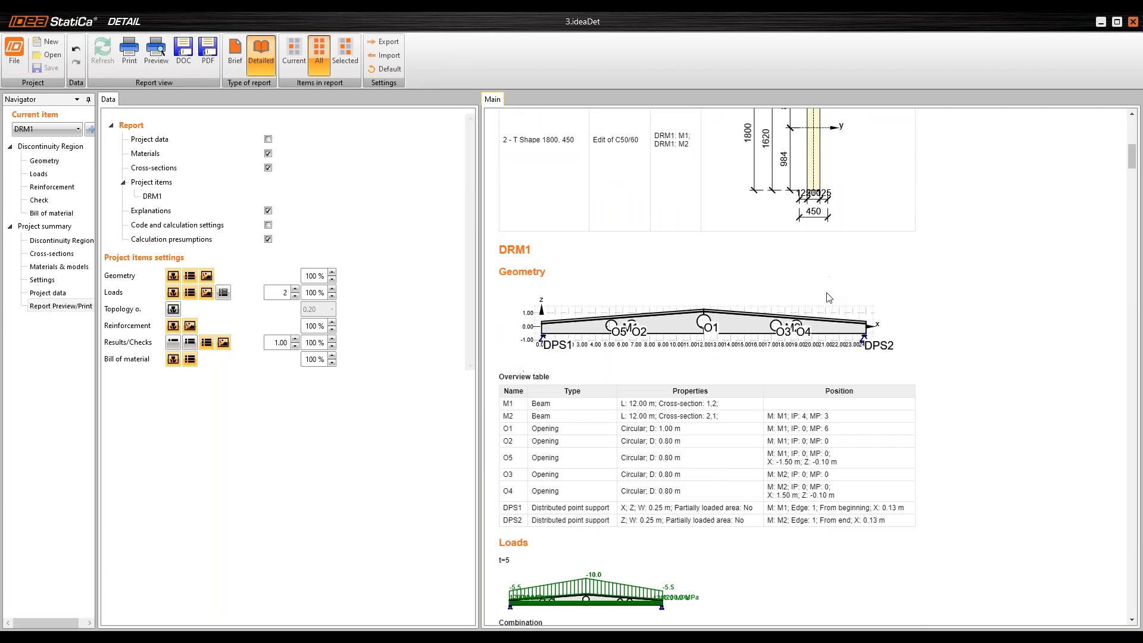
{"action": "scroll", "coordinate": [851, 356], "scroll_direction": "down", "scroll_amount": 4}
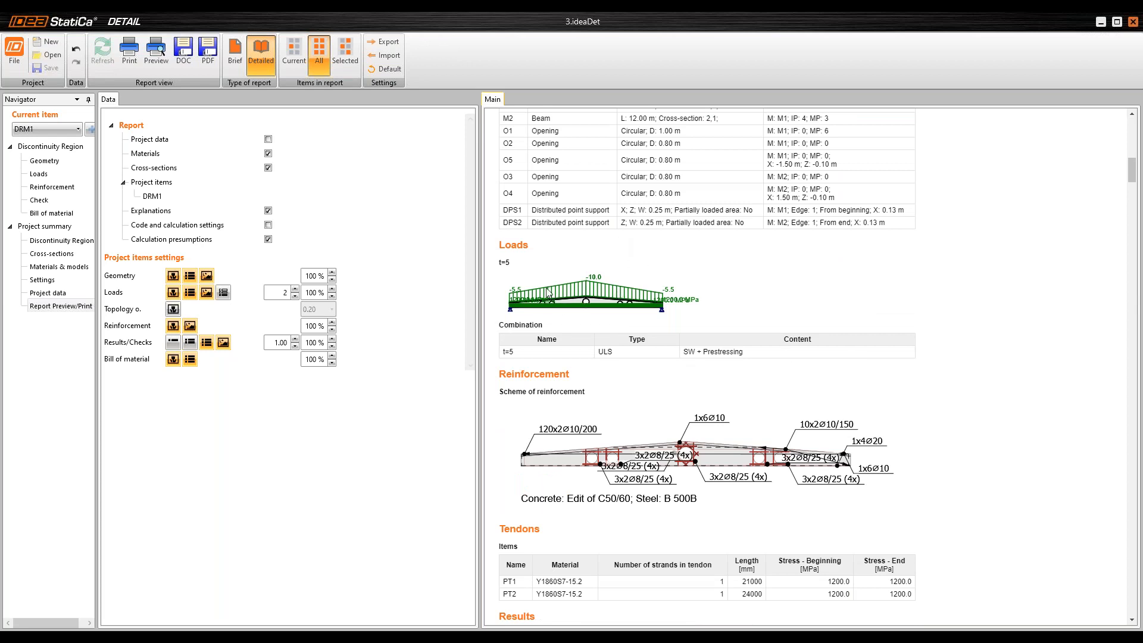
{"action": "scroll", "coordinate": [503, 380], "scroll_direction": "down", "scroll_amount": 4}
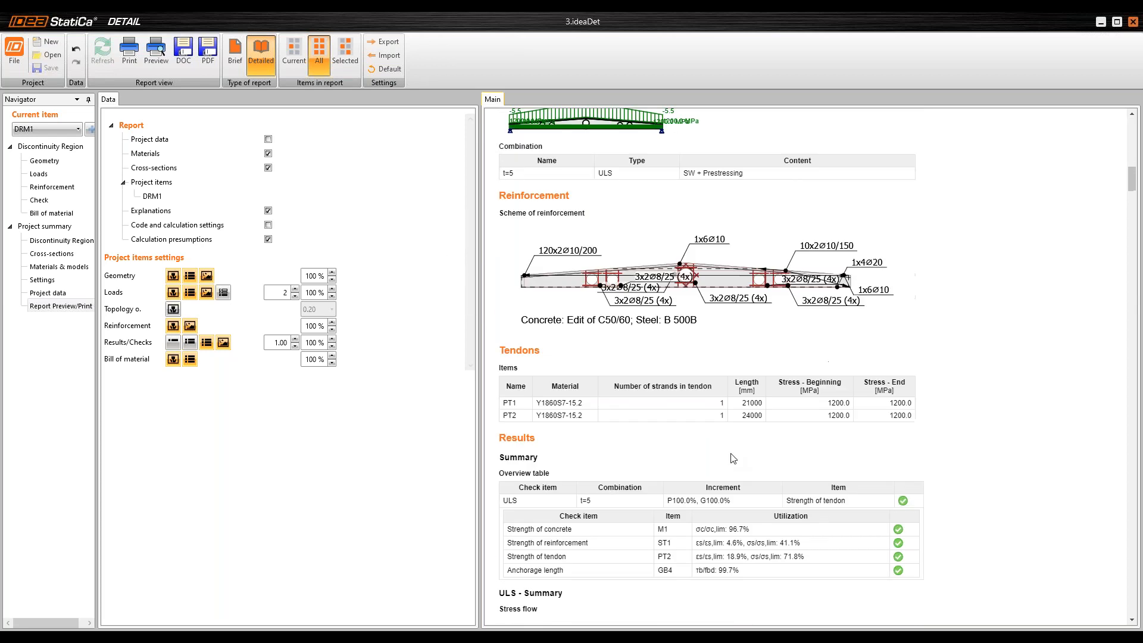
{"action": "scroll", "coordinate": [504, 336], "scroll_direction": "down", "scroll_amount": 2}
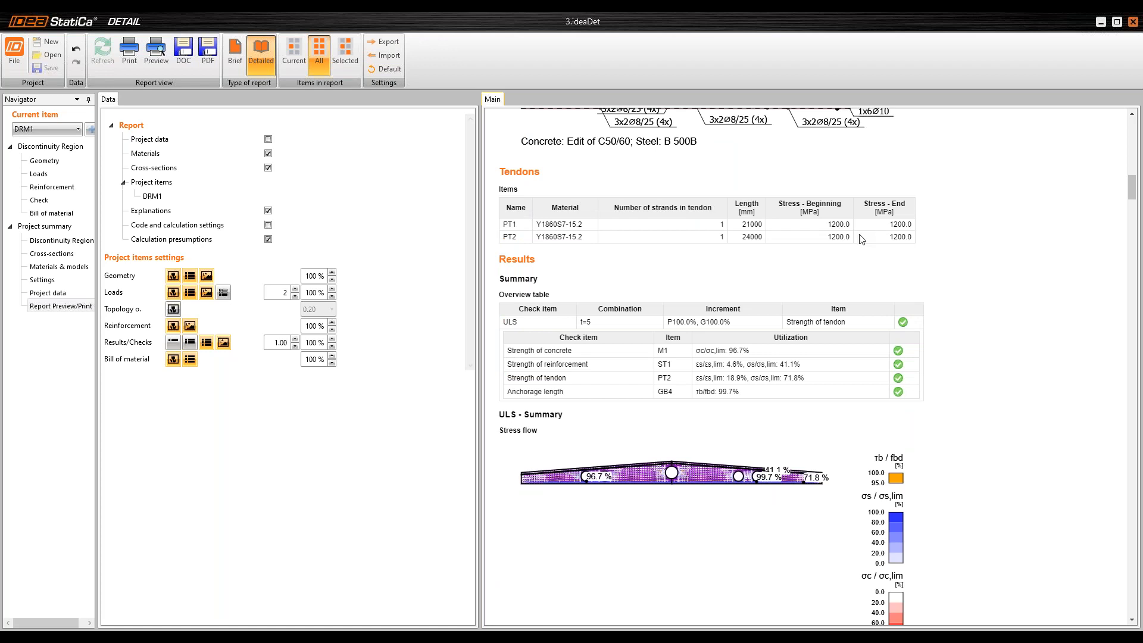
{"action": "double_click", "coordinate": [838, 225]}
{"action": "left_click_drag", "start_coordinate": [889, 225], "coordinate": [911, 224]}
{"action": "scroll", "coordinate": [625, 304], "scroll_direction": "down", "scroll_amount": 1}
Step: Examine the report's ULS strength tables, the concrete, reinforcement and tendon stress and strain plots, and the anchorage results
{"action": "scroll", "coordinate": [627, 303], "scroll_direction": "down", "scroll_amount": 7}
{"action": "scroll", "coordinate": [627, 303], "scroll_direction": "down", "scroll_amount": 10}
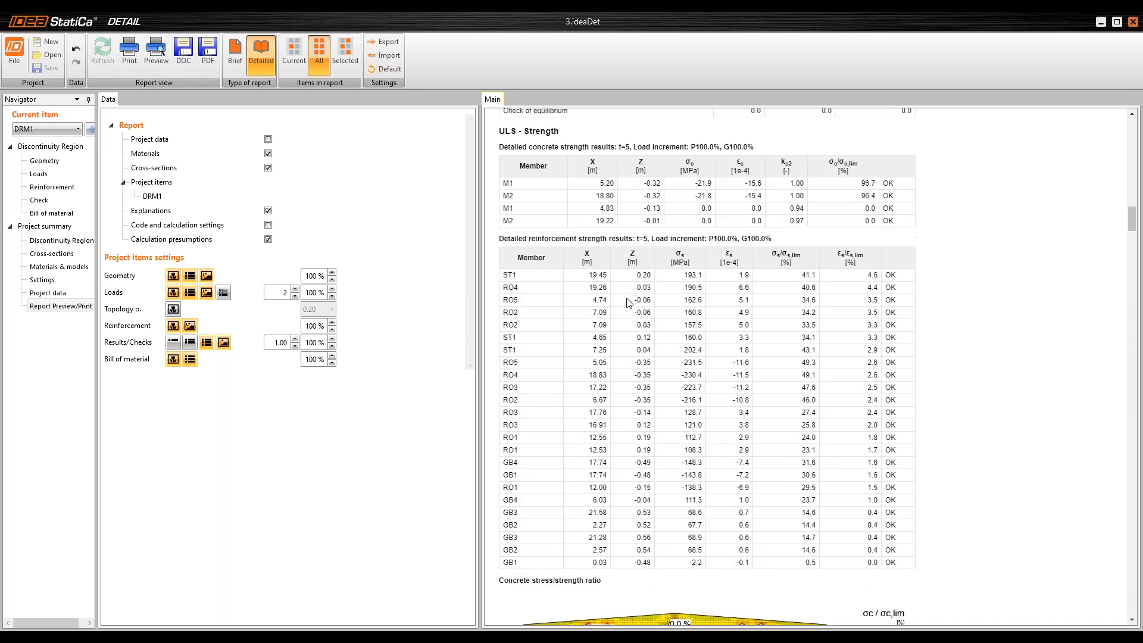
{"action": "scroll", "coordinate": [628, 304], "scroll_direction": "down", "scroll_amount": 10}
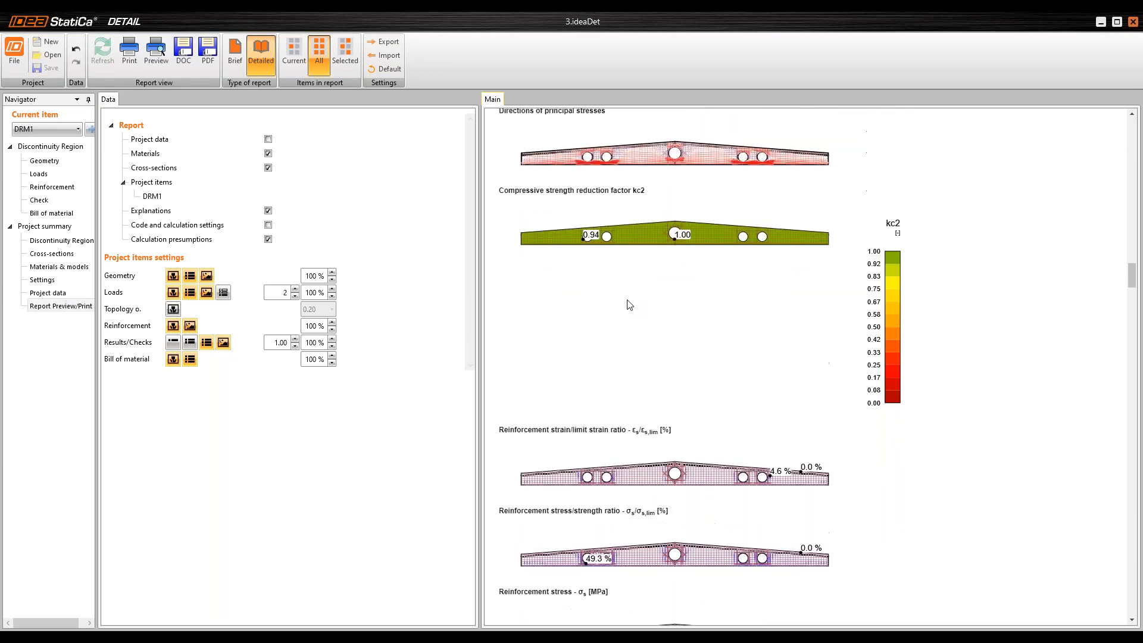
{"action": "scroll", "coordinate": [628, 384], "scroll_direction": "down", "scroll_amount": 2}
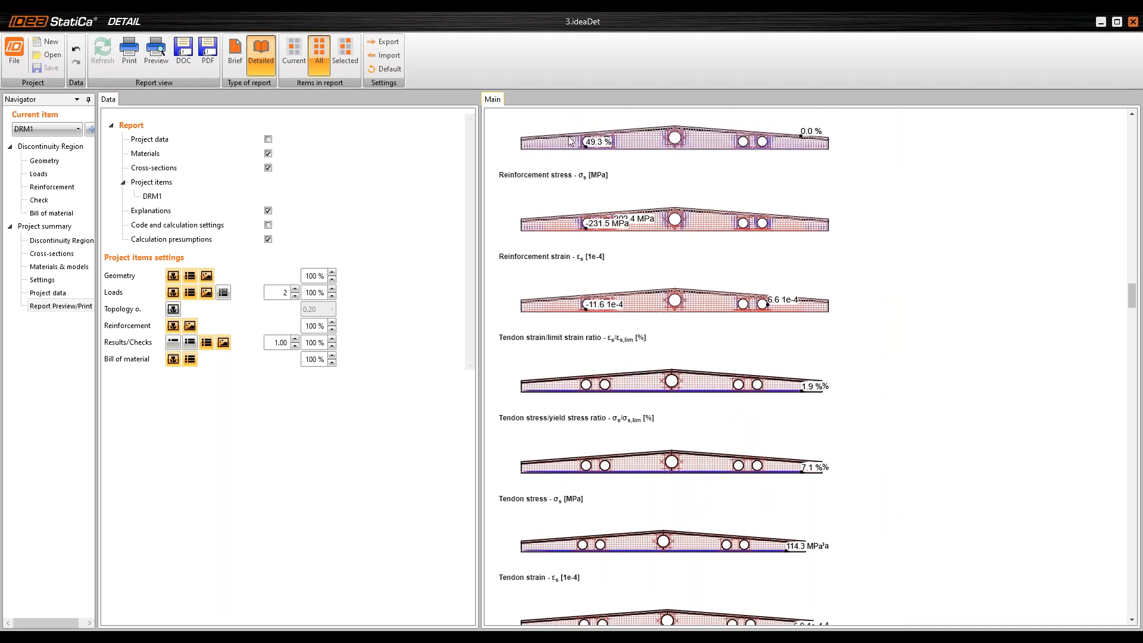
{"action": "scroll", "coordinate": [583, 260], "scroll_direction": "down", "scroll_amount": 1}
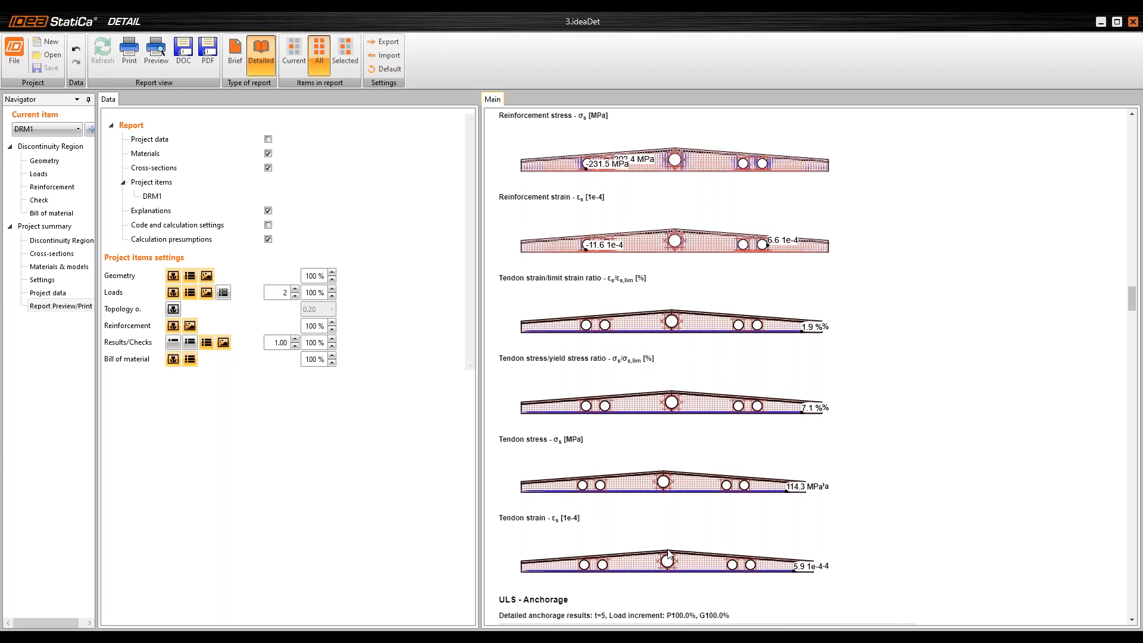
{"action": "scroll", "coordinate": [717, 310], "scroll_direction": "down", "scroll_amount": 7}
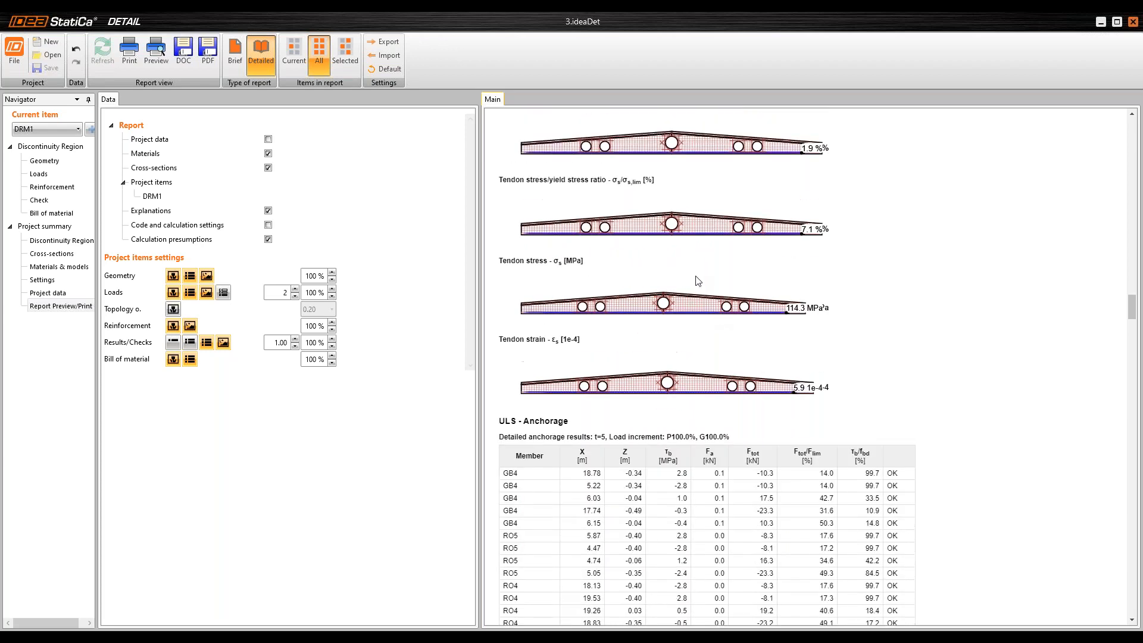
{"action": "scroll", "coordinate": [688, 297], "scroll_direction": "down", "scroll_amount": 20}
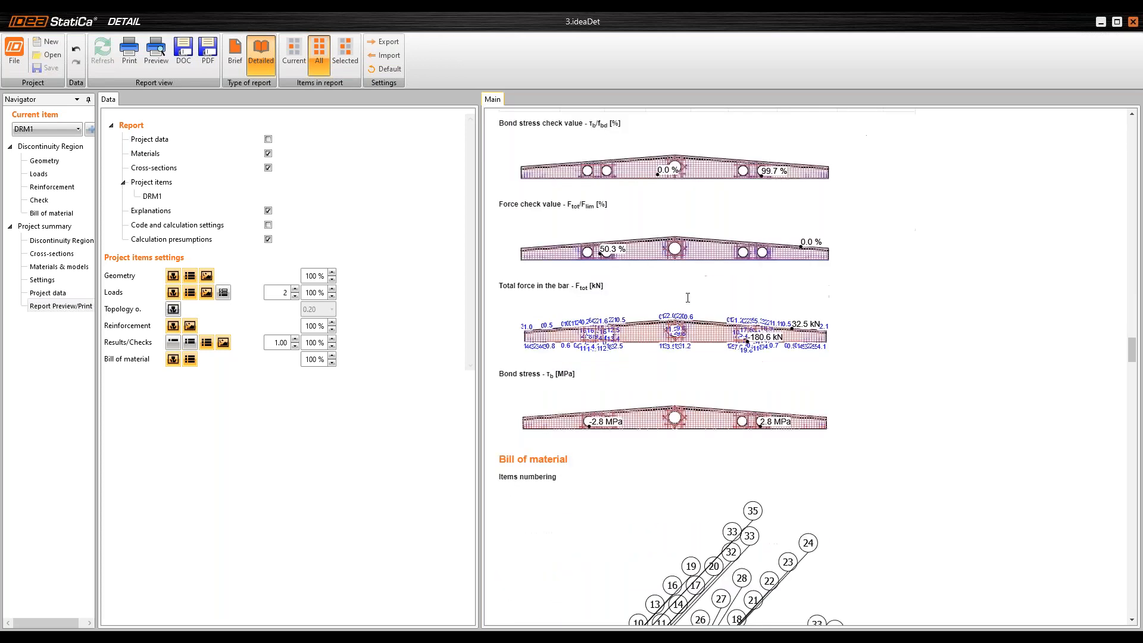
Step: Look through the report's bill of material with its detailed reinforcement bar tables and bar shapes
{"action": "scroll", "coordinate": [690, 301], "scroll_direction": "down", "scroll_amount": 18}
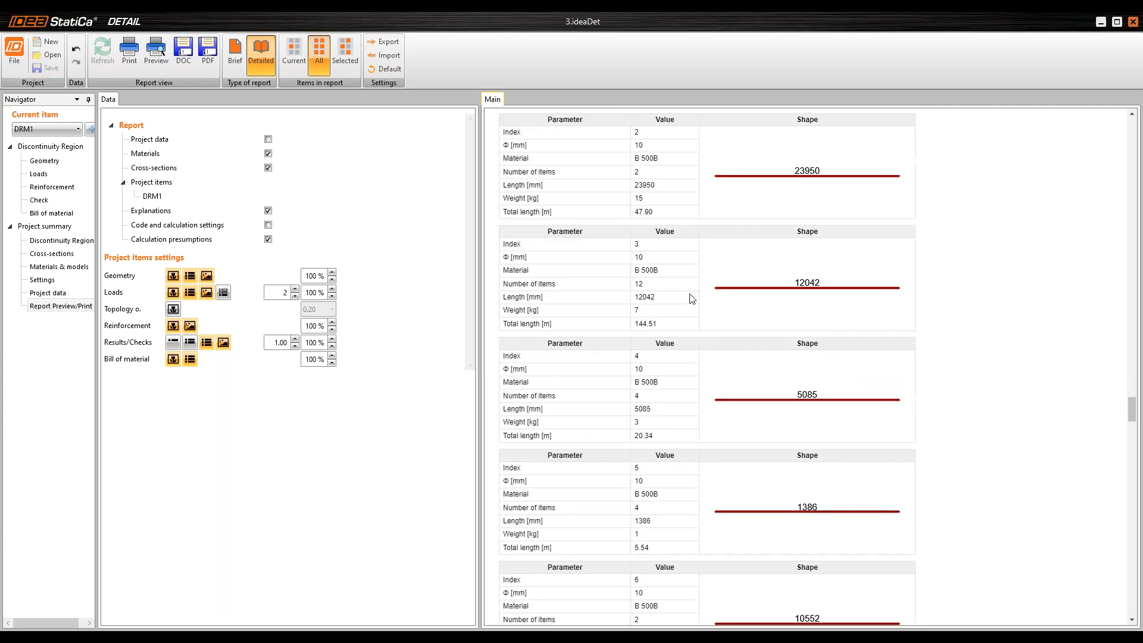
{"action": "scroll", "coordinate": [692, 297], "scroll_direction": "down", "scroll_amount": 3}
{"action": "scroll", "coordinate": [685, 303], "scroll_direction": "up", "scroll_amount": 14}
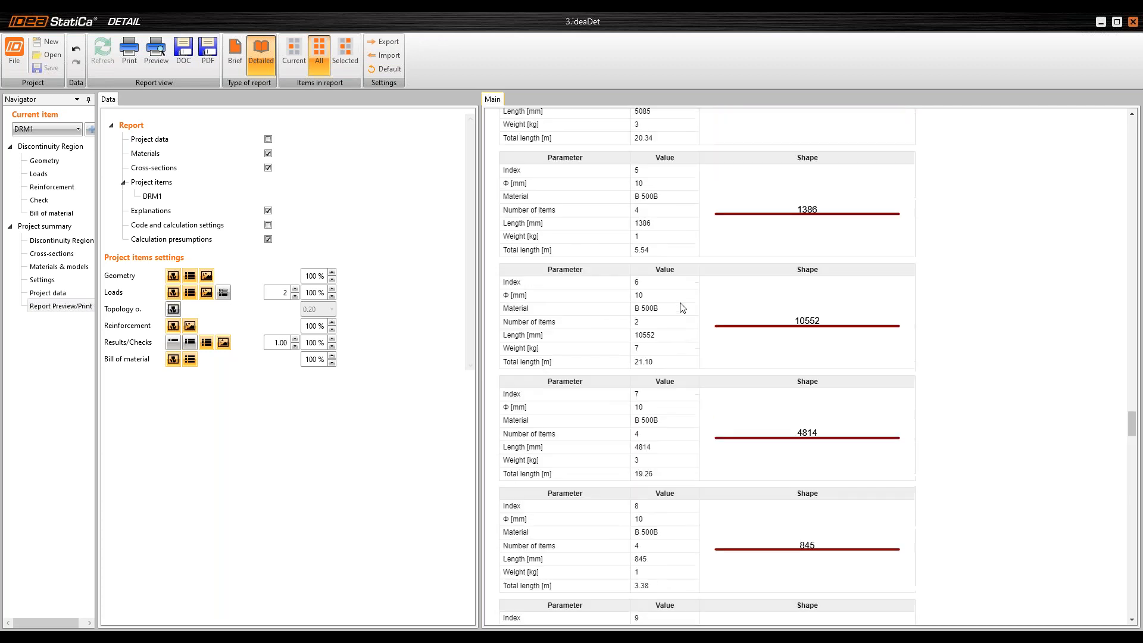
{"action": "scroll", "coordinate": [683, 307], "scroll_direction": "up", "scroll_amount": 3}
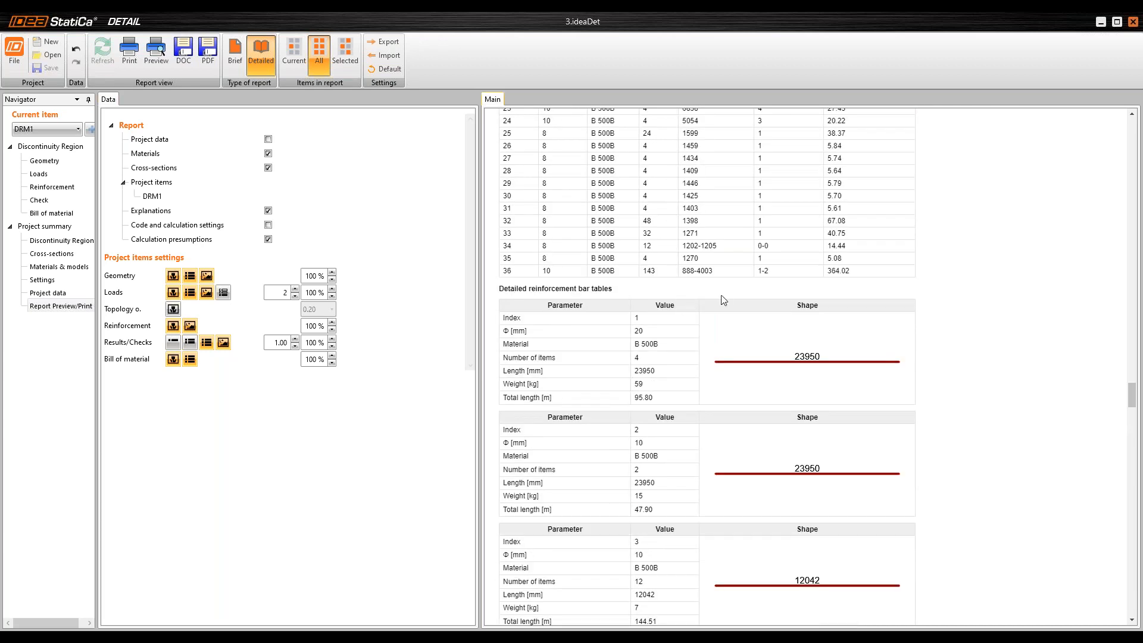
{"action": "scroll", "coordinate": [717, 303], "scroll_direction": "down", "scroll_amount": 10}
{"action": "scroll", "coordinate": [699, 393], "scroll_direction": "down", "scroll_amount": 20}
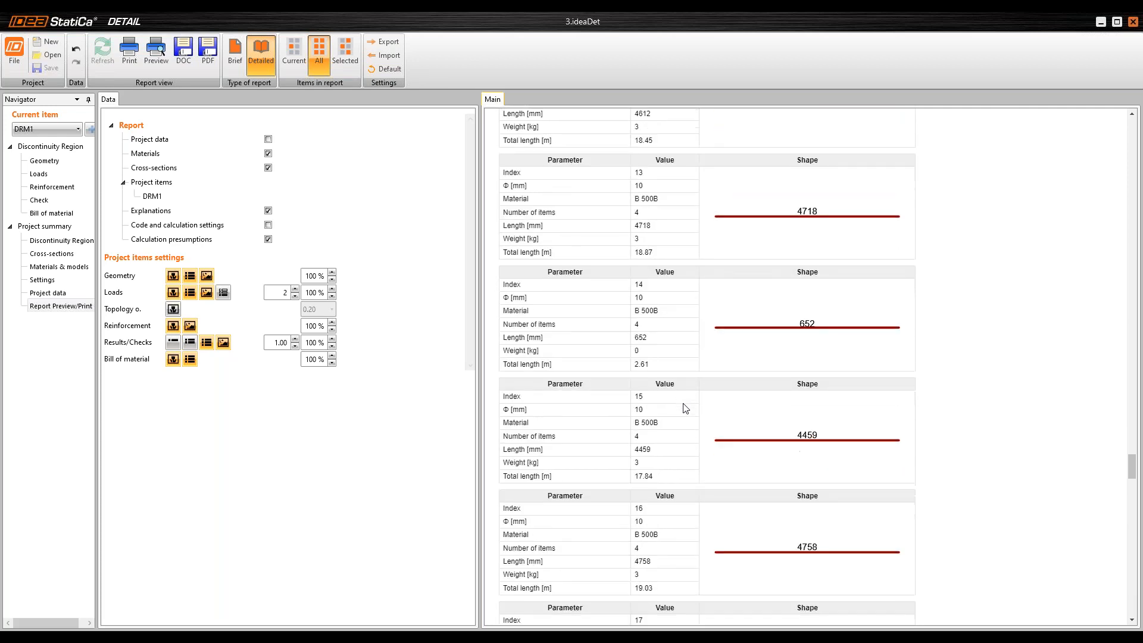
{"action": "scroll", "coordinate": [690, 408], "scroll_direction": "down", "scroll_amount": 12}
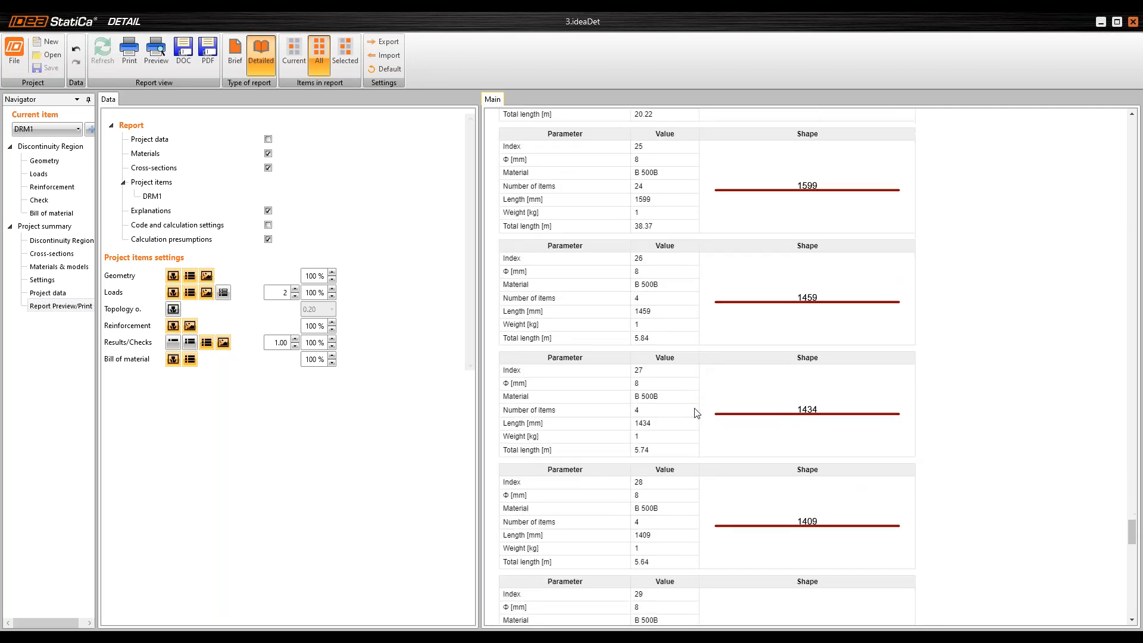
{"action": "left_click_drag", "start_coordinate": [1140, 544], "coordinate": [1133, 603]}
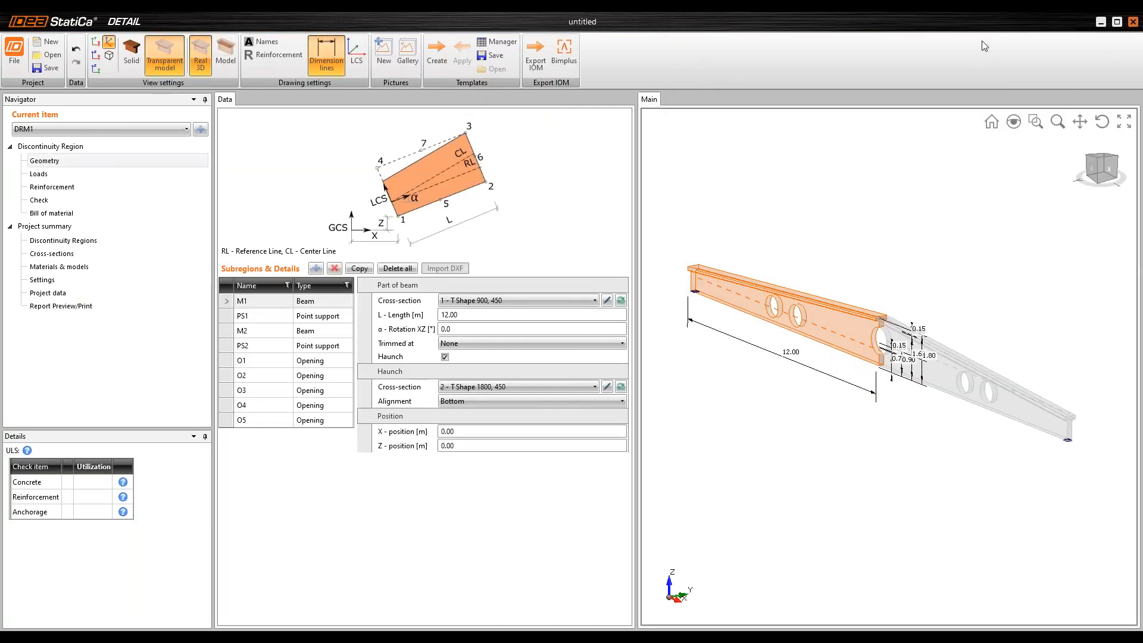
Step: Close the untitled girder project and return to the IDEA StatiCa start window
{"action": "left_click", "coordinate": [1133, 22]}
{"action": "left_click", "coordinate": [610, 356]}
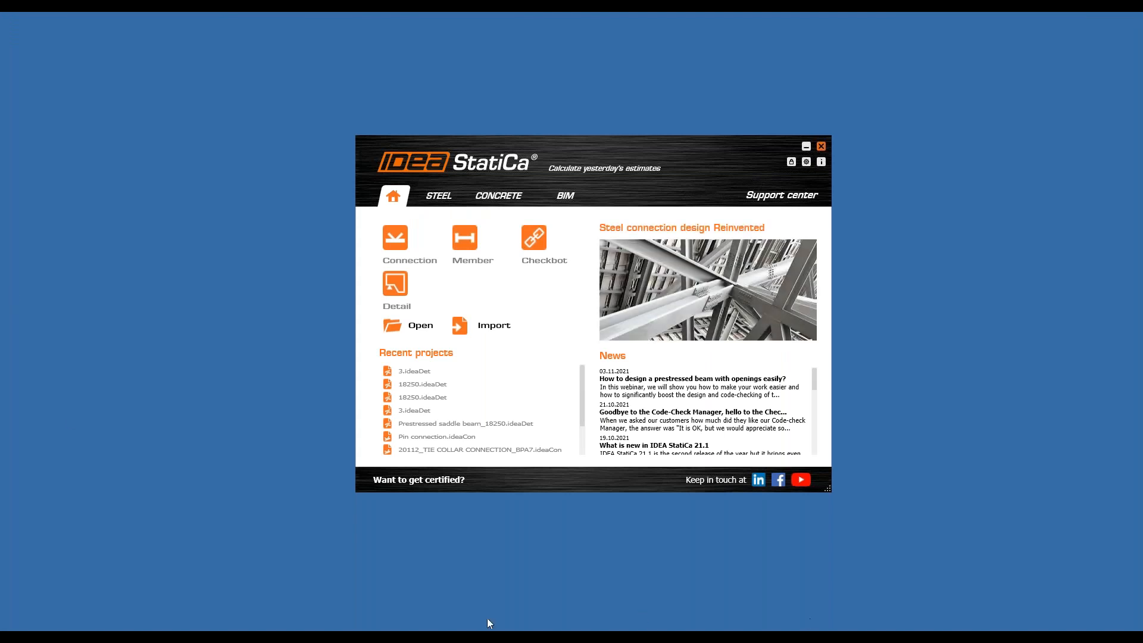
Step: Switch to the PowerPoint webinar presentation, show its Q&A slide at full window size, and minimize the presentation
{"action": "left_click_drag", "start_coordinate": [20, 128], "coordinate": [619, 201]}
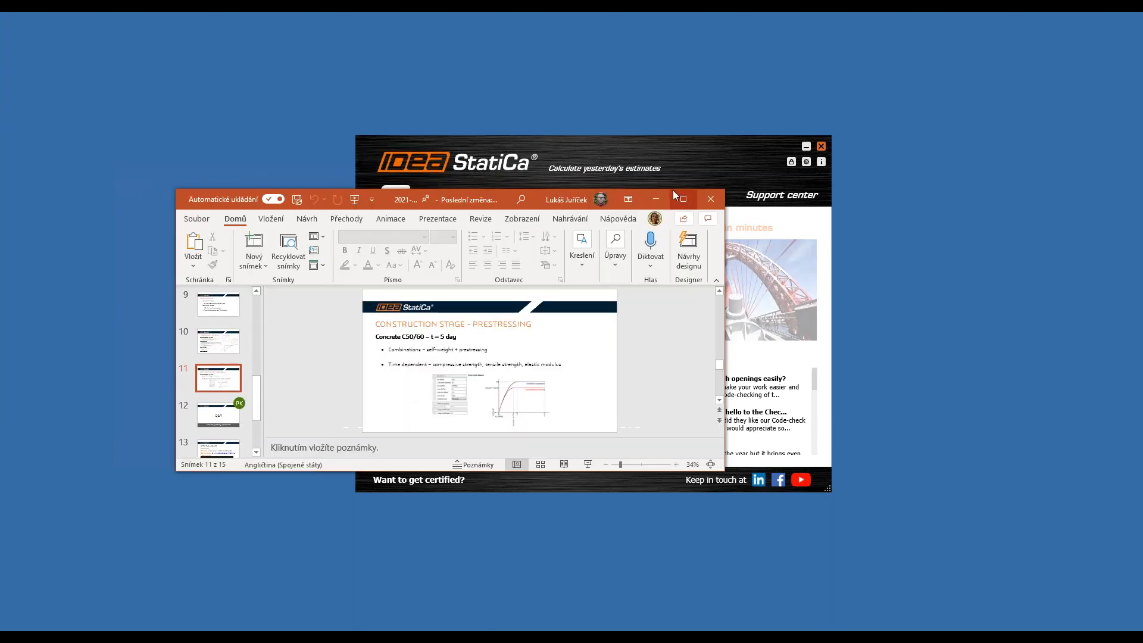
{"action": "left_click", "coordinate": [676, 196]}
{"action": "scroll", "coordinate": [595, 264], "scroll_direction": "down", "scroll_amount": 1}
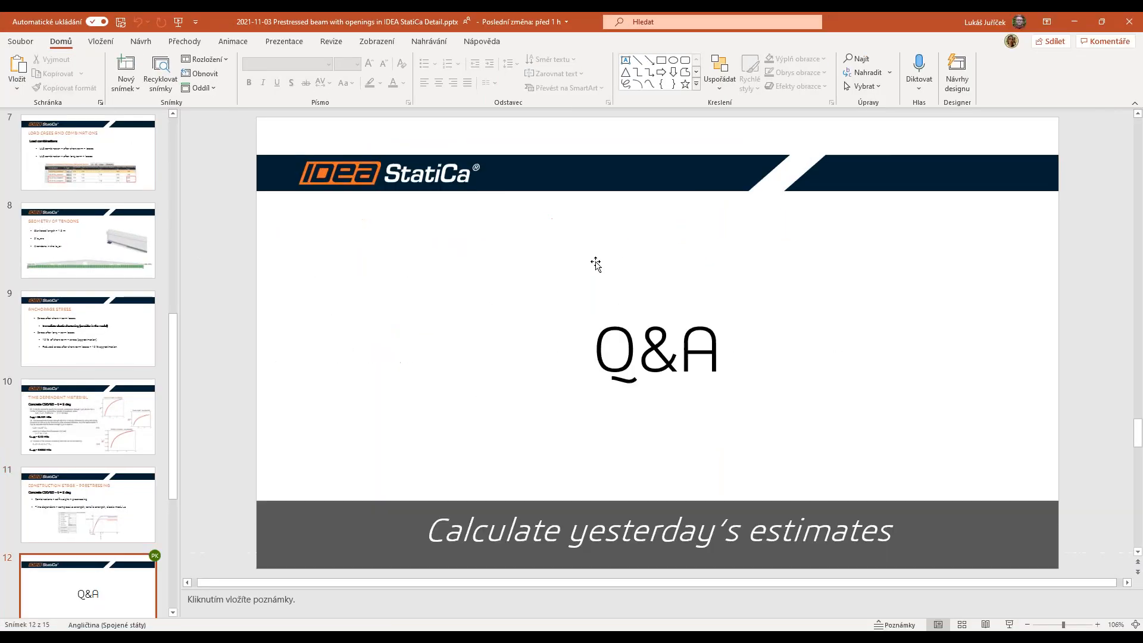
{"action": "left_click", "coordinate": [1074, 21]}
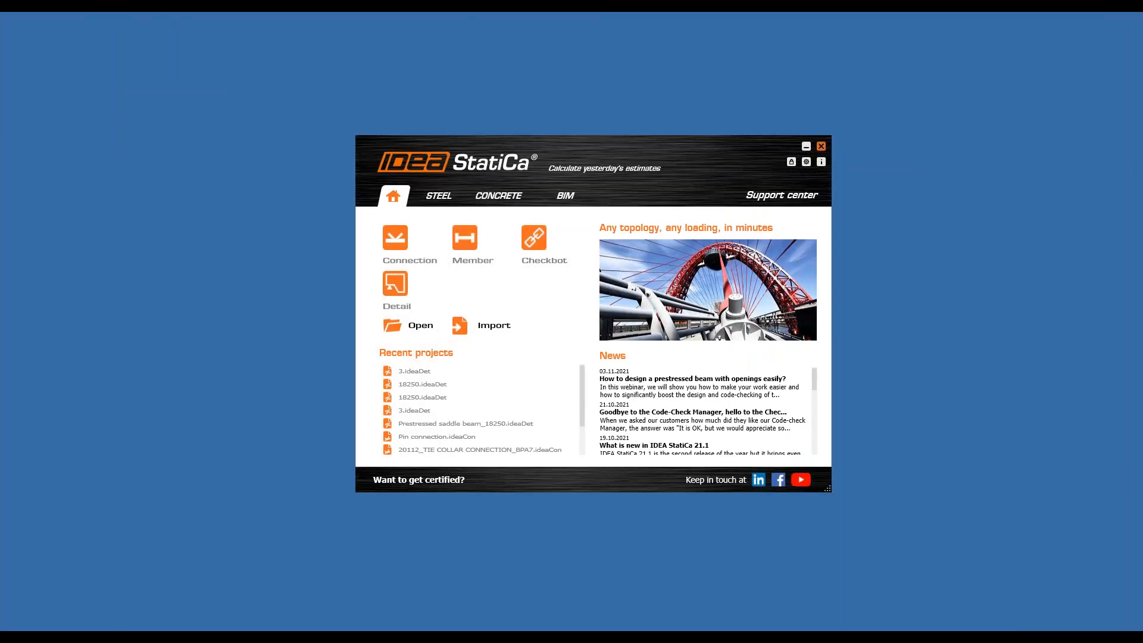